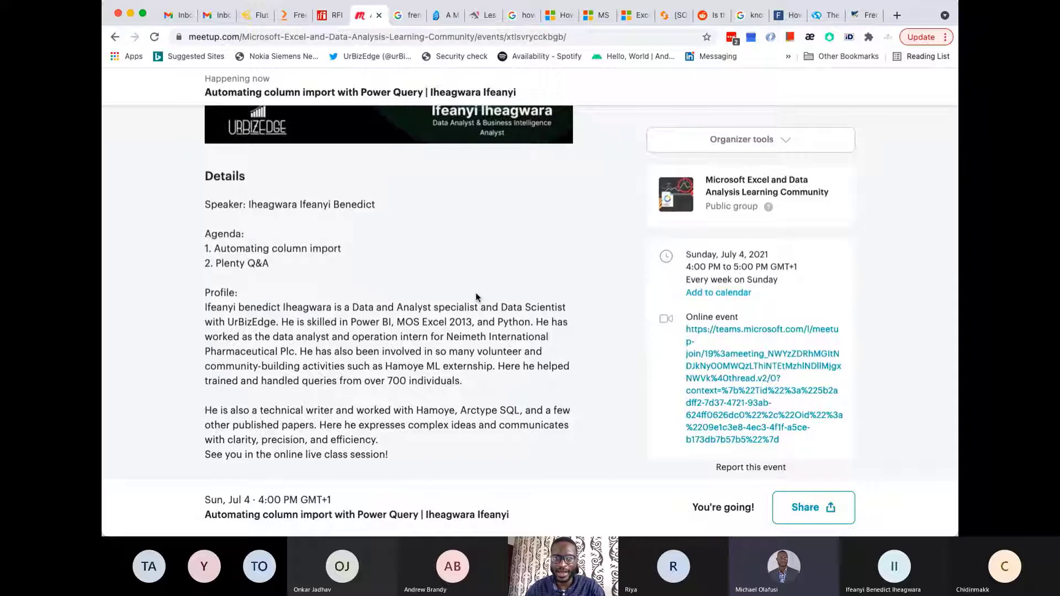
Step: Review the session banner, agenda and speaker profile on the Power Query event page
scroll(514, 296, "up", 3)
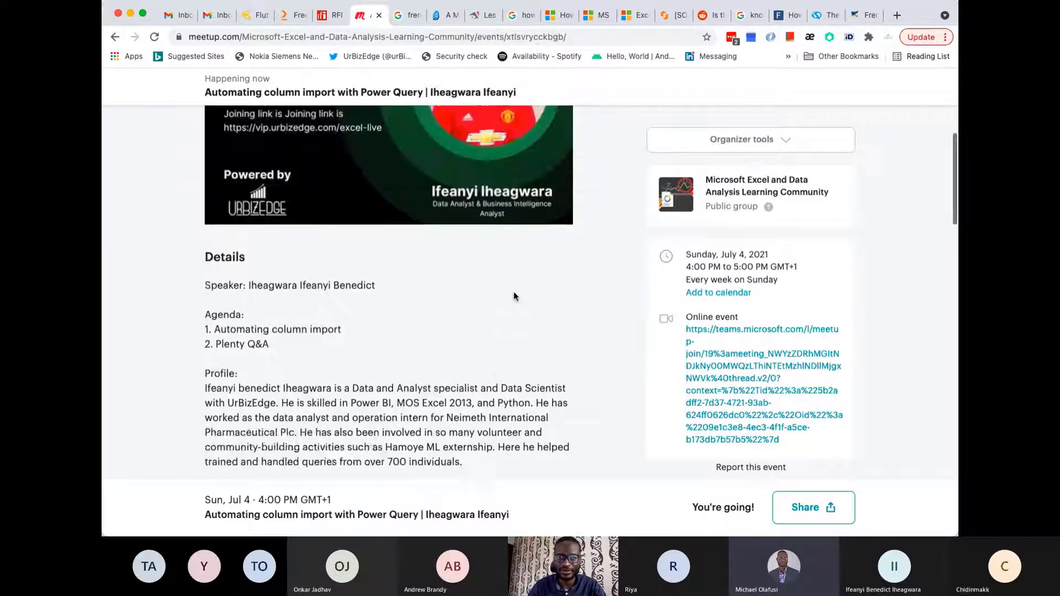
scroll(513, 296, "up", 3)
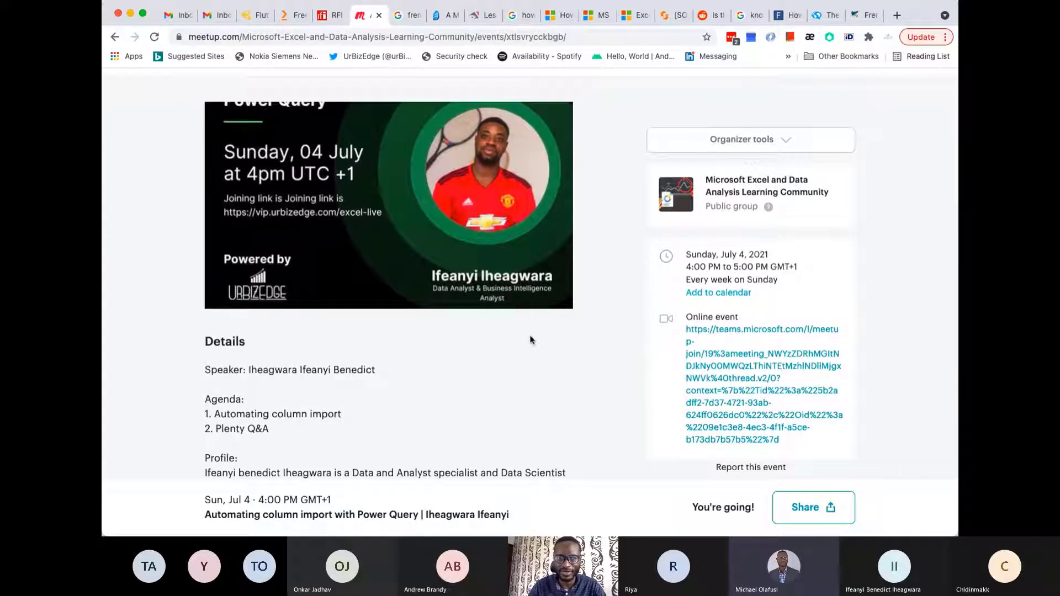
scroll(530, 339, "down", 7)
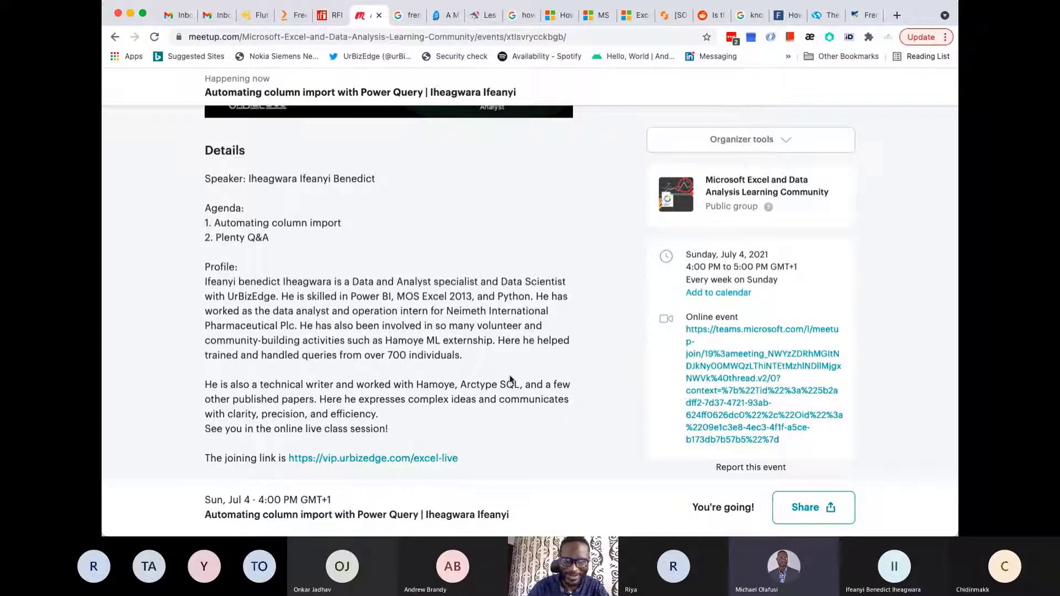
scroll(543, 339, "down", 1)
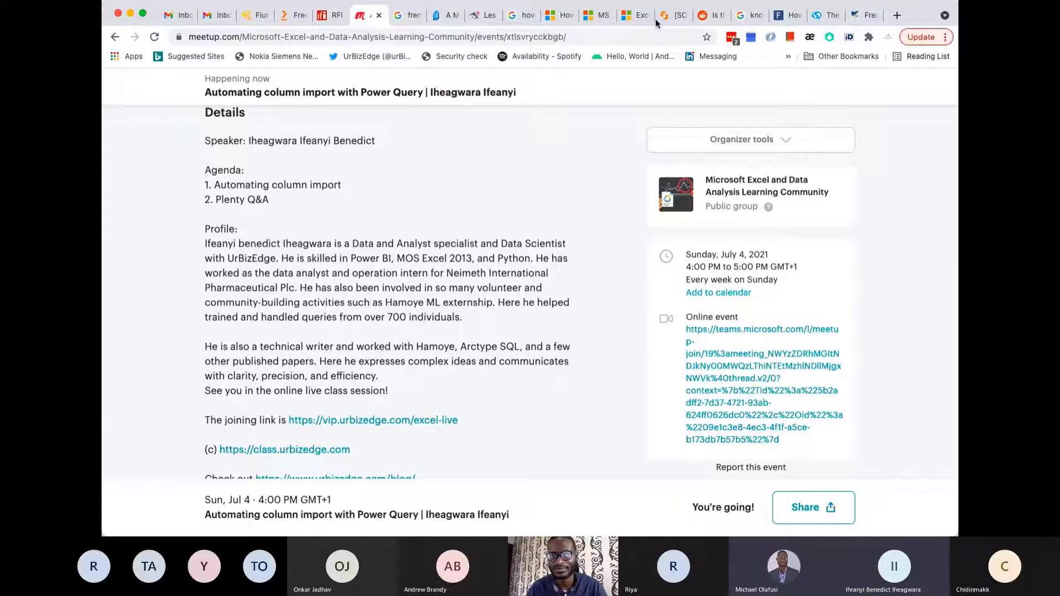
Step: Minimize the meeting and browser windows and move the Teams Calls window aside to uncover the desktop files
key("super+Tab")
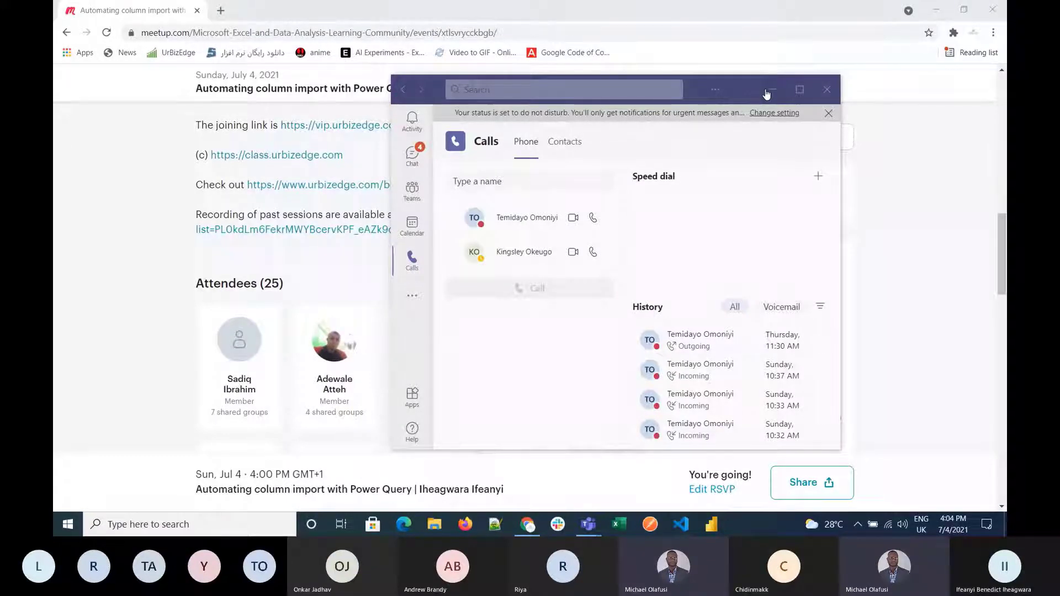
mouse_move(588, 525)
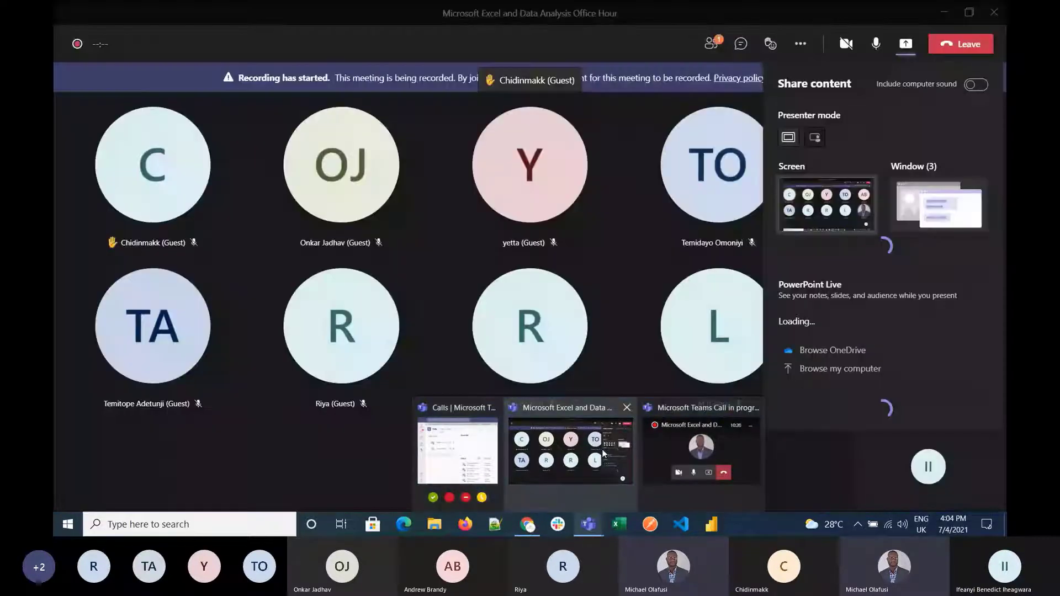
left_click(685, 443)
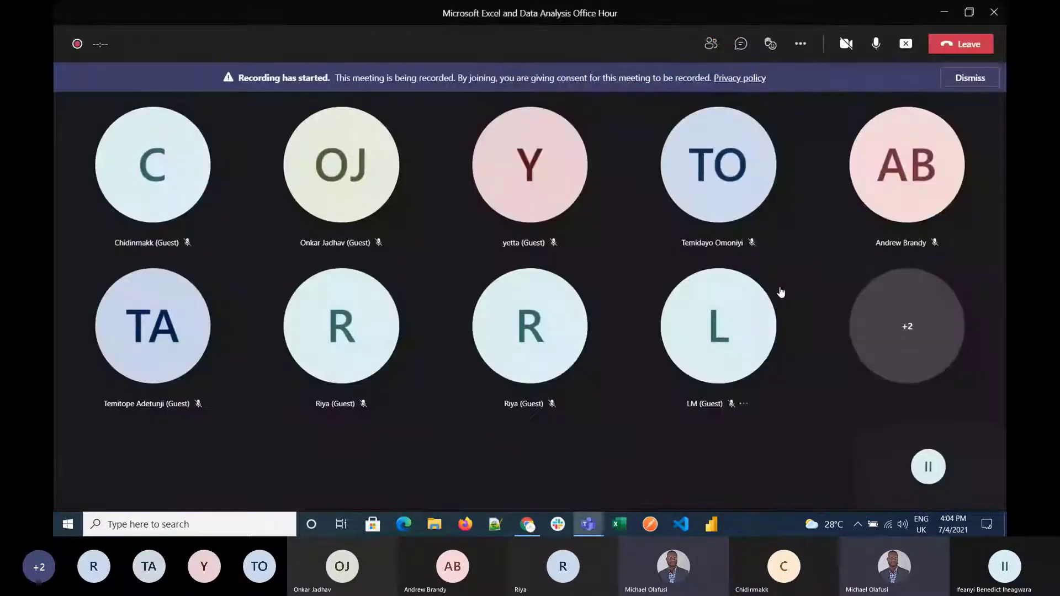
left_click(944, 13)
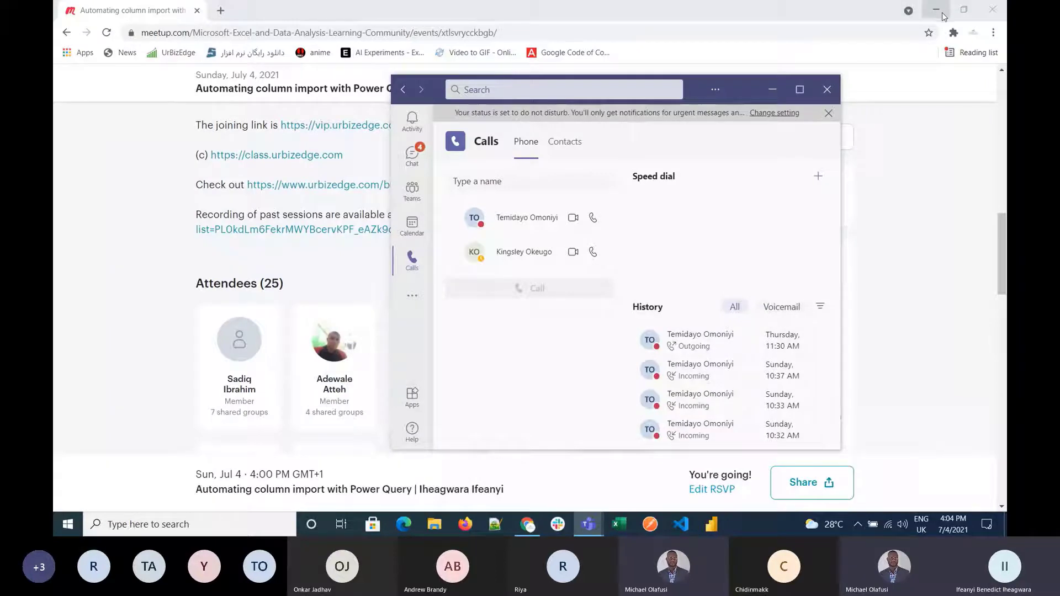
left_click(942, 12)
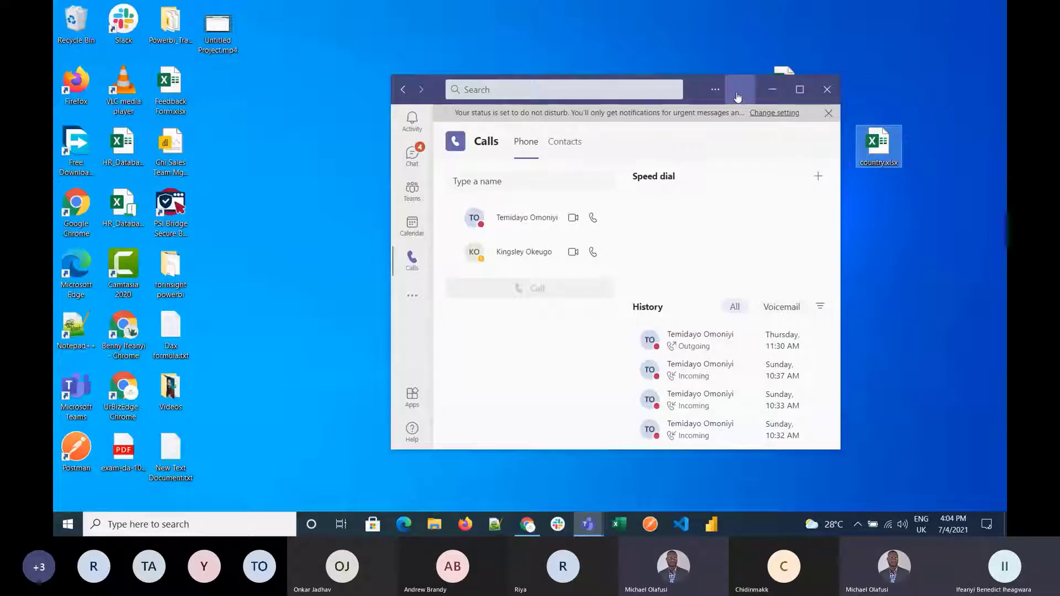
left_click_drag(737, 96, 594, 94)
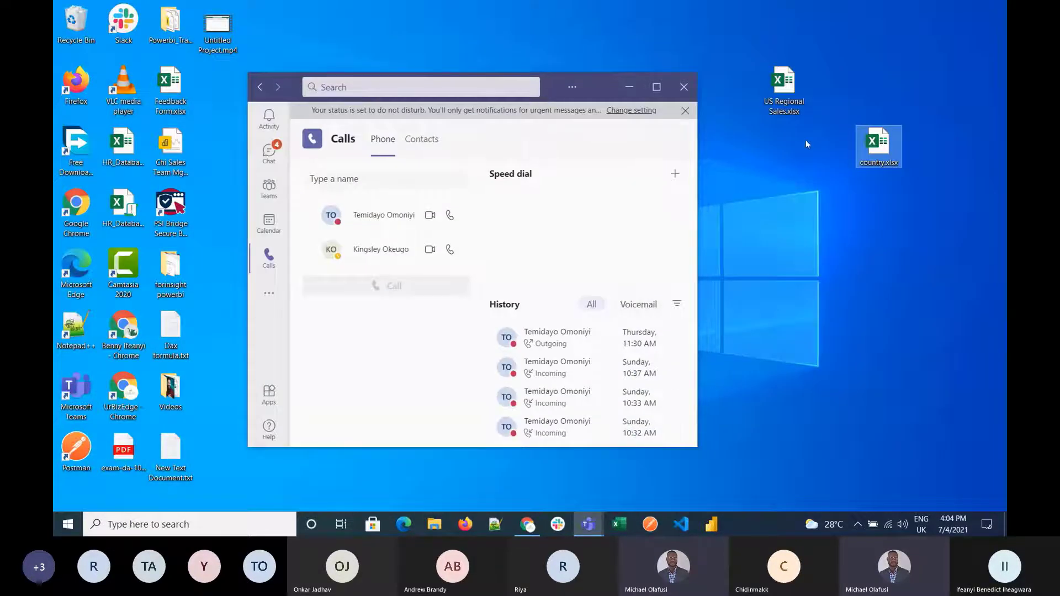
Step: Open the country.xlsx workbook from the desktop in Excel and display its Automated Column sheet
double_click(872, 140)
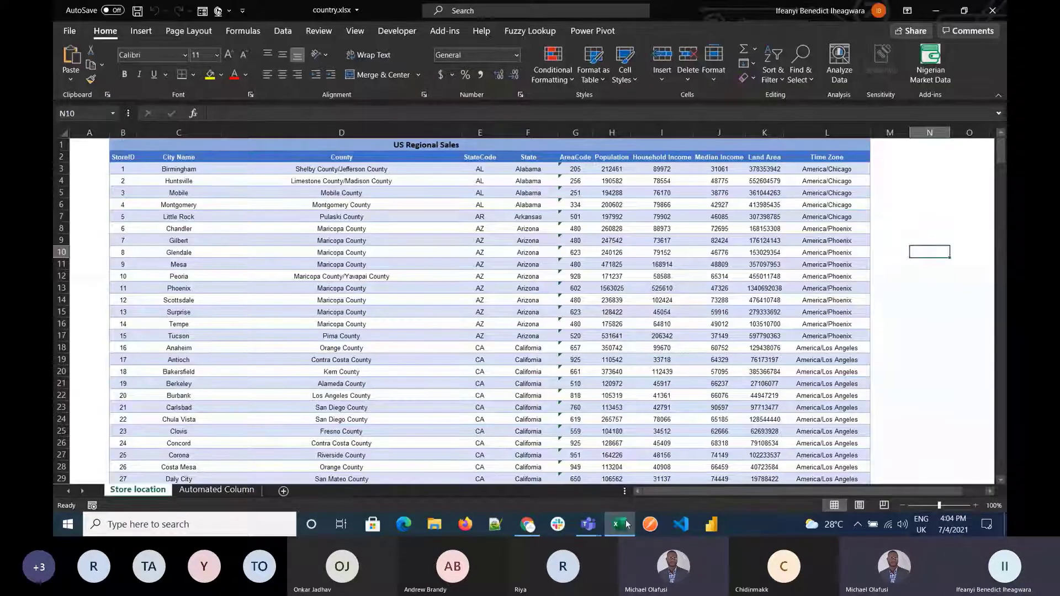
mouse_move(627, 524)
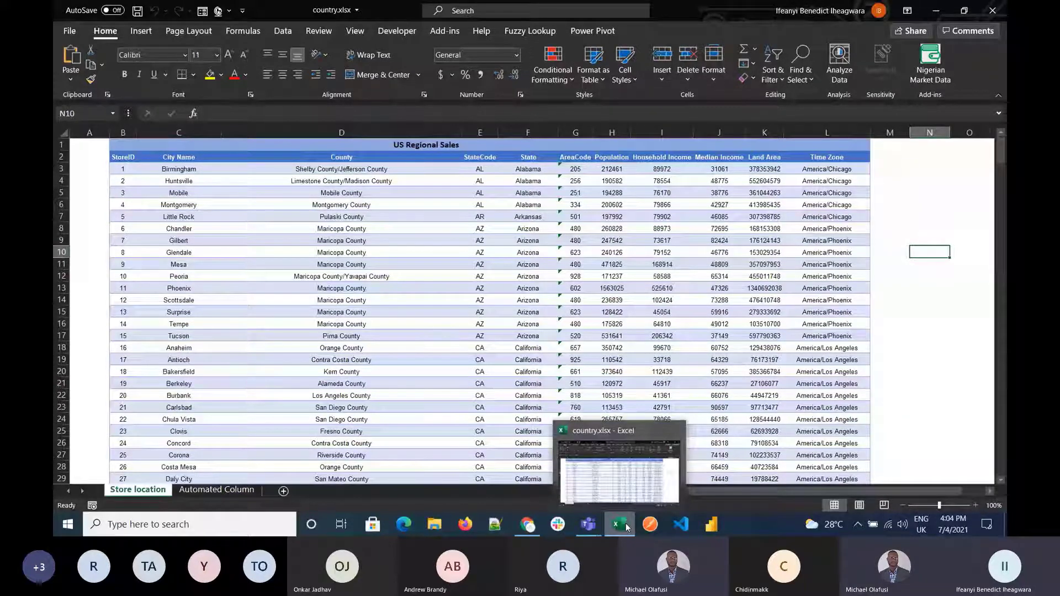
left_click(538, 393)
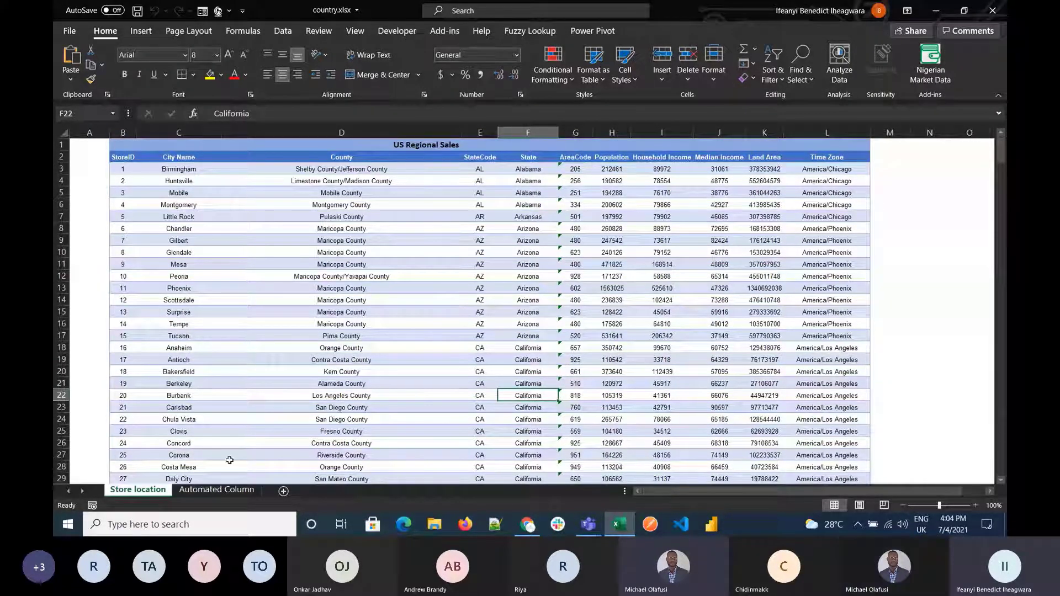
left_click(216, 489)
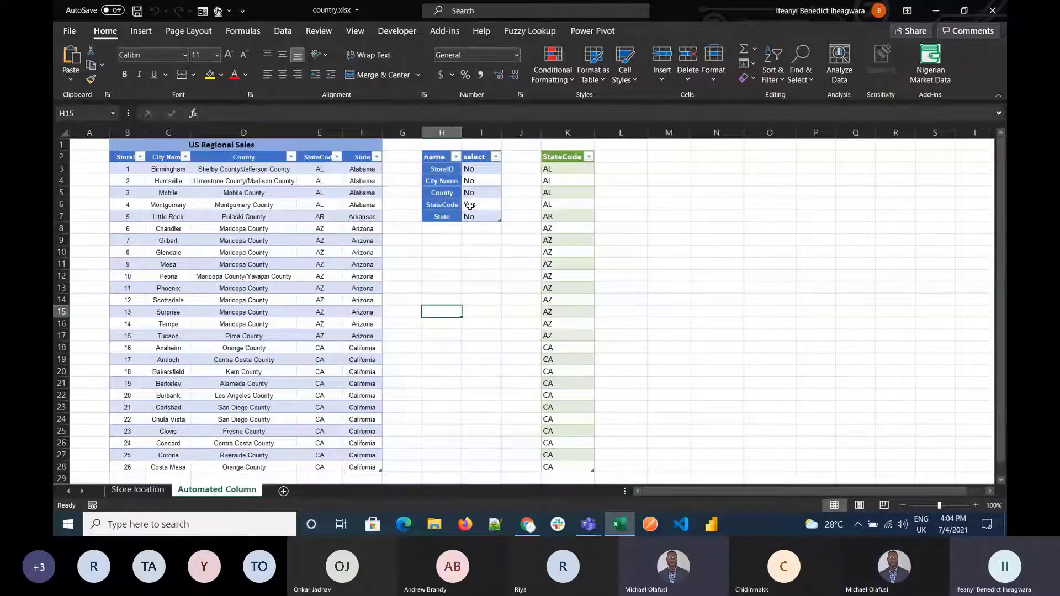
Step: Set the select value for StoreID to Yes in the column selection table
left_click(482, 173)
left_click(506, 169)
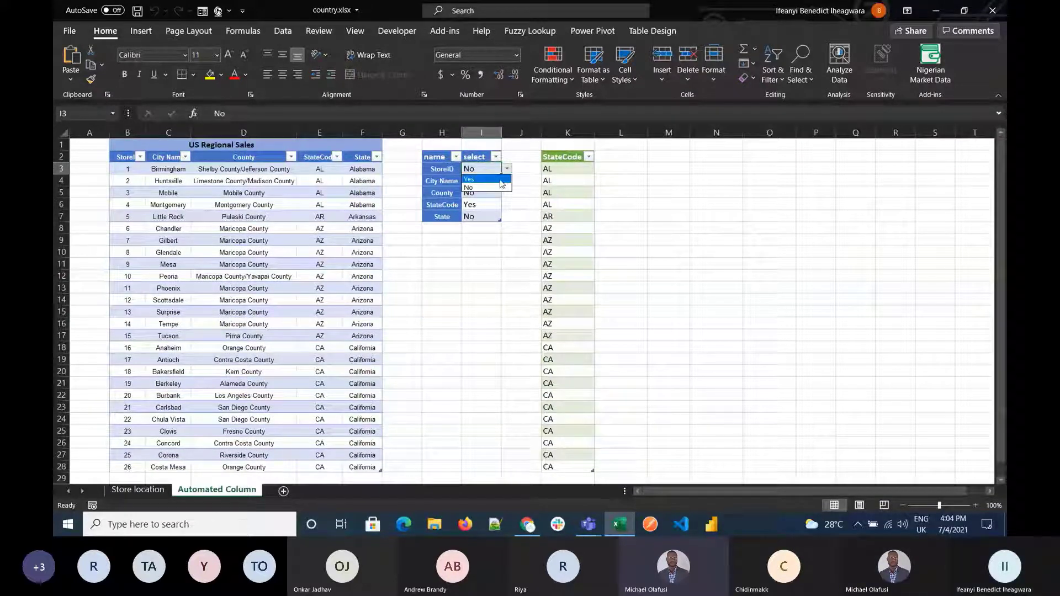
left_click(499, 180)
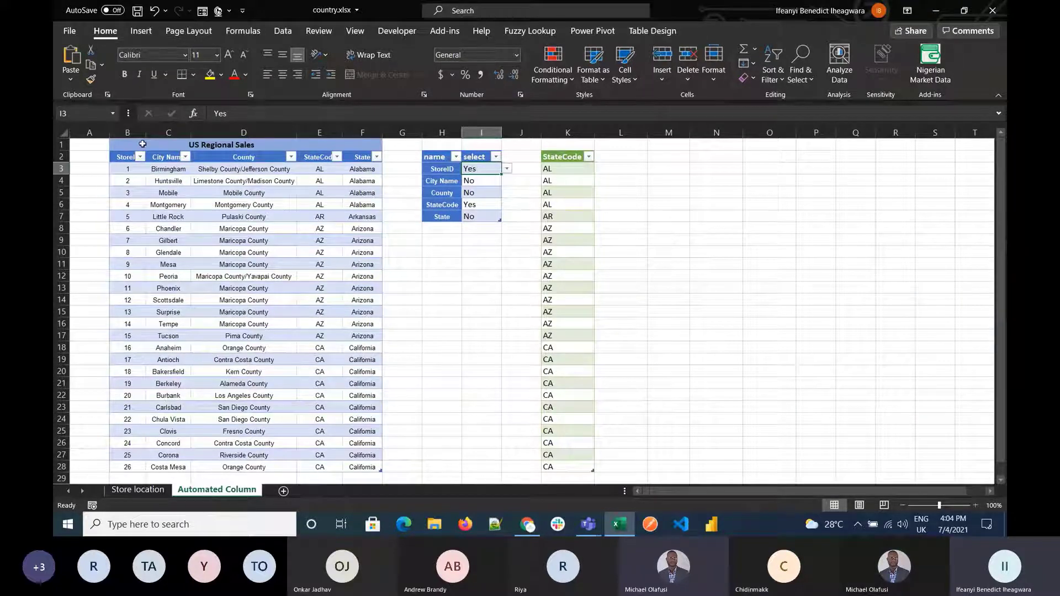
Step: Glance at the Store location sheet and auto-fit all column widths on the Automated Column sheet
left_click(145, 490)
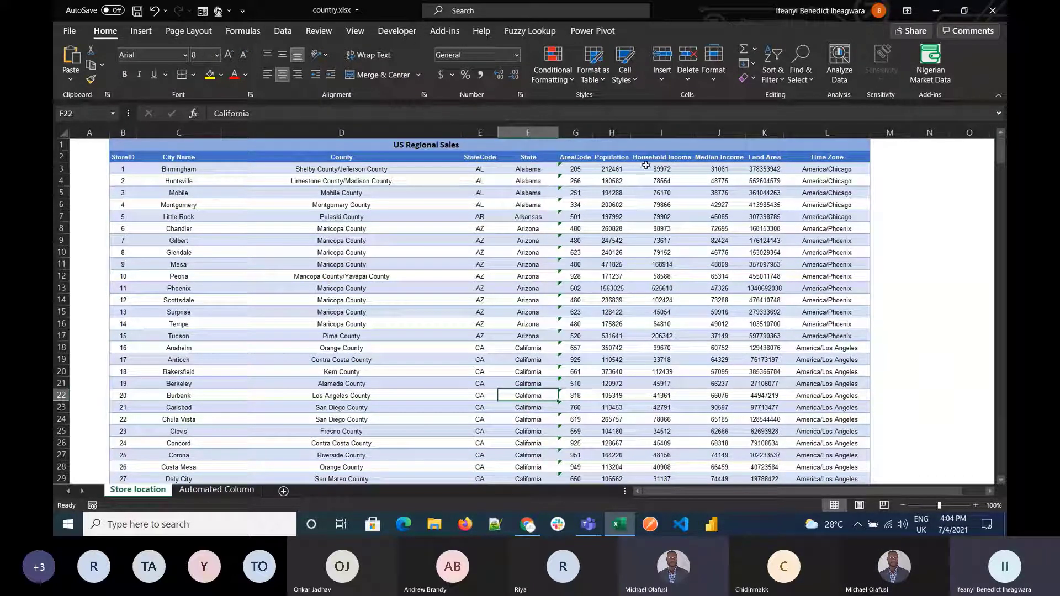
left_click(208, 491)
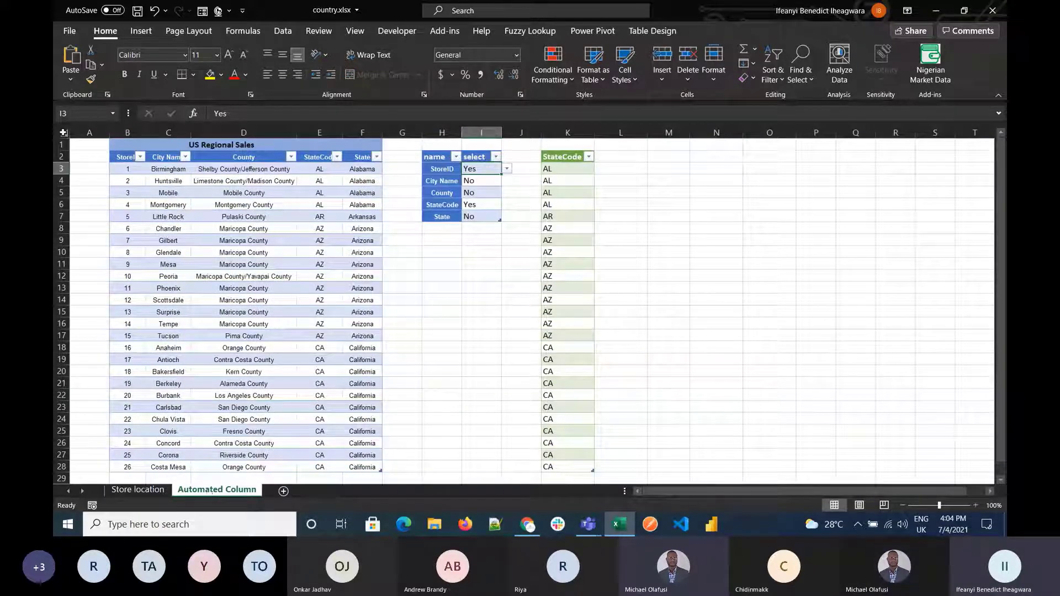
left_click(64, 133)
double_click(141, 131)
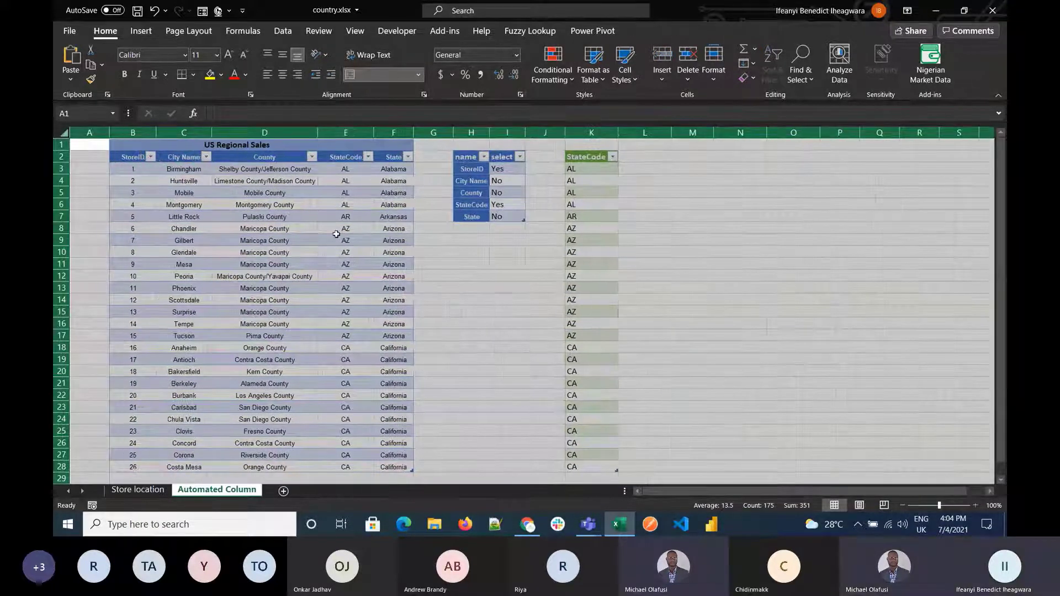
left_click(343, 239)
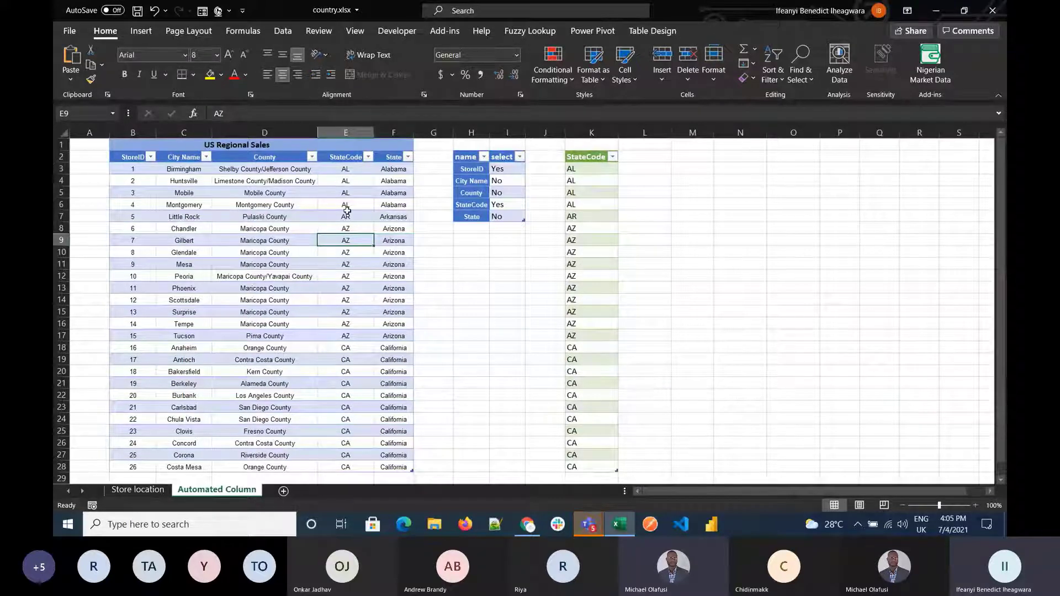
Step: Check the Teams meeting window and return to the workbook
mouse_move(592, 529)
left_click(597, 475)
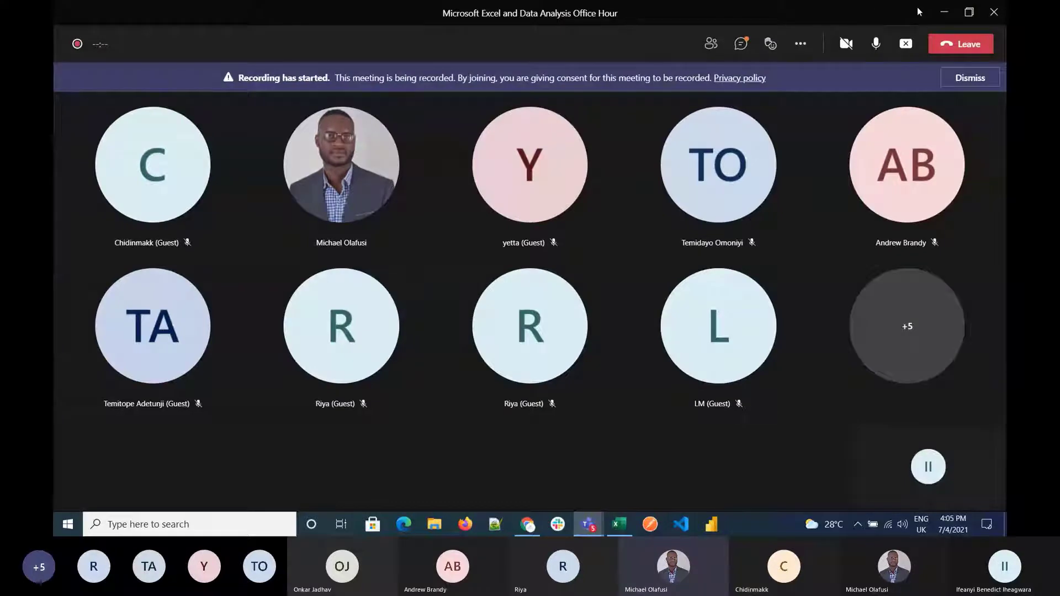
left_click(944, 13)
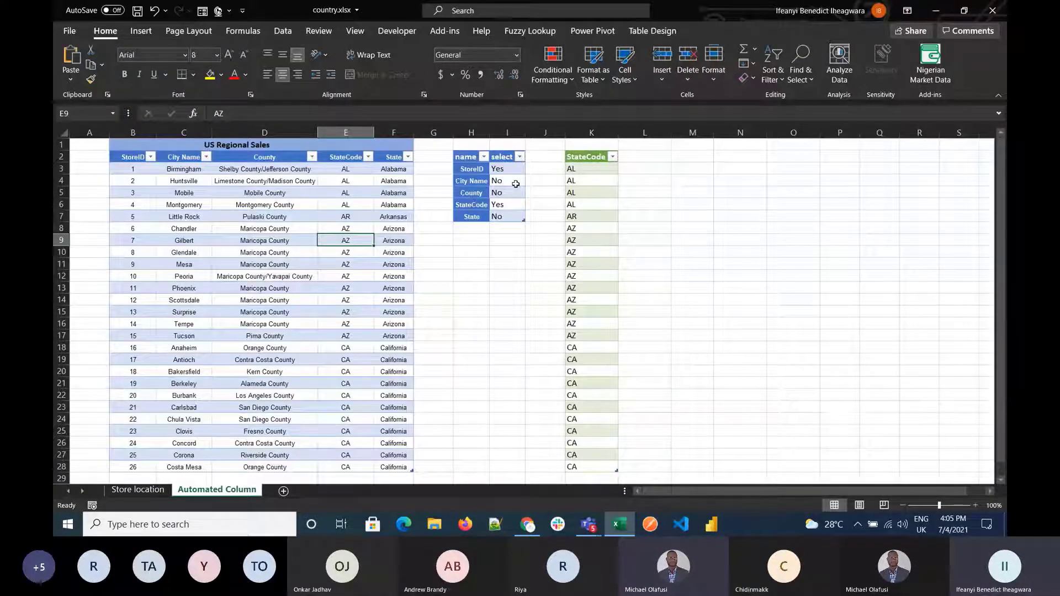
Step: Load the range B1:L369 on the Store location sheet into Power Query as a table with headers
left_click(509, 182)
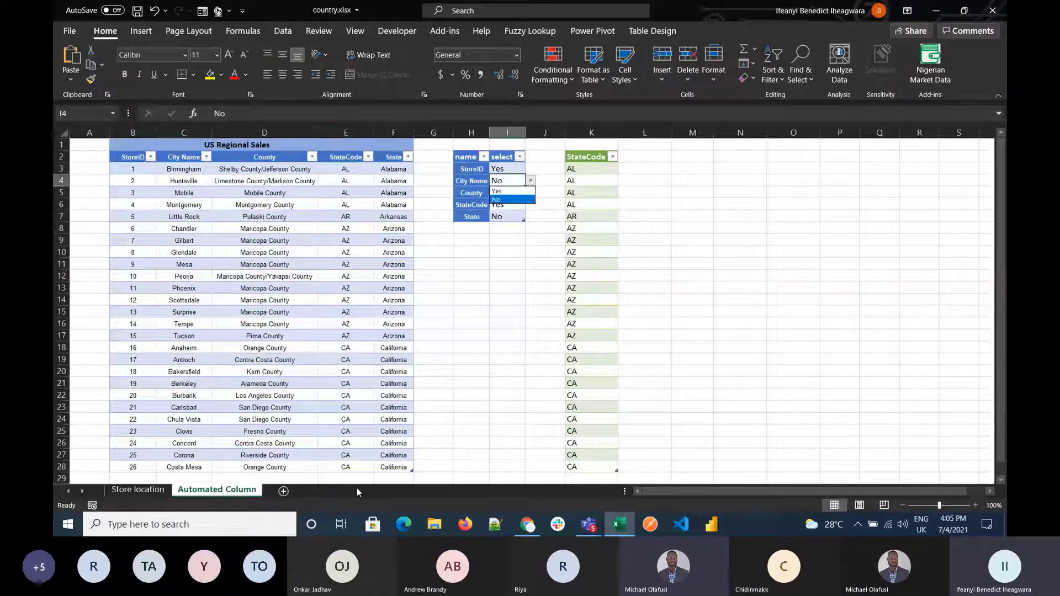
left_click(138, 490)
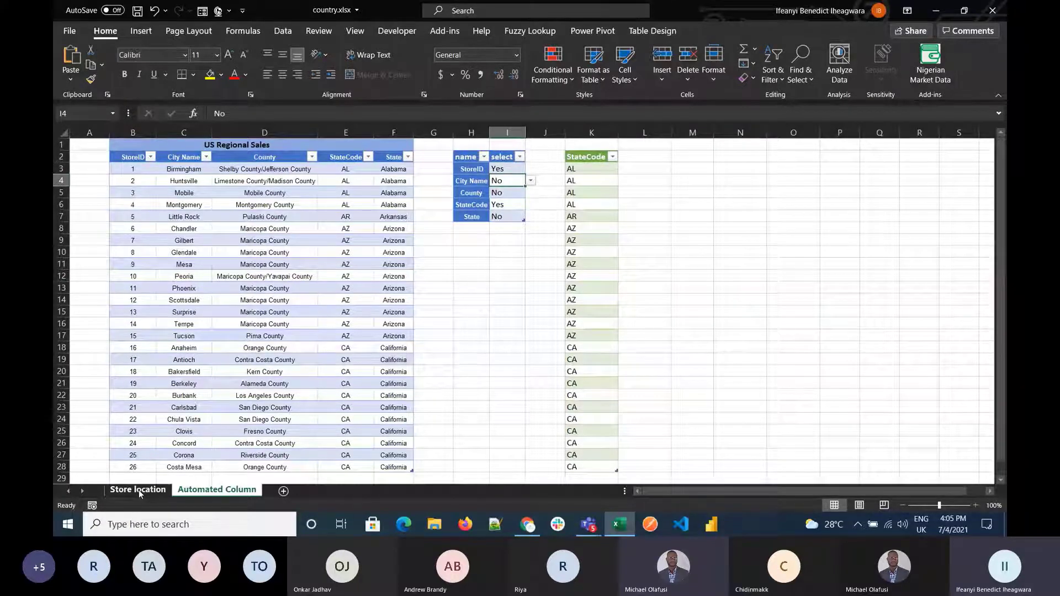
left_click(255, 216)
right_click(256, 217)
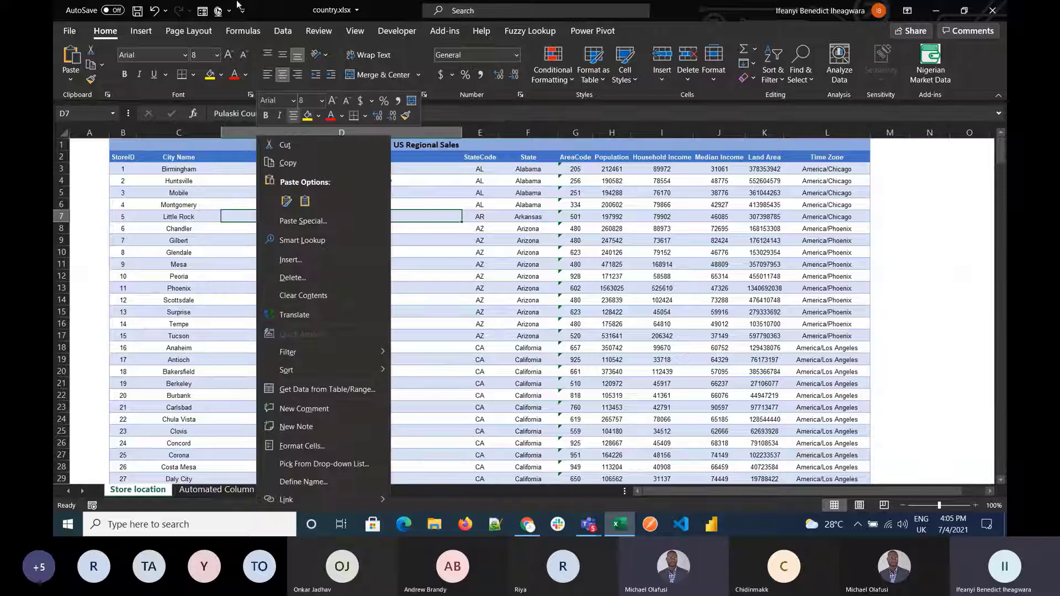
left_click(286, 31)
left_click(286, 30)
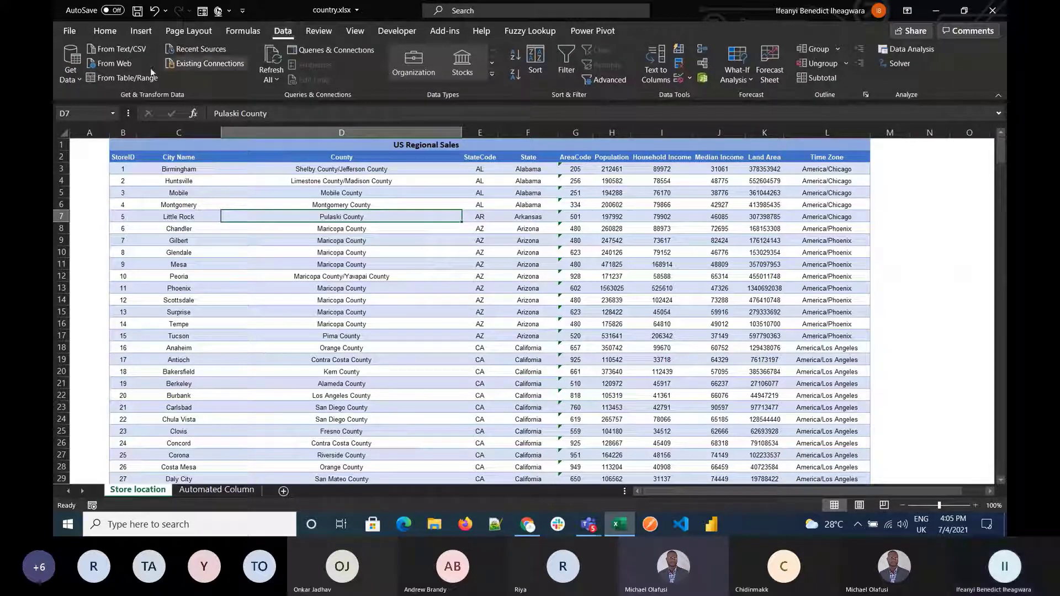
left_click(134, 78)
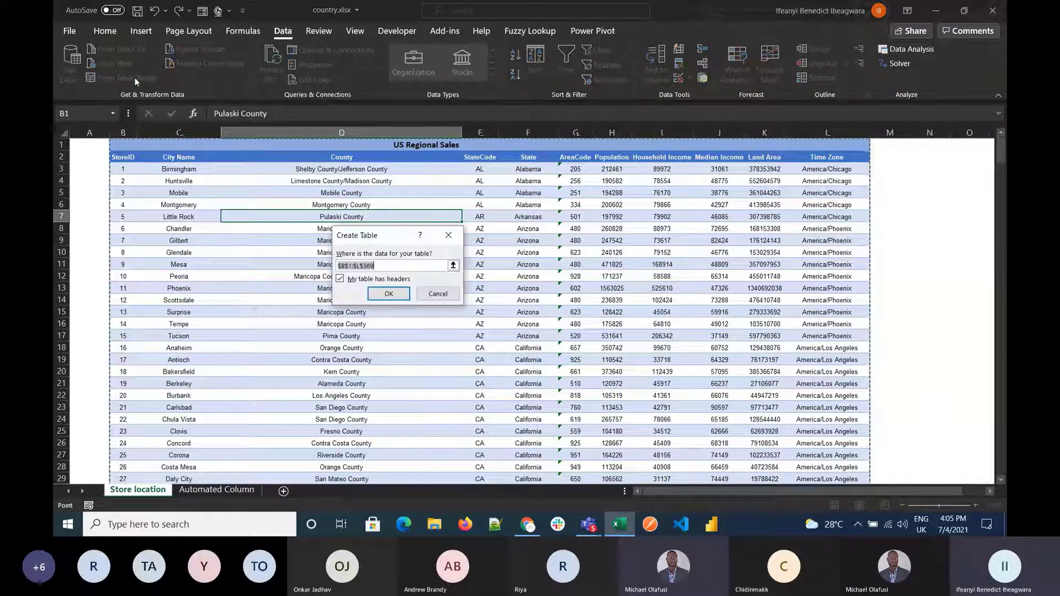
left_click(389, 294)
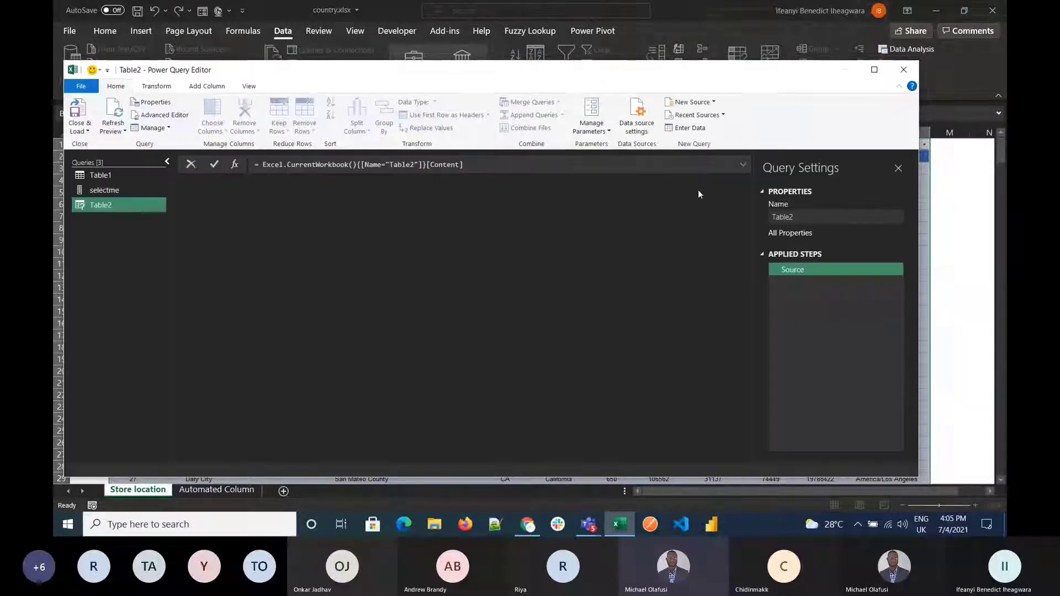
Step: Maximize the Power Query Editor and promote the first row of the Table2 query to column headers
left_click(875, 71)
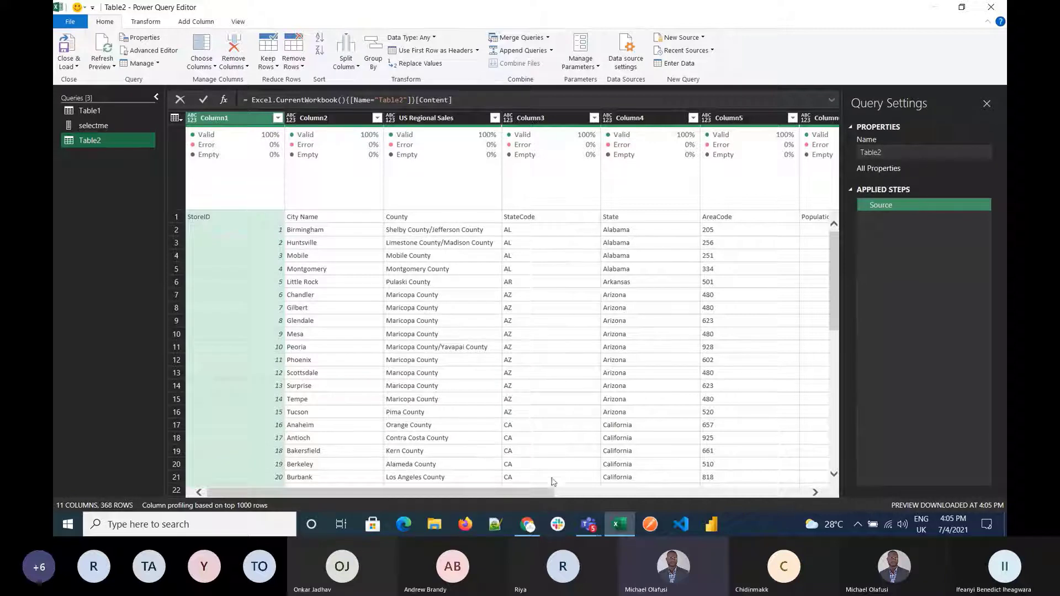
mouse_move(578, 527)
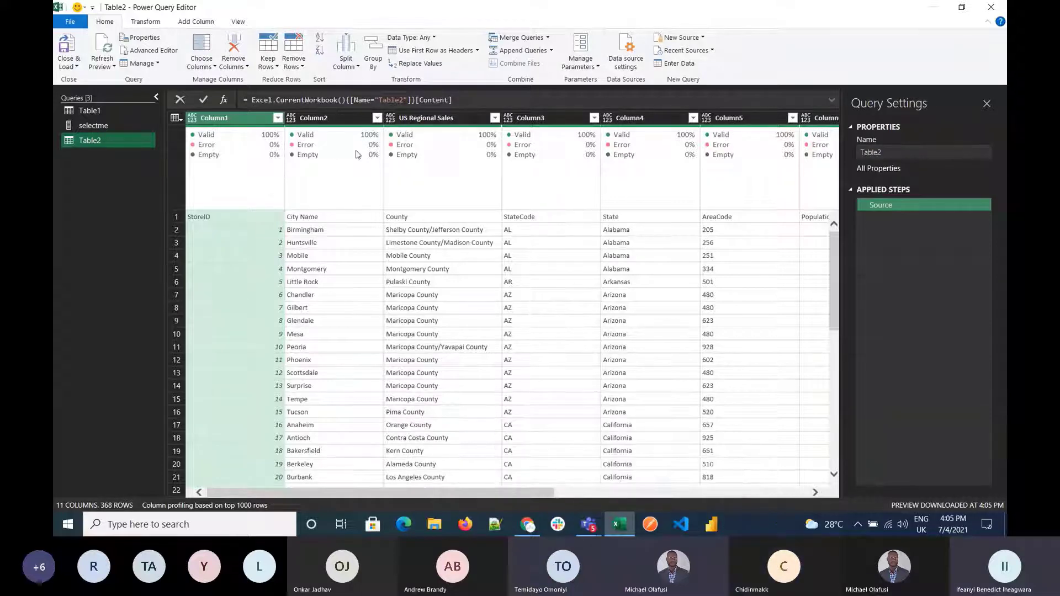
mouse_move(357, 154)
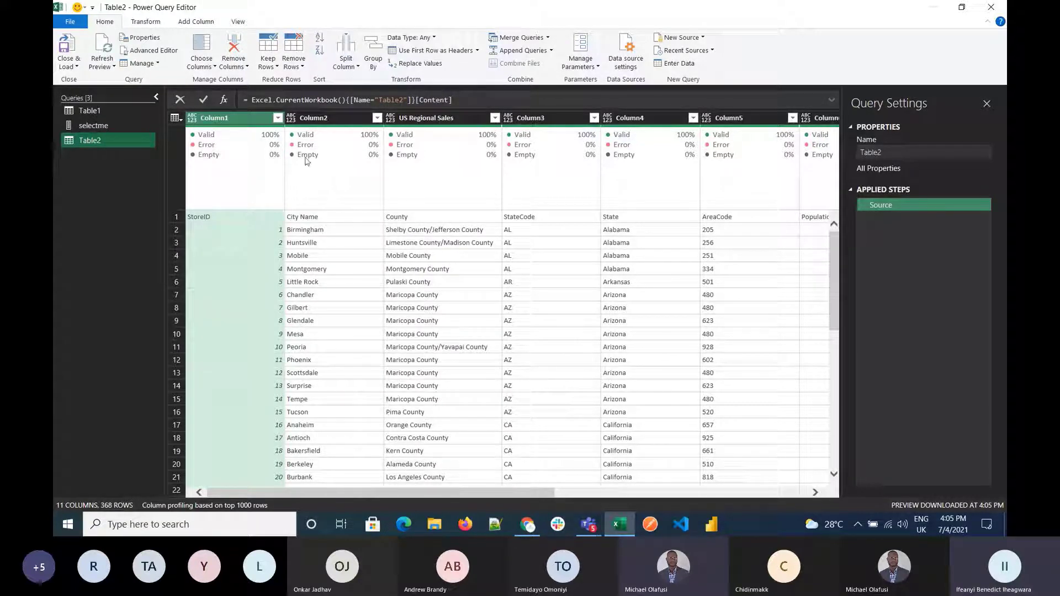
left_click(226, 217)
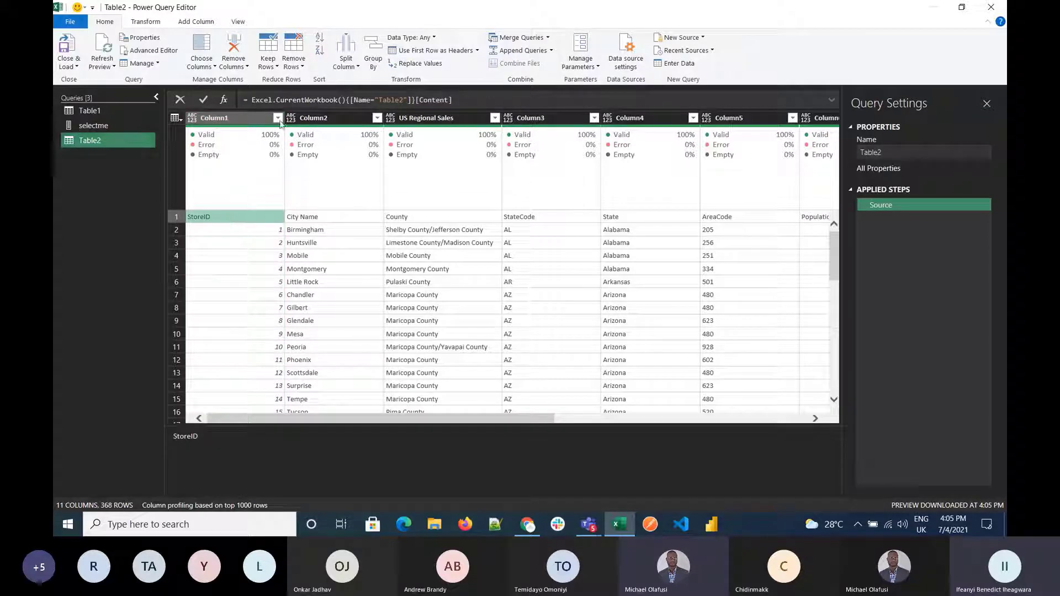
left_click(431, 50)
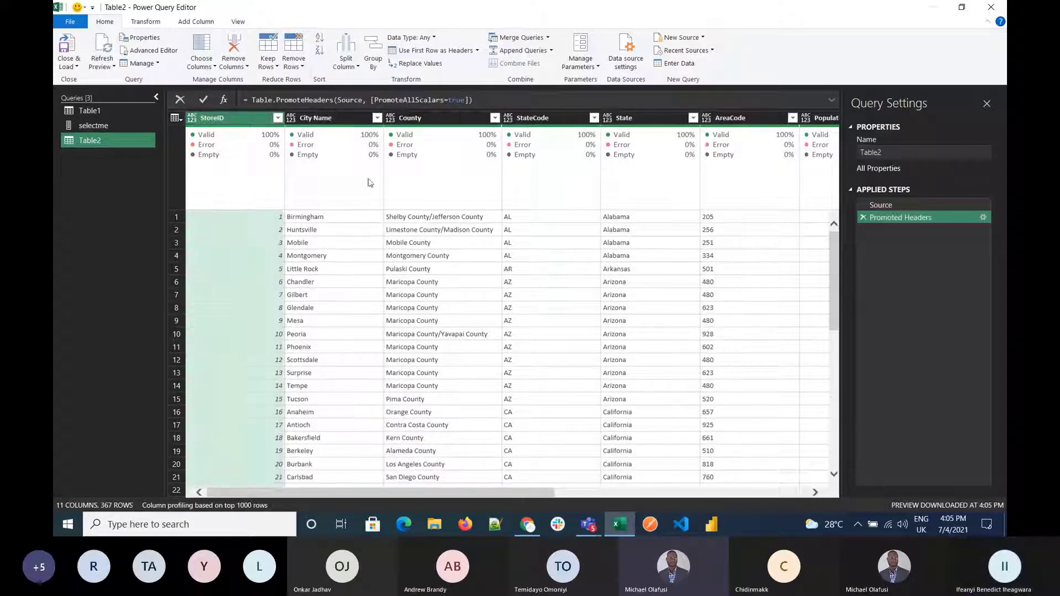
Step: Select the City Name through AreaCode columns of the Table2 query and inspect the options for removing columns
left_click(335, 119)
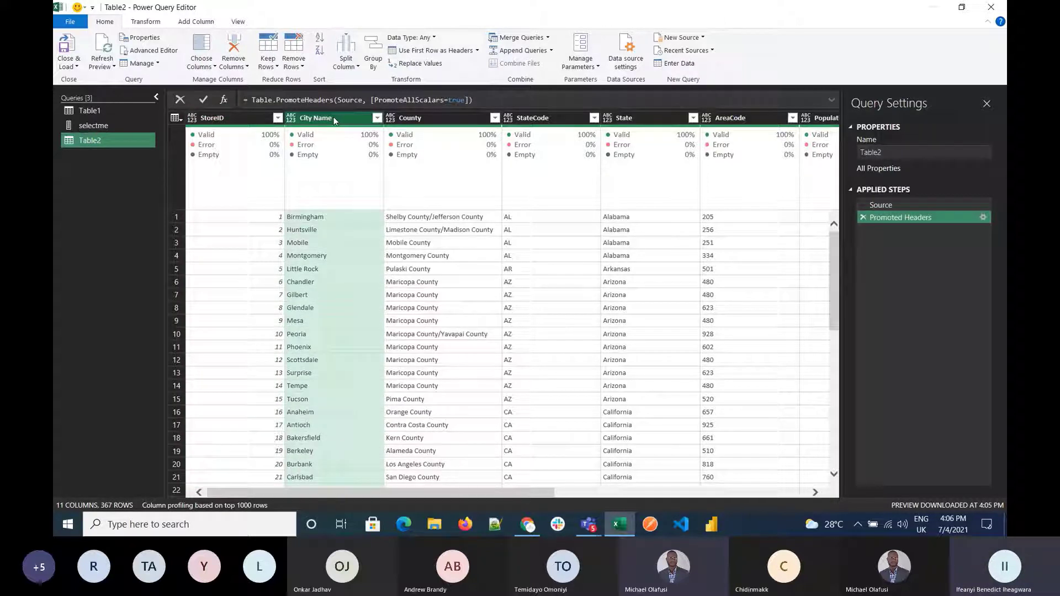
right_click(335, 120)
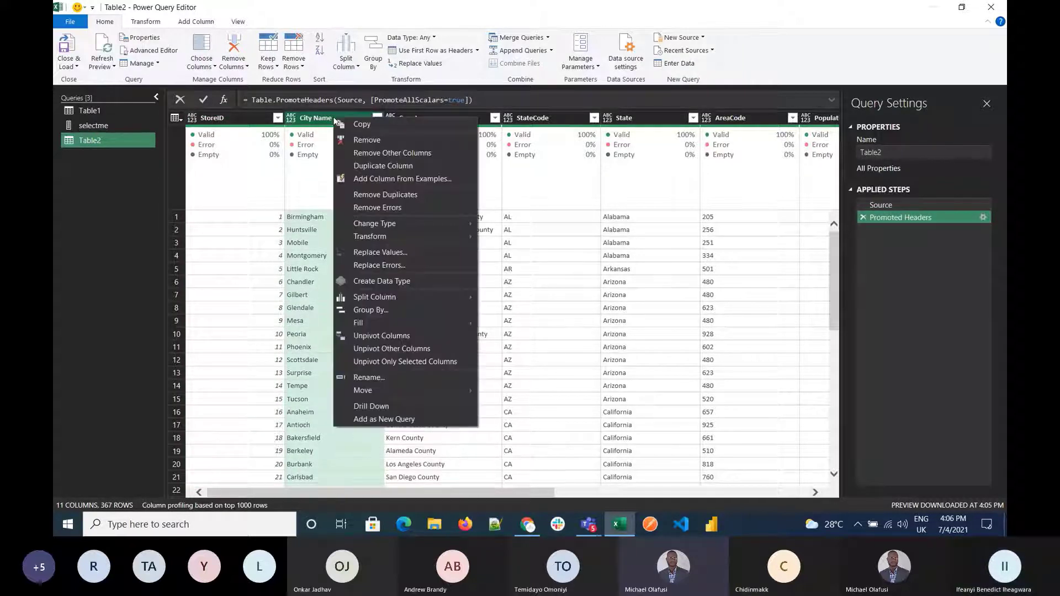
left_click(287, 117)
key("shift+Right")
key("shift+Right")
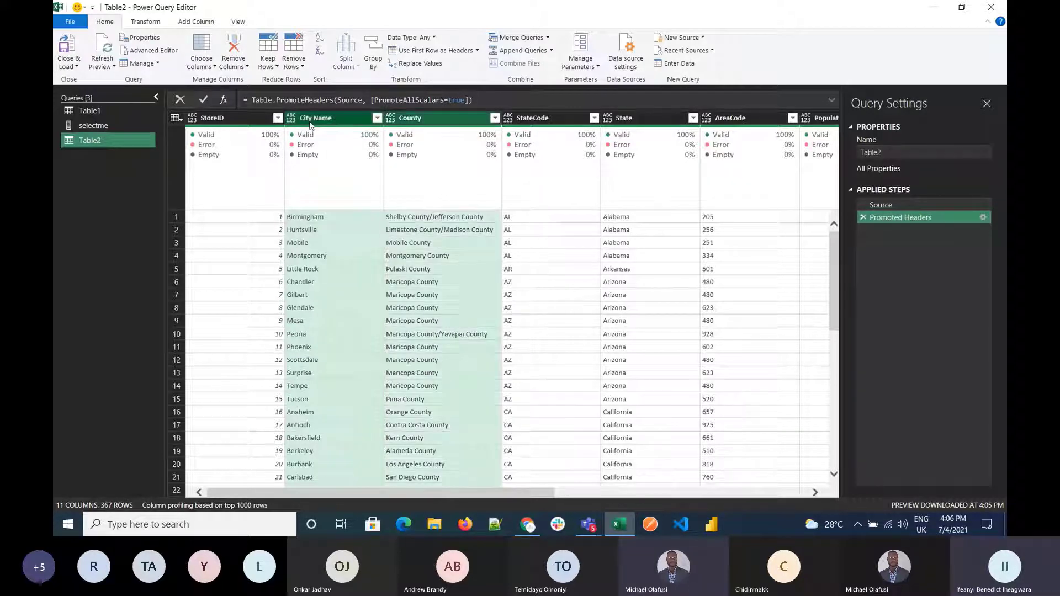
key("shift+Right")
key("shift+Right")
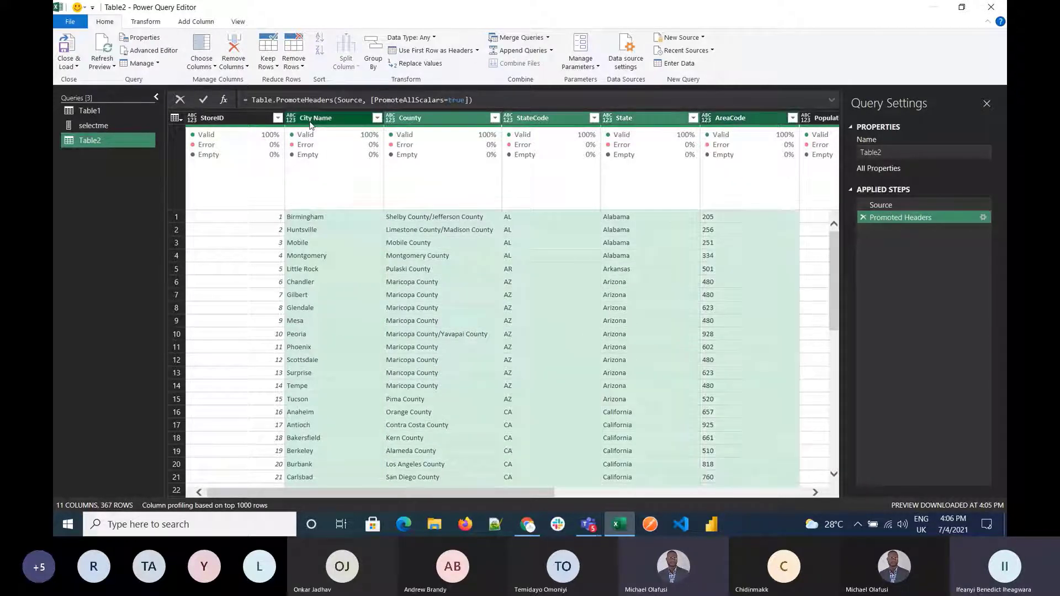
left_click(213, 67)
left_click(243, 66)
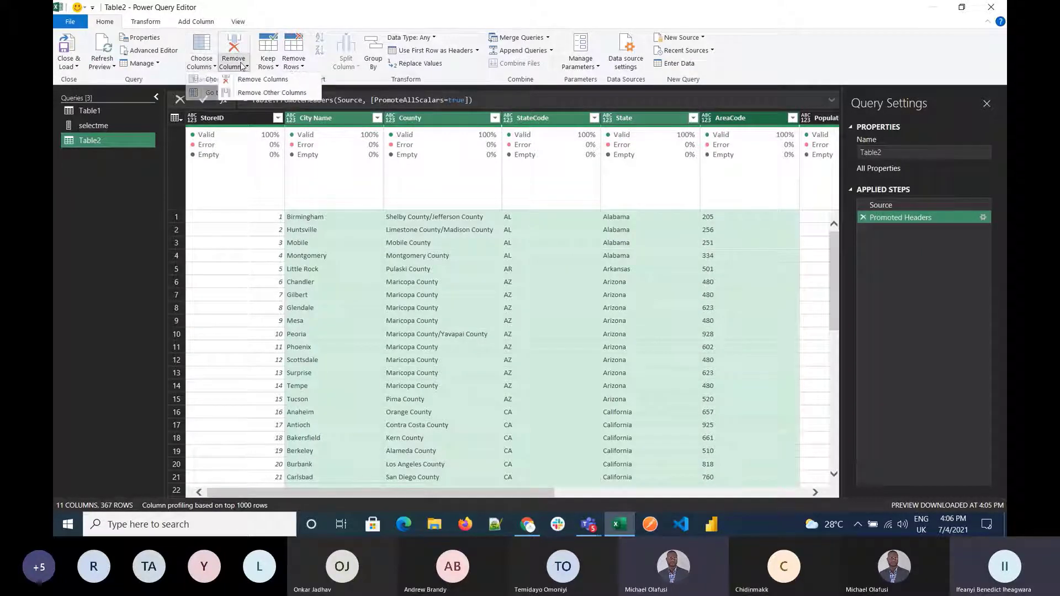
Step: Close the Power Query Editor and discard the Table2 changes
left_click(74, 68)
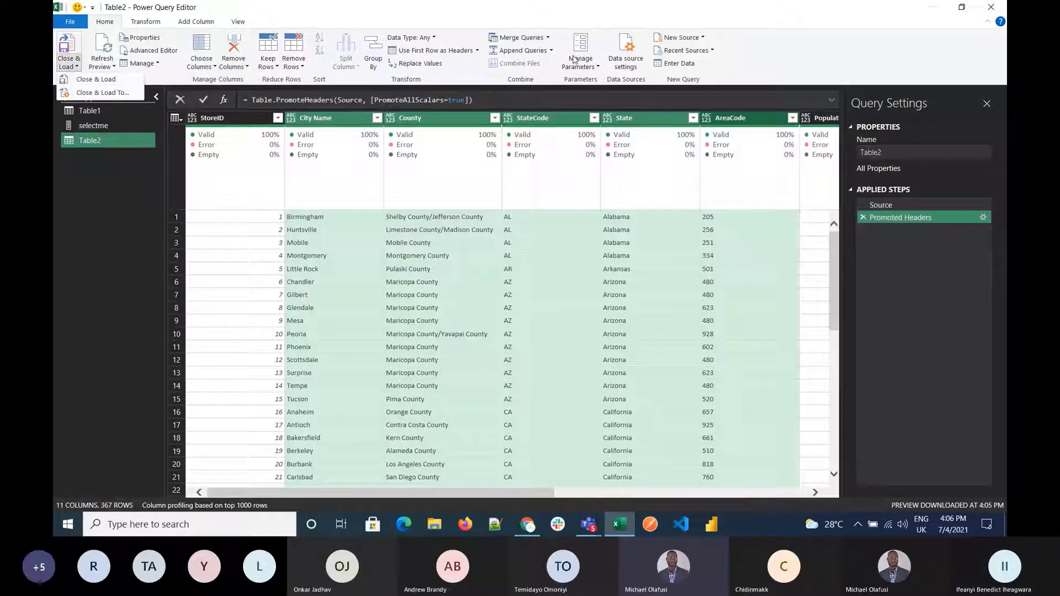
left_click(986, 6)
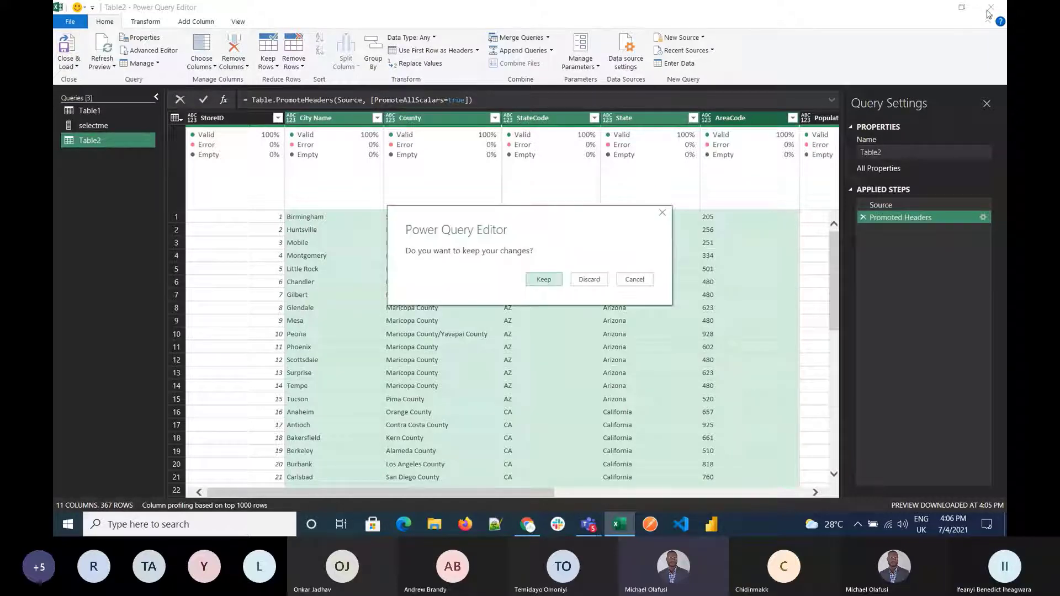
left_click(589, 279)
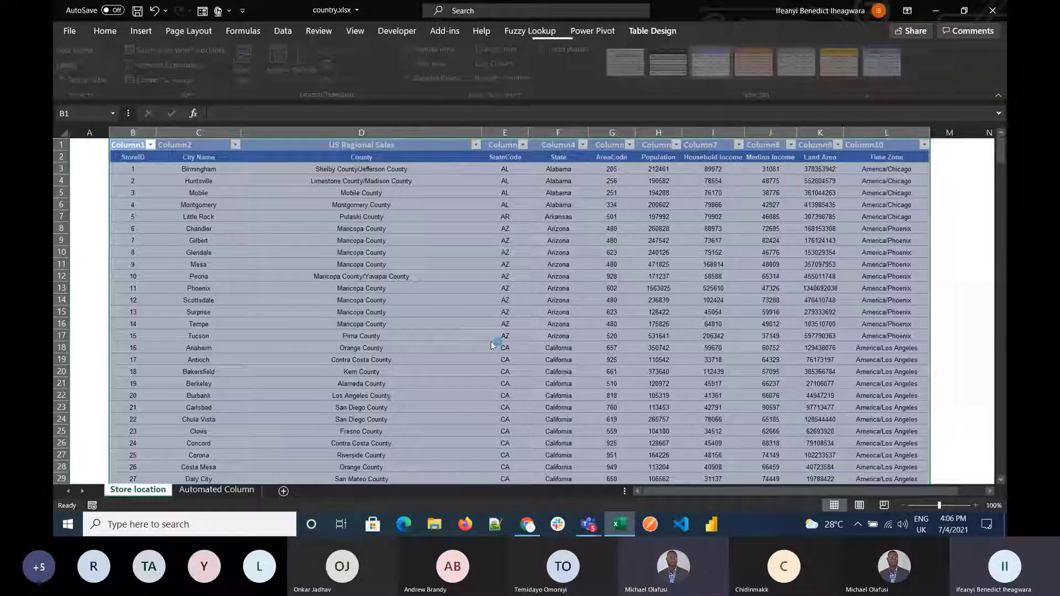
Step: On the Automated Column sheet, set the County selection to Yes and refresh all queries
left_click(226, 493)
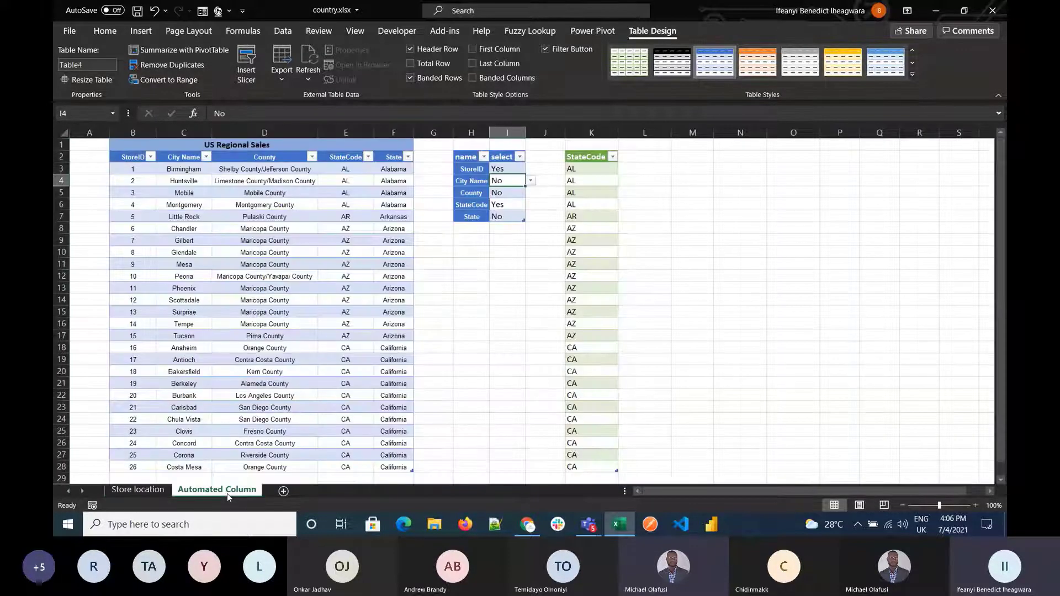
left_click(519, 169)
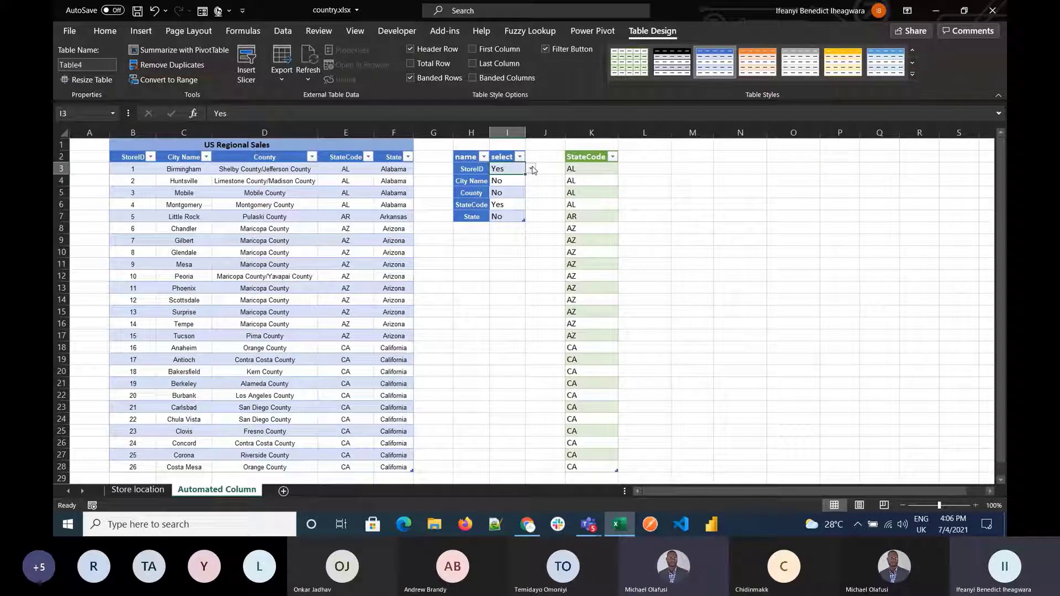
left_click(511, 194)
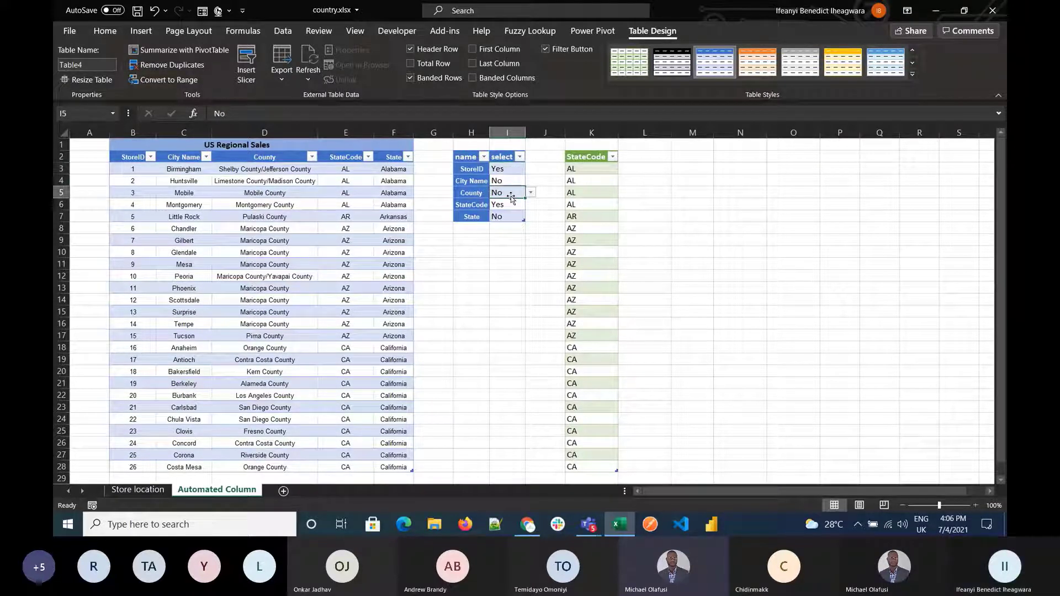
left_click(531, 193)
left_click(528, 202)
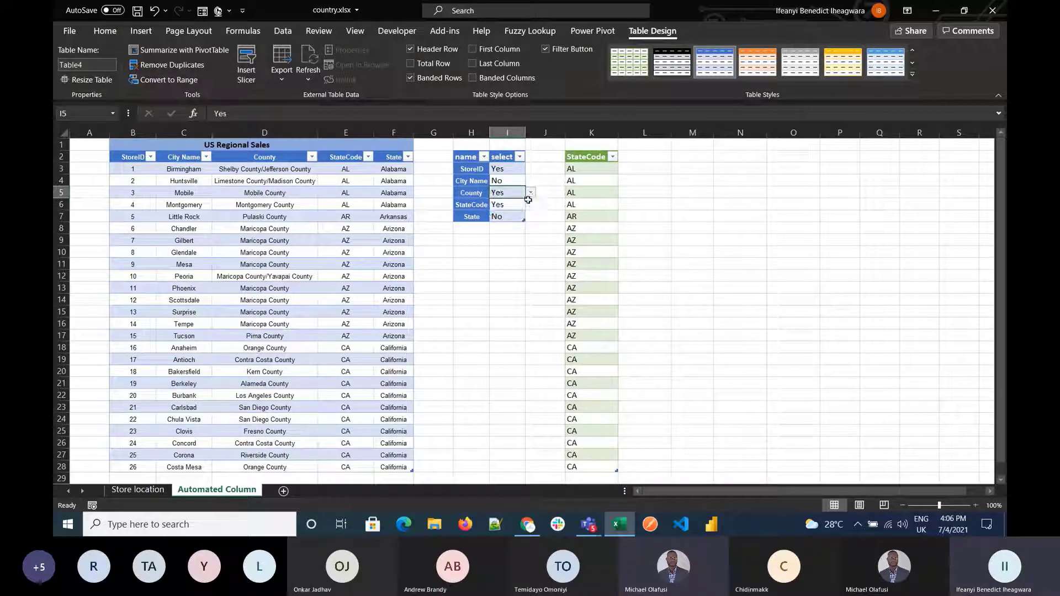
left_click(437, 249)
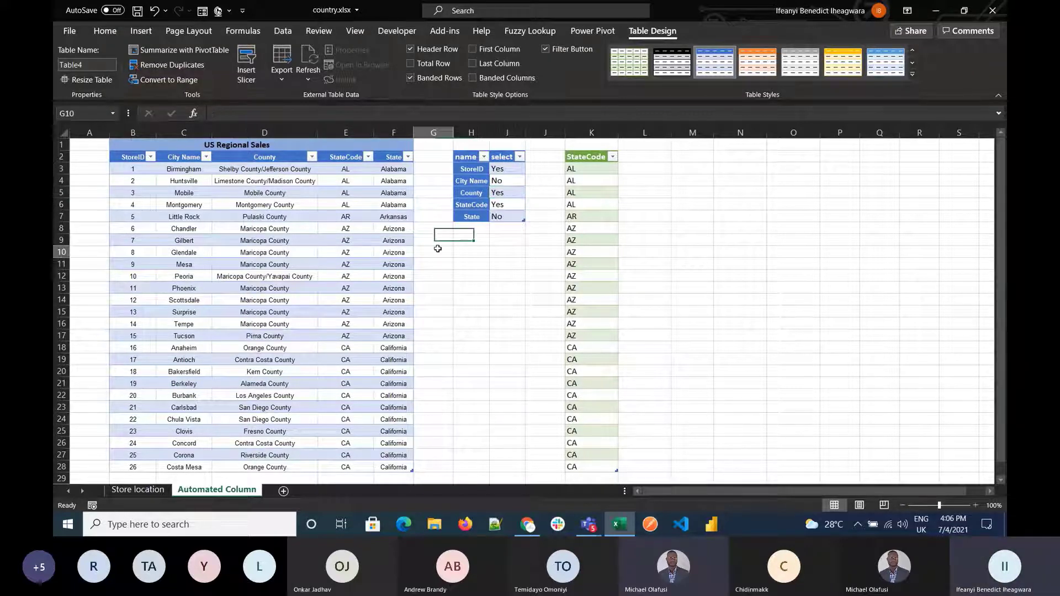
left_click(262, 31)
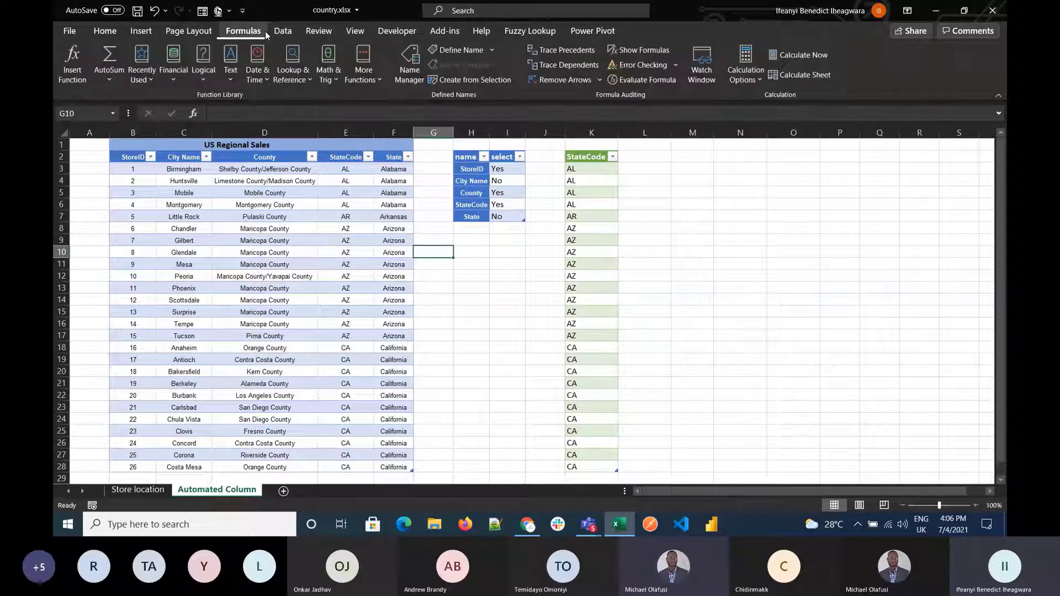
left_click(271, 31)
left_click(261, 62)
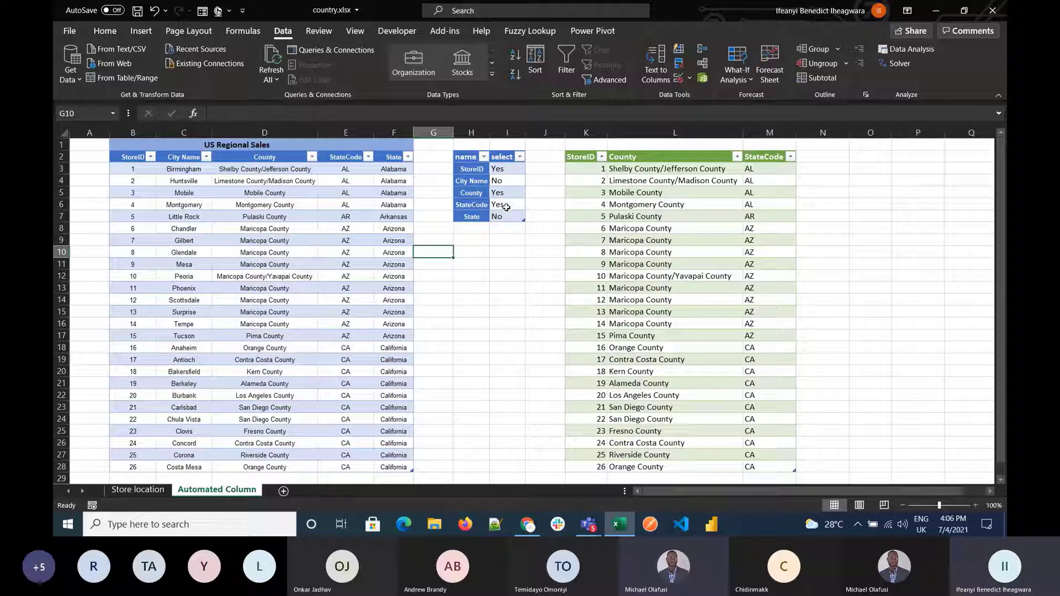
Step: Set the StateCode and StoreID selections to No in the selection table and refresh all queries
left_click(505, 169)
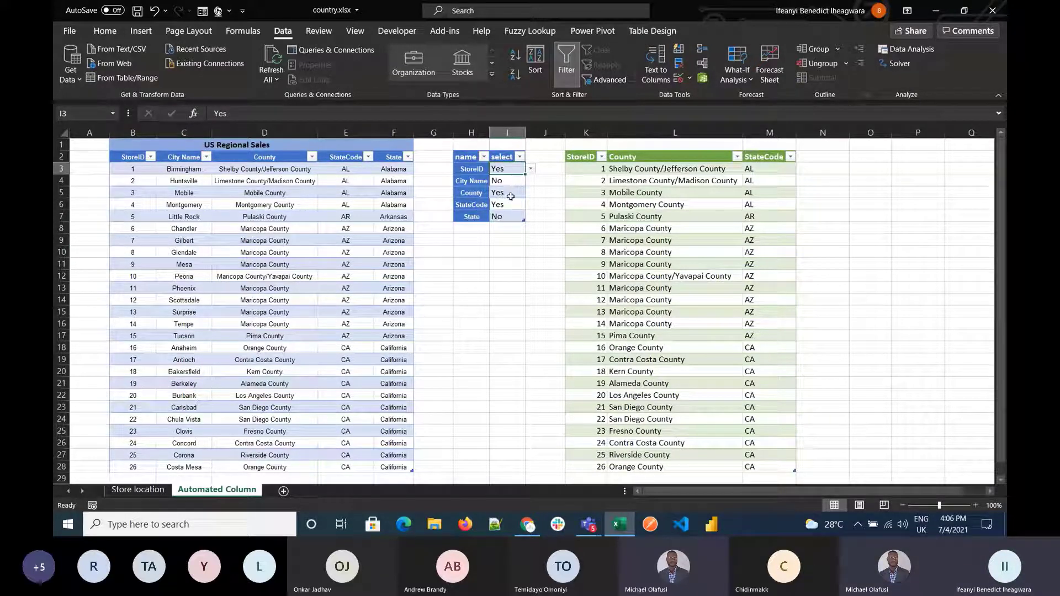
left_click(511, 191)
left_click(510, 213)
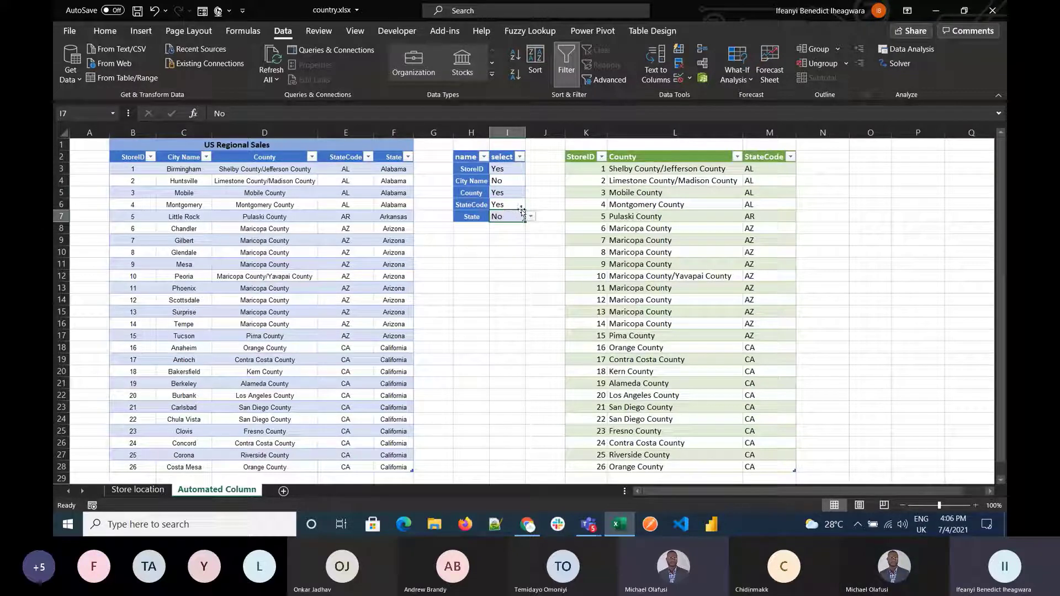
left_click(514, 205)
left_click(532, 206)
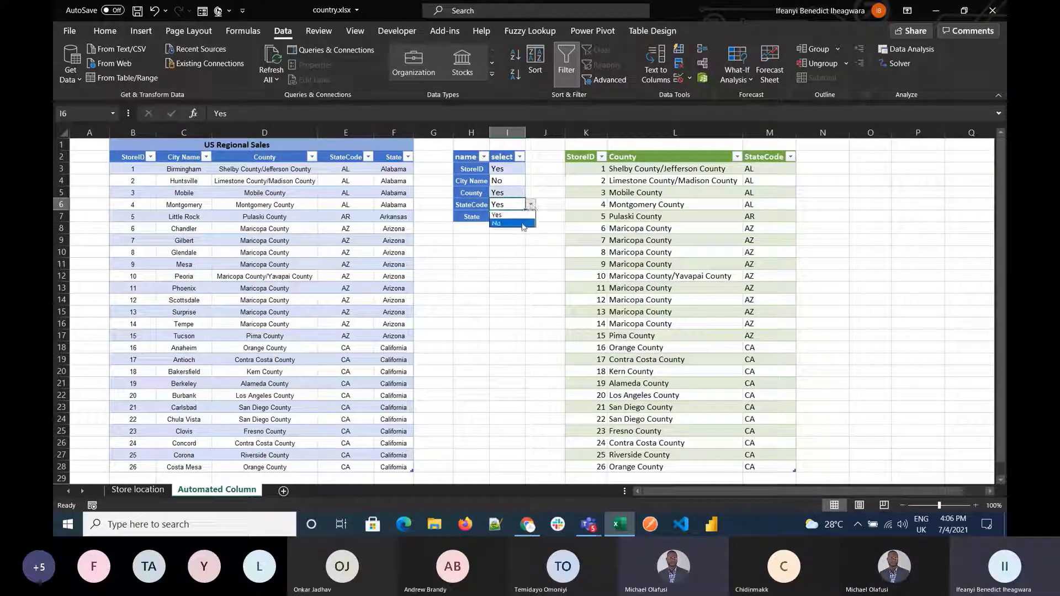
left_click(520, 223)
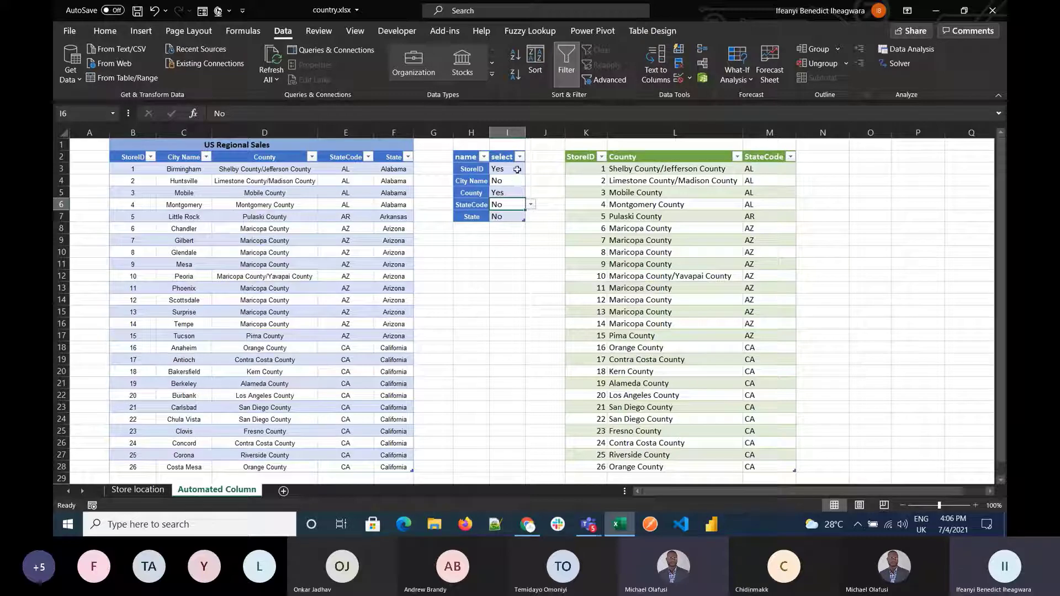
left_click(508, 169)
left_click(530, 171)
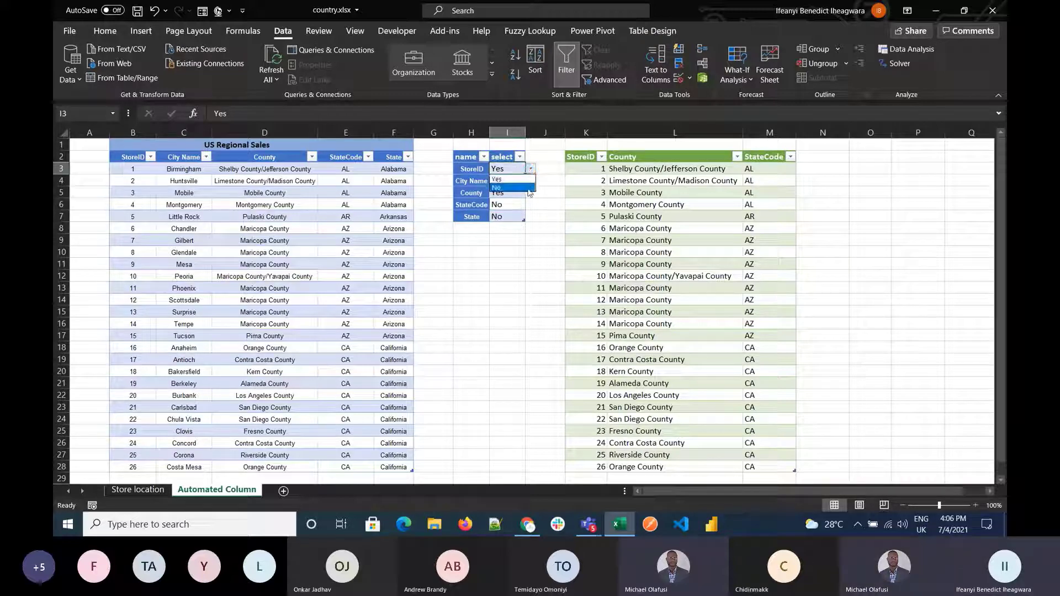
left_click(520, 187)
left_click(471, 275)
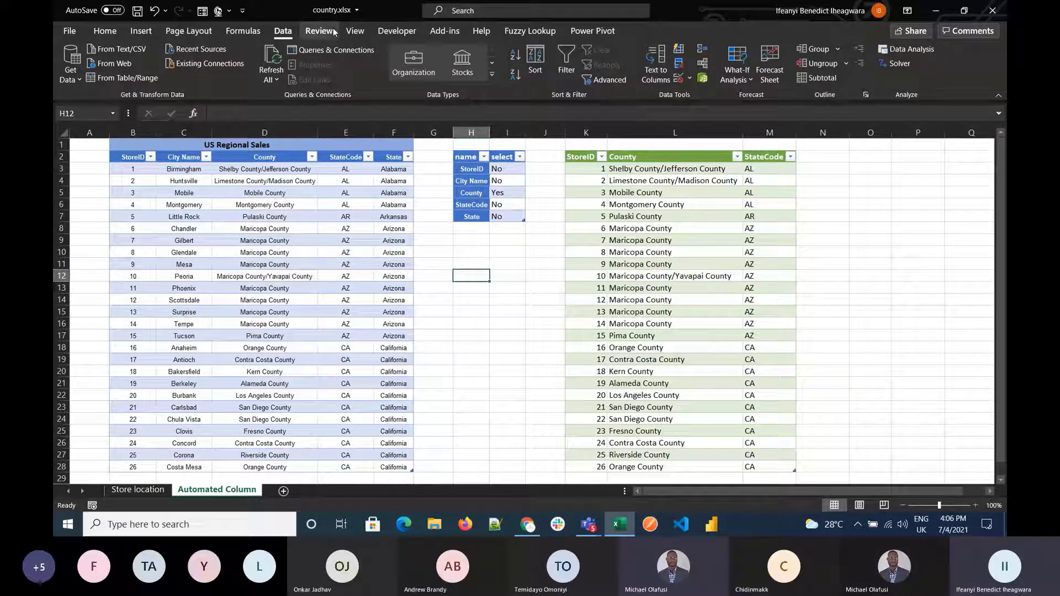
left_click(271, 58)
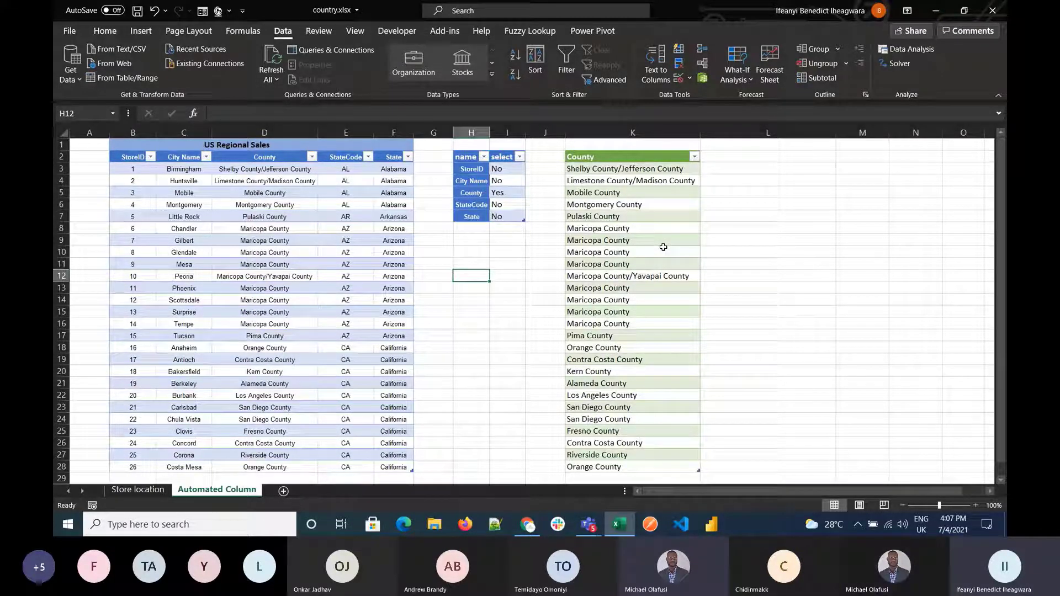
Step: Create a new blank workbook and copy the range B1:L369 from the Store location sheet of country.xlsx
right_click(633, 521)
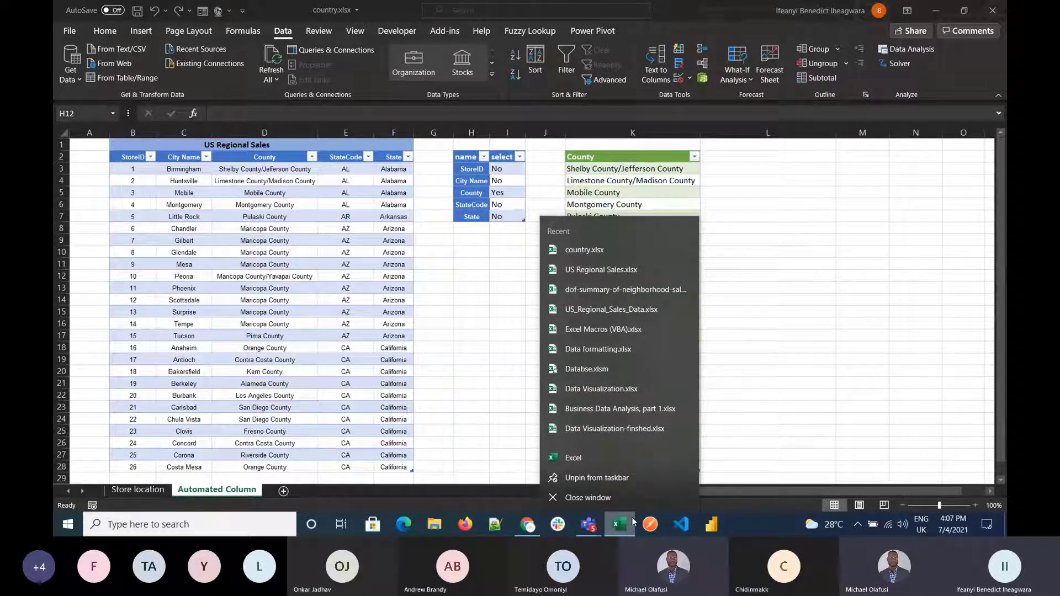
left_click(587, 462)
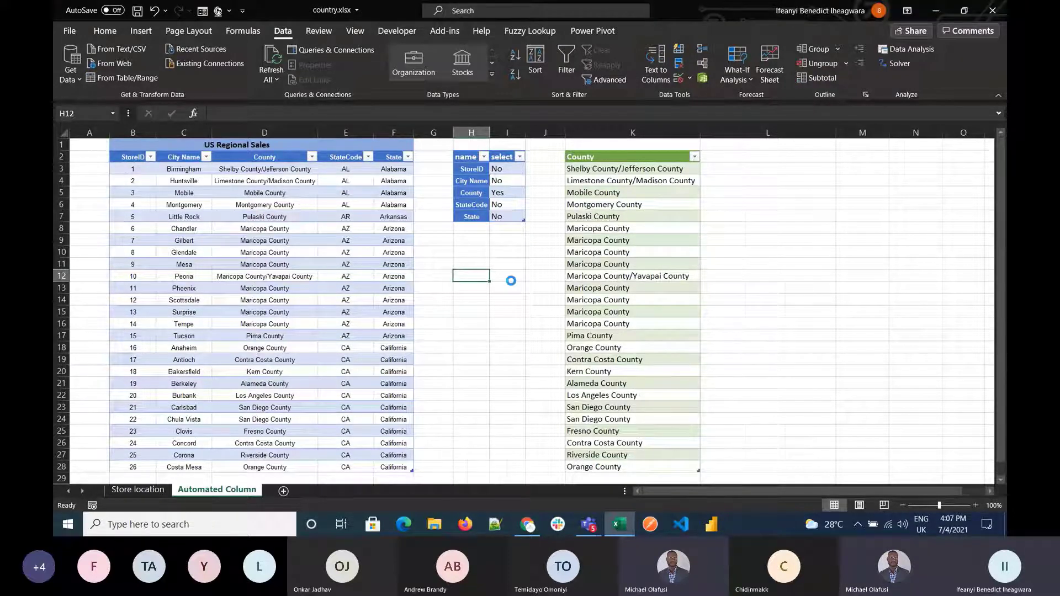
mouse_move(622, 530)
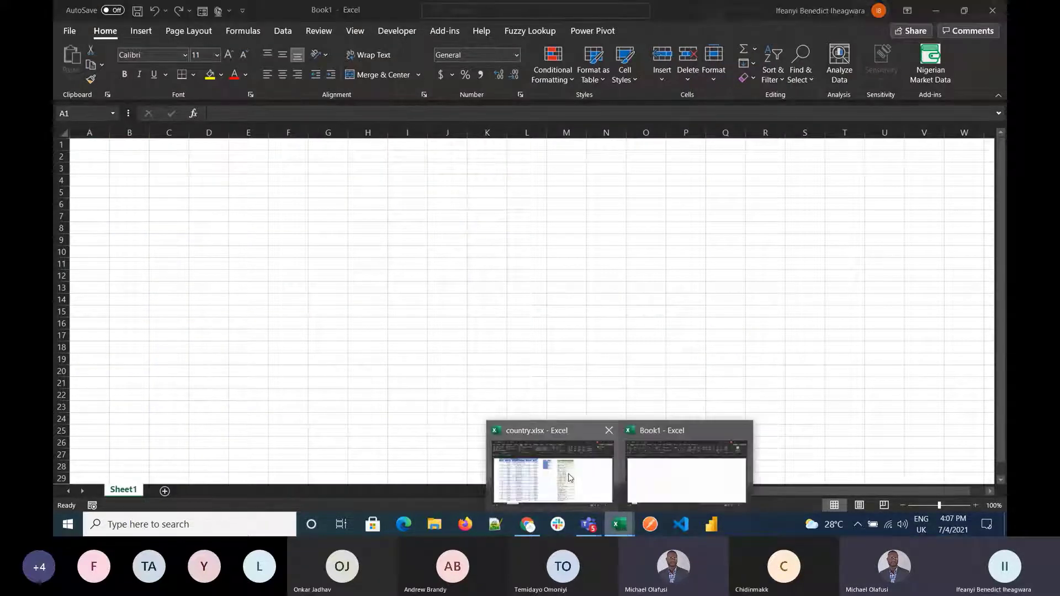
left_click(549, 472)
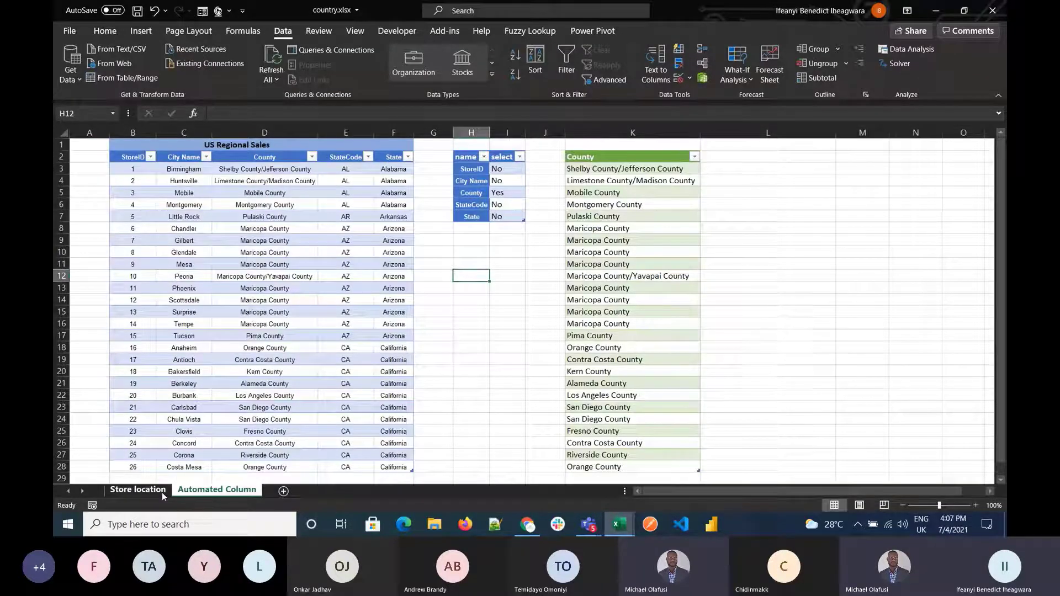
left_click(161, 492)
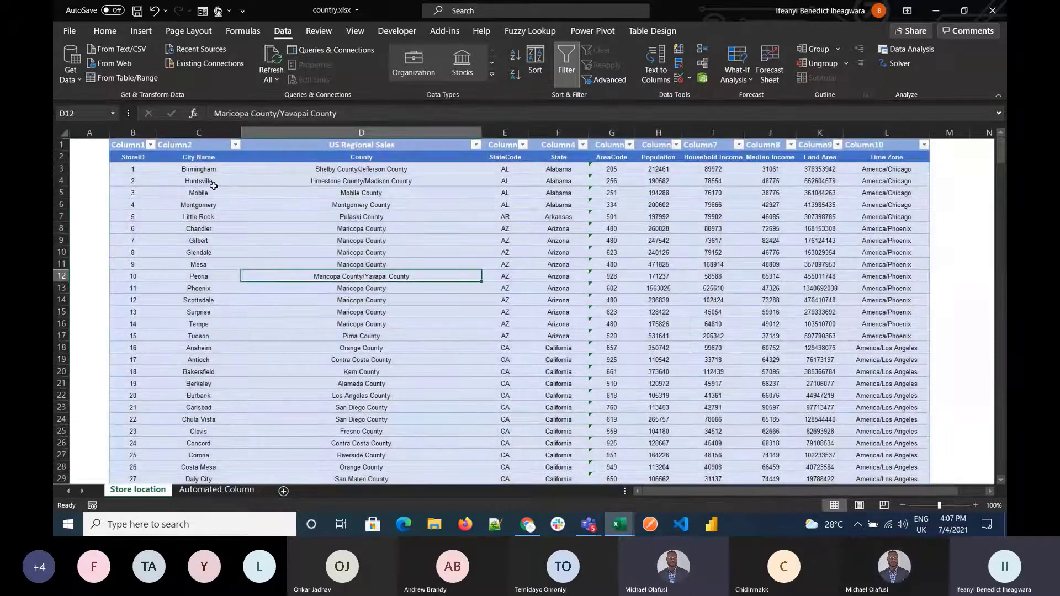
left_click(134, 146)
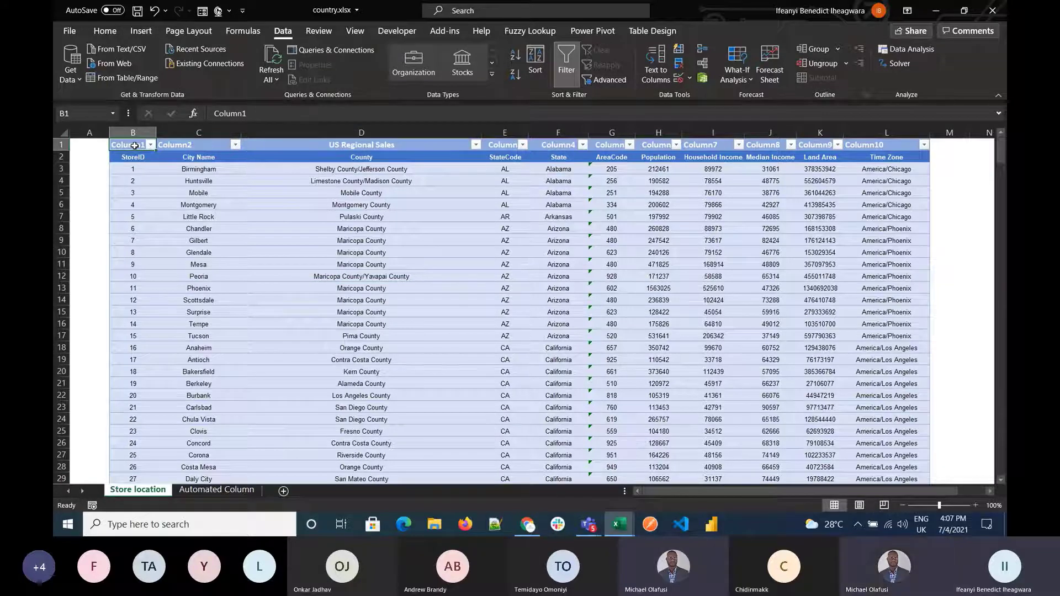
key("ctrl+shift+Down")
key("ctrl+shift+Right")
key("ctrl+shift+Right")
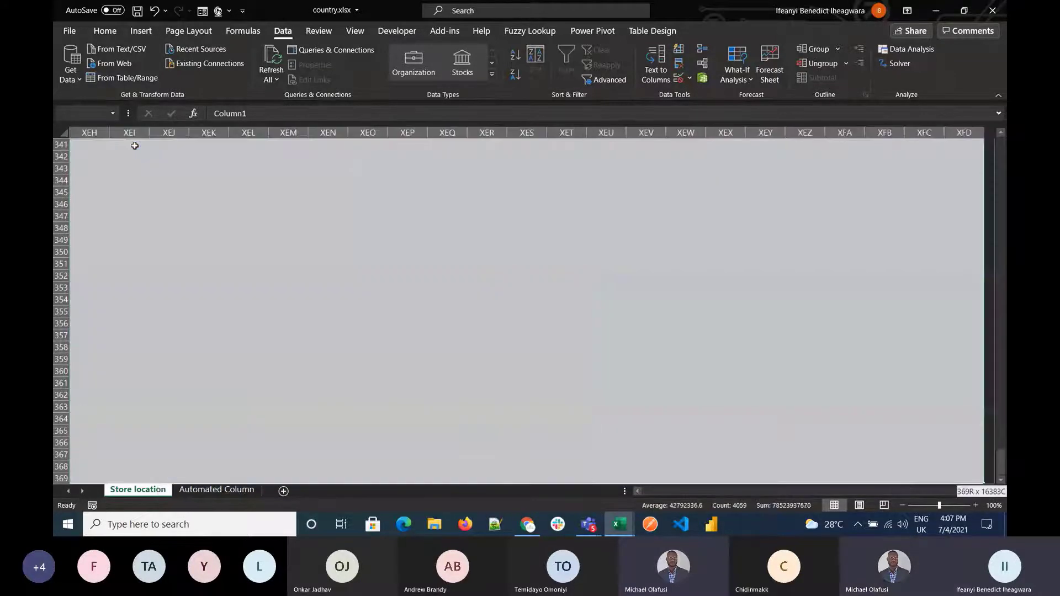
key("ctrl+shift+Left")
key("ctrl+c")
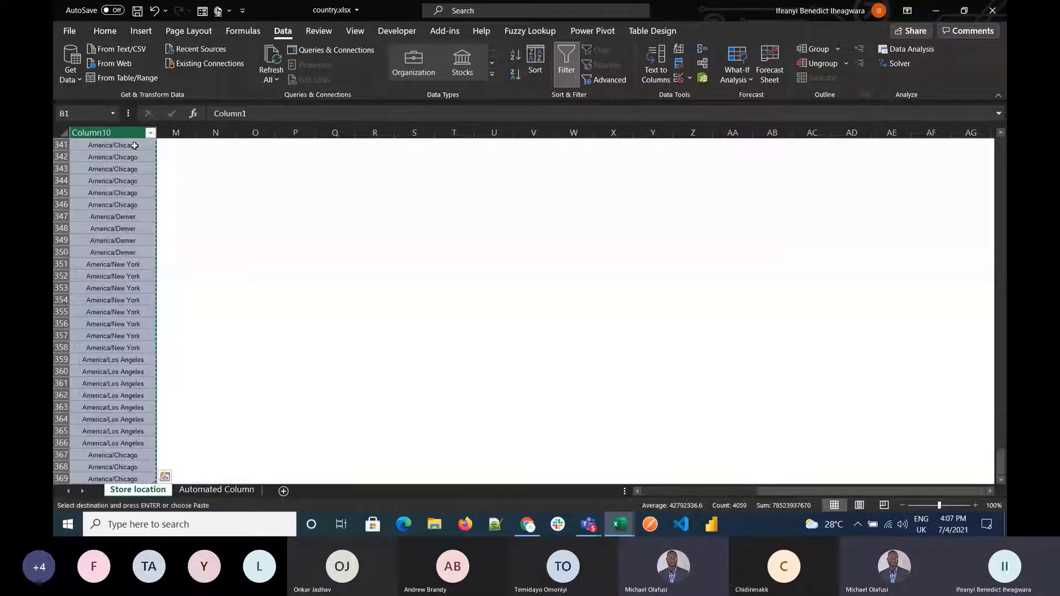
Step: Paste the copied store data at cell B2 of Sheet1 in Book1 and auto-fit all column widths
mouse_move(622, 532)
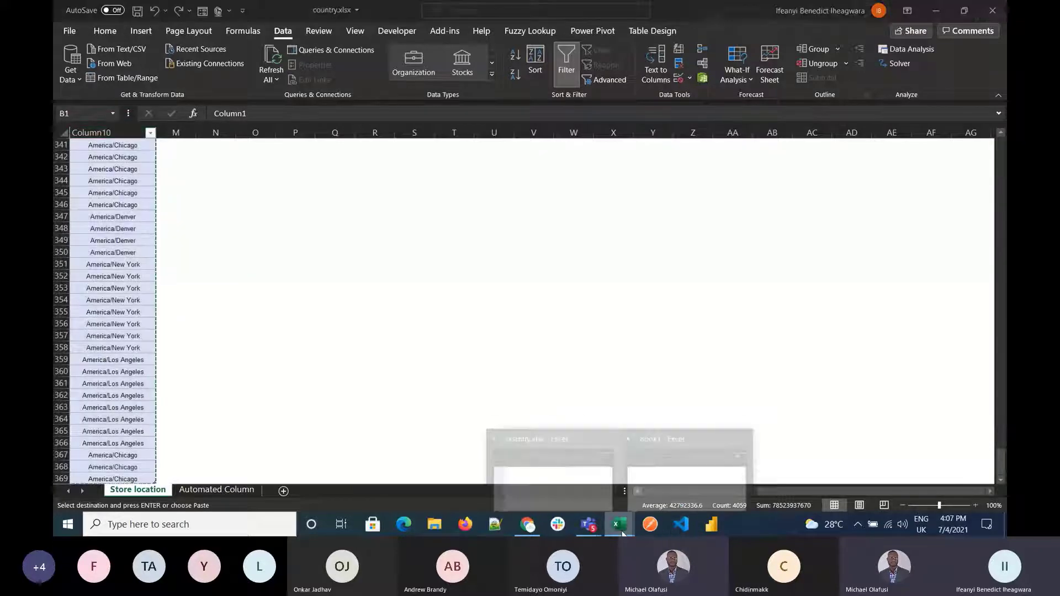
left_click(651, 473)
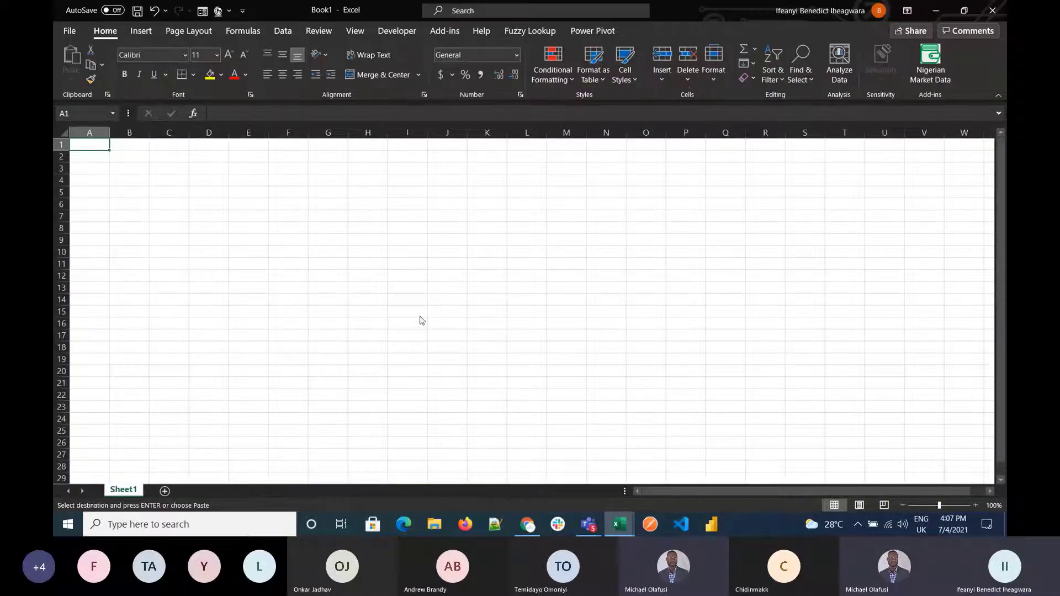
left_click(130, 158)
key("ctrl+v")
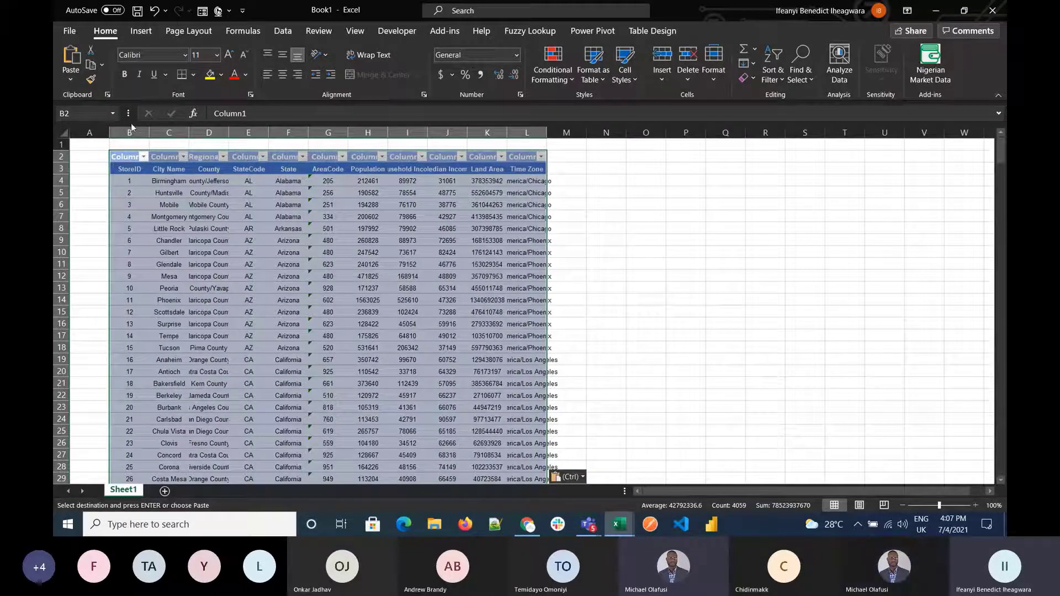
left_click(63, 133)
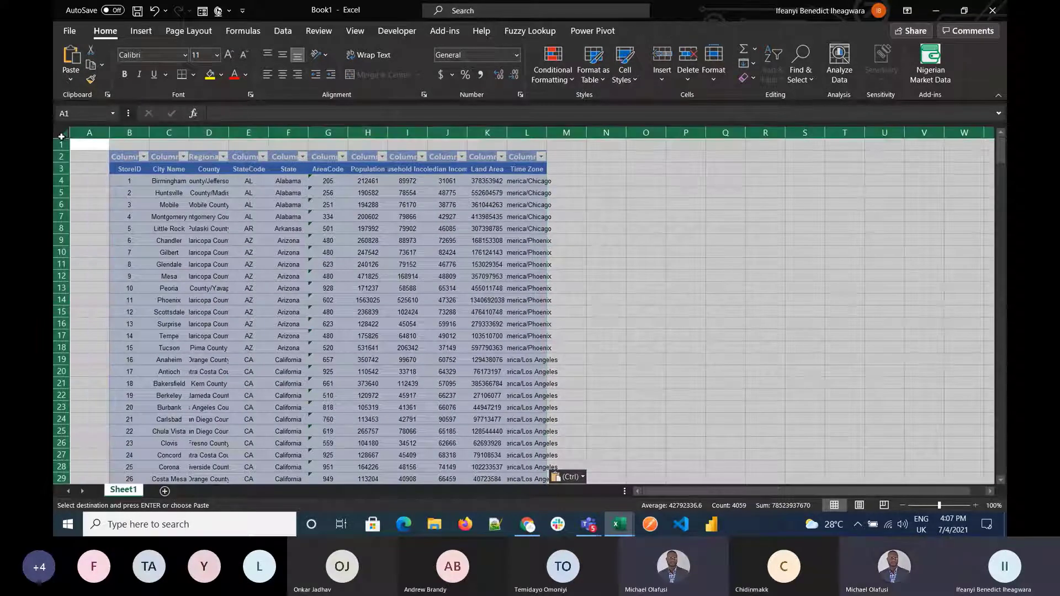
double_click(109, 133)
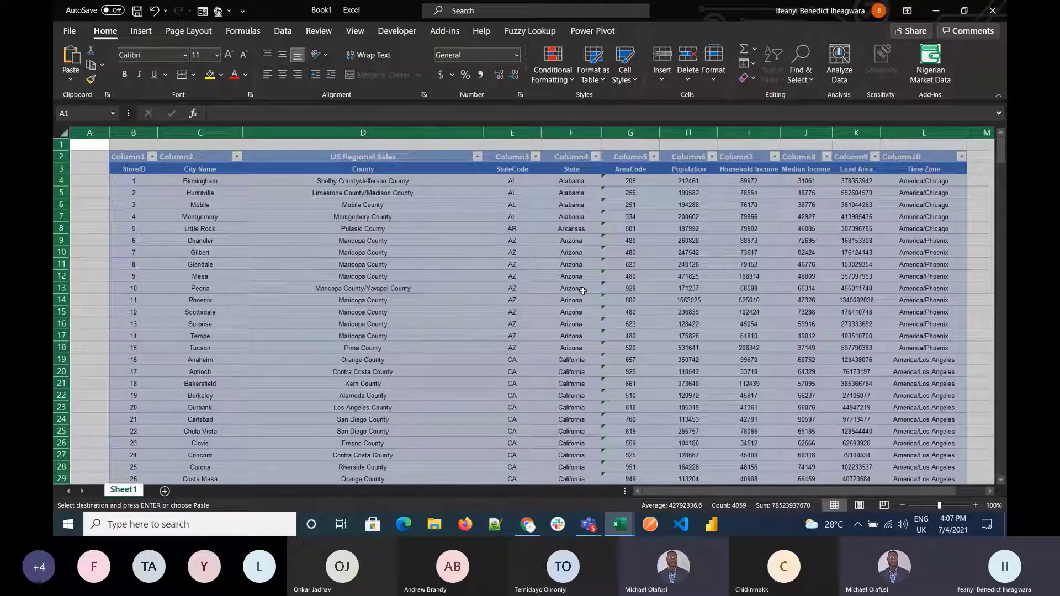
Step: Copy the US Regional Sales title from the table's header row into cell D1 above it
left_click(800, 323)
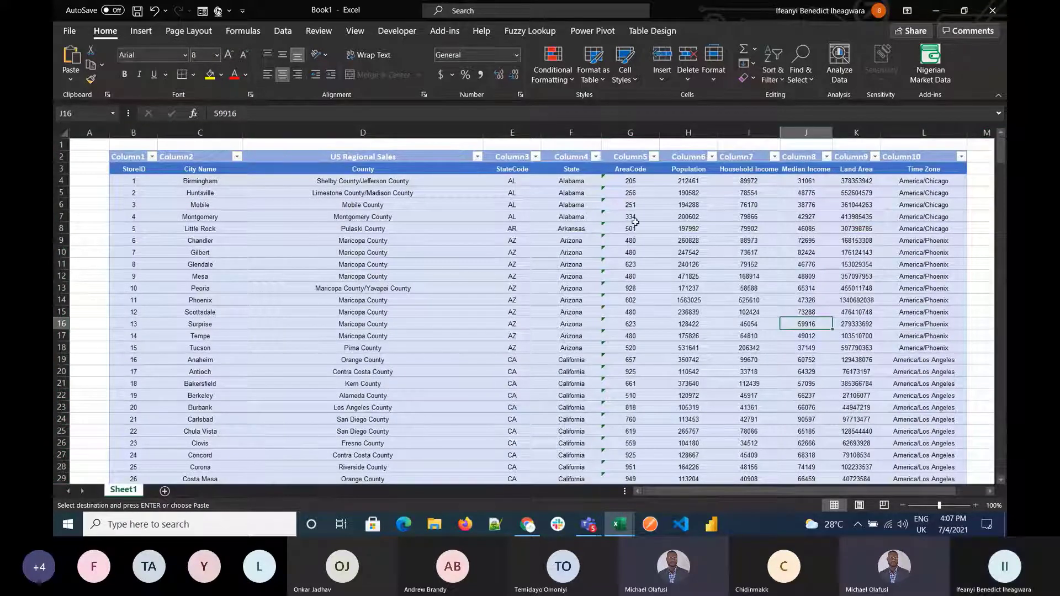
left_click(133, 157)
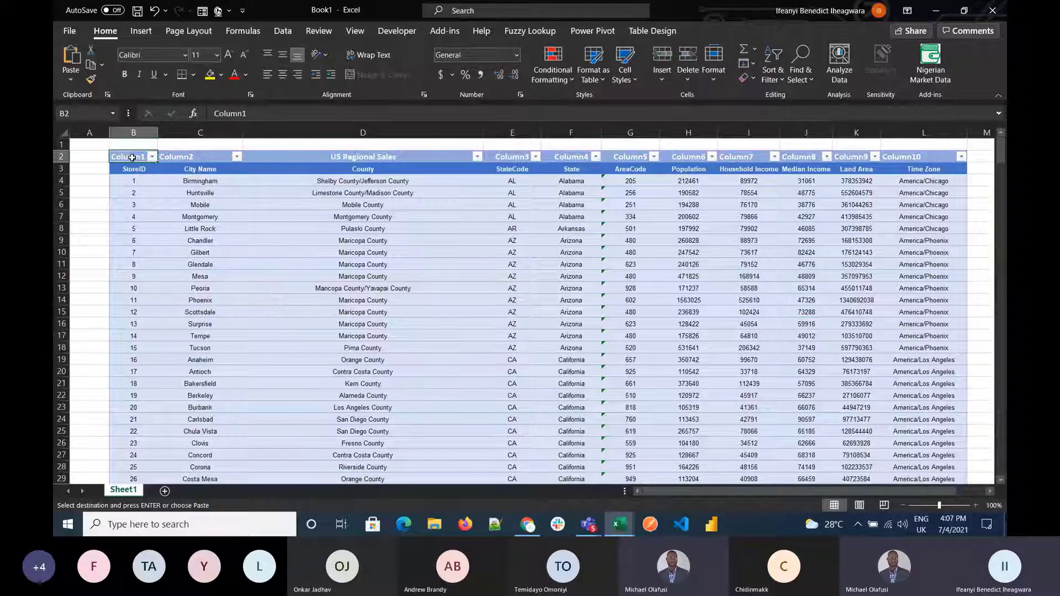
key("shift+Right")
key("Escape")
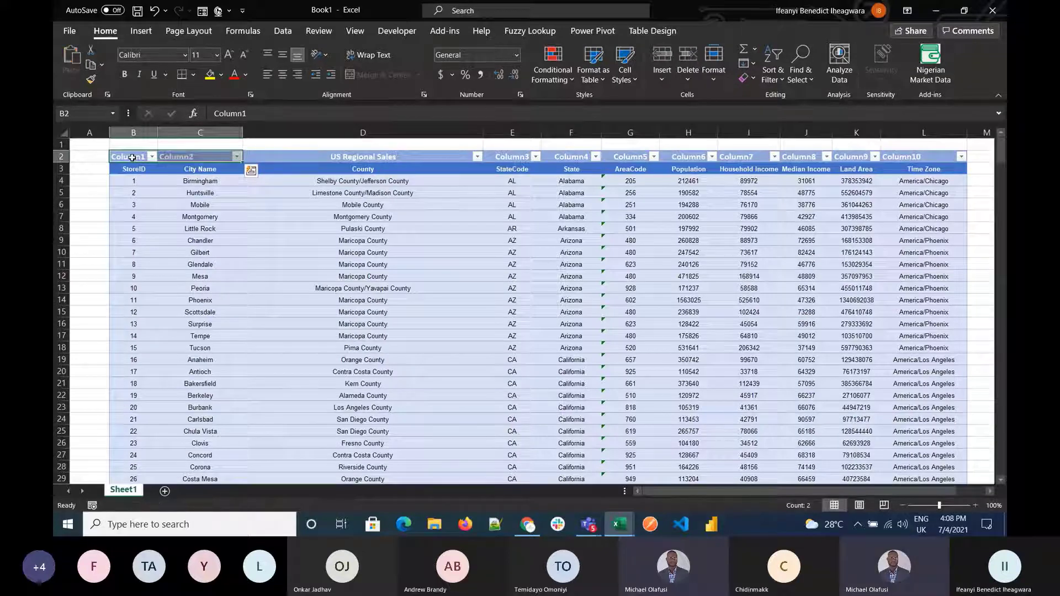
left_click(289, 159)
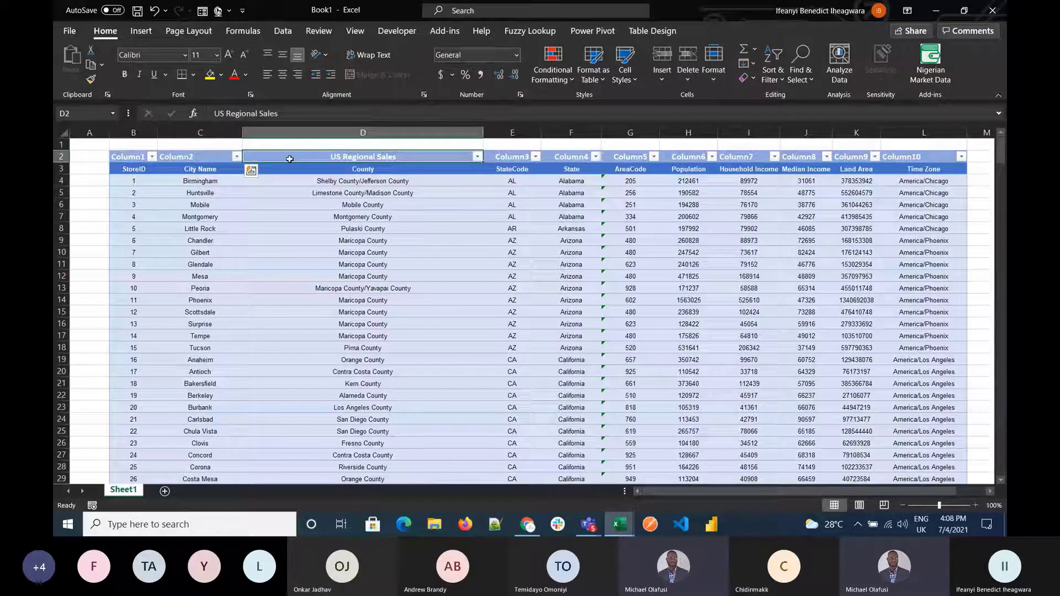
key("ctrl+c")
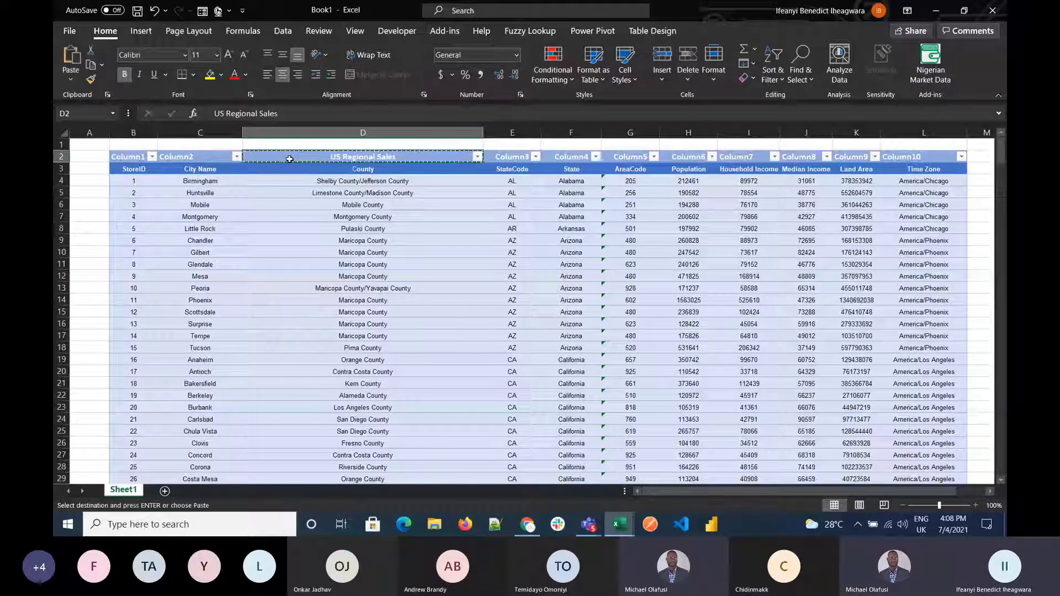
left_click(319, 144)
key("ctrl+v")
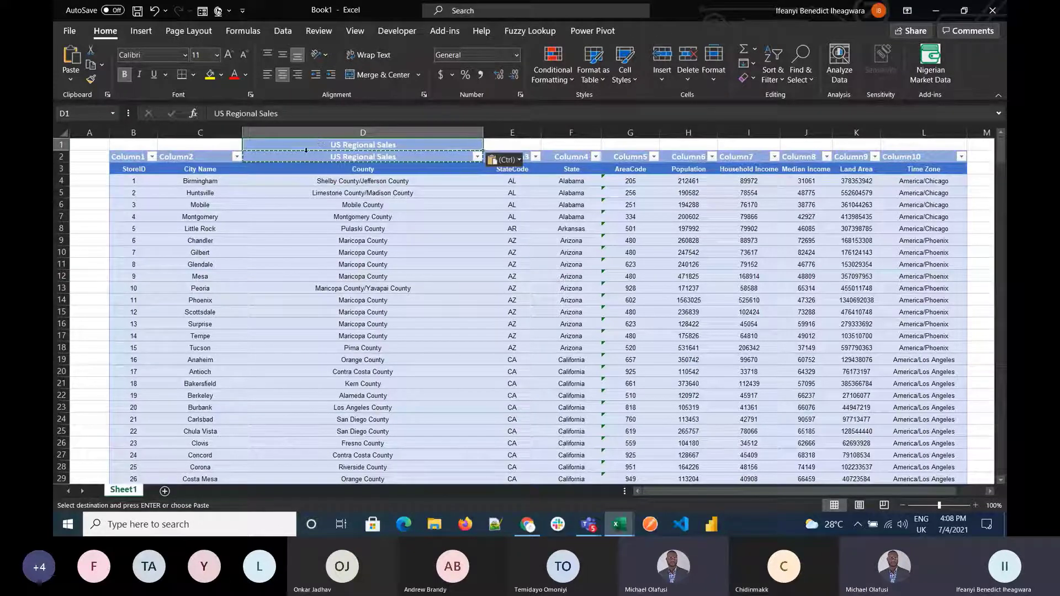
Step: Try to delete the entire row 2 holding the table headers, and undo the title copy in D1
left_click(57, 158)
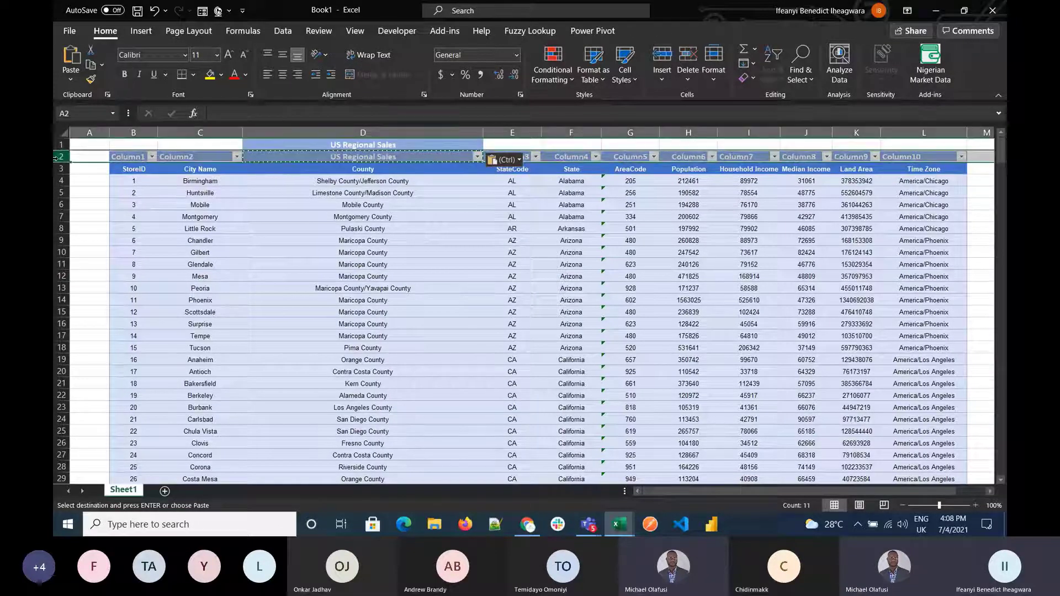
right_click(56, 158)
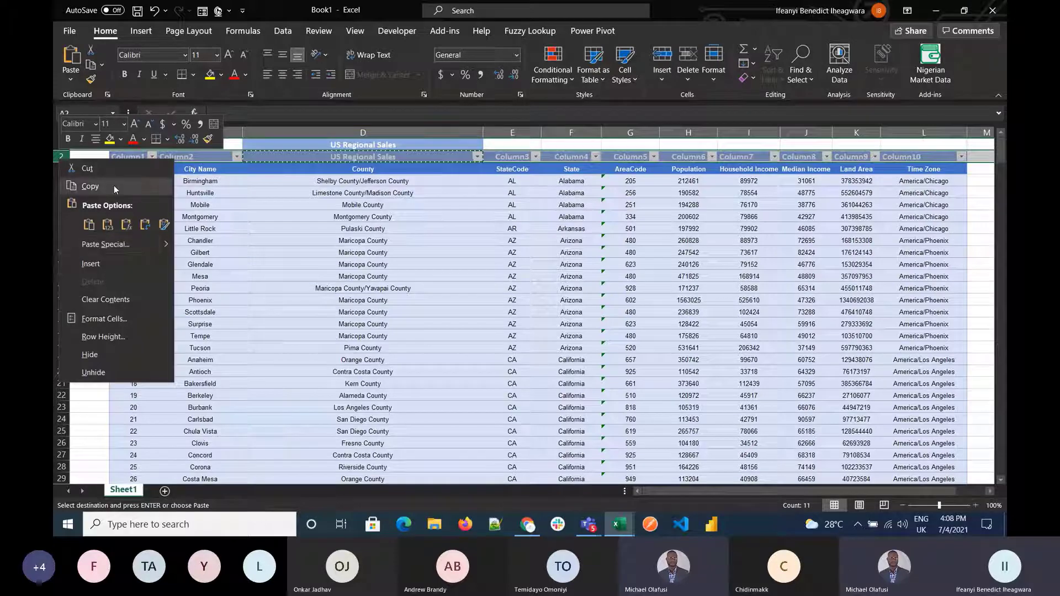
left_click(262, 156)
left_click(82, 158)
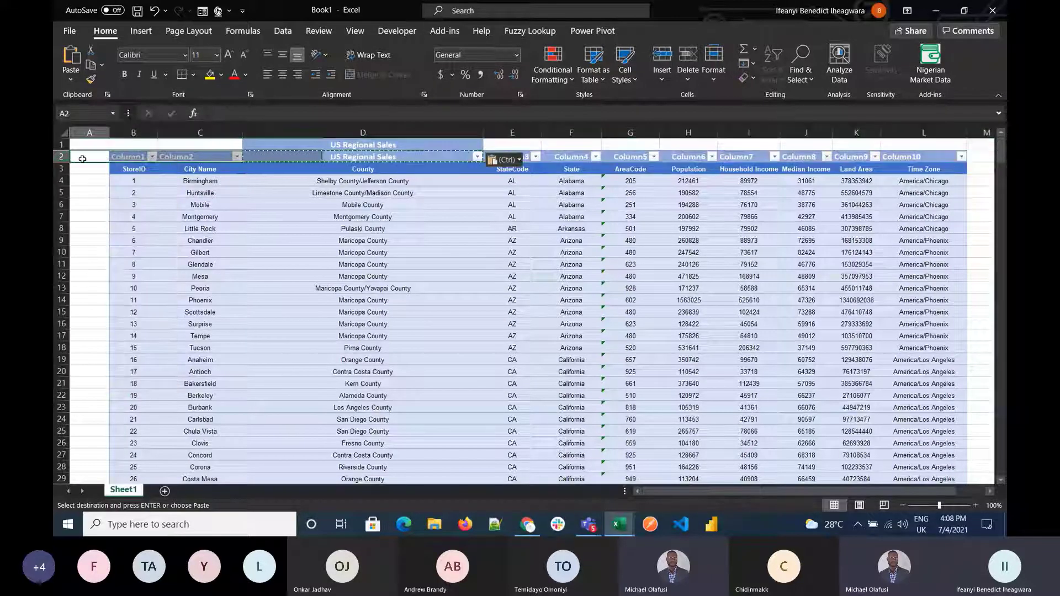
right_click(82, 158)
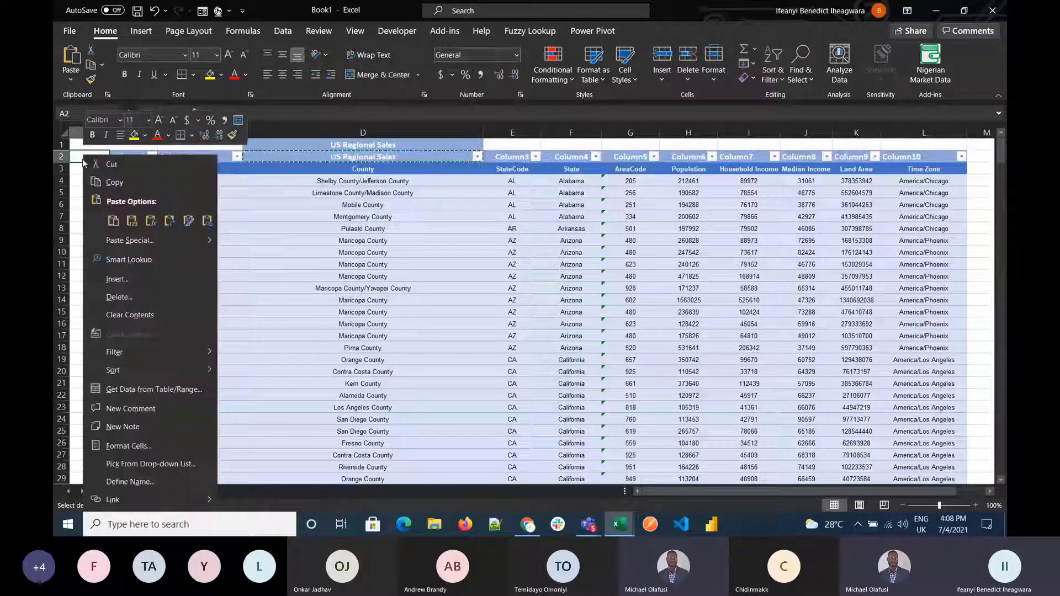
left_click(155, 304)
left_click(147, 329)
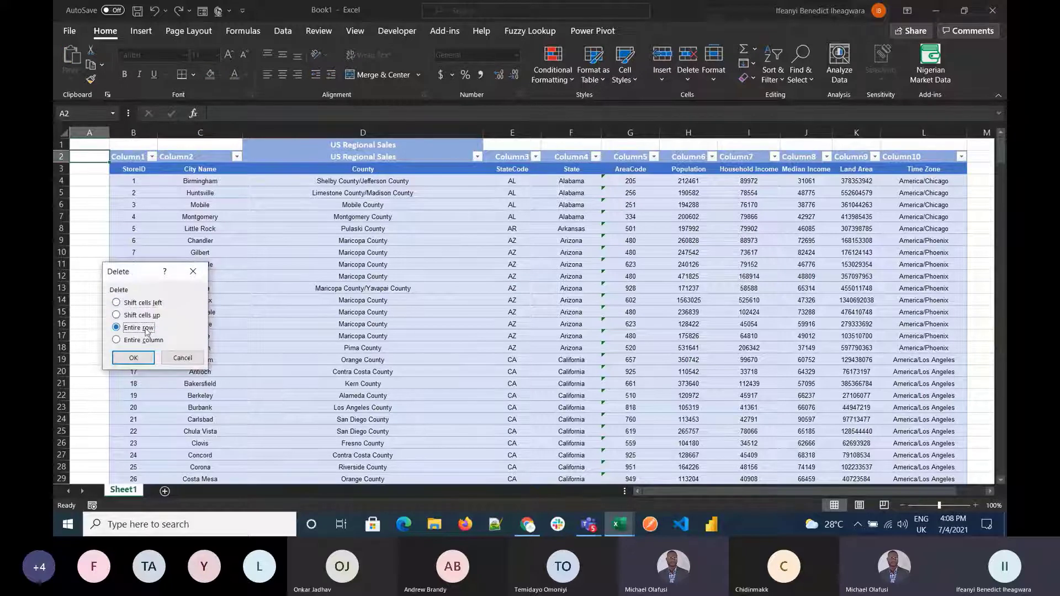
left_click(133, 358)
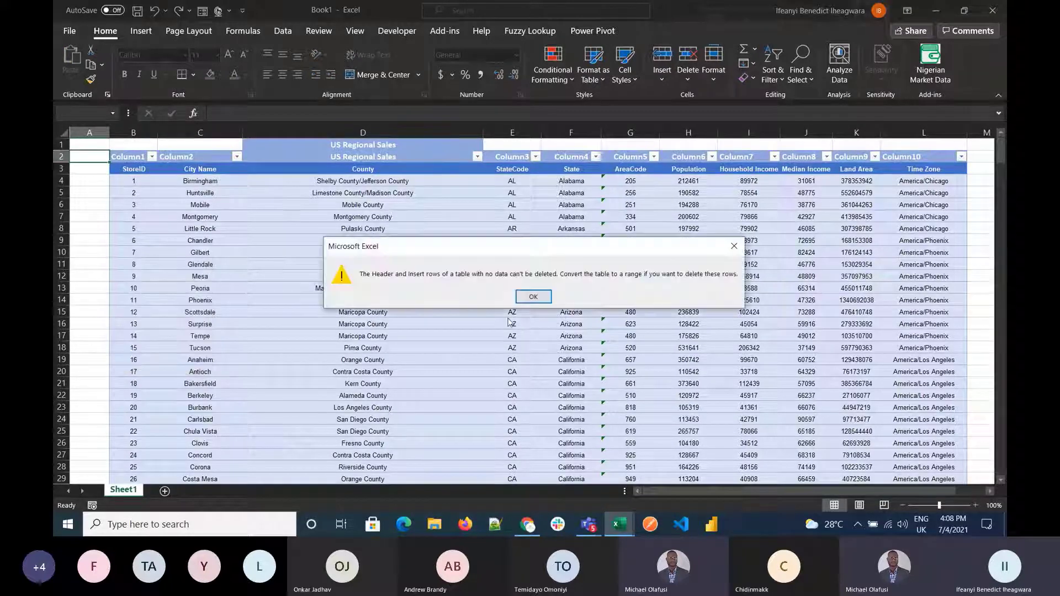
left_click(529, 296)
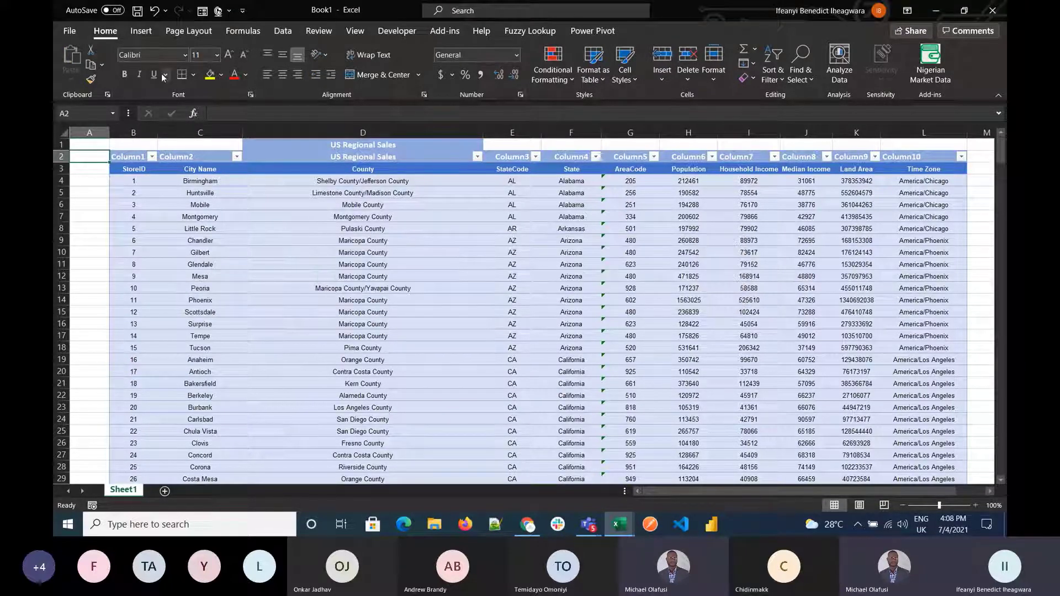
left_click(154, 12)
Step: Load the store data table on Sheet1 into the Power Query Editor as a query from table/range
left_click(427, 266)
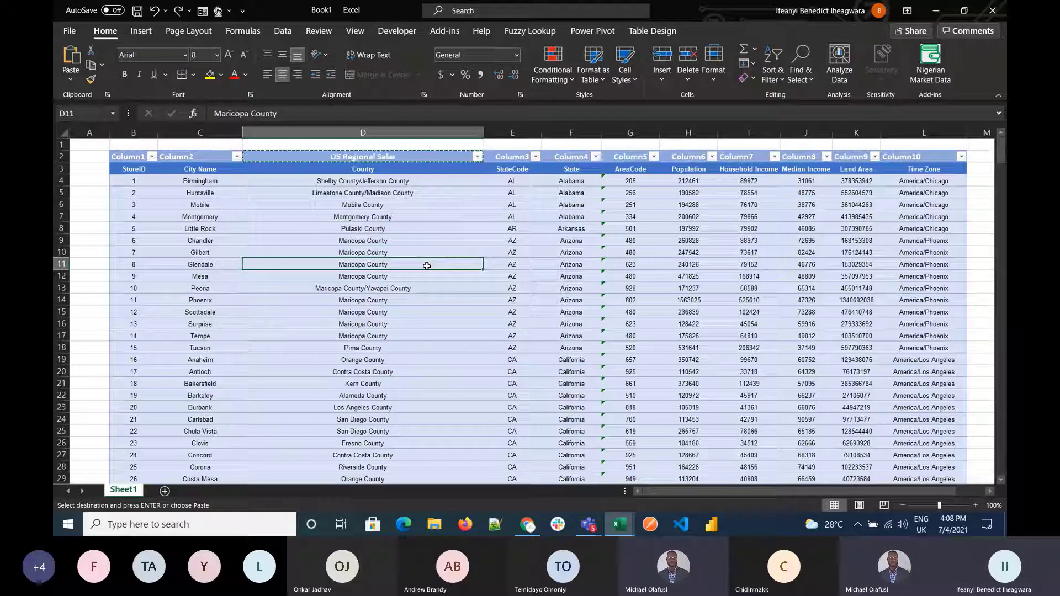
left_click(530, 202)
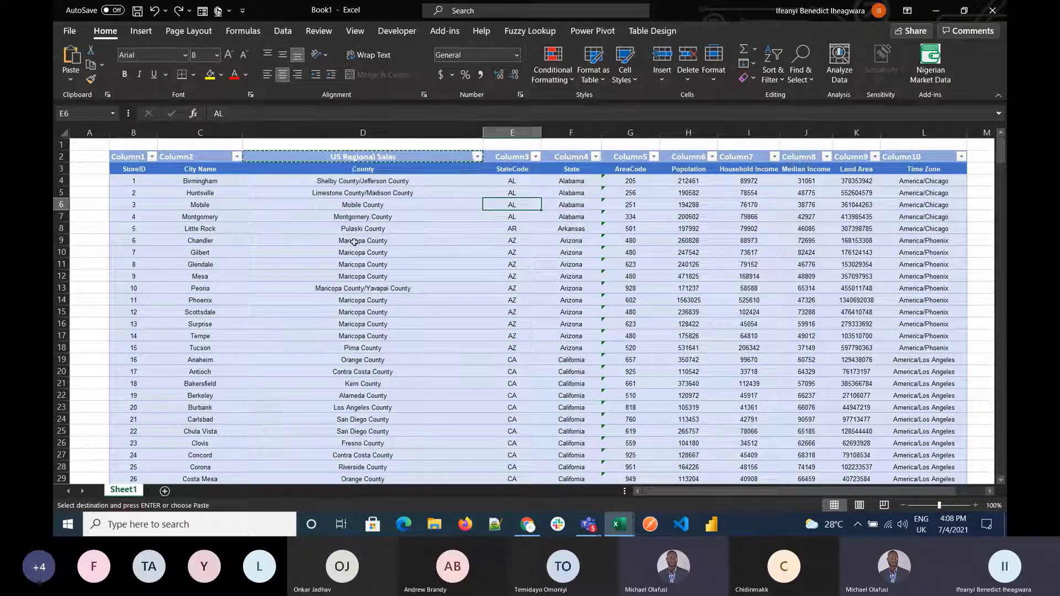
left_click(303, 277)
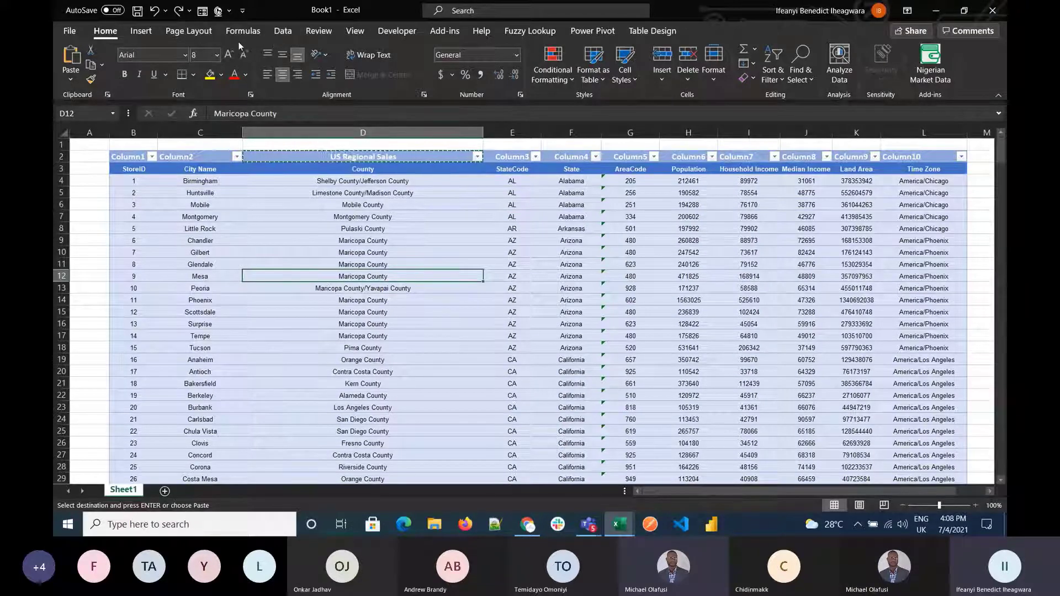
left_click(286, 33)
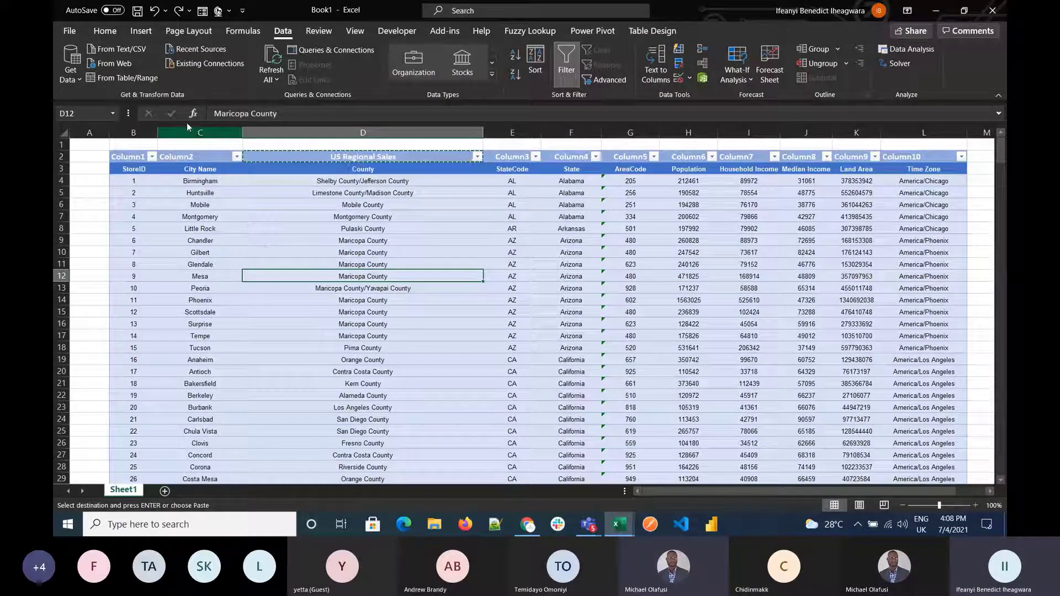
left_click(137, 78)
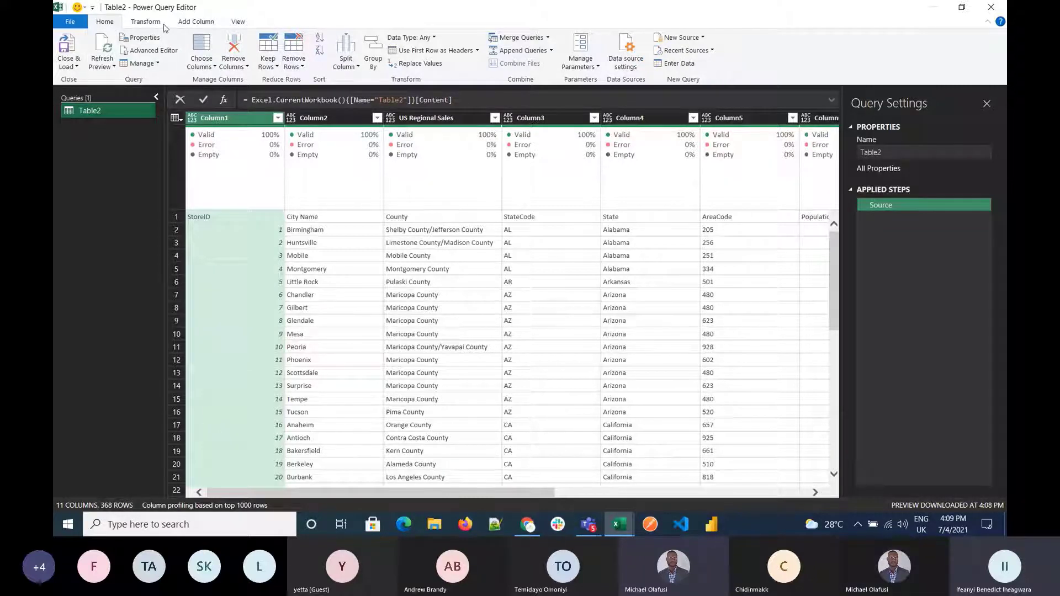
Step: Promote the first row of the Table2 query to column headers
left_click(239, 22)
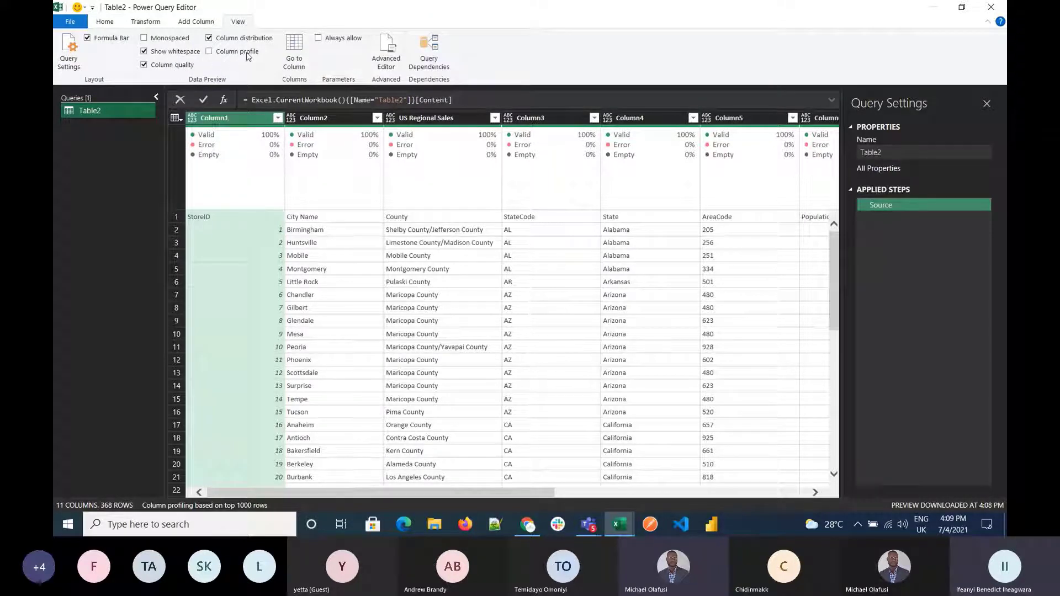
left_click(105, 22)
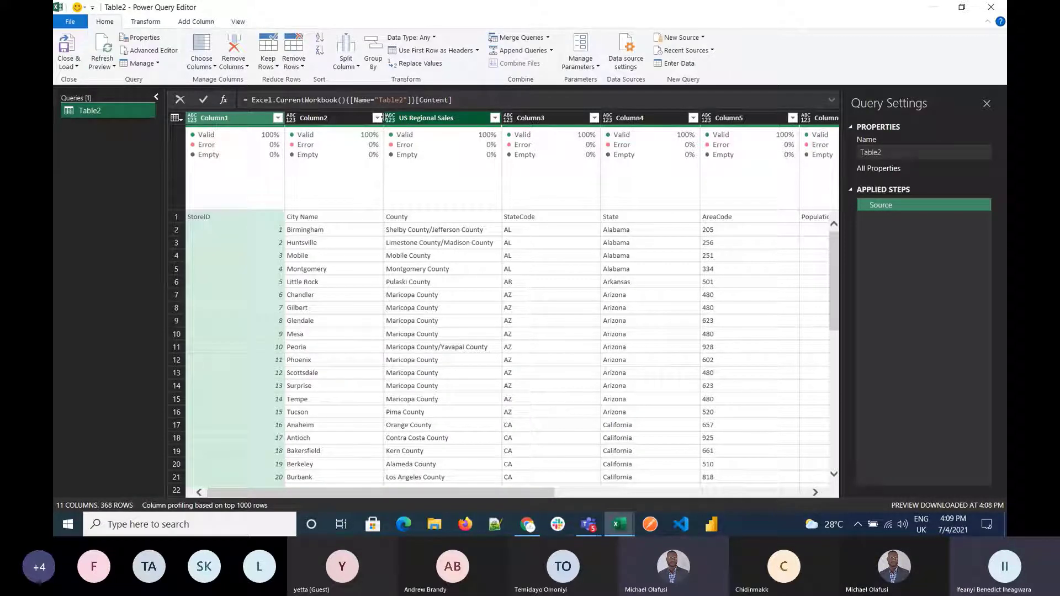
mouse_move(447, 158)
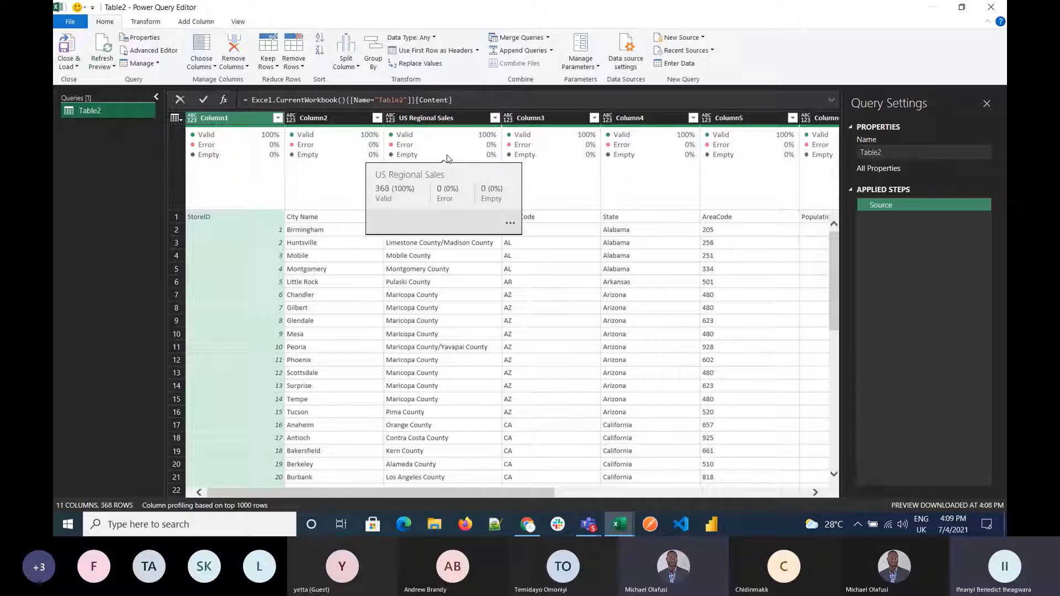
mouse_move(215, 125)
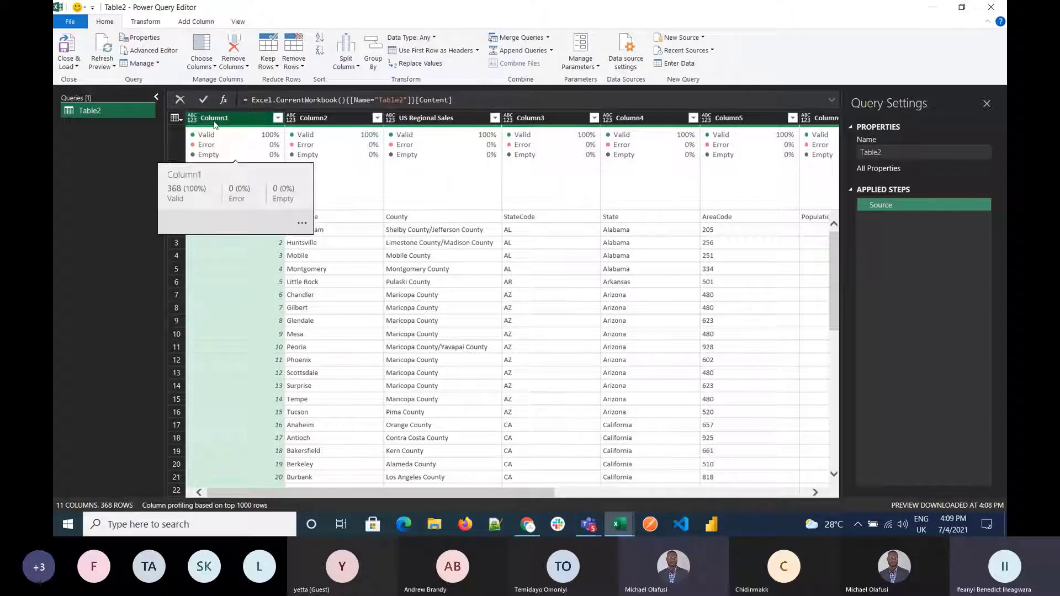
left_click(414, 50)
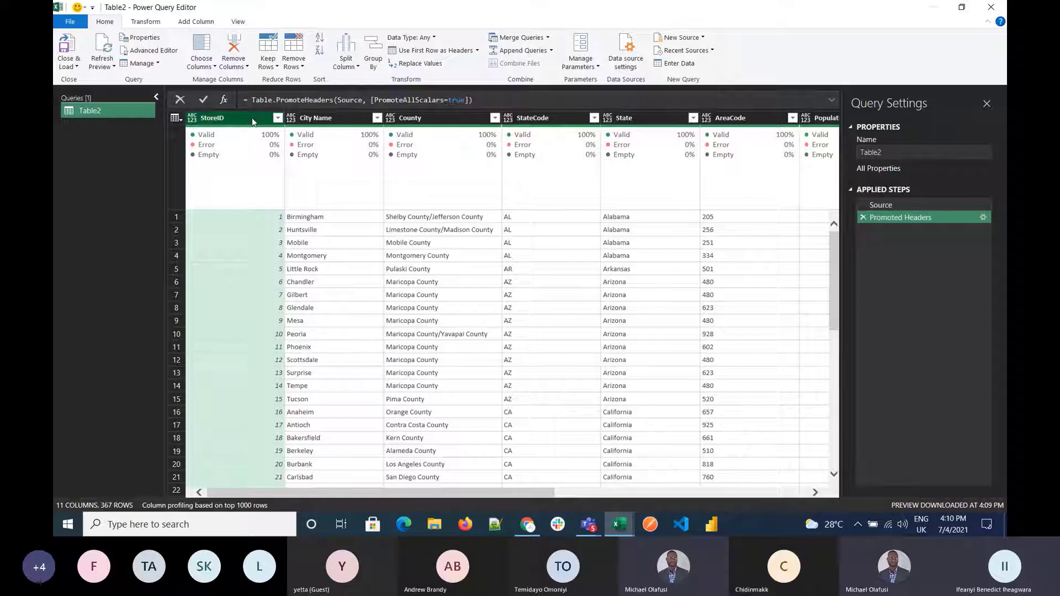
Step: Change the data type of the StoreID column to Text
left_click(192, 118)
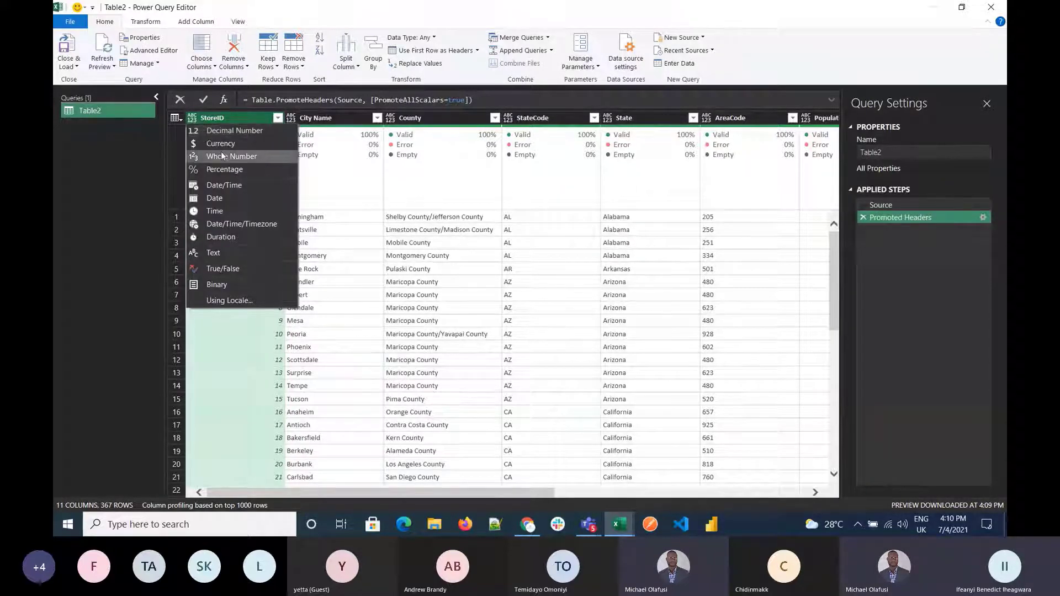
left_click(240, 253)
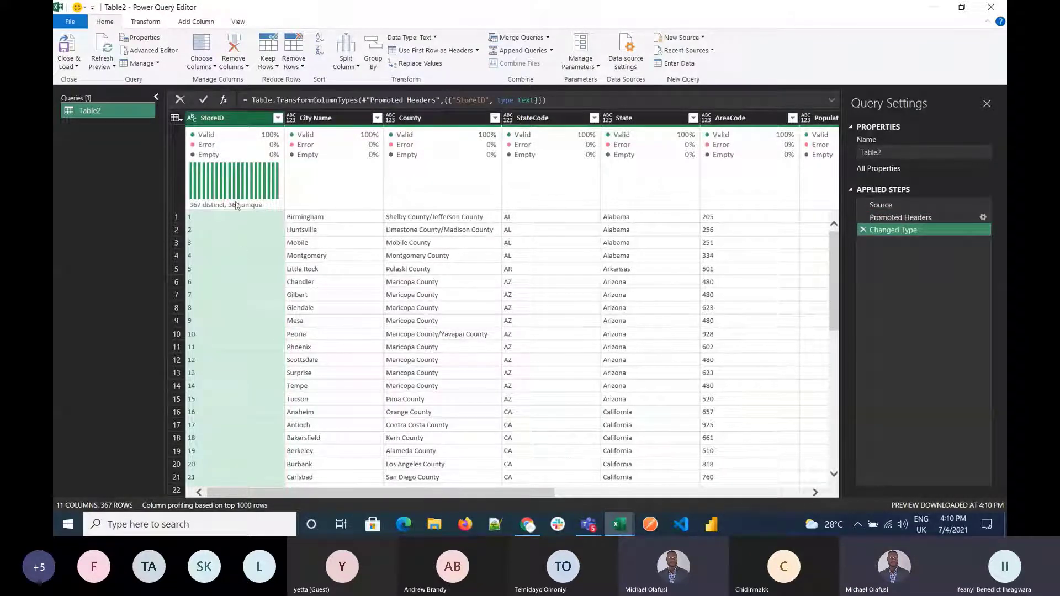
mouse_move(231, 157)
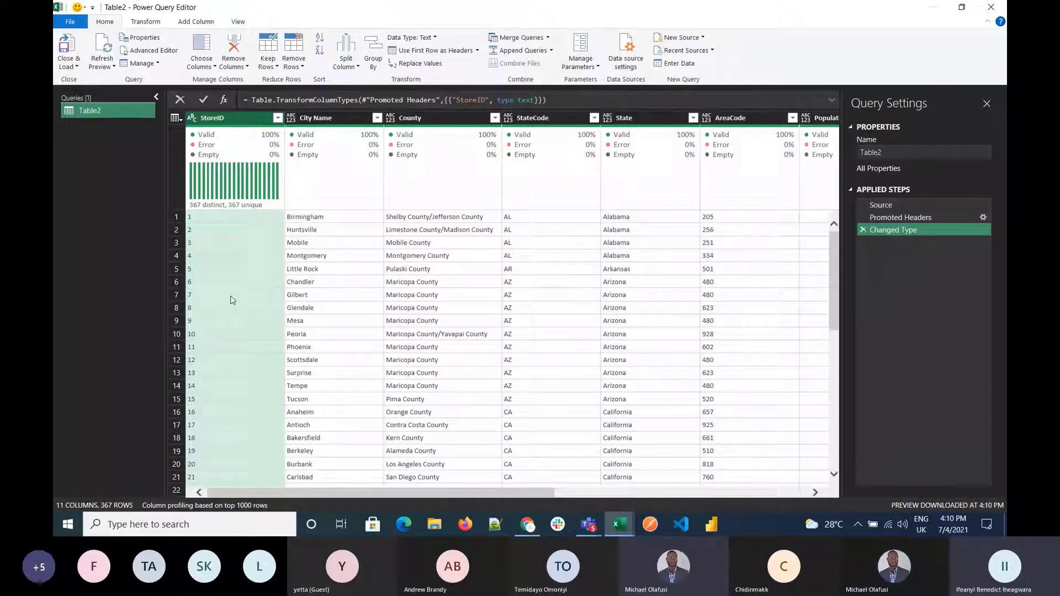
Step: Change the data type of the columns from City Name through AreaCode to Text in one operation
left_click(316, 120)
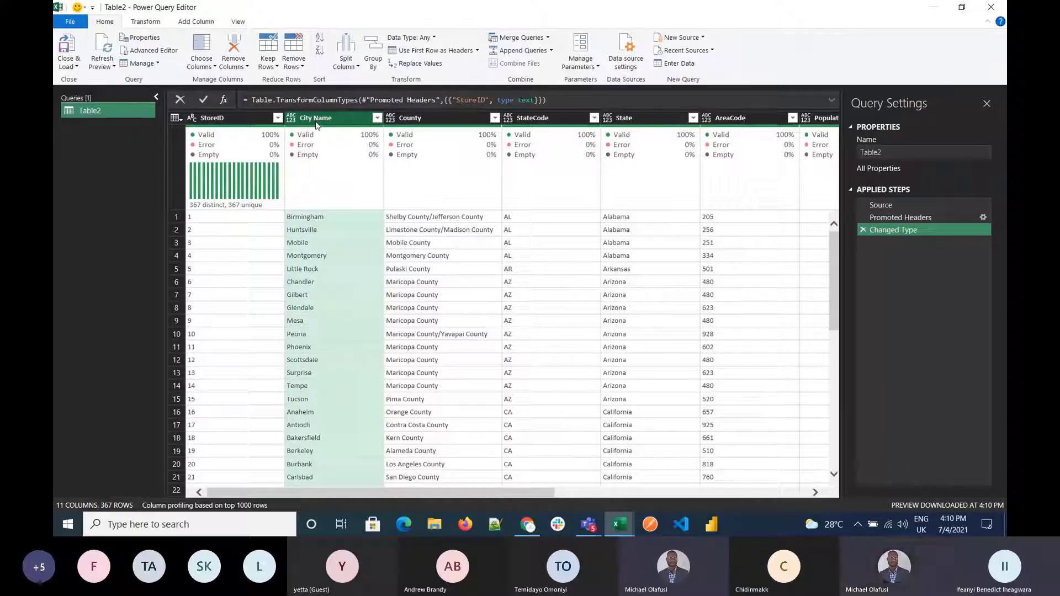
key("shift+Right")
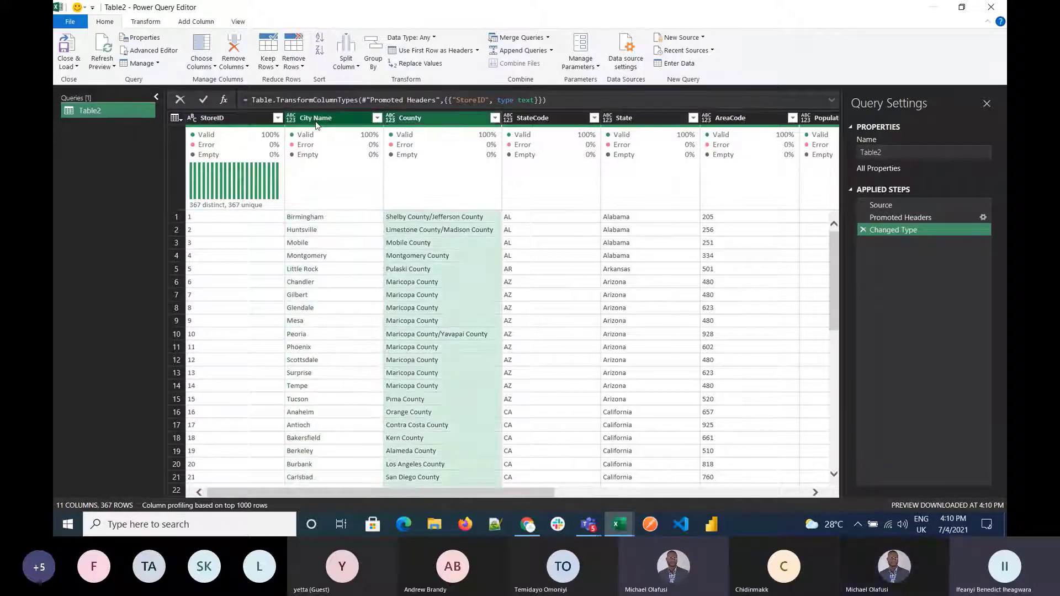
key("shift+Right")
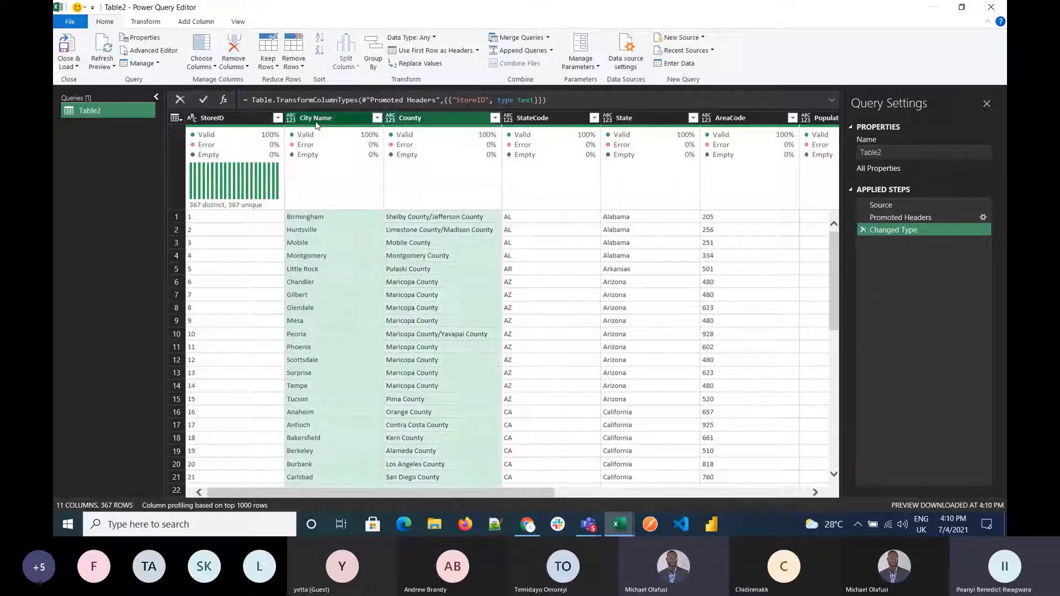
key("shift+Right")
key("shift+Right")
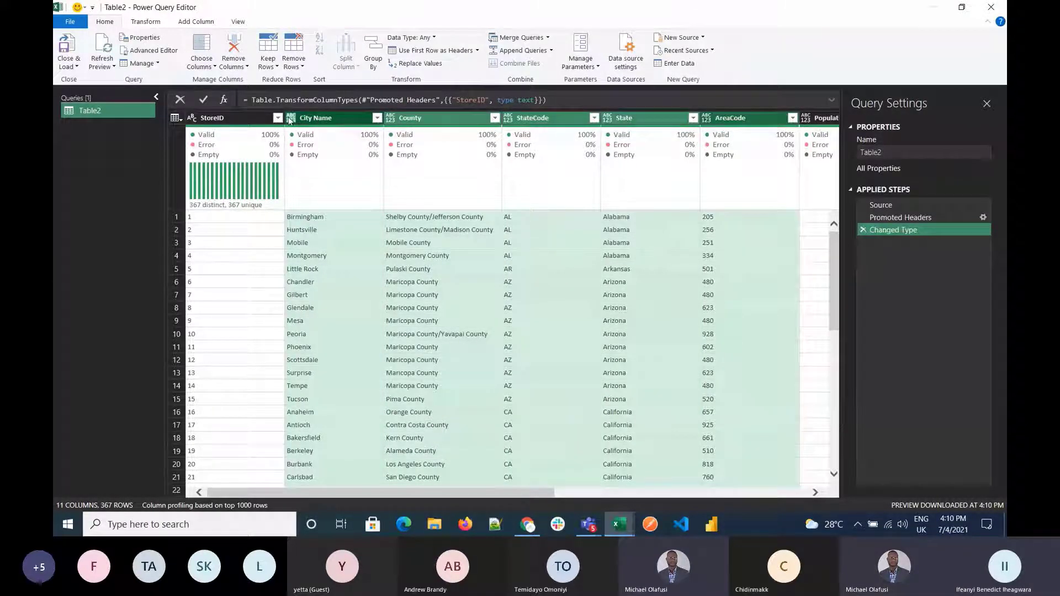
left_click(290, 117)
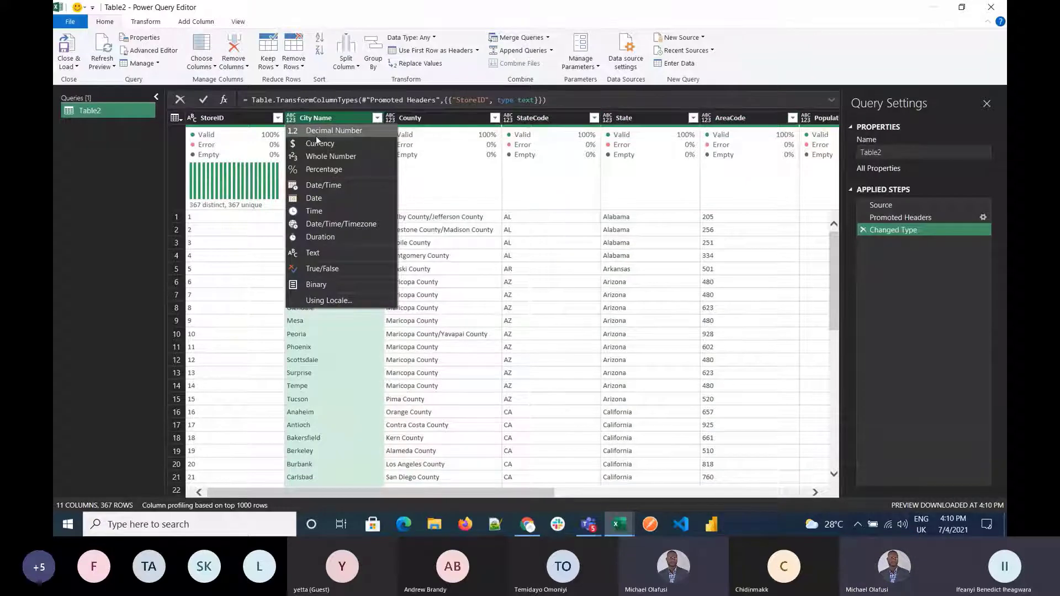
left_click(335, 118)
key("shift+Right")
key("shift+Right")
key("shift+Right")
key("shift+Right")
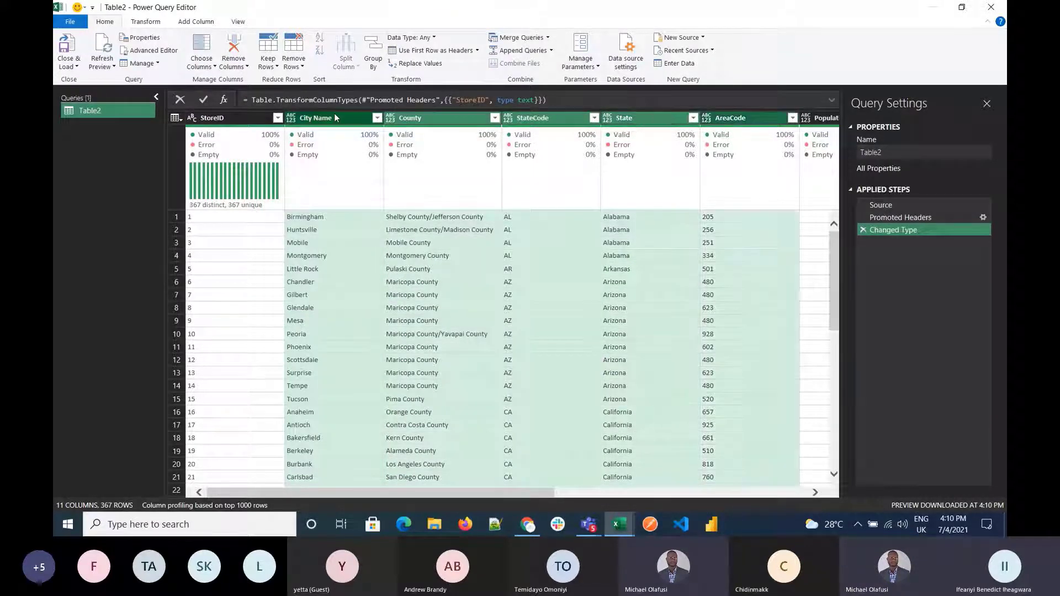
left_click(434, 38)
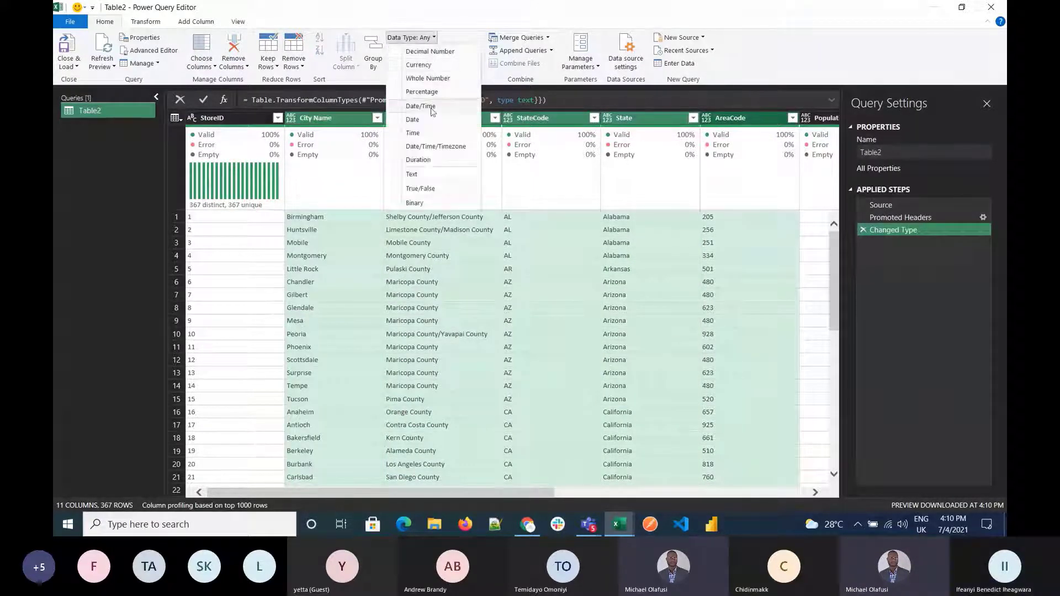
left_click(428, 174)
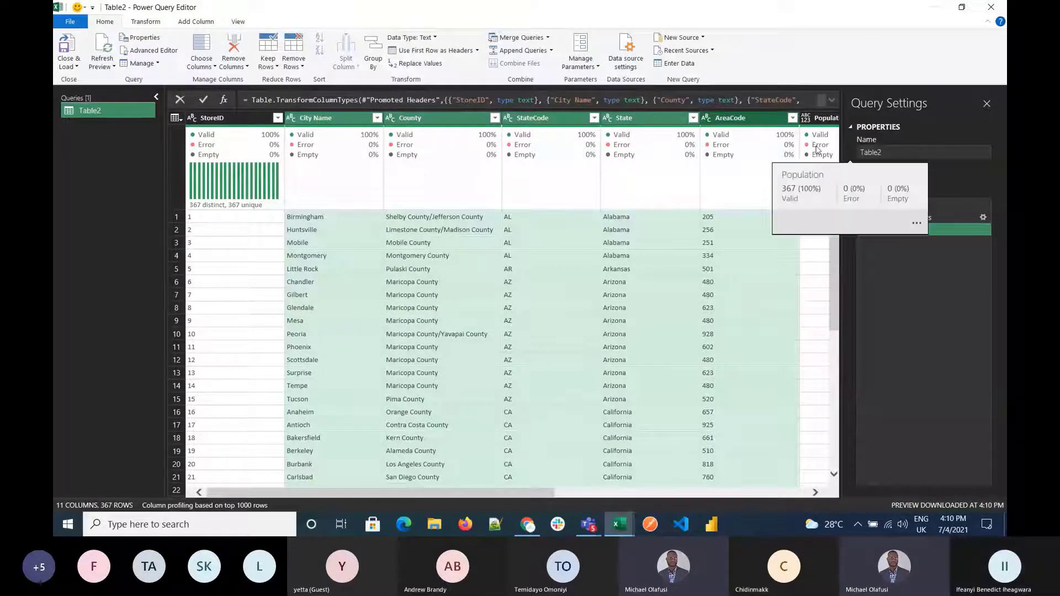
Step: Change the data type of the Population column to Whole Number
left_click(814, 130)
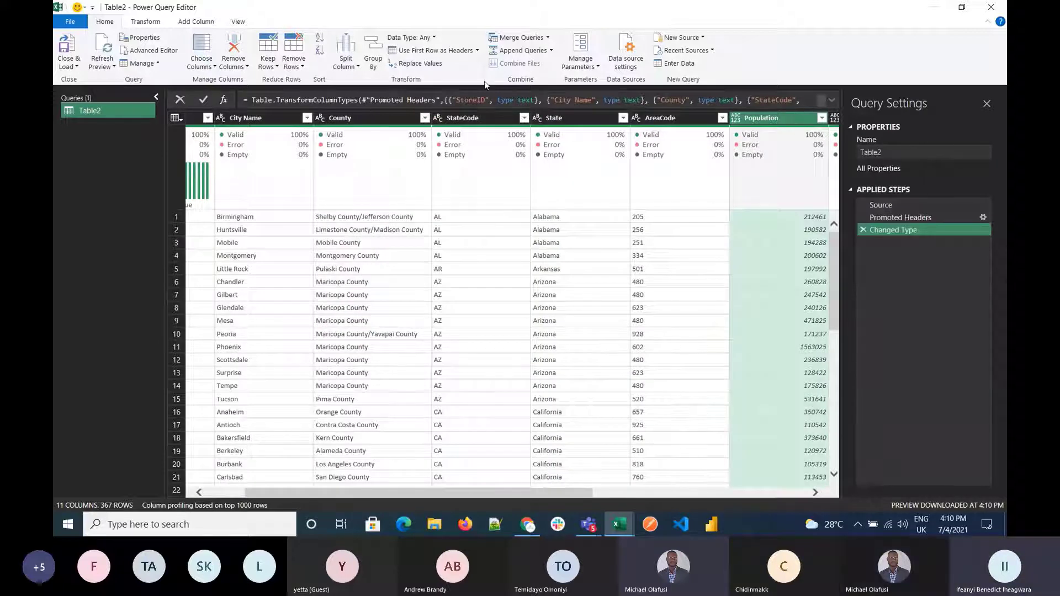
left_click(411, 39)
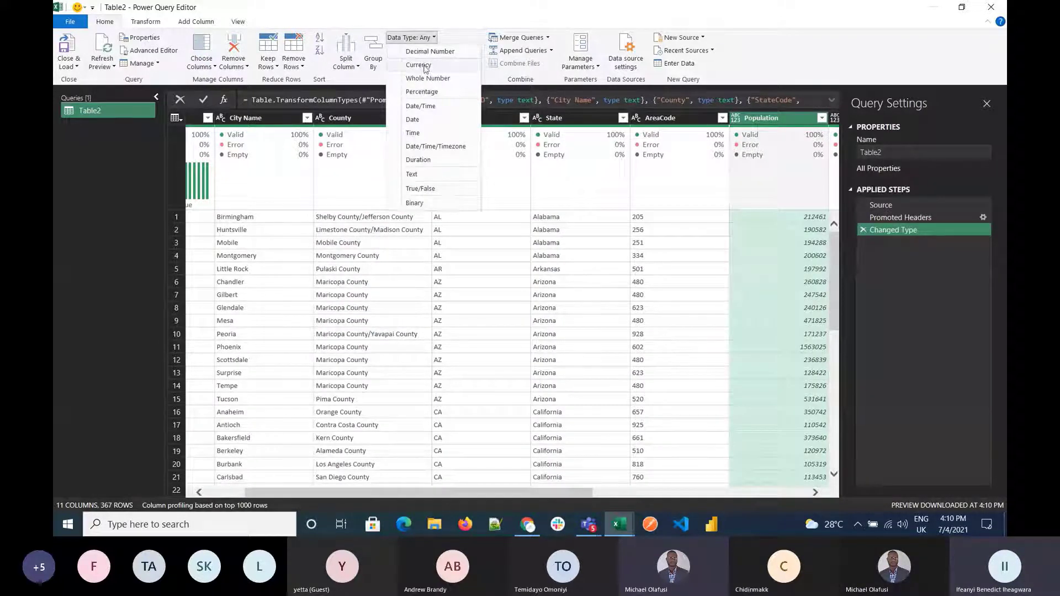
left_click(429, 79)
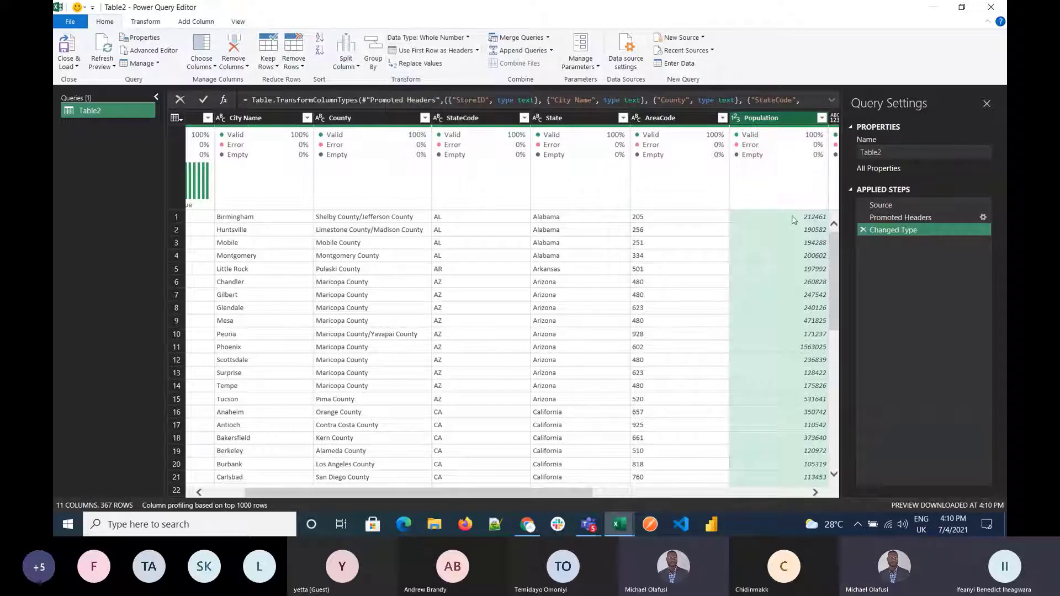
Step: Change the data type of the Household Income column to Currency
scroll(756, 176, "right", 3)
left_click(756, 176)
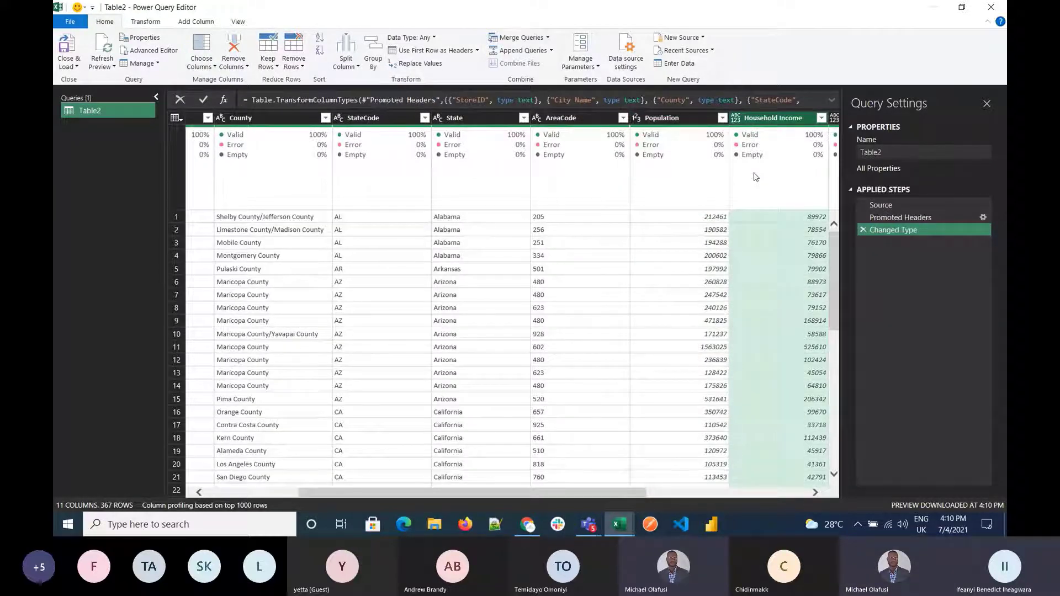
left_click(421, 39)
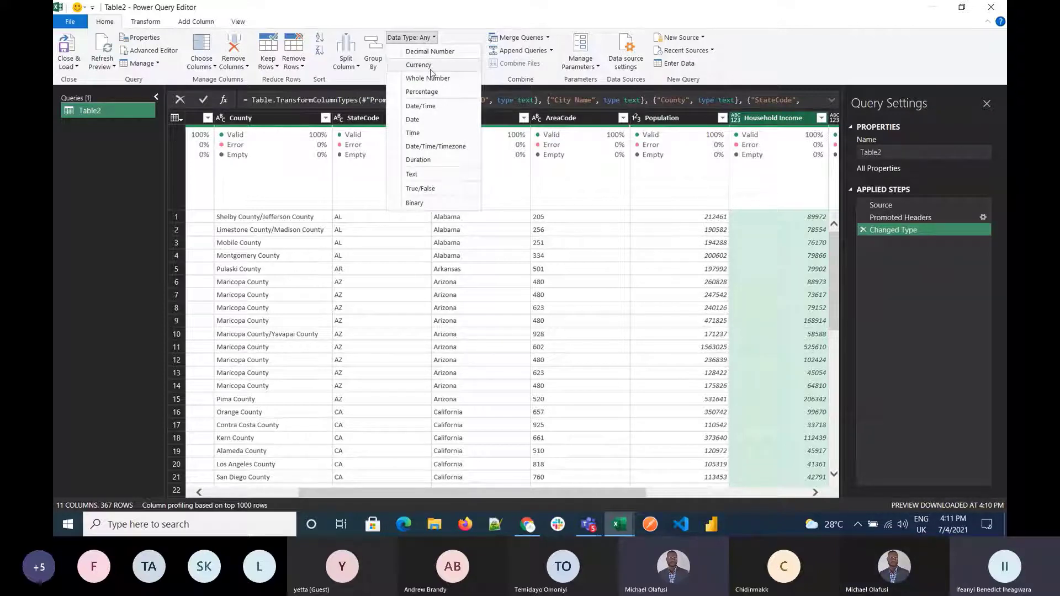
left_click(429, 68)
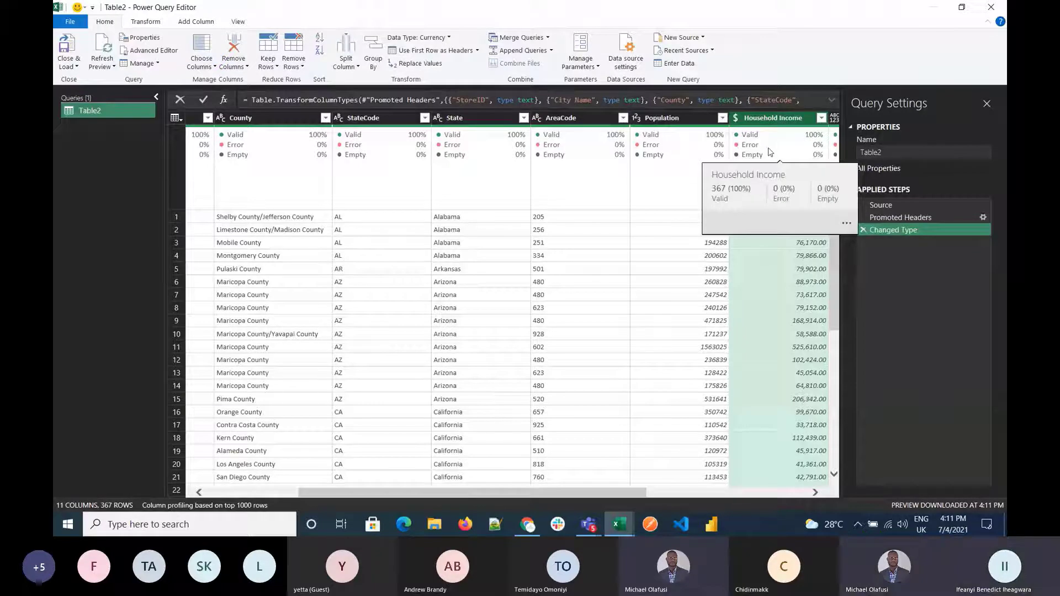
Step: Change the data type of the Median Income column to Currency
key("Right")
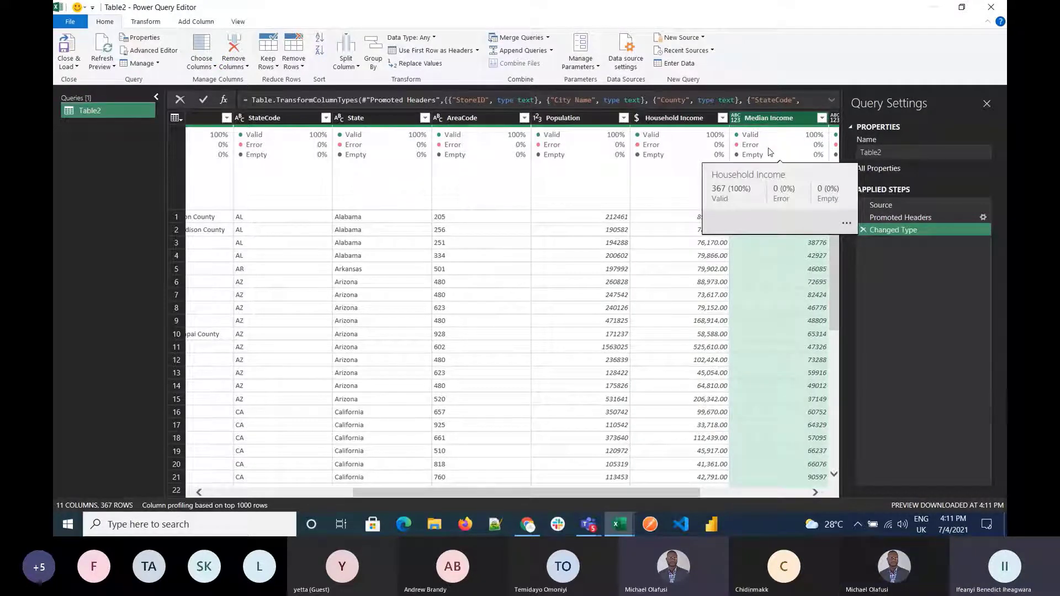
key("Right")
key("Right")
key("Left")
key("Right")
key("Left")
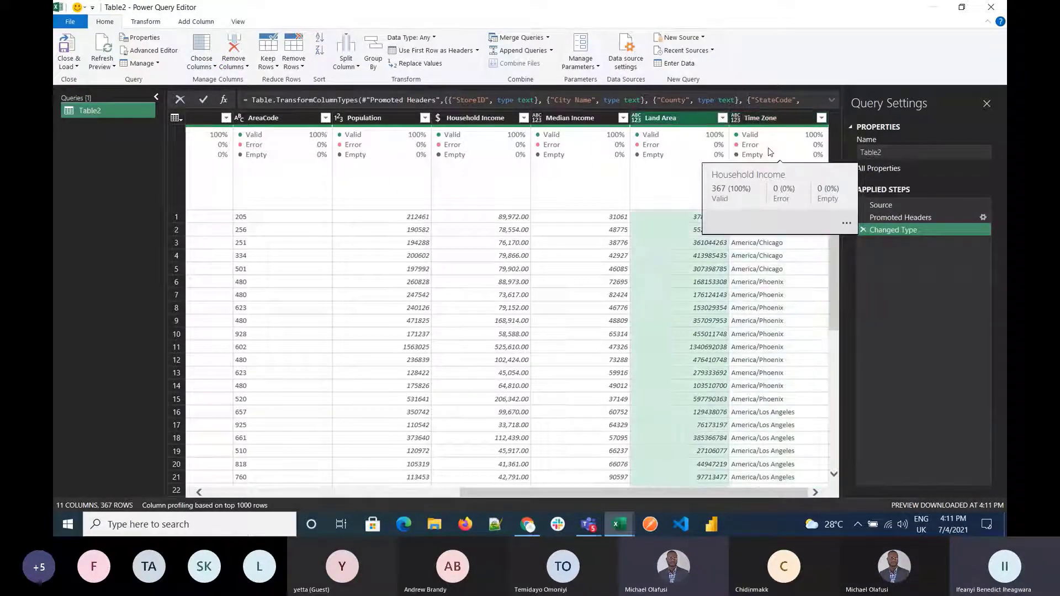
key("Left")
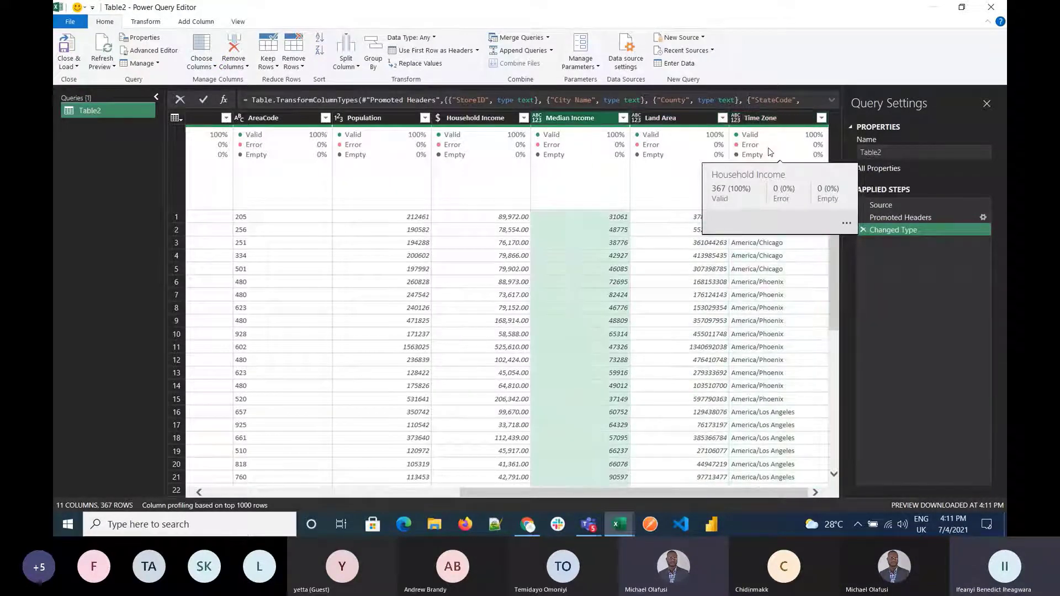
left_click(427, 38)
left_click(412, 63)
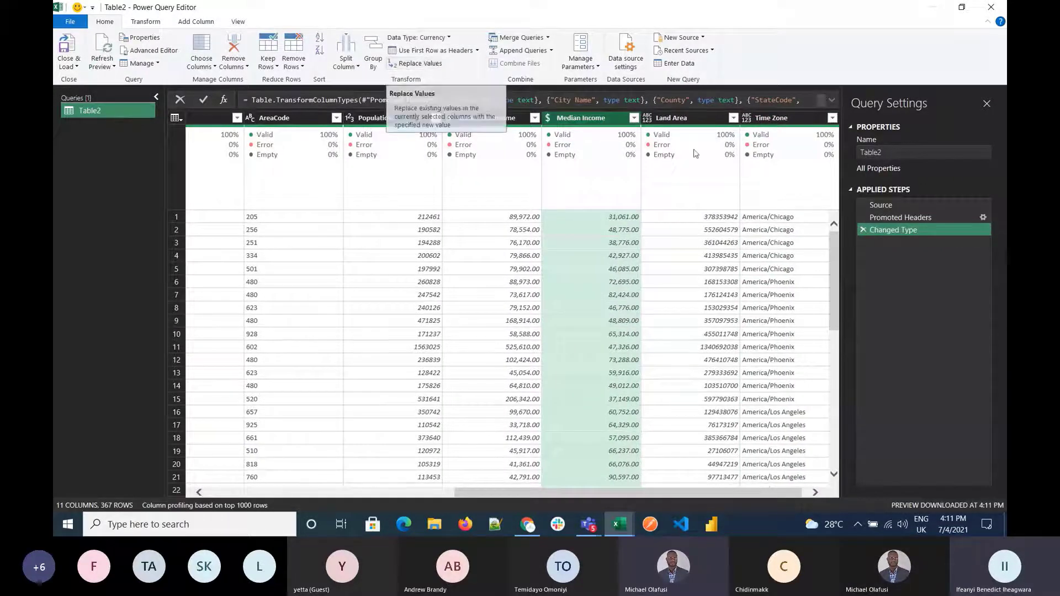
Step: Change the data type of the Land Area column to Whole Number
left_click(672, 123)
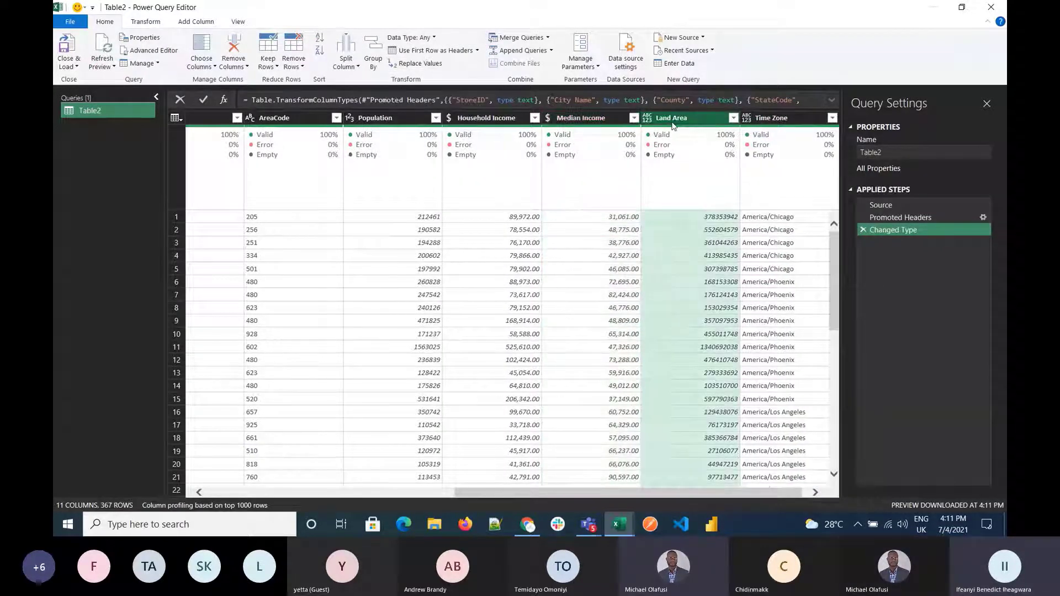
key("Right")
key("Left")
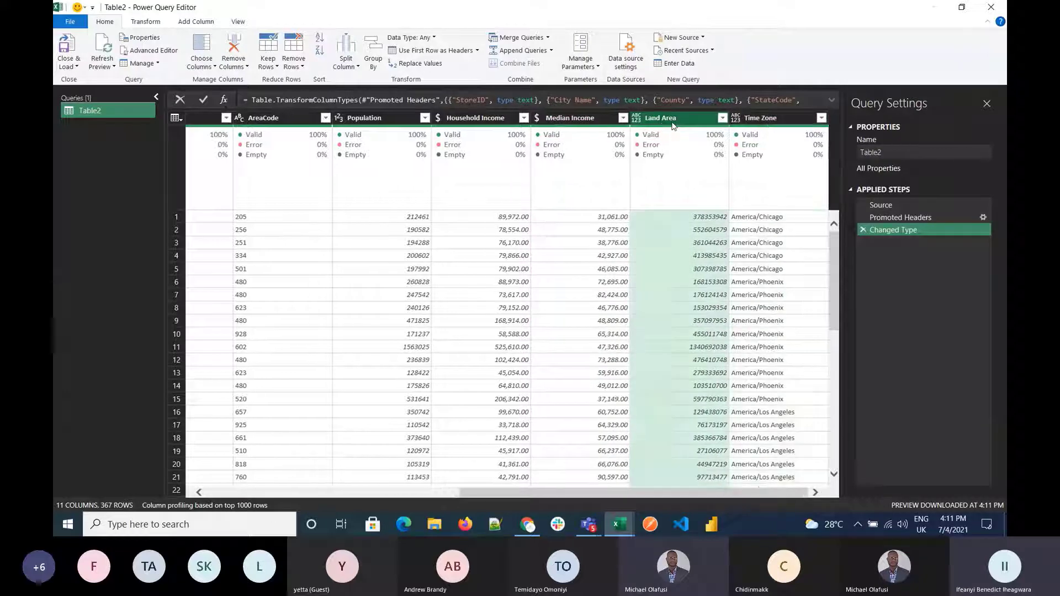
left_click(409, 37)
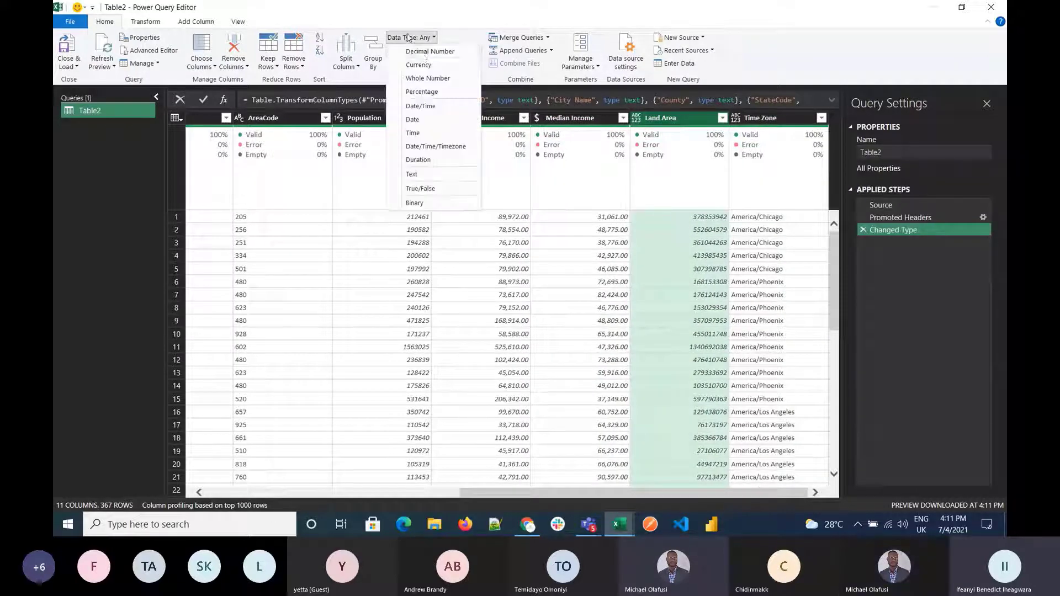
left_click(428, 78)
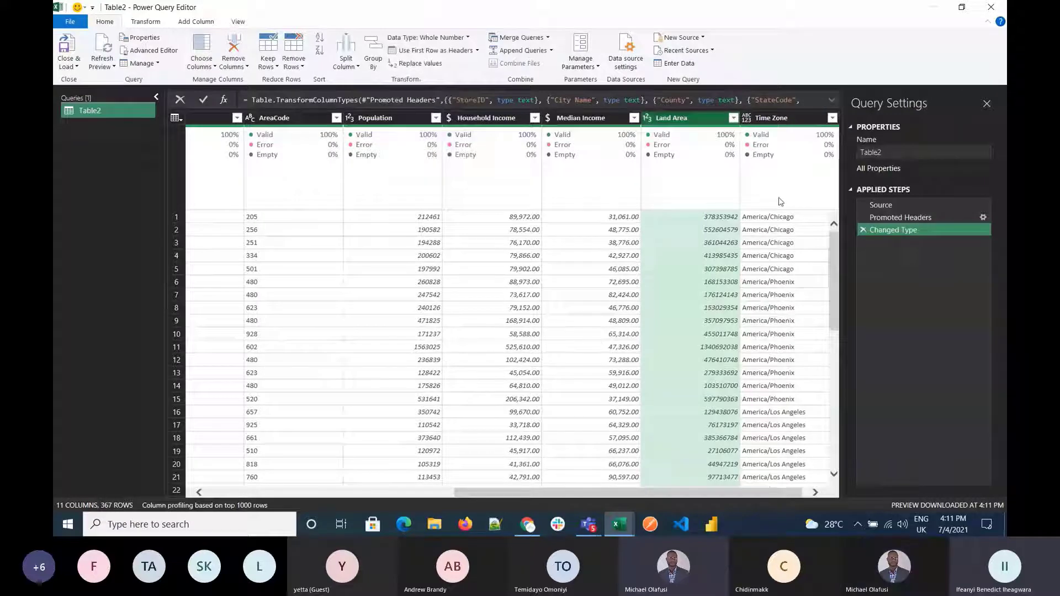
Step: Change the data type of the Time Zone column to Text
left_click(771, 121)
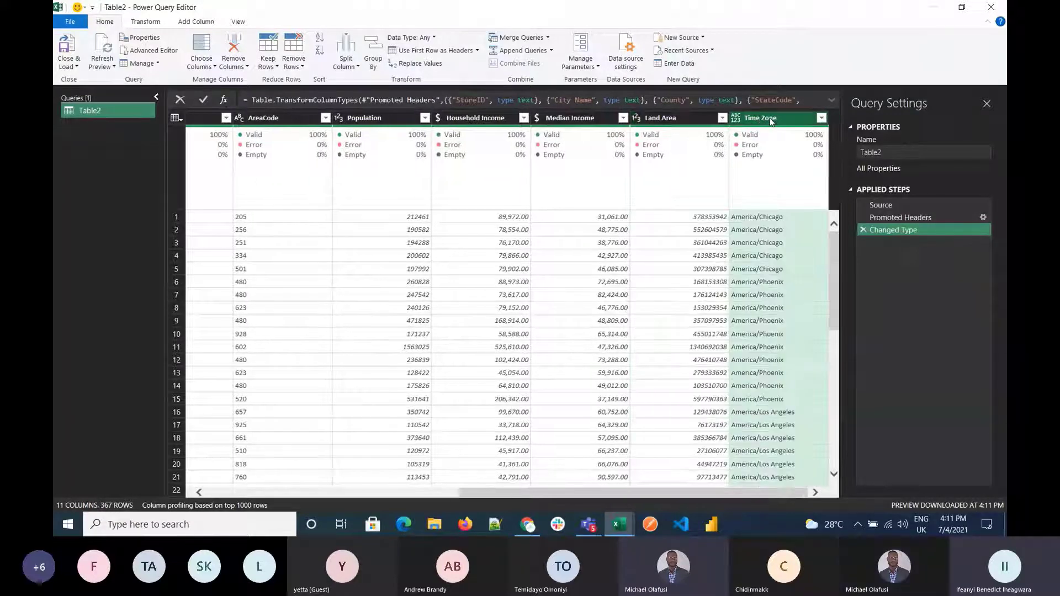
left_click(430, 38)
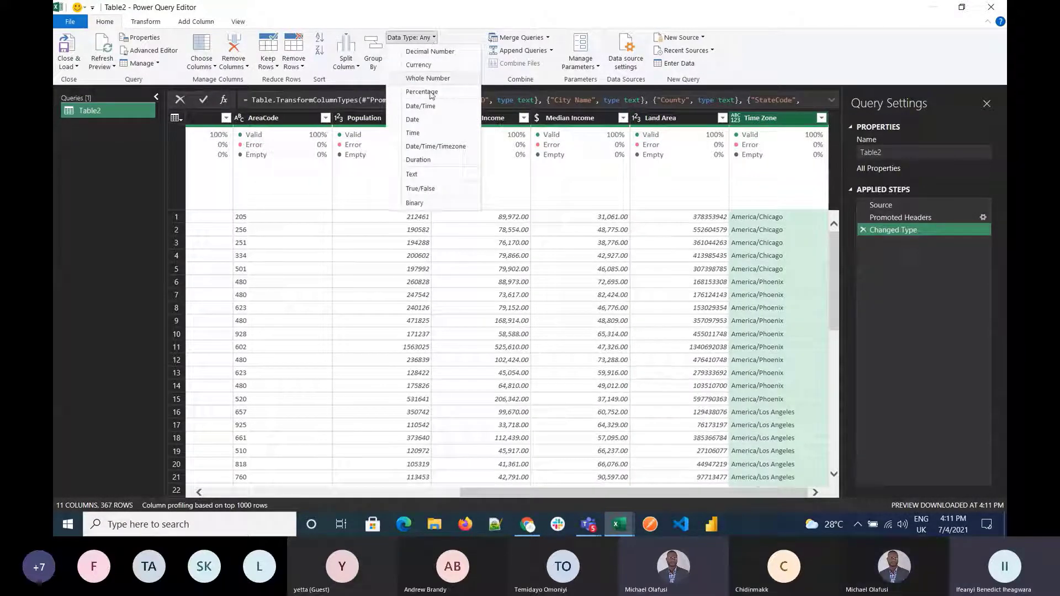
left_click(430, 174)
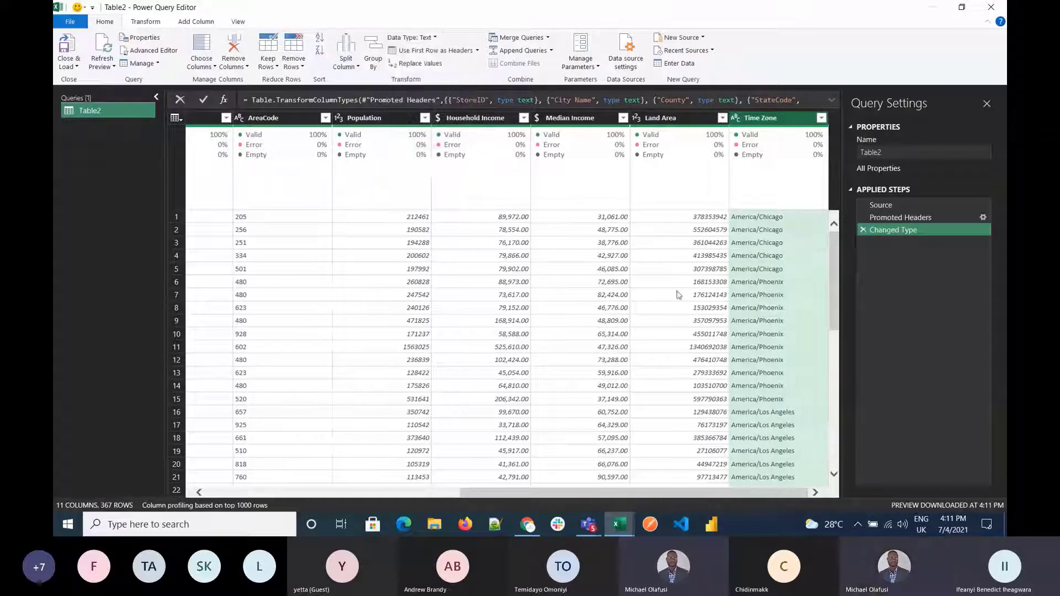
left_click_drag(732, 494, 389, 489)
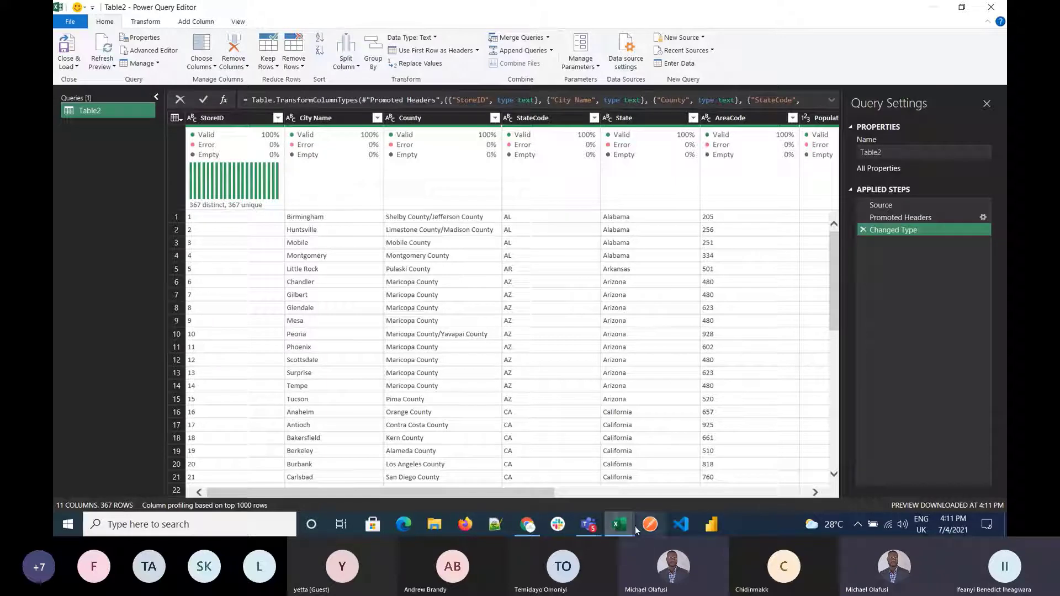
left_click(617, 526)
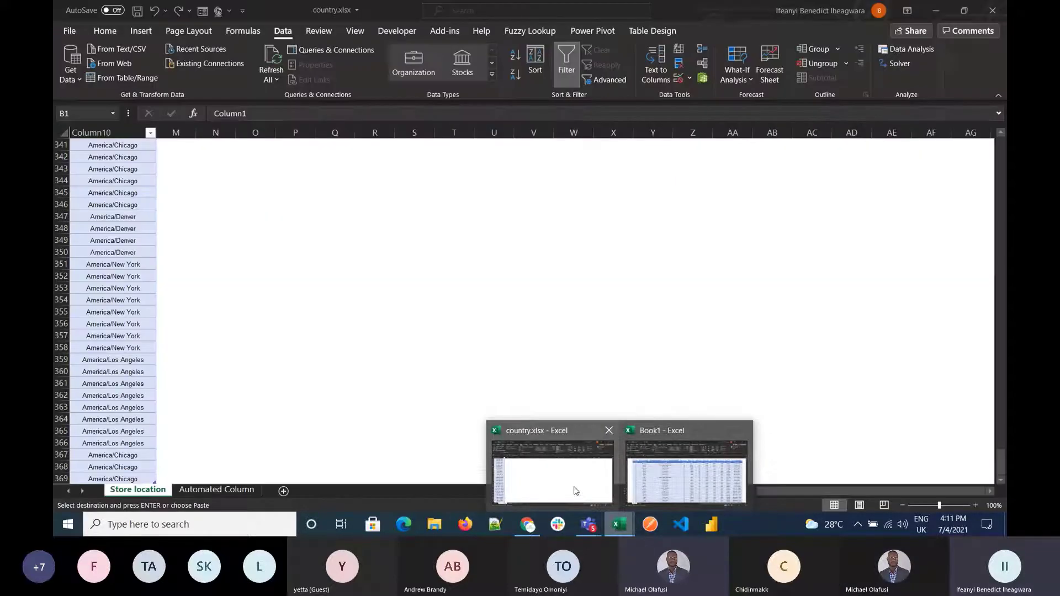
left_click(575, 491)
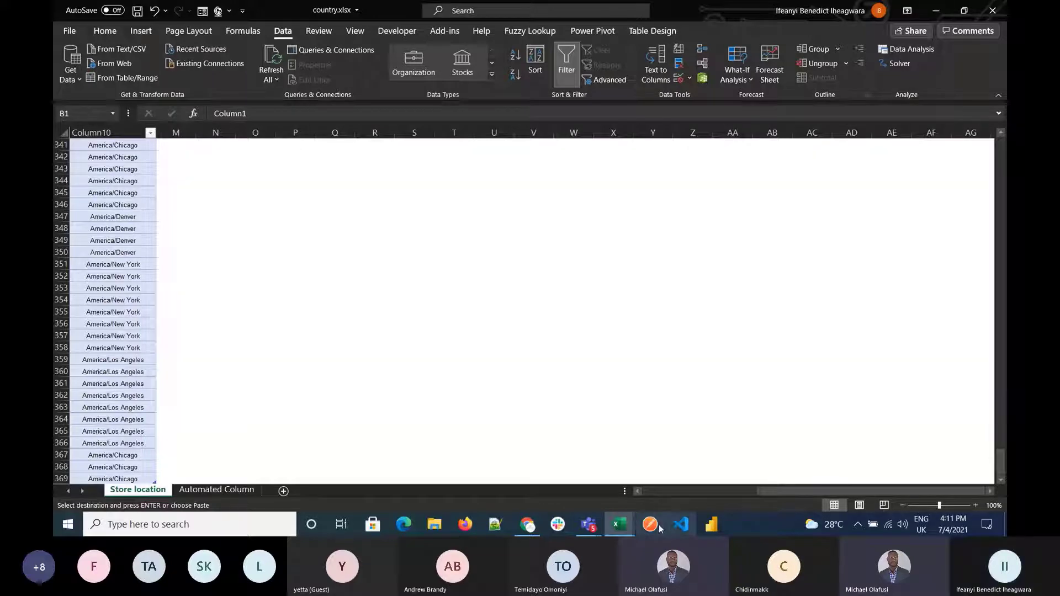
left_click(620, 524)
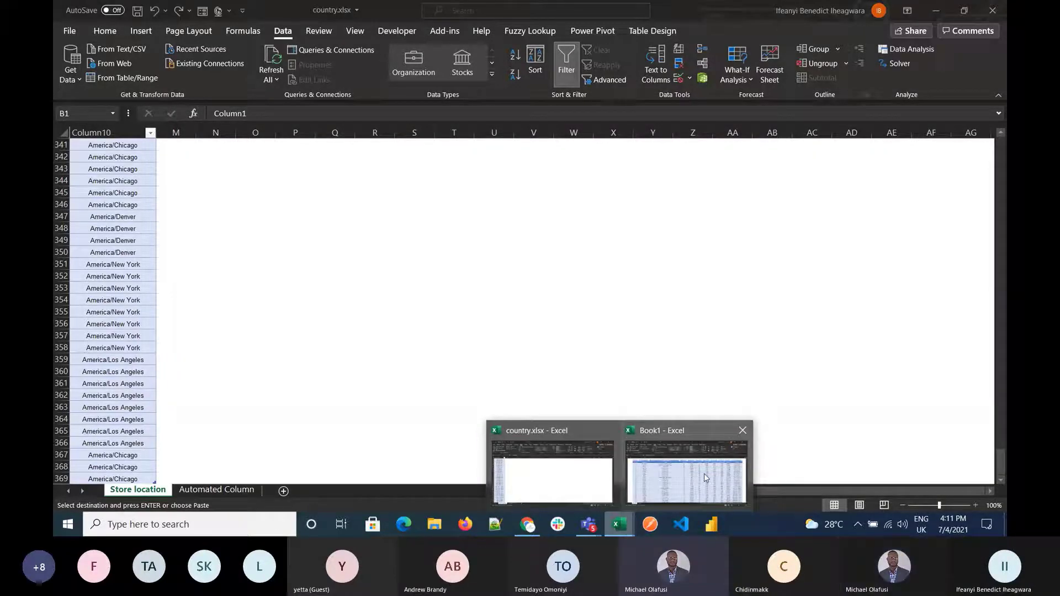
left_click(704, 472)
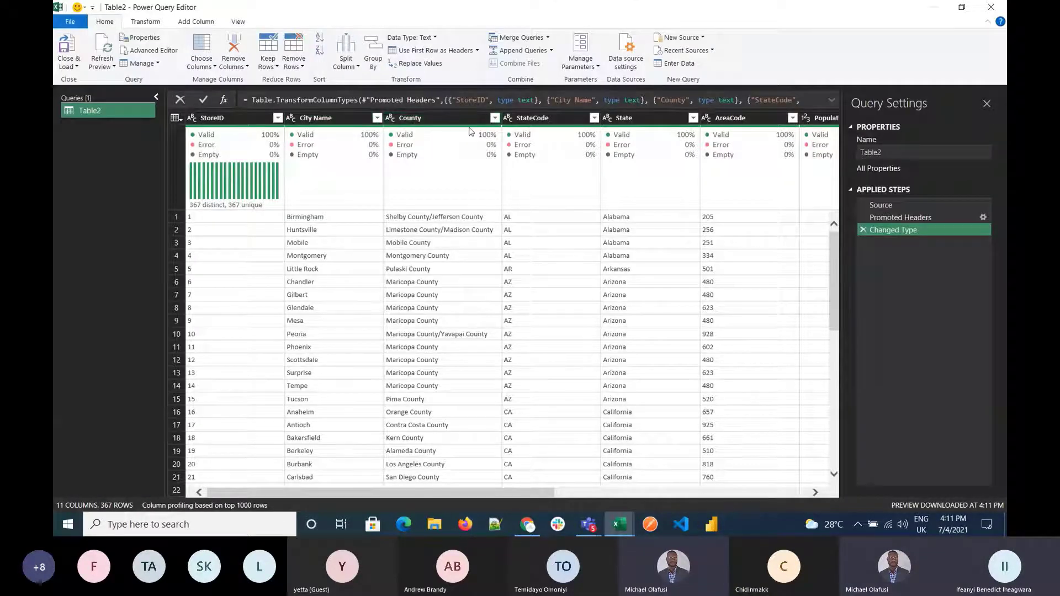
mouse_move(471, 130)
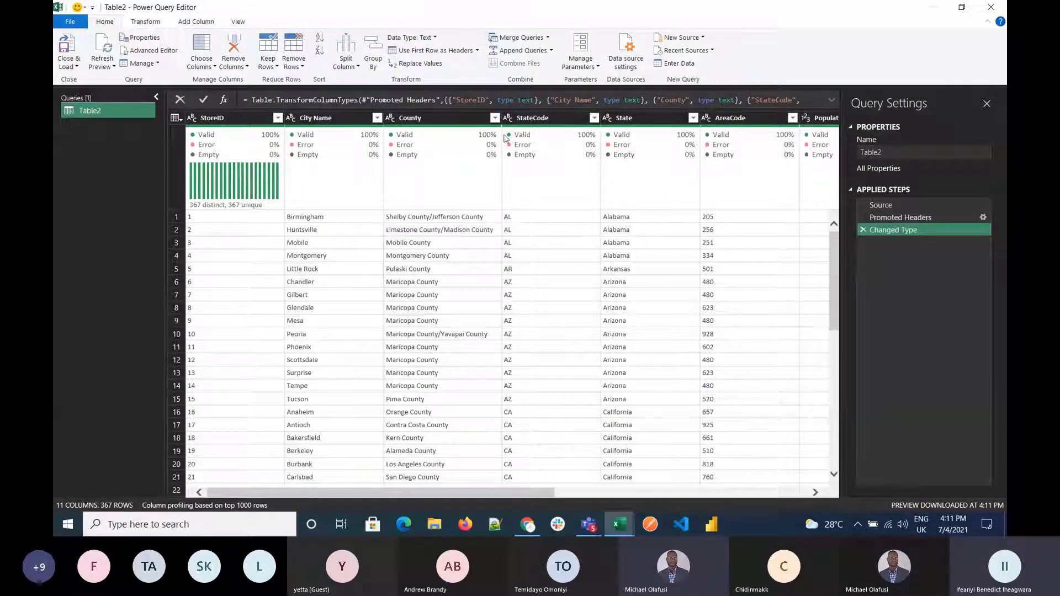
left_click(431, 118)
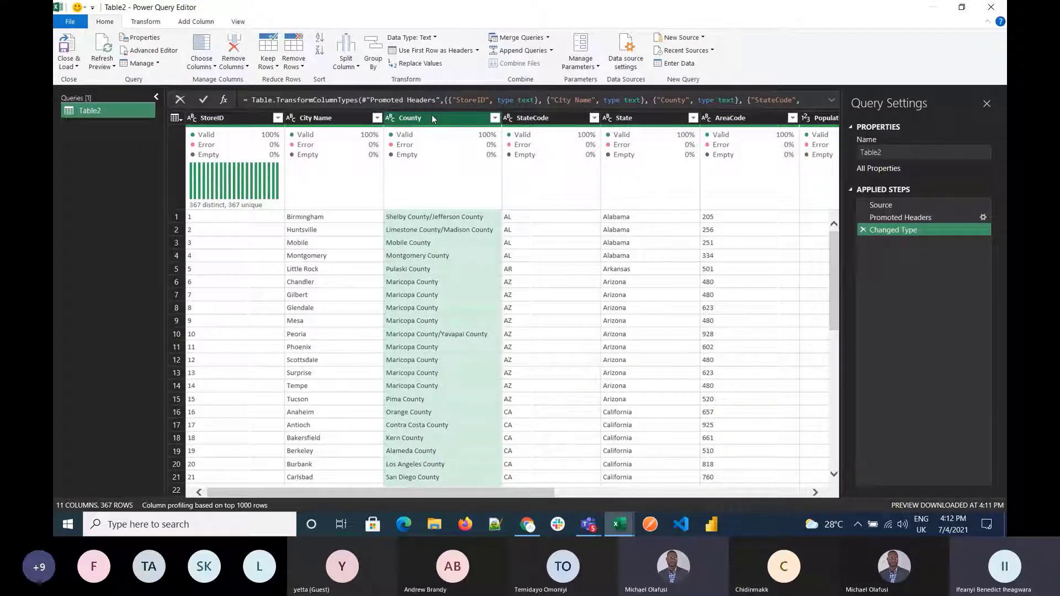
key("shift+Right")
key("shift+Right")
key("shift+Right")
key("shift+Right")
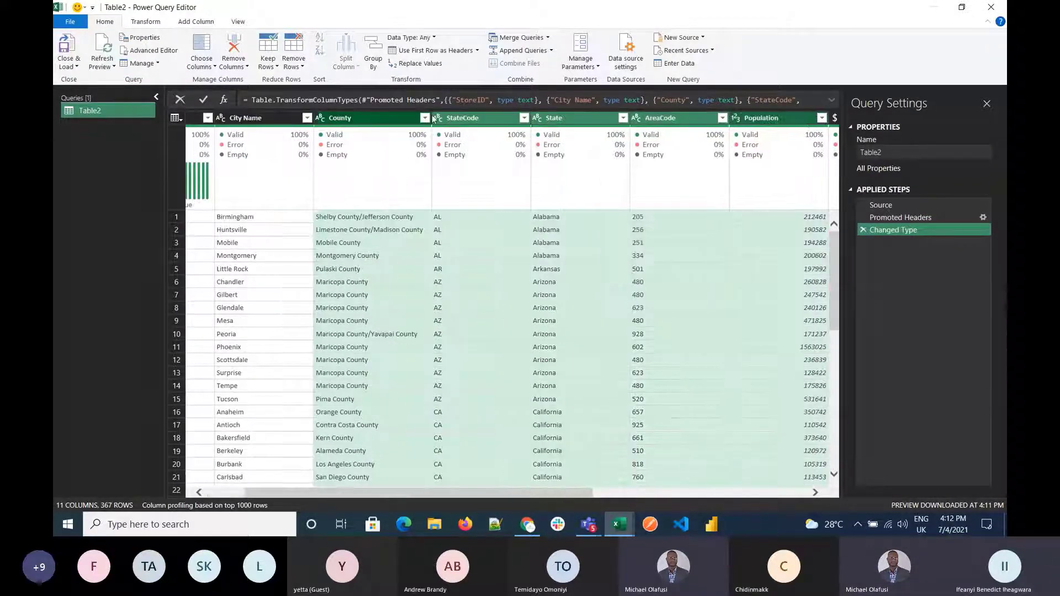
key("shift+Right")
key("shift+Right")
key("shift+Right")
key("shift+Right")
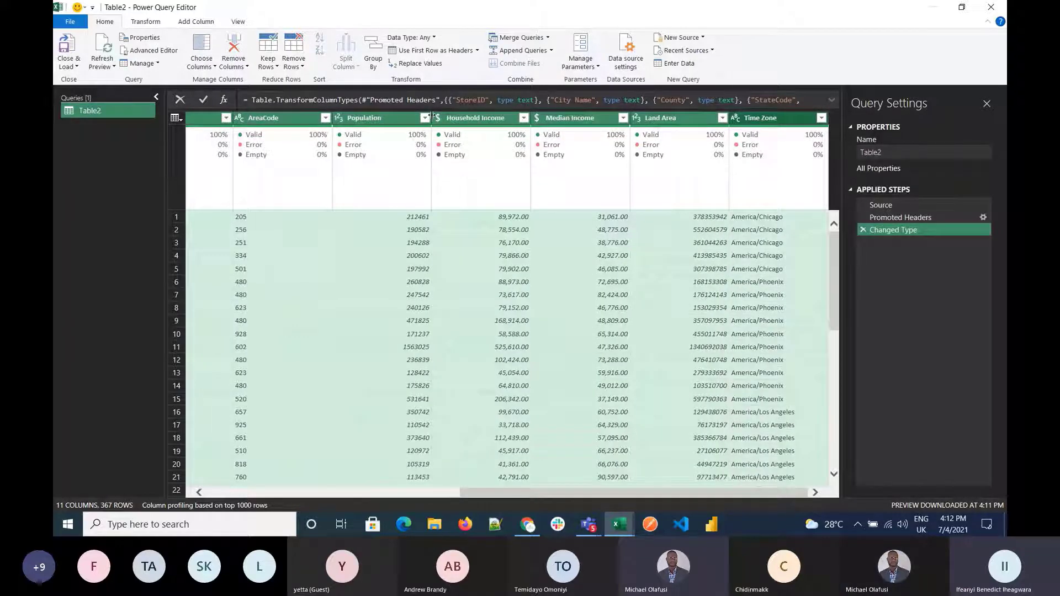
key("Left")
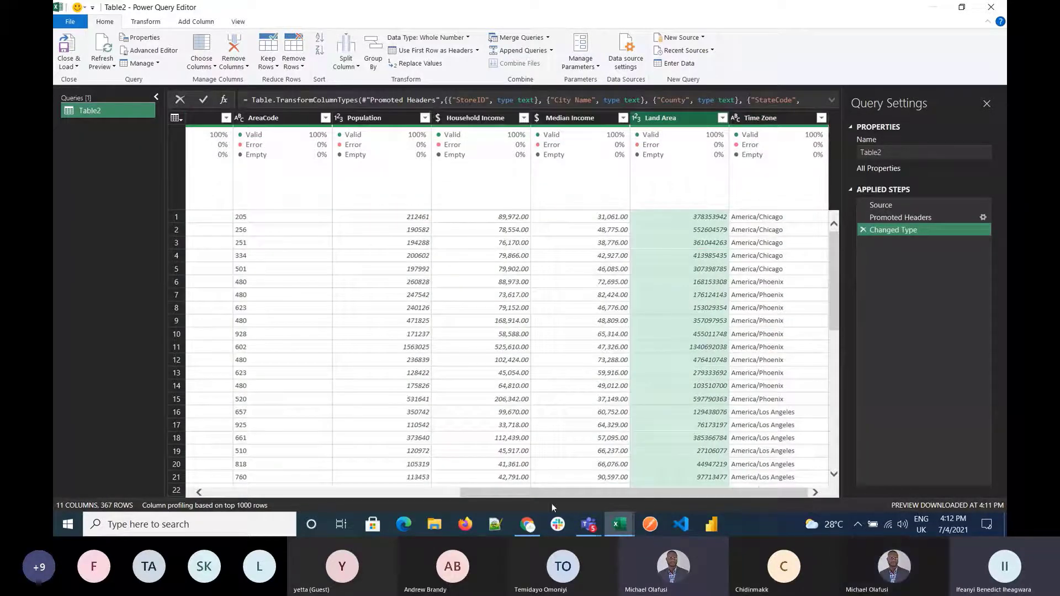
Step: Keep only the StoreID and City Name columns in the Table2 query by removing all other columns
left_click_drag(531, 493, 169, 478)
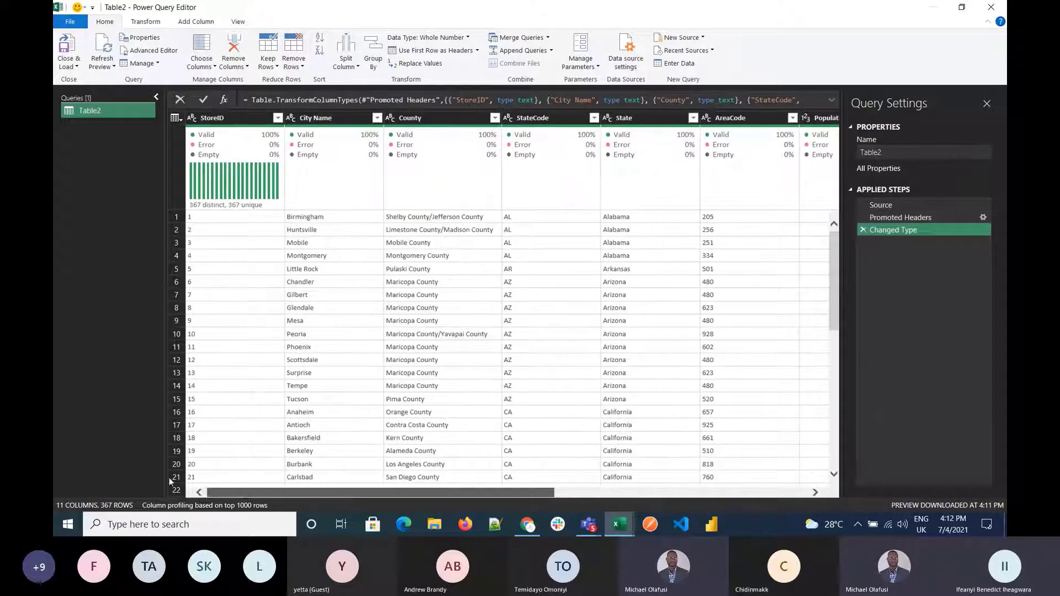
left_click(229, 122)
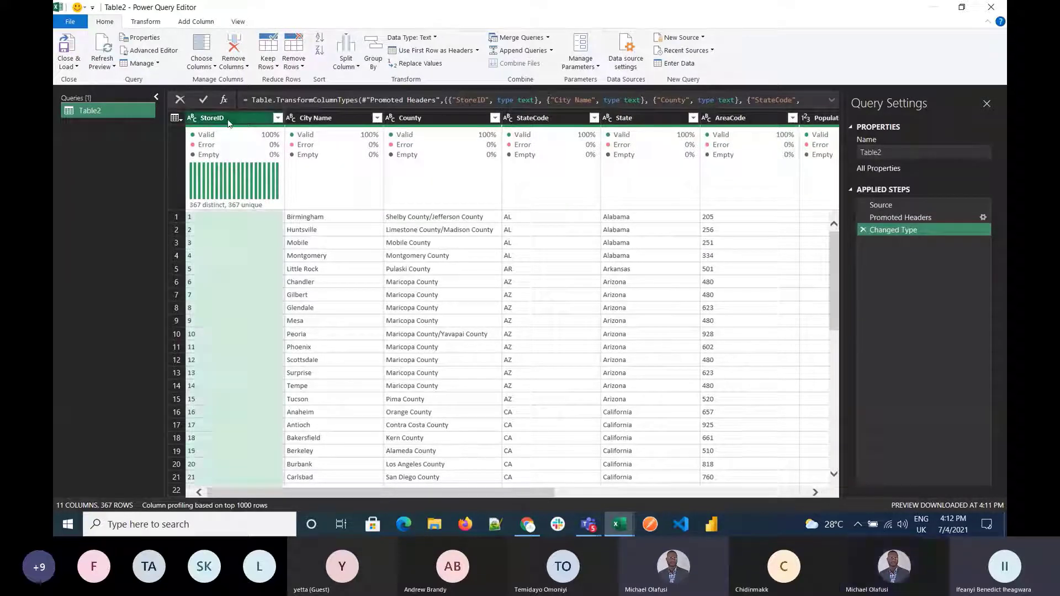
key("shift+Right")
left_click(243, 67)
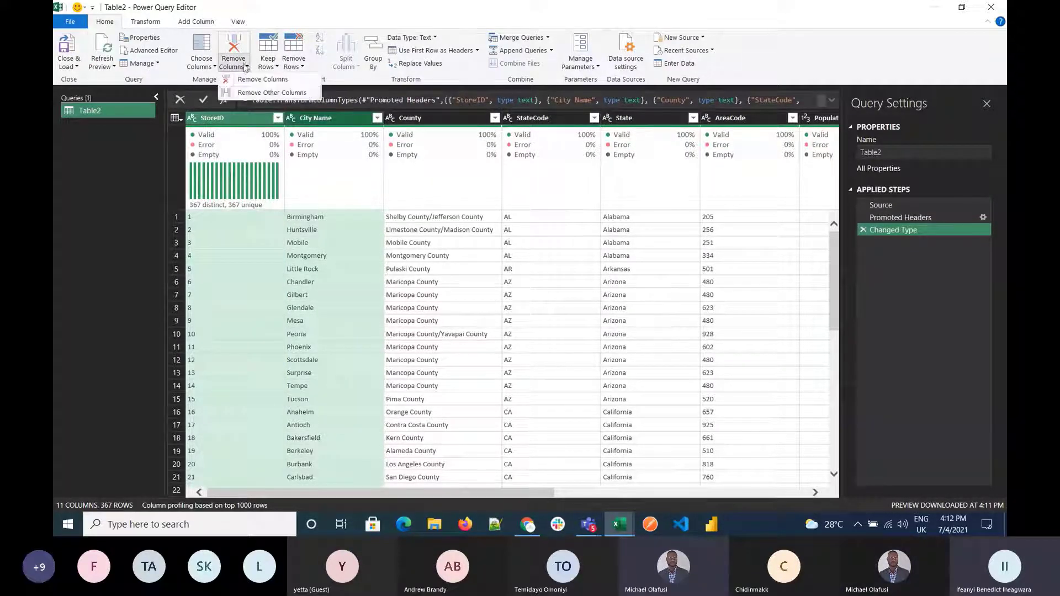
left_click(255, 96)
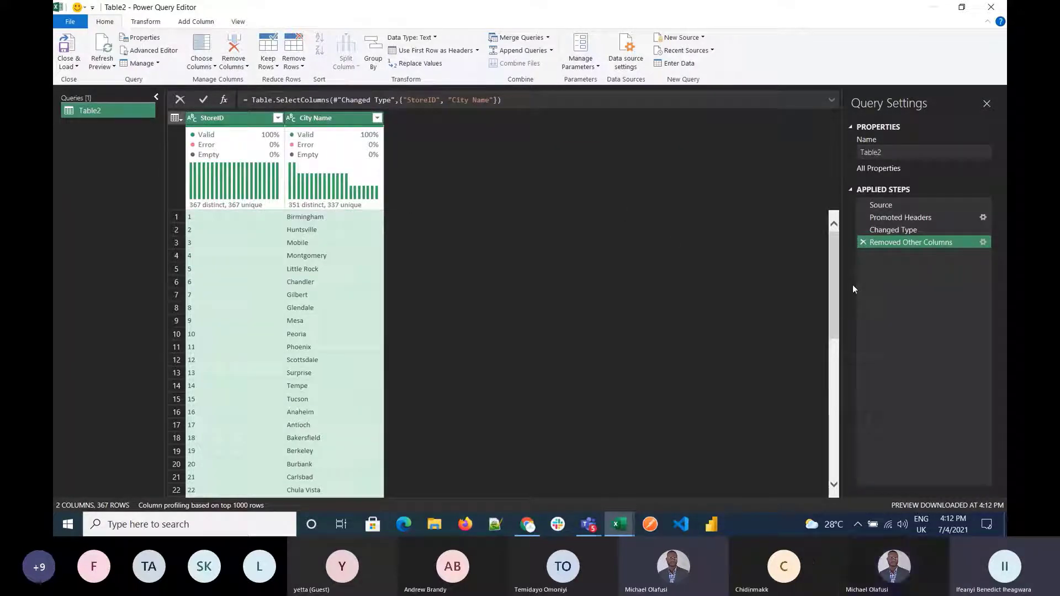
Step: Set up loading the Table2 query as a table on the existing worksheet, with Sheet1 cell N3 as the destination
left_click(78, 67)
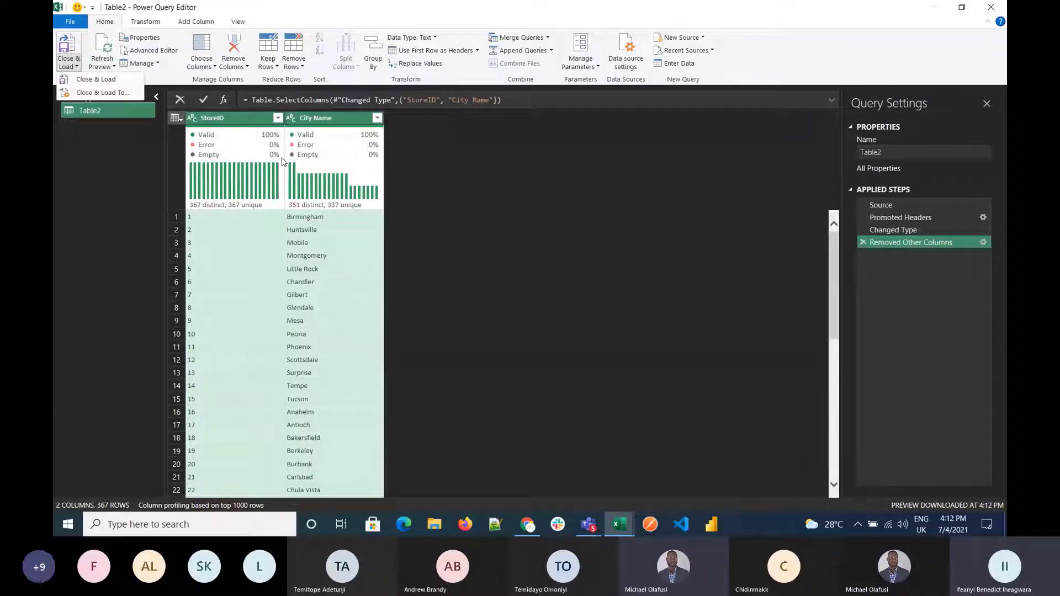
left_click(75, 95)
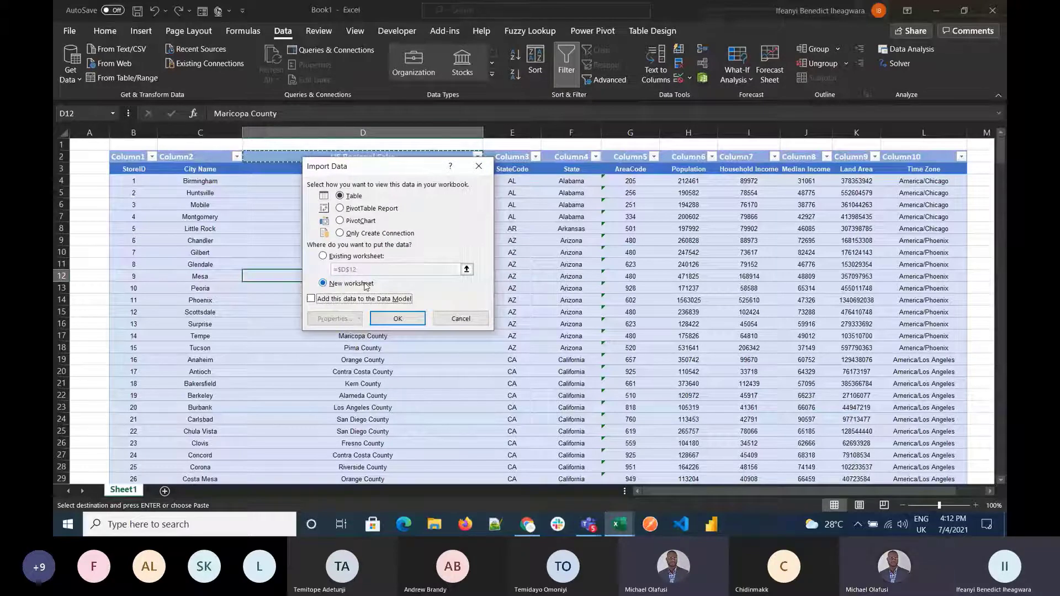
left_click(341, 257)
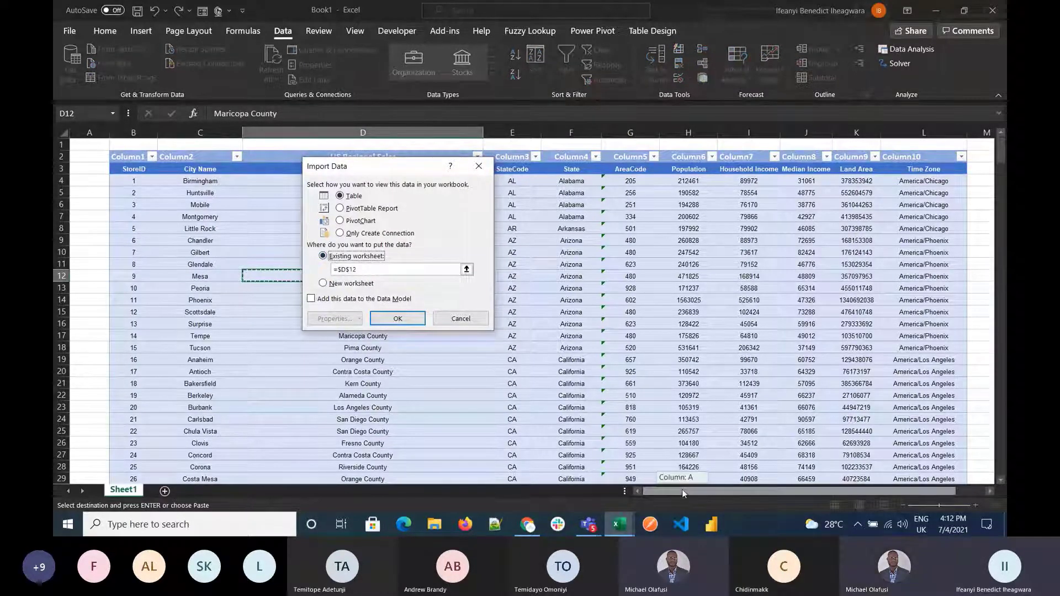
left_click_drag(681, 489, 710, 489)
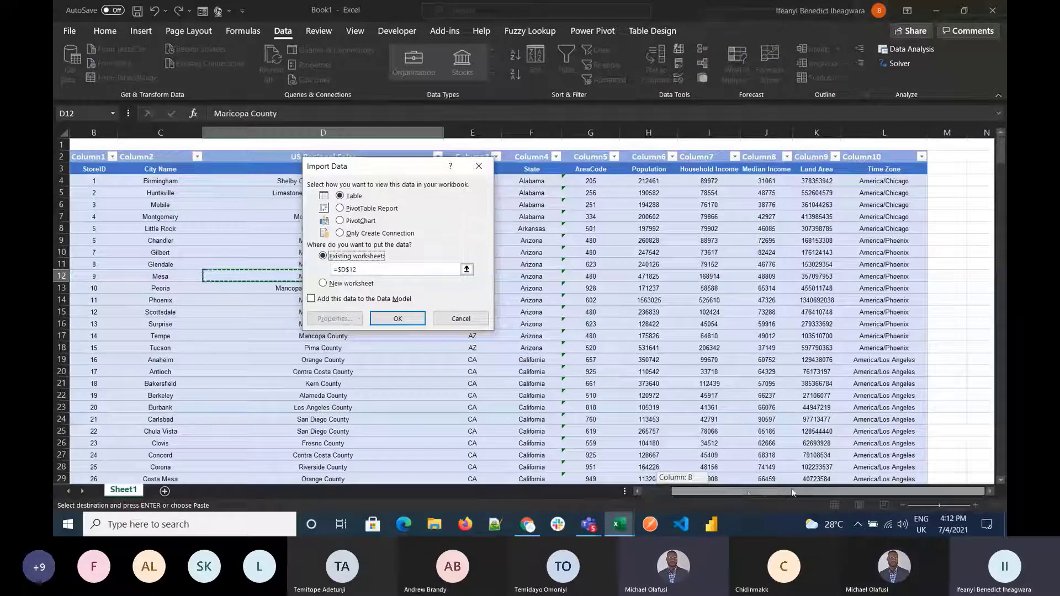
left_click(947, 418)
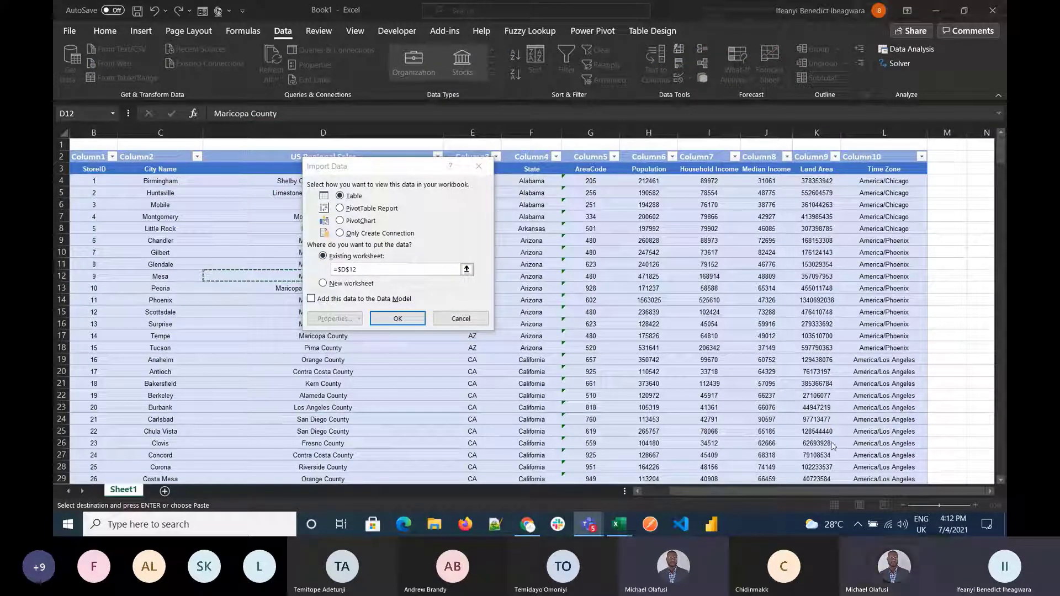
left_click(188, 131)
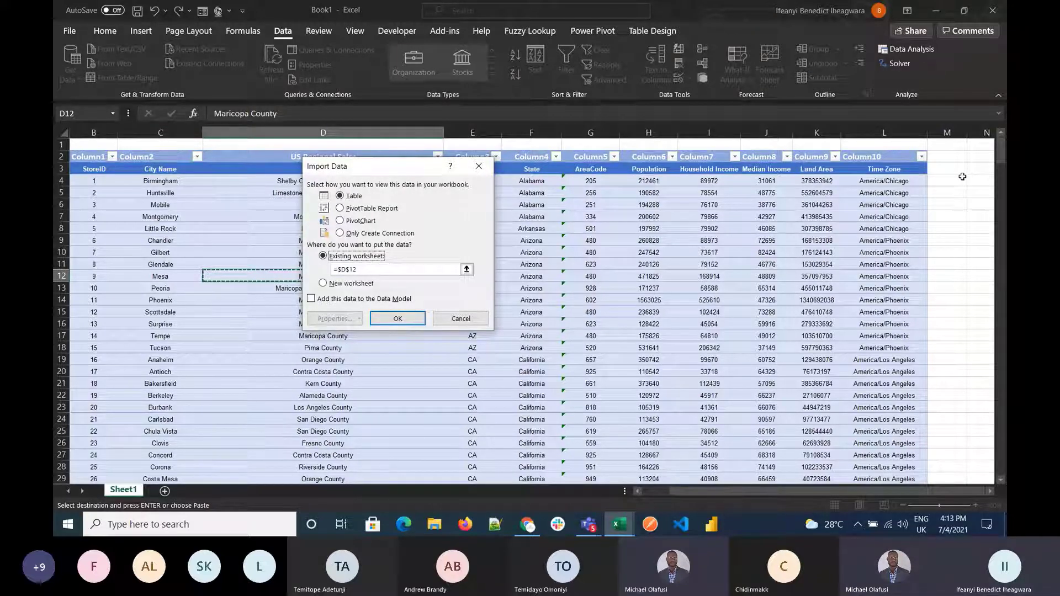
left_click(978, 165)
Step: Try to change the import destination to Sheet1 cell O3 and load the query there
key("alt+n")
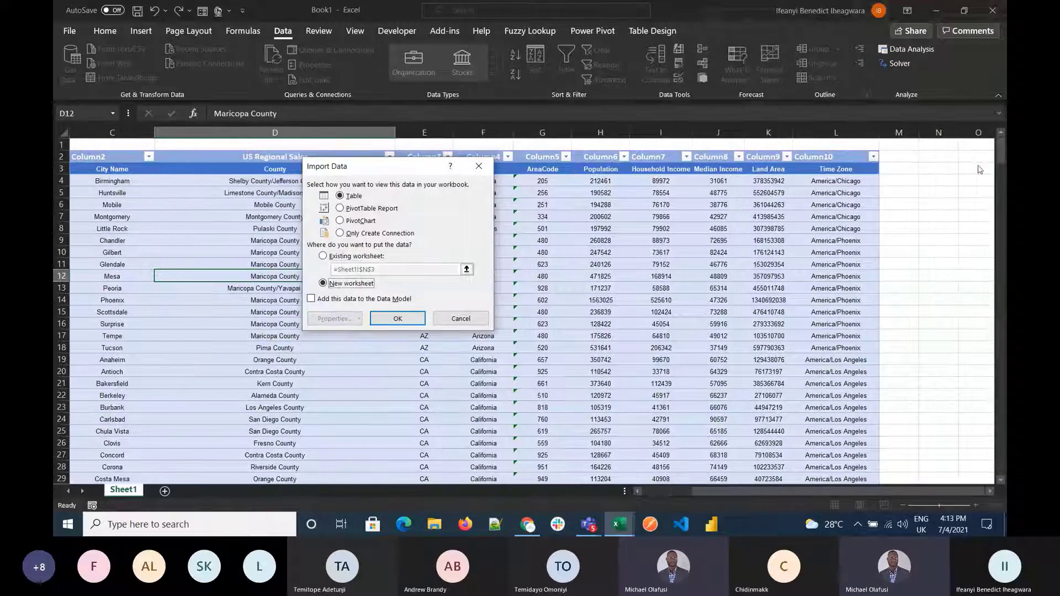
key("alt+e")
left_click(982, 169)
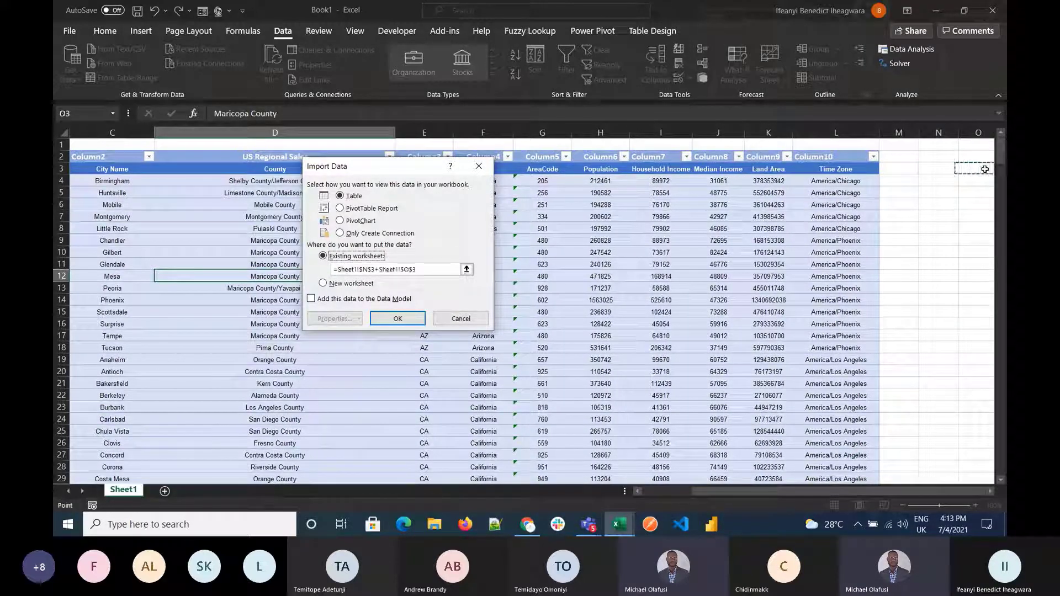
key("alt+n")
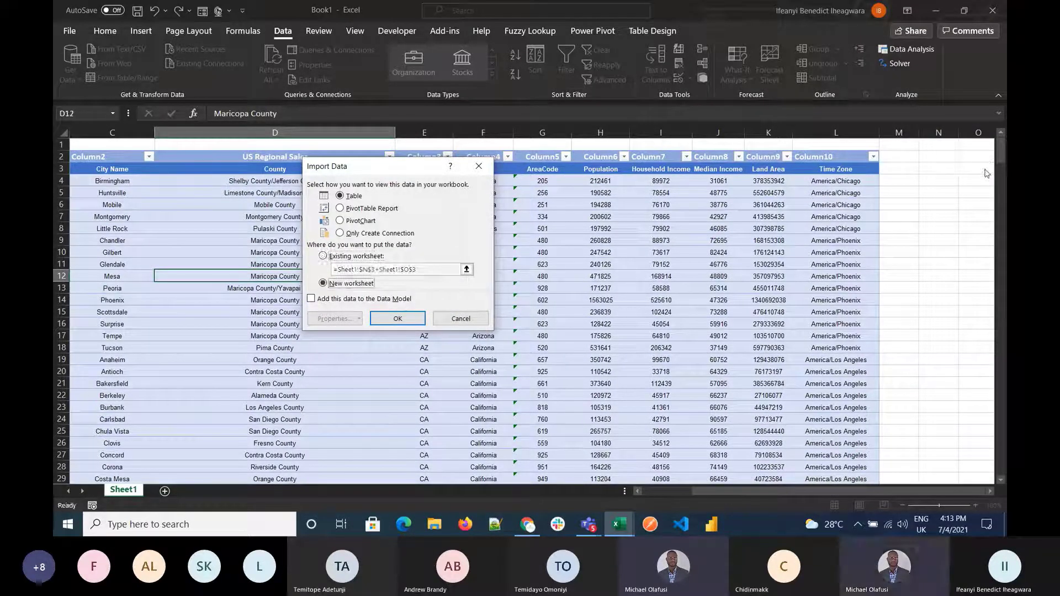
key("alt+e")
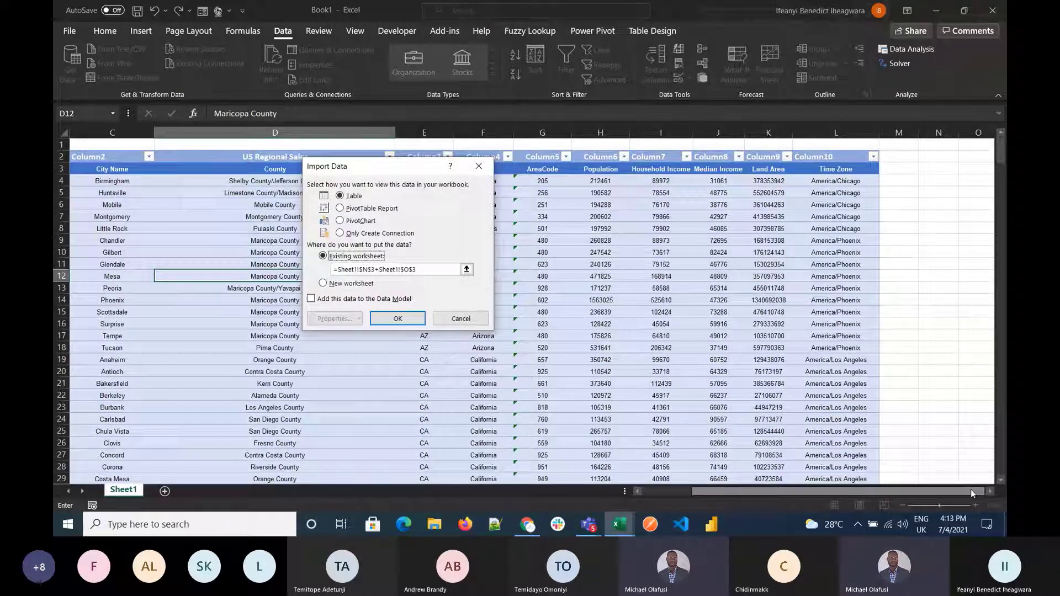
left_click(974, 167)
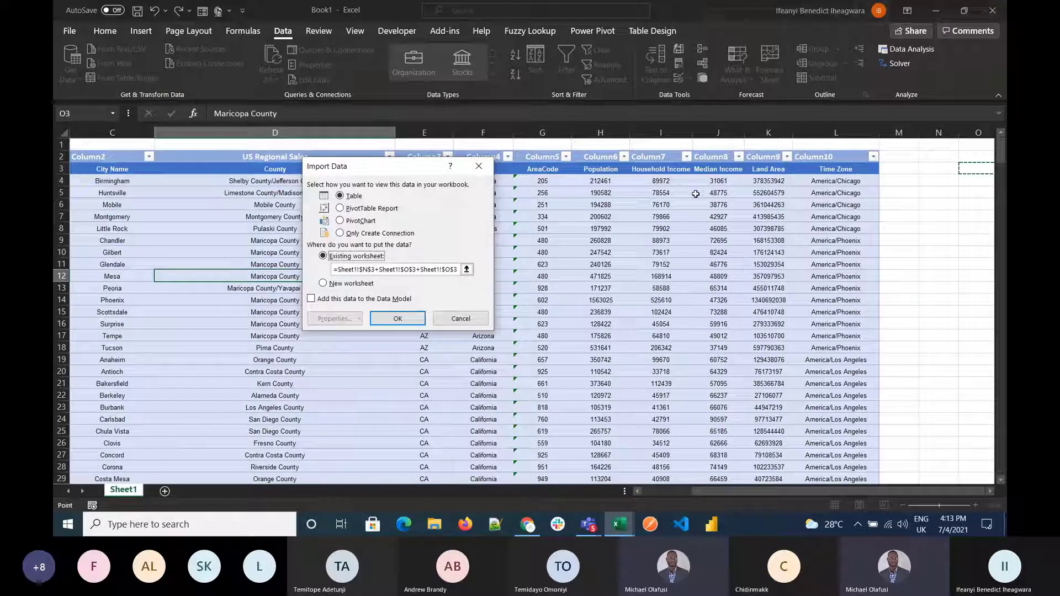
left_click(404, 319)
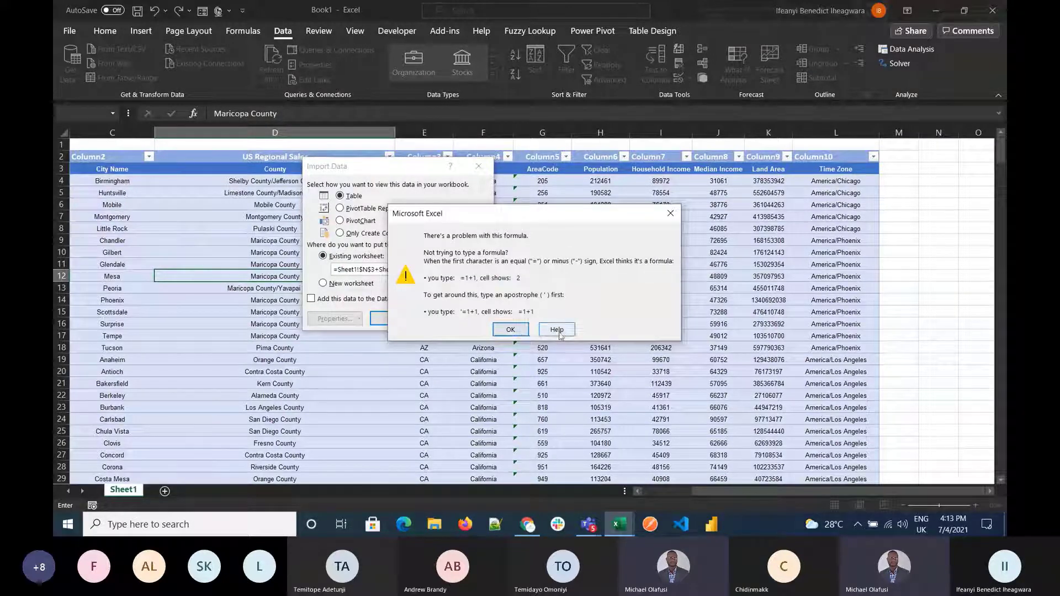
left_click(520, 330)
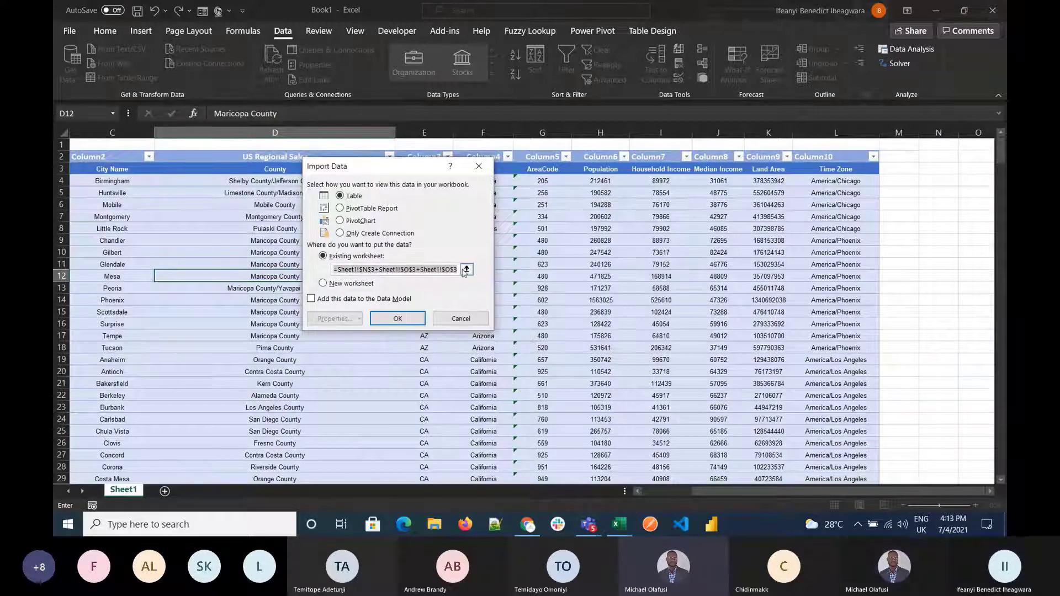
Step: Replace the import destination with Sheet1 cell O3 alone and try to load the query there as a table
key("BackSpace")
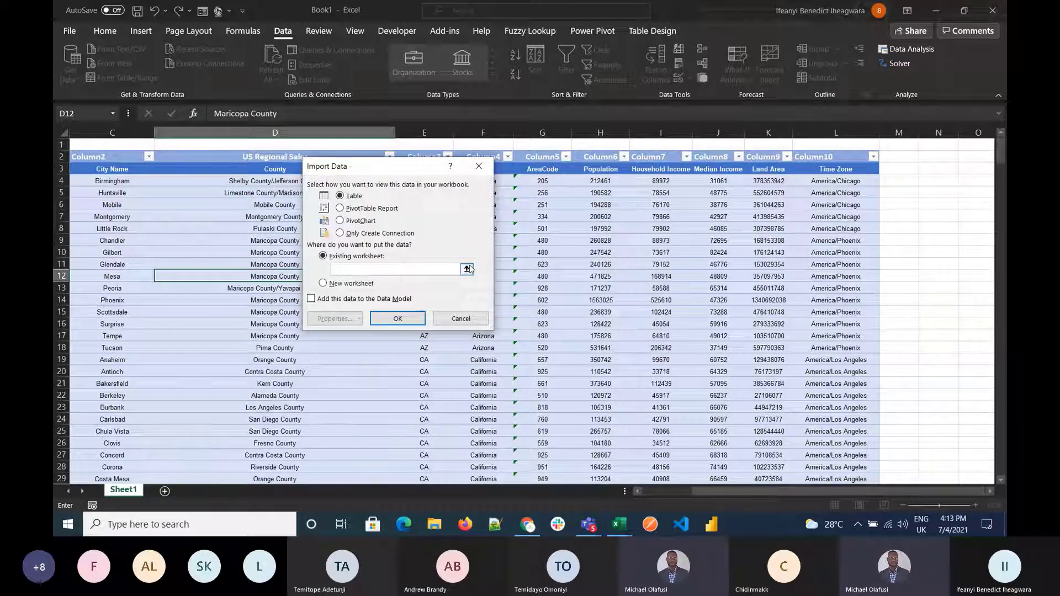
left_click(467, 269)
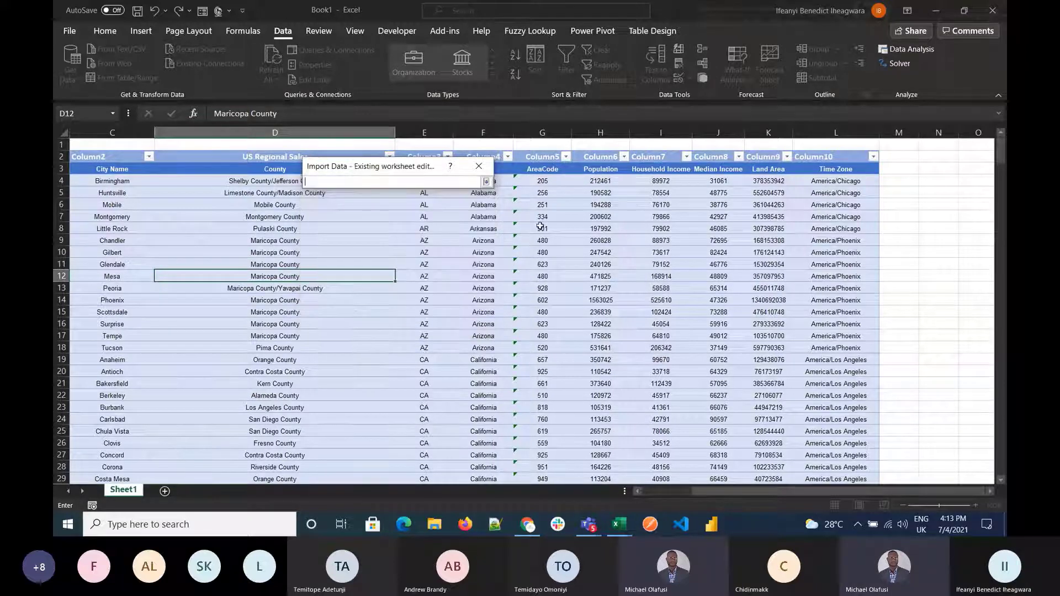
left_click(969, 168)
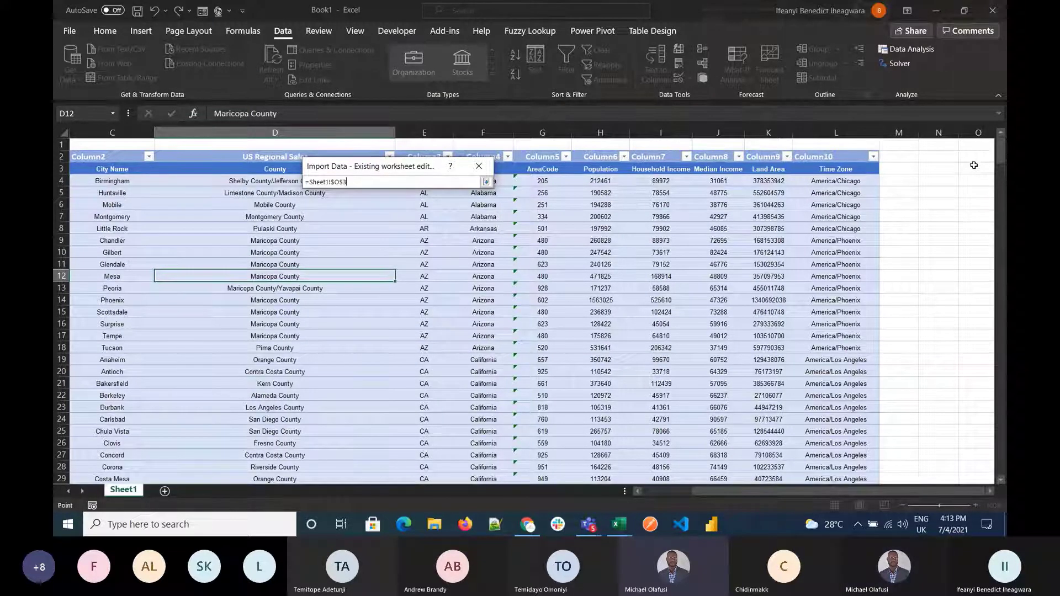
left_click(486, 182)
left_click(389, 325)
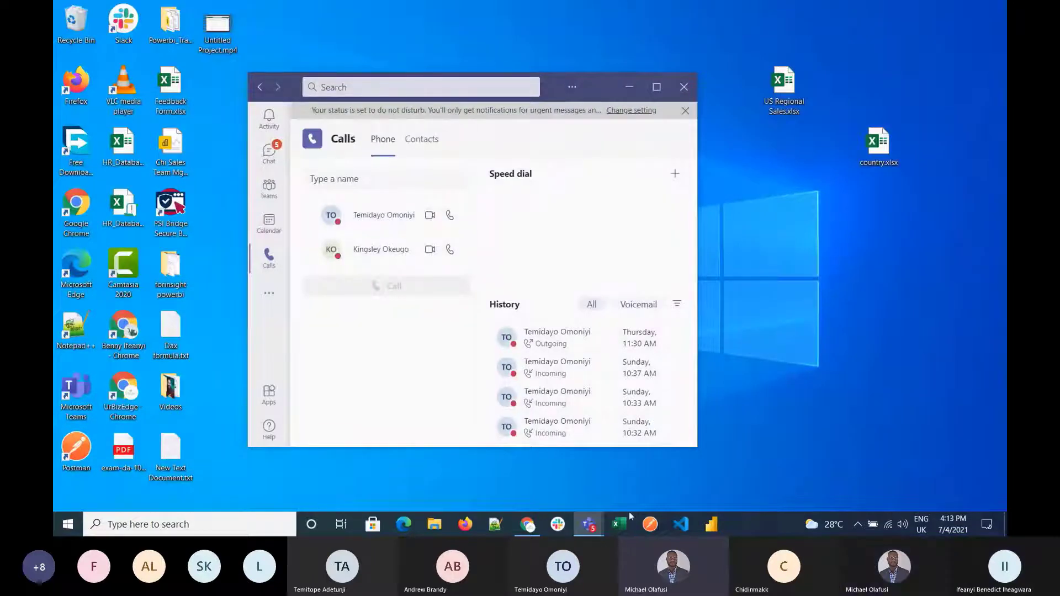
Step: Reopen Excel, create a blank workbook and open the recovered country.xlsx
left_click(625, 522)
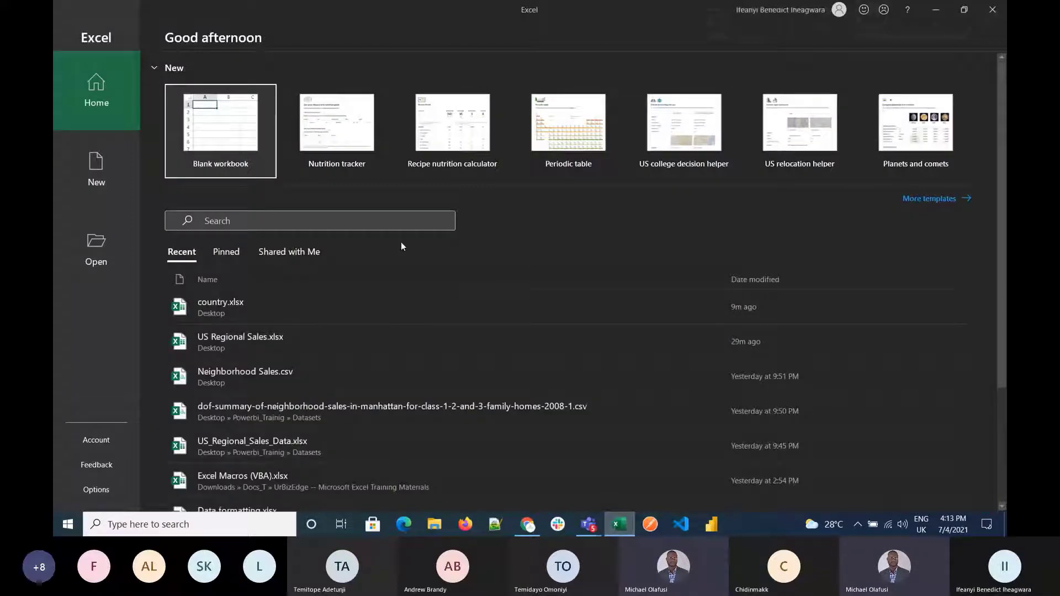
left_click(217, 127)
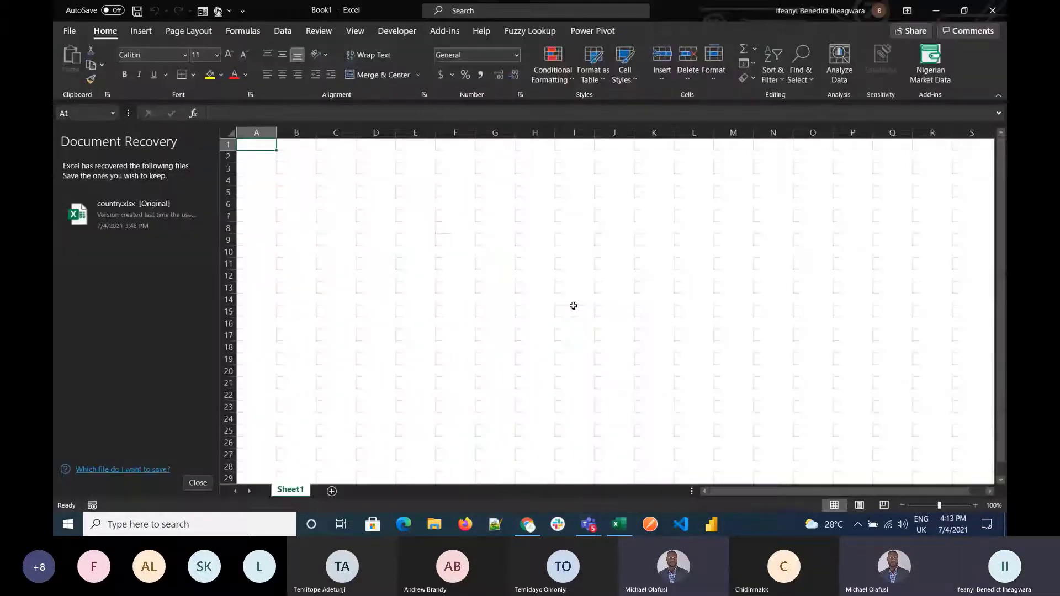
left_click(141, 220)
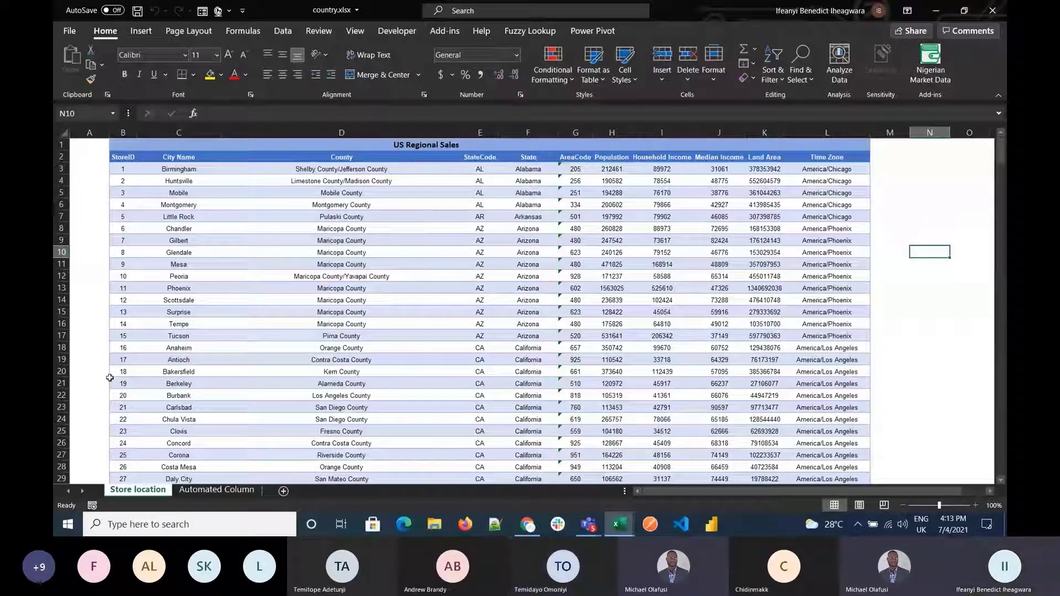
Step: Close the Document Recovery list in Book1 and return to the country.xlsx workbook
left_click(586, 524)
mouse_move(619, 527)
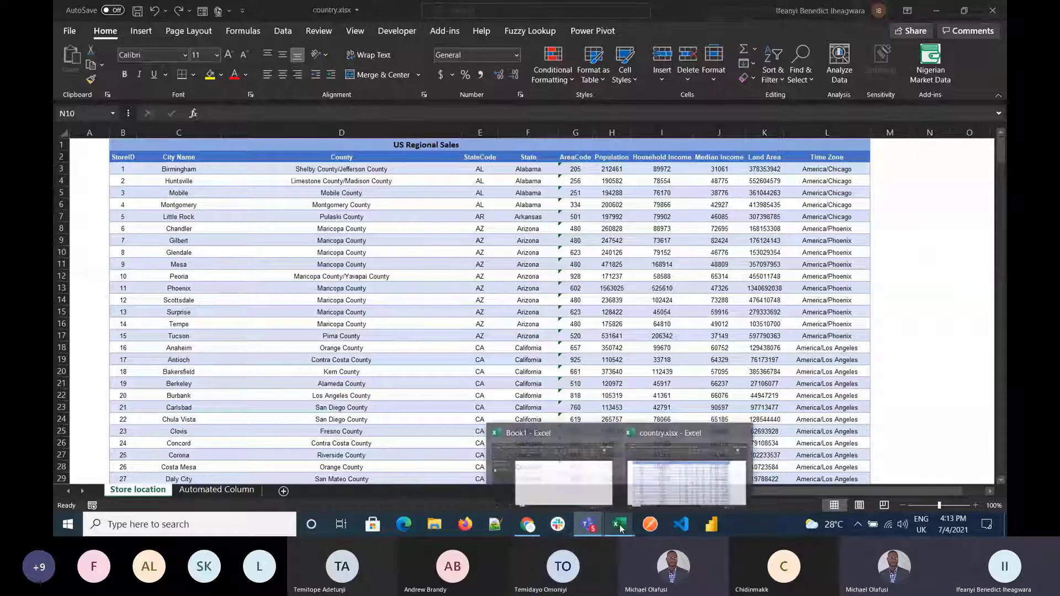
left_click(586, 476)
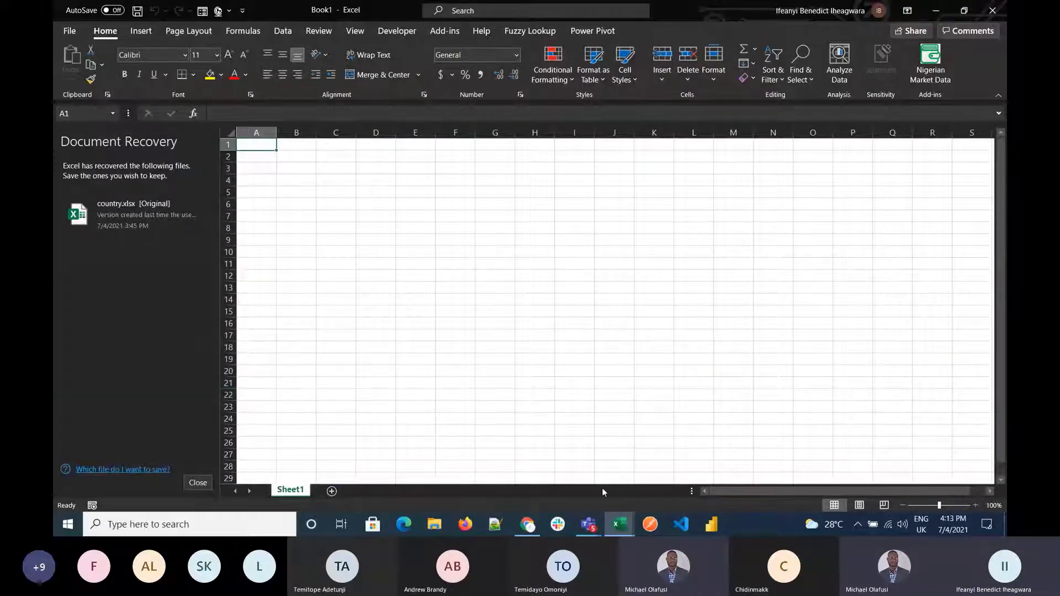
left_click(196, 483)
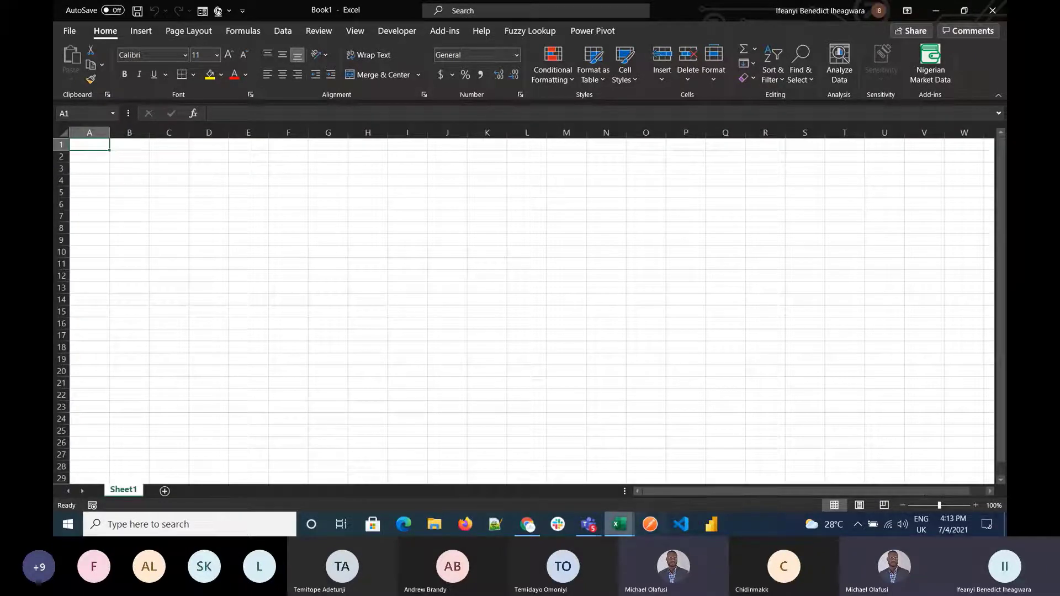
mouse_move(617, 530)
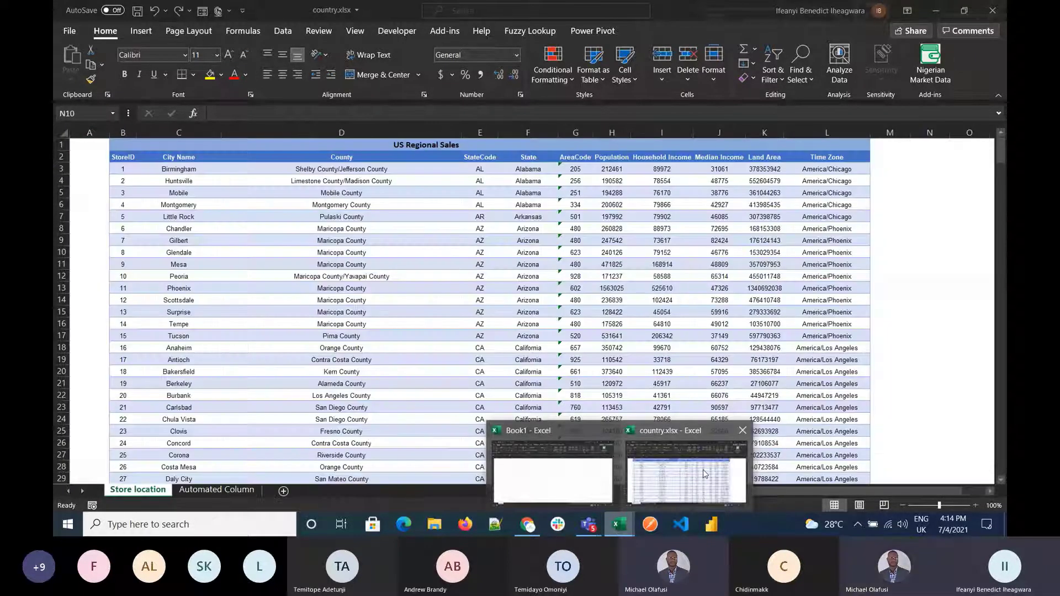
left_click(703, 470)
left_click_drag(130, 143, 130, 143)
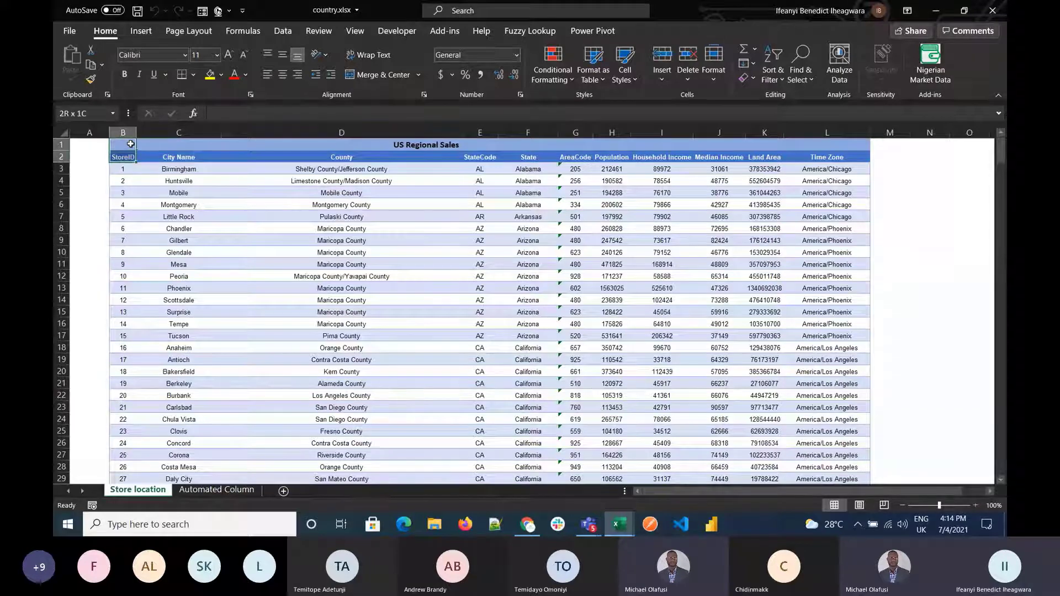
key("ctrl+shift+Down")
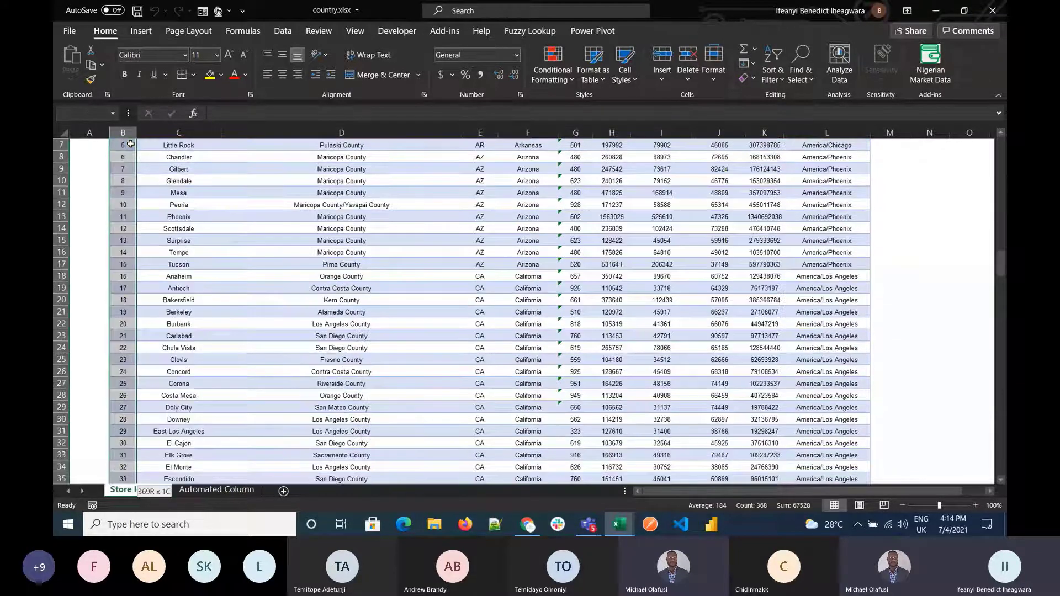
key("ctrl+shift+Right")
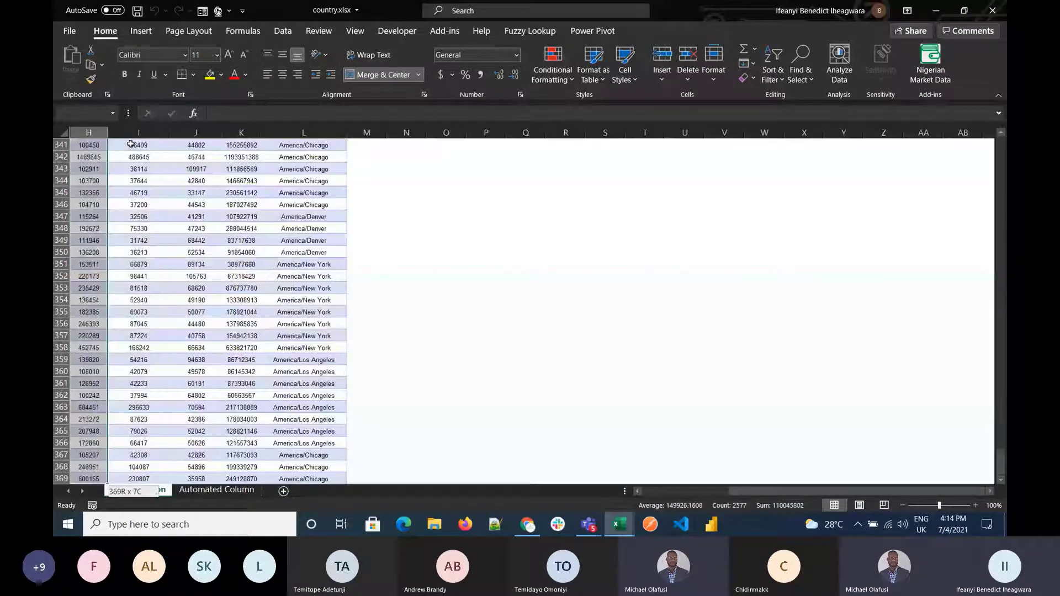
key("ctrl+shift+Right")
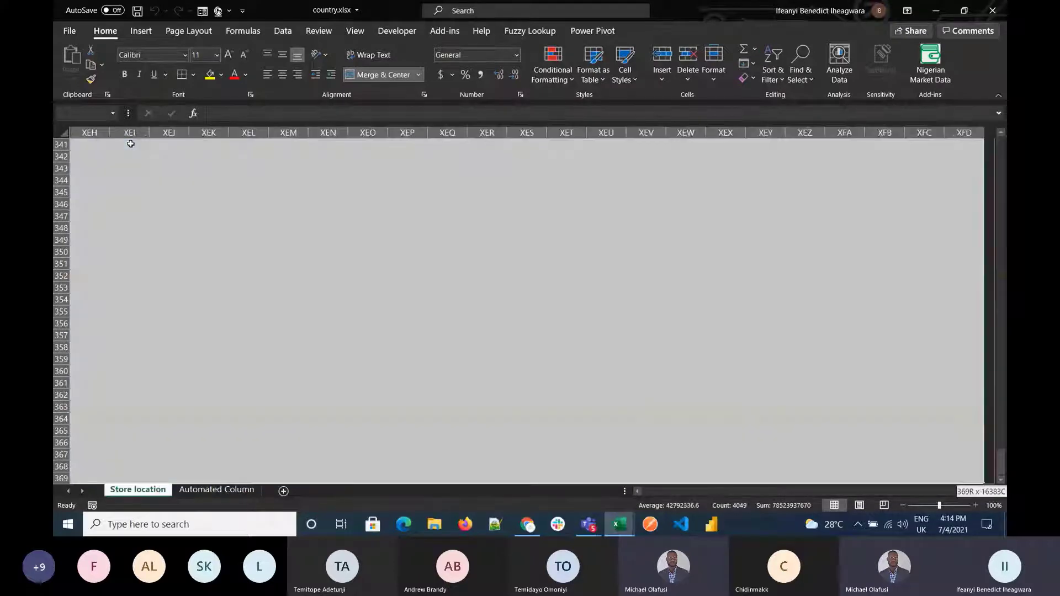
key("ctrl+shift+Left")
key("ctrl+BackSpace")
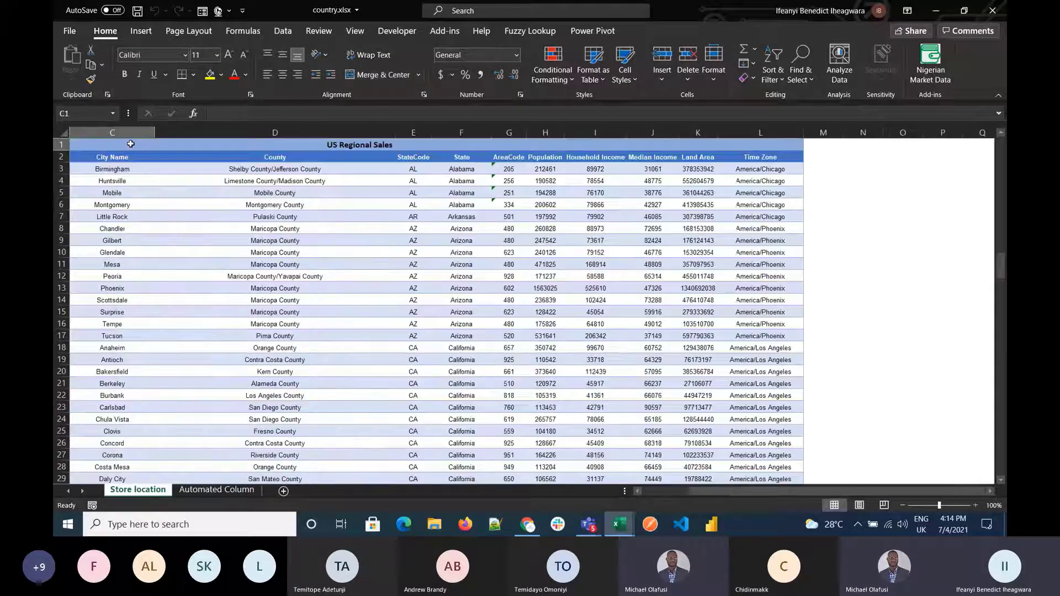
key("Left")
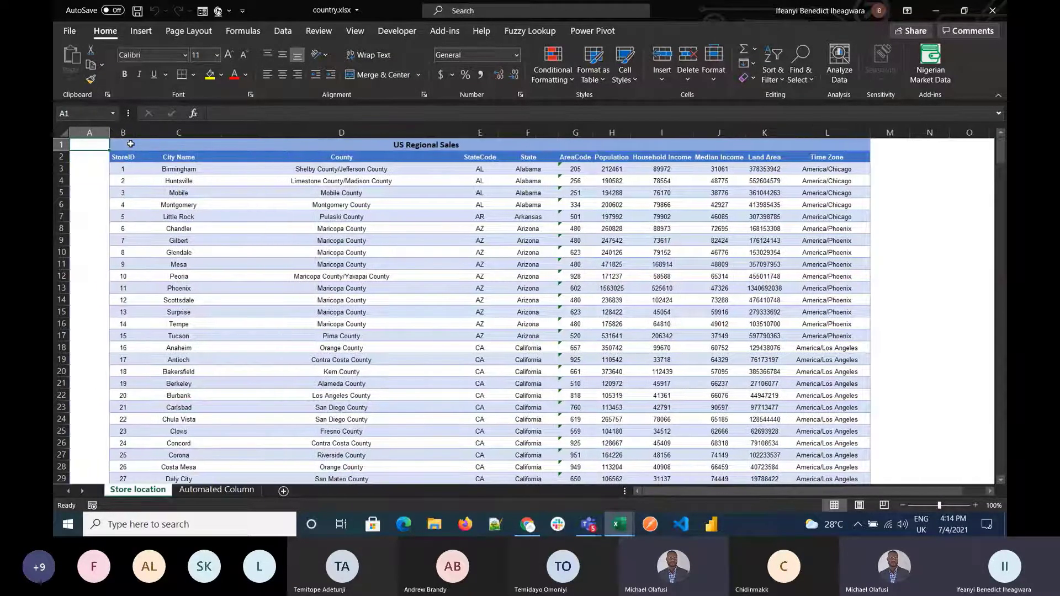
Step: Copy the entire US Regional Sales table on the Store location sheet, from B1 through column L down to row 369
key("Right")
key("shift+Right")
key("shift+Right")
key("shift+Right")
key("shift+Right")
key("shift+Right")
key("shift+Right")
key("shift+Right")
key("shift+Right")
key("shift+Right")
key("shift+Right")
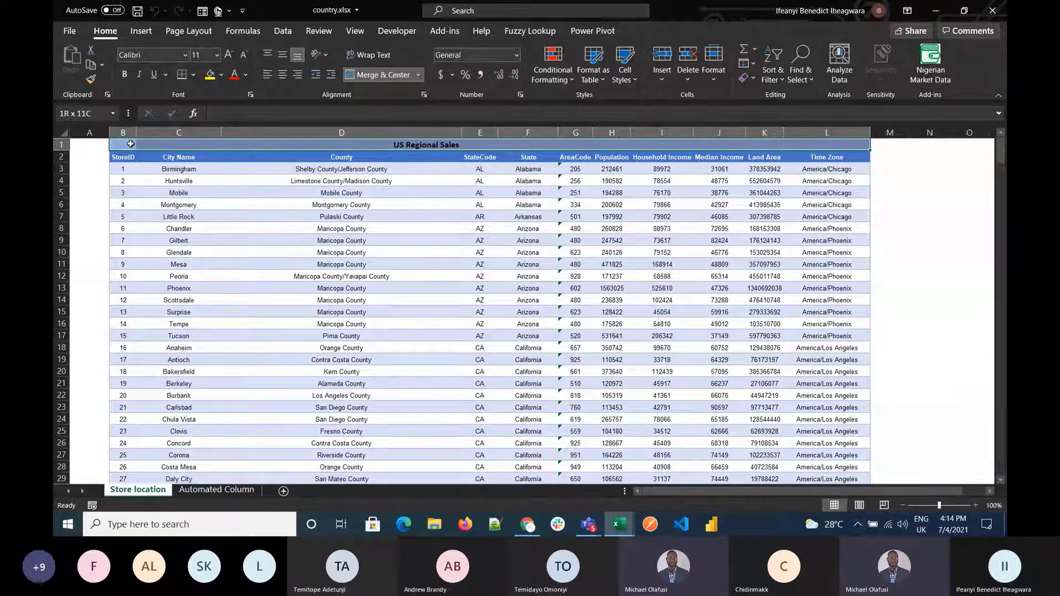
key("ctrl+shift+Down")
key("ctrl+c")
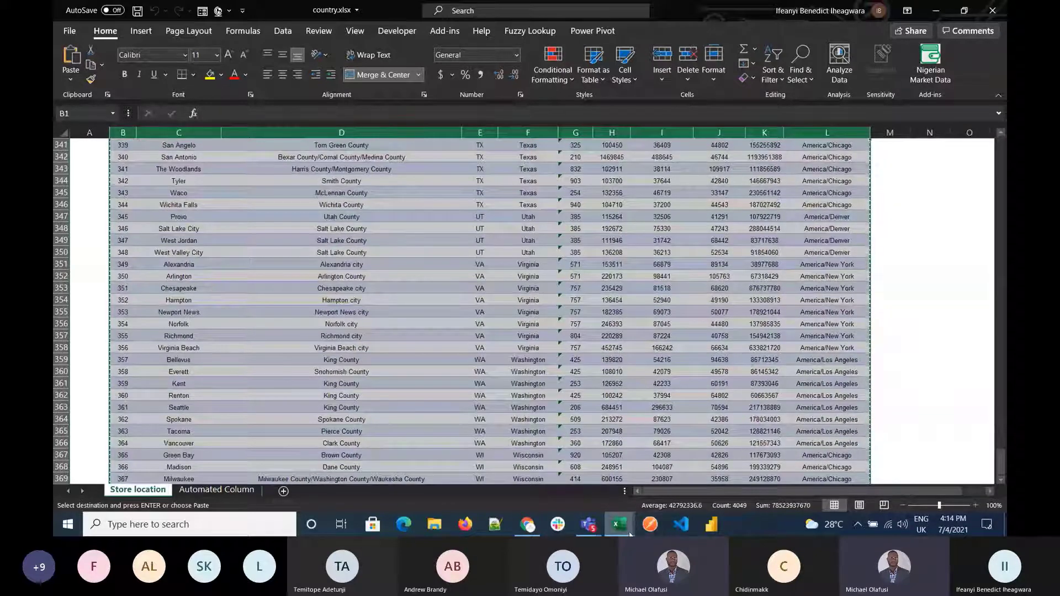
Step: Try to paste the copied US Regional Sales table at cell B2 of Sheet1 in the blank Book1 workbook
left_click(568, 470)
left_click(134, 159)
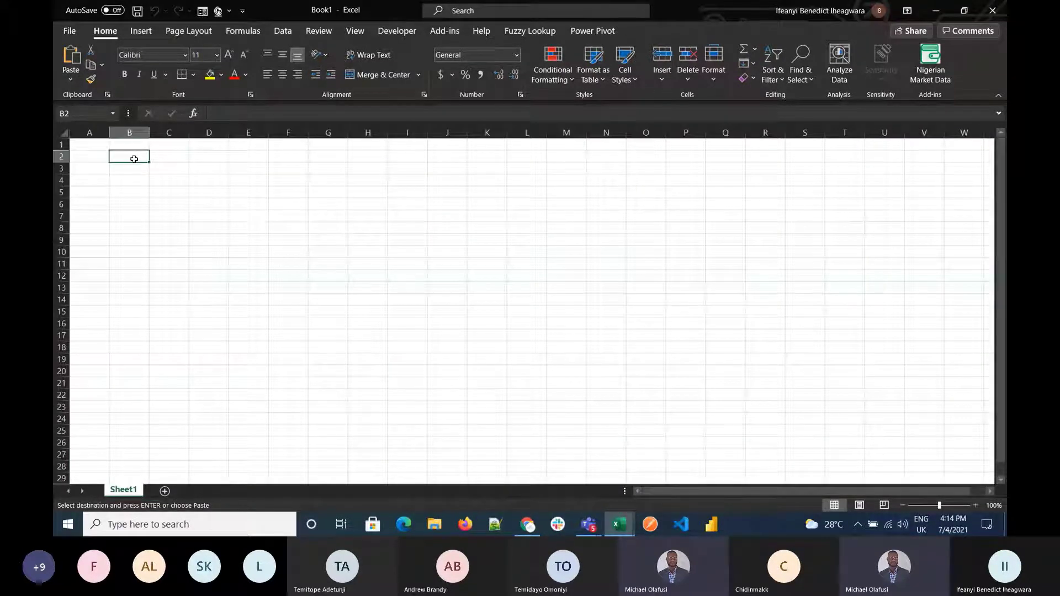
key("ctrl+v")
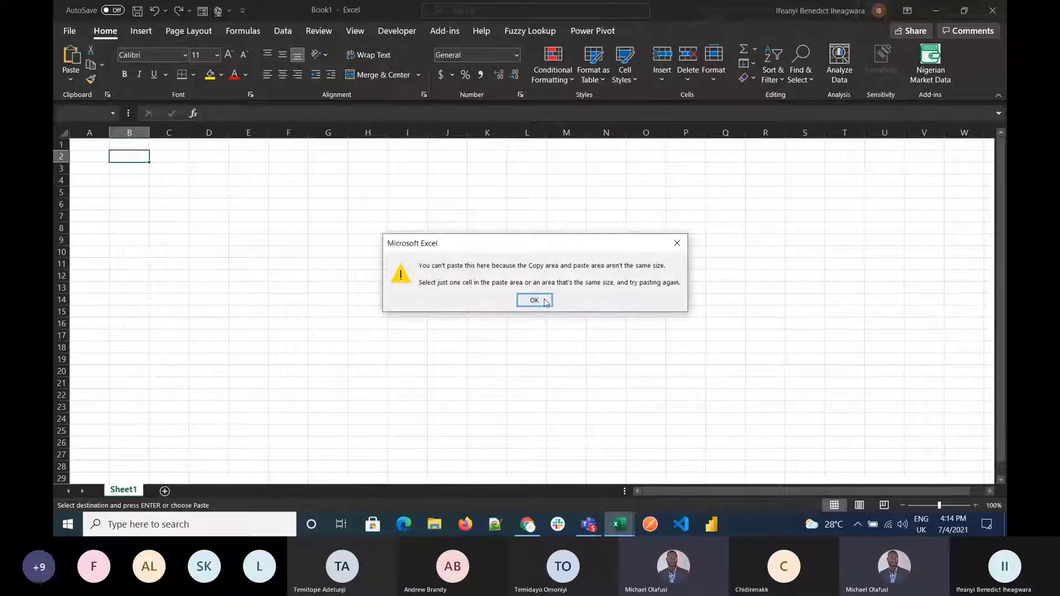
left_click(545, 302)
Step: Return to country.xlsx and copy the store table without its merged title, from the StoreID header in B2 to L369
left_click(620, 523)
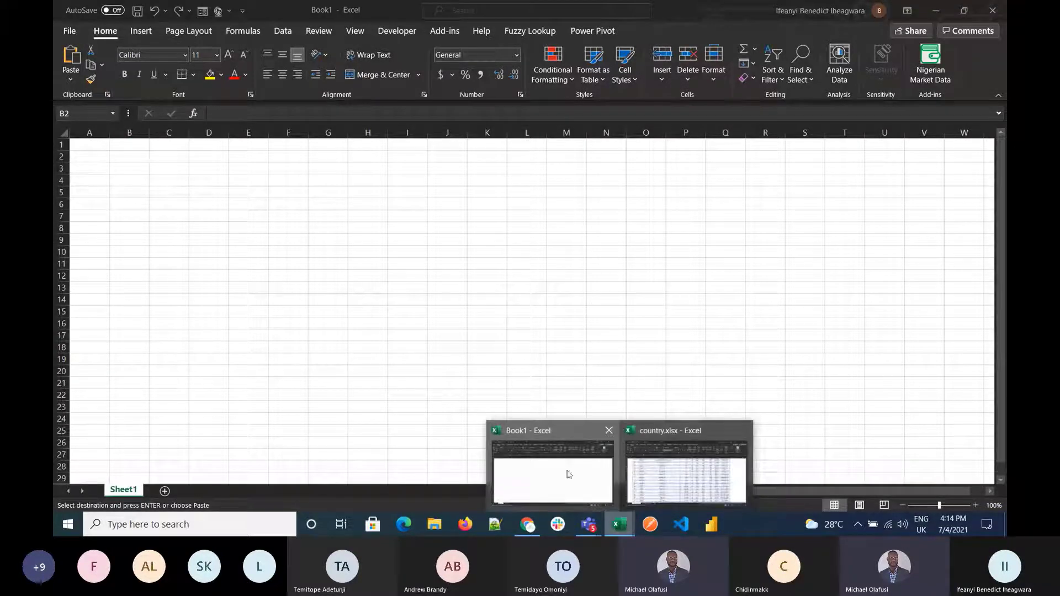
left_click(690, 482)
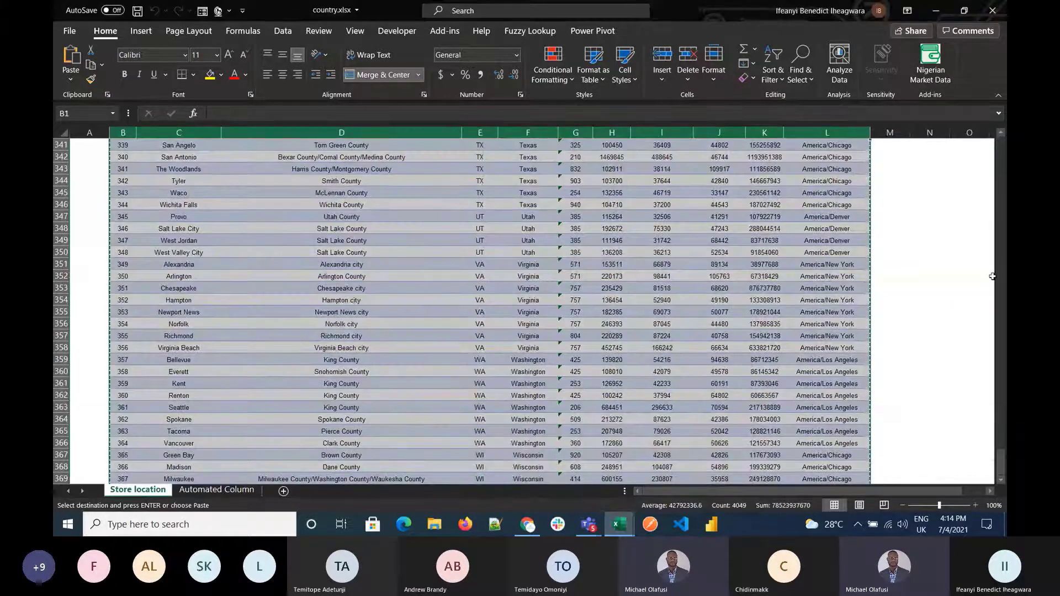
left_click_drag(1004, 457, 1002, 119)
left_click(133, 156)
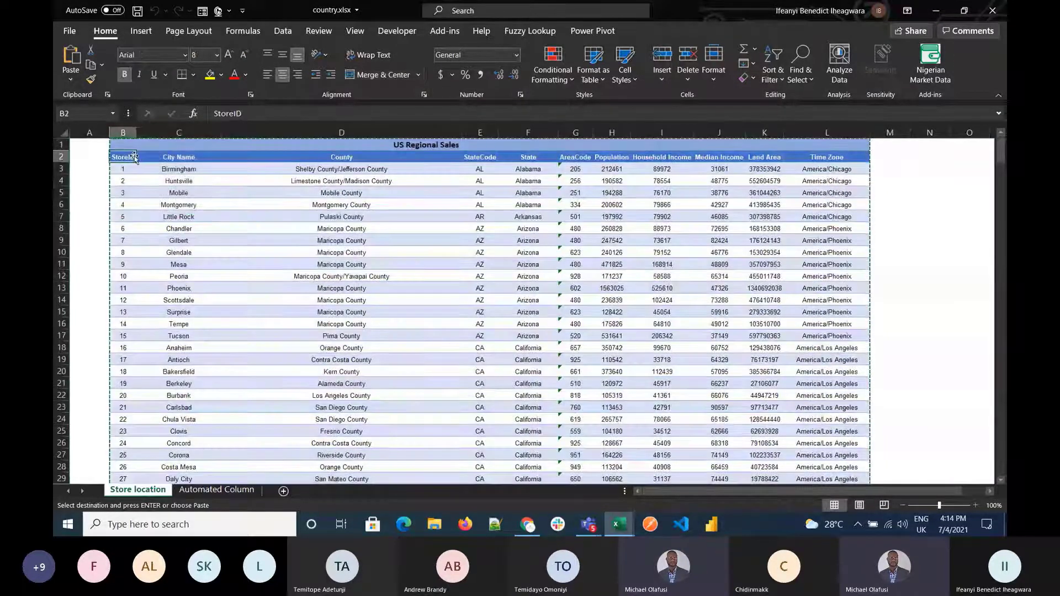
key("shift+Right")
key("shift+Right")
key("shift+Right")
key("shift+Right")
key("shift+Right")
key("shift+Right")
key("shift+Right")
key("shift+Right")
key("shift+Right")
key("shift+Right")
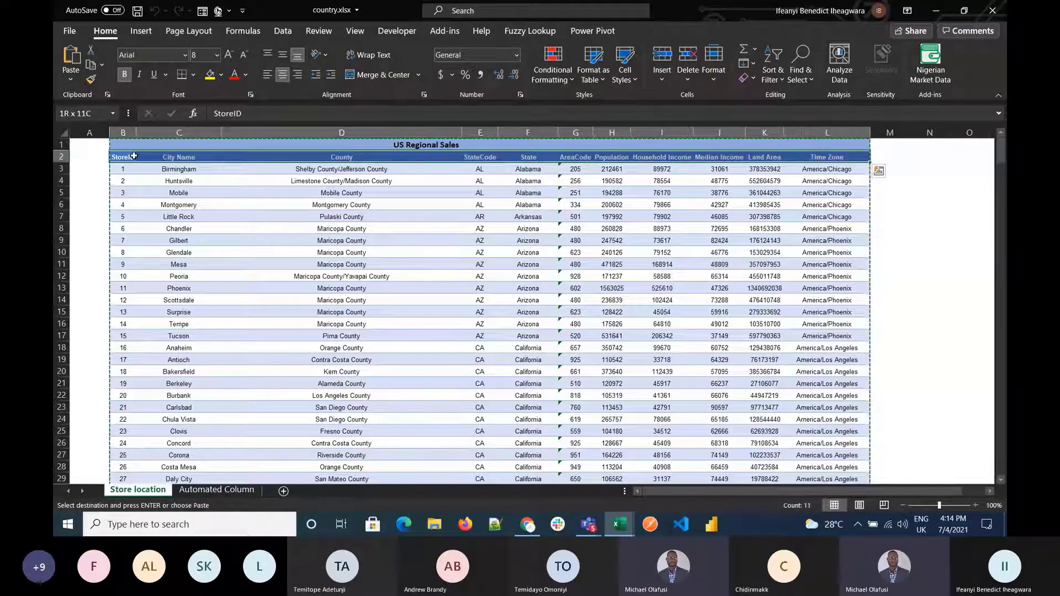
key("shift+Down")
key("shift+Down")
key("shift+Down")
key("shift+Down")
key("shift+Down")
key("shift+Down")
key("shift+Down")
key("shift+Down")
key("shift+Down")
key("shift+Down")
key("shift+Down")
key("shift+Down")
key("shift+Down")
key("shift+Down")
key("shift+Down")
key("shift+Down")
key("shift+Down")
key("shift+Down")
key("shift+Down")
key("shift+Down")
key("shift+Down")
key("shift+Down")
key("shift+Down")
key("shift+Down")
key("shift+Down")
key("shift+Down")
key("shift+Down")
key("shift+Down")
key("shift+Down")
key("shift+Down")
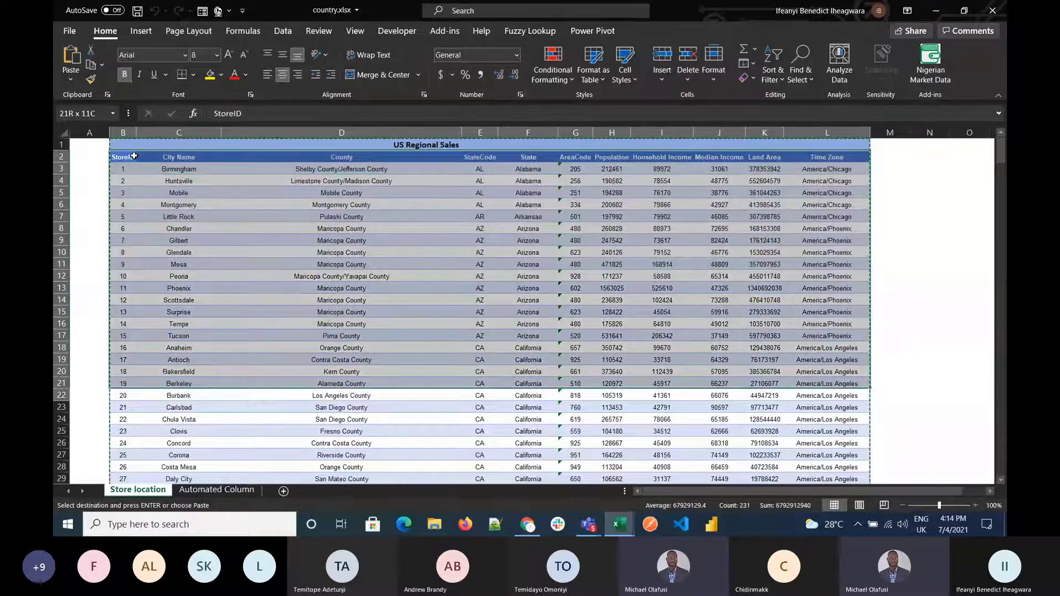
key("ctrl+shift+Down")
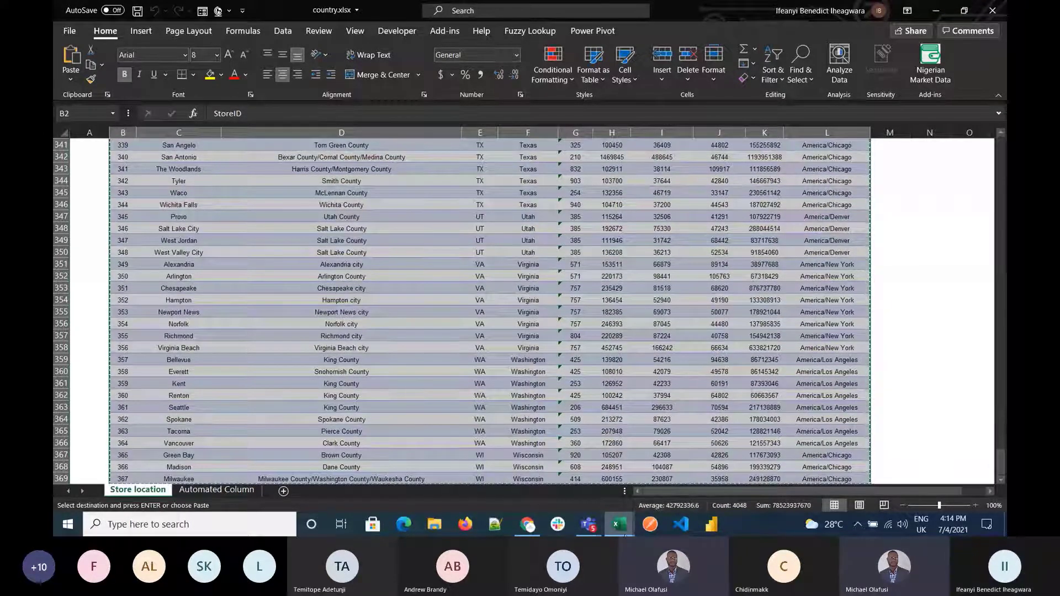
Step: Paste the copied store table into Book1's Sheet1 starting at cell B2
mouse_move(624, 534)
left_click(552, 473)
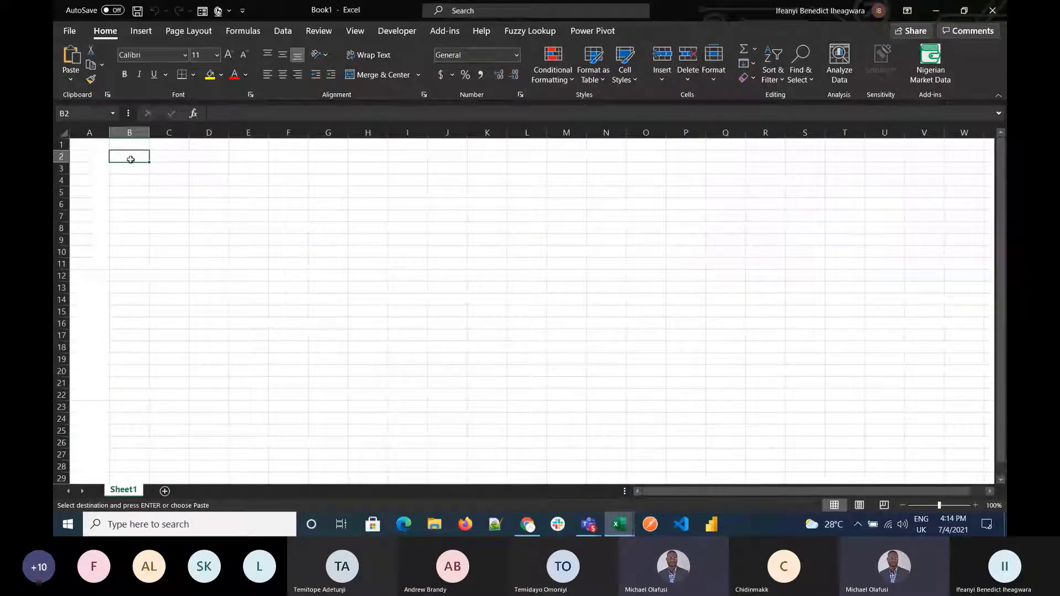
key("ctrl+v")
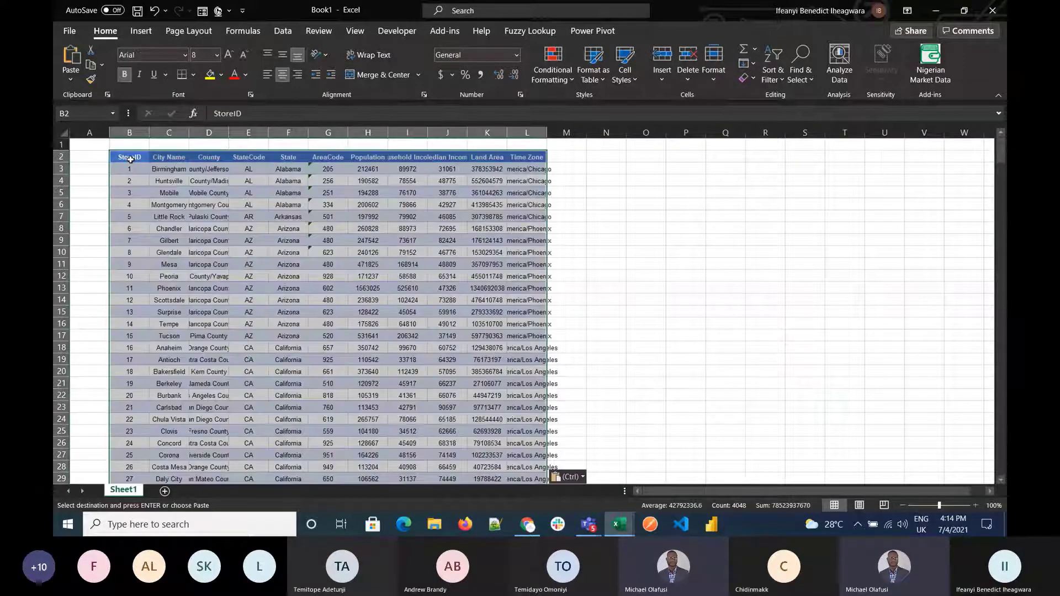
Step: Close the country.xlsx workbook without keeping its large clipboard contents
mouse_move(621, 523)
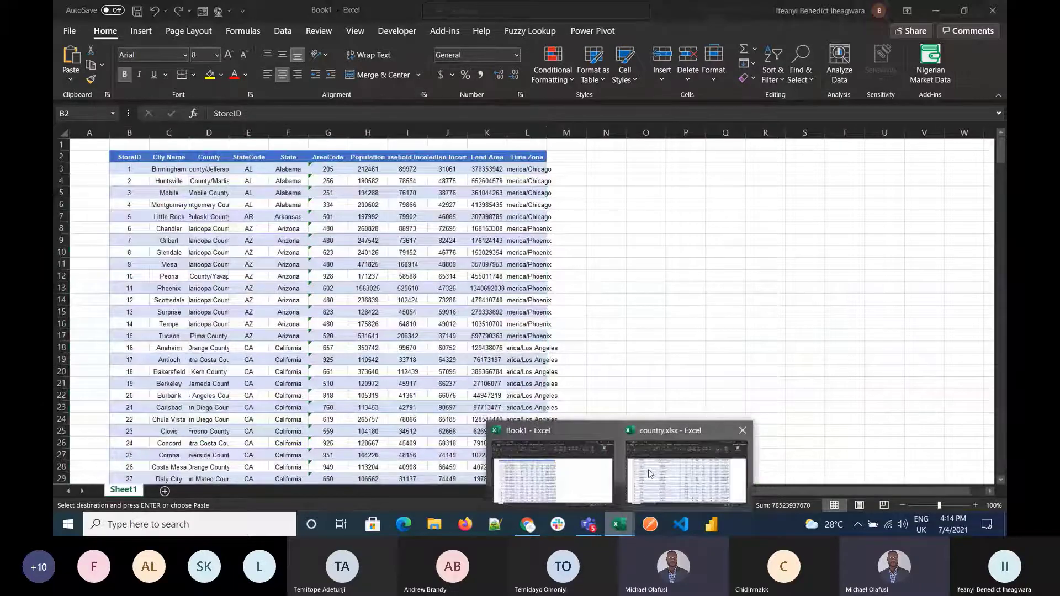
left_click(687, 472)
left_click(993, 11)
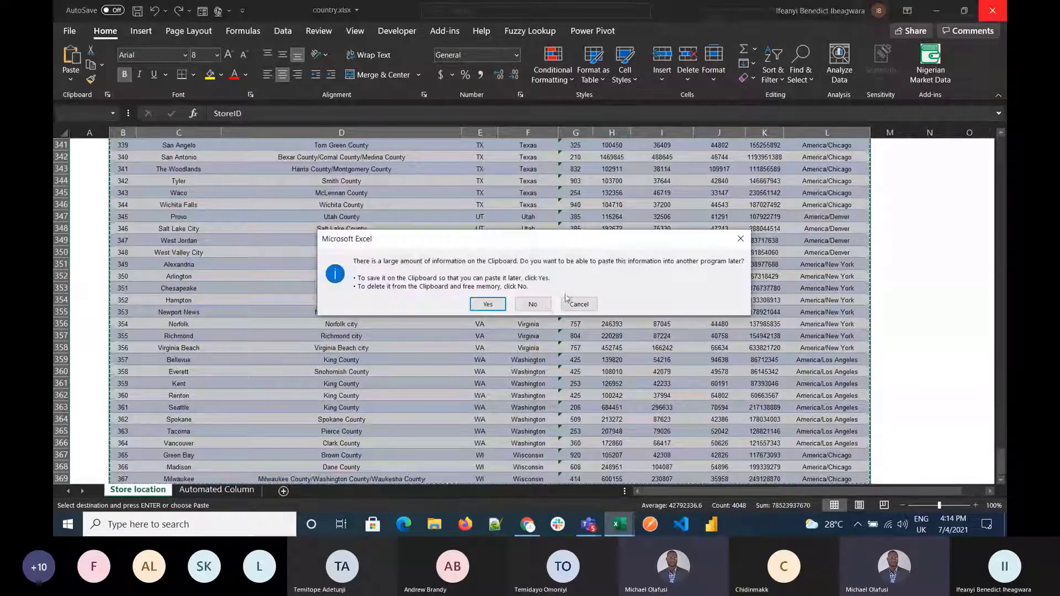
left_click(534, 306)
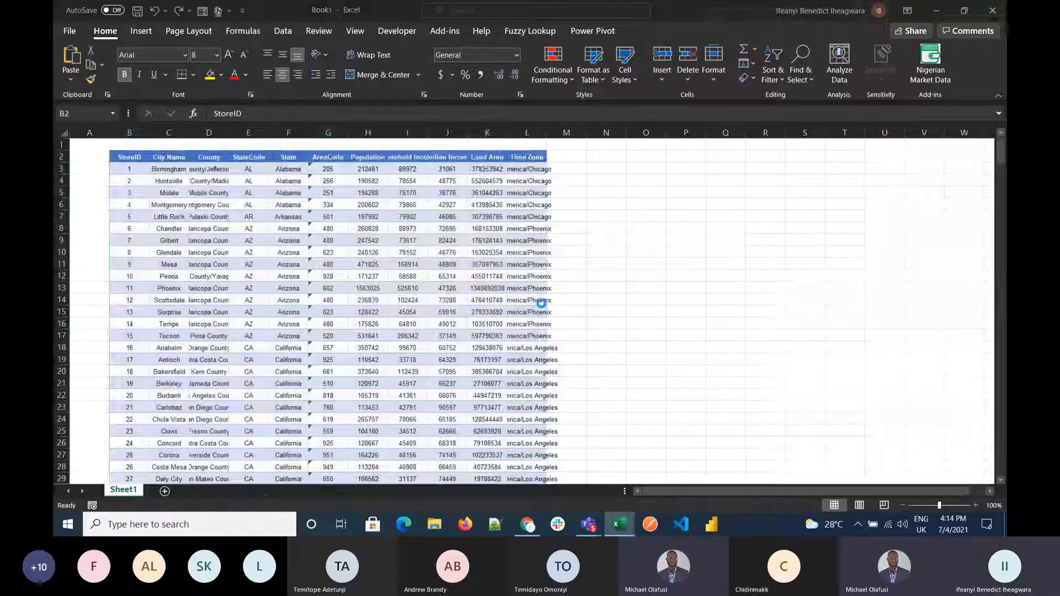
Step: AutoFit all column widths on Sheet1, and narrow the County column to less than half its fitted width
double_click(148, 133)
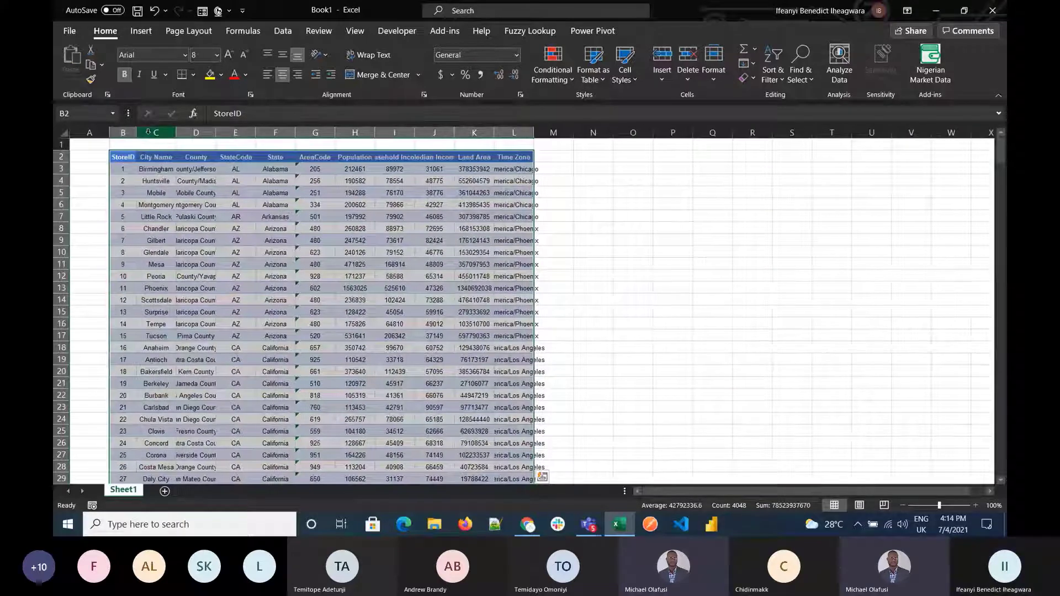
left_click(64, 134)
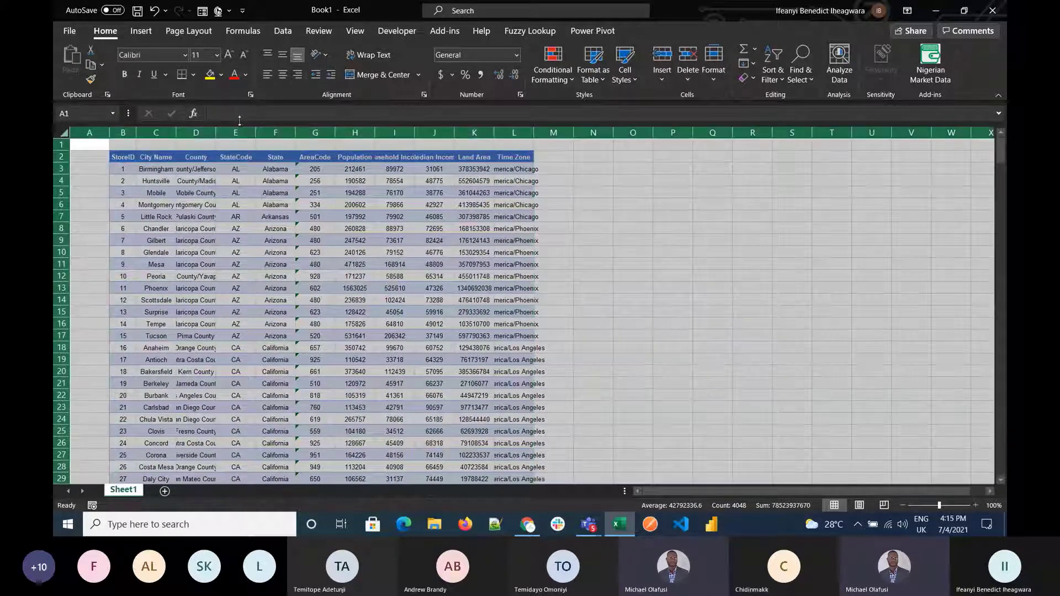
double_click(137, 133)
left_click(389, 229)
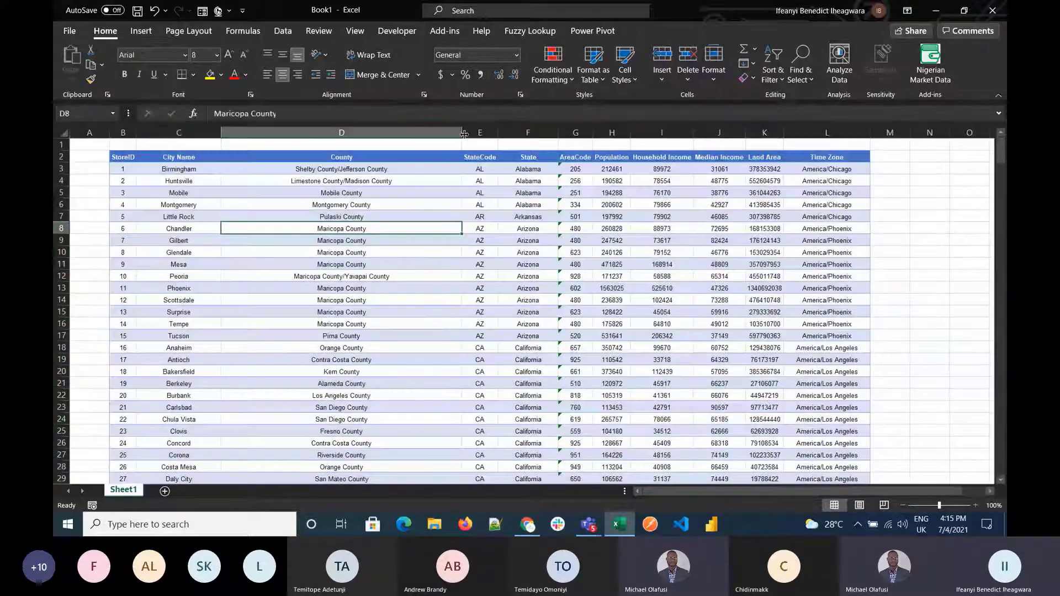
left_click_drag(463, 134, 324, 134)
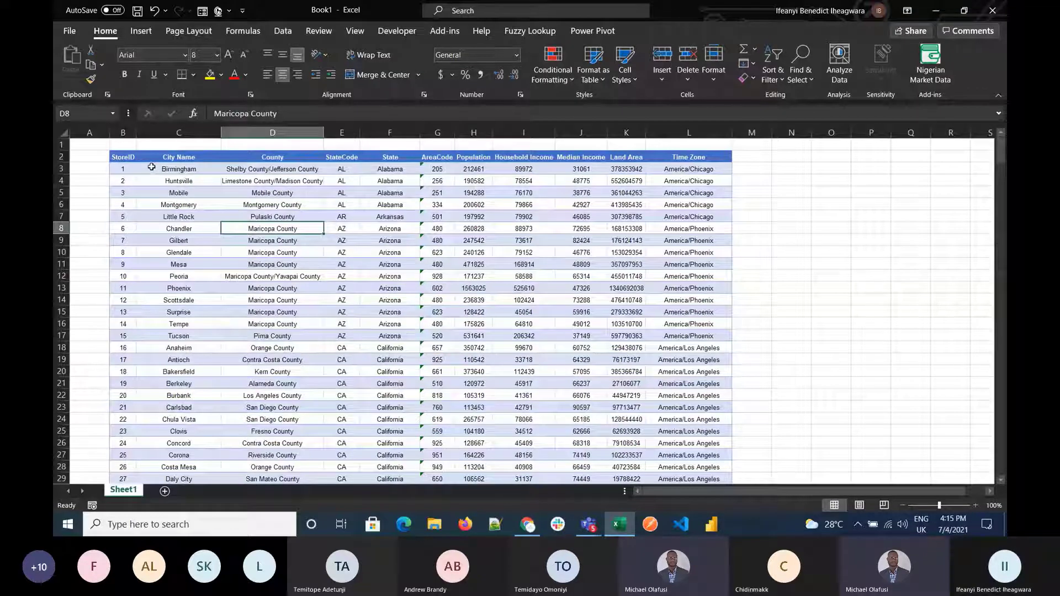
left_click(122, 167)
key("ctrl+shift+Right")
key("shift+Down")
key("shift+Down")
key("shift+Down")
key("shift+Down")
key("shift+Down")
key("shift+Down")
key("shift+Down")
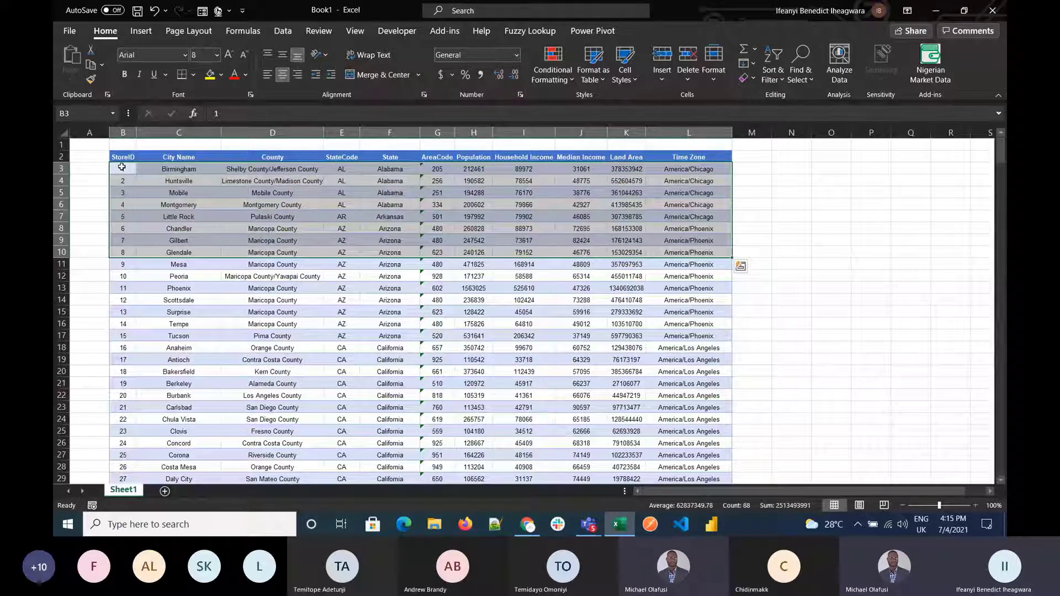
Step: Left-align the whole store table, from the StoreID header in B2 through Time Zone in L369, without merging any cells
left_click_drag(117, 156, 176, 157)
key("shift+Right")
key("shift+Right")
key("shift+Right")
key("shift+Right")
key("shift+Right")
key("shift+Right")
key("shift+Right")
key("shift+Right")
key("shift+Right")
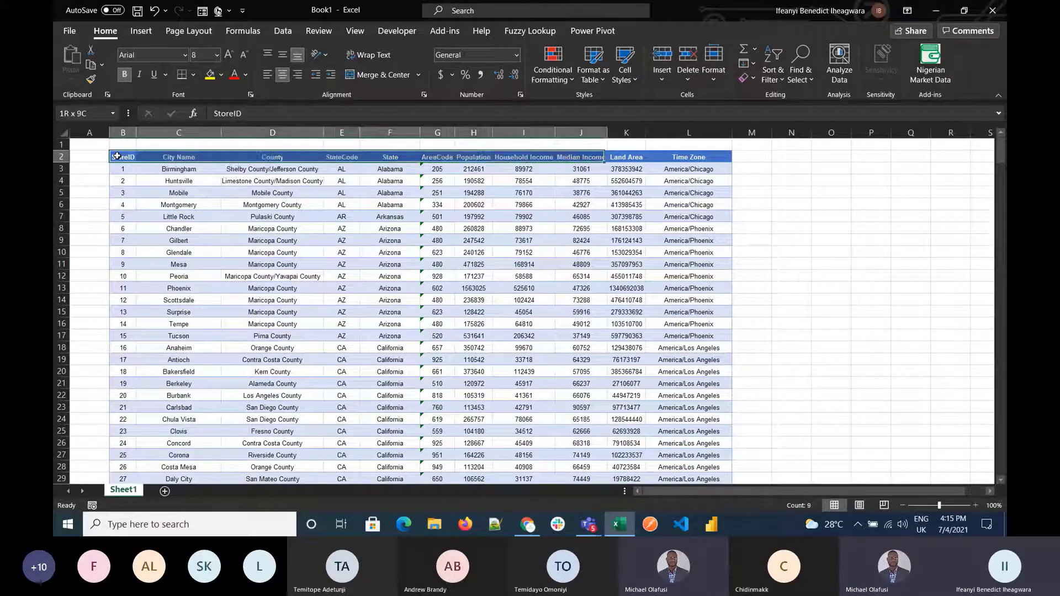
key("shift+Down")
key("shift+Down")
key("shift+Down")
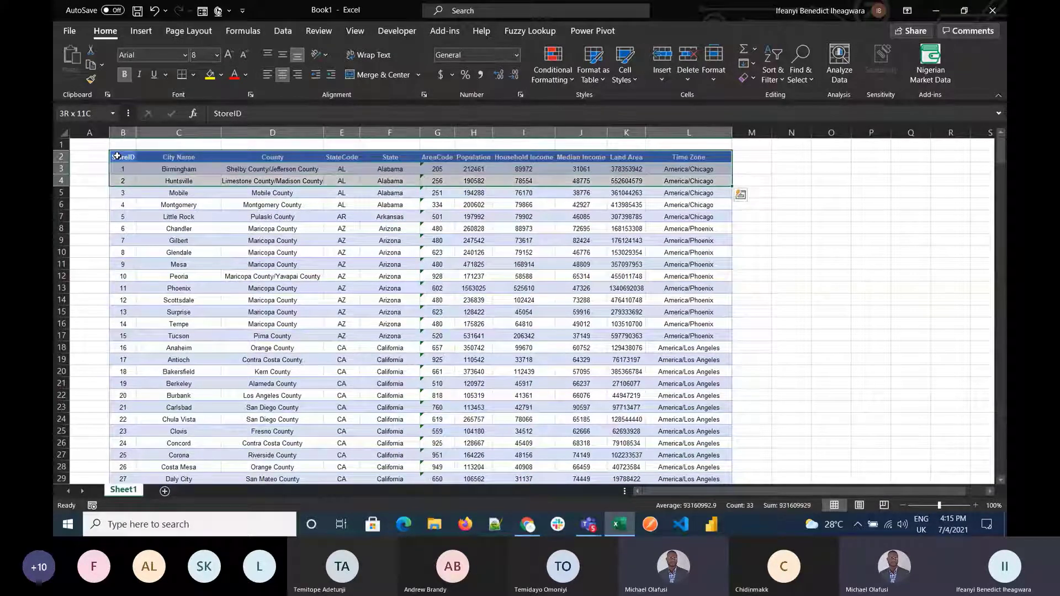
key("ctrl+shift+Down")
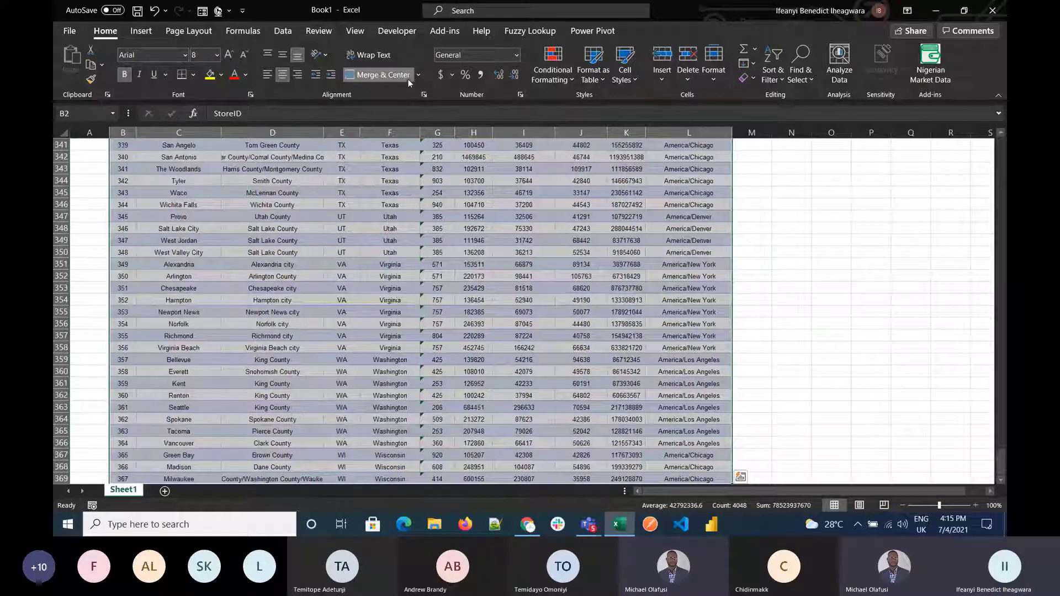
left_click(408, 78)
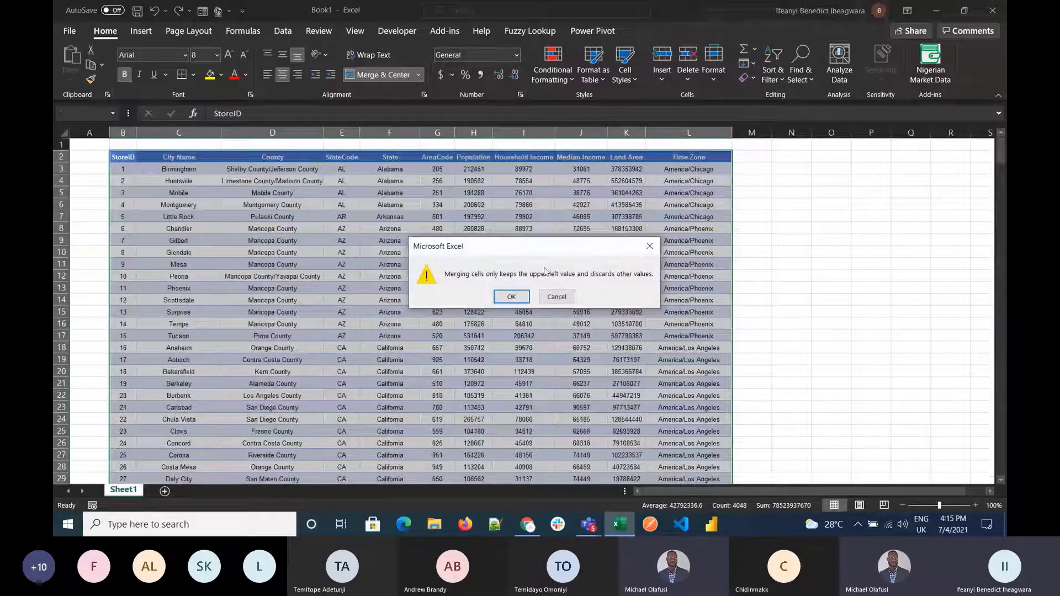
key("Escape")
left_click(267, 74)
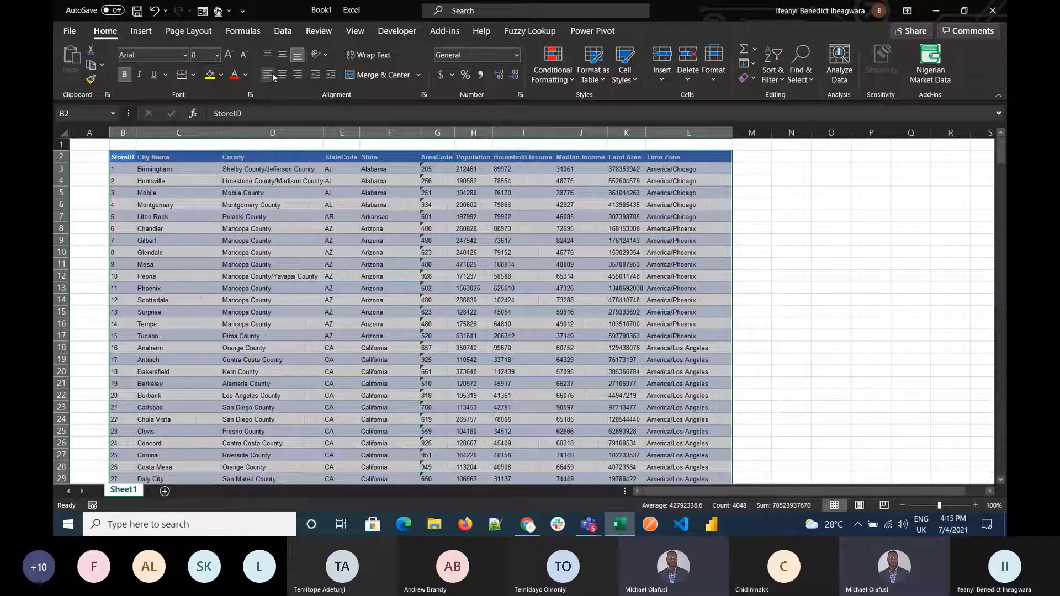
left_click(375, 254)
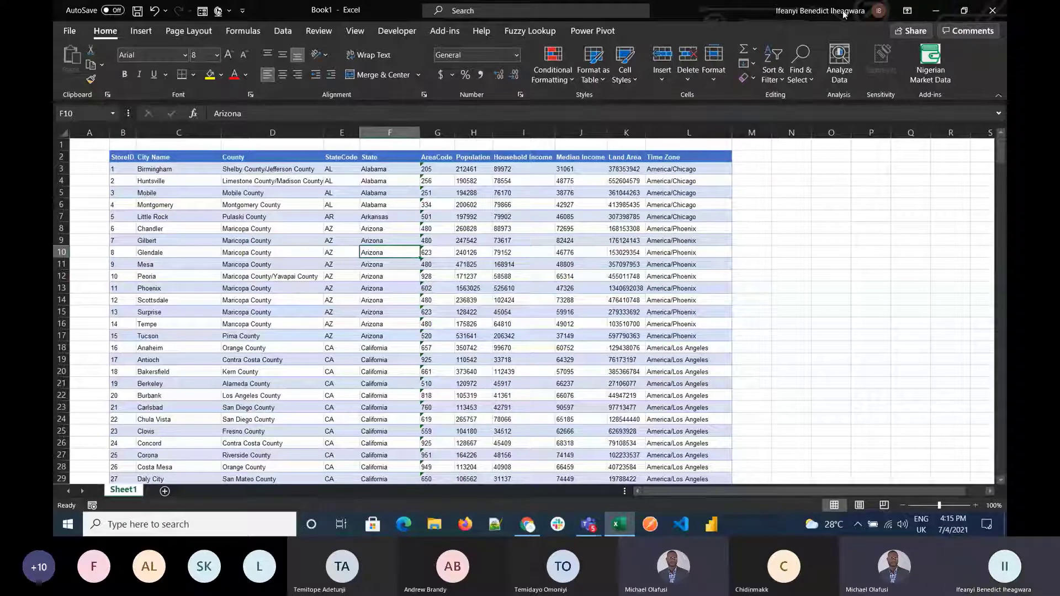
Step: Try to save the new workbook under the name PowerQuerycolumns
left_click(137, 10)
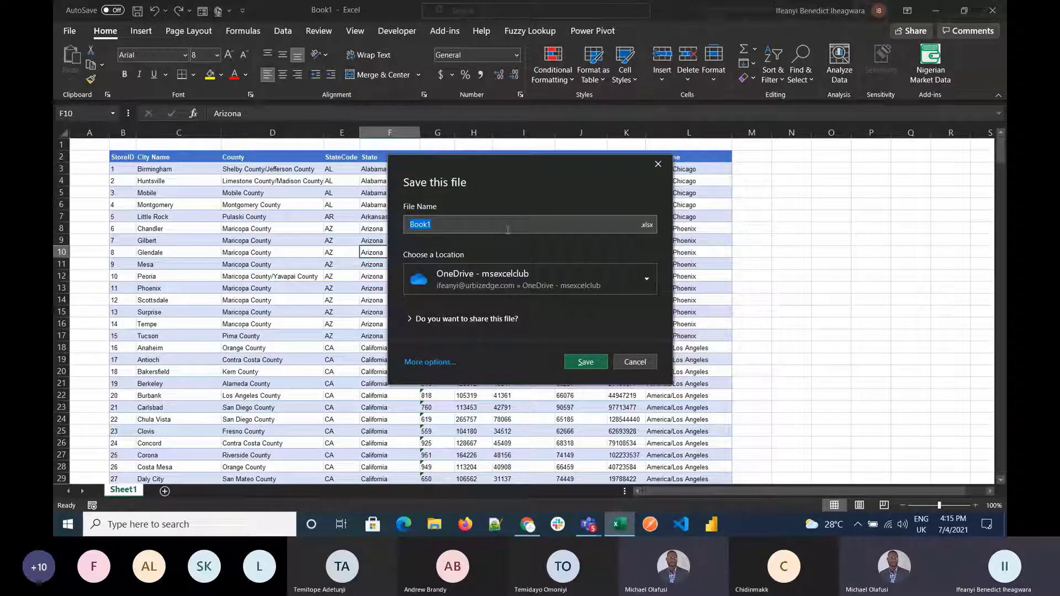
type("Bo")
key("BackSpace")
type("Powe")
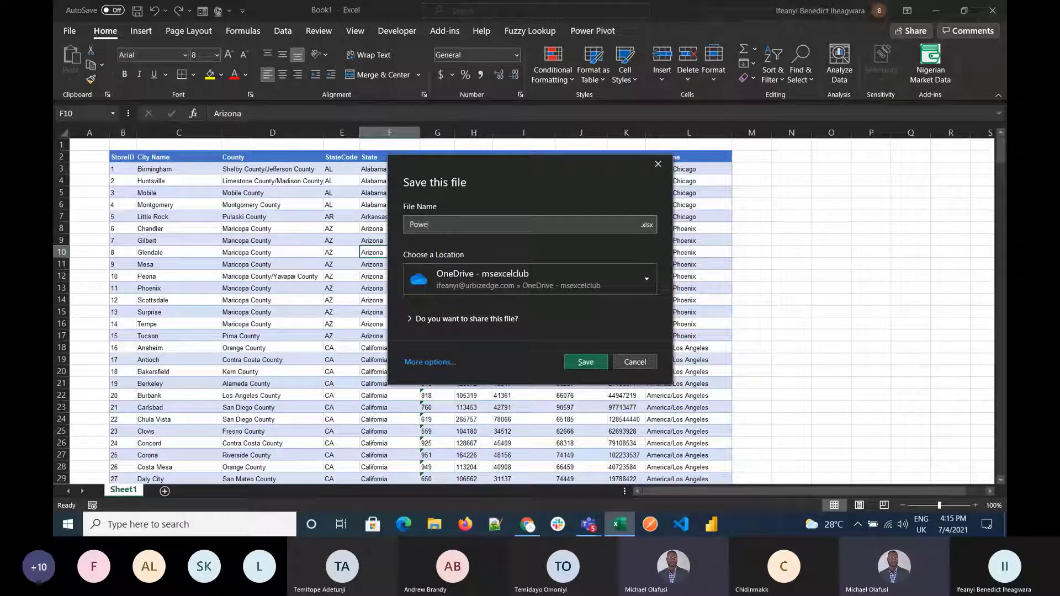
type("rQuerycolumn")
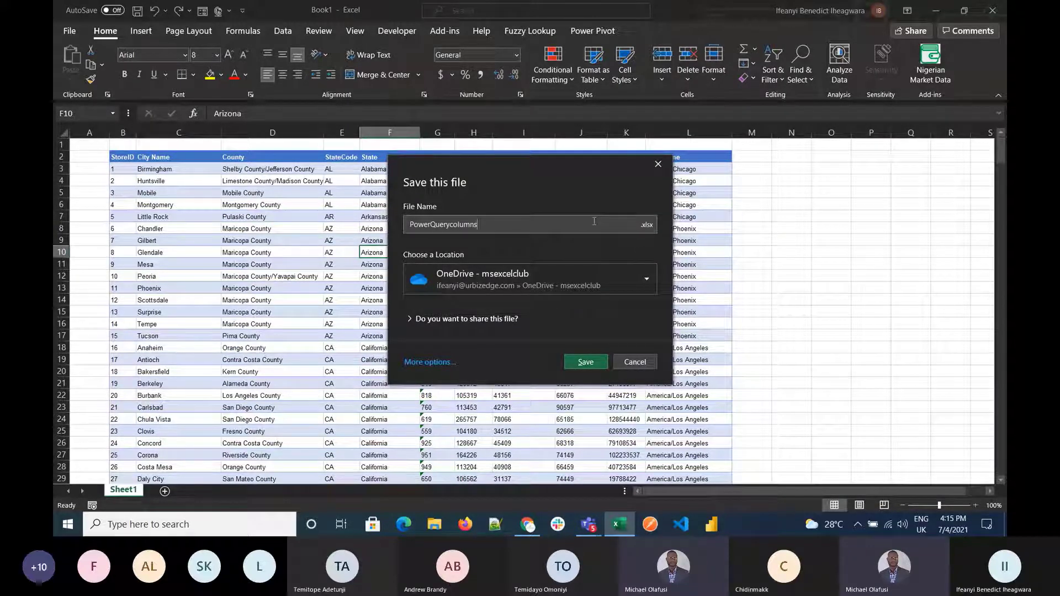
left_click(600, 362)
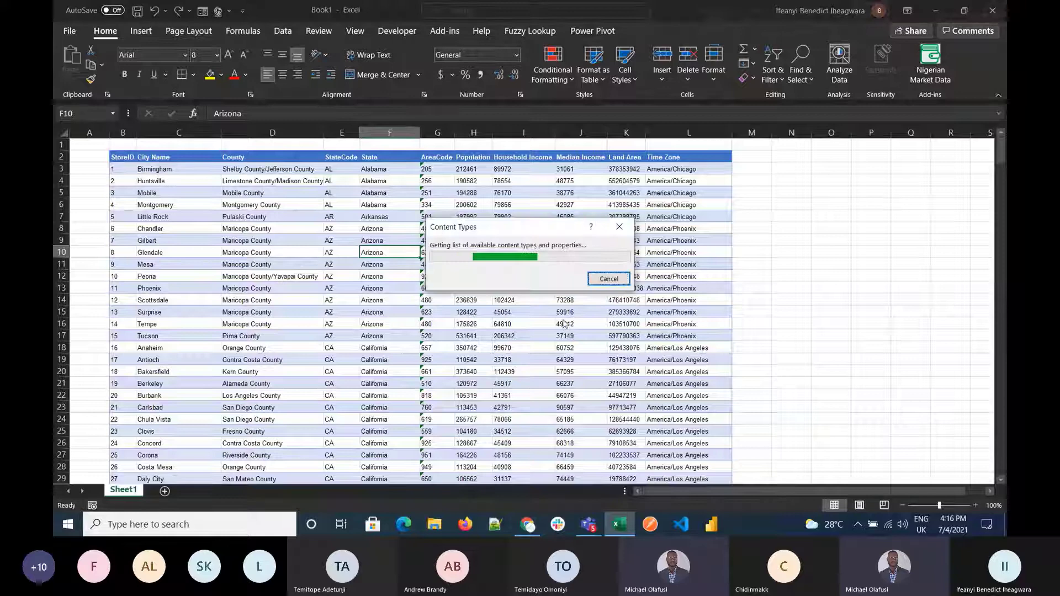
left_click(607, 278)
Step: Save the new workbook to the Desktop under the name Powerquerycolumns
key("ctrl+s")
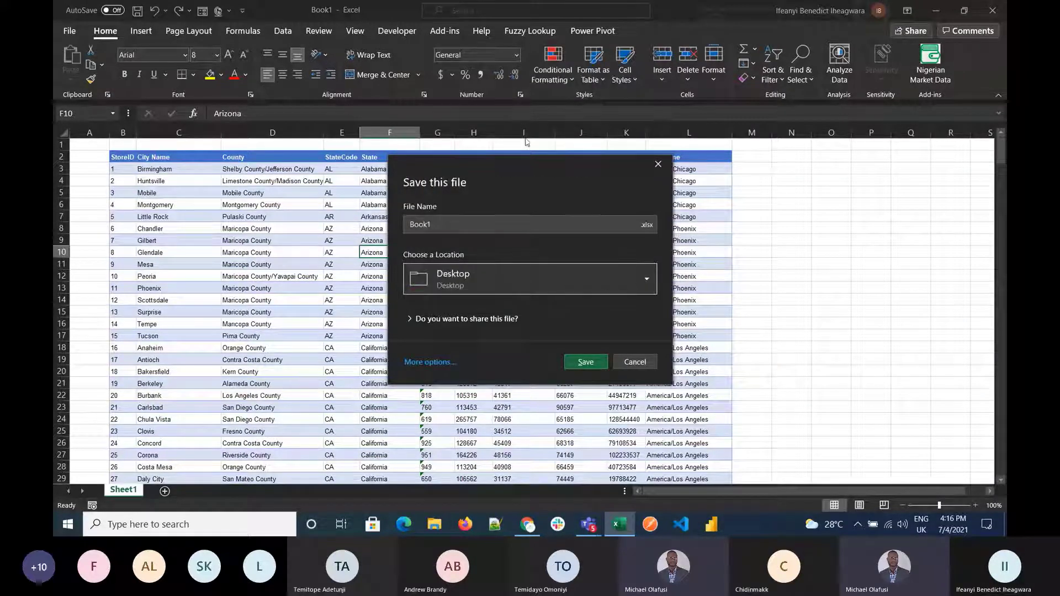
left_click(501, 229)
key("BackSpace")
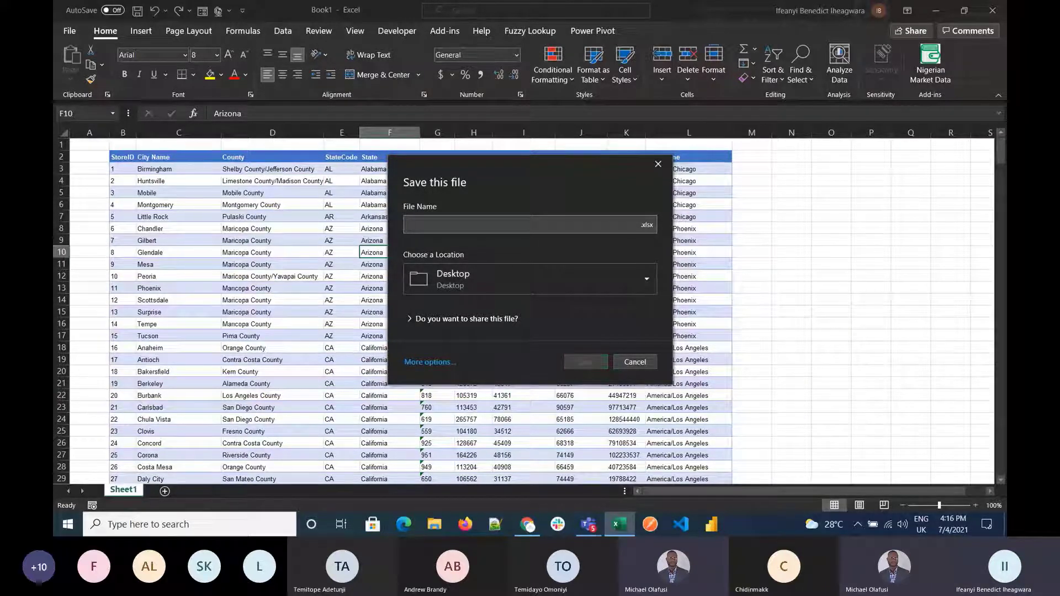
type("Power")
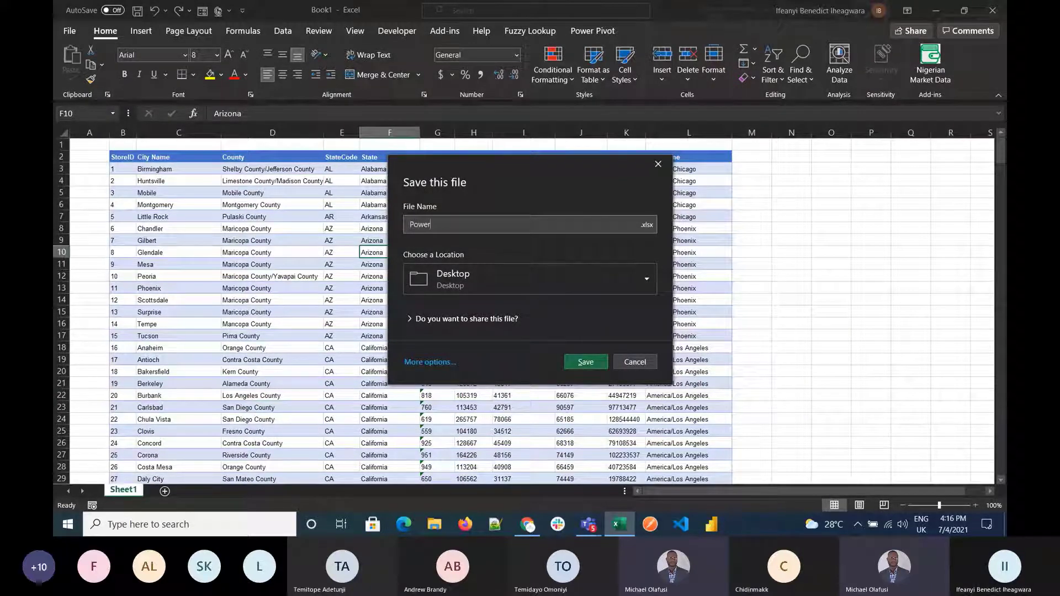
type("qu")
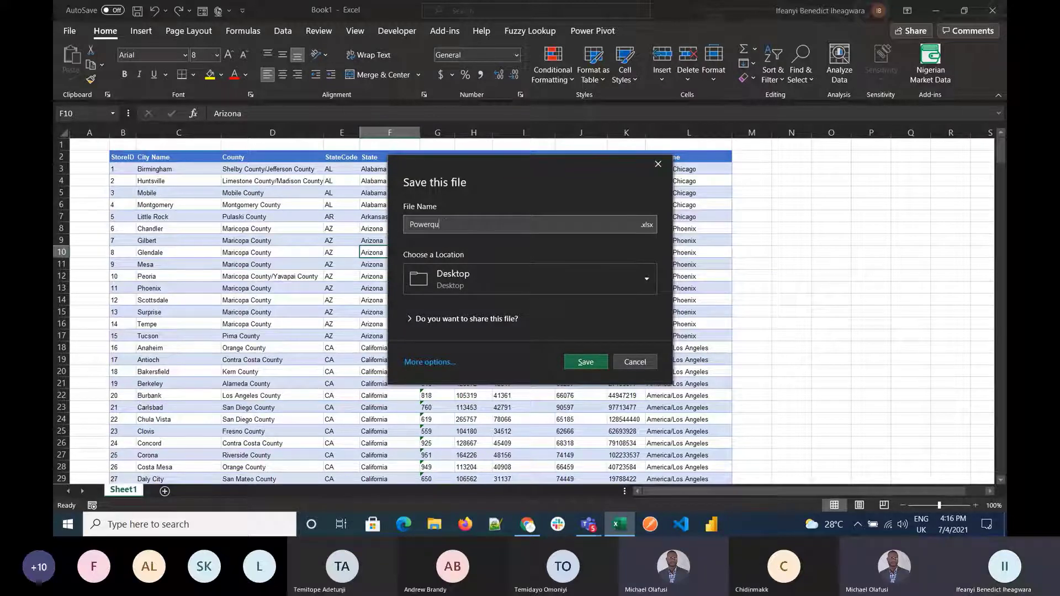
type("ery")
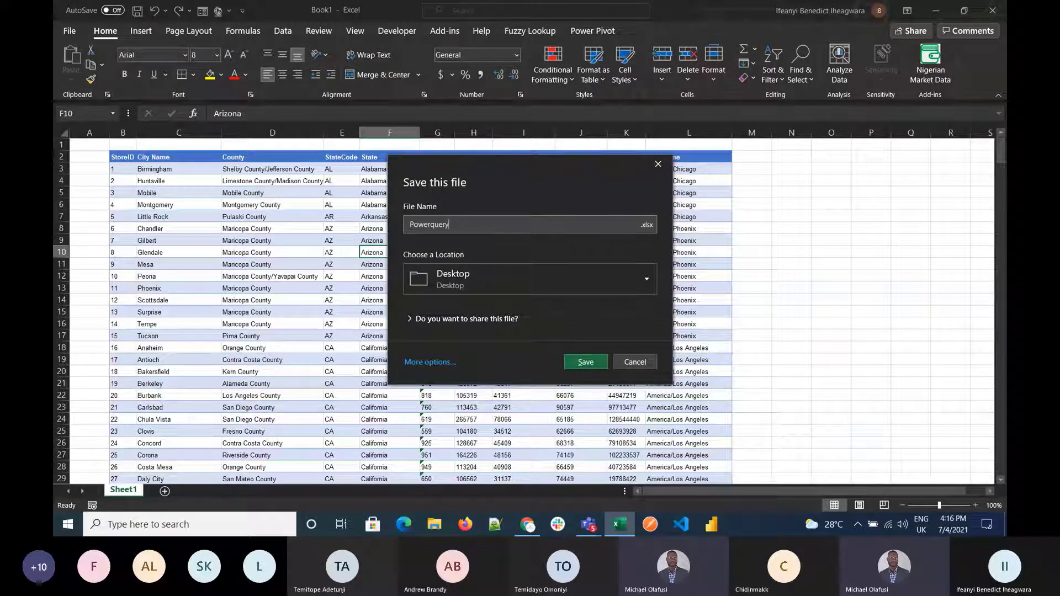
type("columns")
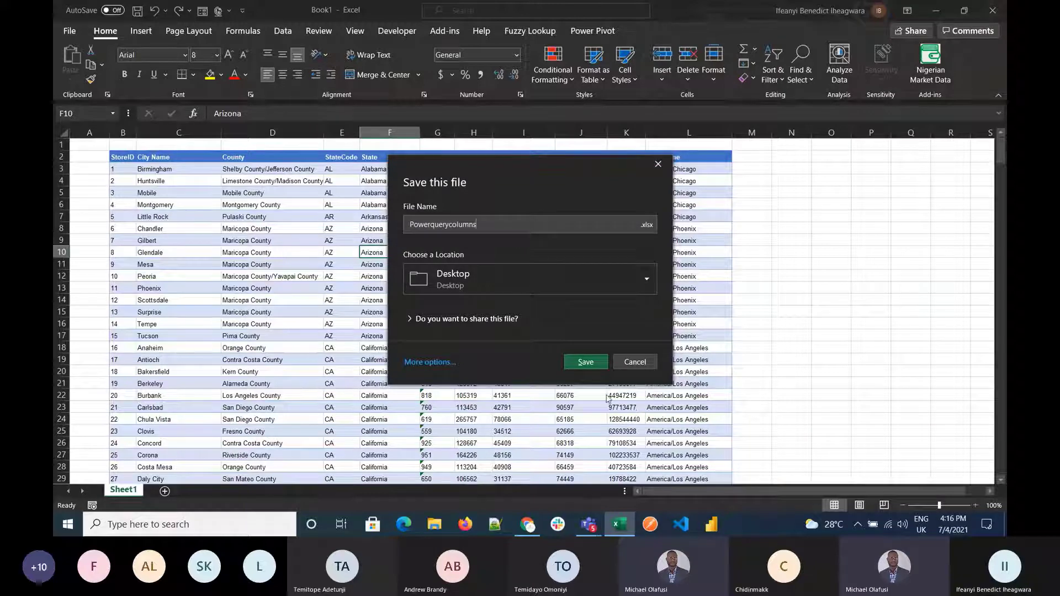
left_click(566, 367)
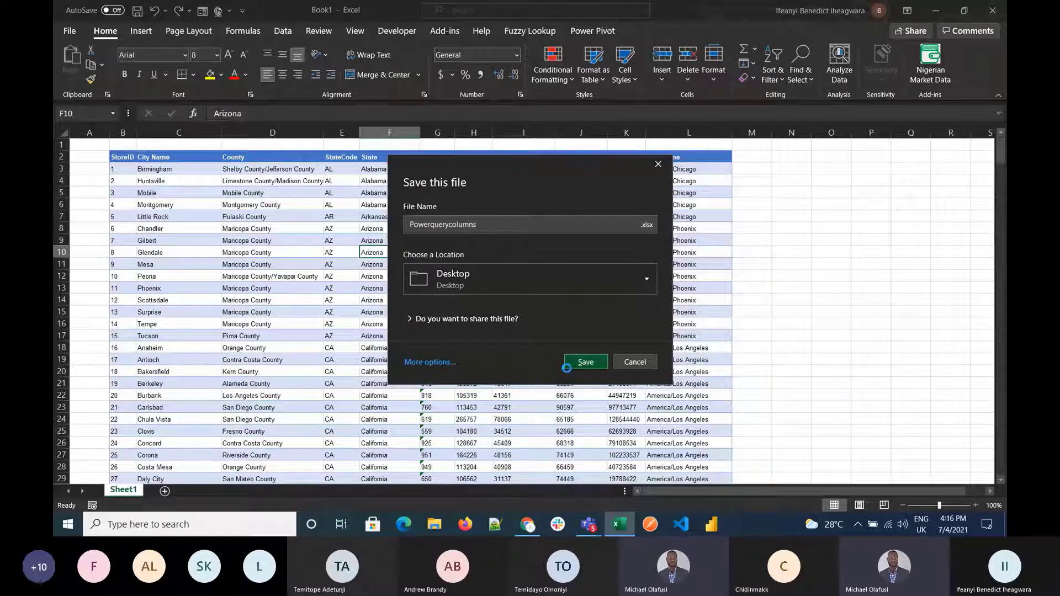
Step: Switch to Chrome, open Gmail in the work account, and close the inbox of the default account
key("alt+Tab")
left_click(223, 12)
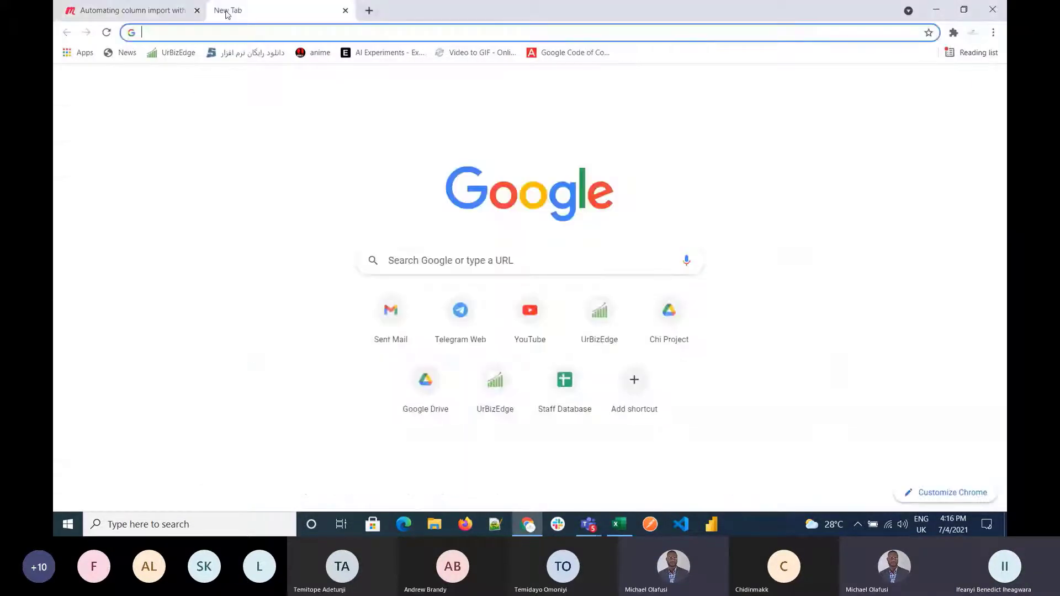
type("gmail")
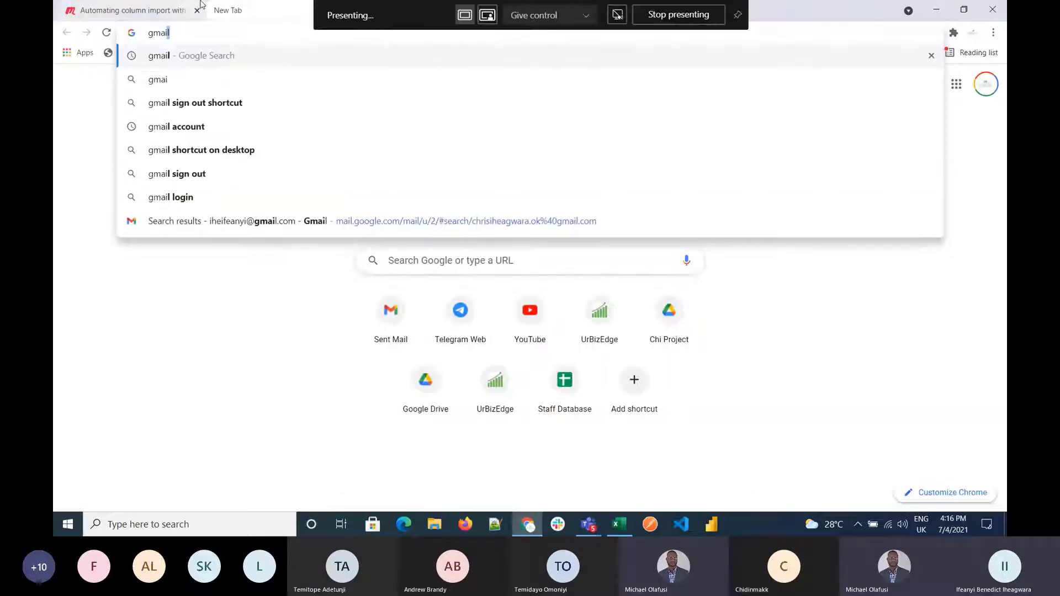
key("Return")
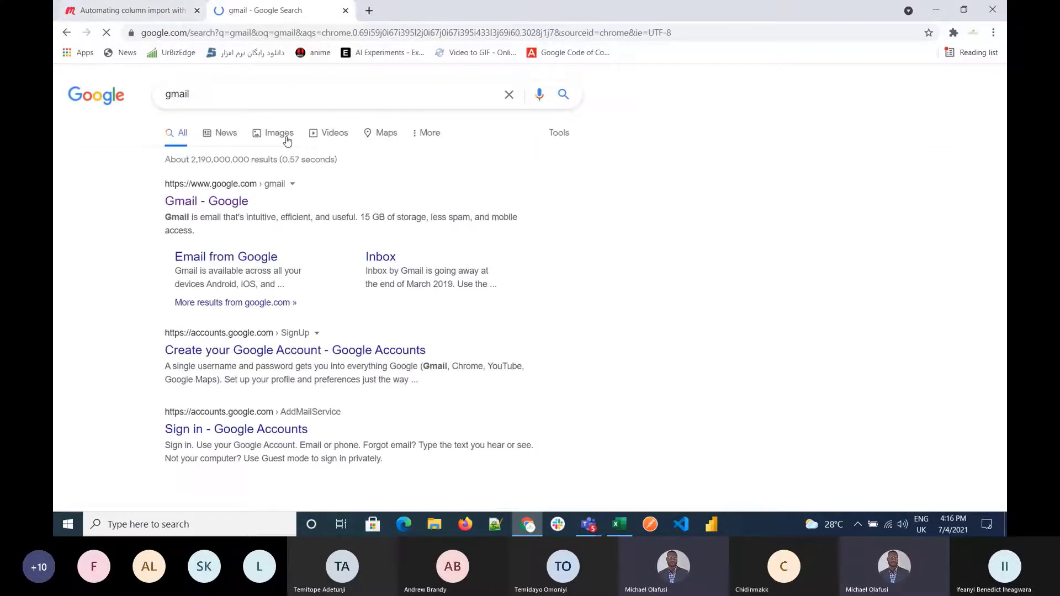
left_click(236, 201)
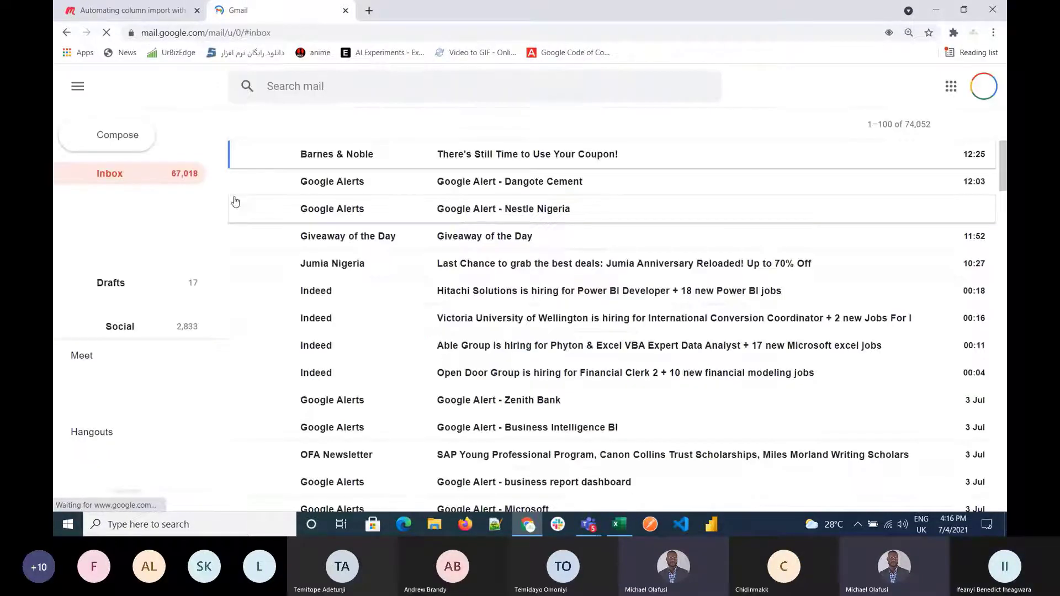
left_click(972, 90)
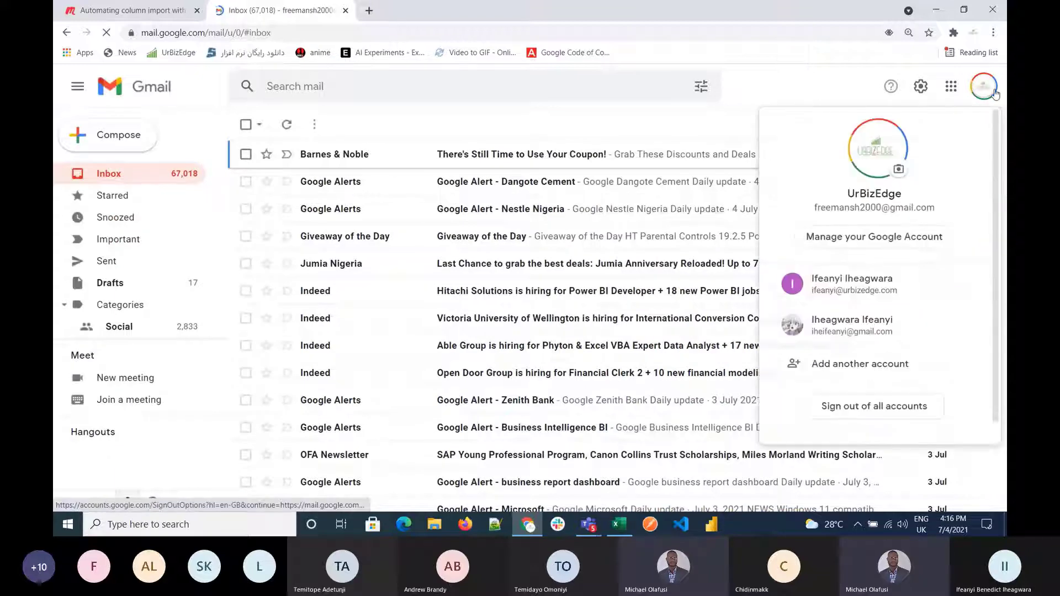
left_click(852, 296)
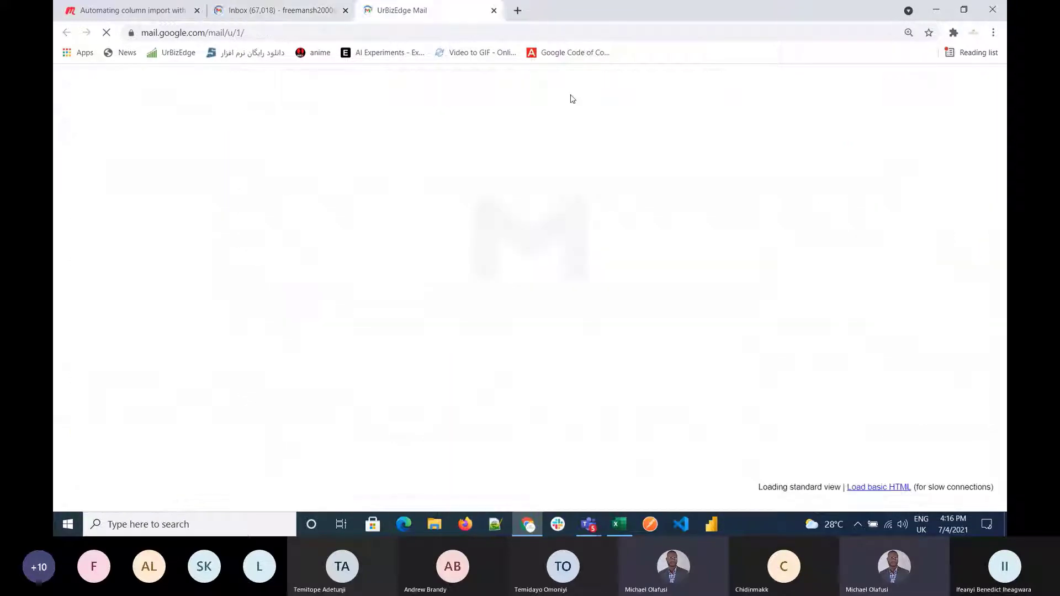
left_click(345, 10)
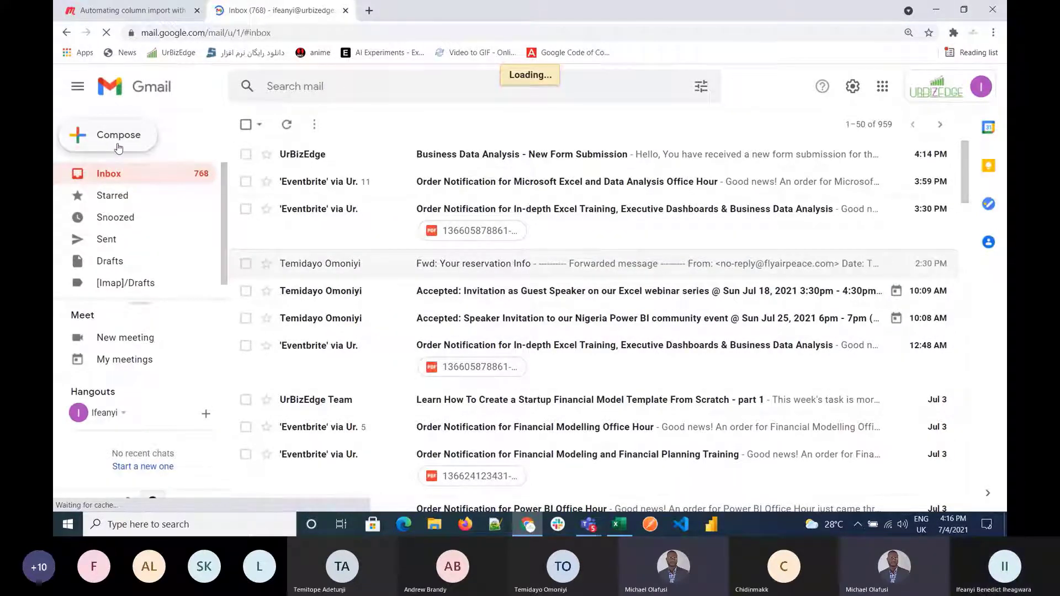
Step: Start a new email and enter the colleague's address as its recipient
key("c")
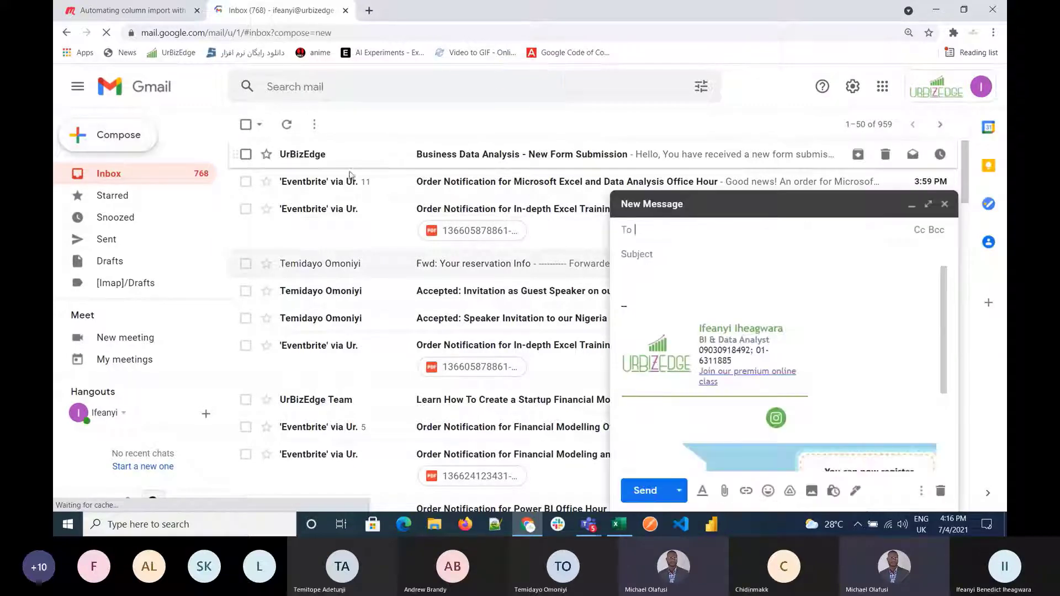
type("mi")
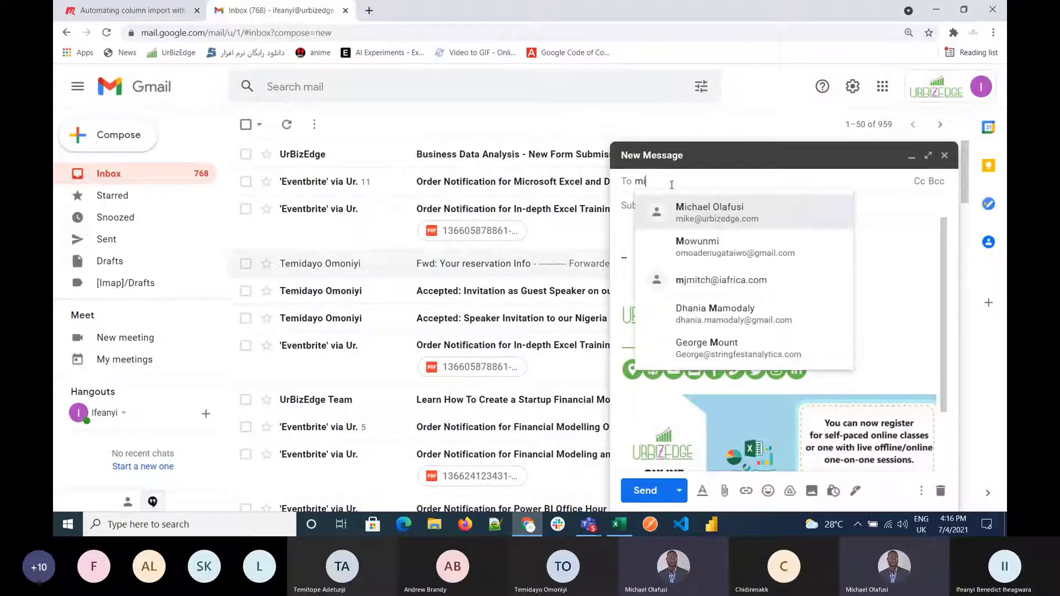
type("ch")
left_click(707, 209)
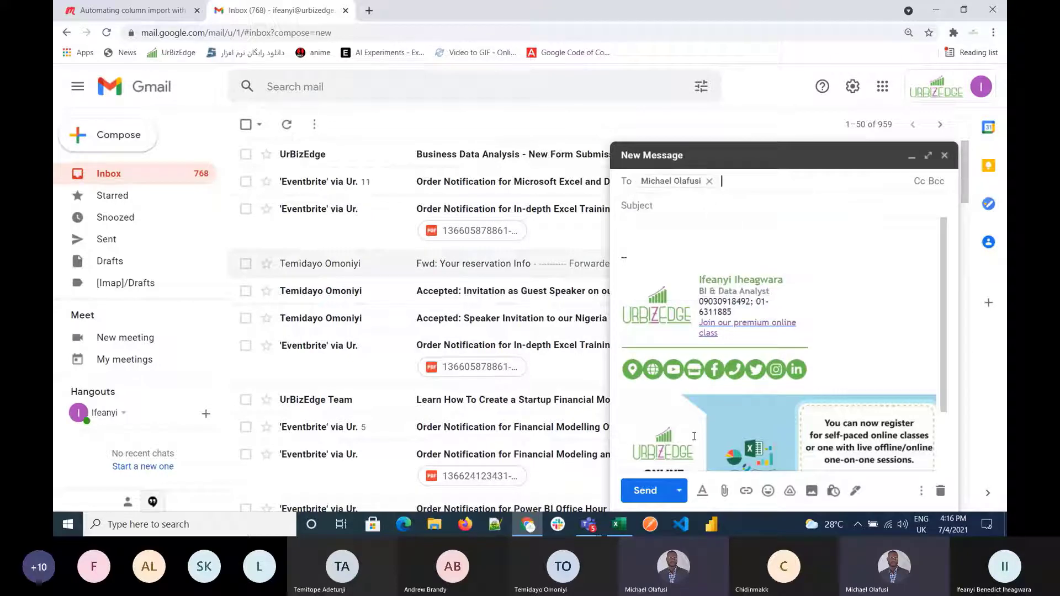
Step: Attach Powerquerycolumns.xlsx from the Desktop to the new email
left_click(723, 491)
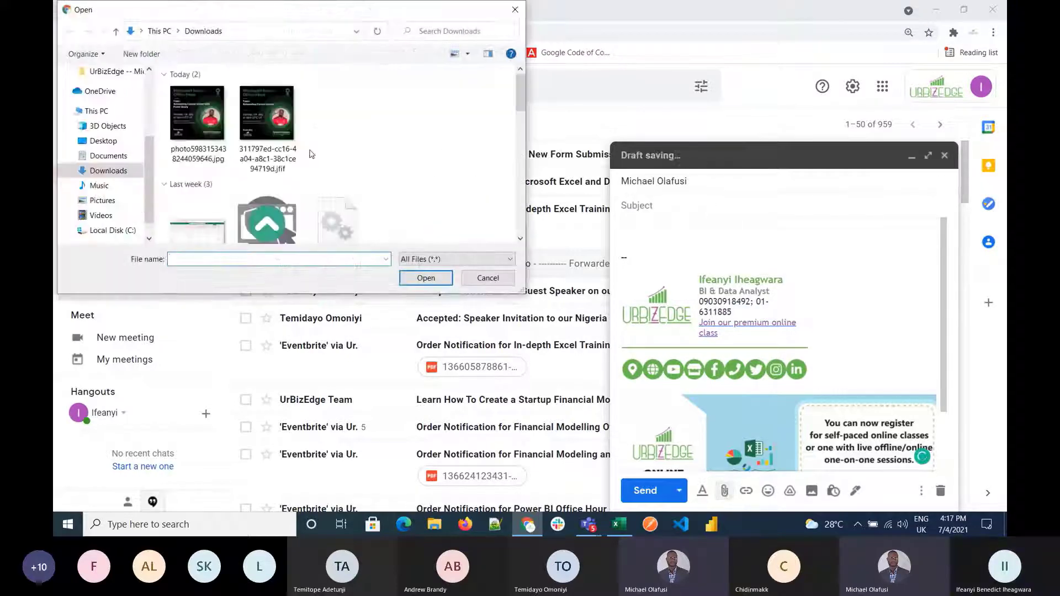
left_click(104, 141)
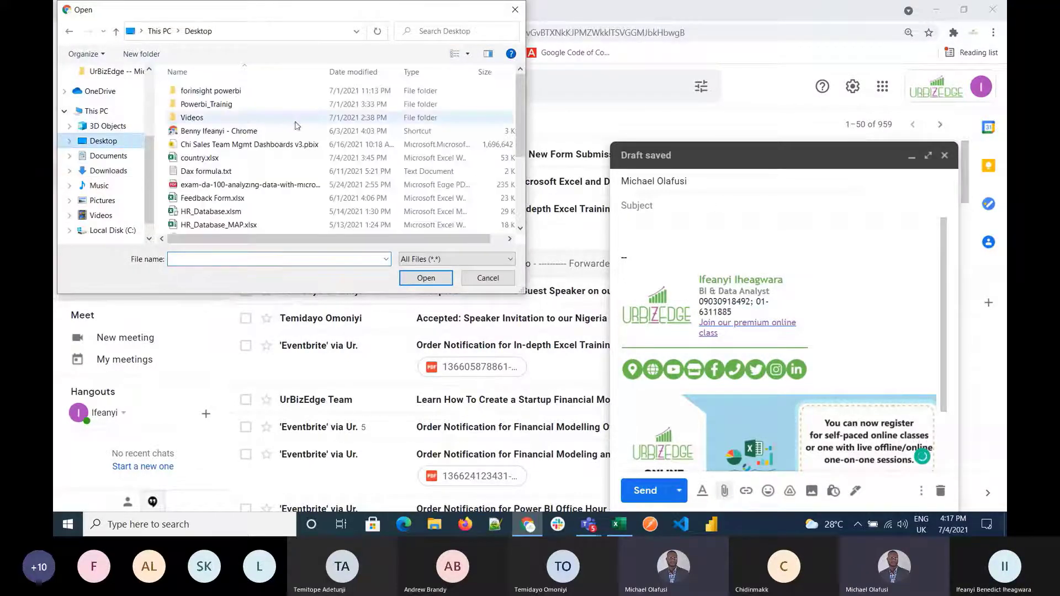
scroll(370, 131, "down", 2)
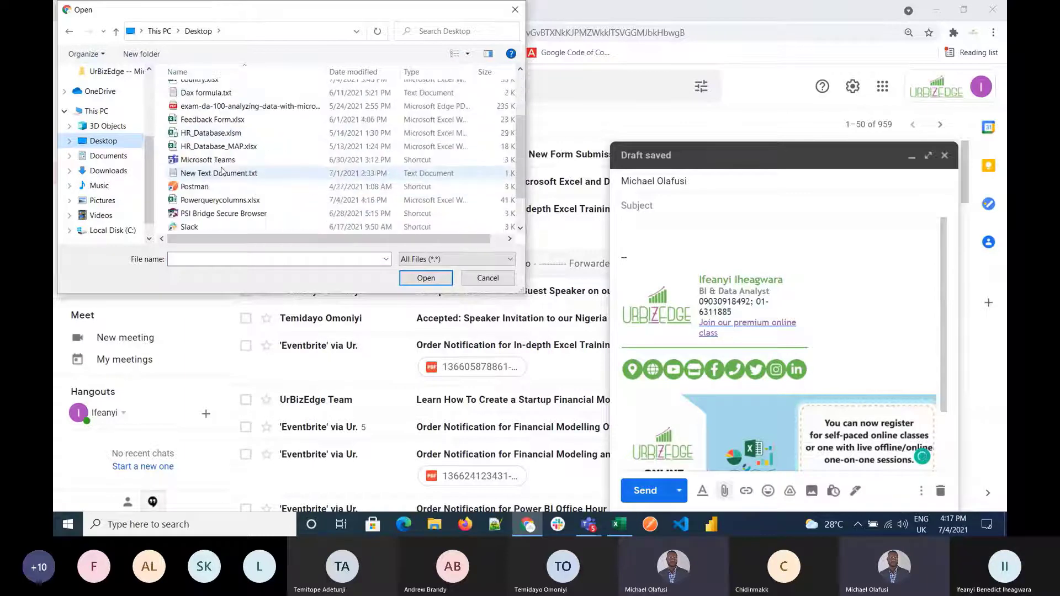
scroll(246, 155, "down", 1)
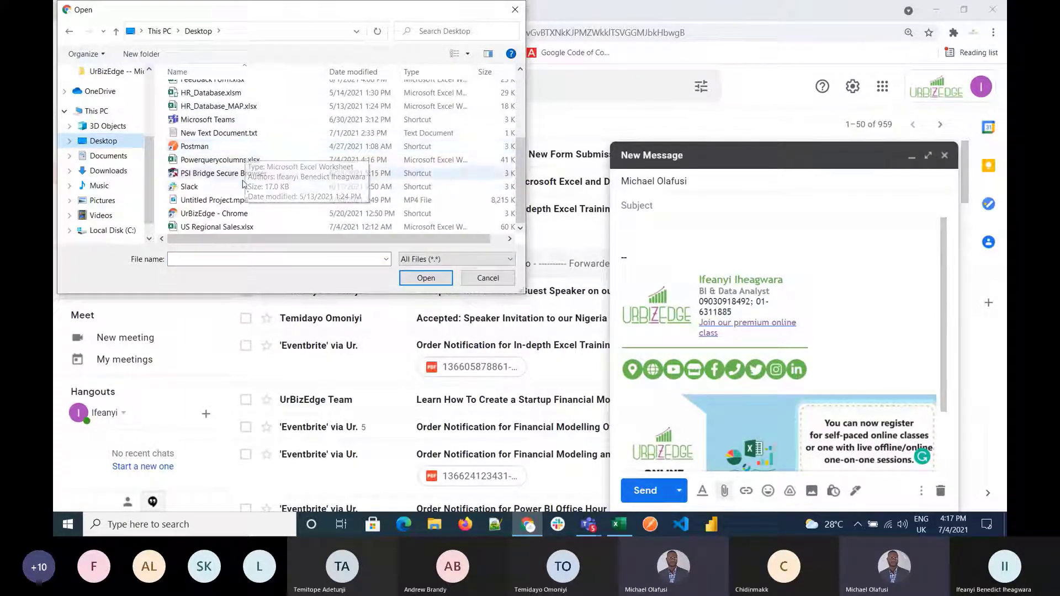
left_click(246, 162)
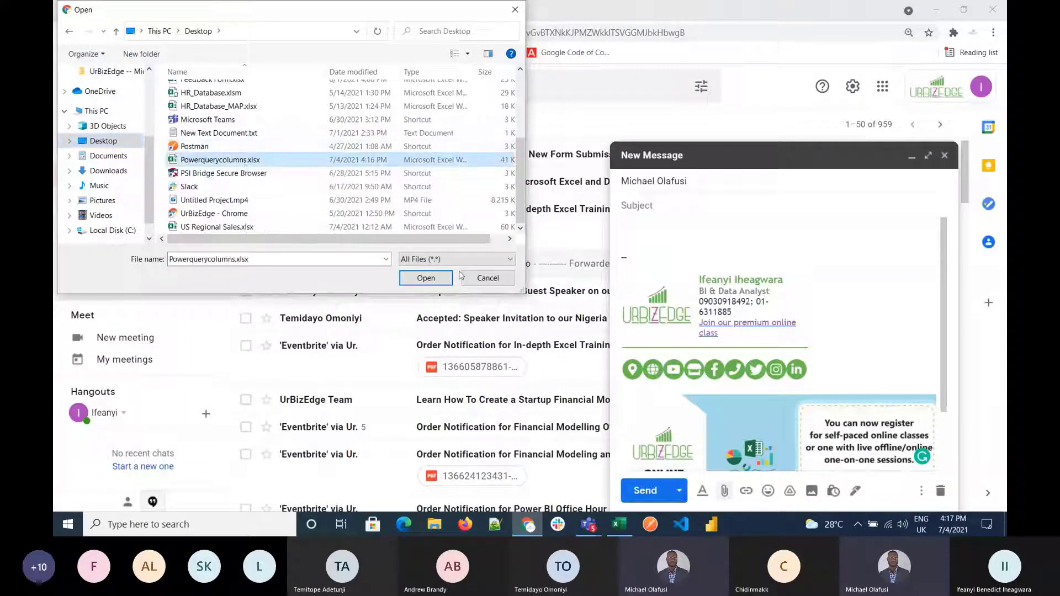
left_click(449, 279)
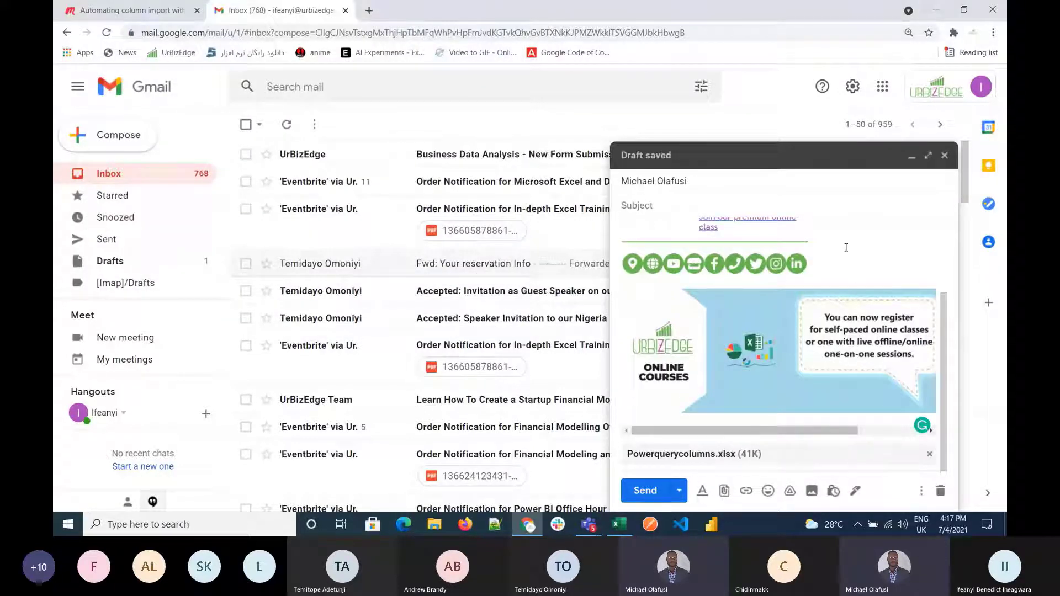
Step: Write "Kindly find attached" in the message body and send the email without a subject
scroll(725, 236, "up", 2)
type("indl")
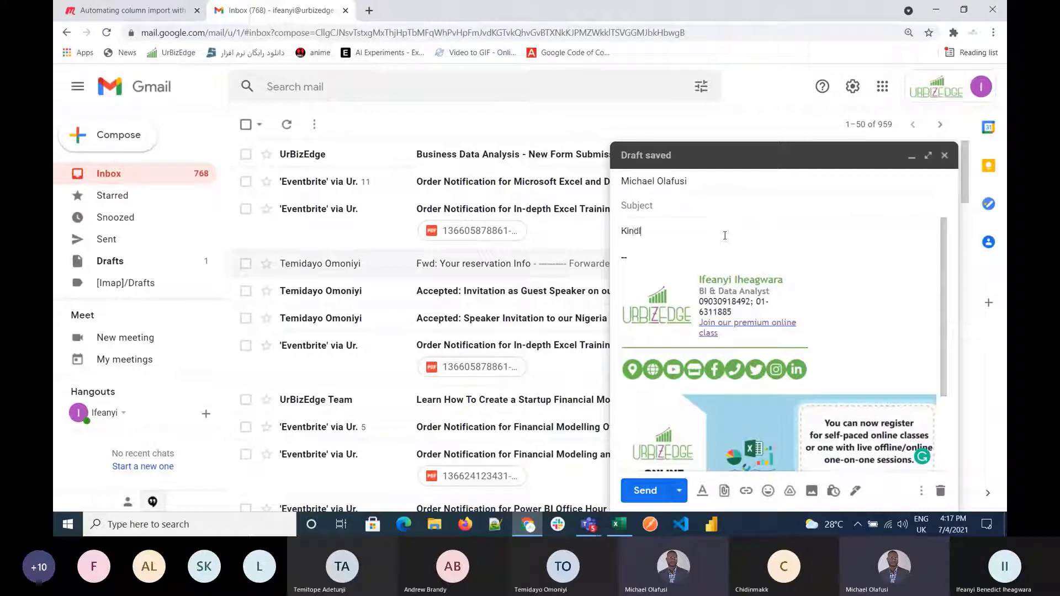
type("y find A")
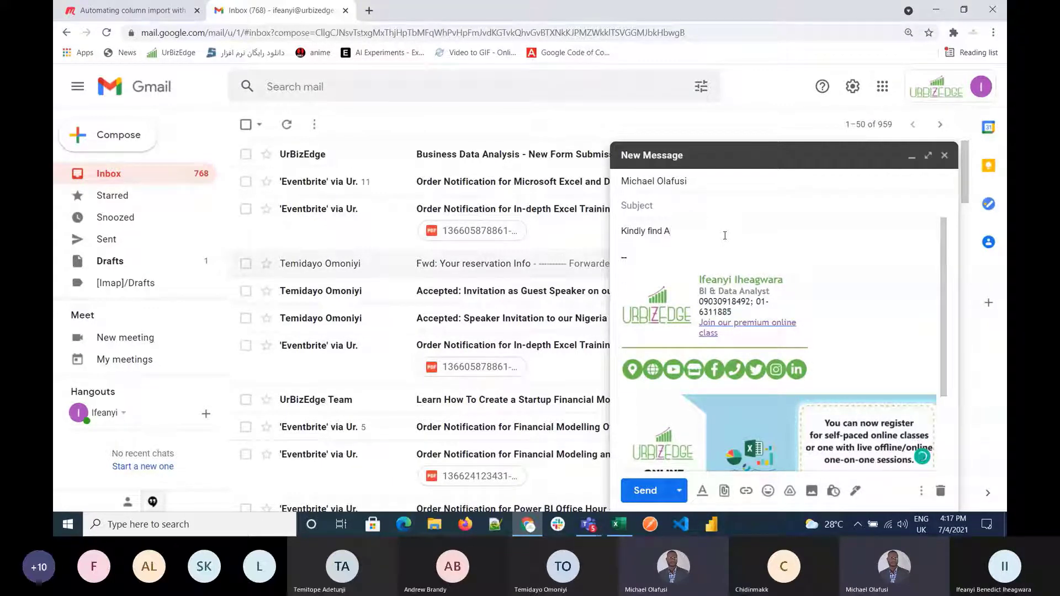
key("BackSpace")
type("a")
key("Tab")
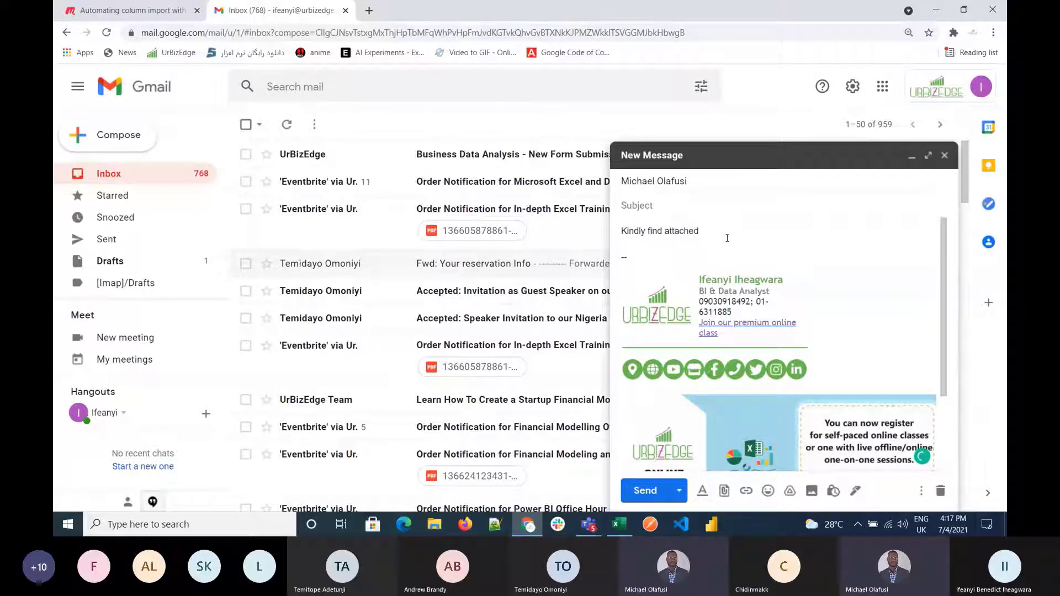
left_click(645, 491)
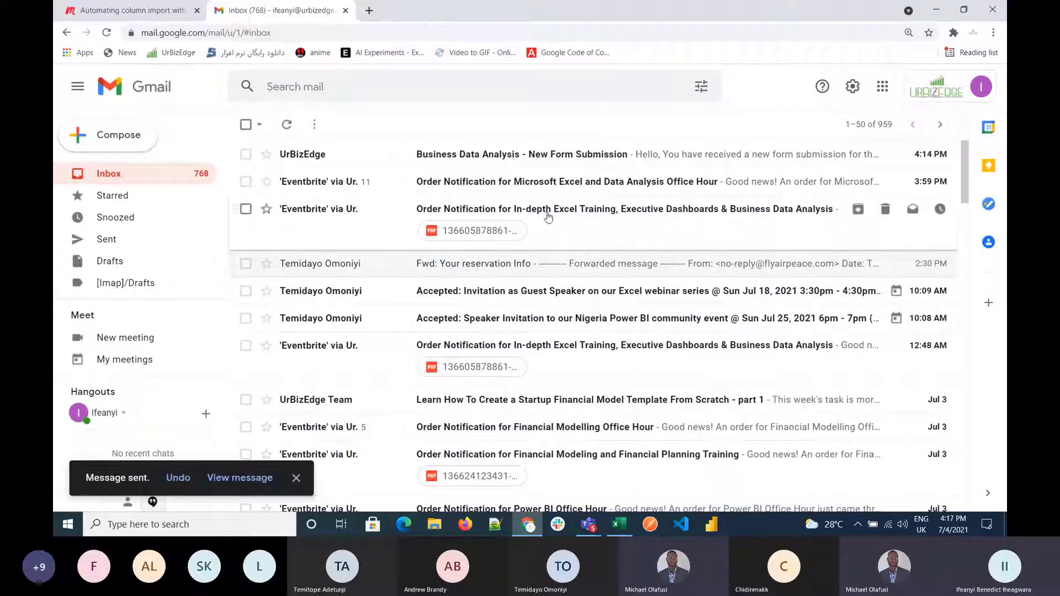
Step: Switch back to Excel and load the store data B2:L369 into Power Query as a table with headers
left_click(619, 530)
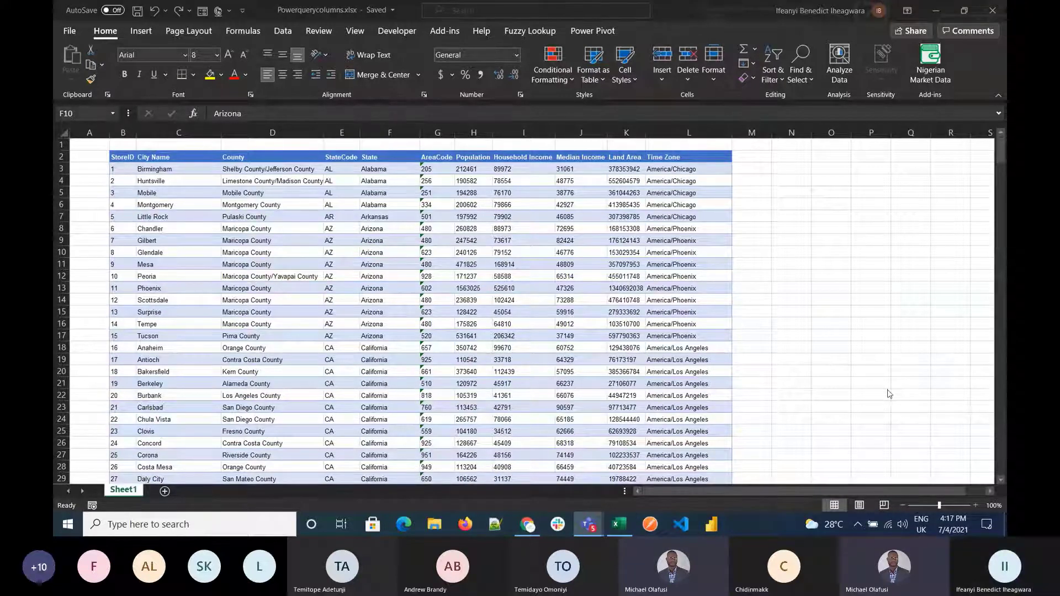
left_click(398, 223)
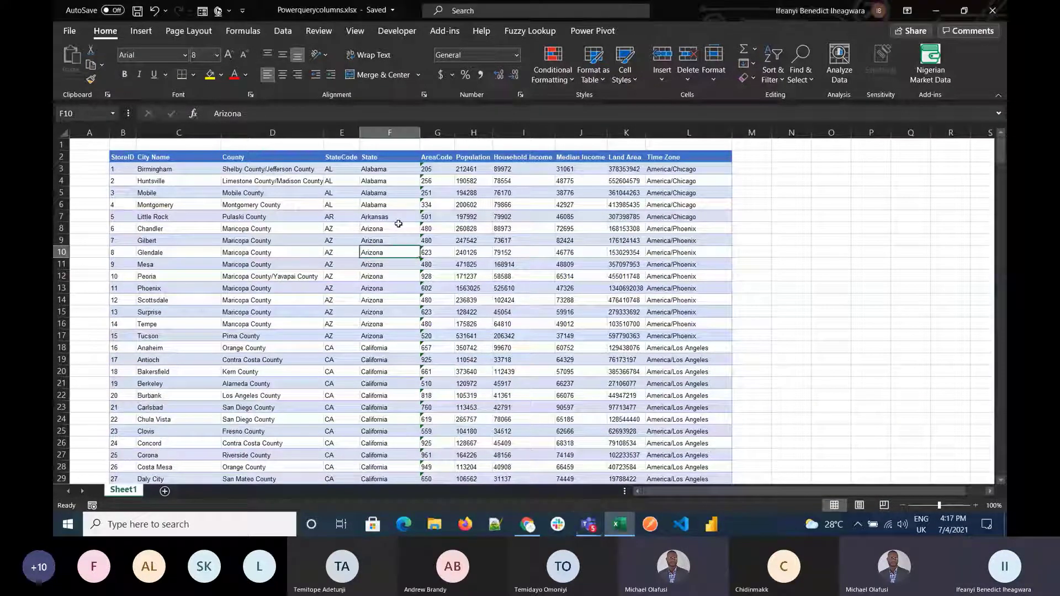
left_click(277, 32)
left_click(127, 79)
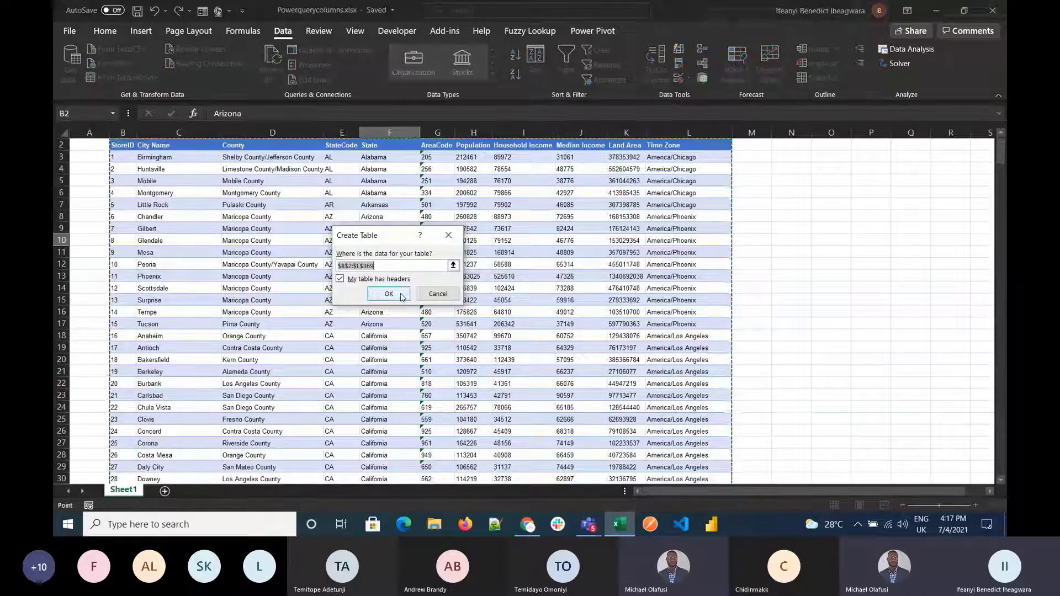
left_click(401, 296)
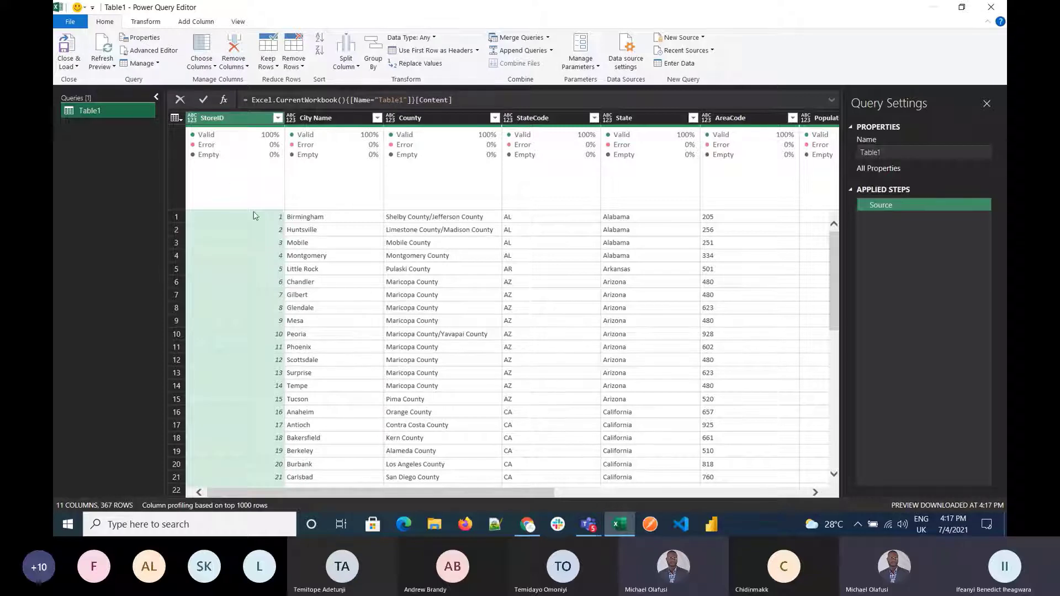
Step: Set the data type of StoreID, City Name, County, StateCode, State and AreaCode to Text
left_click(192, 119)
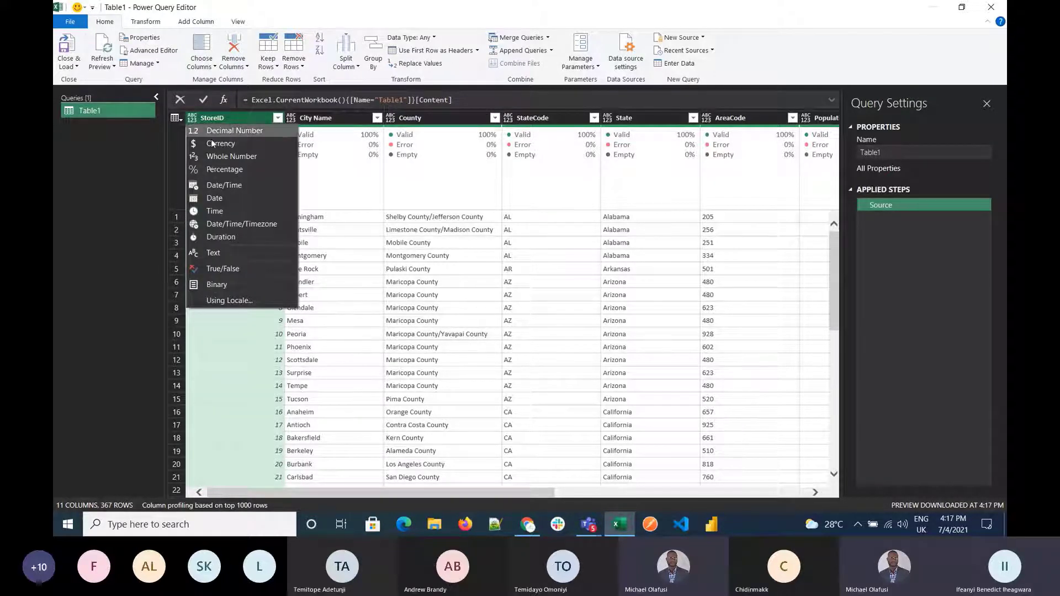
left_click(232, 252)
left_click(310, 122)
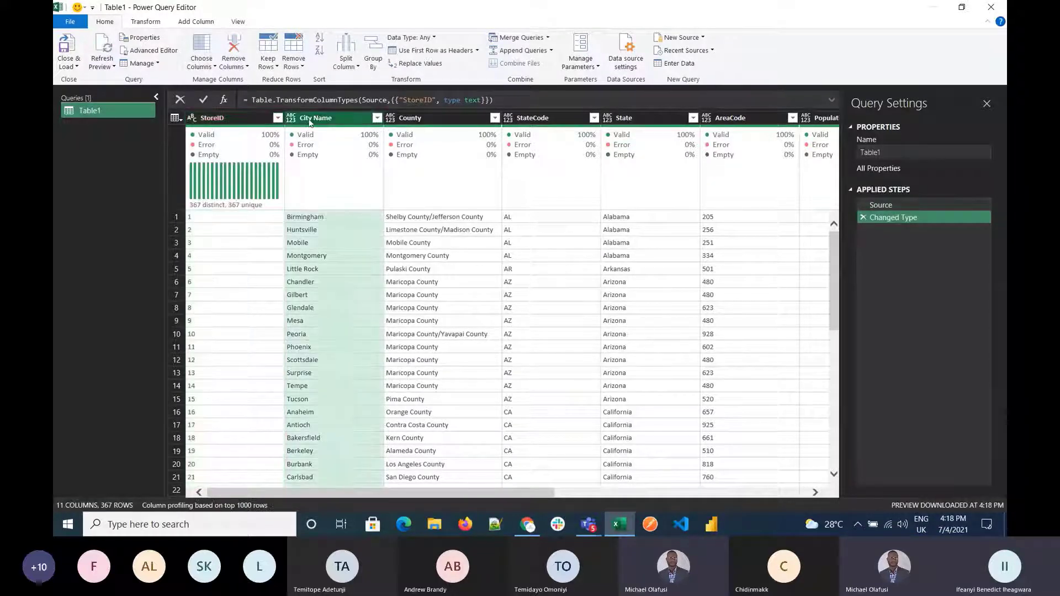
key("shift+Right")
key("shift+Right")
key("shift+Right")
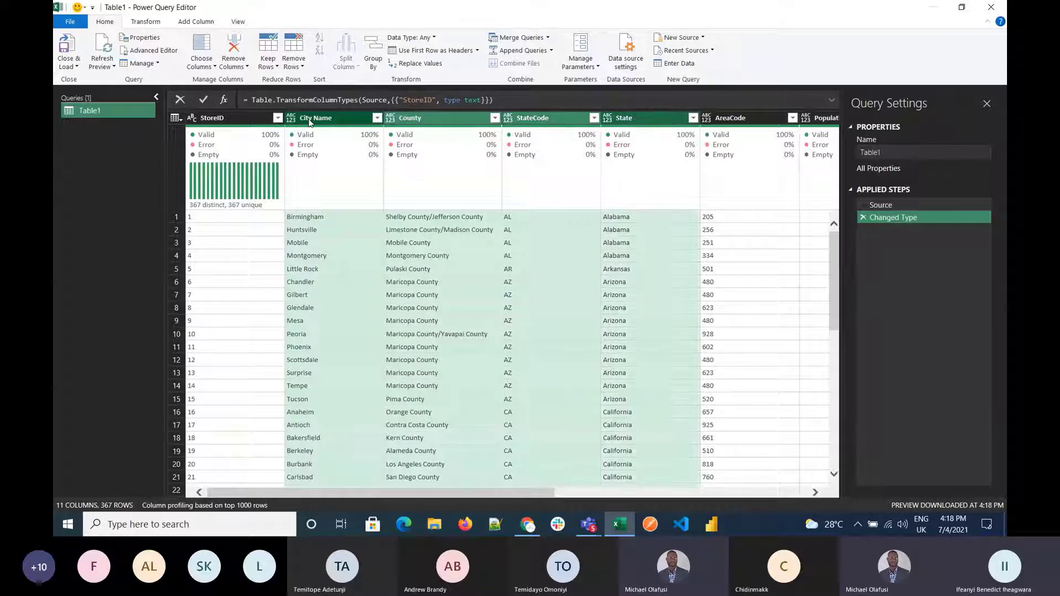
key("shift+Right")
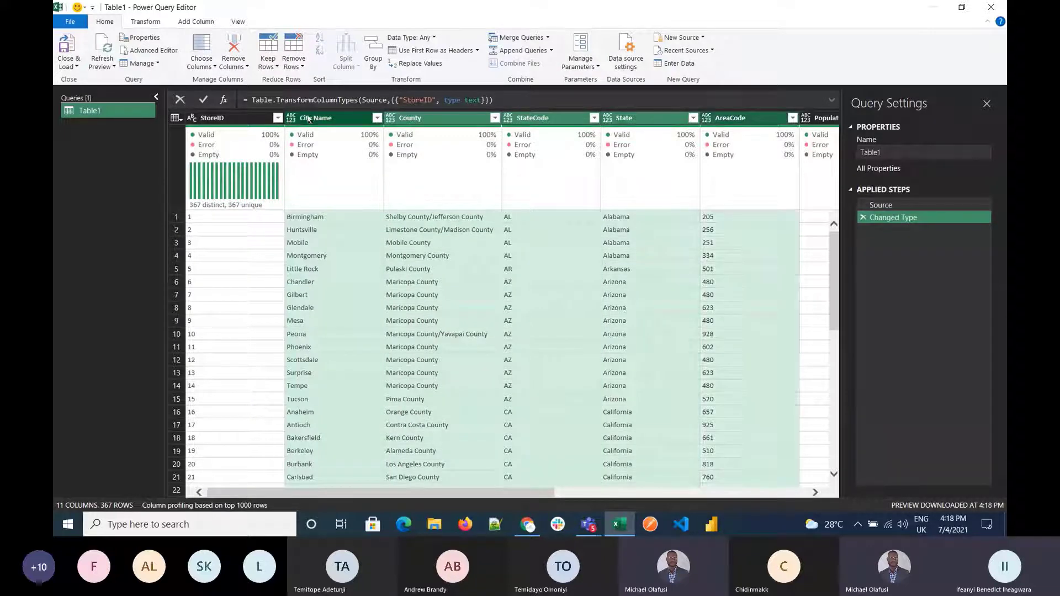
left_click(410, 37)
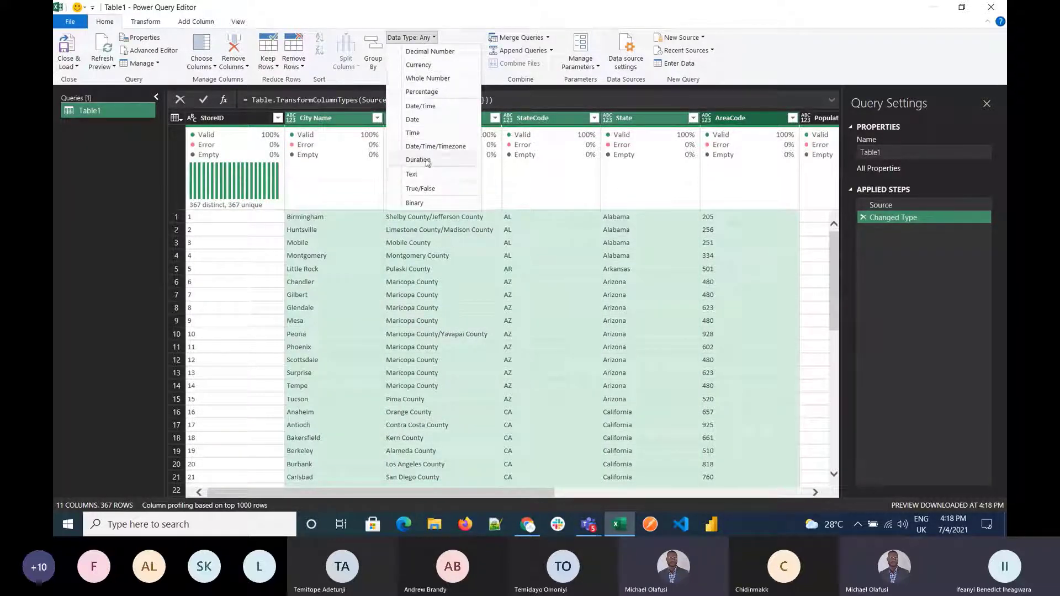
left_click(413, 174)
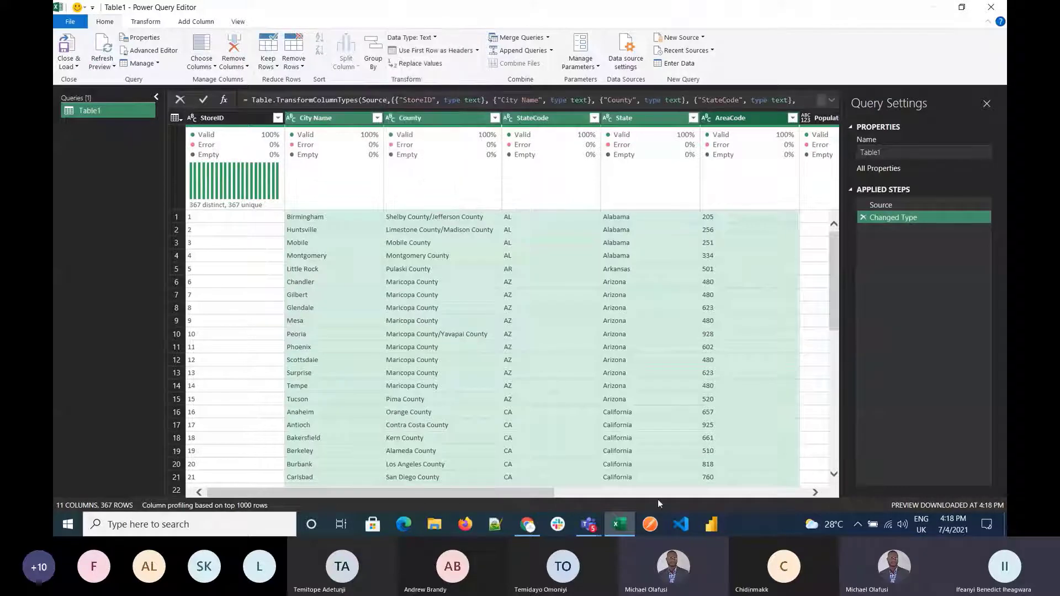
Step: Set the data type of the Population column to Whole Number
left_click_drag(534, 495, 715, 493)
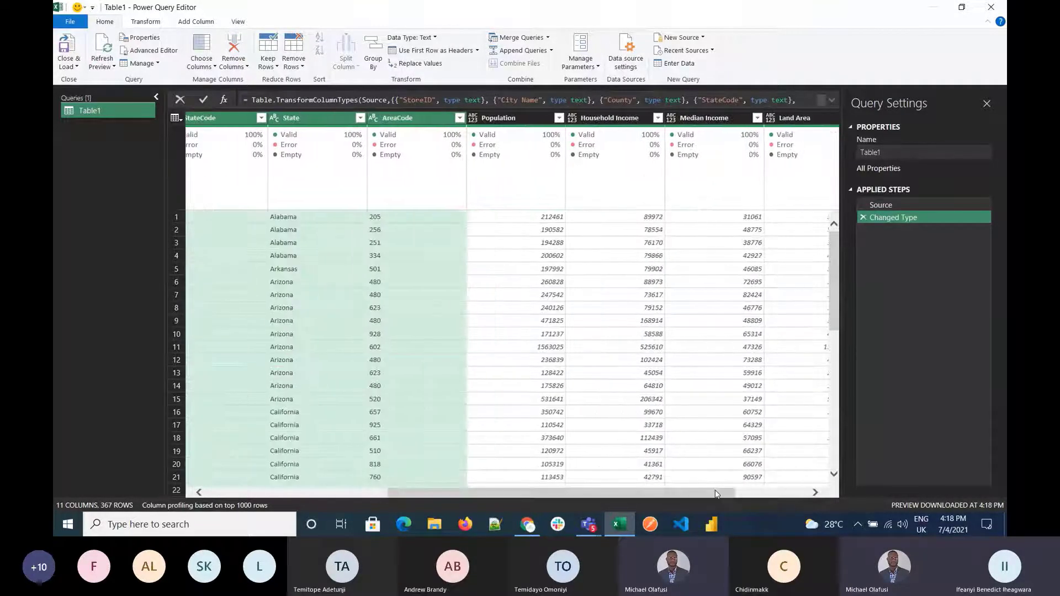
left_click(528, 117)
key("shift+Right")
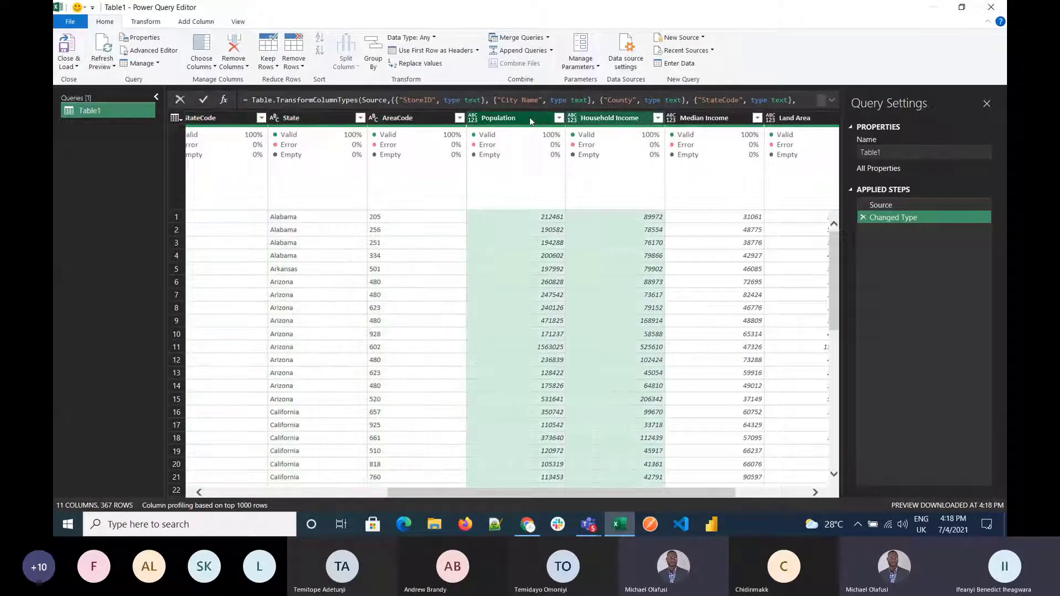
key("shift+Right")
key("shift+Left")
key("shift+Left")
left_click(411, 37)
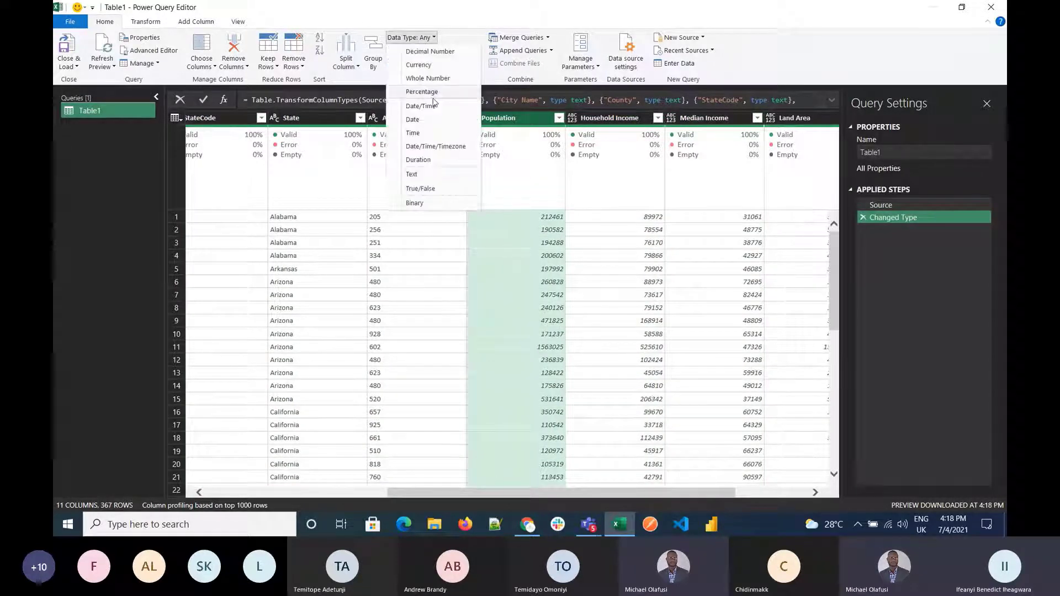
left_click(428, 78)
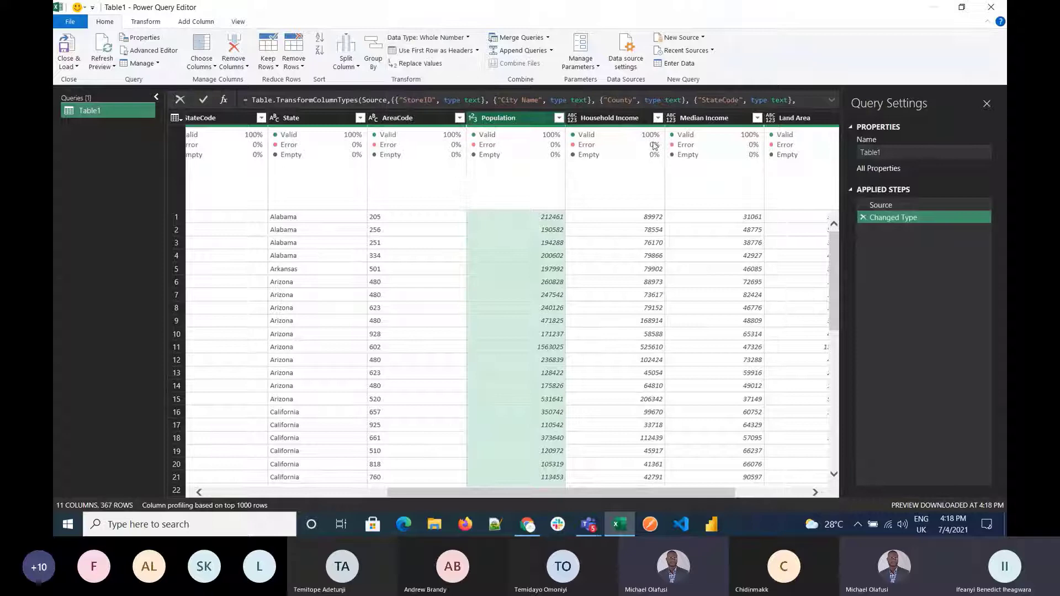
Step: Set the data type of the Household Income and Median Income columns to Currency
left_click(594, 118)
key("shift+Right")
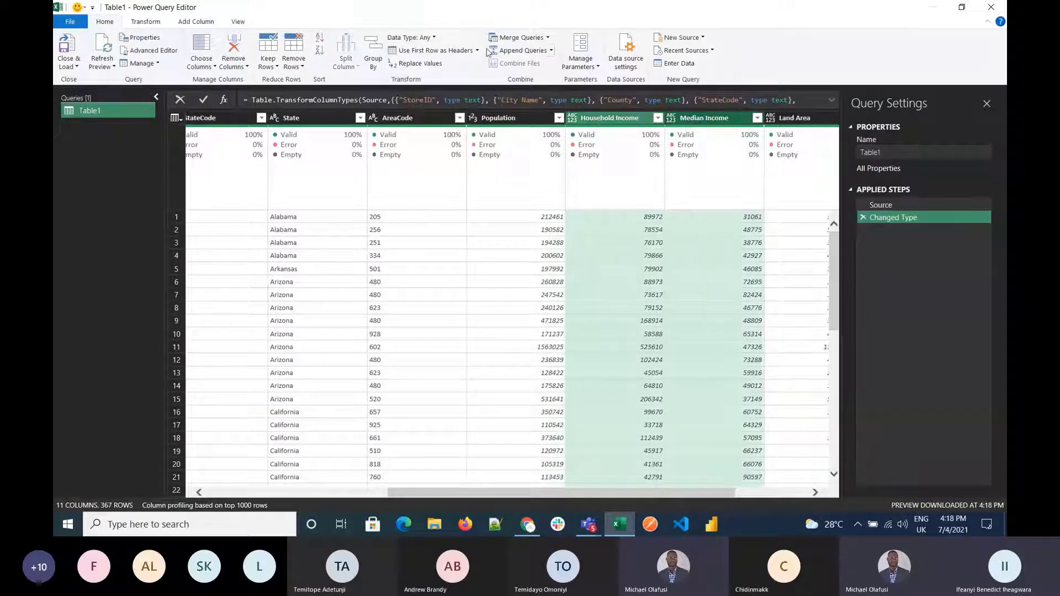
left_click(424, 38)
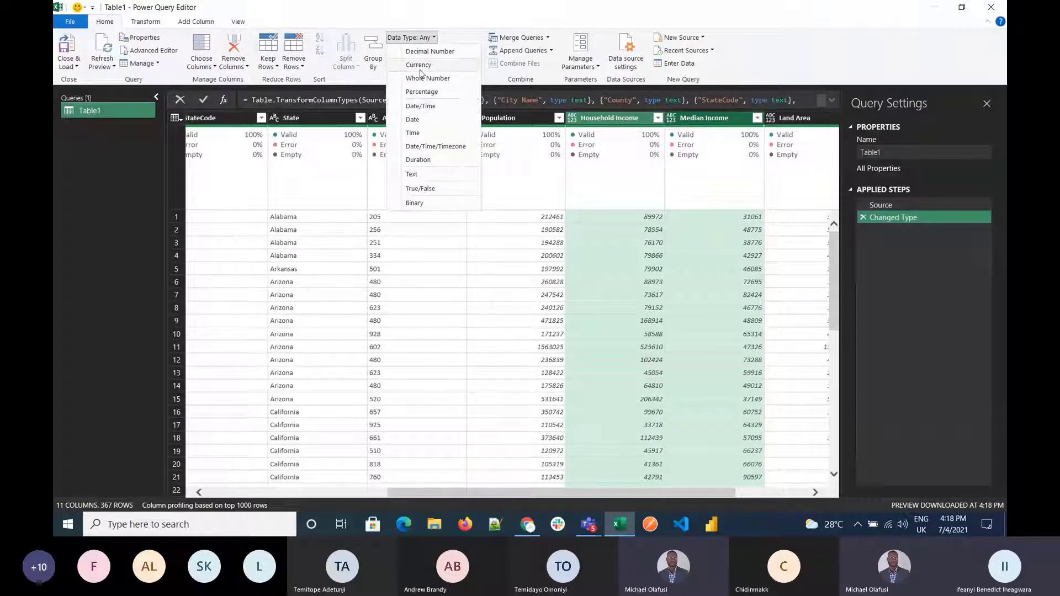
left_click(418, 65)
Step: Set the data type of the Land Area and Time Zone columns to Text
left_click(794, 117)
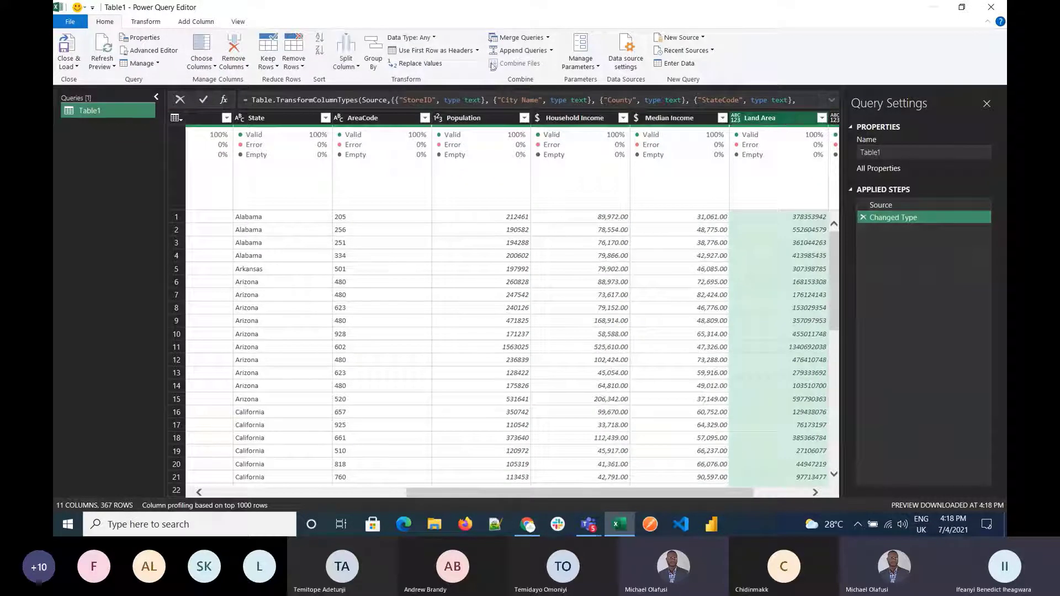
left_click(435, 38)
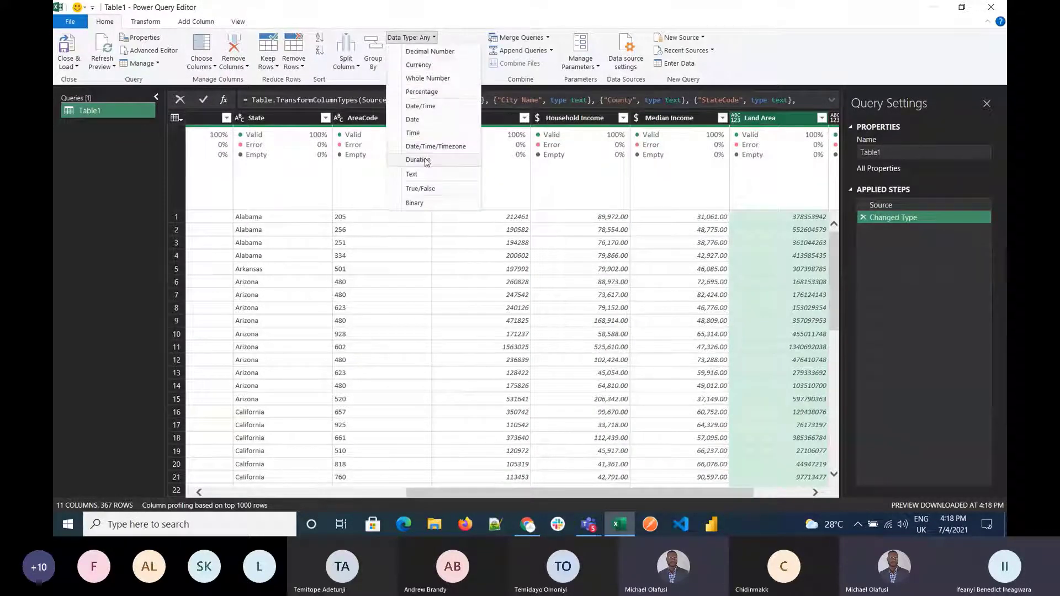
left_click(416, 174)
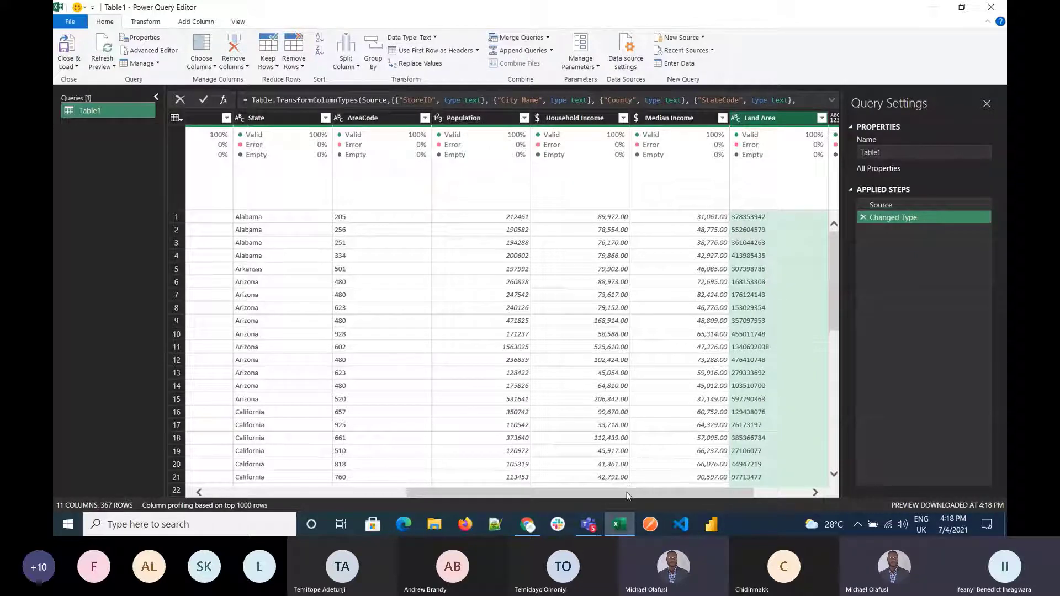
left_click_drag(629, 492, 713, 492)
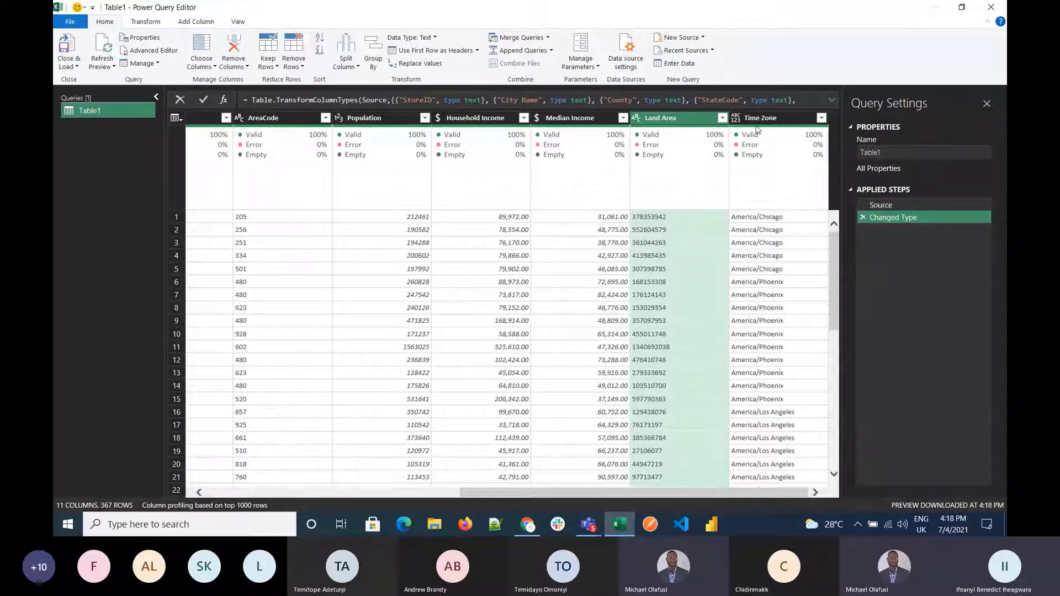
left_click(759, 117)
left_click(457, 54)
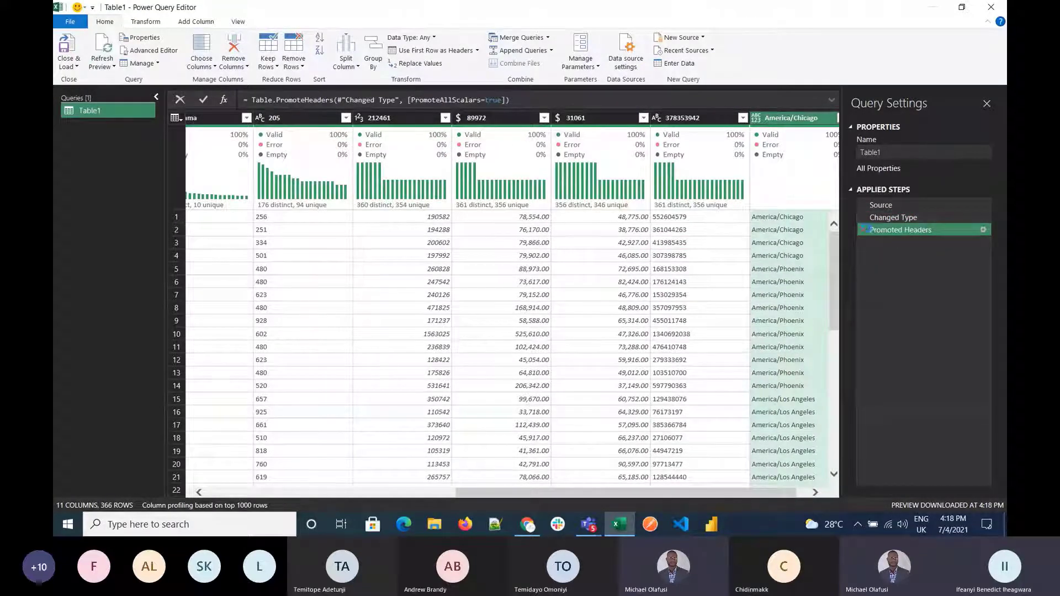
left_click(863, 228)
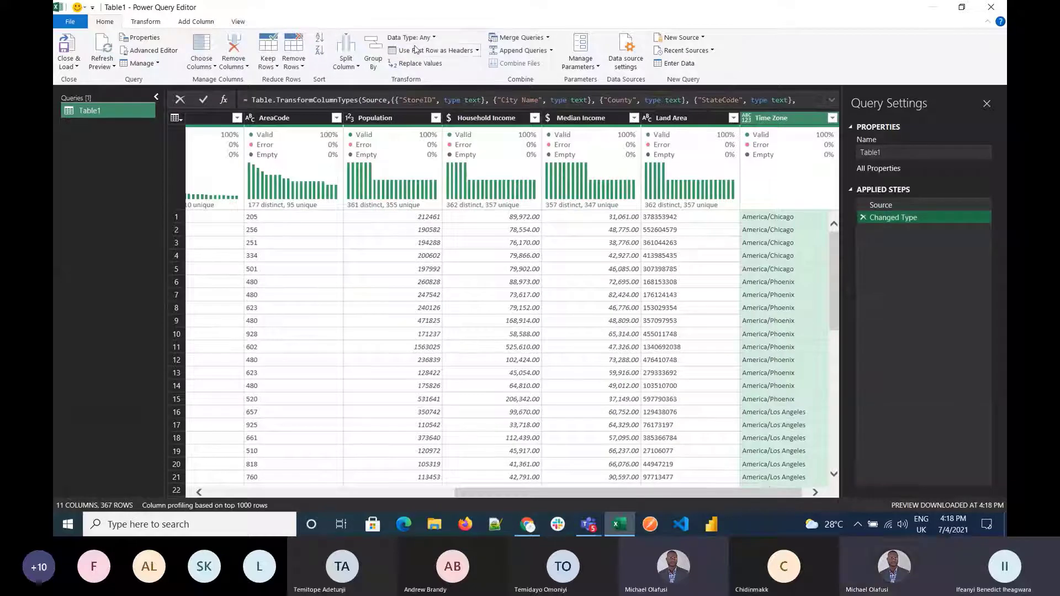
left_click(422, 37)
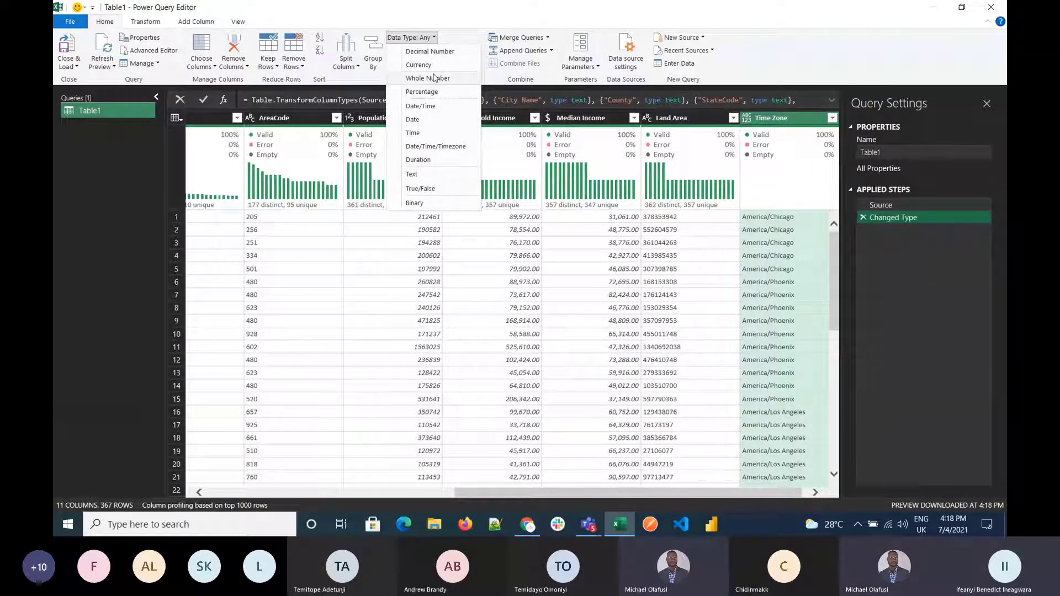
left_click(435, 174)
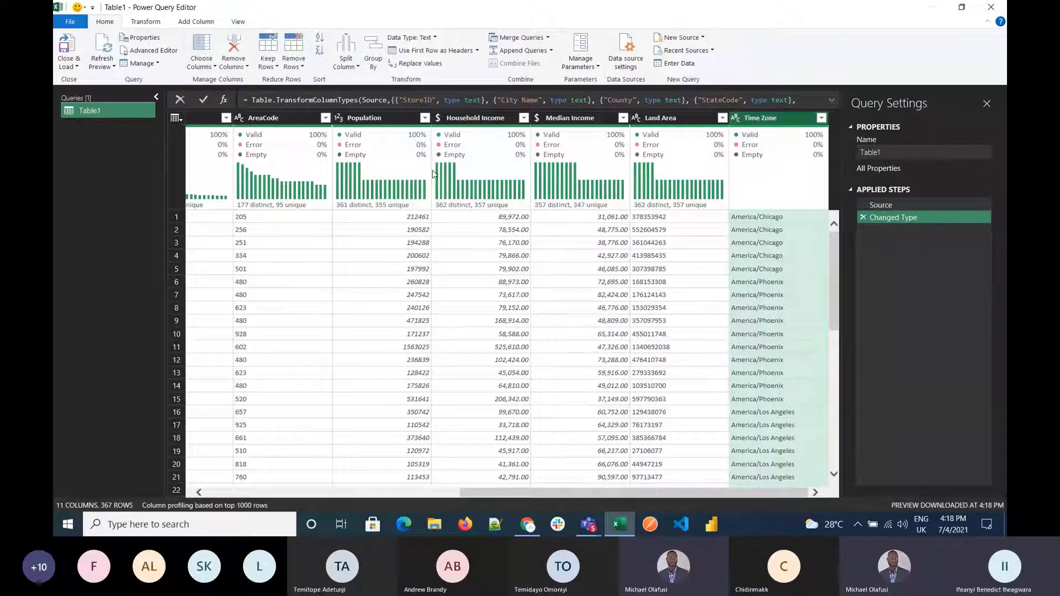
Step: Load the query as a table into the existing worksheet at Sheet1 cell Q2, and hide the list of queries and connections
left_click_drag(575, 491, 252, 485)
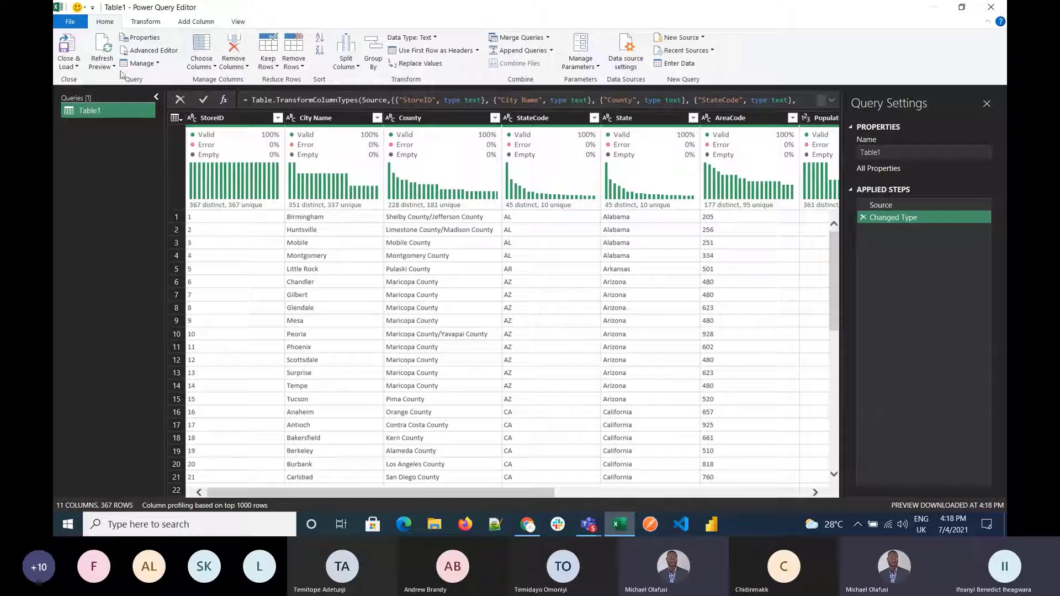
left_click(71, 65)
left_click(97, 91)
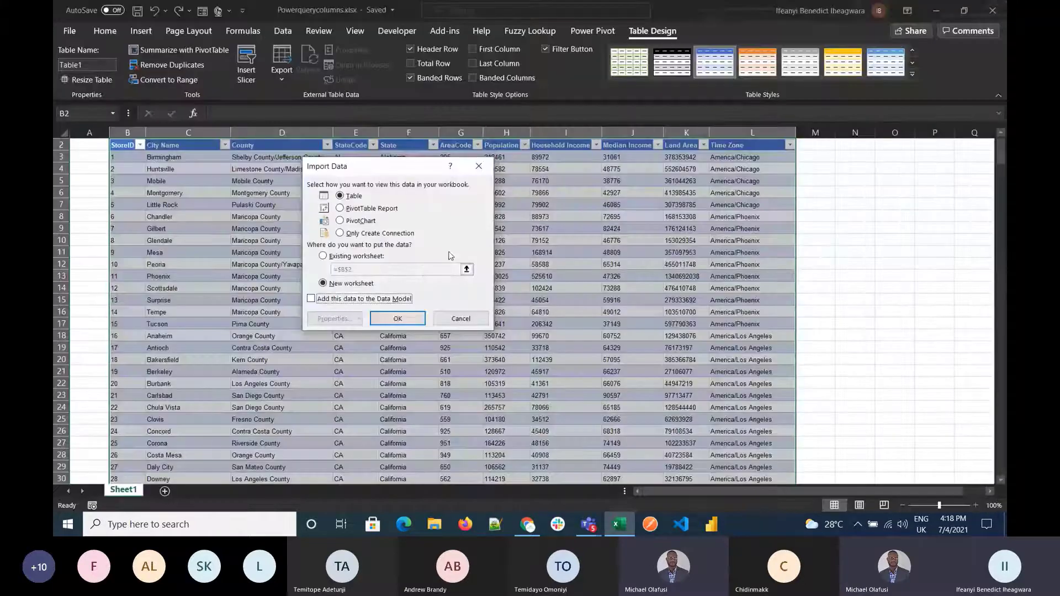
left_click(333, 256)
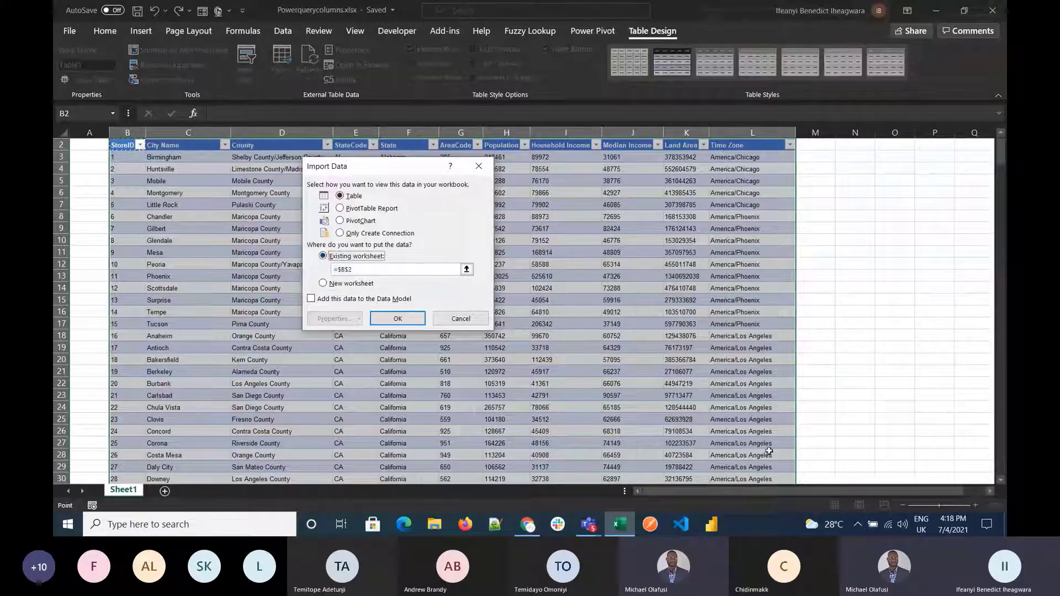
left_click(466, 270)
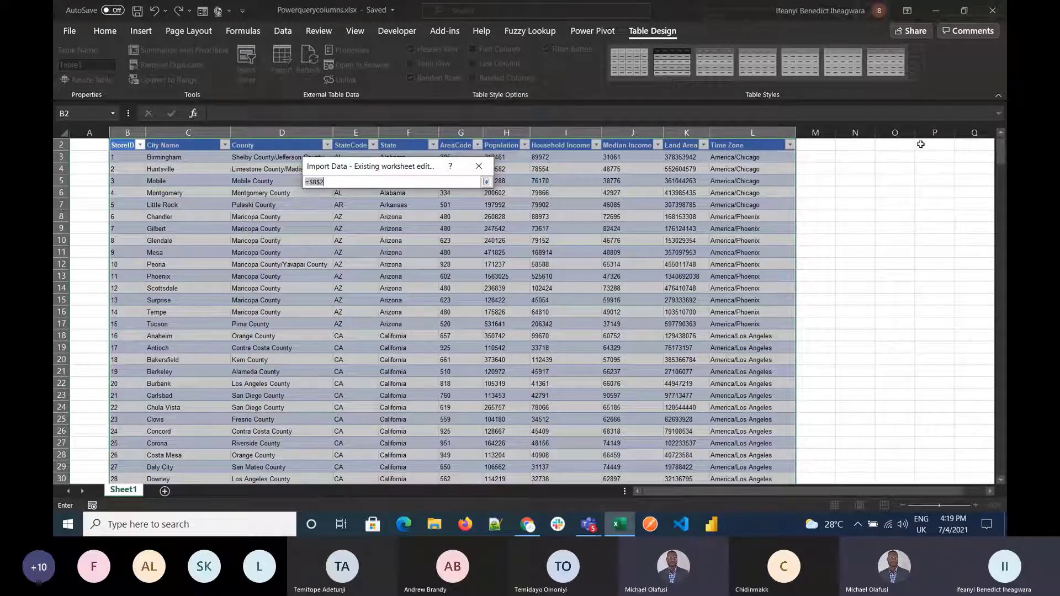
left_click(971, 147)
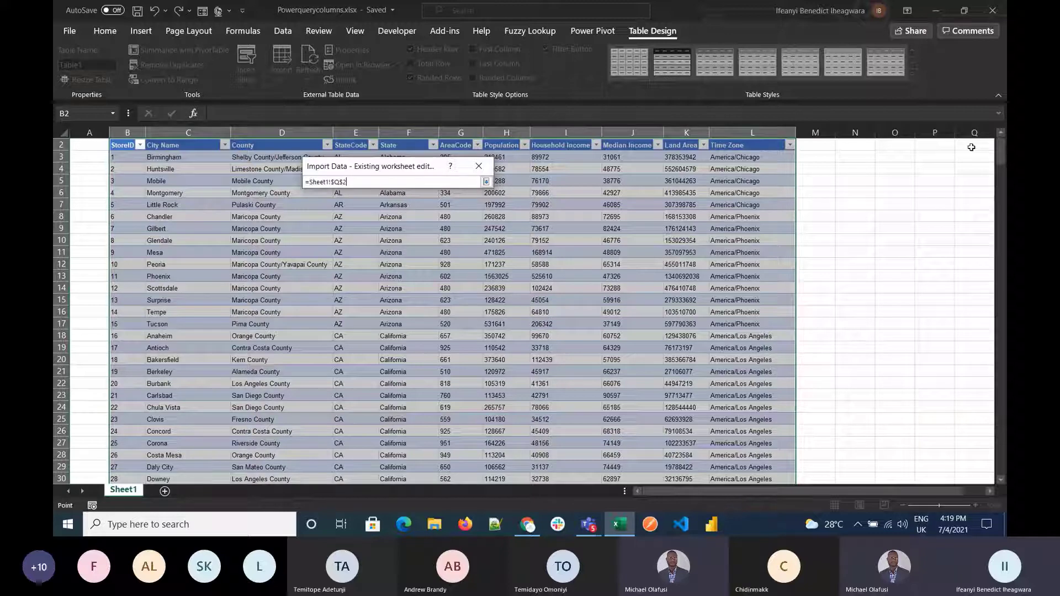
key("Return")
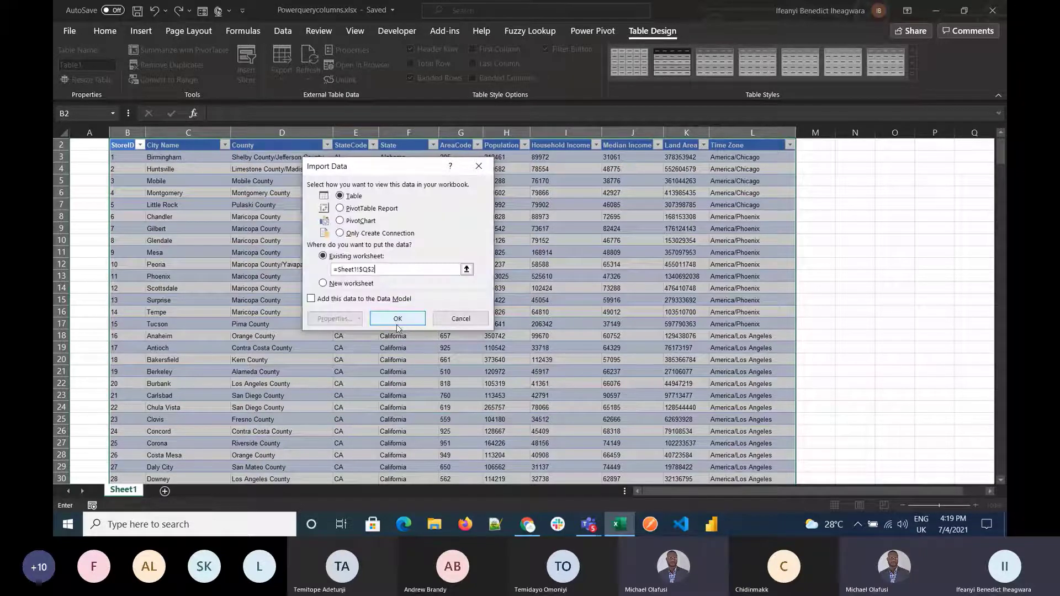
left_click(396, 319)
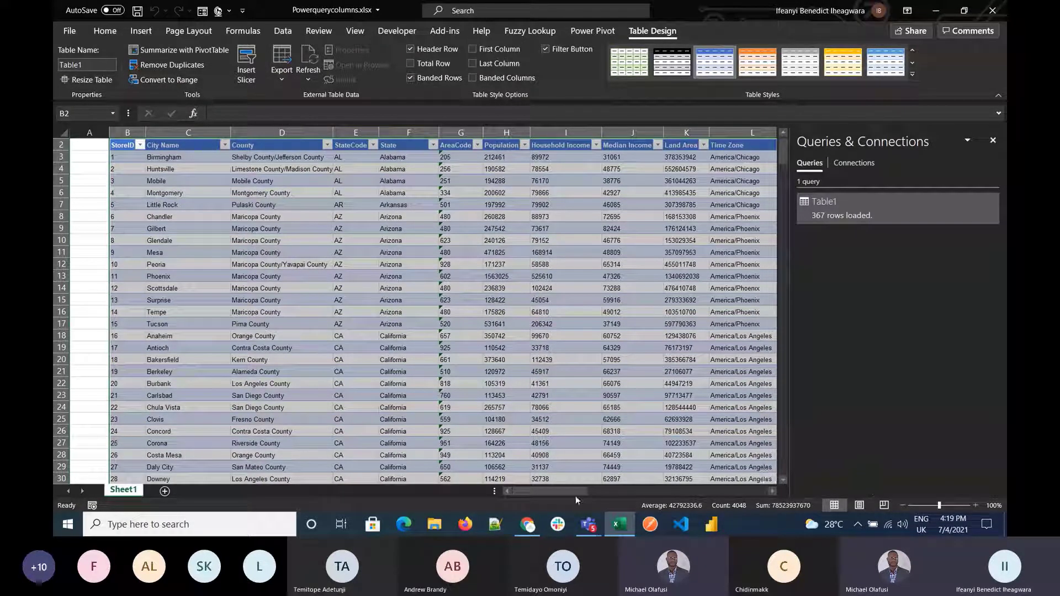
left_click_drag(576, 495, 815, 203)
mouse_move(816, 203)
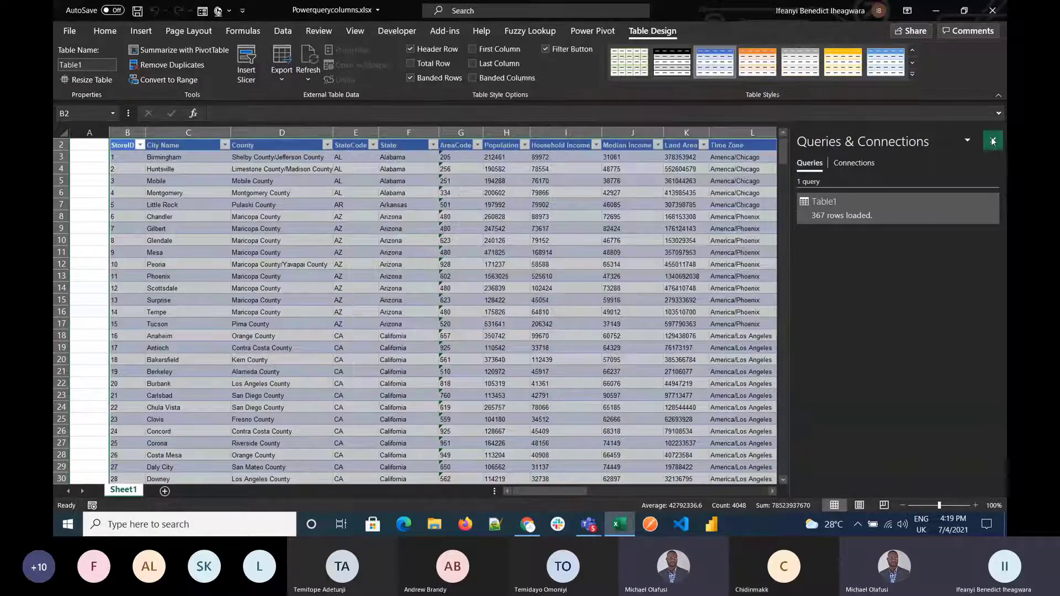
left_click(992, 140)
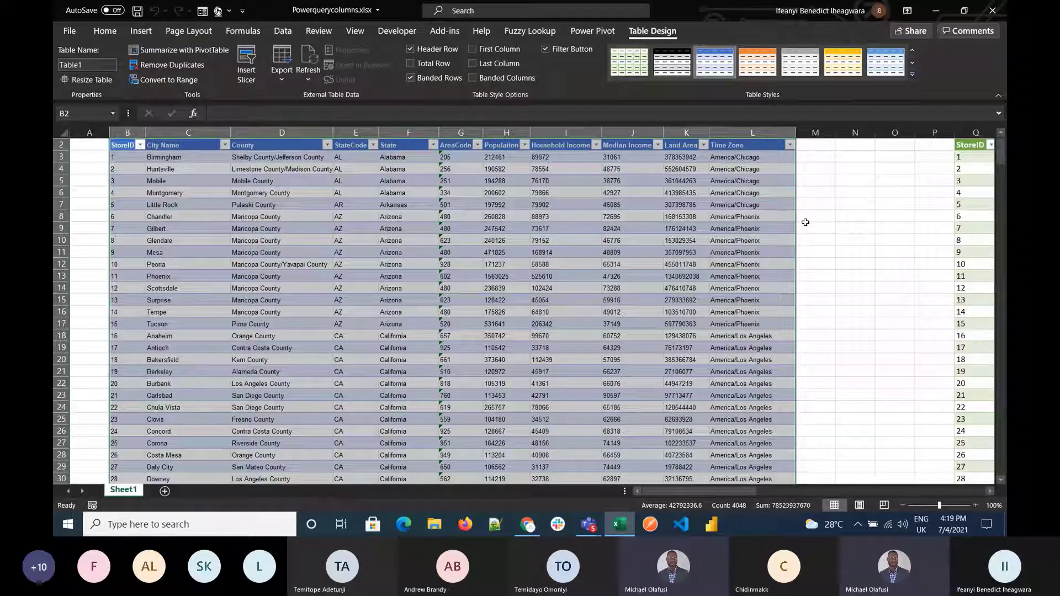
Step: Narrow the source table's City Name, County, StateCode, AreaCode, Household Income, Median Income and Time Zone columns
scroll(662, 215, "up", 1)
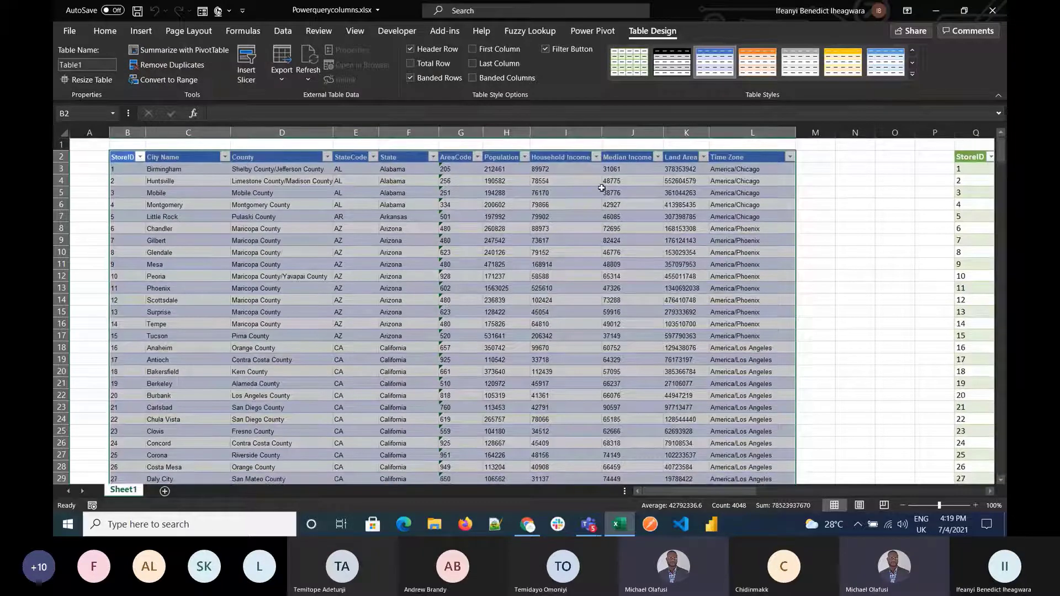
left_click_drag(231, 133, 195, 132)
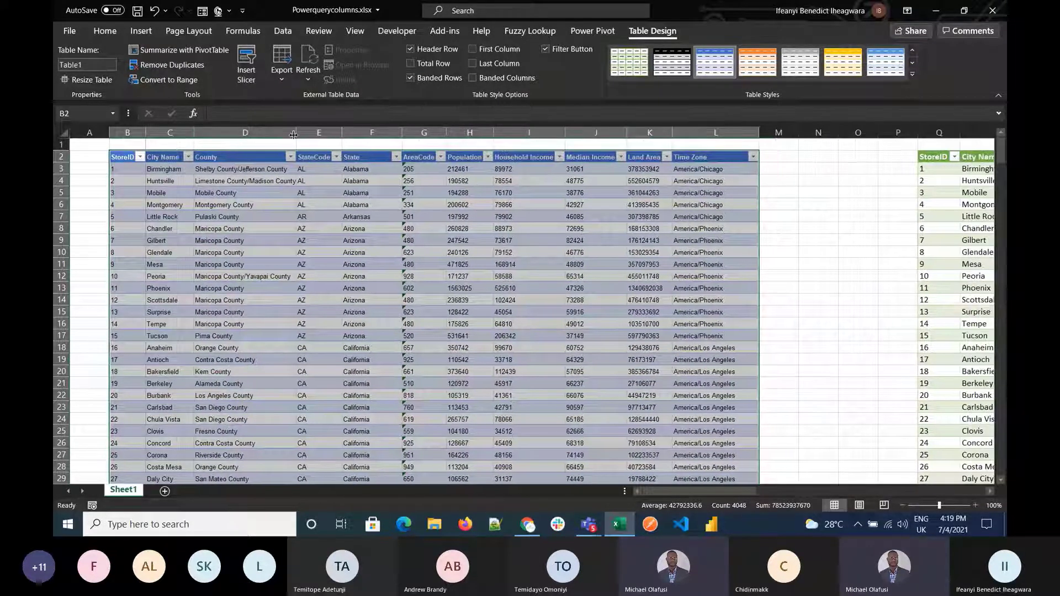
left_click_drag(295, 132, 331, 132)
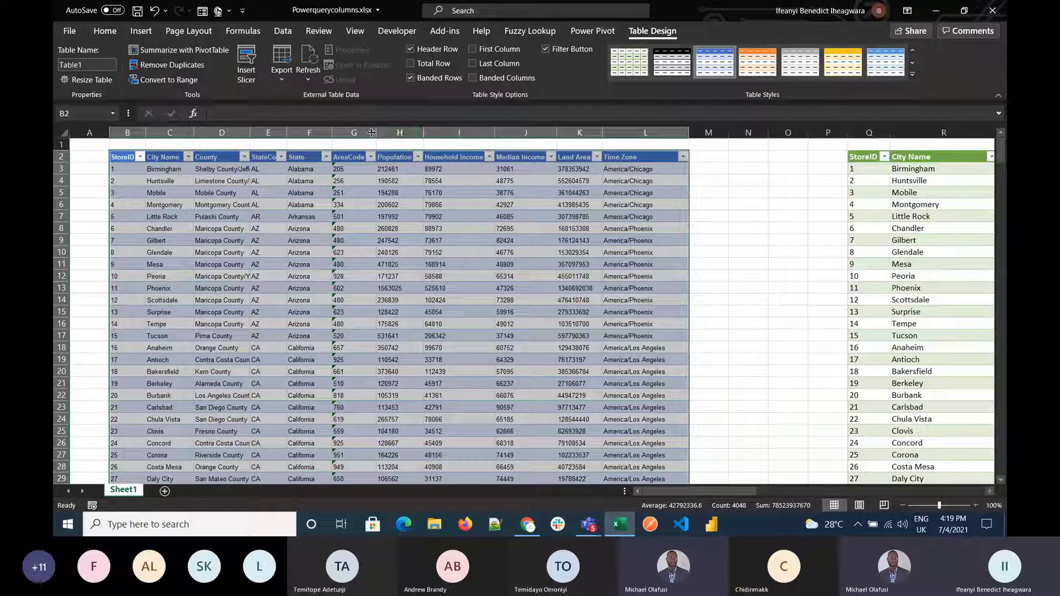
left_click_drag(372, 133, 363, 132)
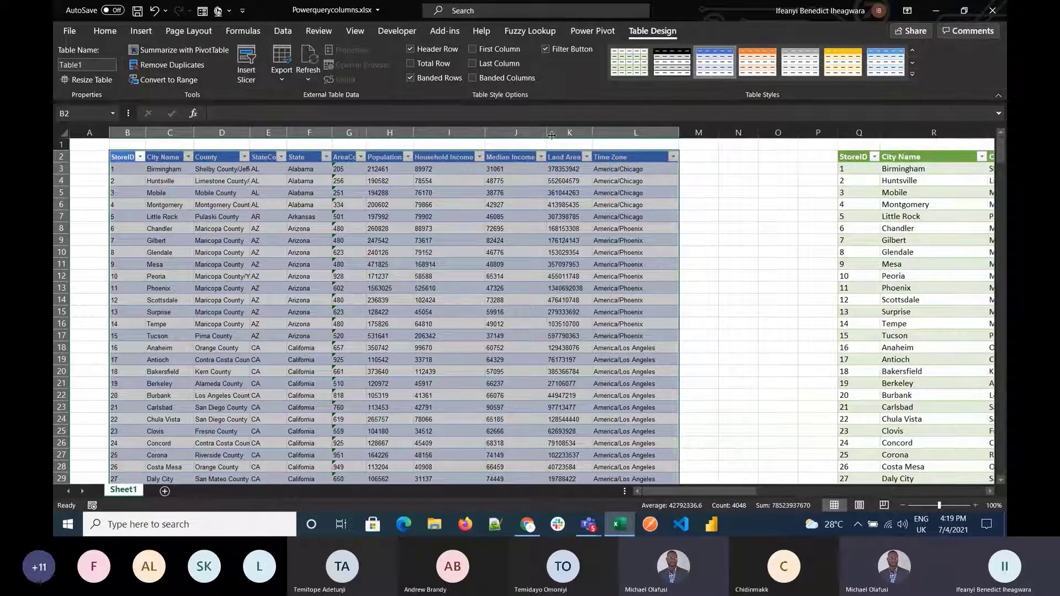
left_click_drag(545, 134, 450, 133)
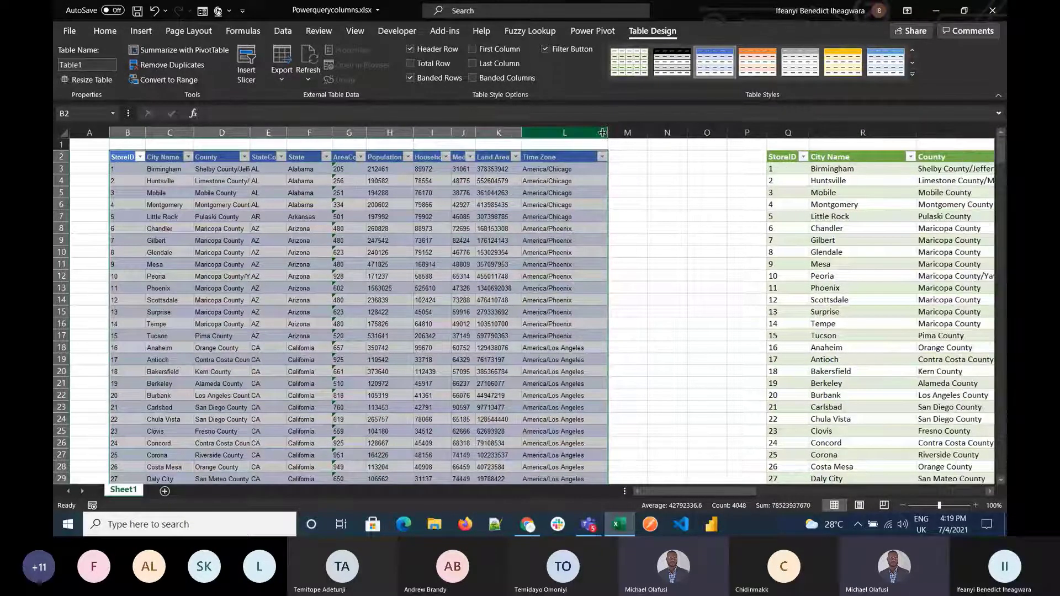
right_click(602, 133)
key("Escape")
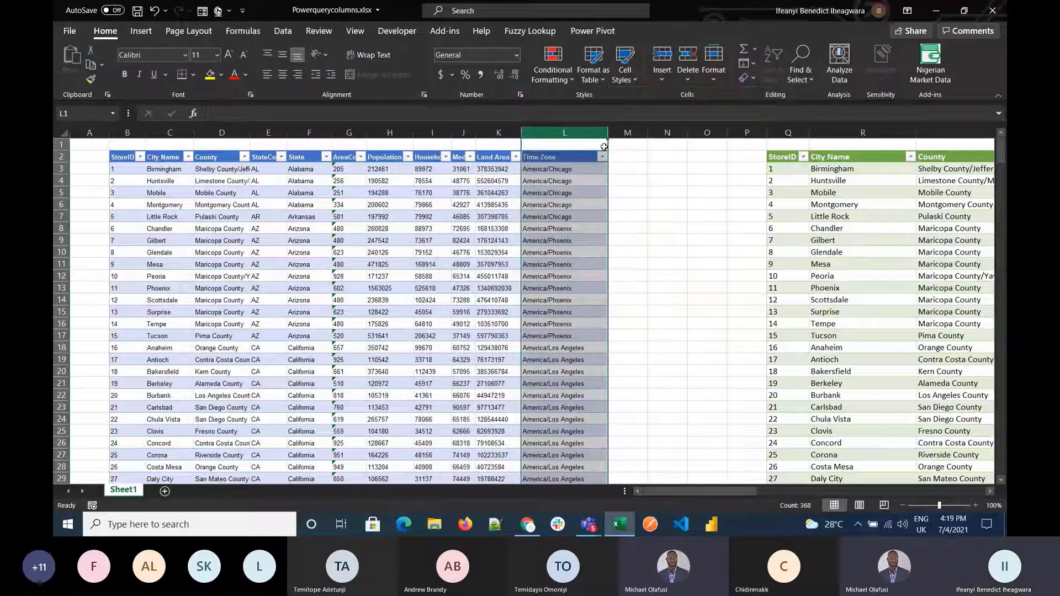
left_click(599, 193)
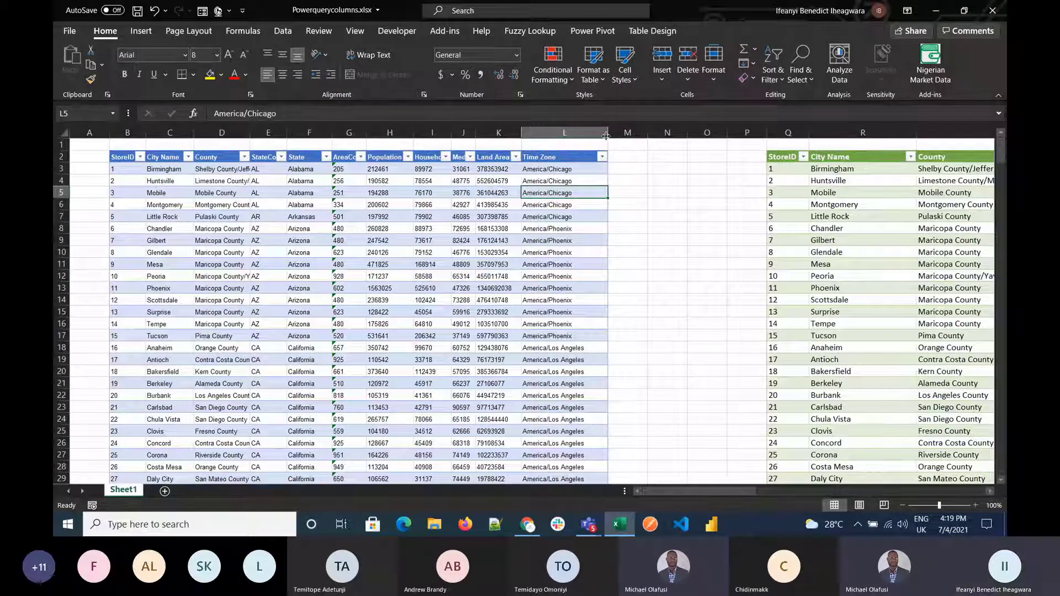
left_click_drag(607, 134, 585, 138)
right_click(850, 241)
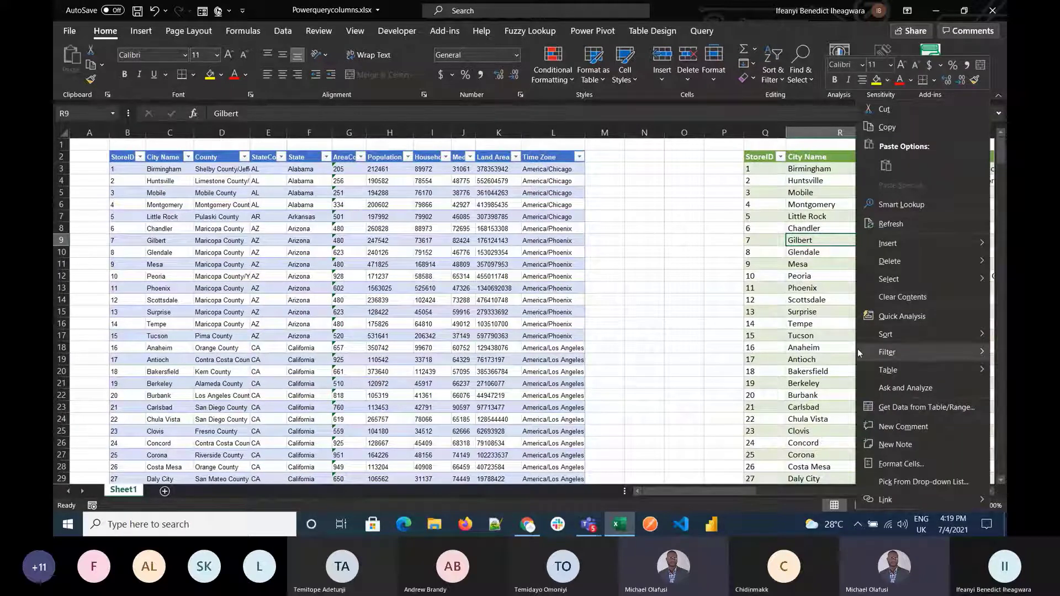
mouse_move(857, 349)
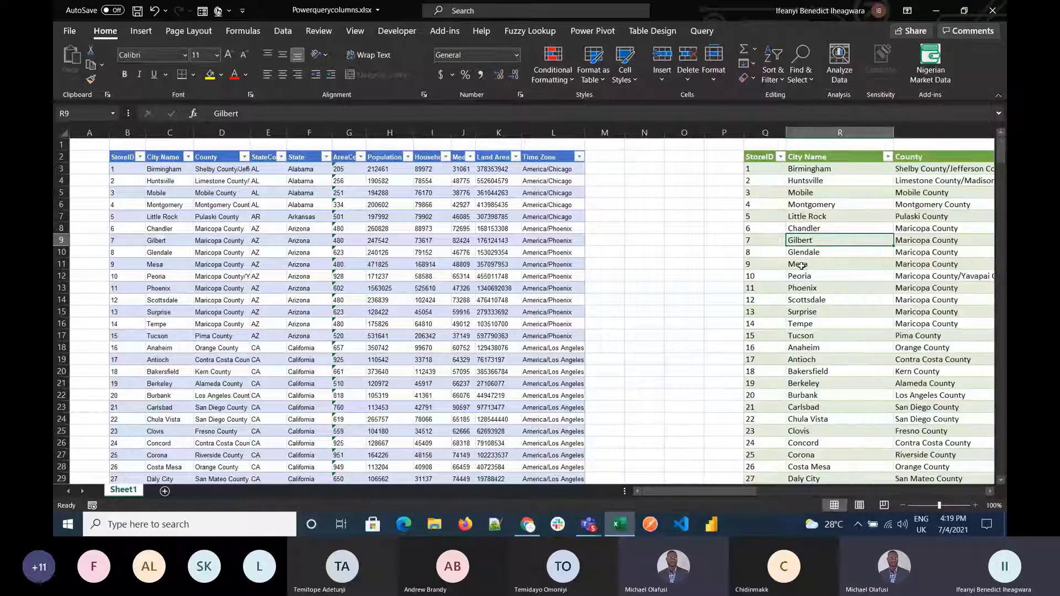
left_click(803, 269)
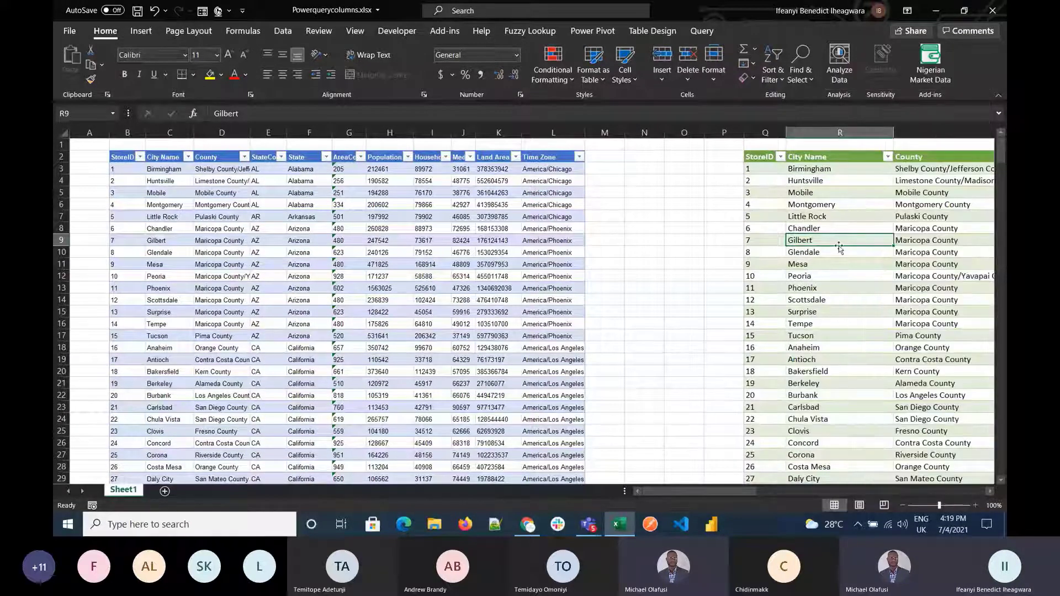
left_click(282, 31)
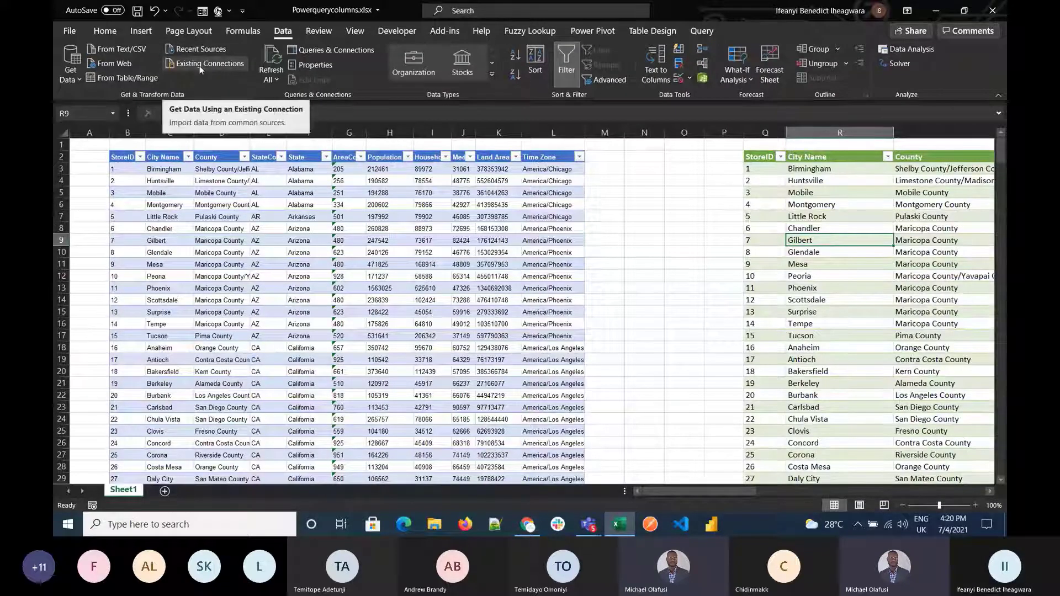
left_click(199, 64)
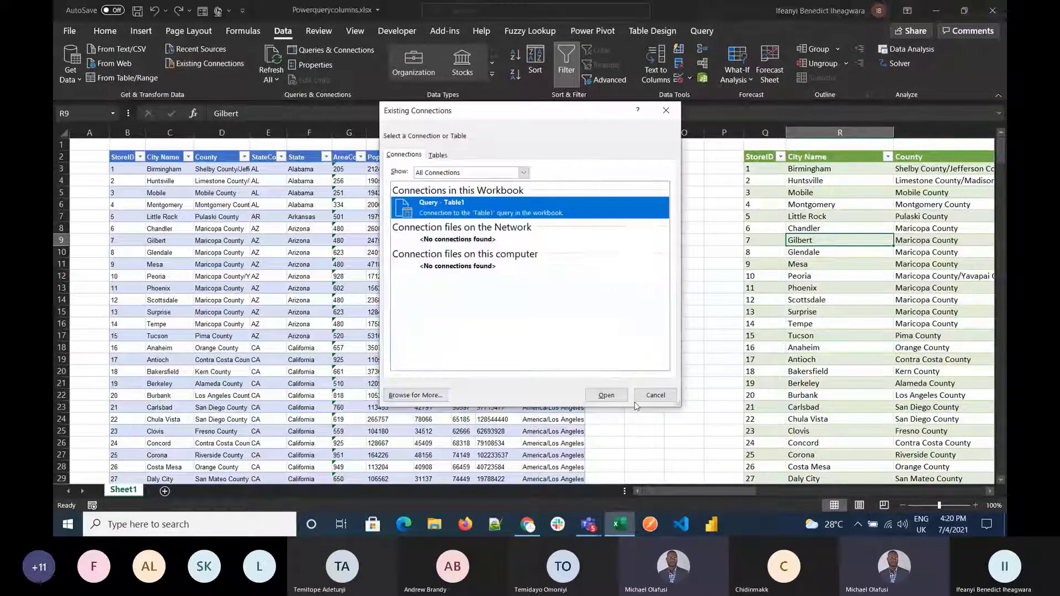
double_click(606, 395)
left_click(465, 317)
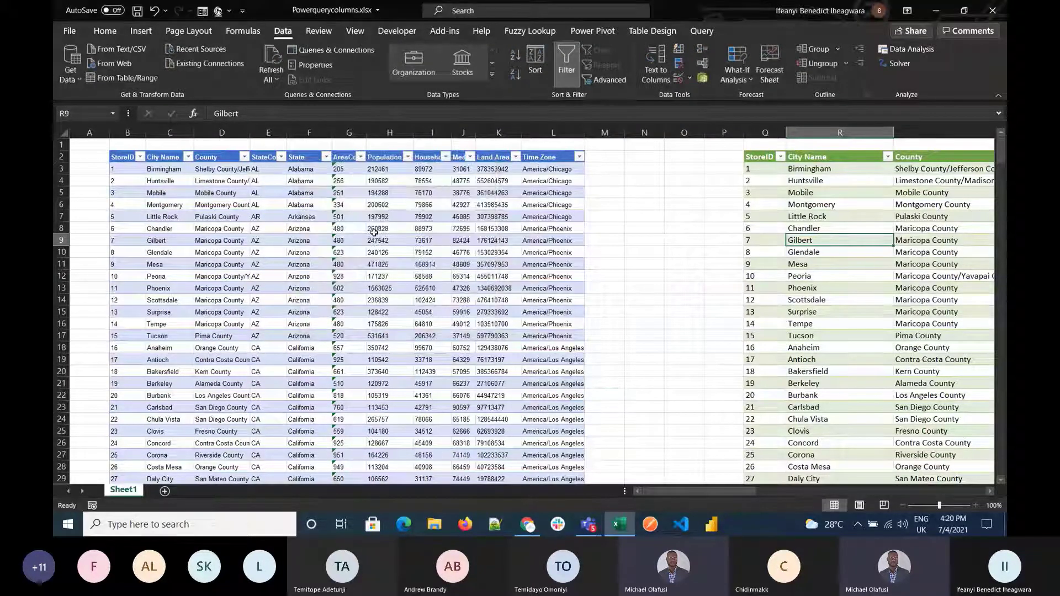
left_click(800, 337)
left_click(834, 349)
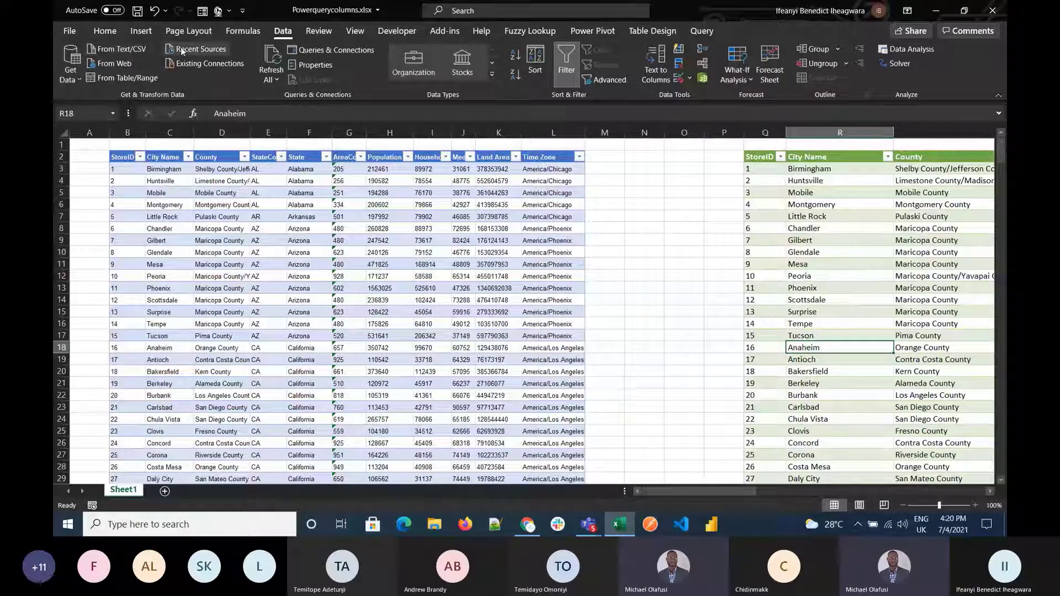
Step: Show the workbook's queries and open the Table1 query for editing in the Power Query Editor
left_click(317, 51)
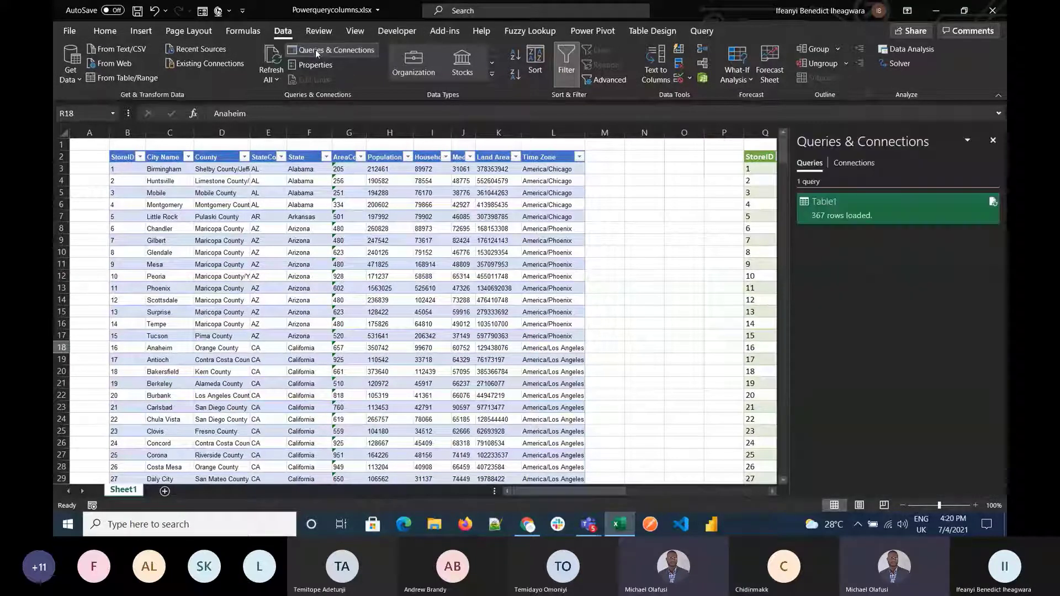
right_click(834, 212)
left_click(858, 244)
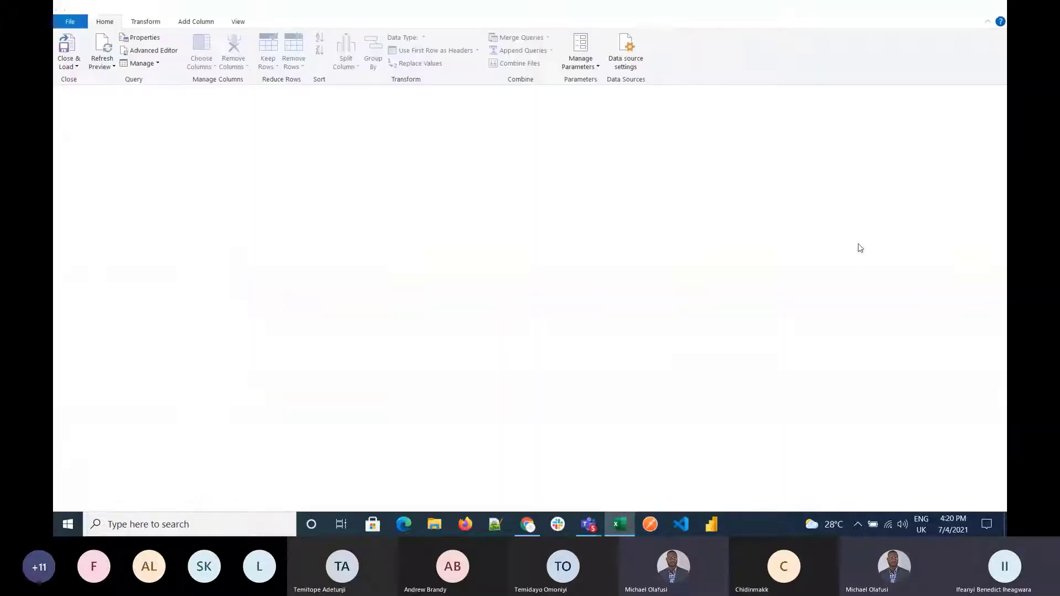
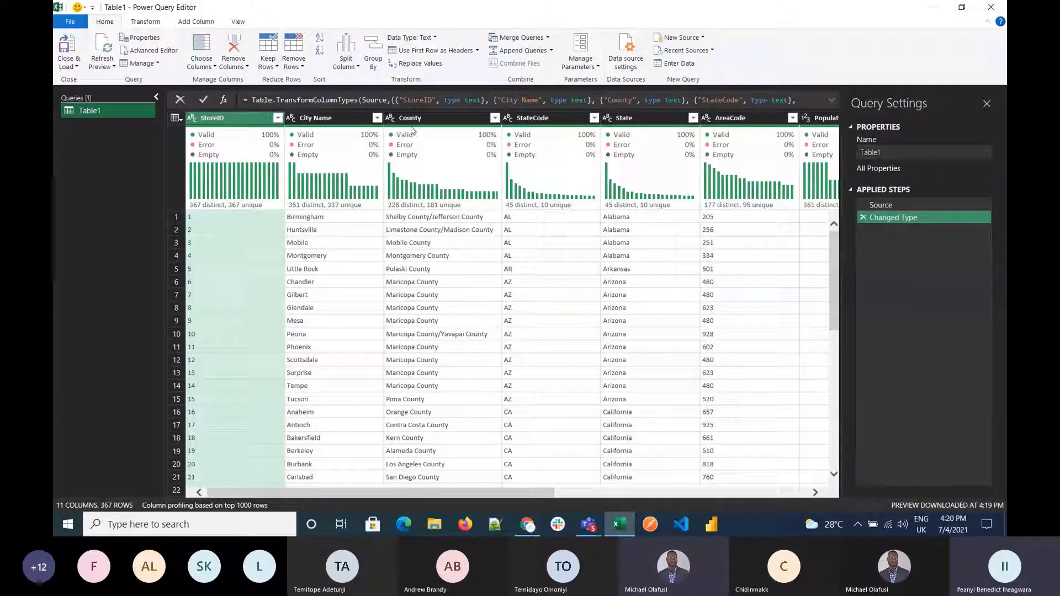
Step: Keep only the StoreID and City Name columns in the Table1 query, removing the others, and load the result back to the worksheet
key("shift+Right")
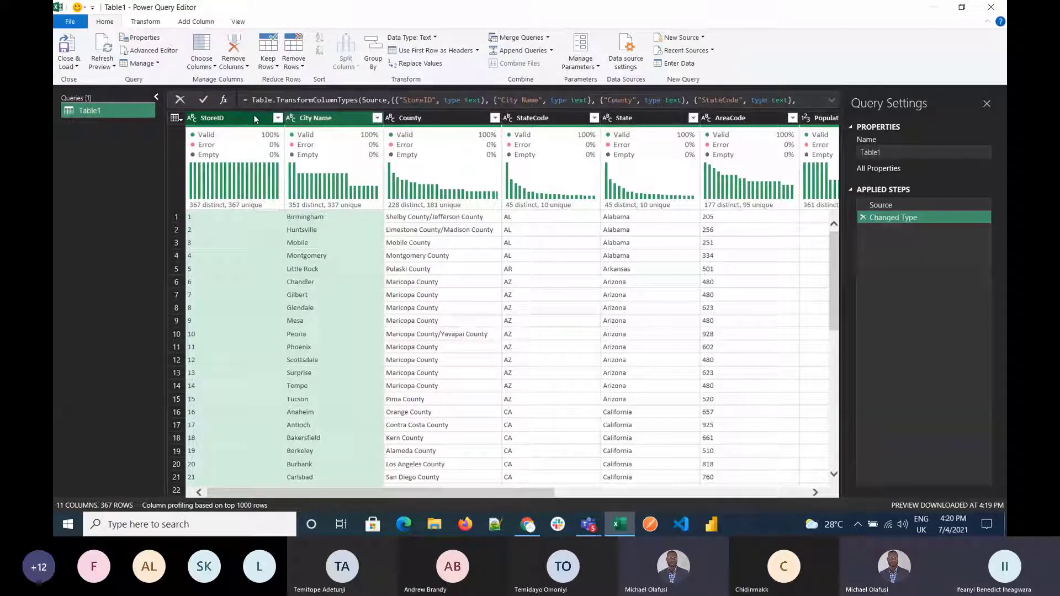
key("shift+Right")
key("shift+Left")
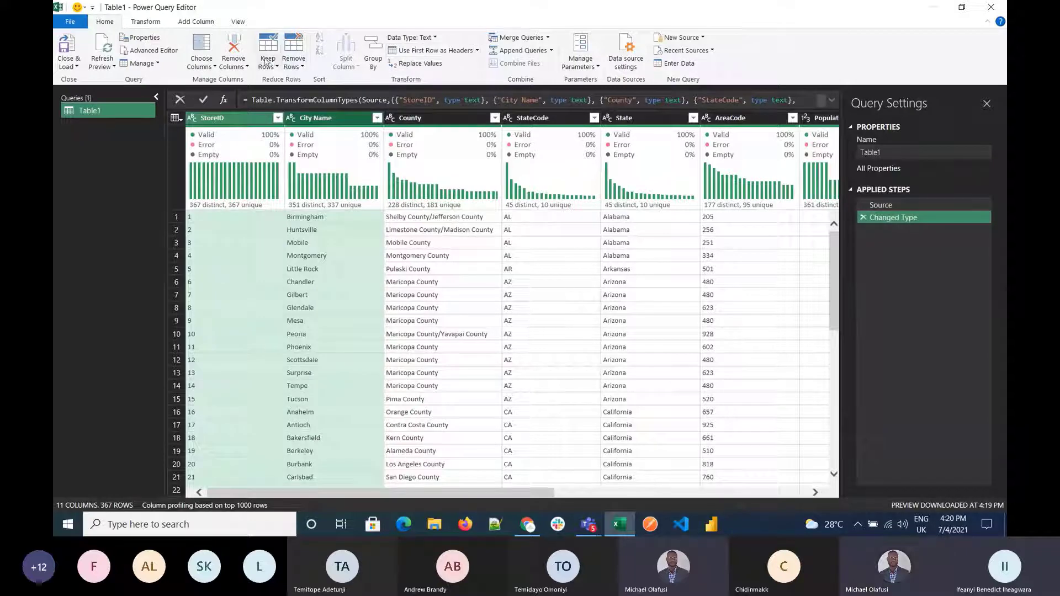
left_click(236, 66)
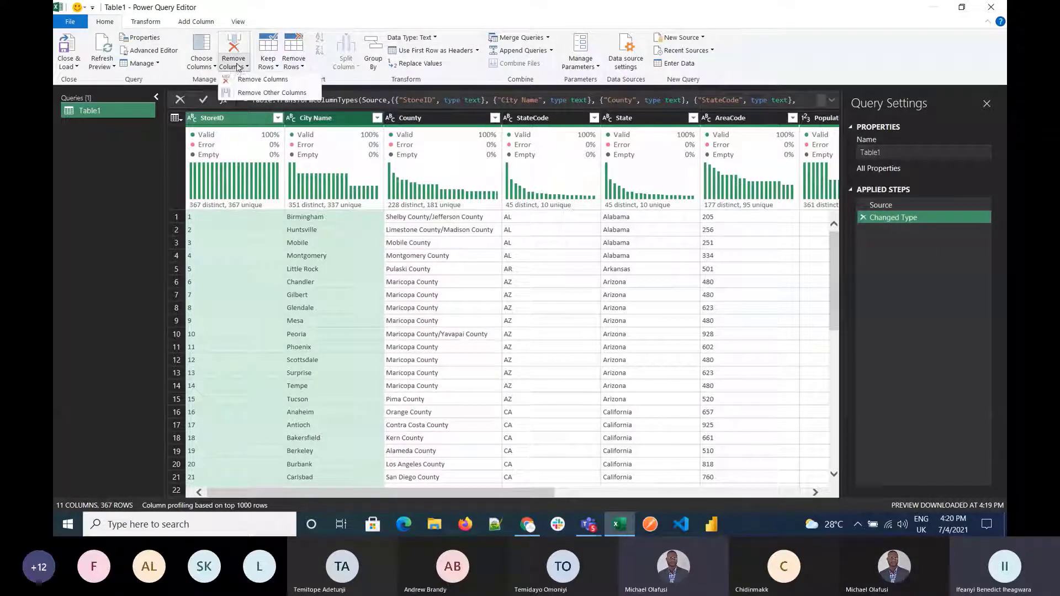
left_click(257, 93)
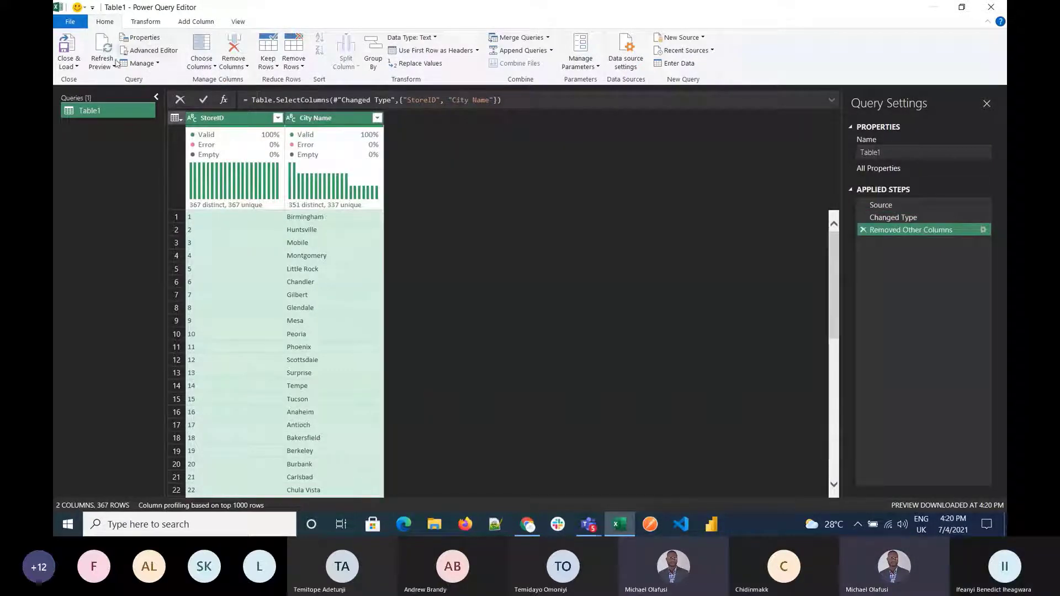
left_click(63, 49)
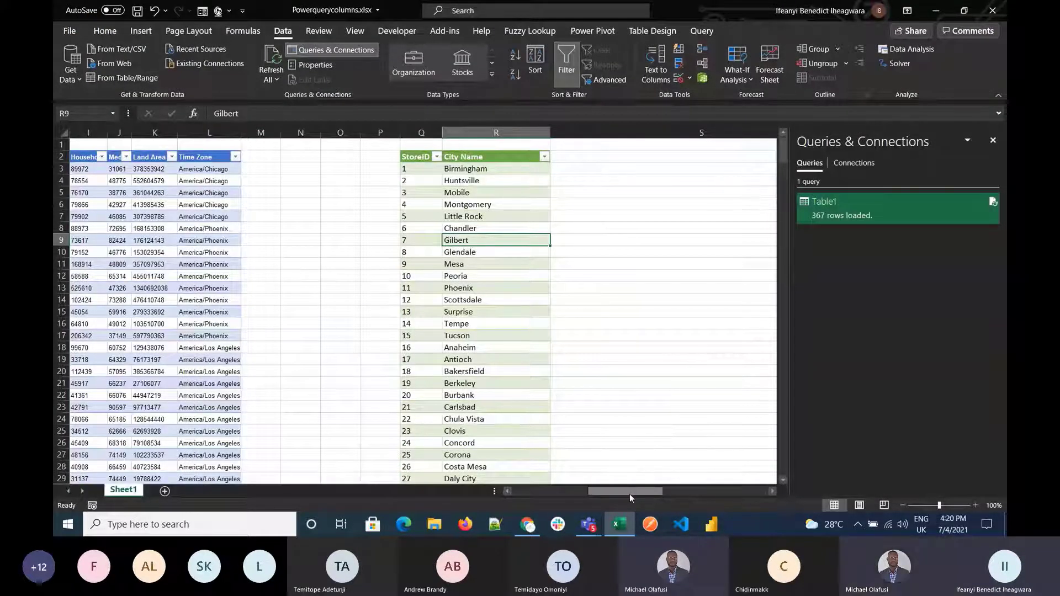
left_click_drag(629, 490, 549, 491)
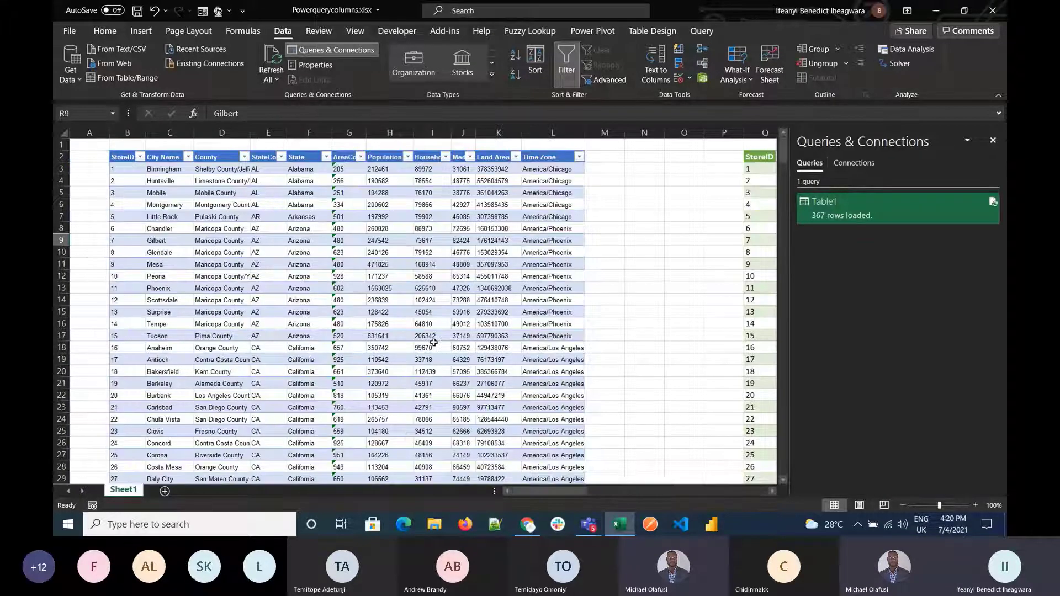
left_click(343, 205)
left_click(383, 248)
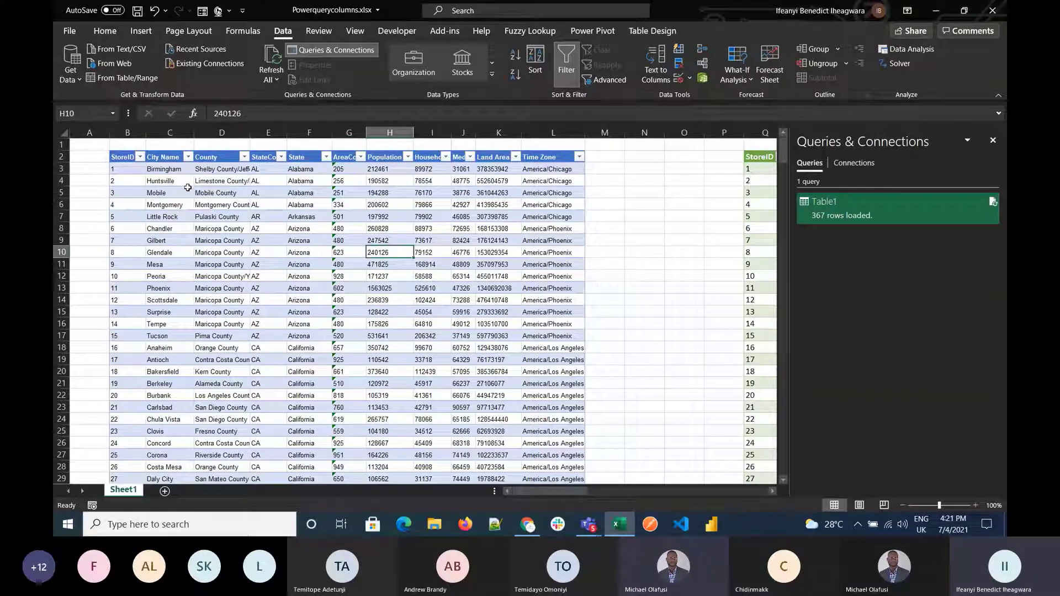
left_click(772, 208)
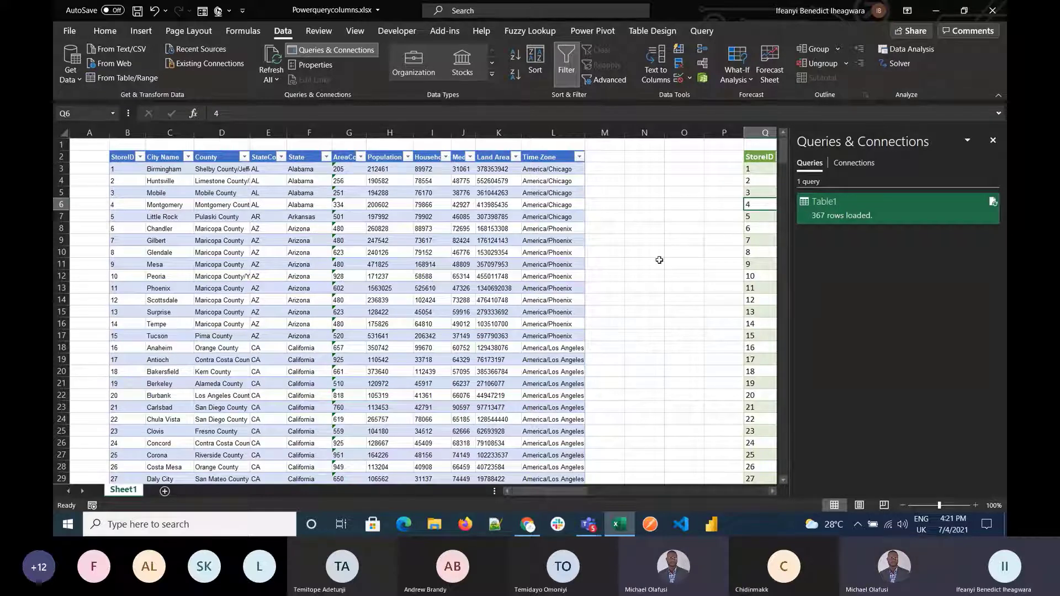
left_click(470, 263)
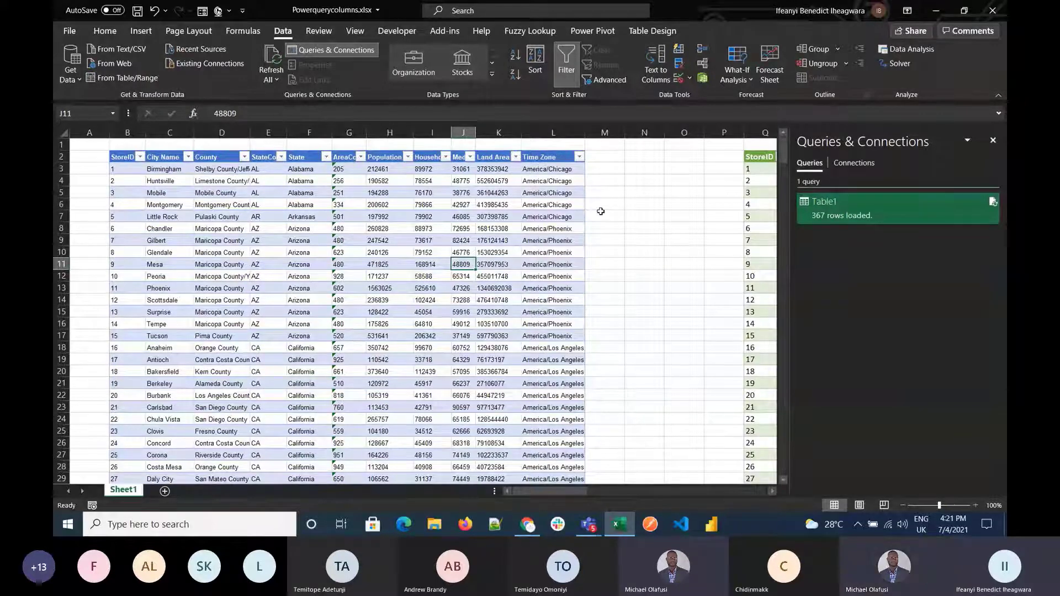
Step: Copy the source table's headers from StoreID to Time Zone and paste them transposed as a vertical list starting at cell N3
left_click(119, 156)
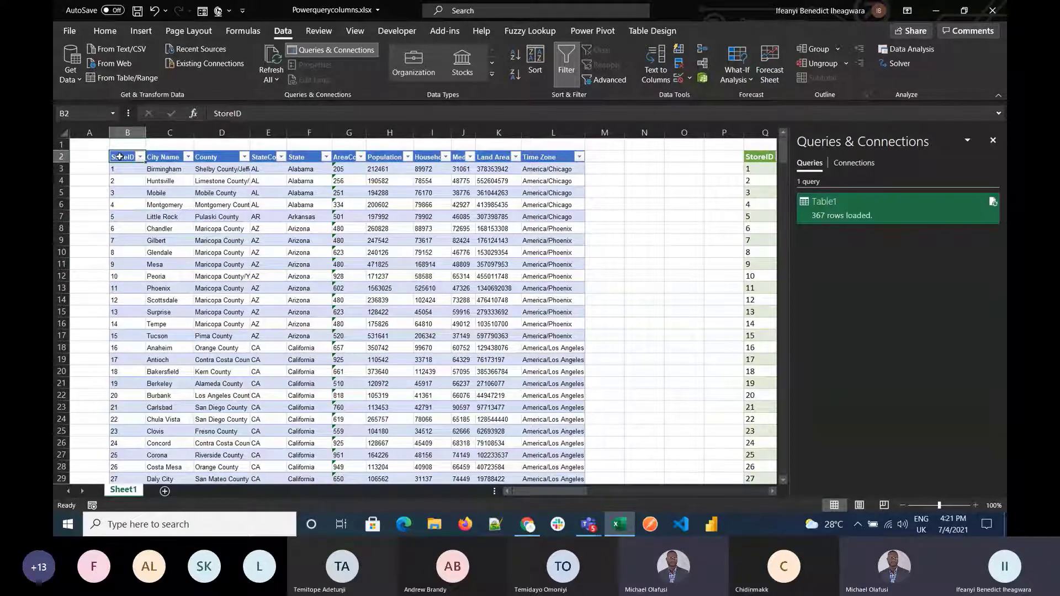
key("shift+Right")
key("shift+Right")
key("shift+Right")
key("shift+Right")
key("shift+Right")
key("shift+Right")
key("shift+Right")
key("shift+Right")
key("shift+Right")
key("shift+Right")
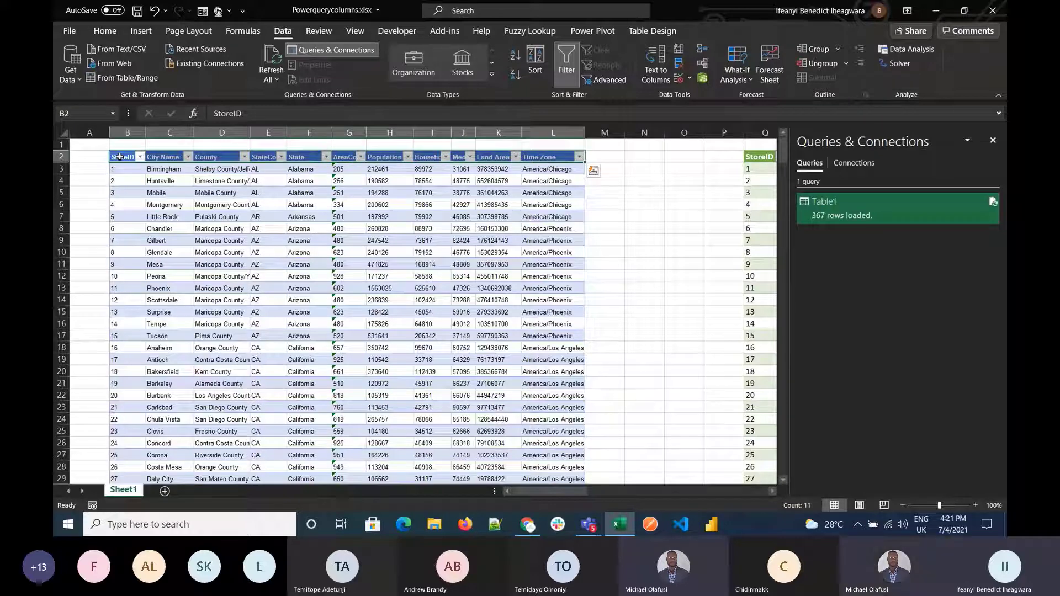
key("ctrl+c")
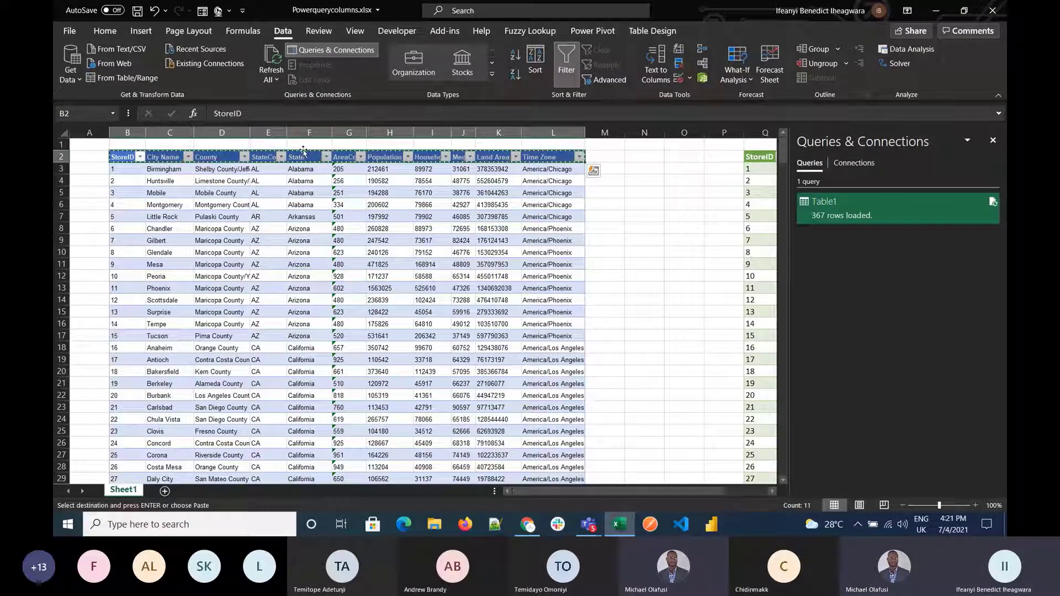
left_click(644, 167)
left_click(105, 31)
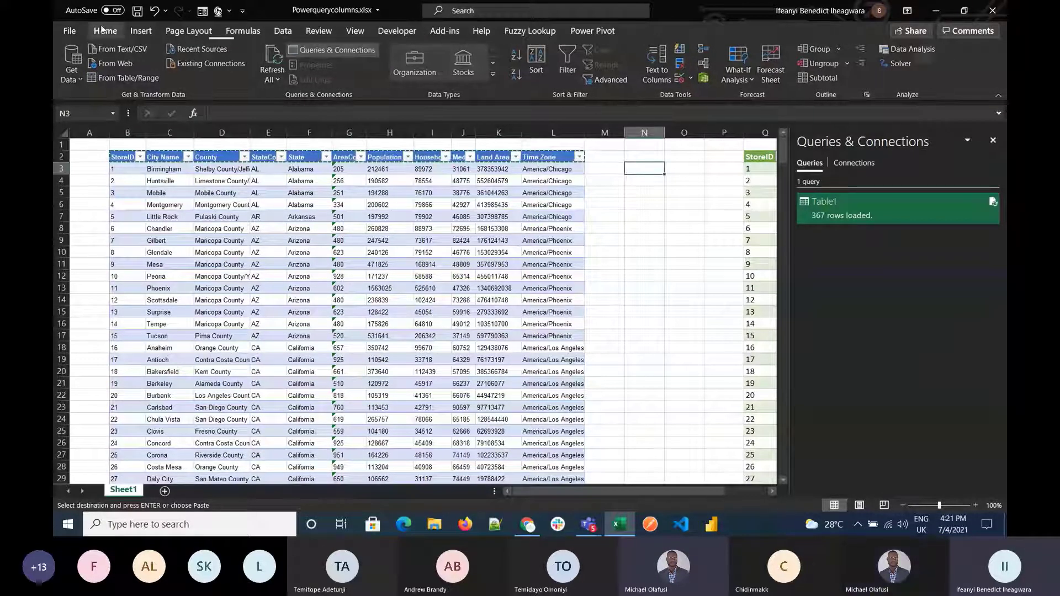
left_click(72, 79)
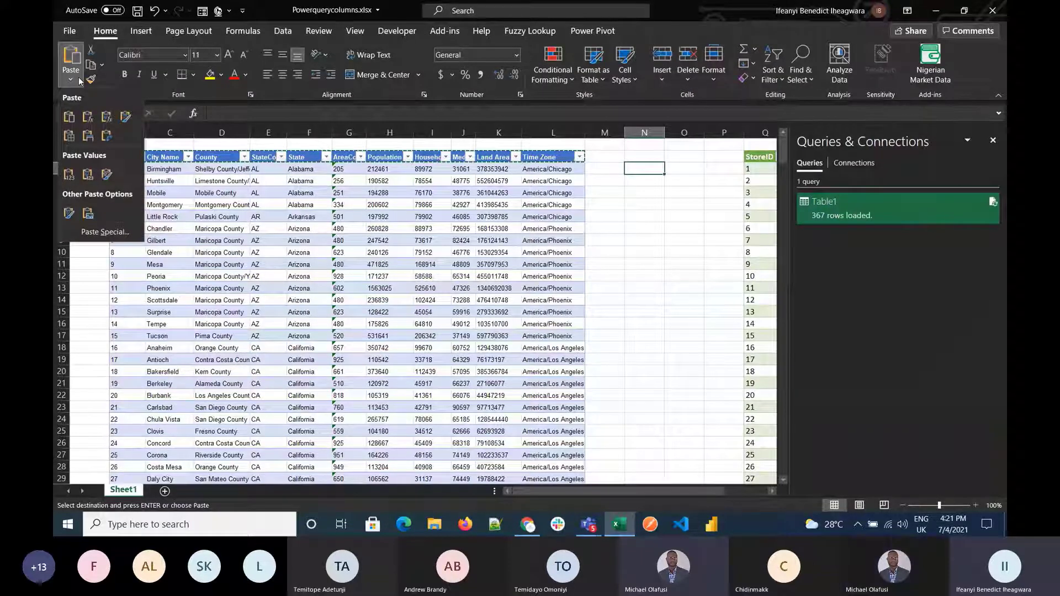
left_click(107, 136)
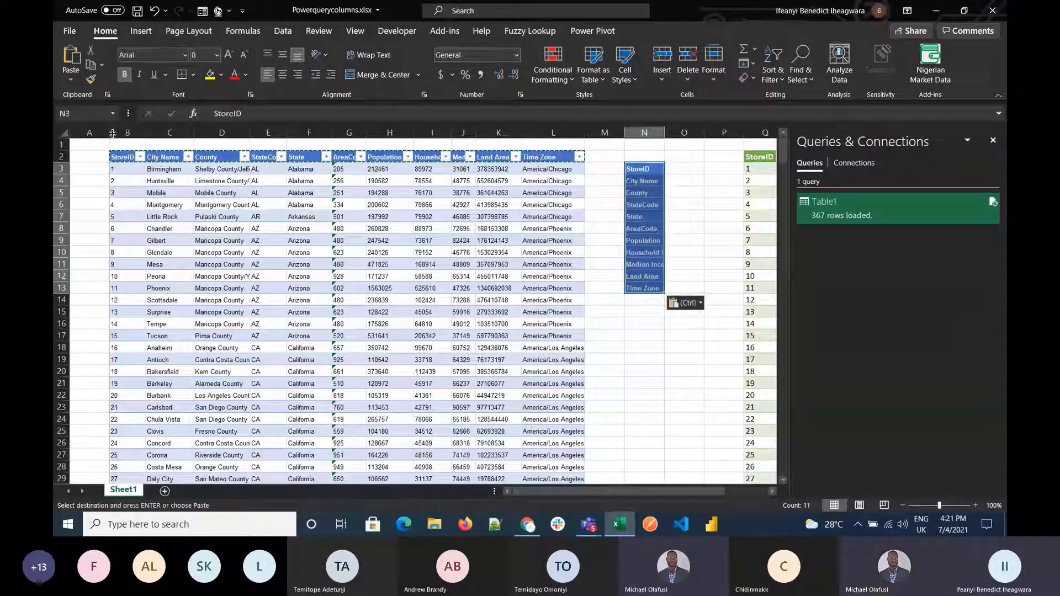
Step: Enter the heading "Column name" in cell N2 above the transposed list
left_click(674, 171)
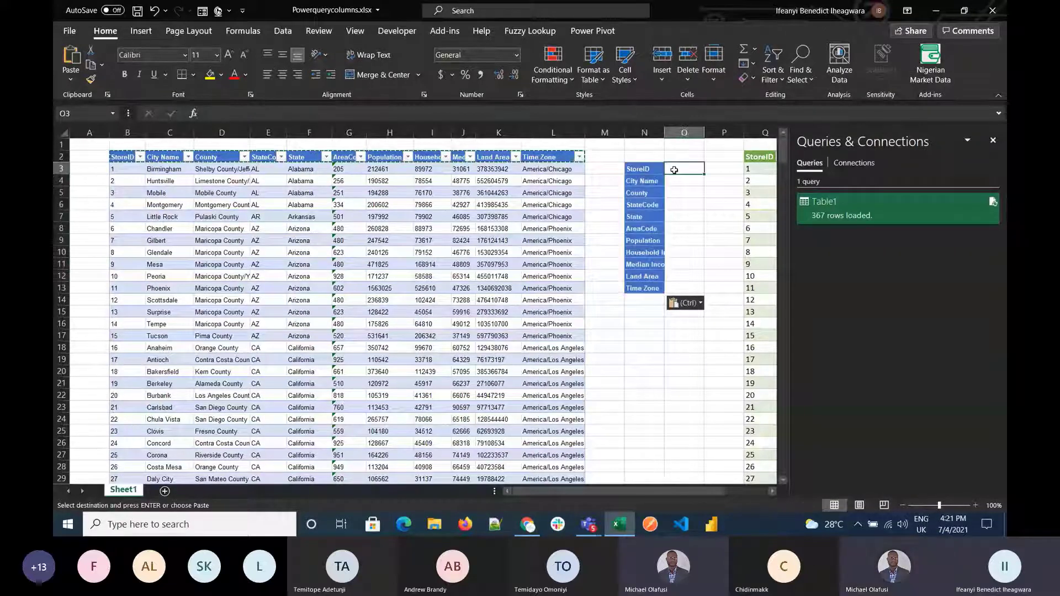
left_click(643, 160)
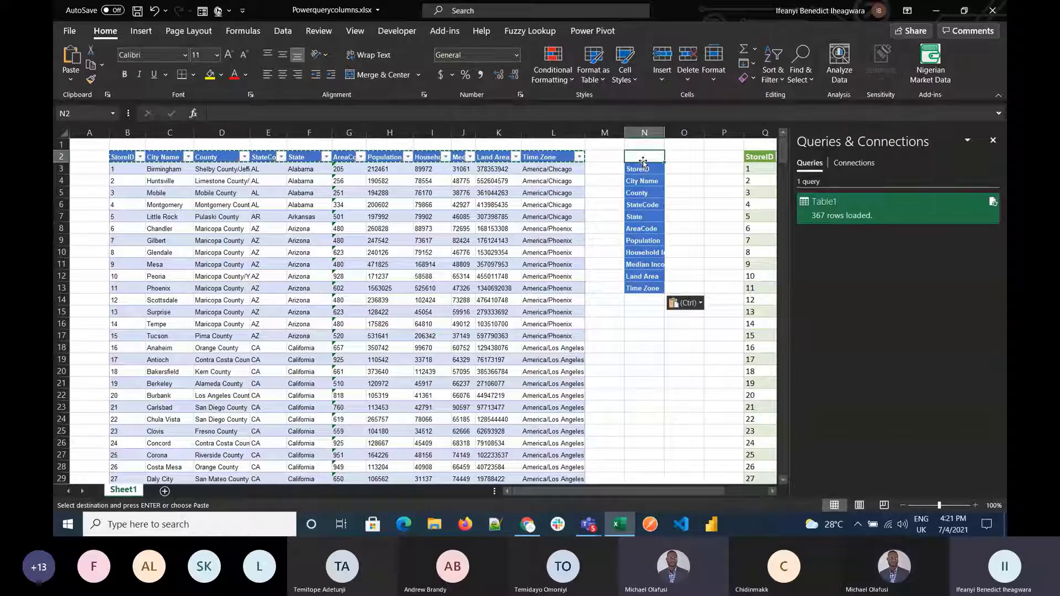
type("Column ")
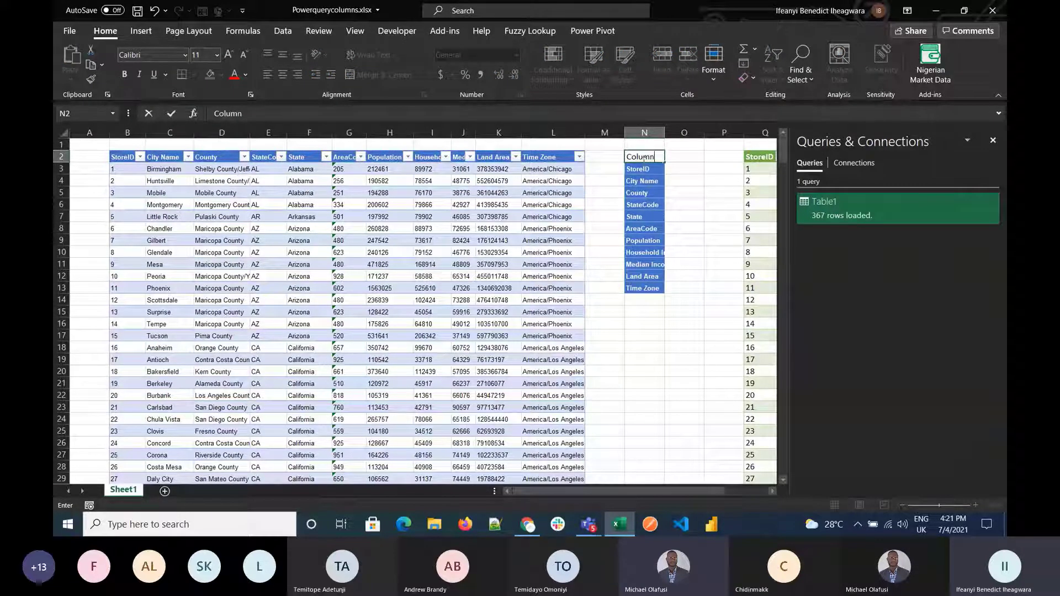
type("nsme")
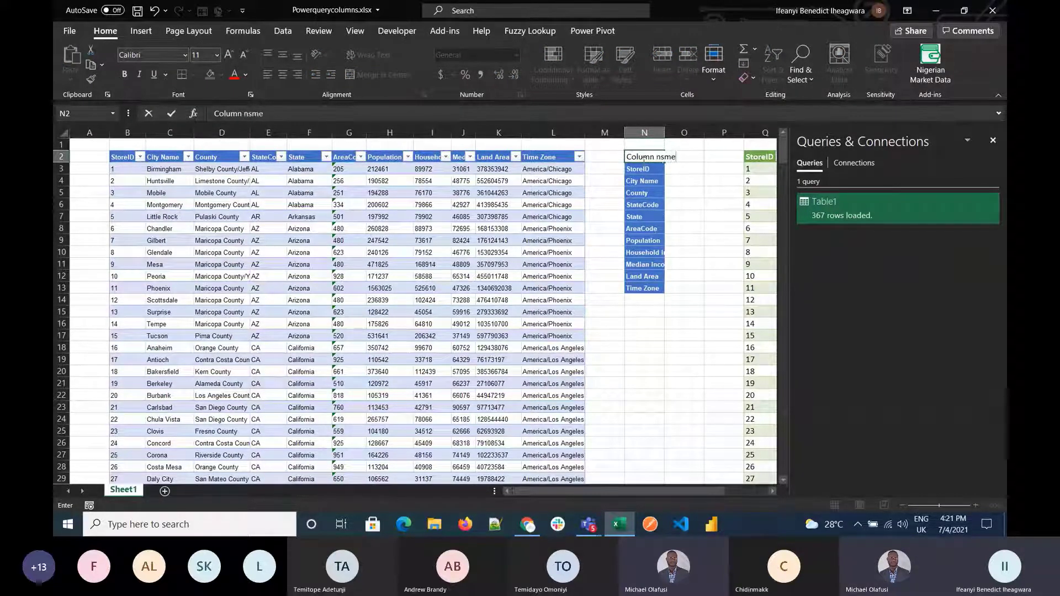
key("BackSpace")
key("BackSpace")
key("BackSpace")
type("a,")
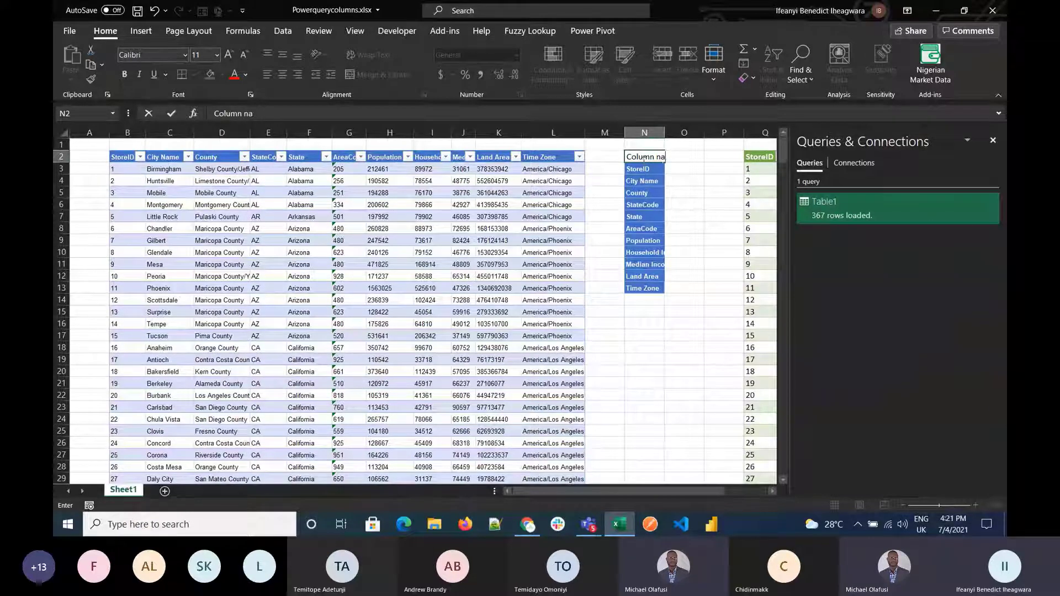
key("BackSpace")
type("me")
key("Tab")
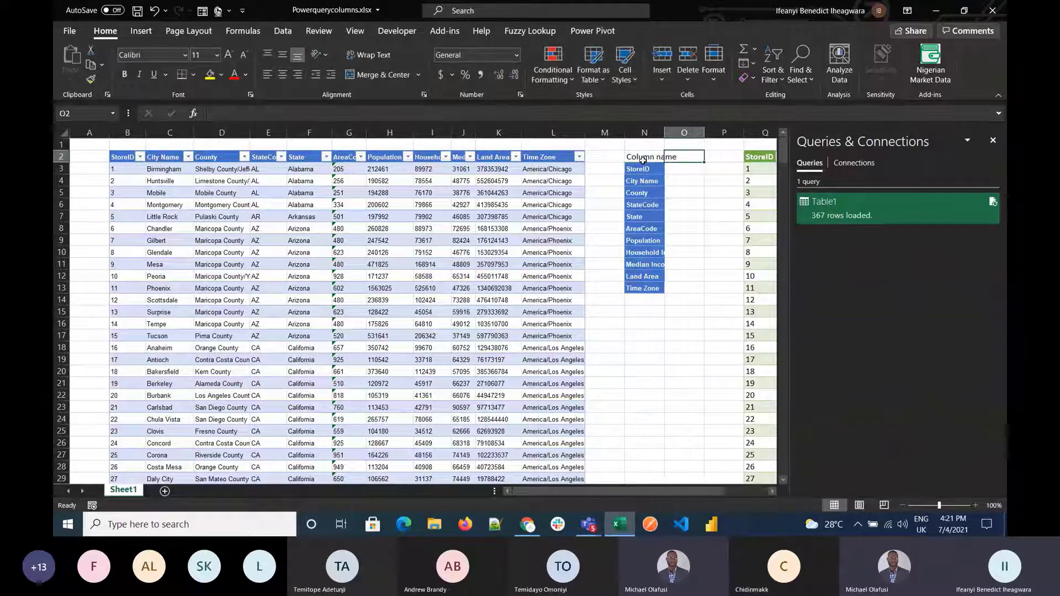
Step: Enter the heading "select" in cell O2 beside the column name heading
type("selc")
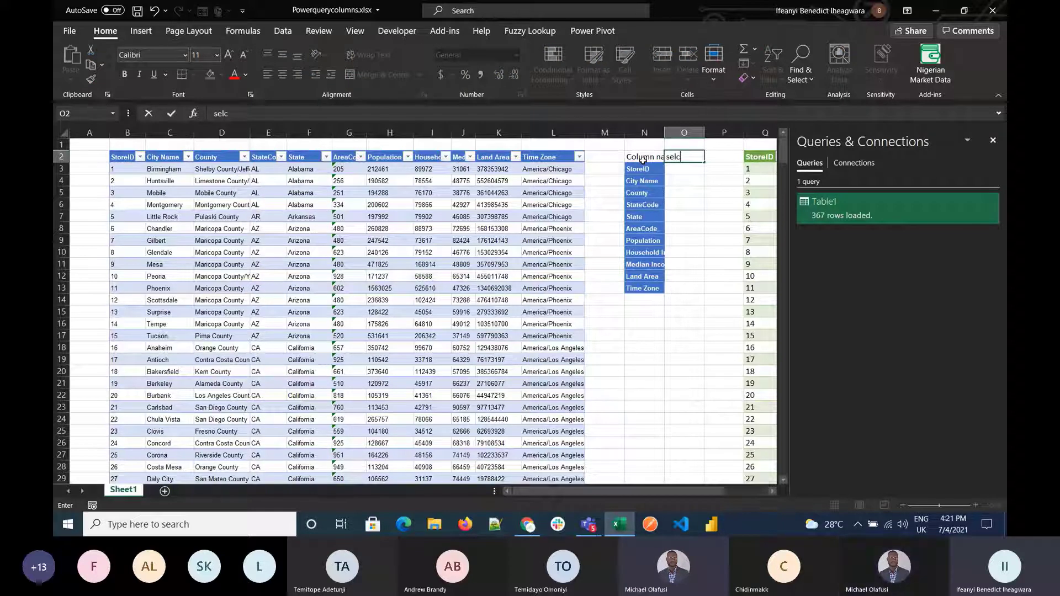
key("BackSpace")
type("e")
type("ct")
key("Return")
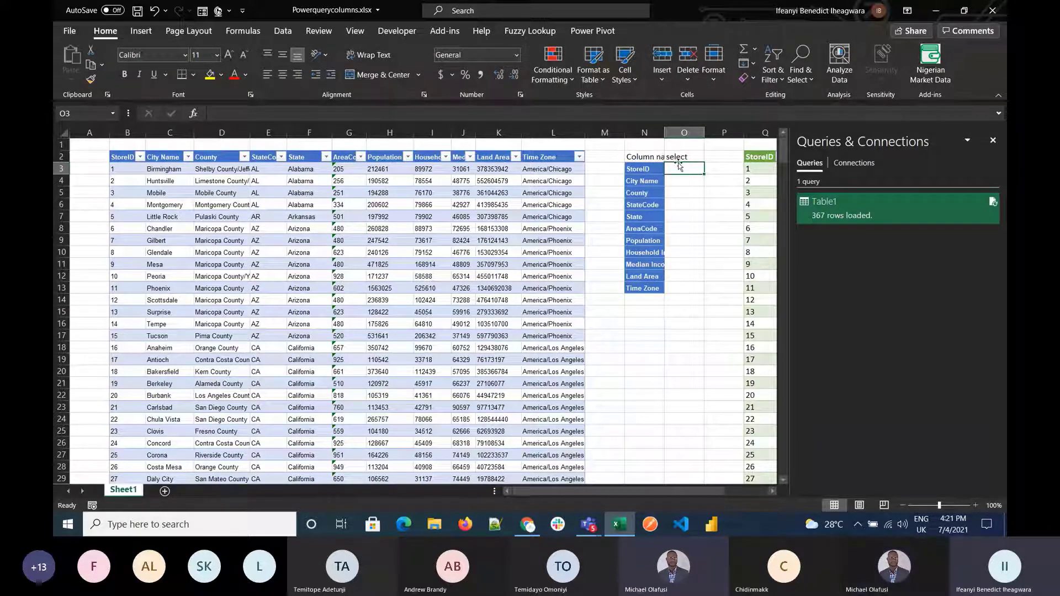
left_click(665, 328)
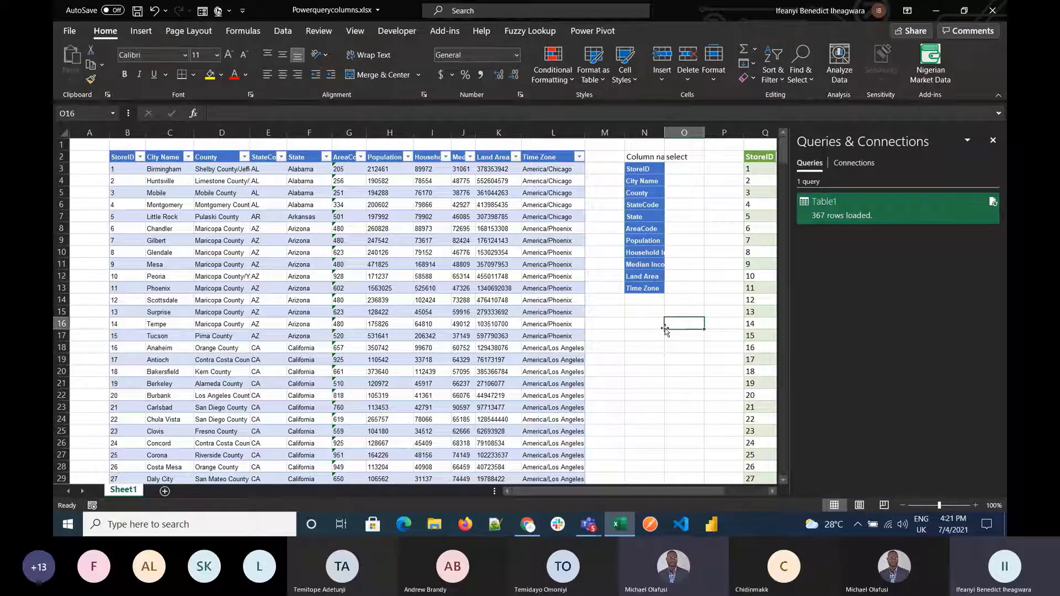
type("X")
key("BackSpace")
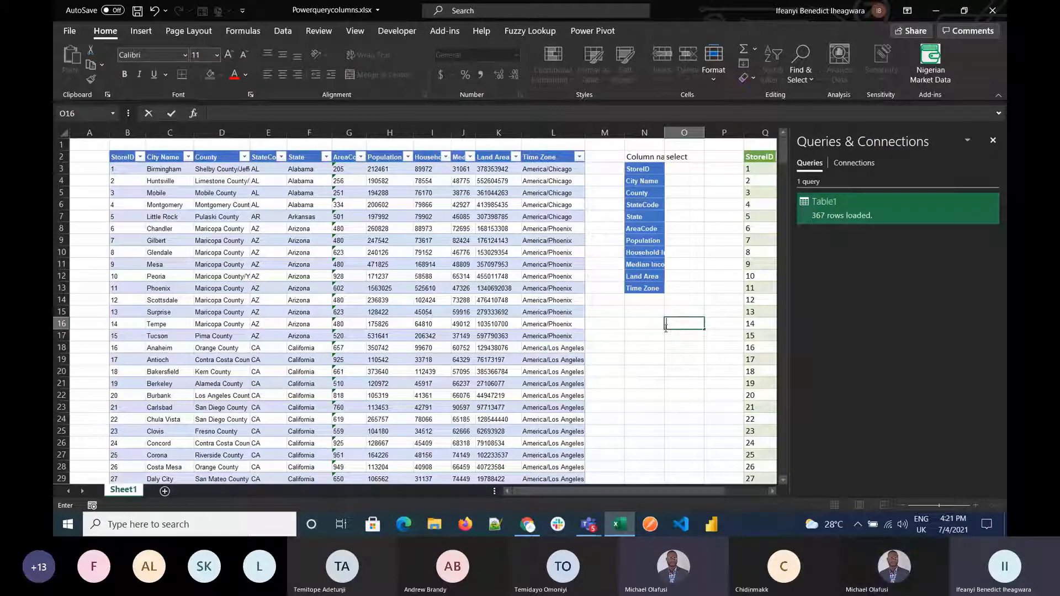
left_click(680, 170)
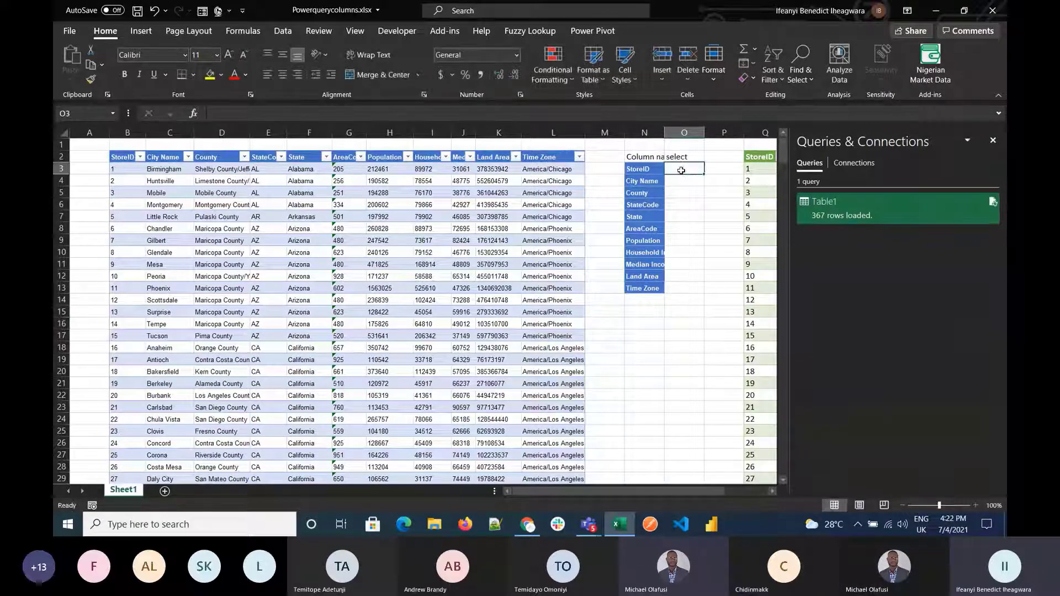
Step: Minimize the open windows and open the US Regional Sales.xlsx workbook from the desktop
left_click(941, 10)
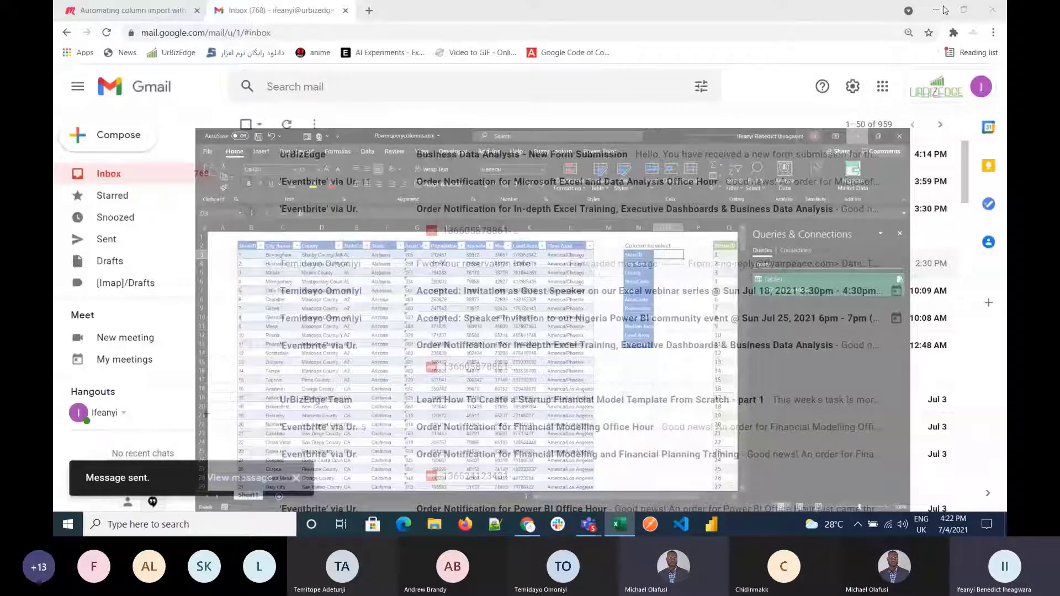
left_click(935, 10)
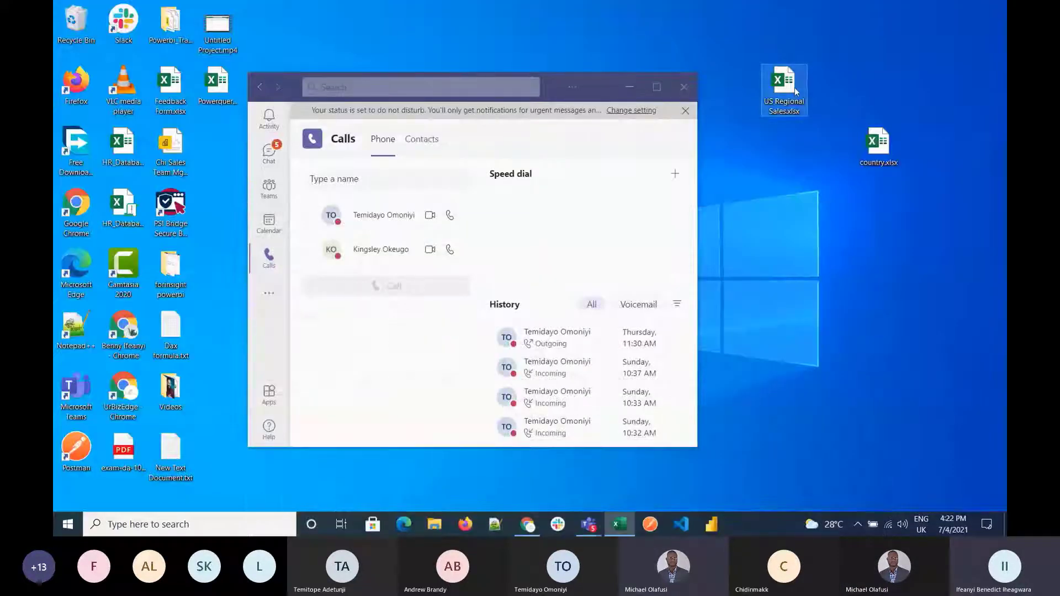
double_click(794, 87)
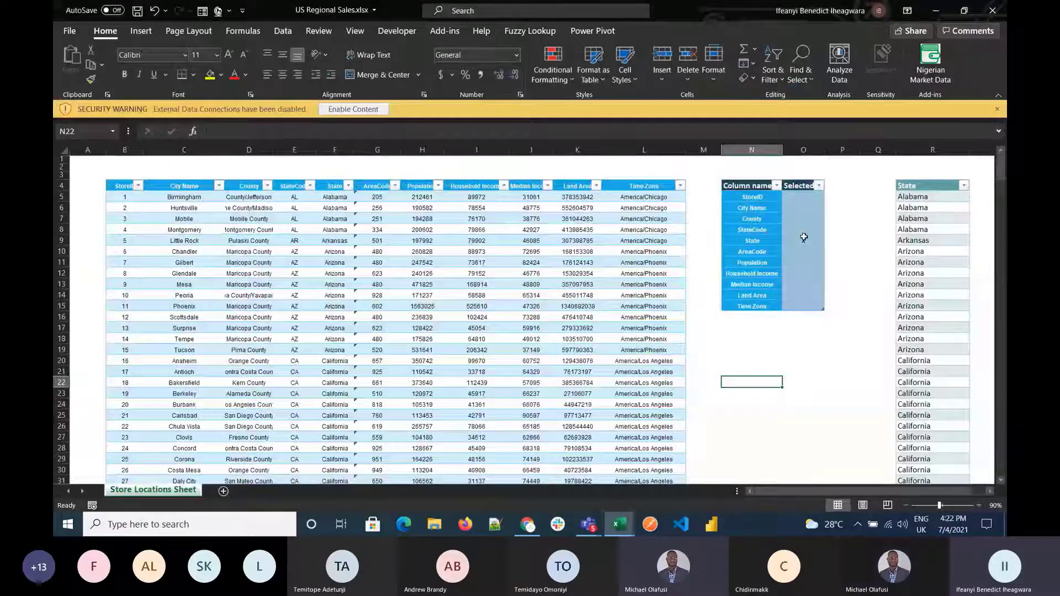
Step: Mark State and AreaCode with x in the Selected column of the column name table
left_click(803, 241)
left_click(803, 250)
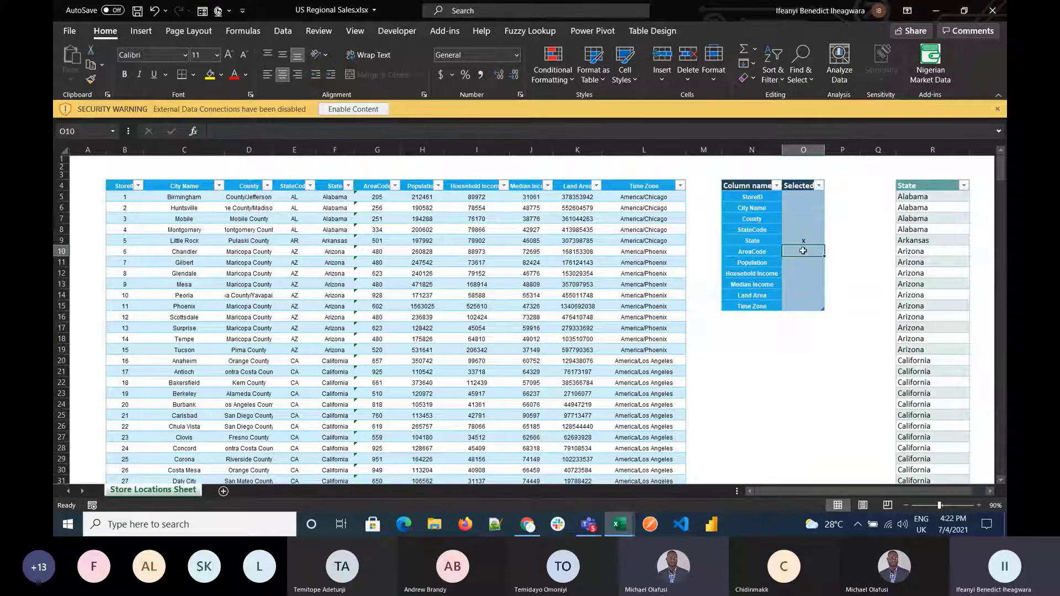
type("x")
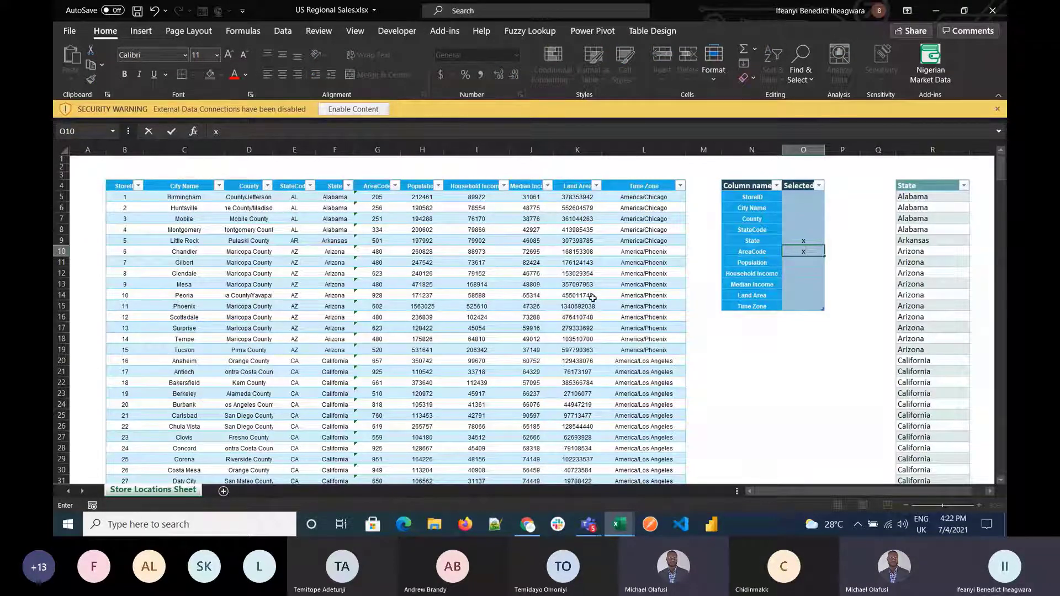
Step: Enable the workbook's external data connections and refresh its data for the selected State and AreaCode columns
left_click(578, 306)
left_click(345, 107)
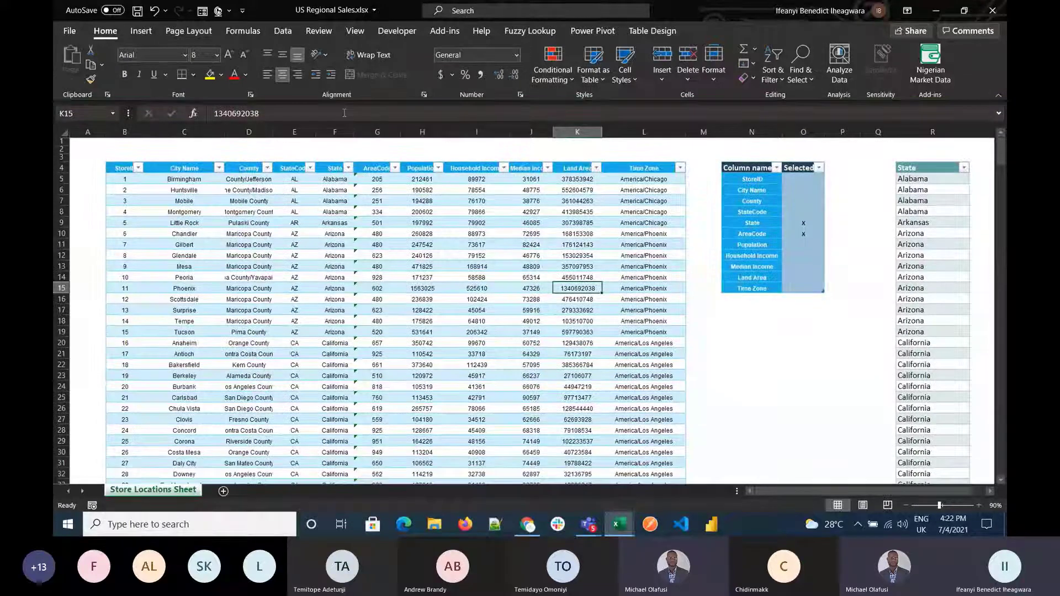
left_click(282, 32)
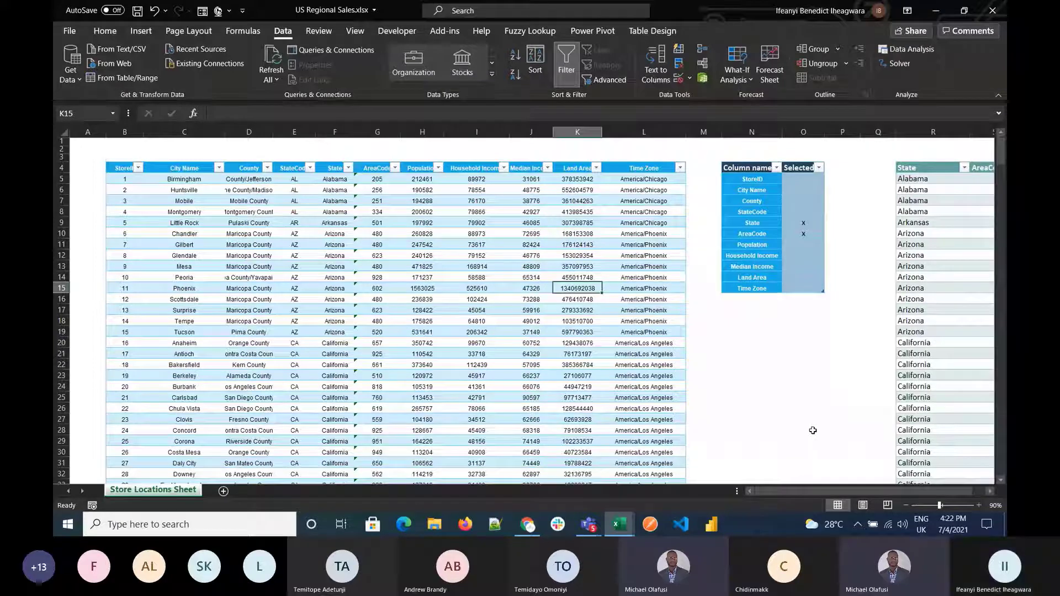
left_click_drag(818, 492, 848, 495)
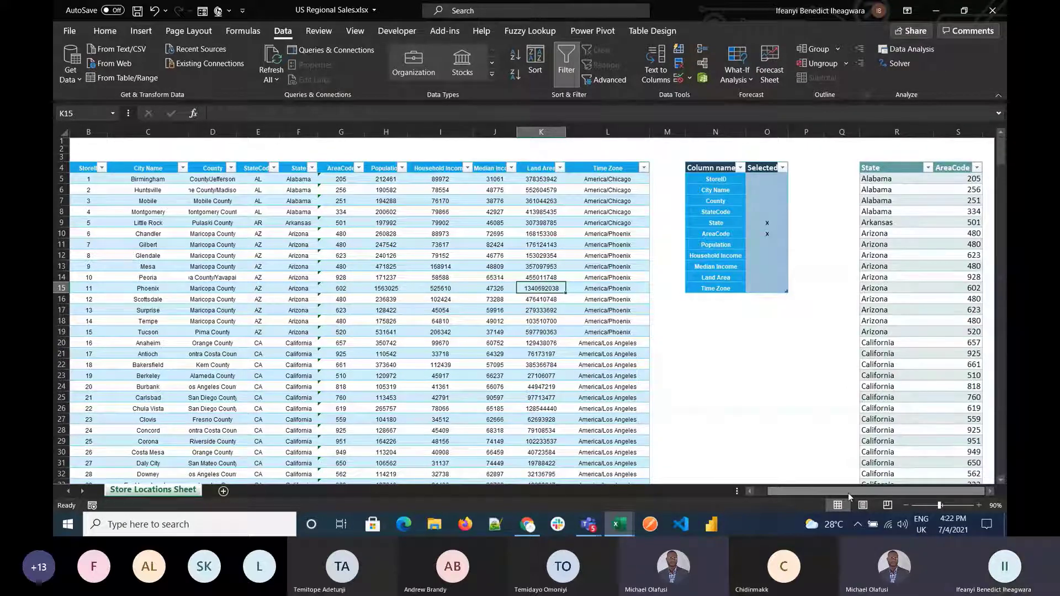
left_click(660, 415)
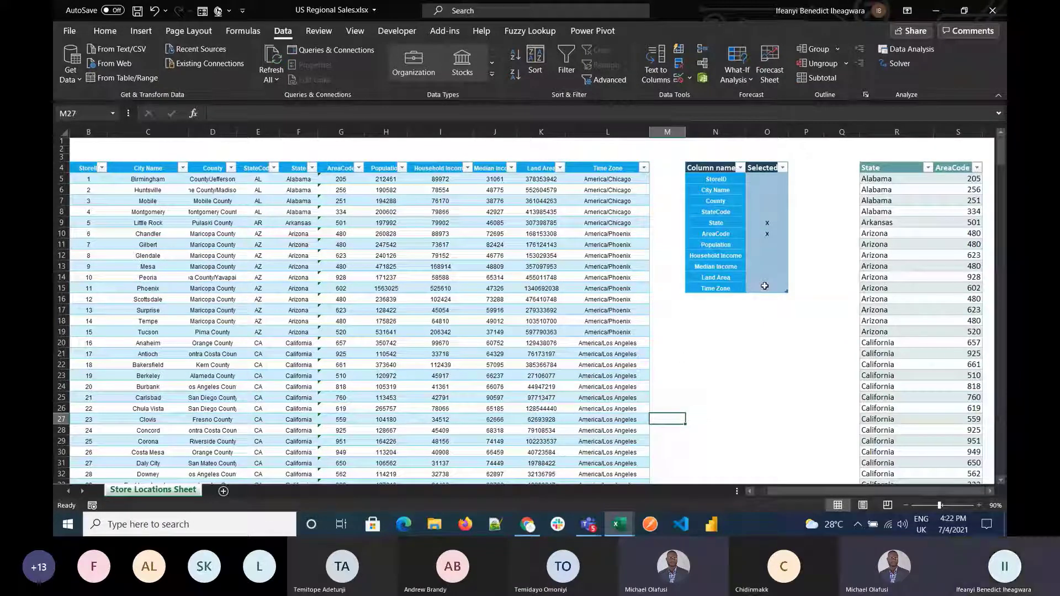
left_click(875, 266)
left_click(734, 213)
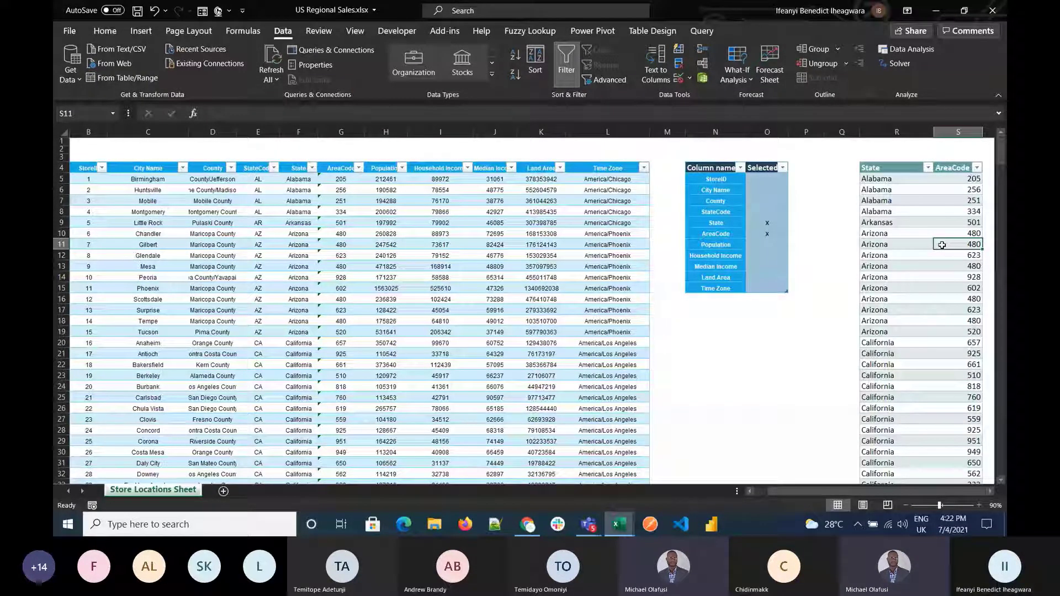
key("alt")
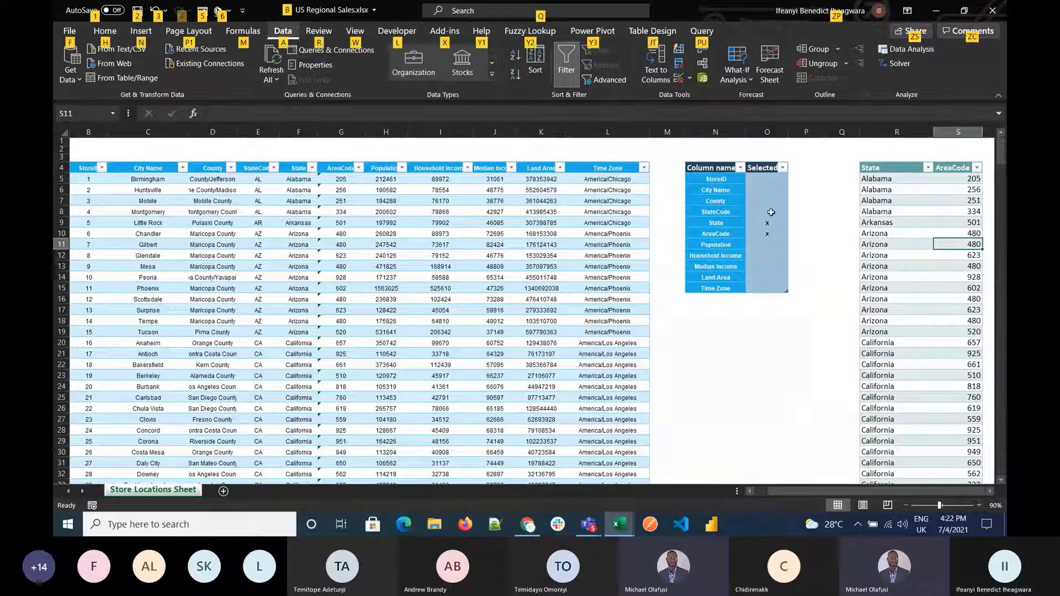
Step: Mark StateCode with x in the Selected column and clear the mark beside AreaCode
left_click(770, 212)
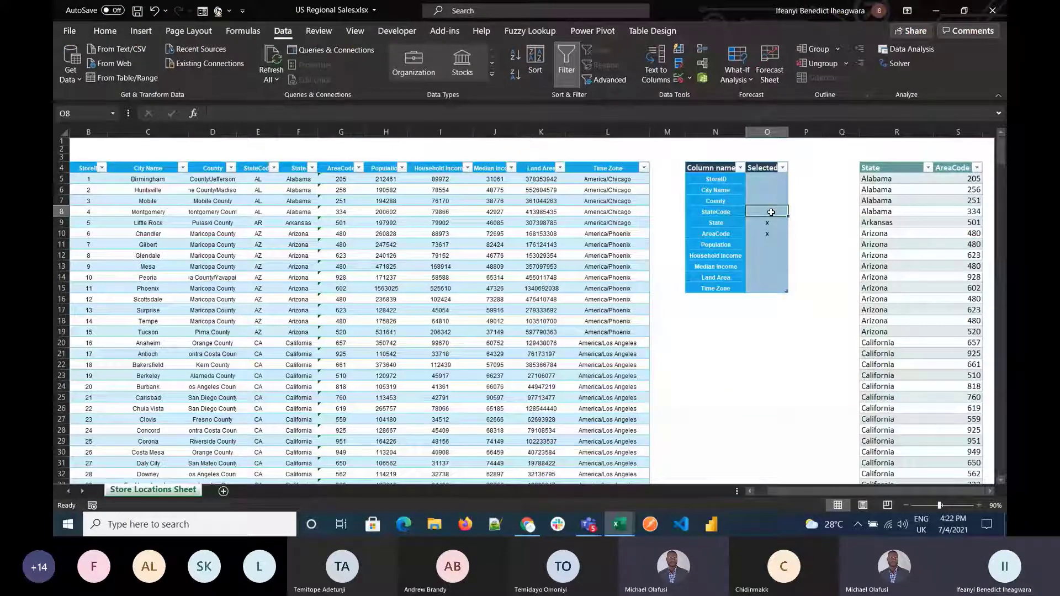
type("x")
key("Return")
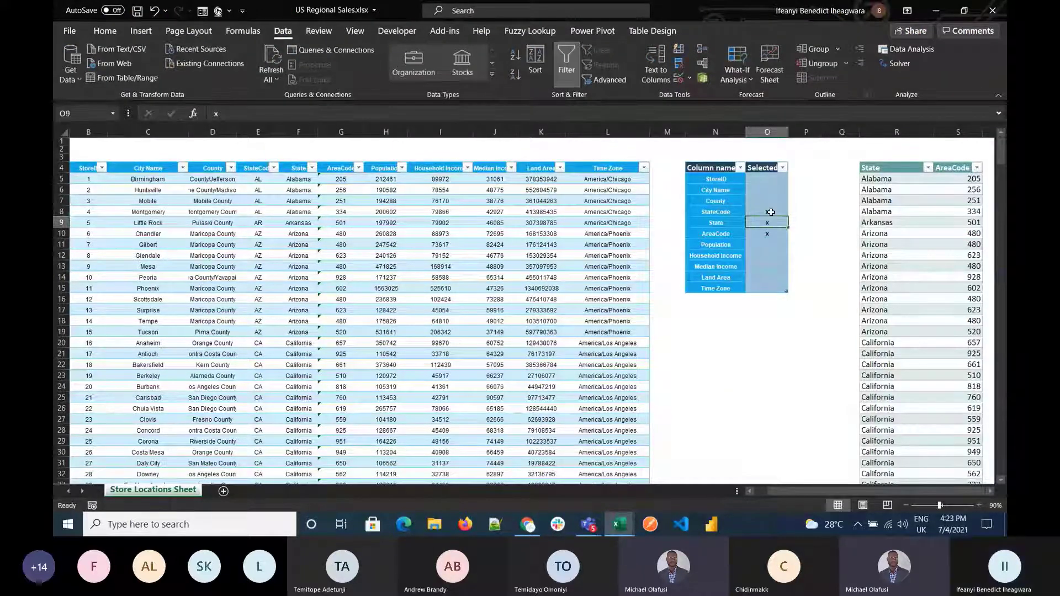
key("Return")
key("Return")
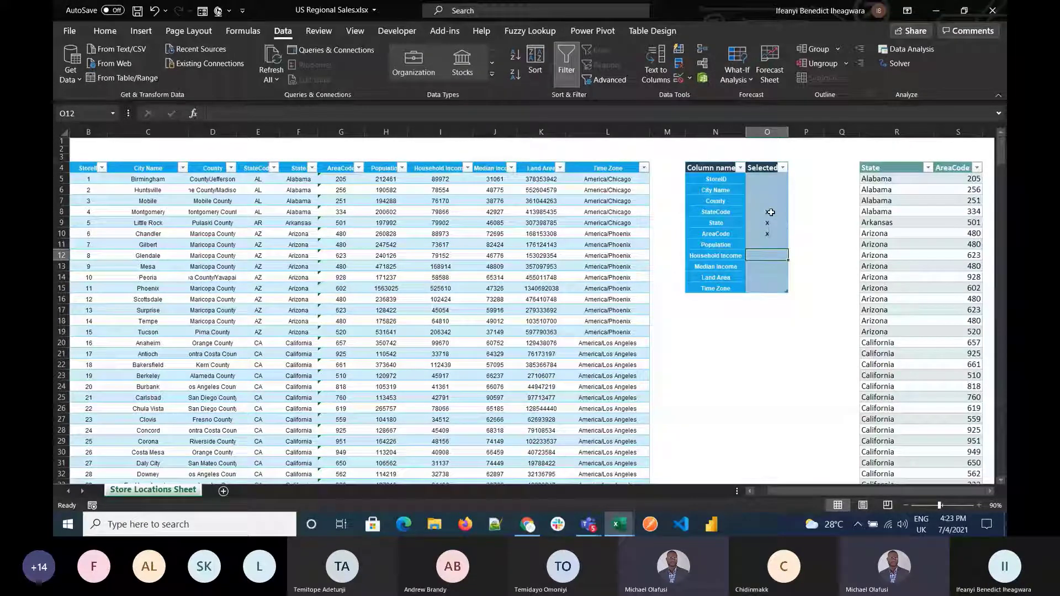
left_click(771, 234)
key("Delete")
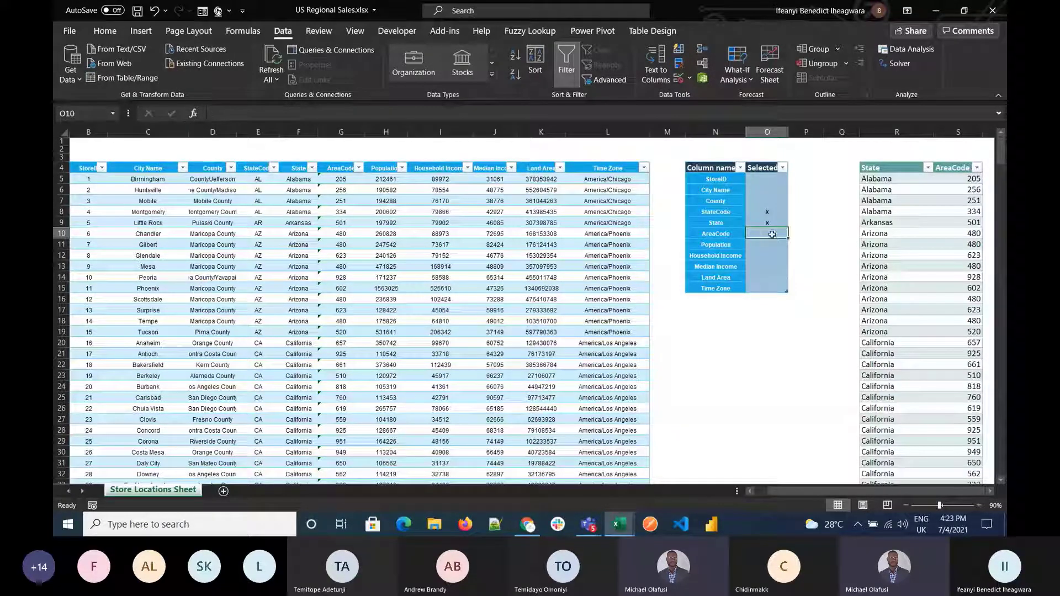
Step: Mark County with x in the Selected column and refresh the query output table to load the newly selected columns
left_click(769, 198)
key("Right")
key("Right")
key("Right")
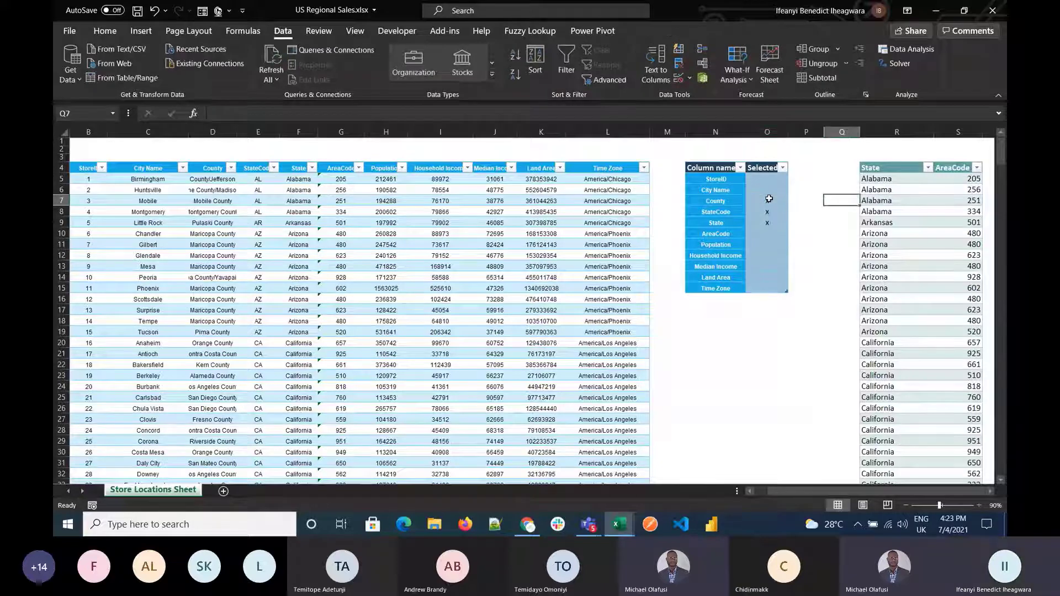
key("alt+F5")
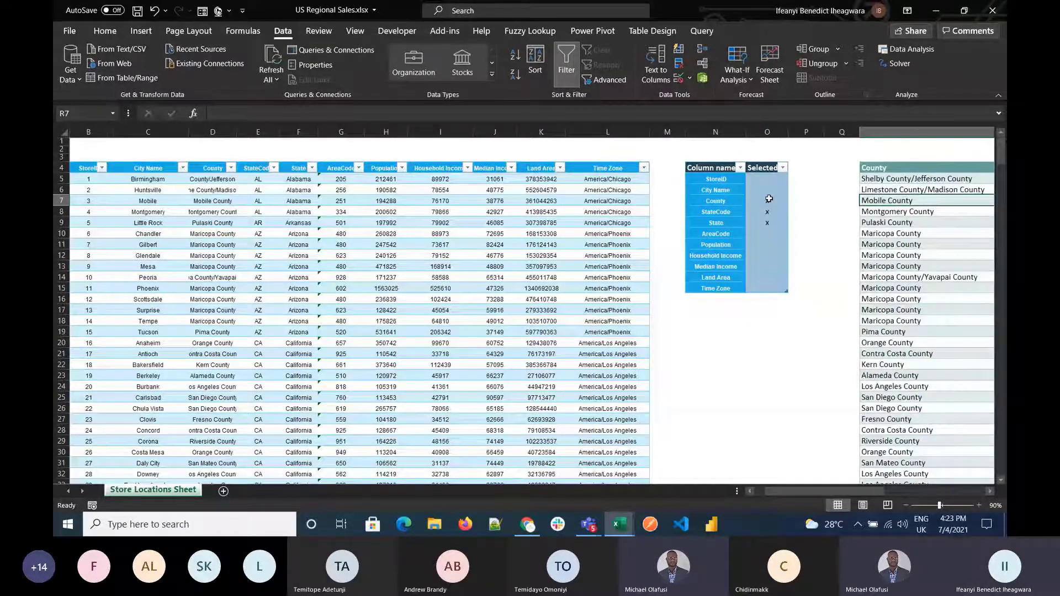
key("Right")
key("Right")
key("Right")
key("Right")
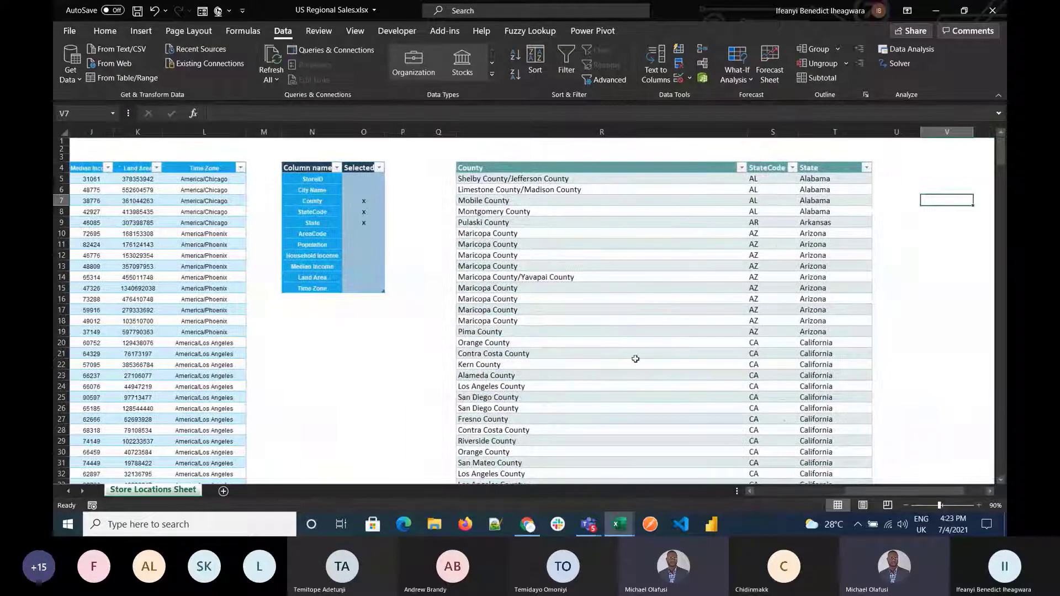
Step: Close the US Regional Sales.xlsx workbook and save its changes
left_click_drag(855, 493, 755, 499)
left_click(751, 320)
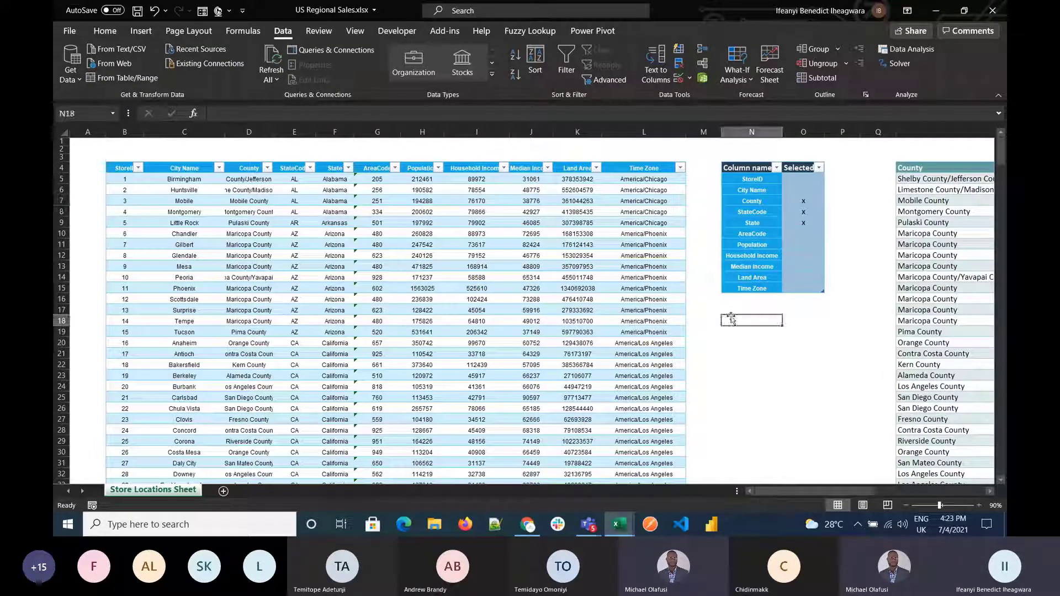
left_click(996, 21)
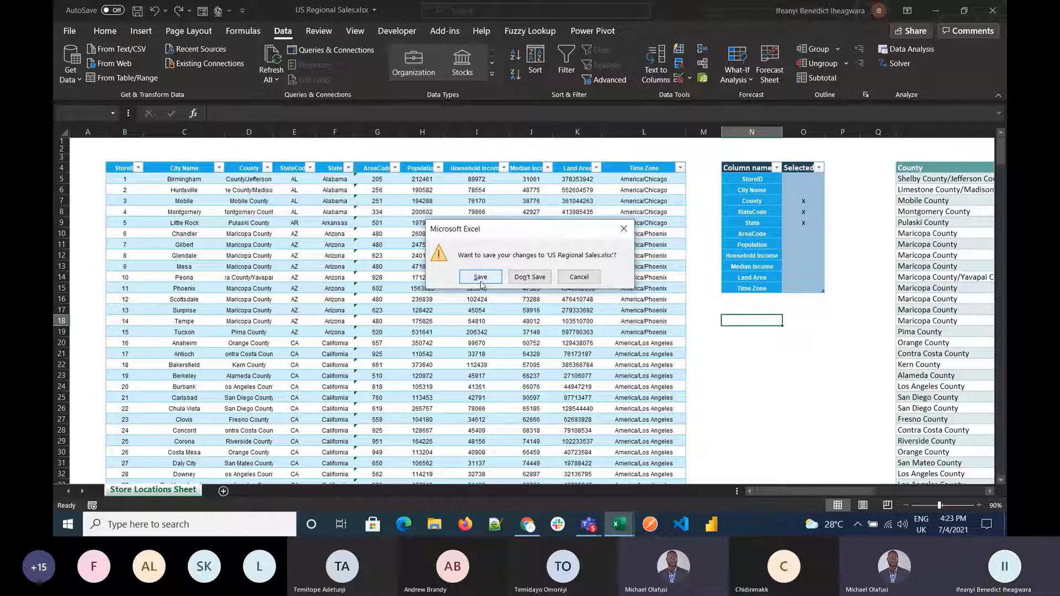
left_click(480, 277)
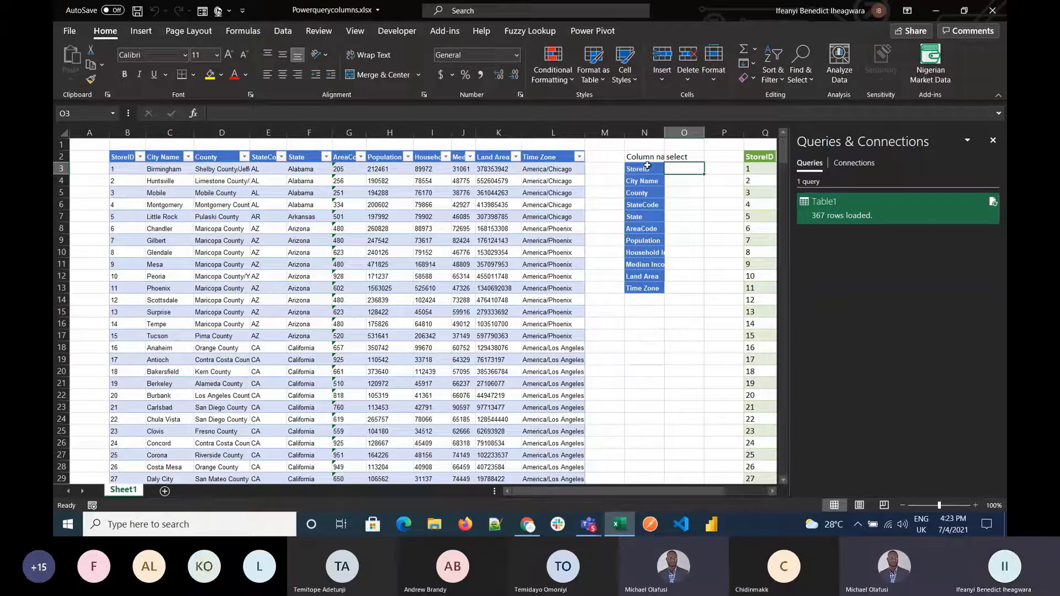
Step: Fill the Column name and select heading cells N2:O2 with a light blue theme color
left_click(644, 157)
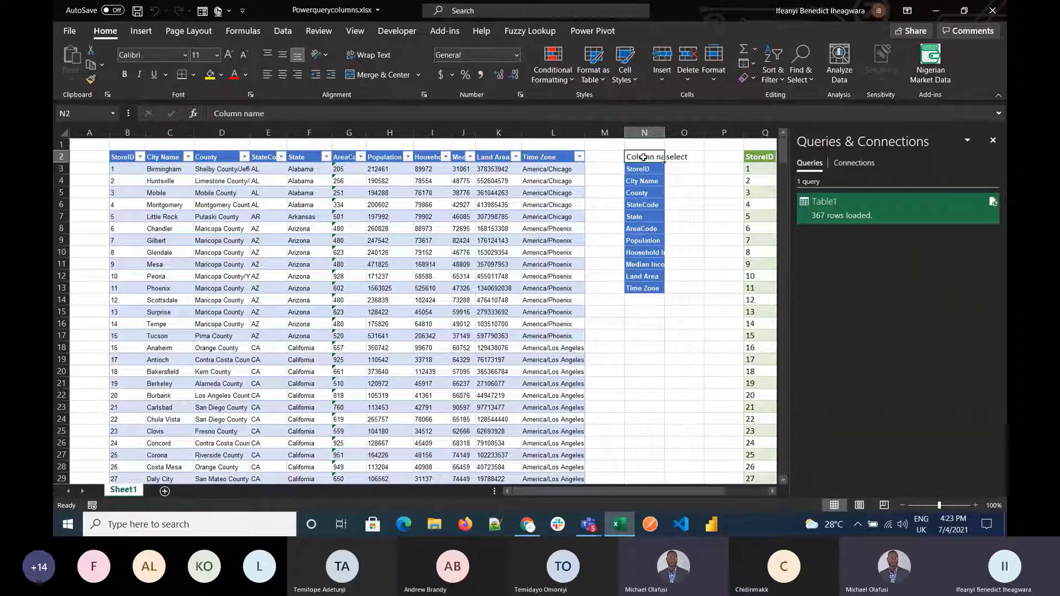
left_click_drag(644, 158, 683, 157)
left_click(221, 75)
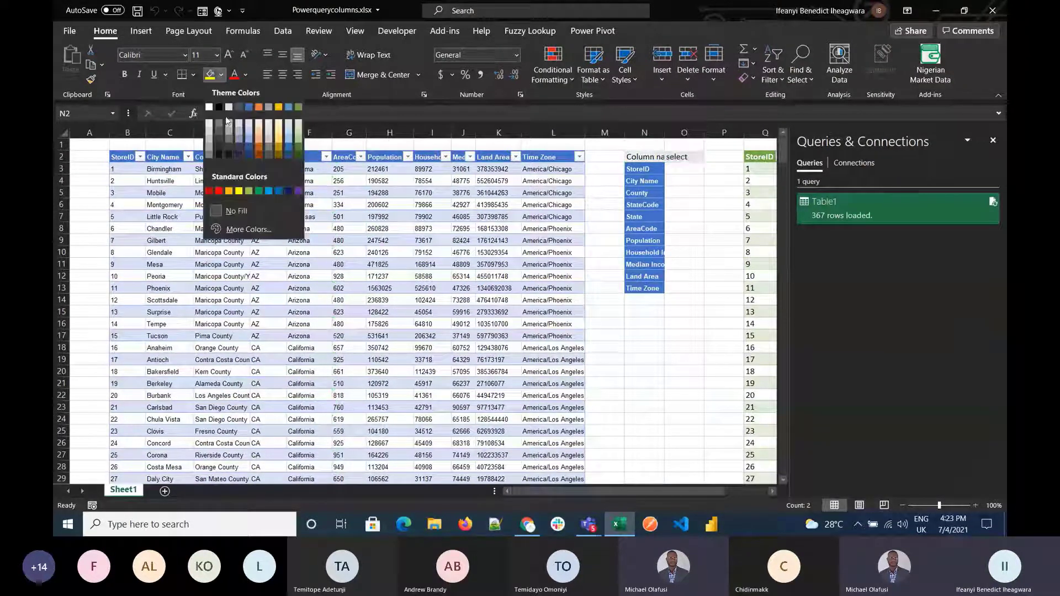
left_click(250, 131)
left_click(668, 174)
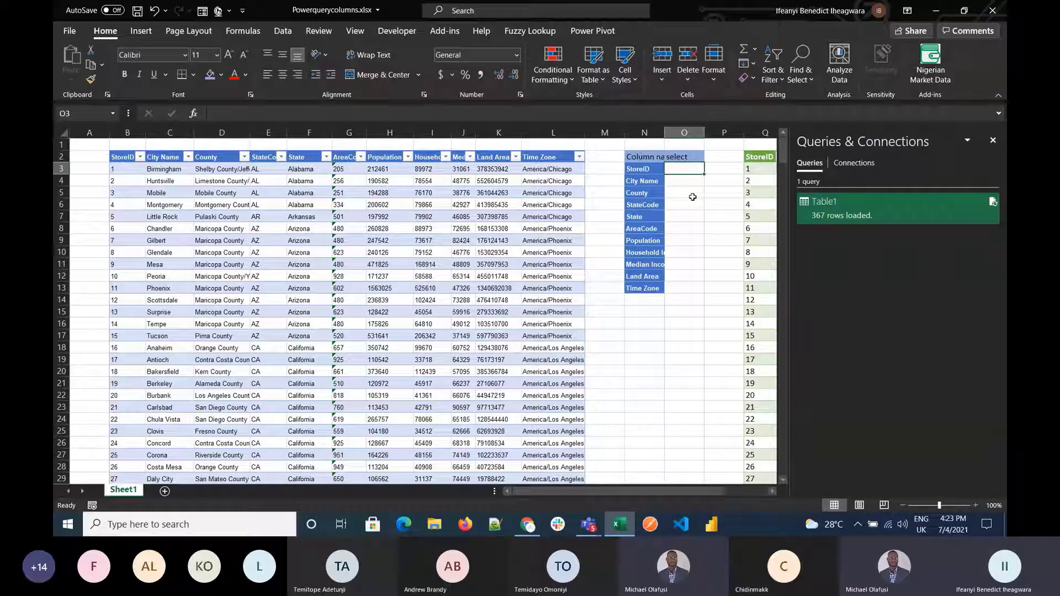
key("Down")
key("Down")
key("Down")
key("Down")
key("Down")
key("Up")
key("Up")
key("Up")
key("Up")
key("Up")
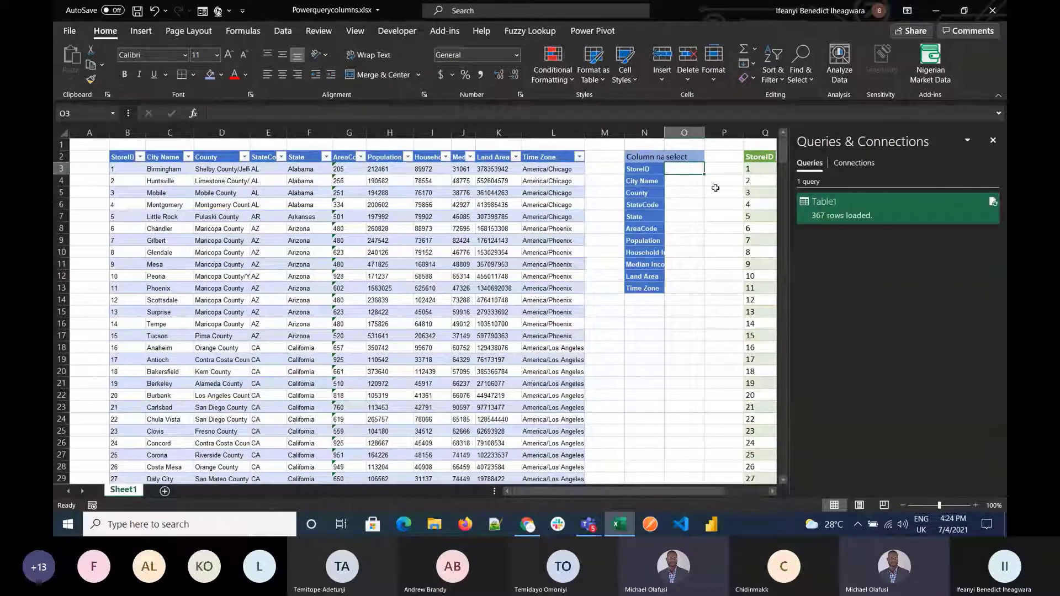
left_click(680, 180)
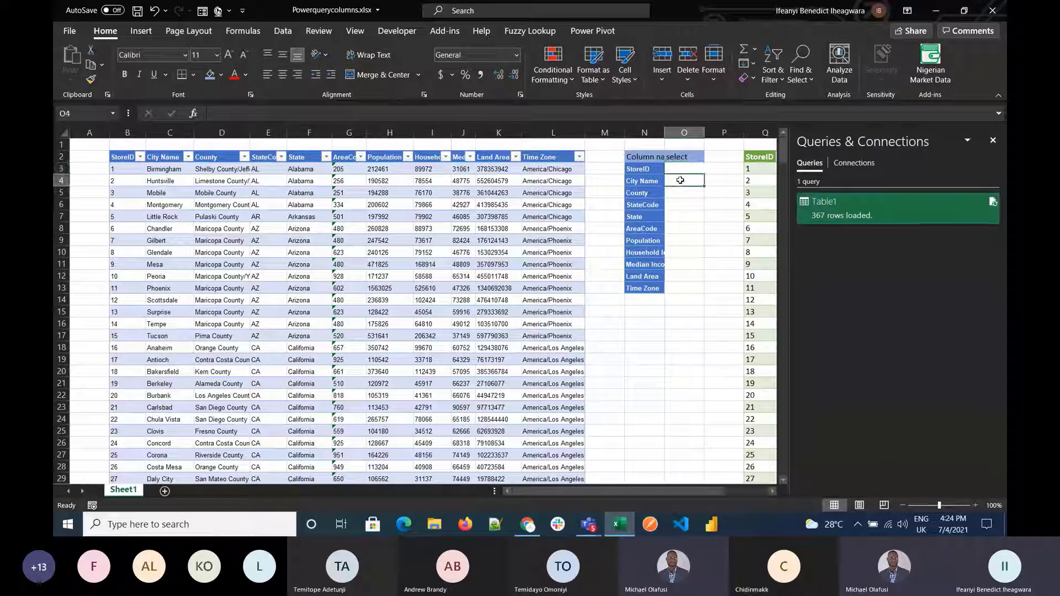
Step: Add a list data validation with the source "Yes, No" to cell O3 and fill it down to O13
left_click(687, 168)
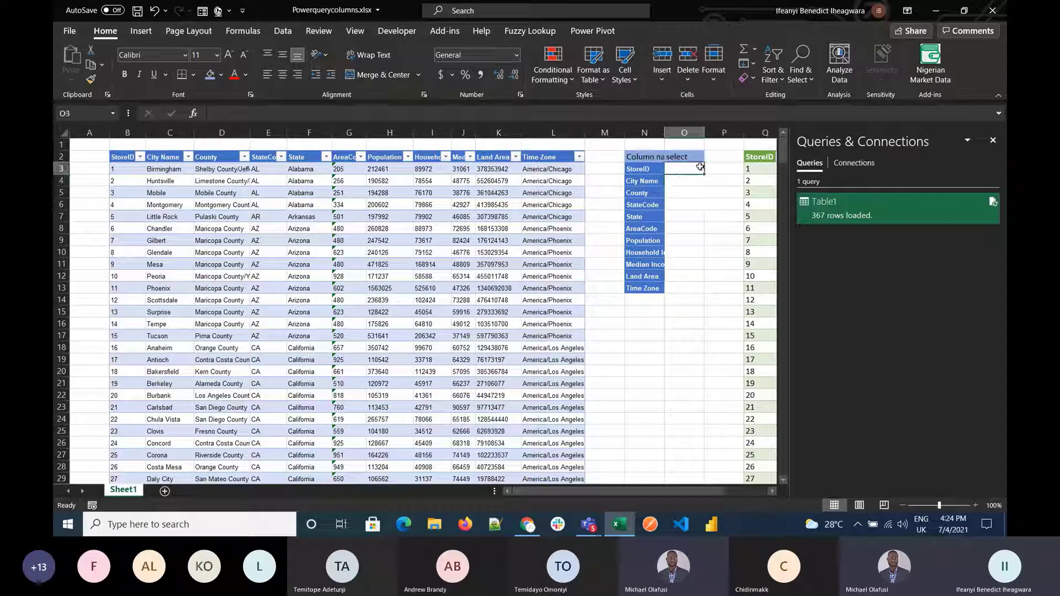
left_click(282, 31)
left_click(689, 78)
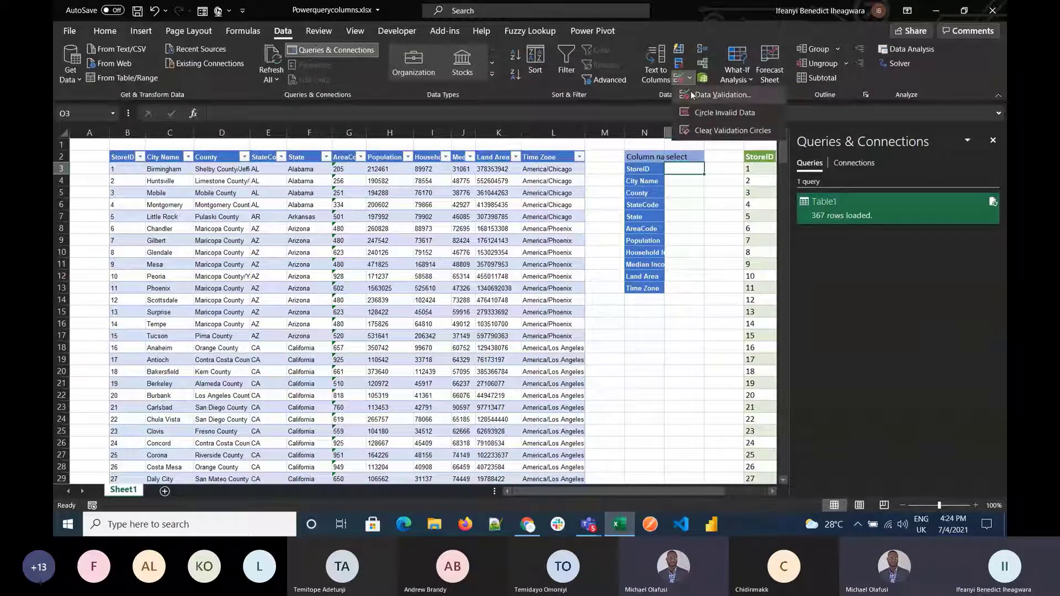
left_click(692, 95)
left_click(359, 216)
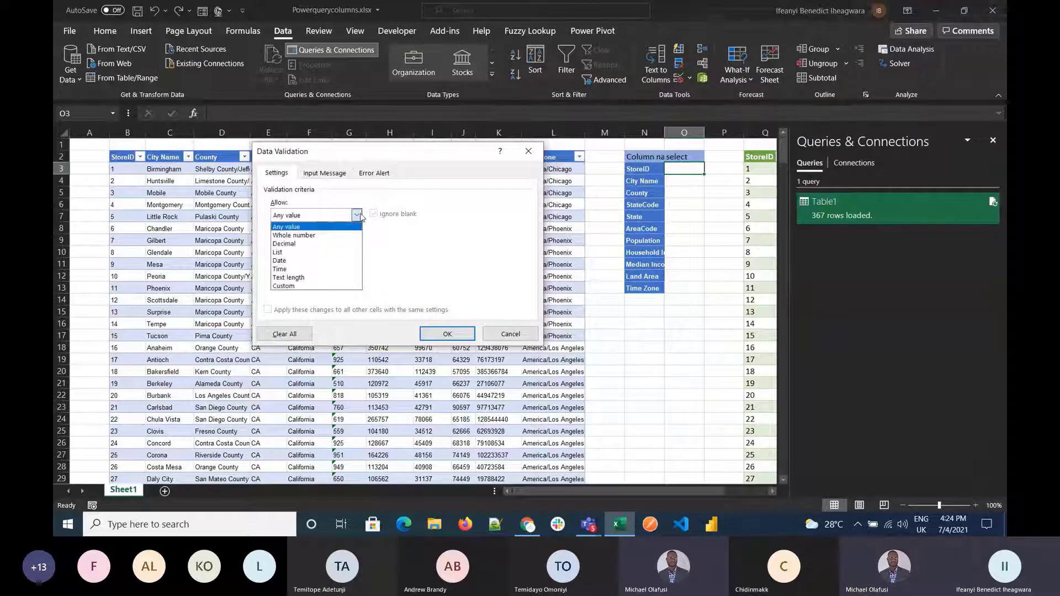
left_click(287, 252)
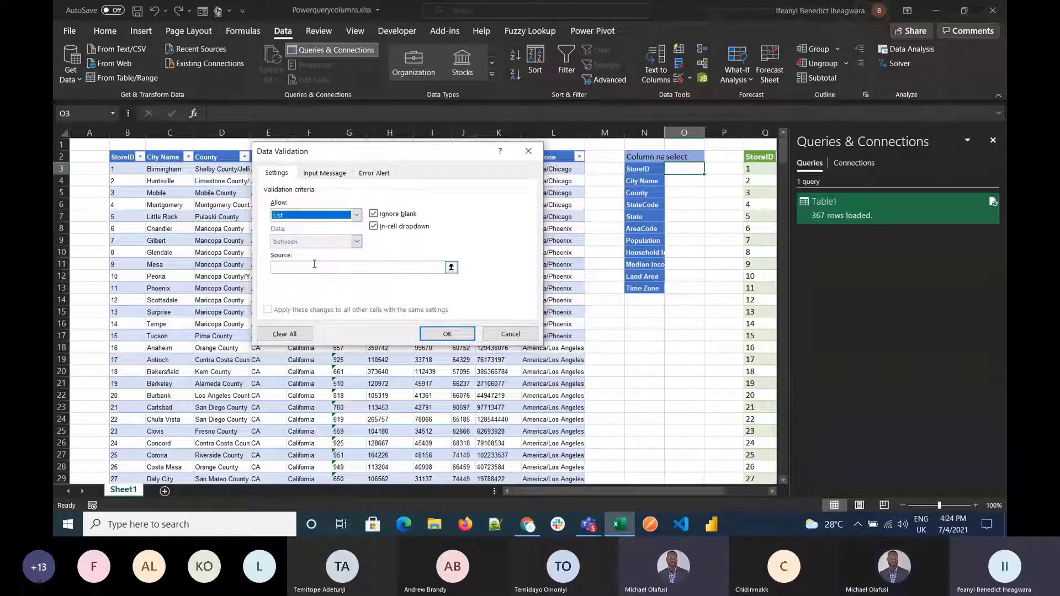
left_click(314, 265)
type("Yes")
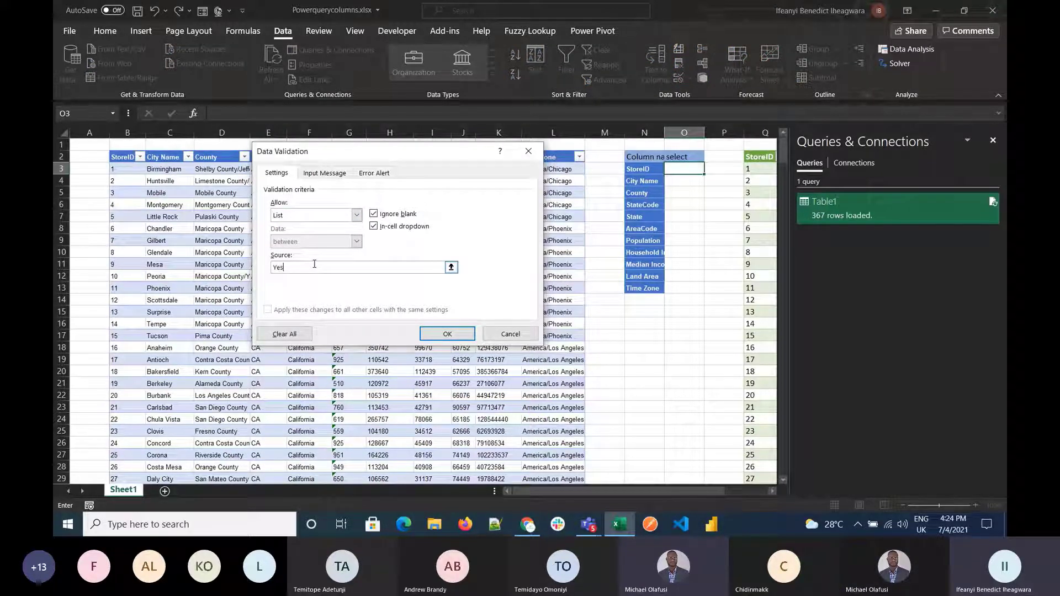
type(", N")
key("BackSpace")
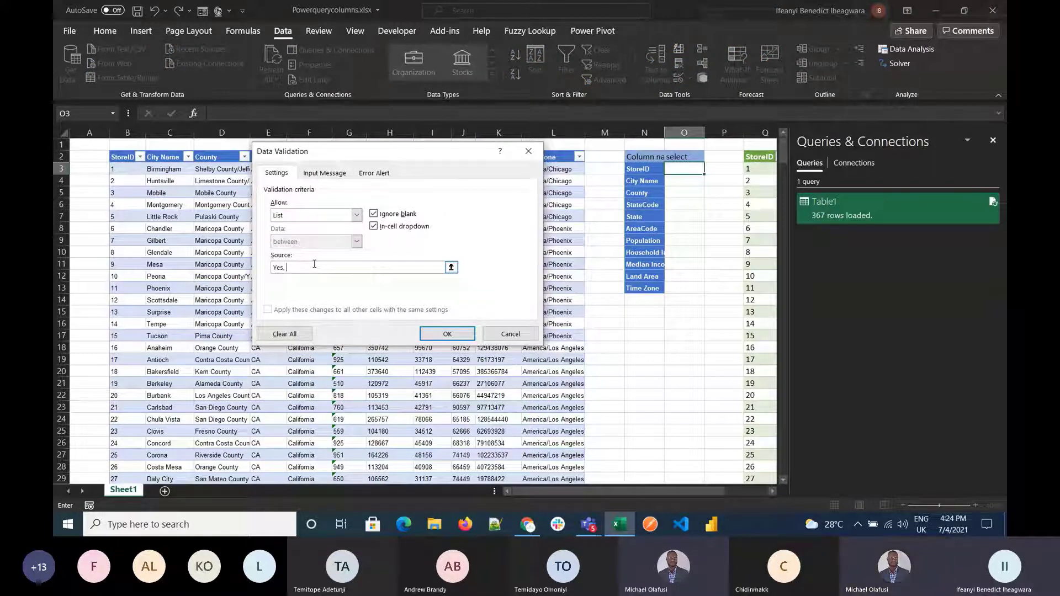
type("No")
left_click(452, 335)
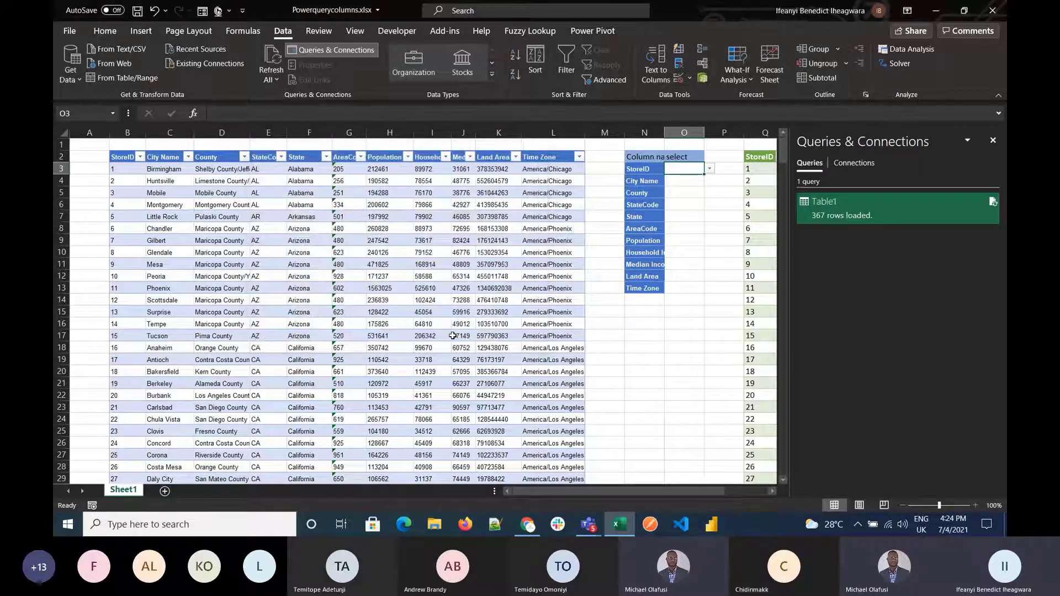
left_click(711, 170)
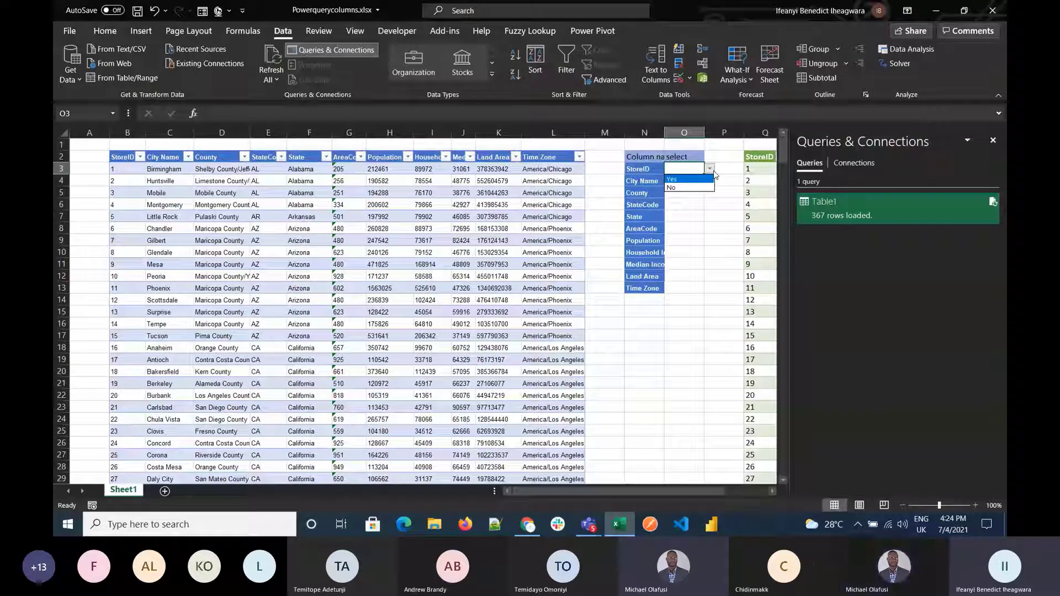
left_click_drag(704, 174, 691, 290)
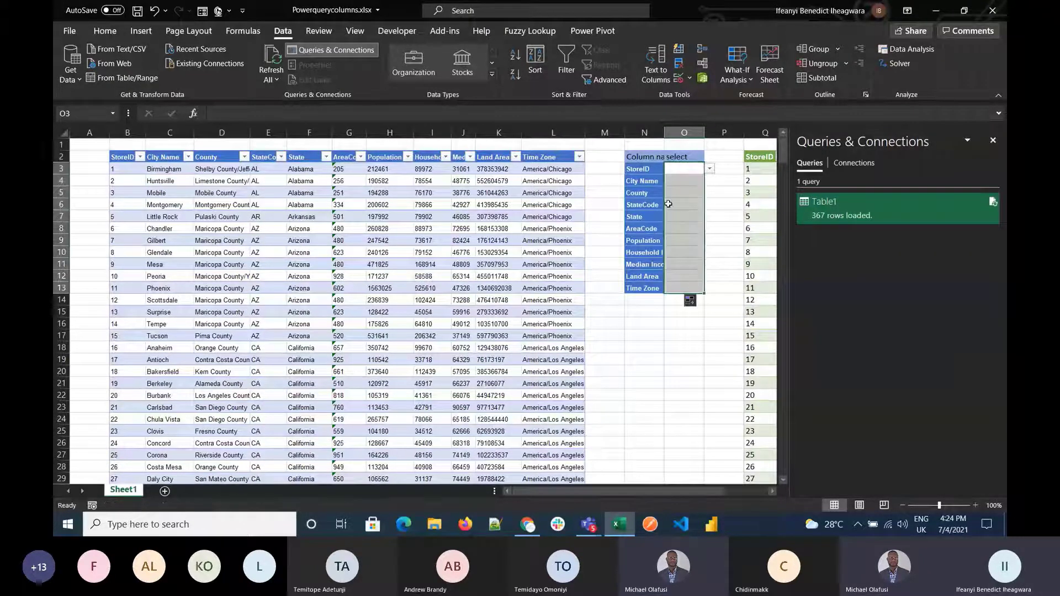
Step: Convert the column name and select range N2:O13 into a table with headers
left_click(651, 215)
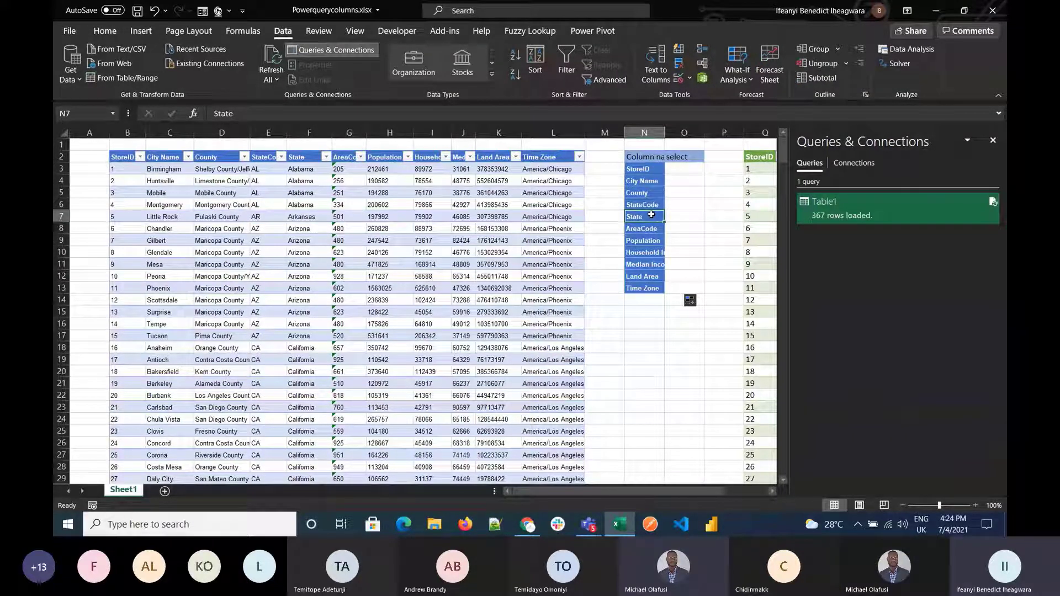
key("ctrl+a")
key("ctrl+t")
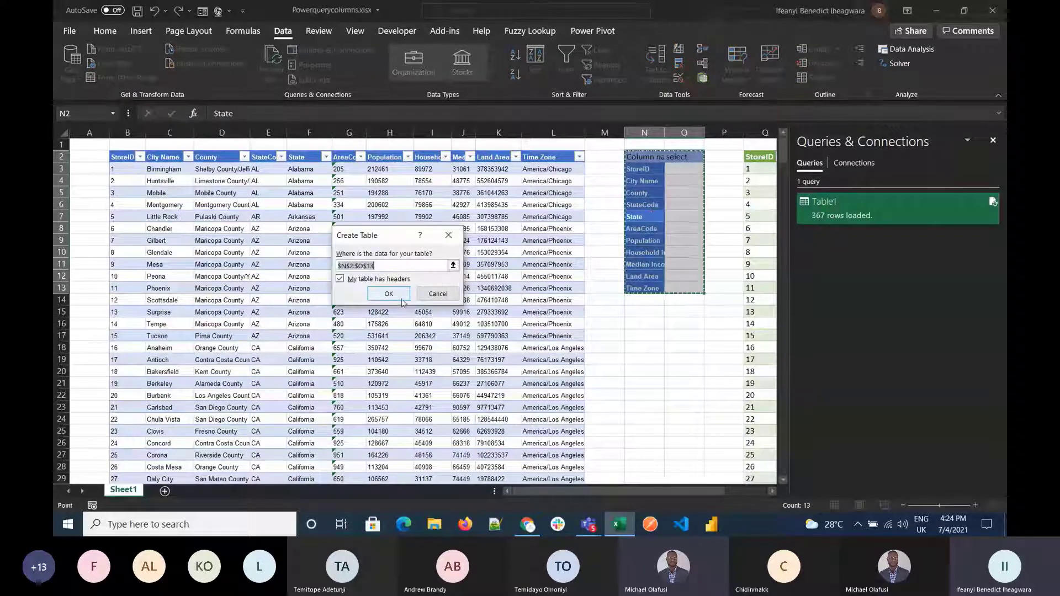
left_click(390, 298)
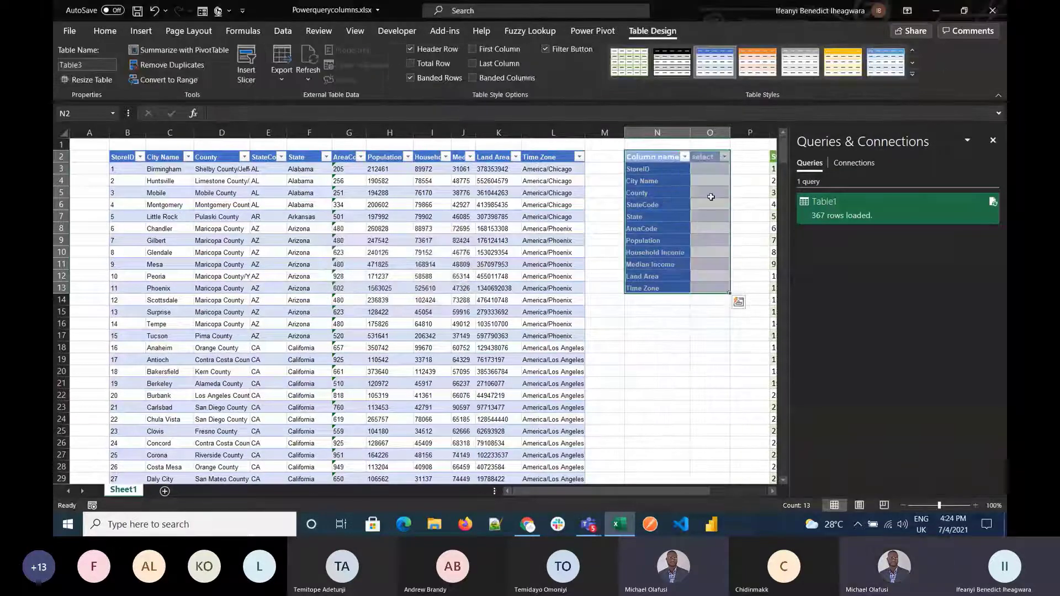
Step: Set the select choices in the column name table to Yes for County, Yes for AreaCode and No for StateCode
left_click(711, 193)
left_click(738, 193)
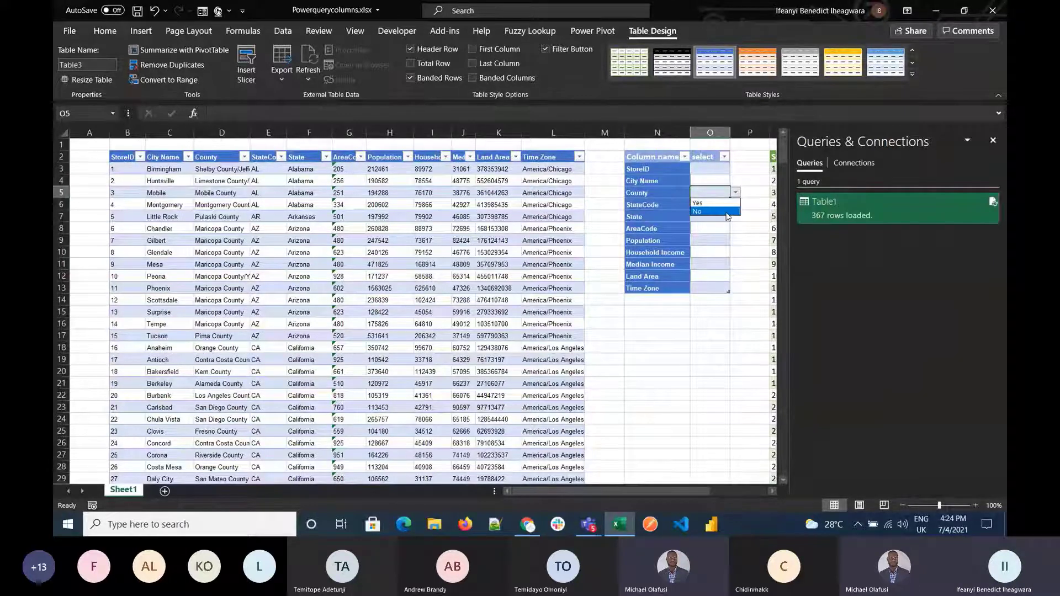
left_click(699, 203)
left_click(710, 228)
left_click(735, 228)
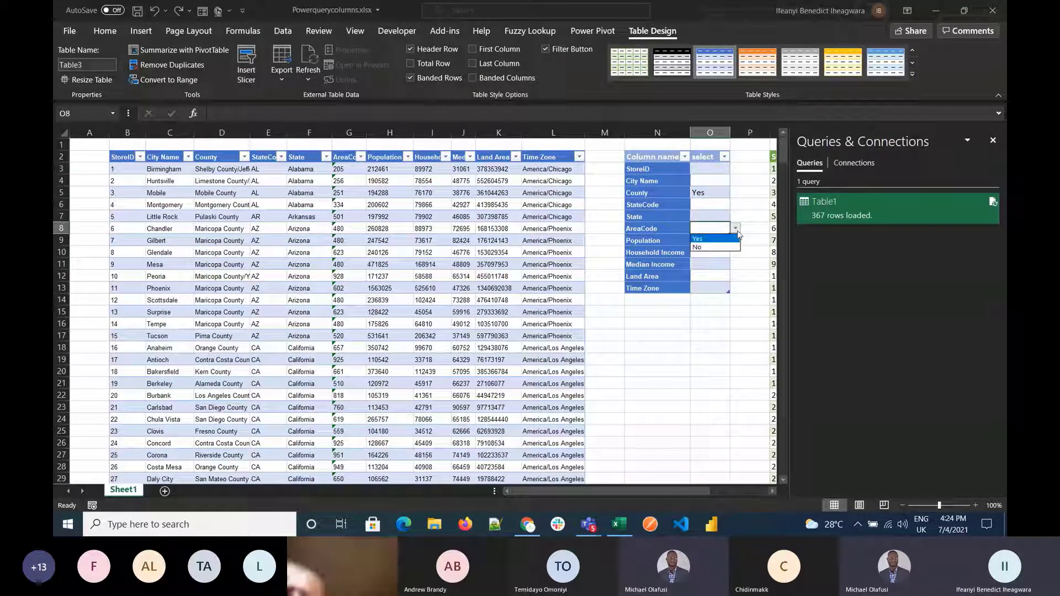
left_click(728, 239)
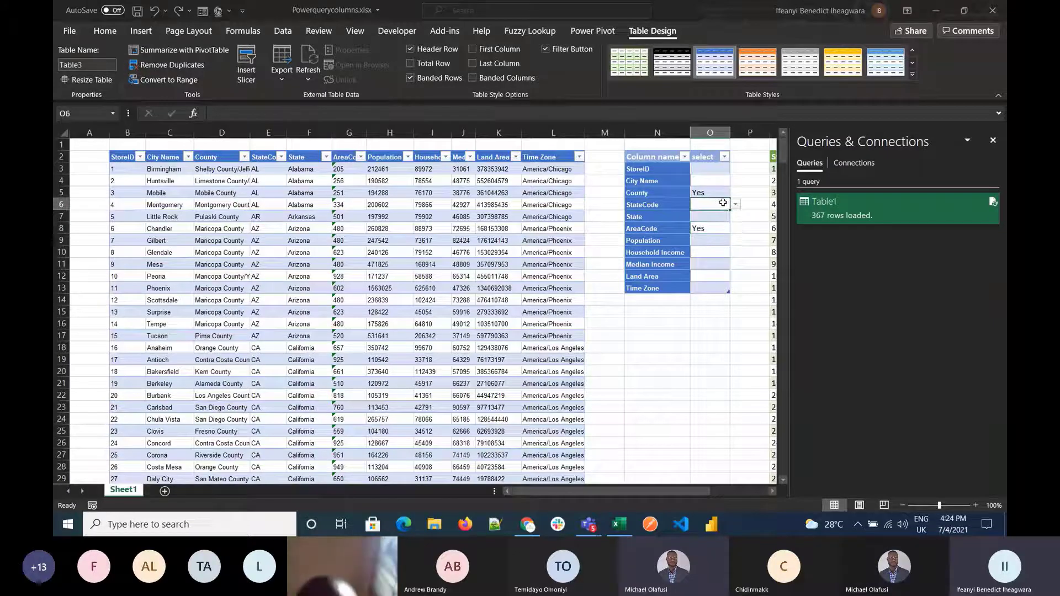
left_click(735, 204)
left_click(721, 224)
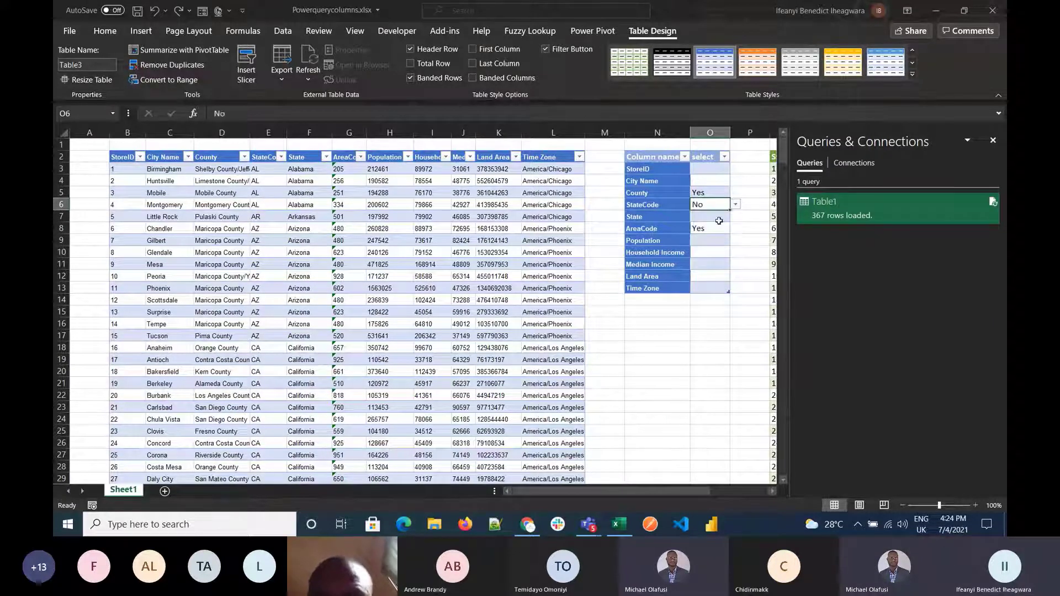
Step: Set the select choice to No for Population and Yes for Median Income
left_click(717, 240)
left_click(735, 239)
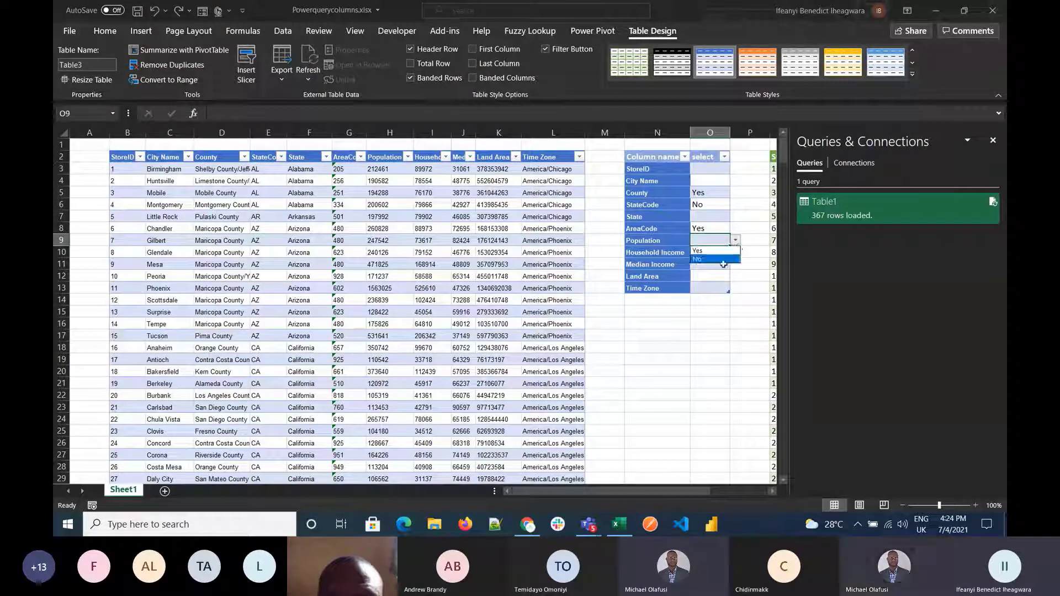
left_click(723, 263)
left_click(736, 240)
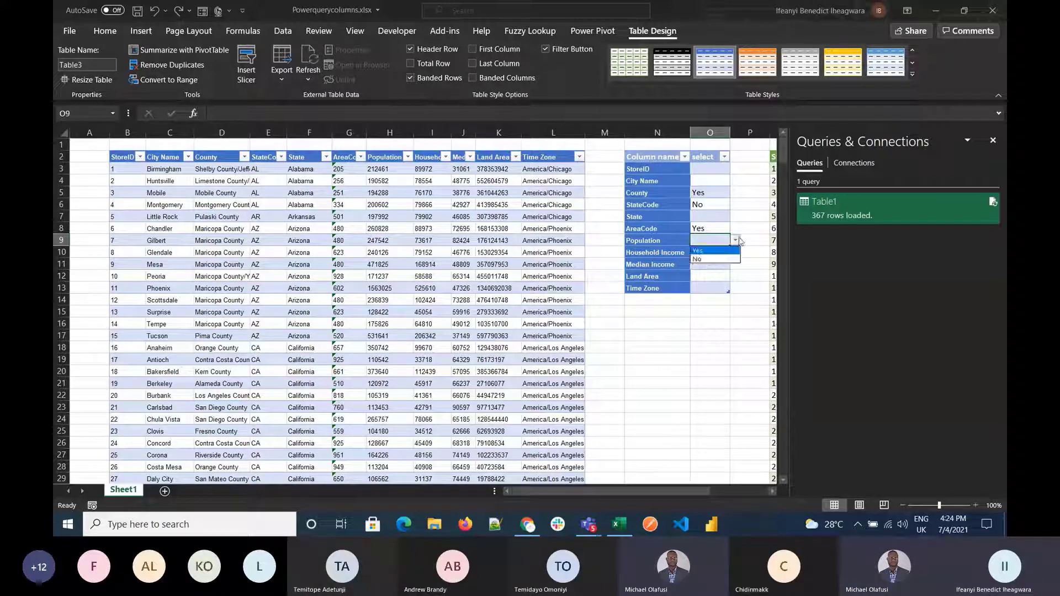
left_click(697, 258)
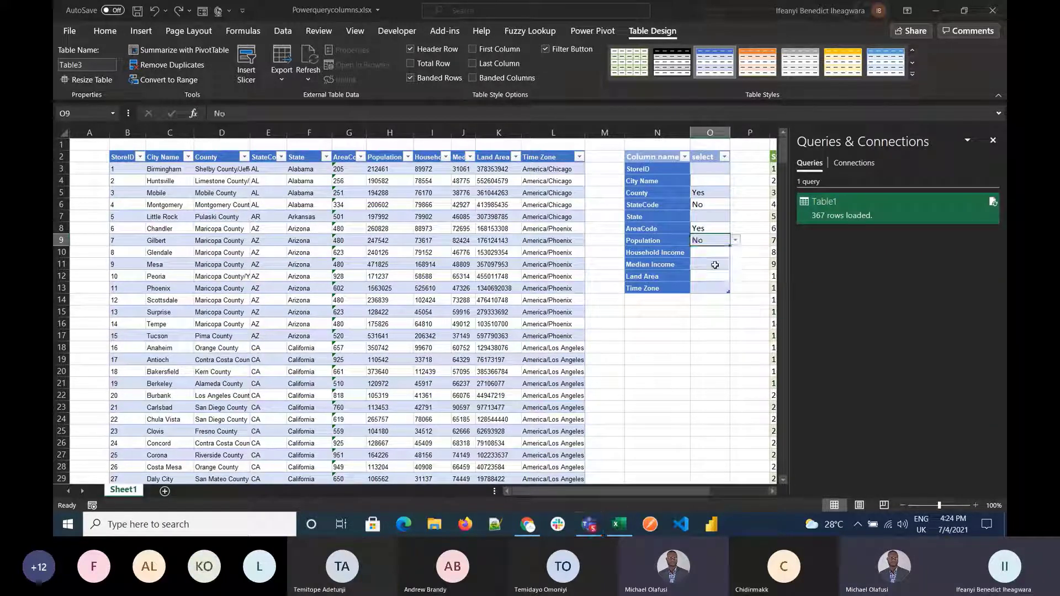
left_click(714, 264)
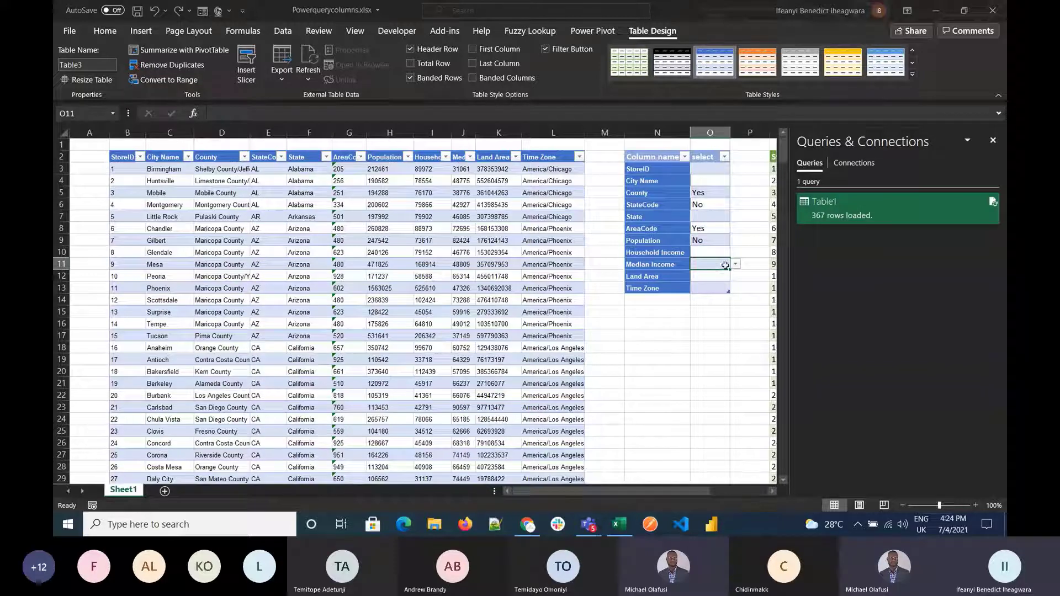
left_click(735, 264)
left_click(698, 271)
Step: Try to enter x as the select value for StoreID to test the Yes/No validation, and cancel the entry
left_click(703, 167)
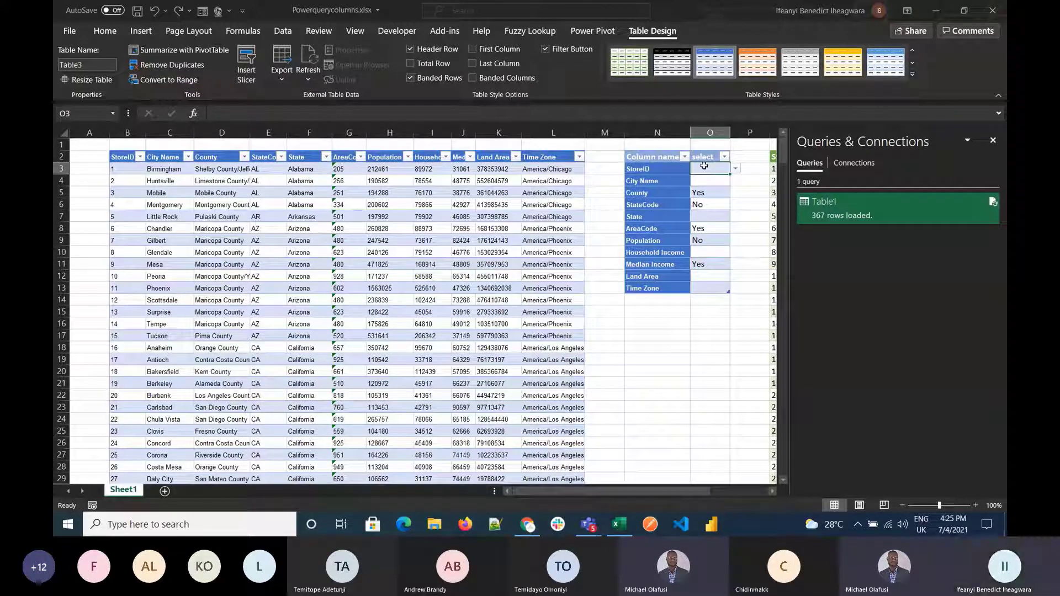
type("x")
key("Return")
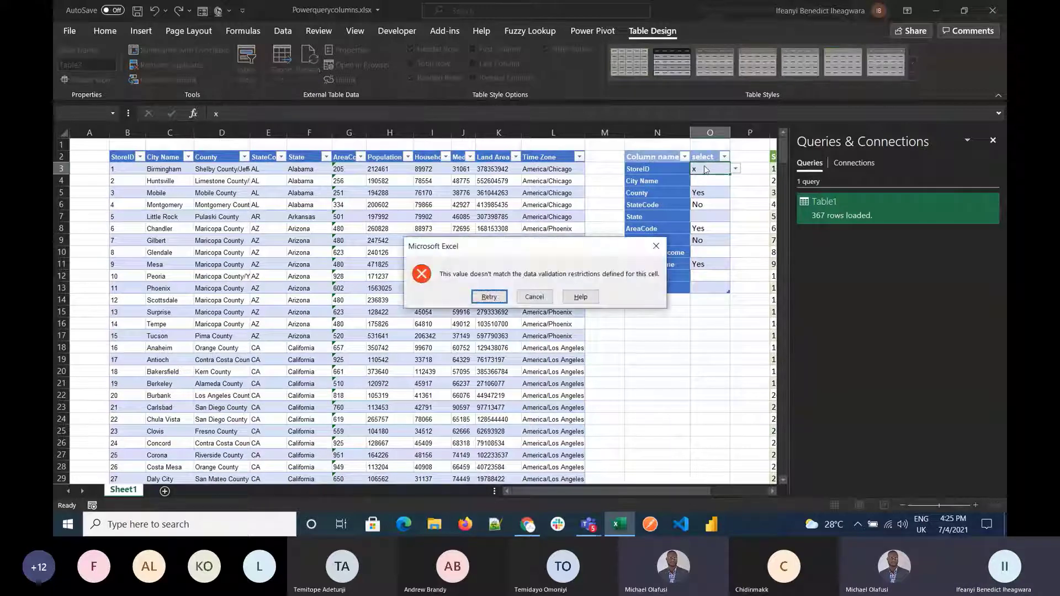
key("Return")
type("=O")
key("BackSpace")
key("BackSpace")
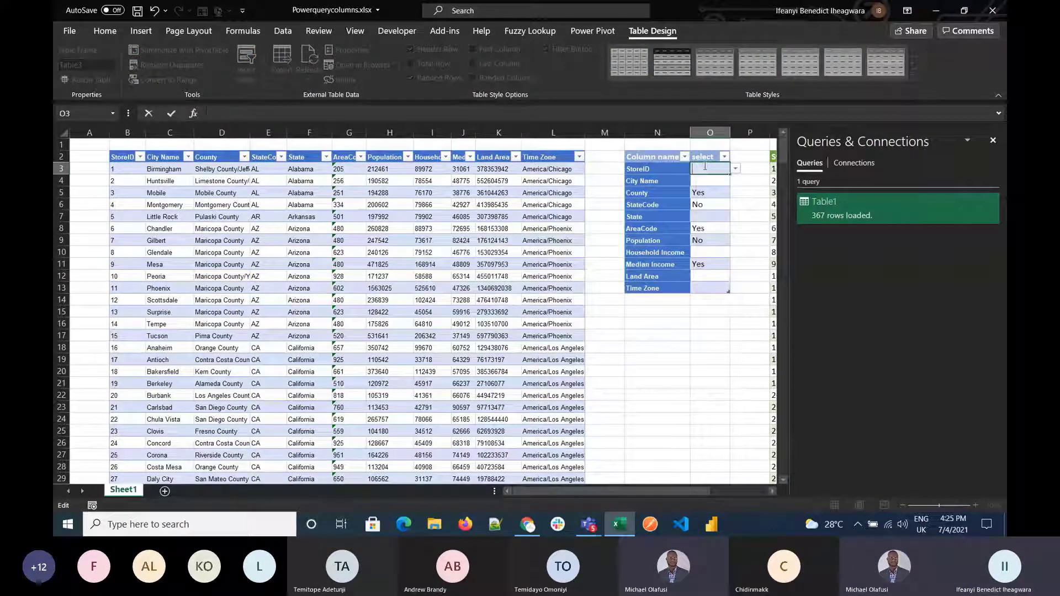
key("Escape")
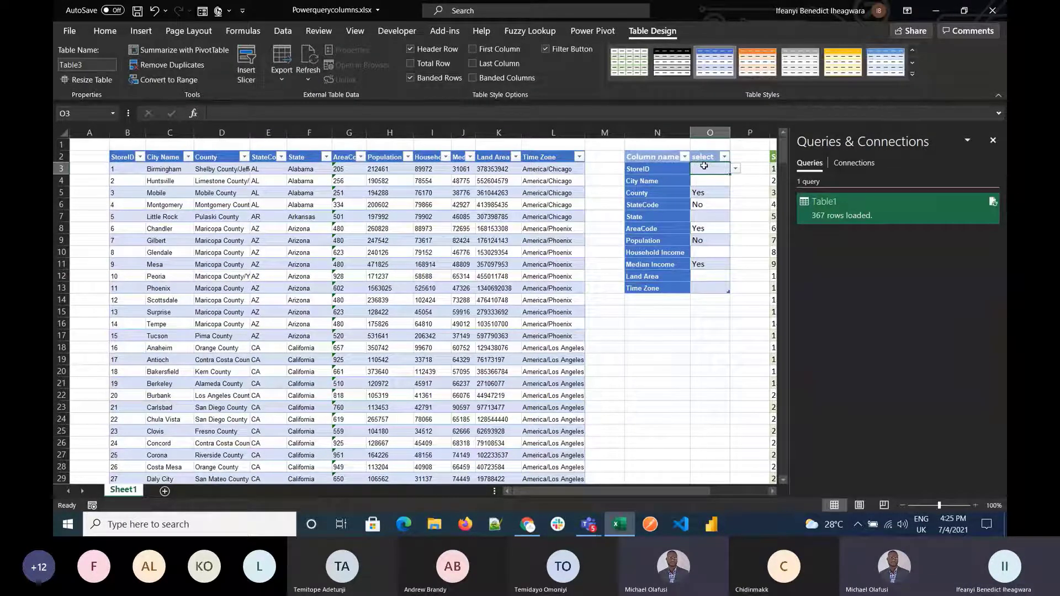
Step: Load the column name and select table into Power Query and name the query Selected
left_click(661, 215)
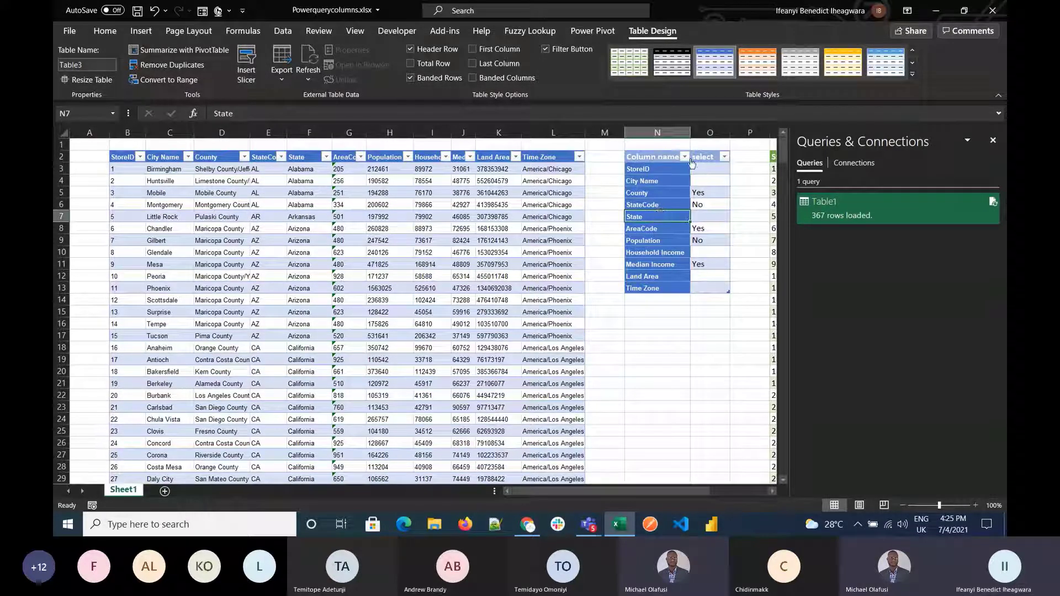
left_click(282, 32)
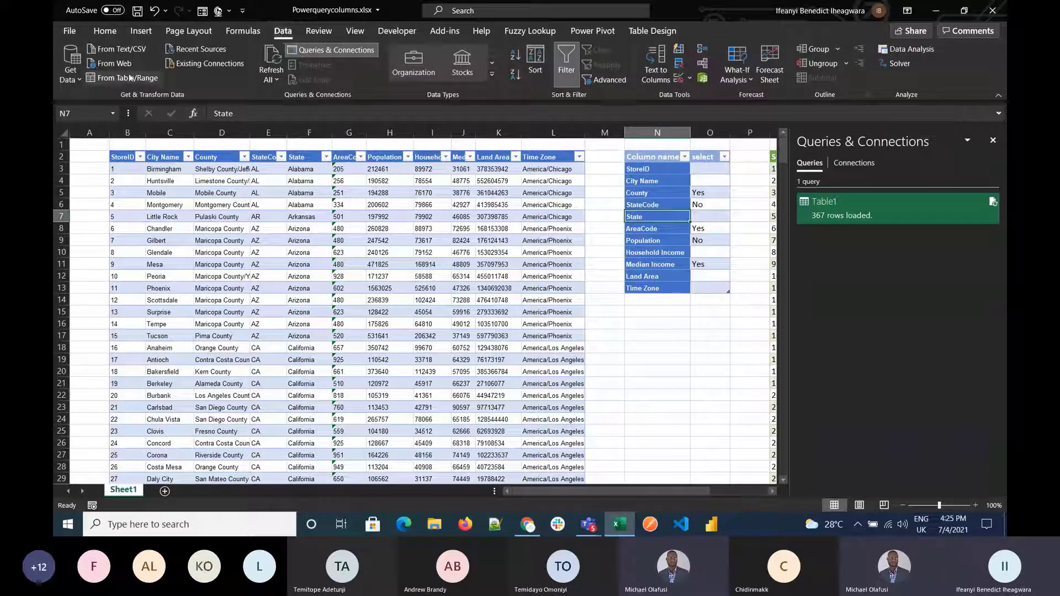
left_click(130, 77)
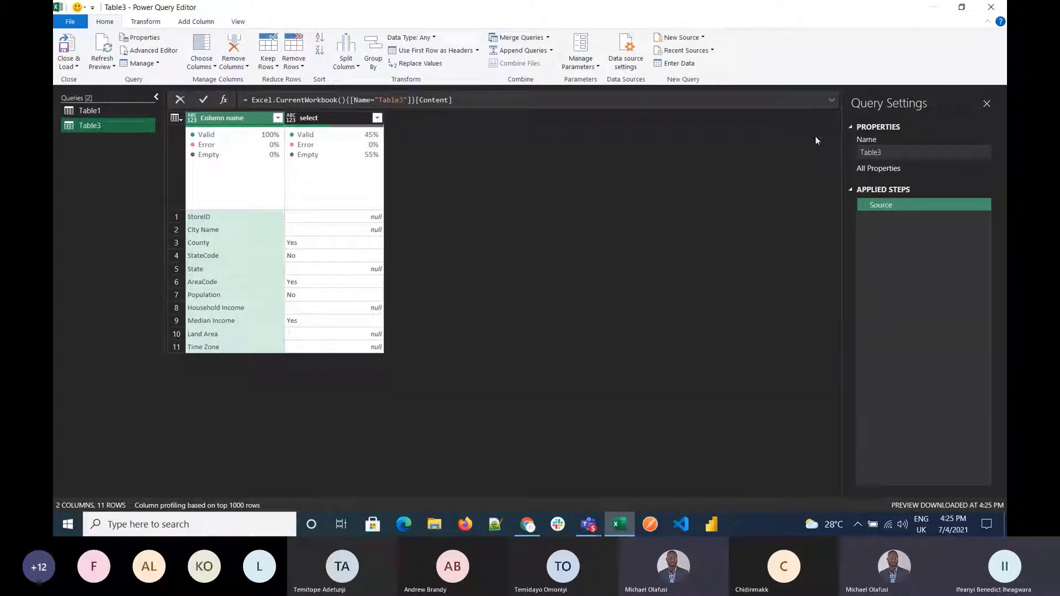
left_click(885, 152)
left_click_drag(885, 152, 829, 149)
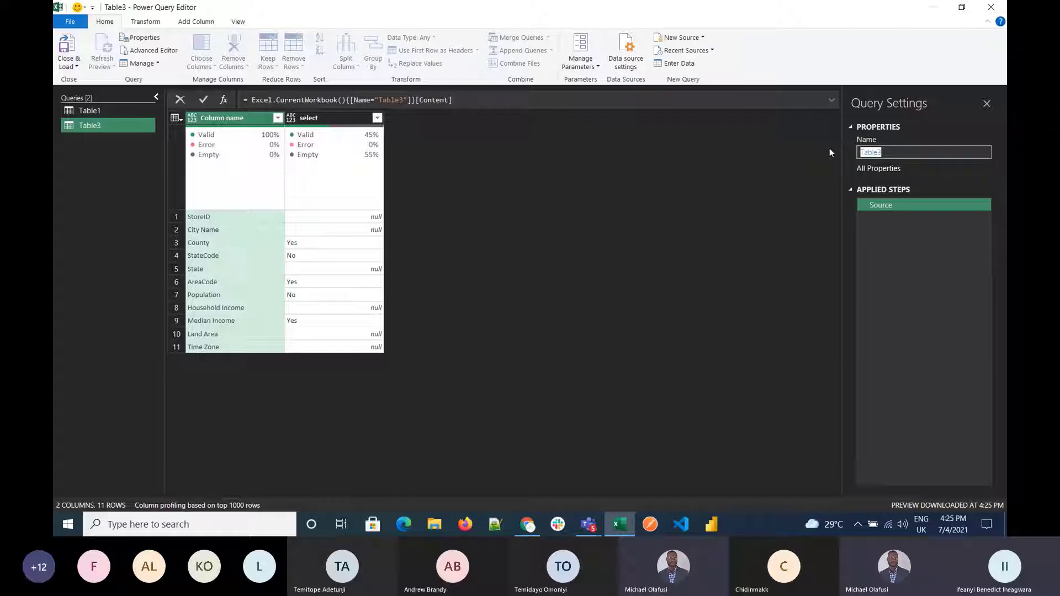
type("Selected")
key("Return")
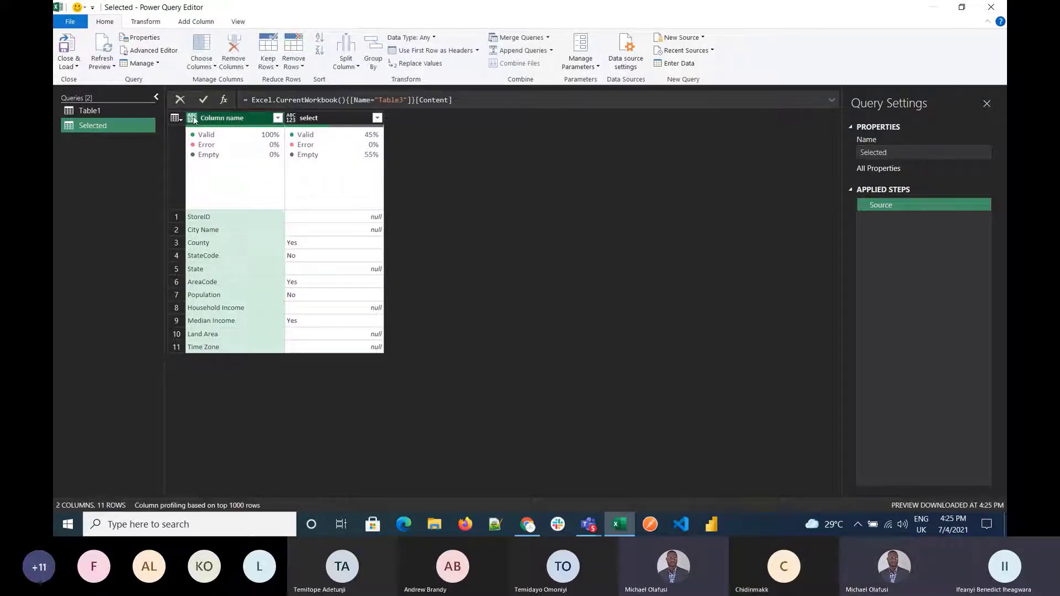
Step: Change the data type of both the Column name and select columns to Text
left_click(192, 117)
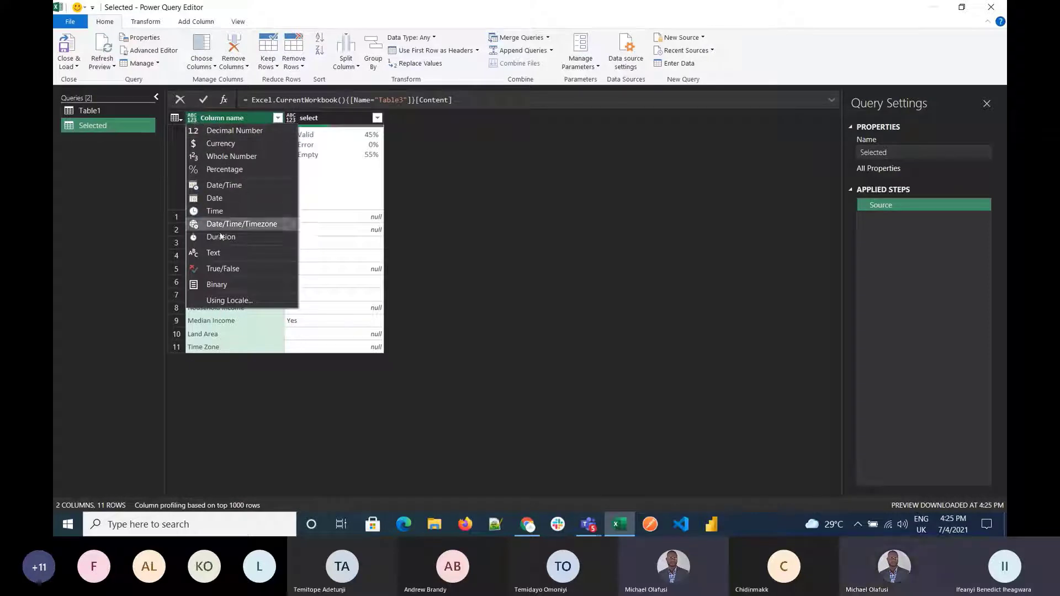
left_click(220, 252)
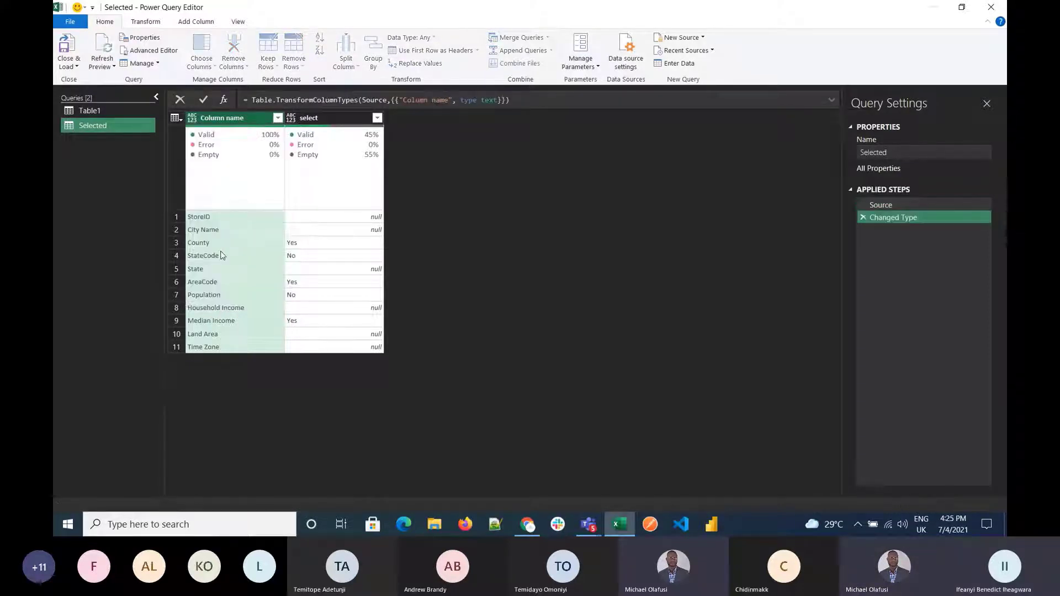
left_click(291, 118)
left_click(316, 252)
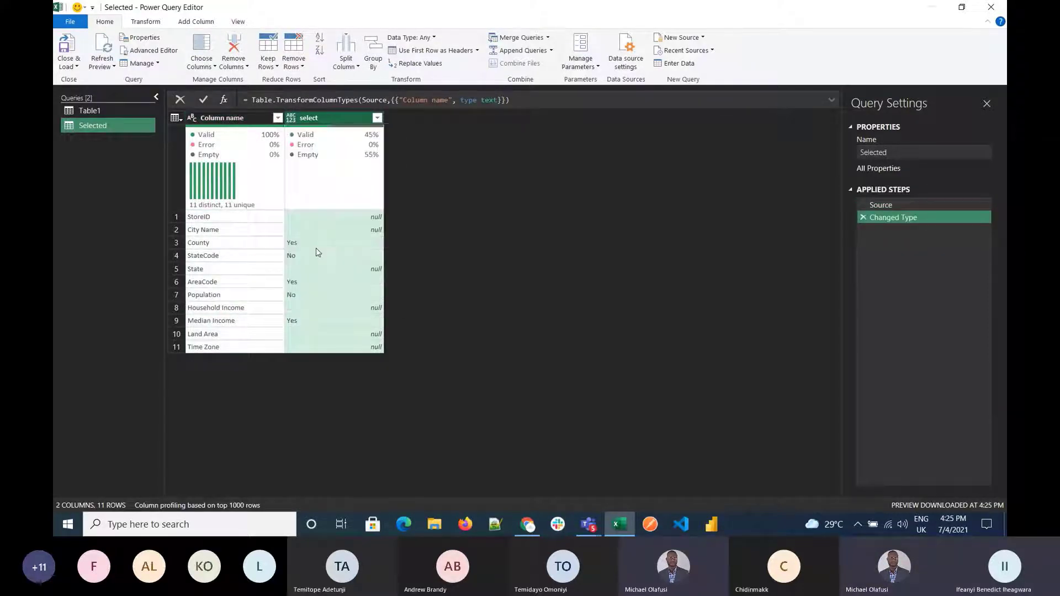
Step: Filter the select column to keep only the Yes rows
left_click(378, 118)
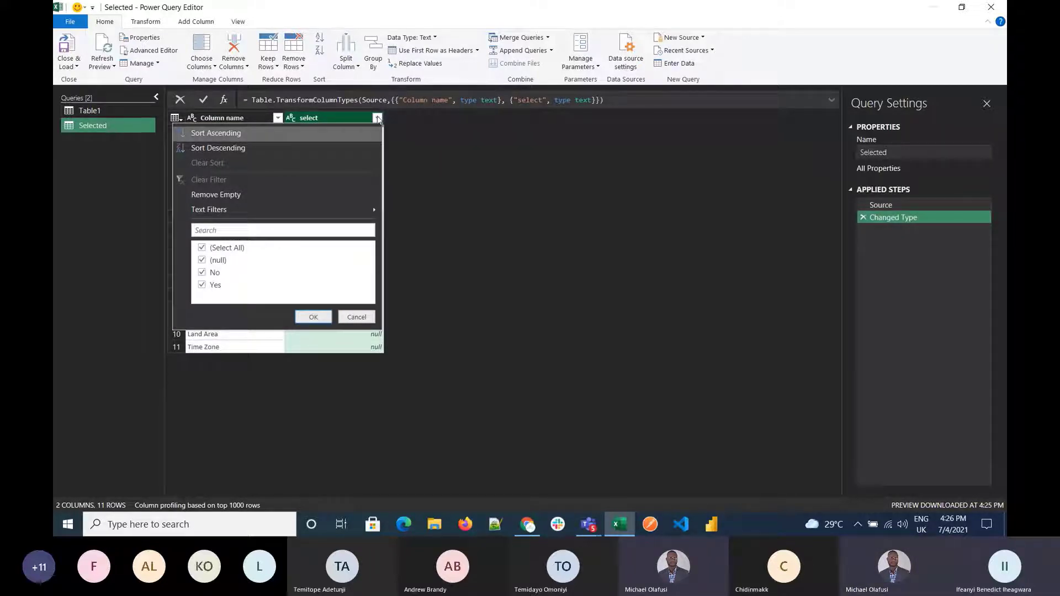
left_click(202, 248)
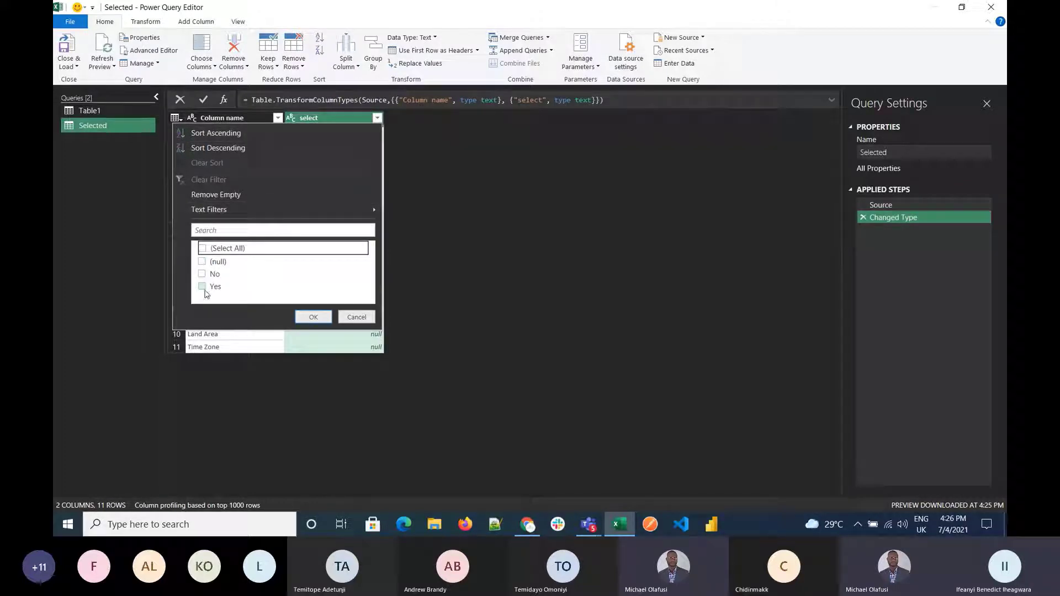
left_click(205, 289)
left_click(312, 317)
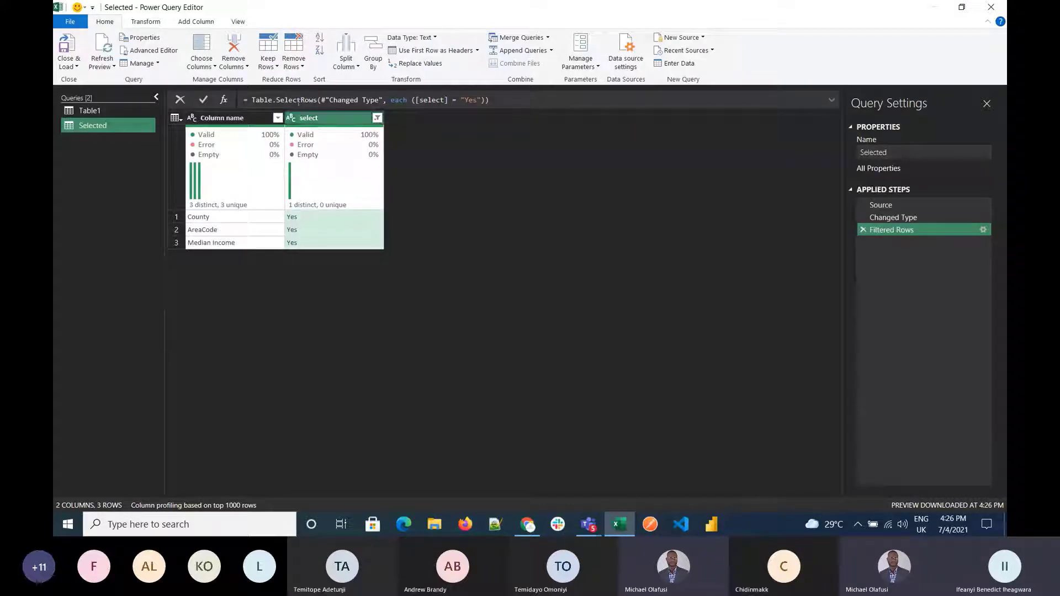
Step: Remove the select column and convert the remaining Column name column to a list
right_click(317, 122)
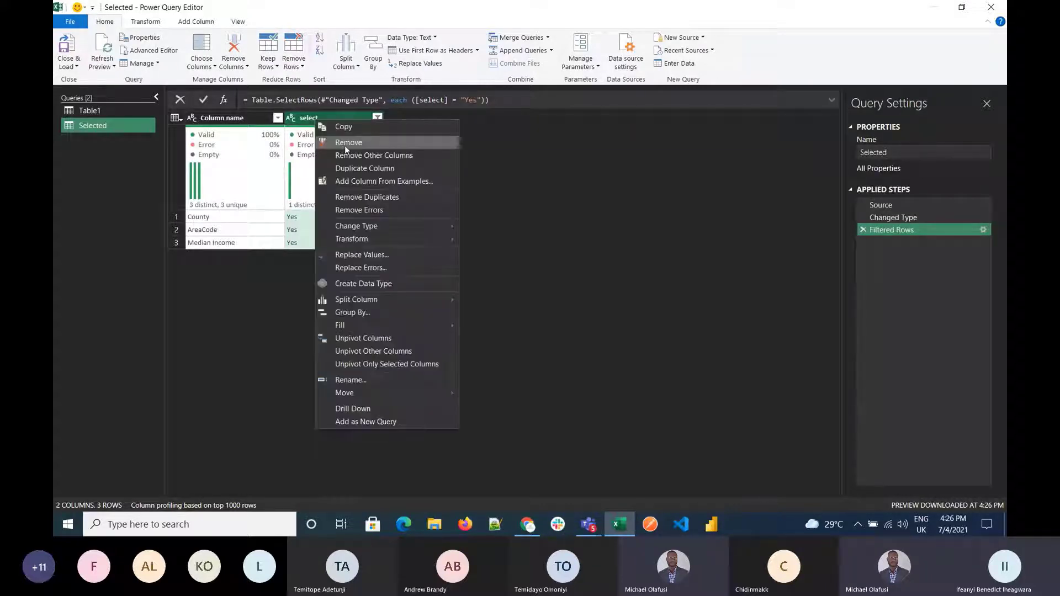
left_click(345, 145)
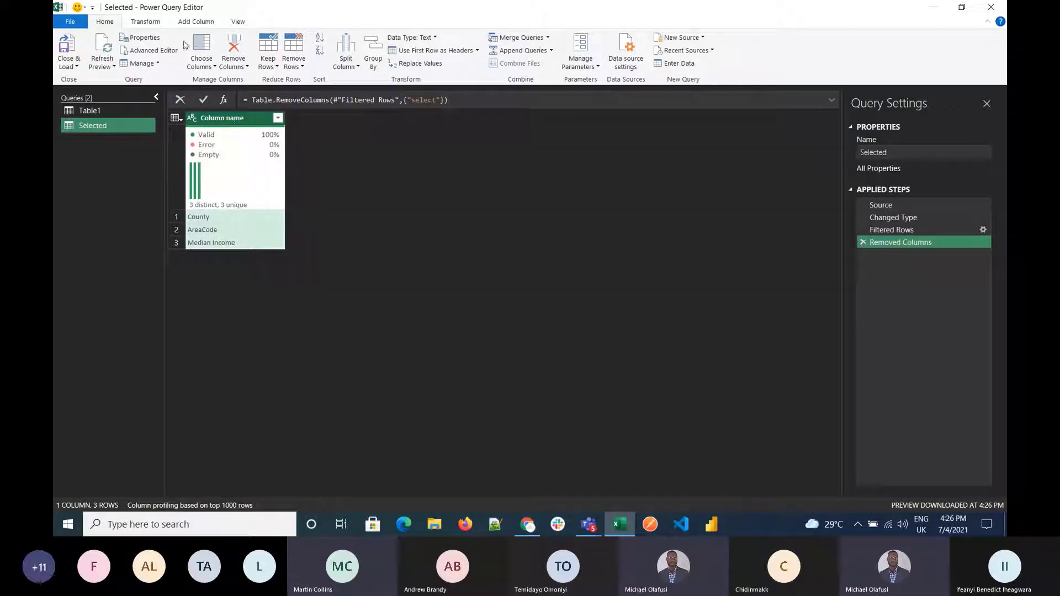
left_click(196, 22)
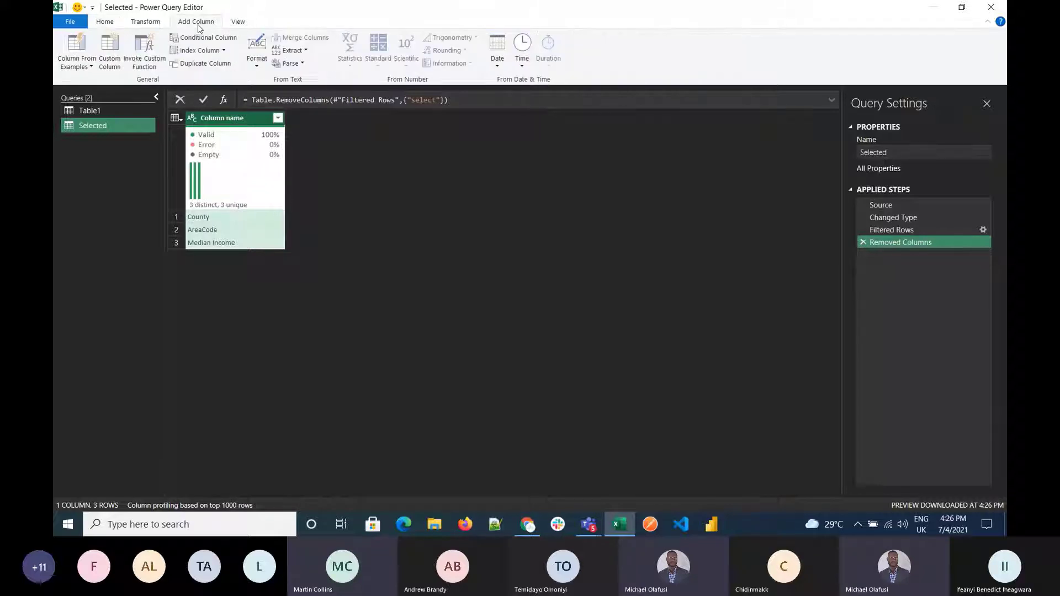
left_click(156, 25)
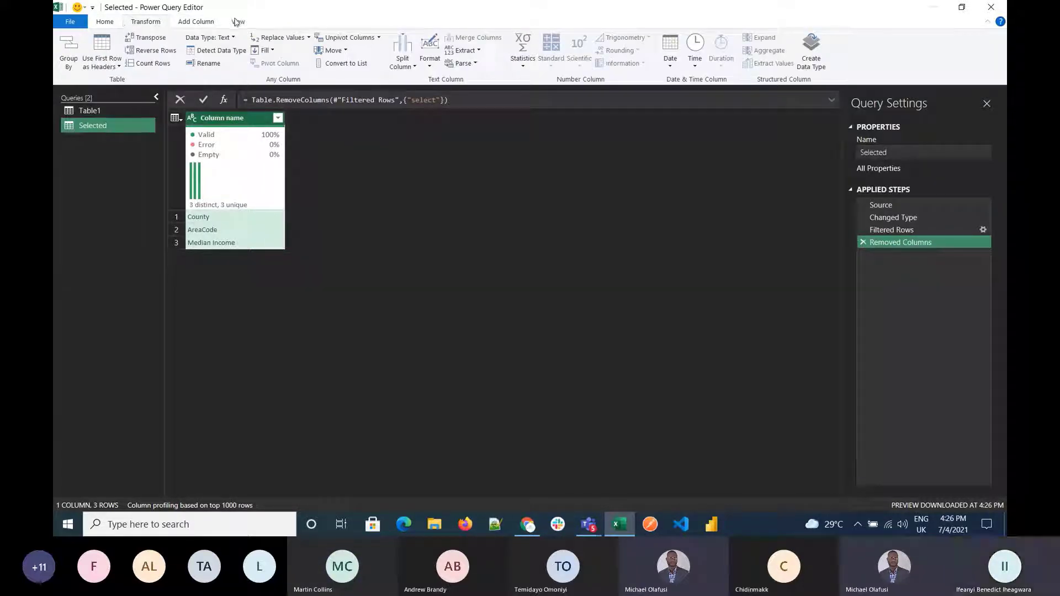
left_click(339, 65)
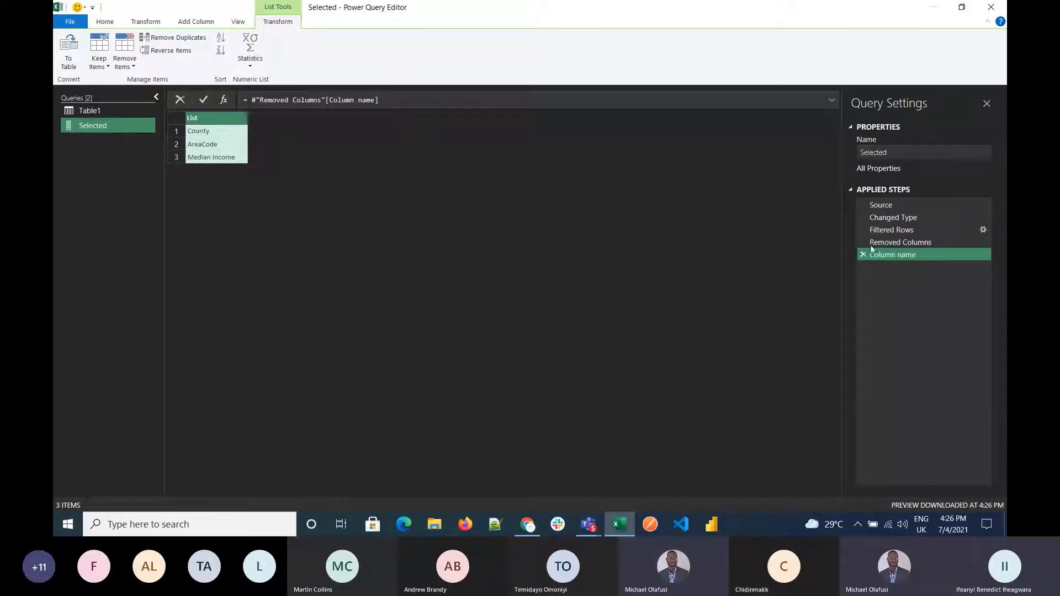
Step: Close the Power Query Editor and load the Selected query as a connection only
left_click(901, 154)
double_click(901, 154)
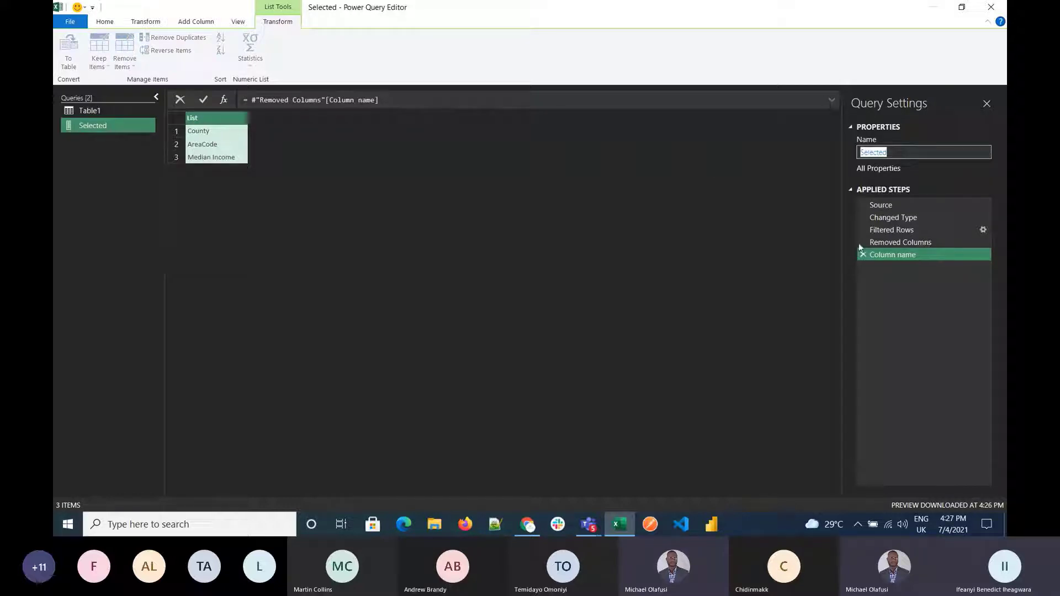
left_click(98, 25)
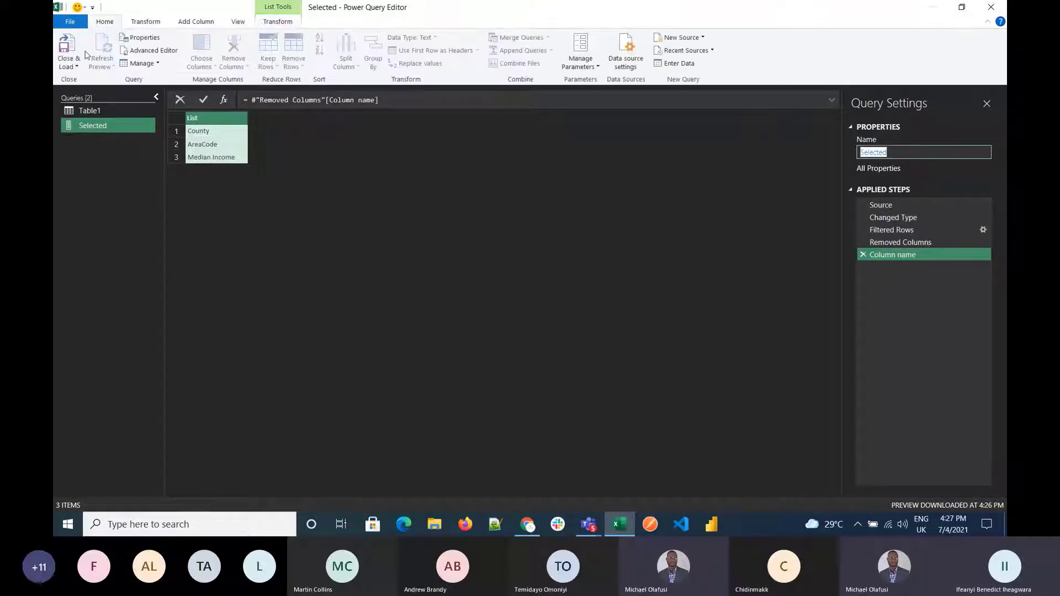
left_click(77, 67)
left_click(100, 93)
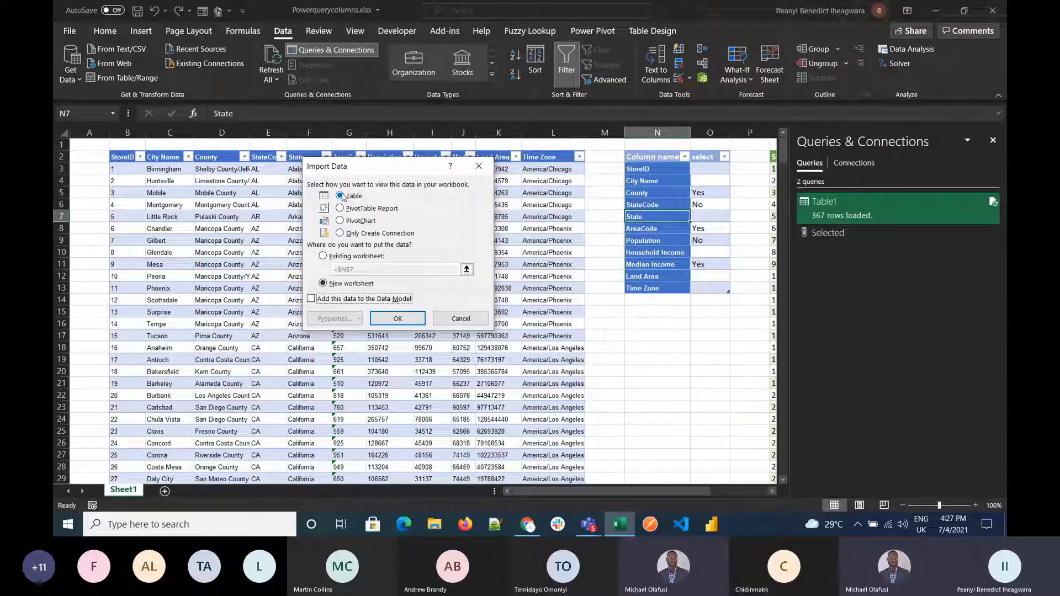
left_click(362, 233)
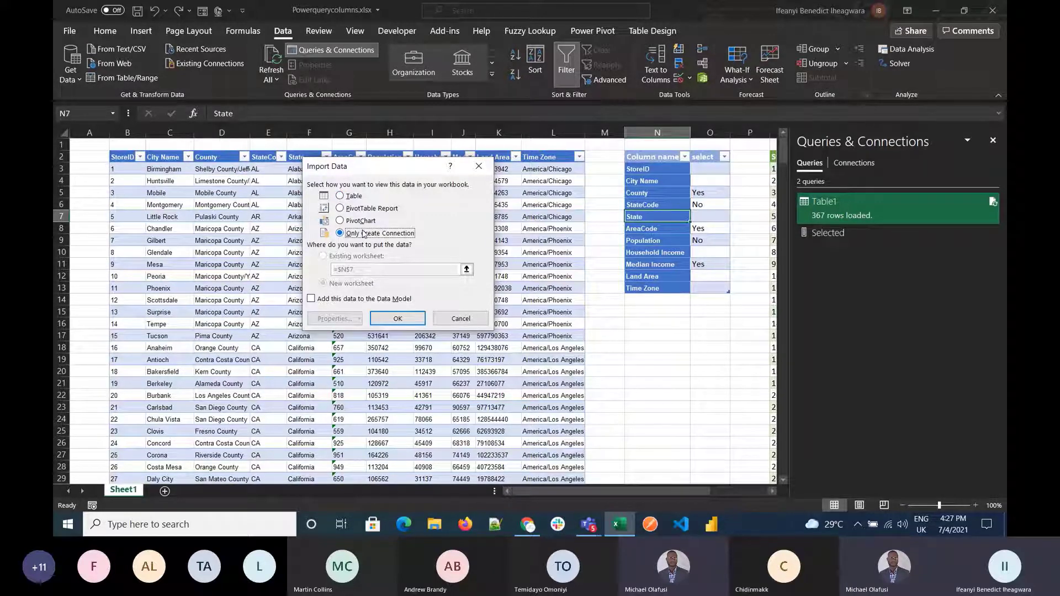
left_click(406, 320)
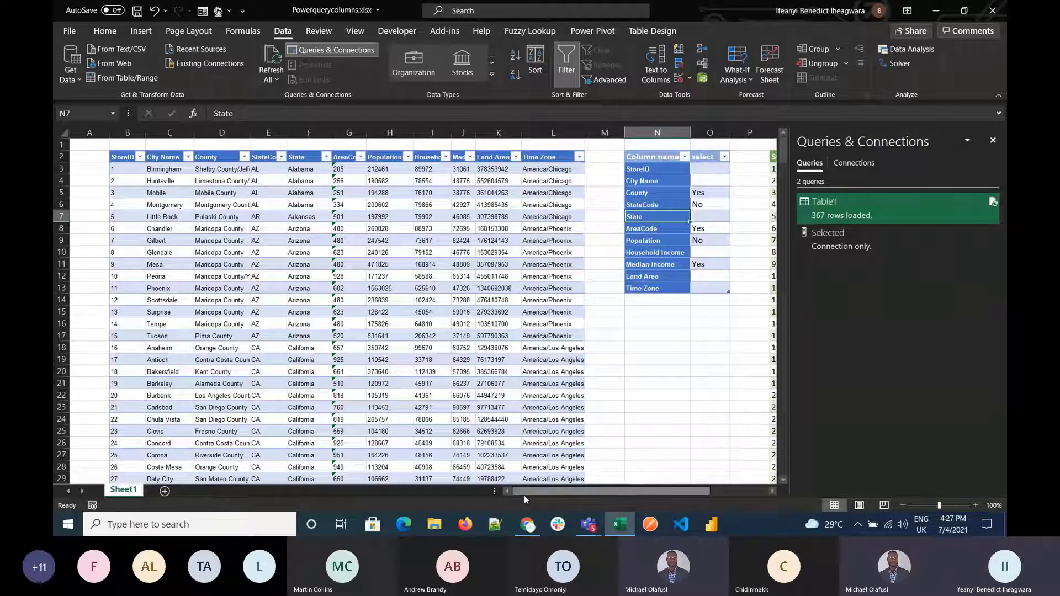
Step: Open the Table1 query from the workbook's queries for editing in the Power Query Editor
left_click_drag(544, 495, 654, 490)
left_click(643, 278)
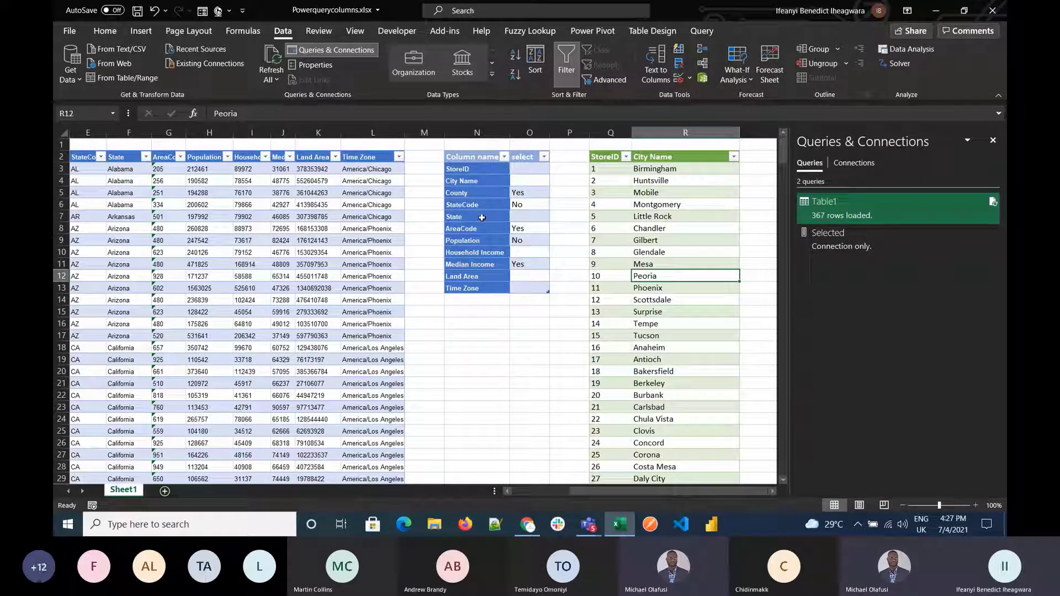
key("Up")
key("Up")
right_click(849, 213)
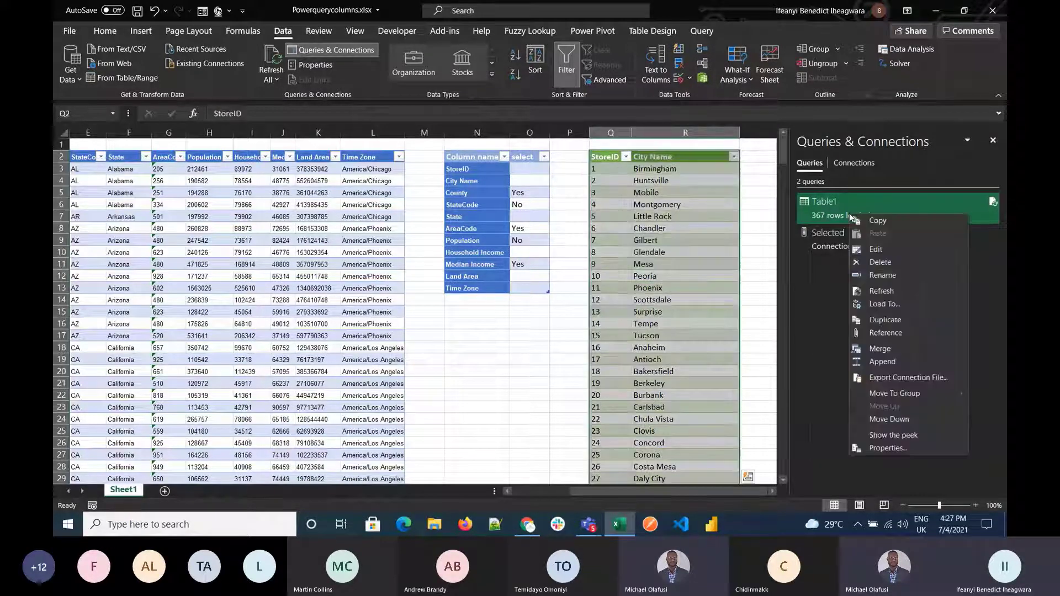
left_click(869, 248)
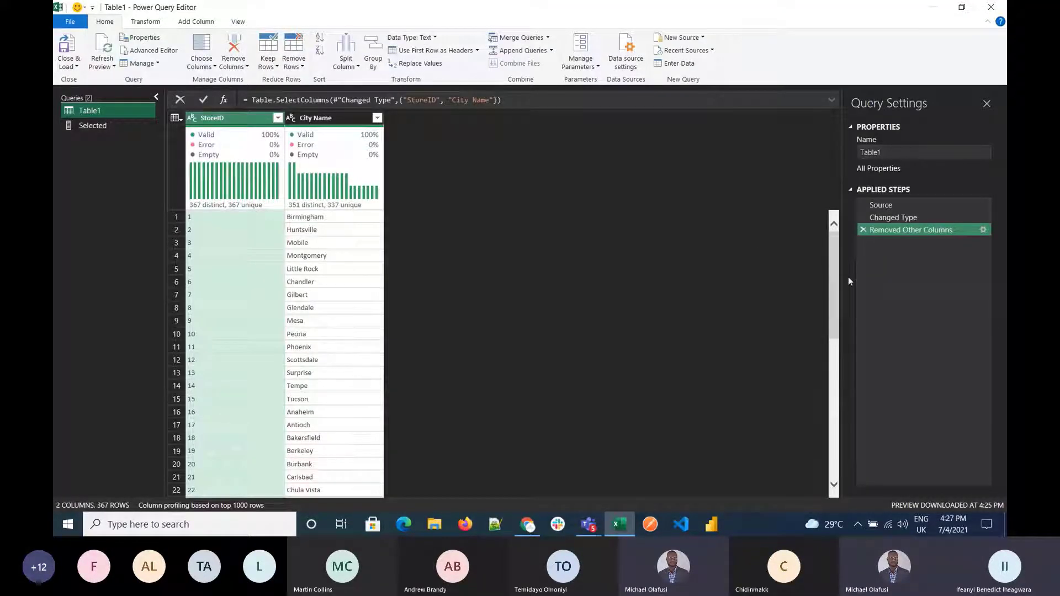
Step: Review the Source, Changed Type and Removed Other Columns steps of the Table1 query
left_click(881, 206)
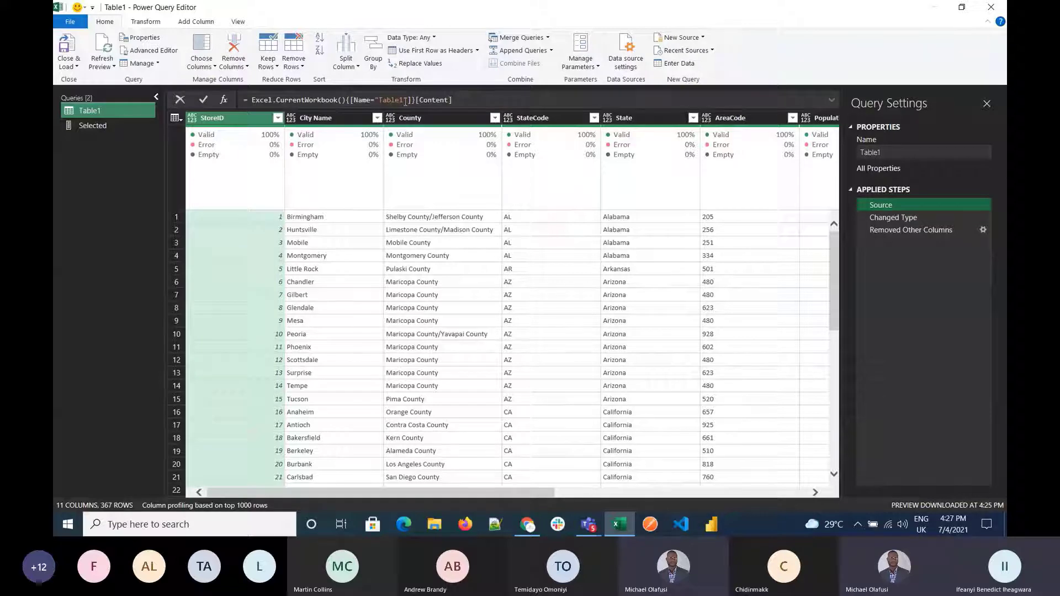
left_click(923, 217)
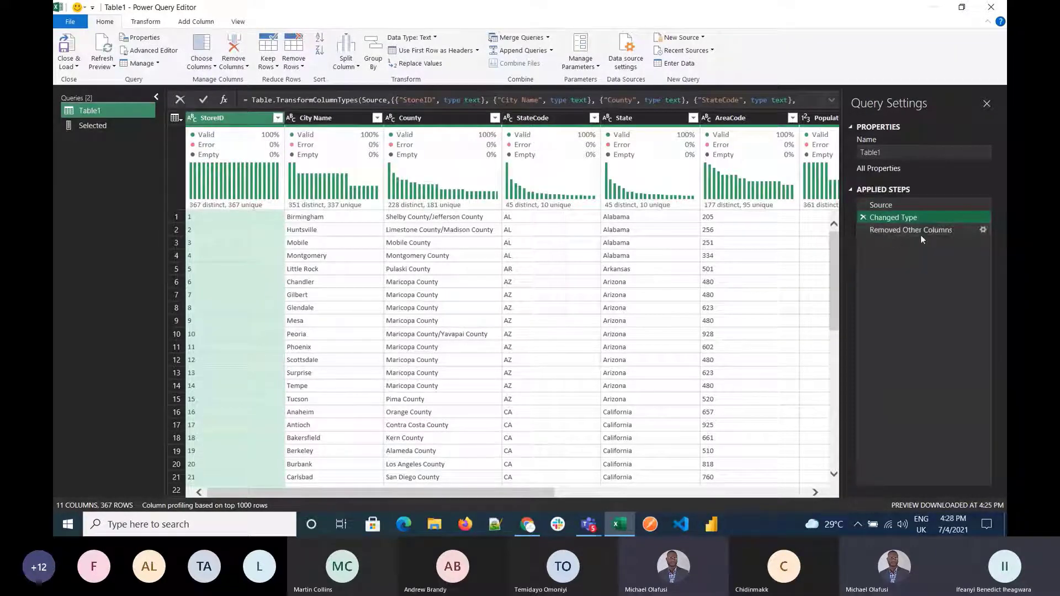
left_click(920, 231)
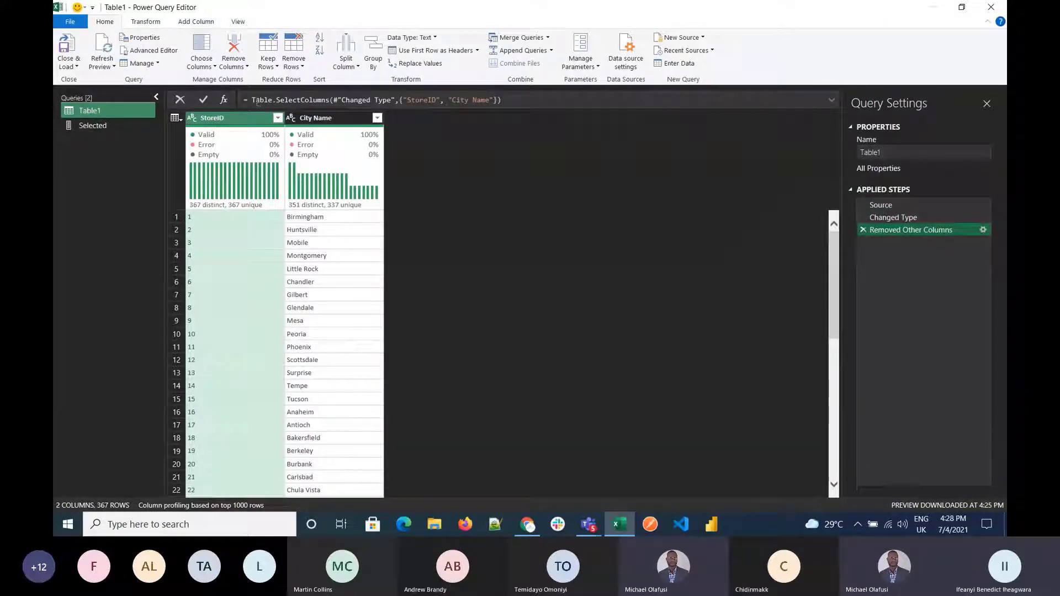
Step: Replace the hardcoded column list in the Removed Other Columns formula with the Selected query: = Table.SelectColumns(#"Changed Type",Selected)
left_click(403, 101)
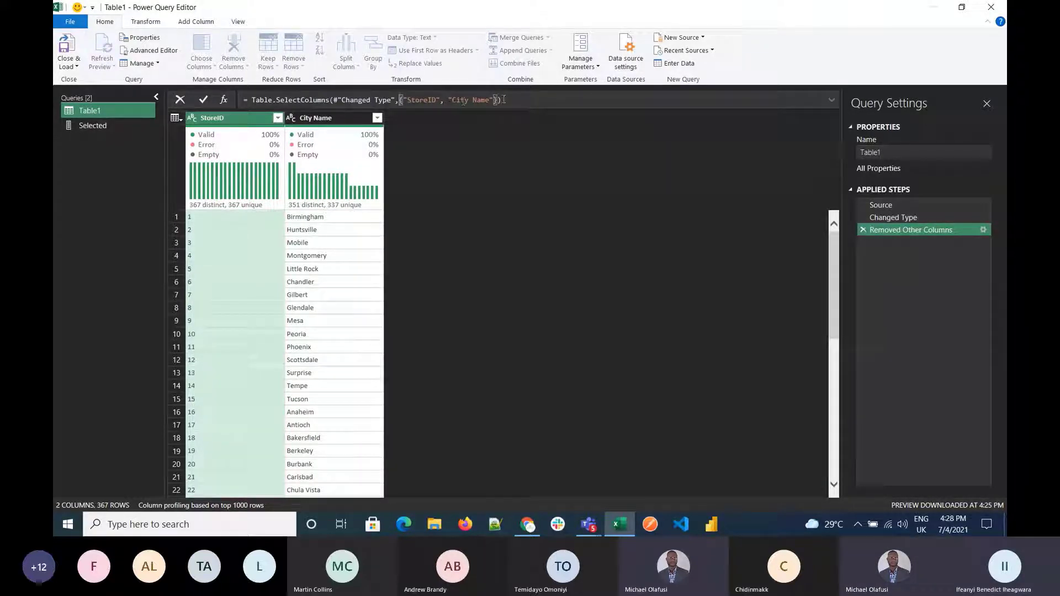
type("Selected")
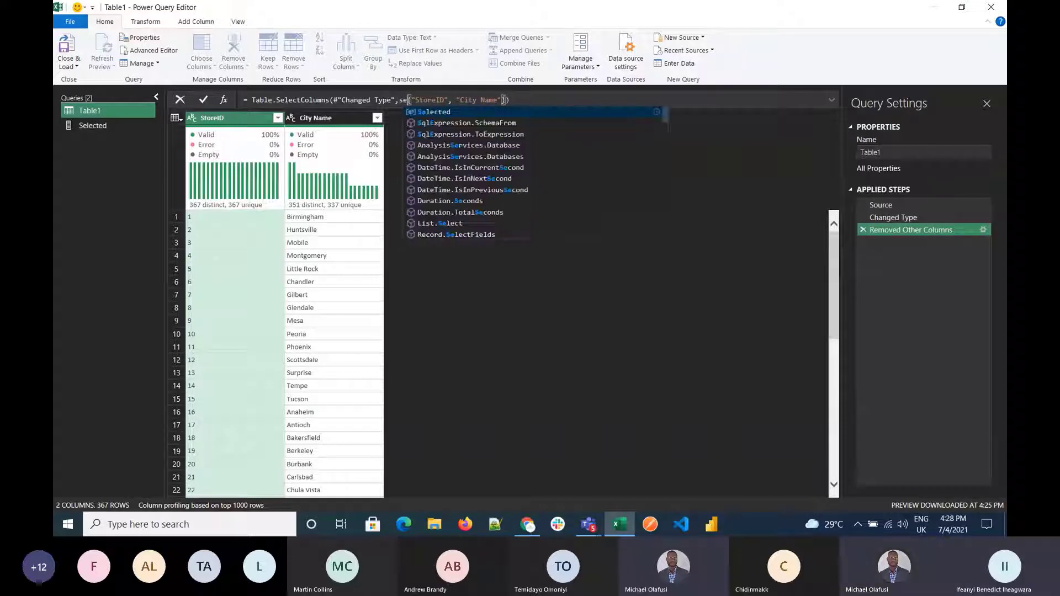
key("Tab")
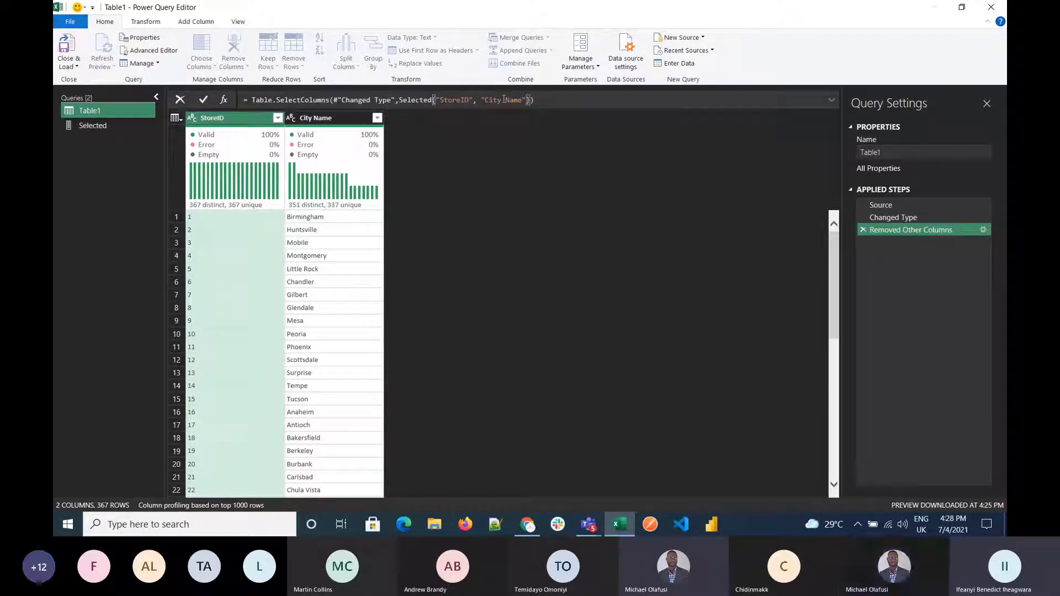
type(")")
key("Delete")
key("Delete")
key("Delete")
key("Delete")
key("Delete")
key("Delete")
key("Delete")
key("Delete")
key("Delete")
key("Delete")
key("Delete")
key("Delete")
key("Delete")
key("Delete")
key("Delete")
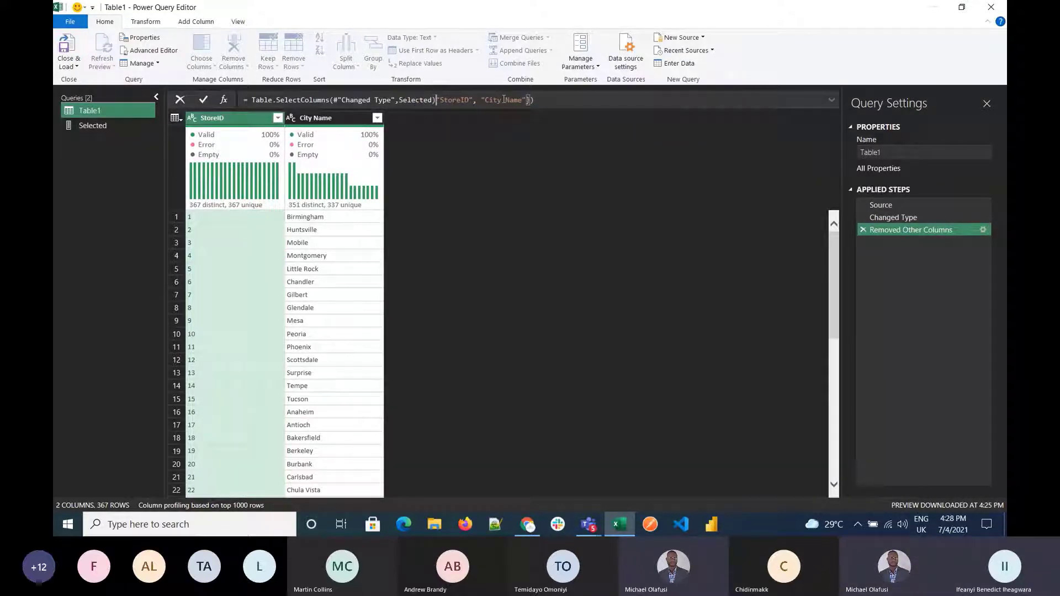
key("Delete")
key("Delete")
key("Delete")
key("Delete")
key("Delete")
key("Delete")
key("Delete")
key("Delete")
key("Delete")
key("Delete")
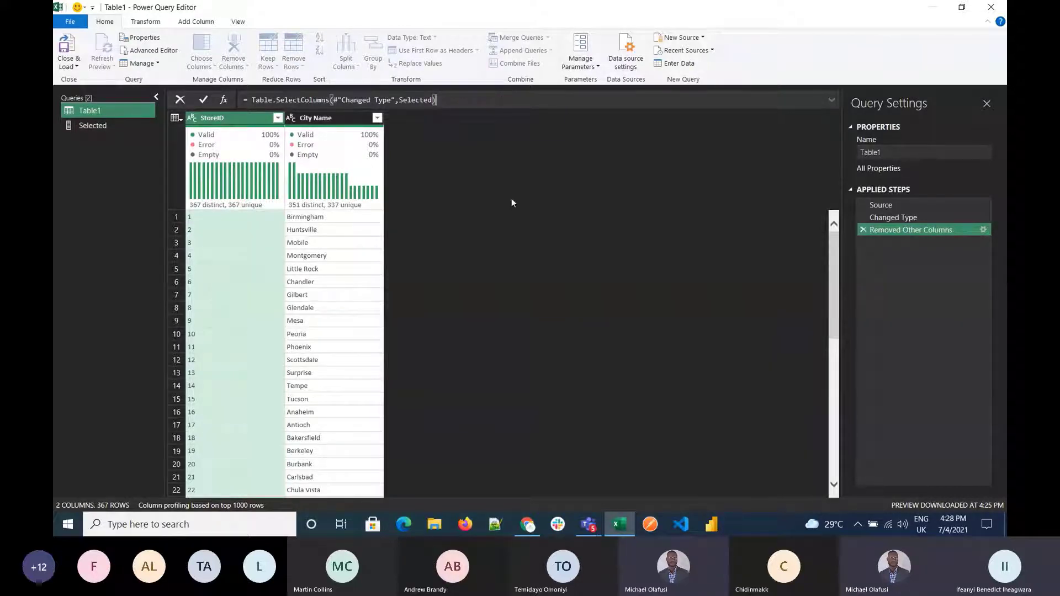
key("Return")
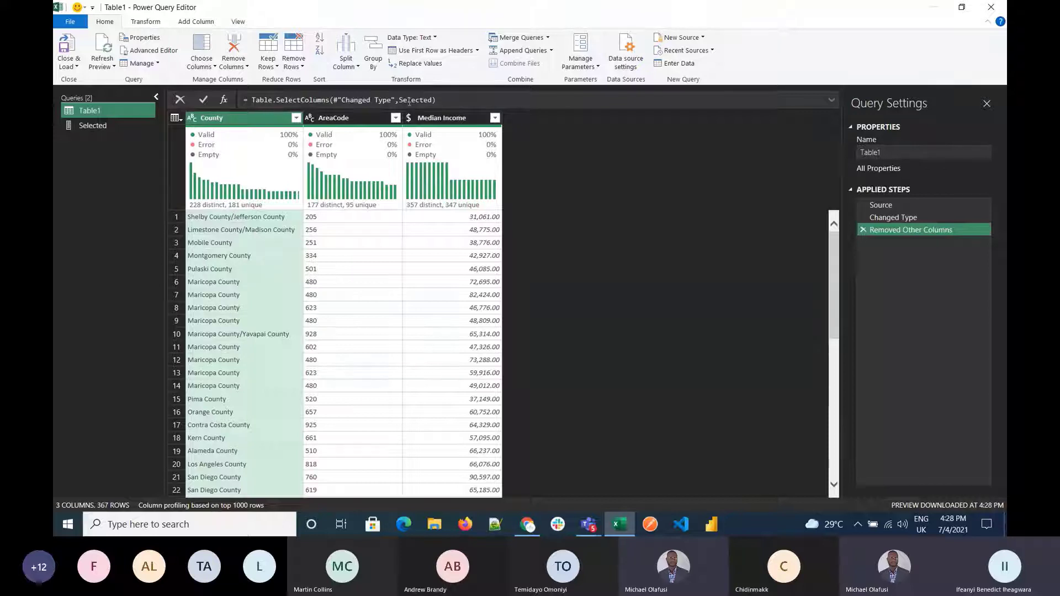
Step: Check the Selected list against the columns kept in Table1, and close the Power Query Editor
left_click(82, 126)
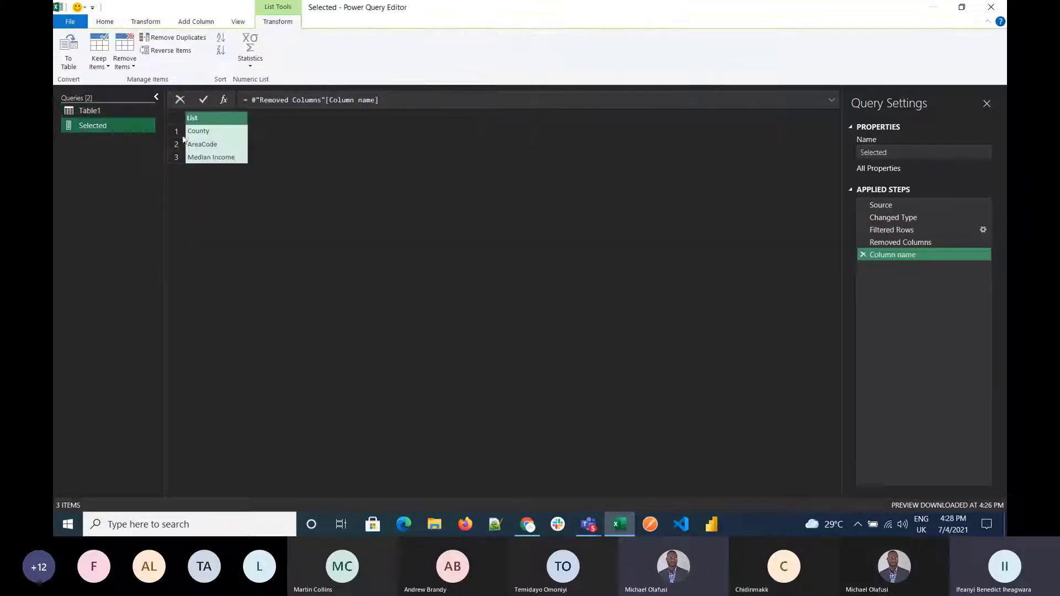
left_click(102, 111)
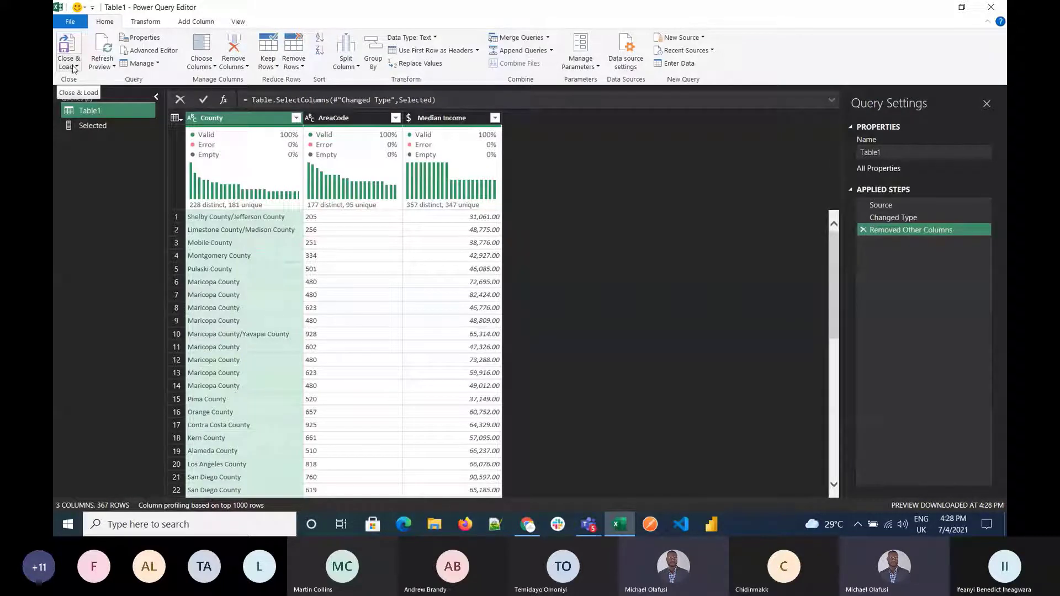
left_click(991, 12)
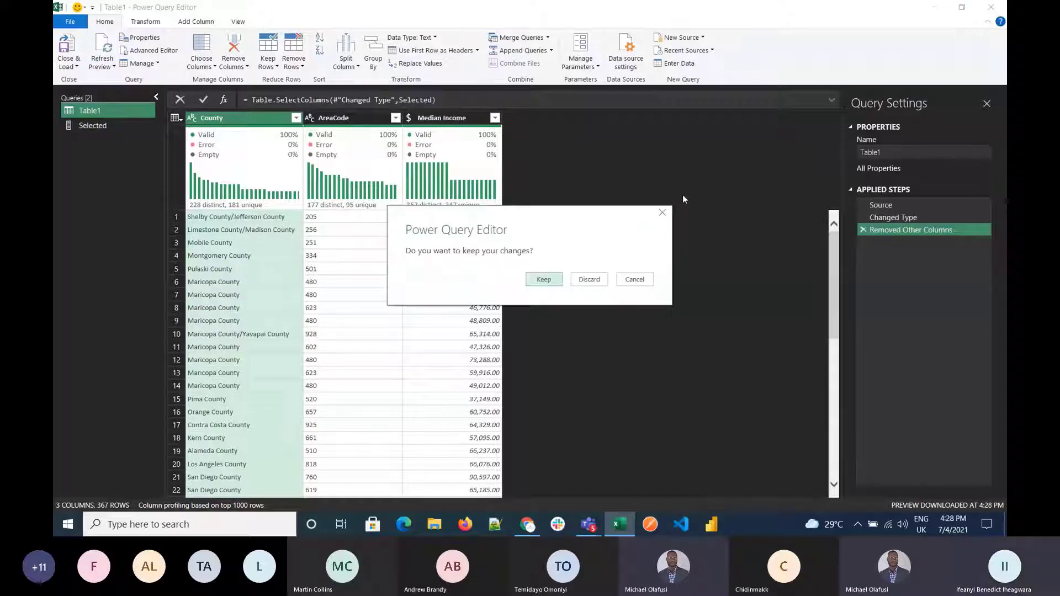
Step: Discard the pending Power Query changes and reopen the Table1 query for editing
left_click(589, 279)
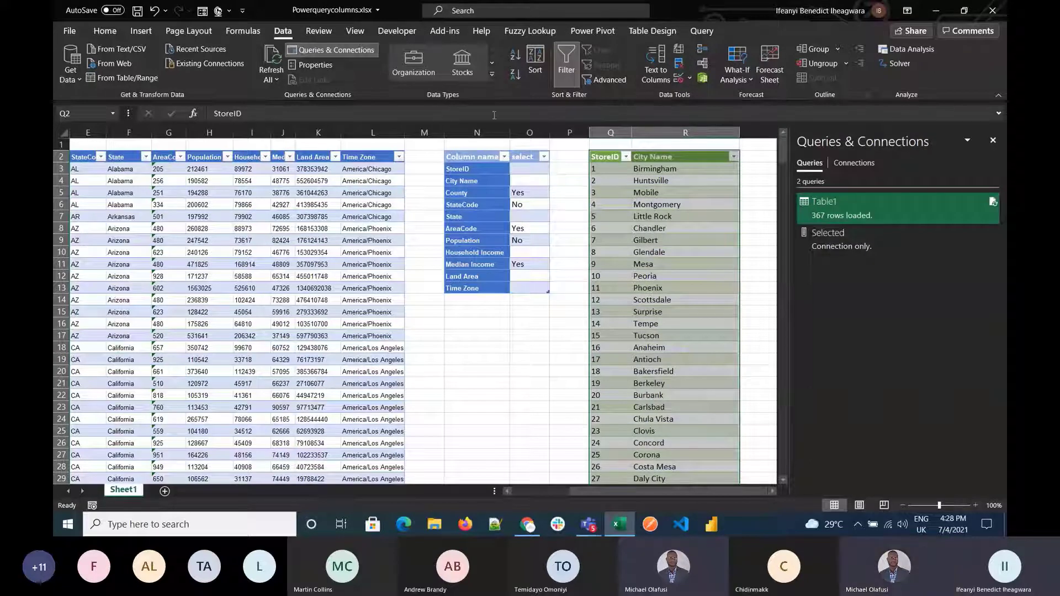
left_click(636, 217)
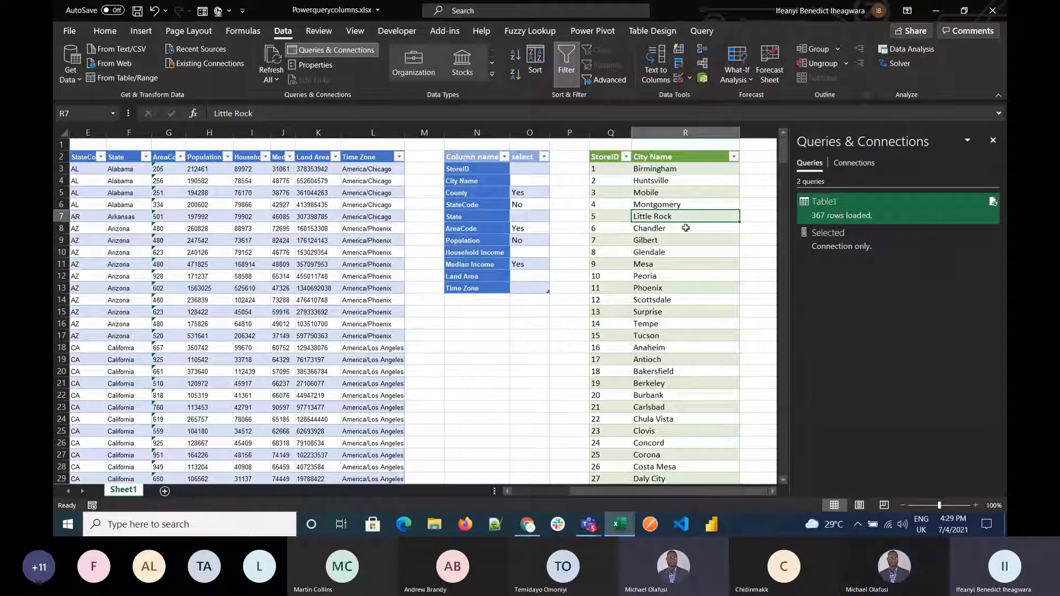
left_click(257, 287)
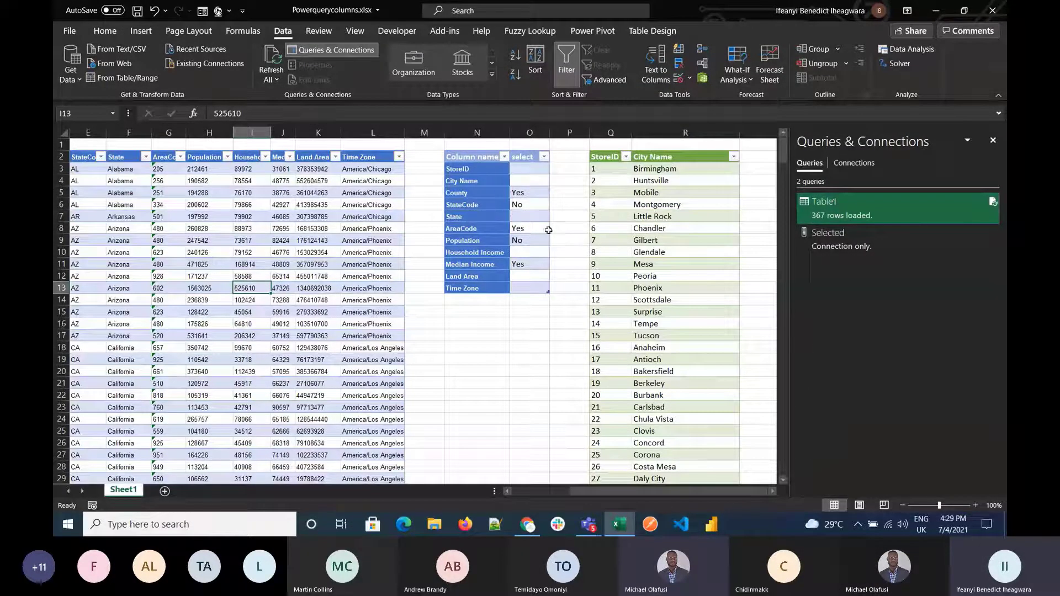
right_click(865, 212)
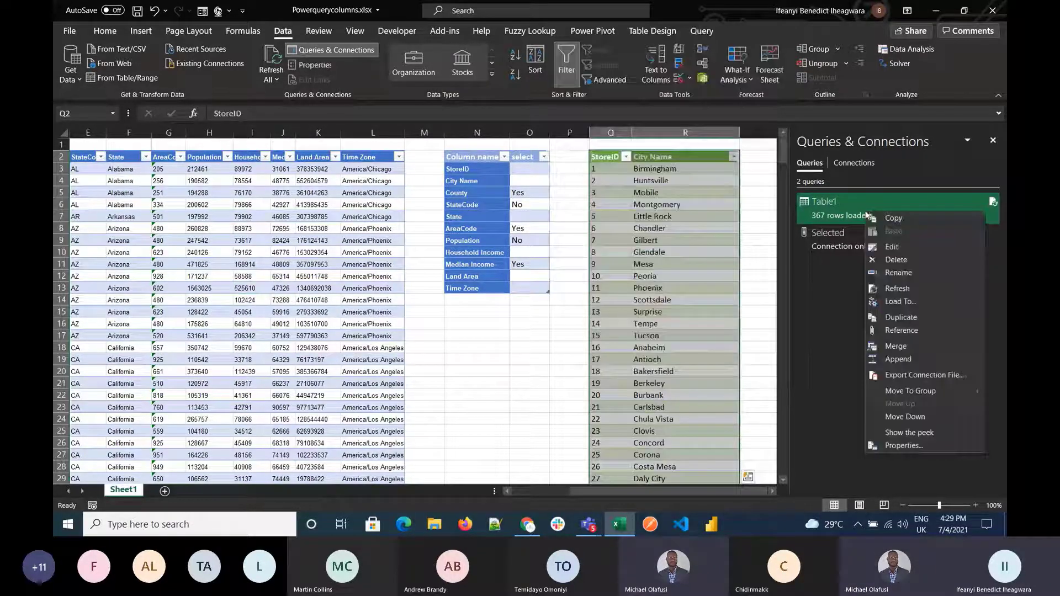
left_click(891, 247)
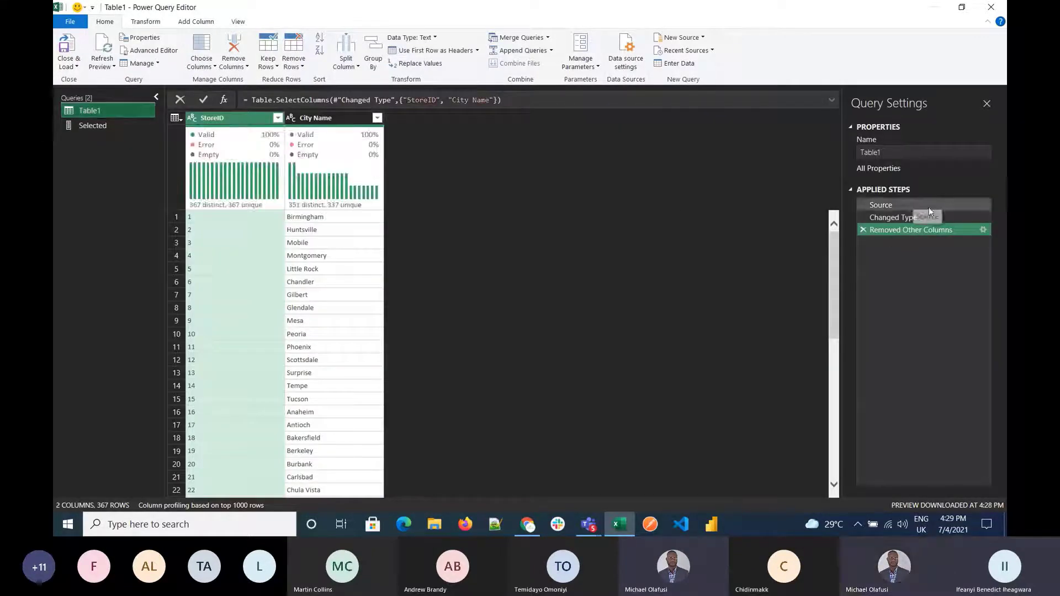
Step: Review the Source, Changed Type and Removed Other Columns steps of the Table1 query
left_click(905, 205)
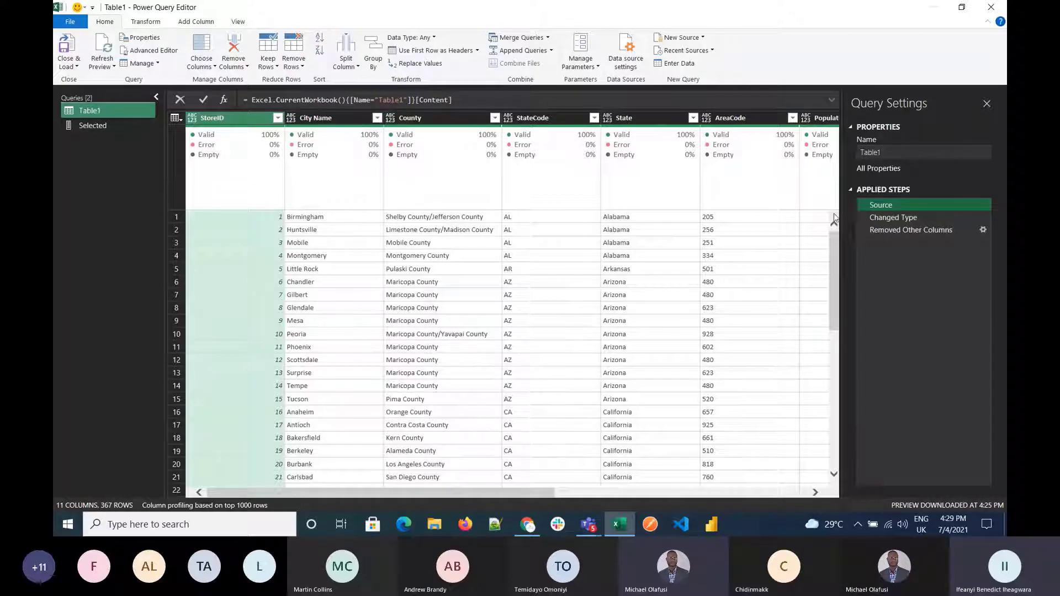
right_click(885, 219)
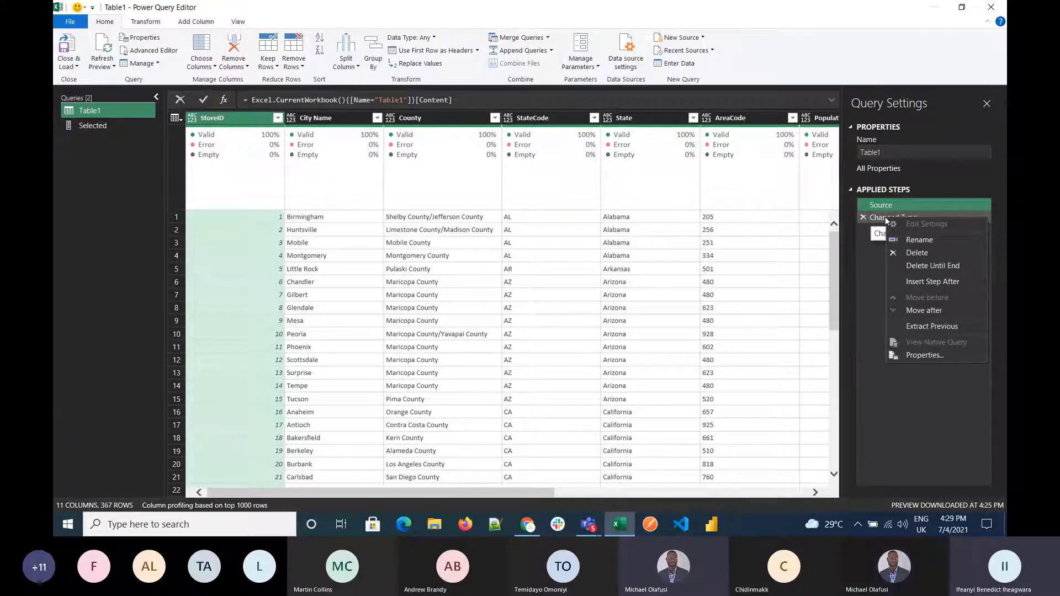
key("Escape")
left_click(879, 219)
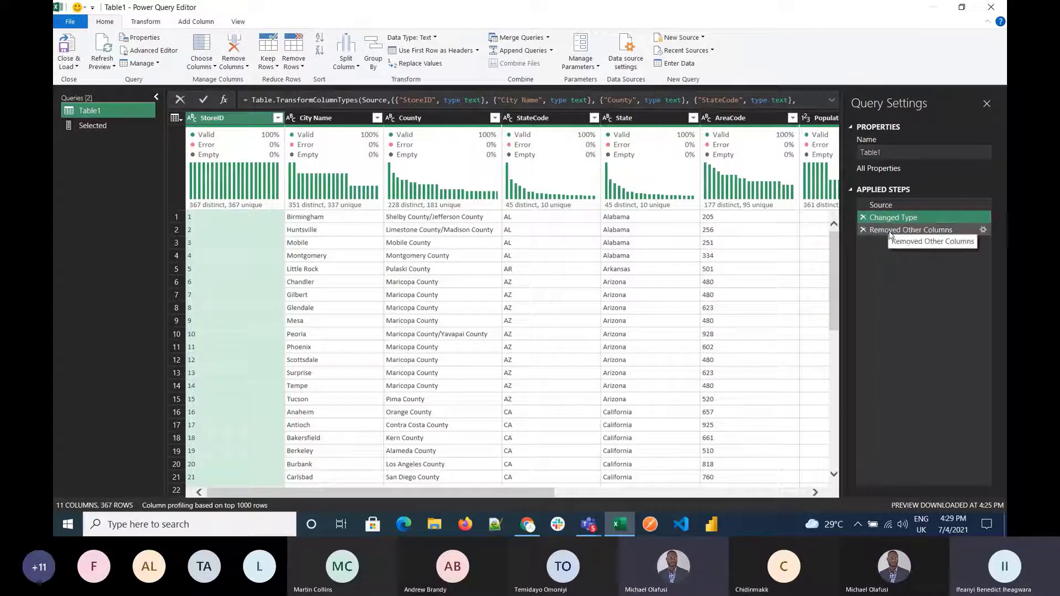
right_click(889, 234)
left_click(887, 230)
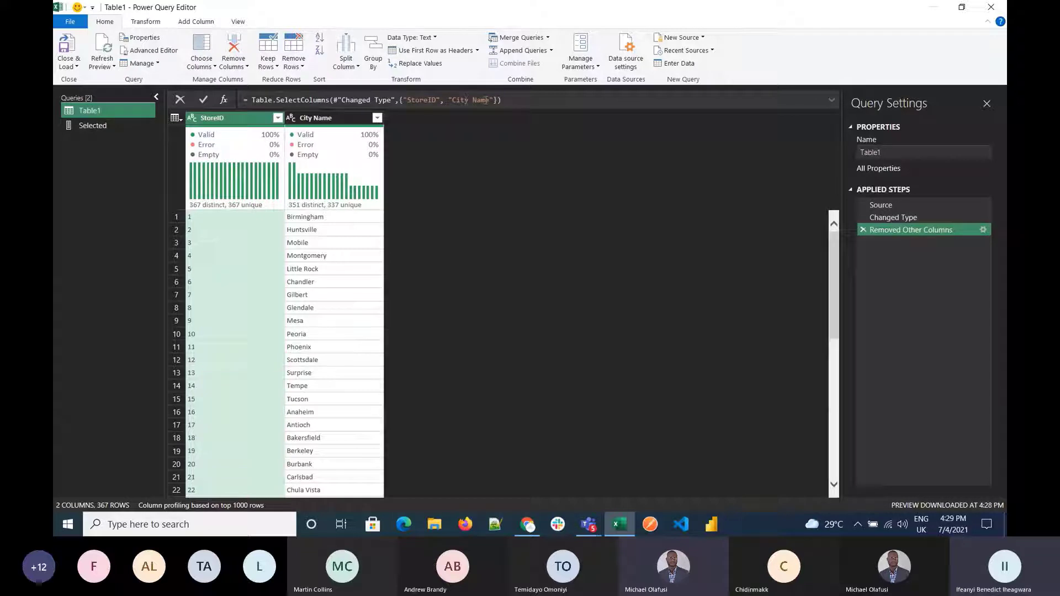
Step: Check the column list and the name of the Selected query, and return to the Table1 query
right_click(124, 128)
left_click(92, 127)
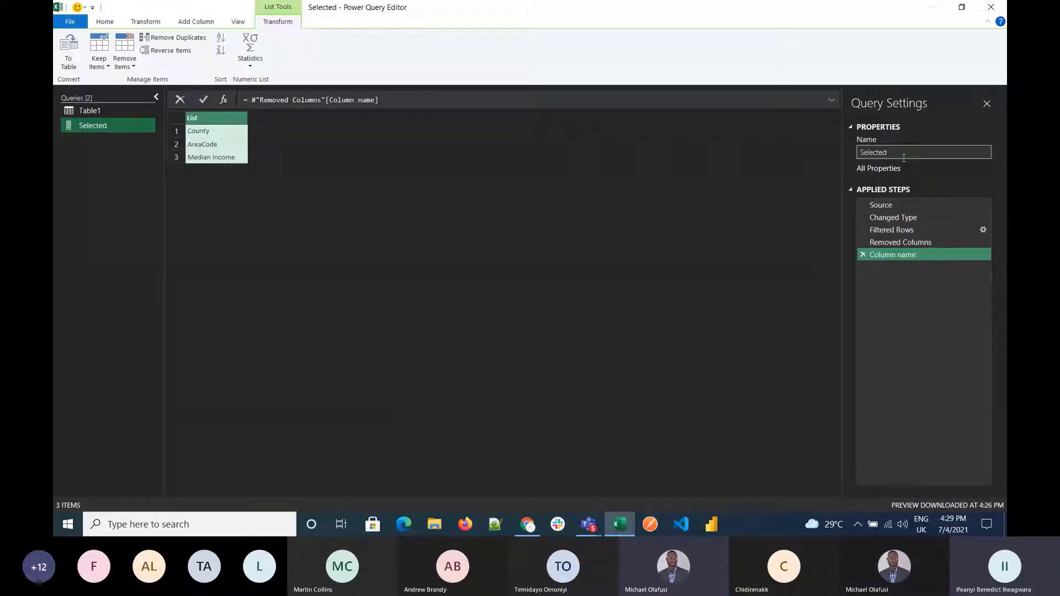
left_click_drag(903, 153, 852, 152)
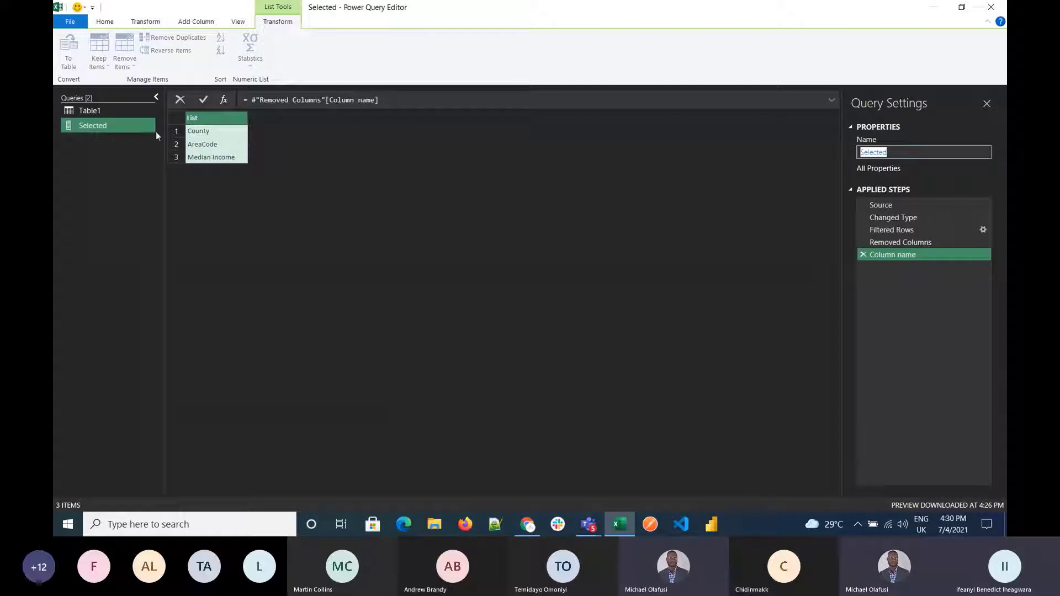
left_click(114, 110)
left_click(115, 111)
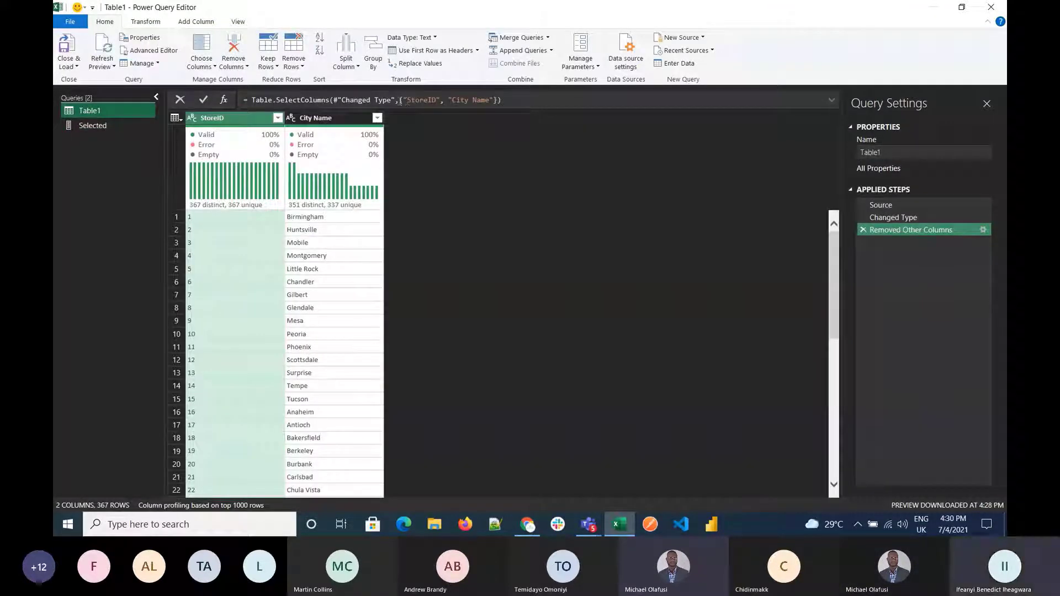
Step: Replace the hard-coded column list in Table1's Removed Other Columns formula with Selected and load the query to the worksheet
left_click(400, 100)
type("selected")
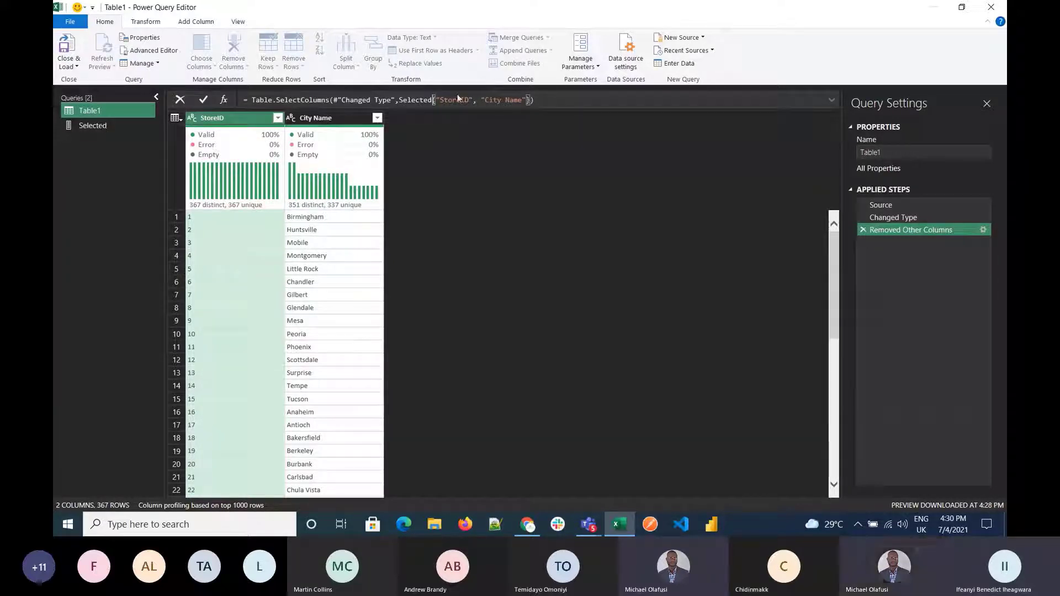
type(")")
key("Delete")
key("Delete")
key("Delete")
key("Delete")
key("Delete")
key("Delete")
key("Delete")
key("Delete")
key("Delete")
key("Delete")
key("Delete")
key("Delete")
key("Delete")
key("Delete")
key("Delete")
key("Delete")
key("Delete")
key("Delete")
key("Delete")
key("Delete")
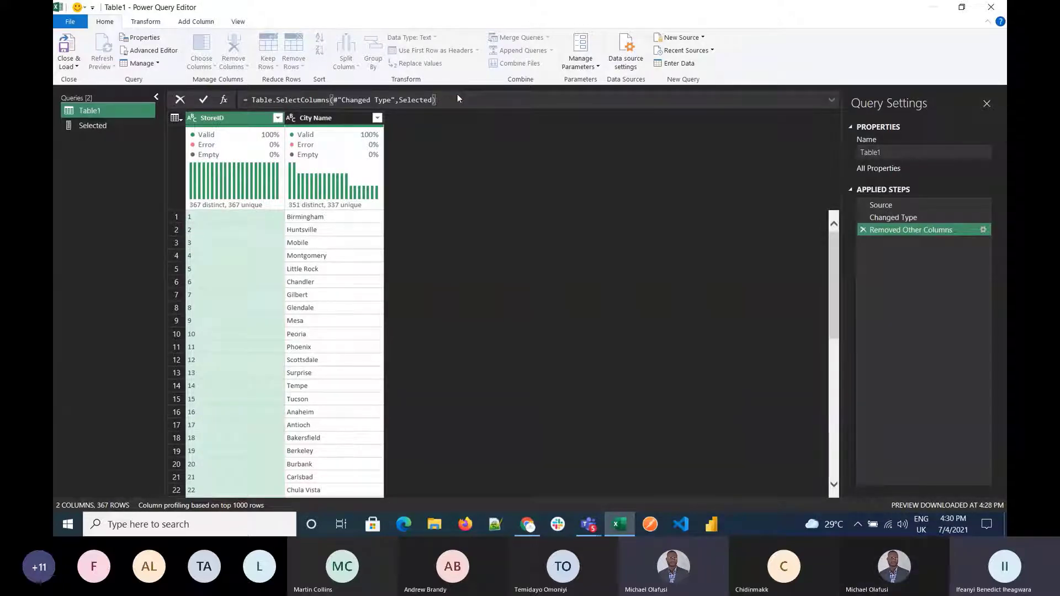
key("Return")
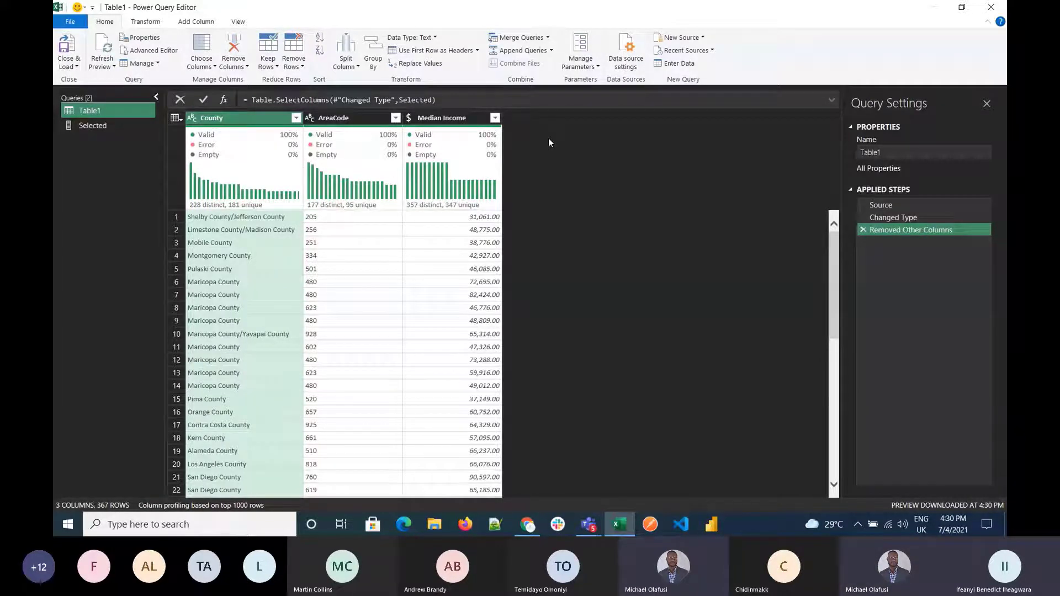
left_click(65, 47)
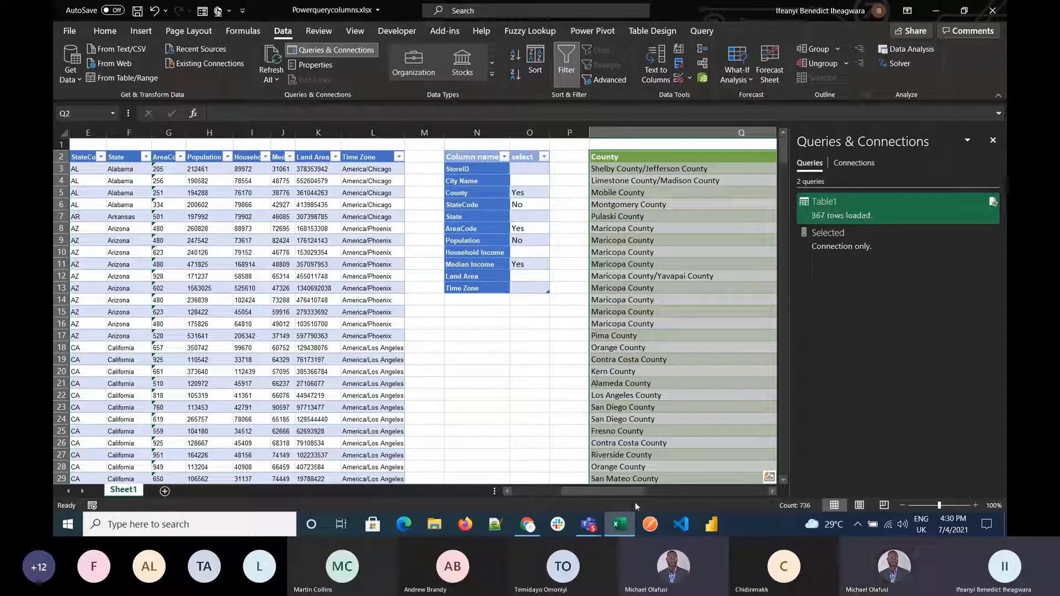
Step: Set County and State to No in the select column of the column-name table
left_click_drag(628, 490, 692, 496)
left_click(298, 192)
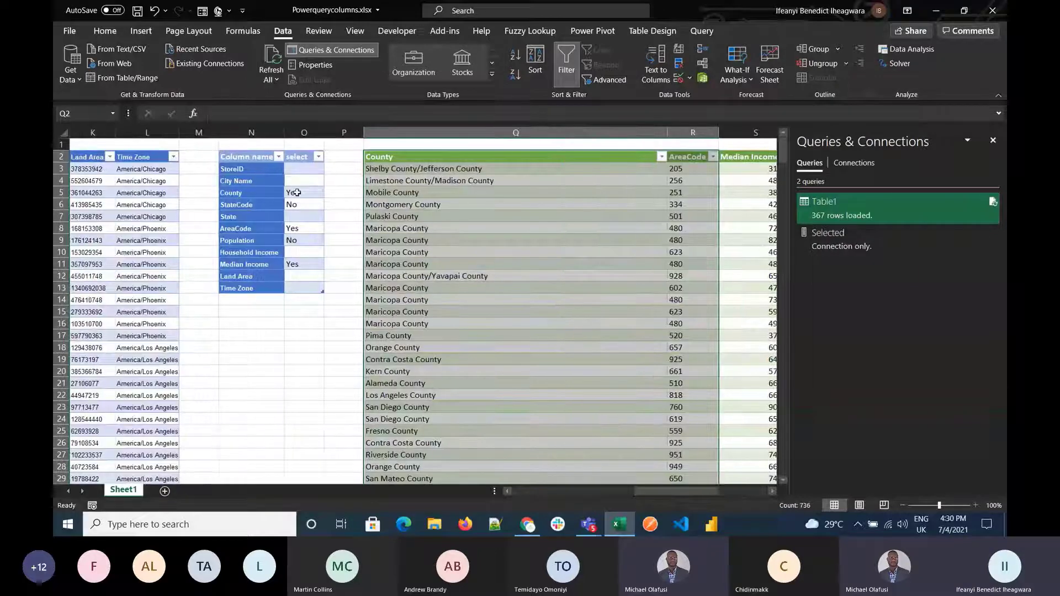
left_click(328, 192)
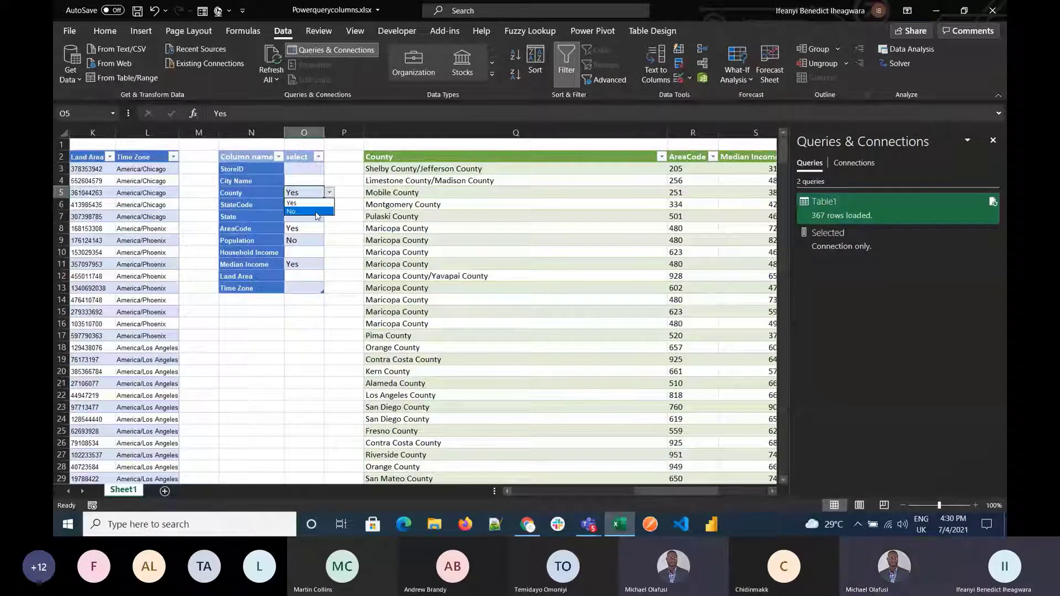
left_click(317, 214)
left_click(316, 216)
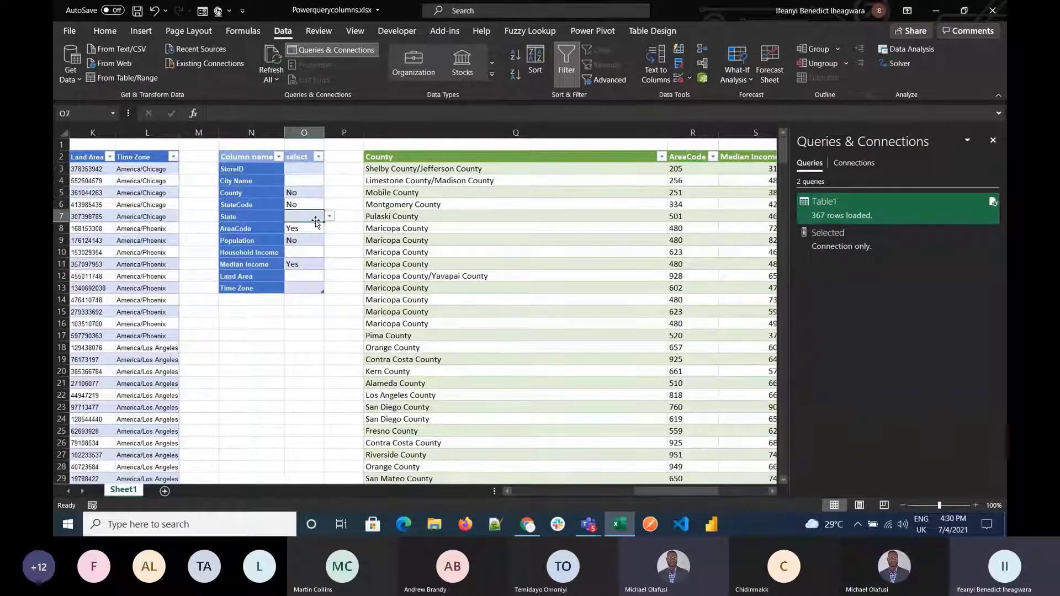
left_click(329, 220)
left_click(292, 235)
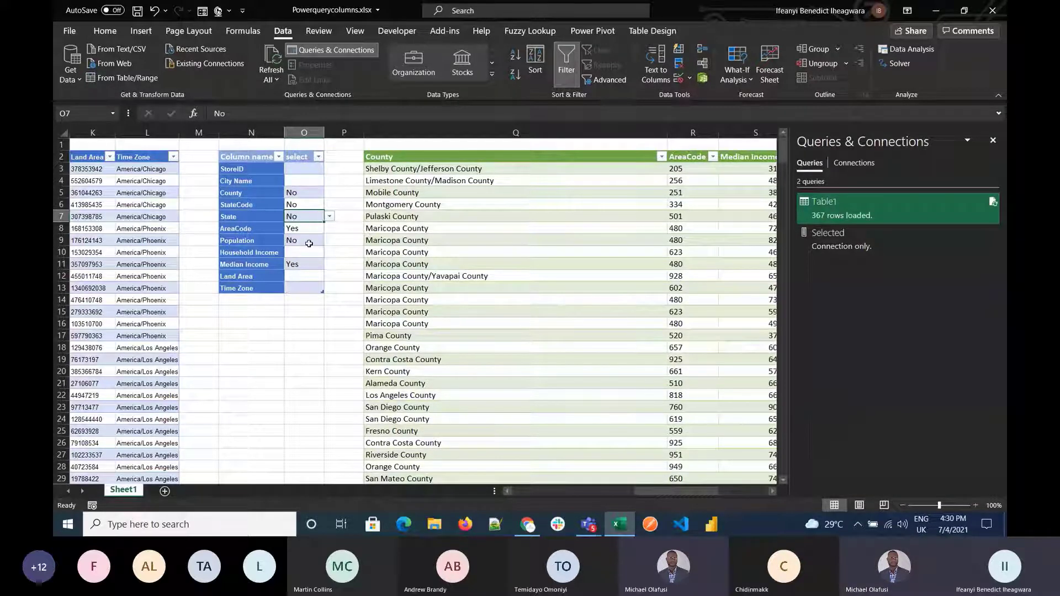
Step: Check the AreaCode and Median Income selections and refresh the green query output table
left_click(306, 265)
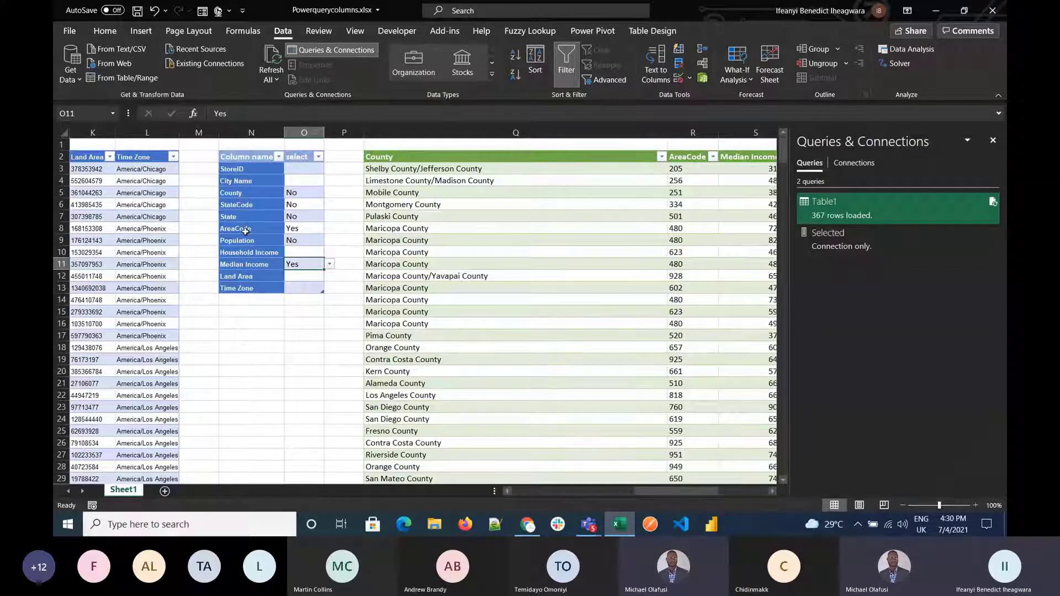
left_click(247, 230)
left_click(262, 266)
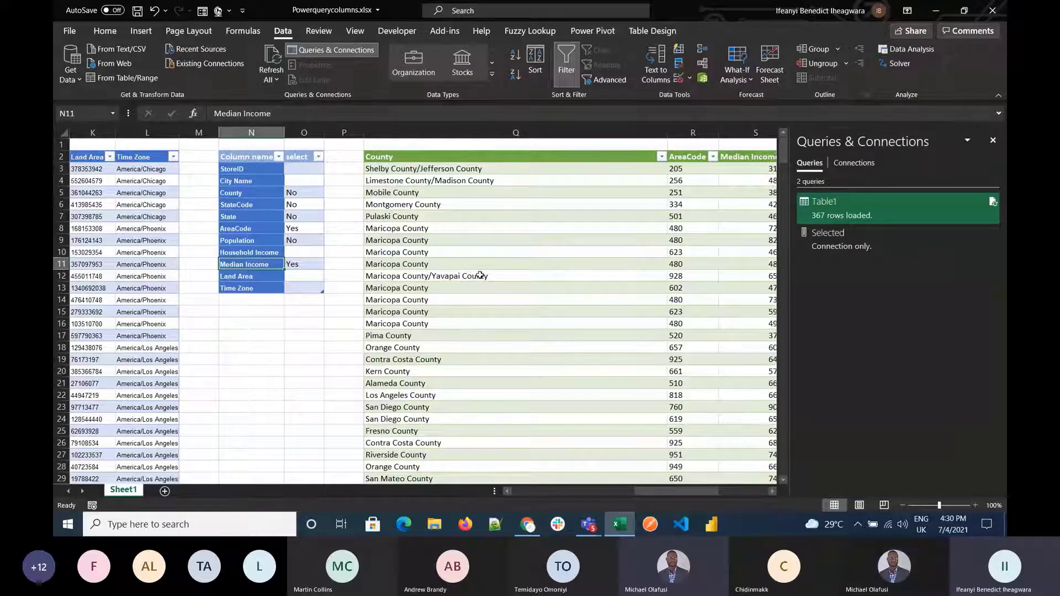
left_click(397, 157)
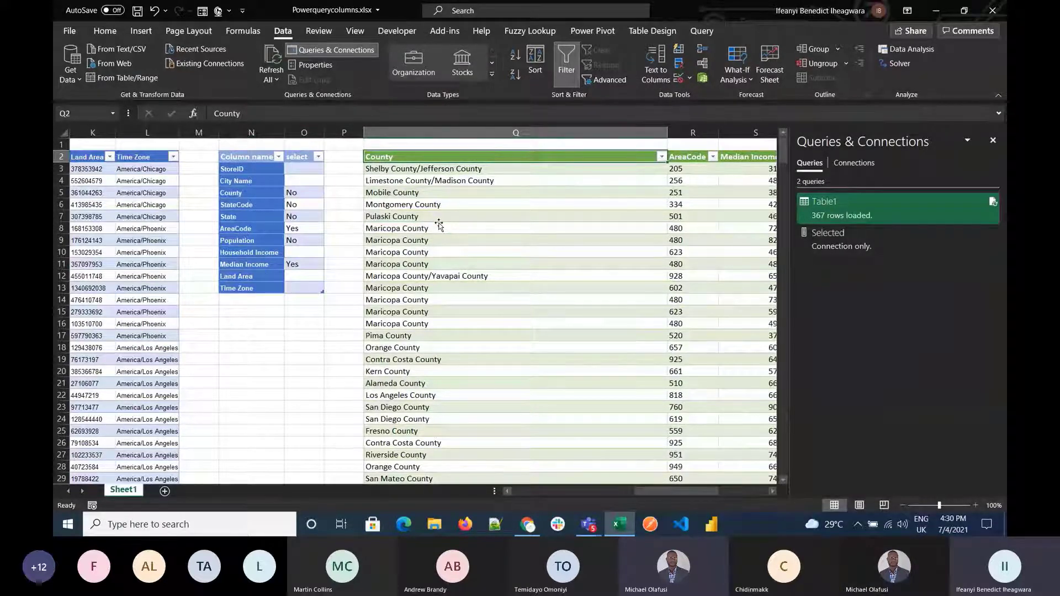
key("alt")
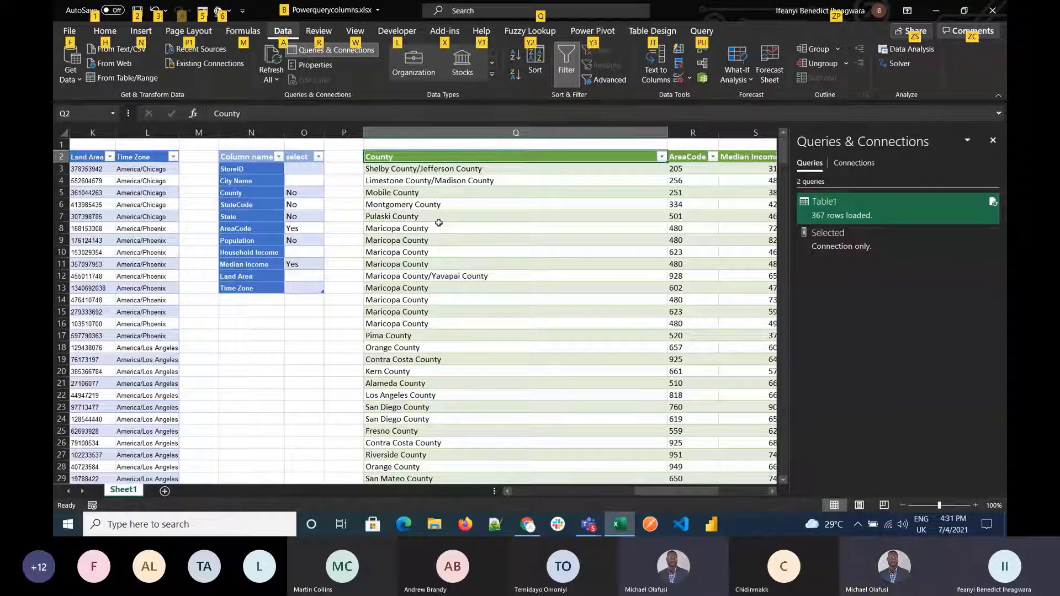
left_click(464, 262)
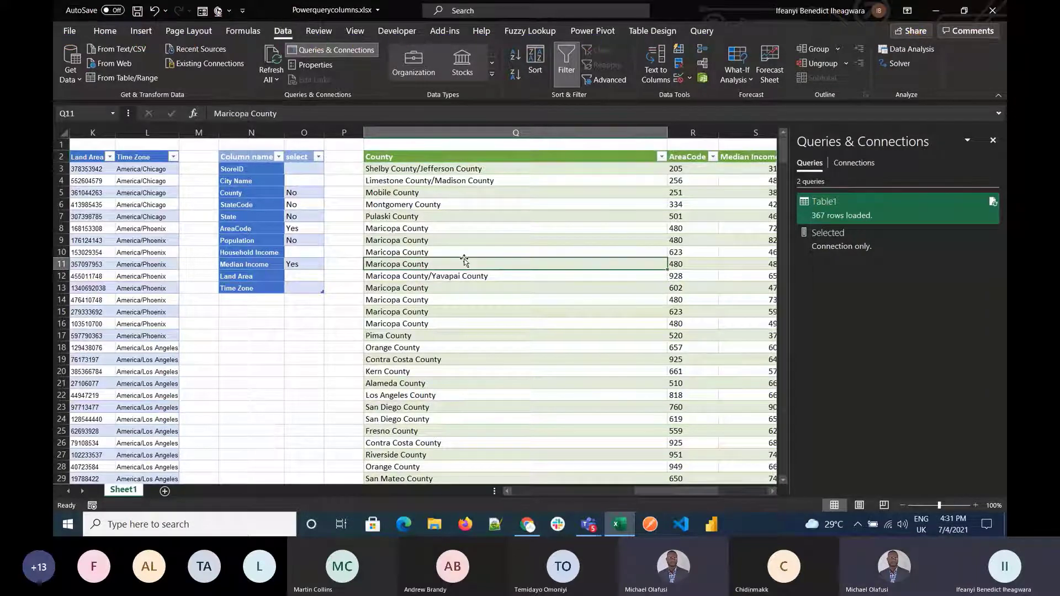
key("alt+F5")
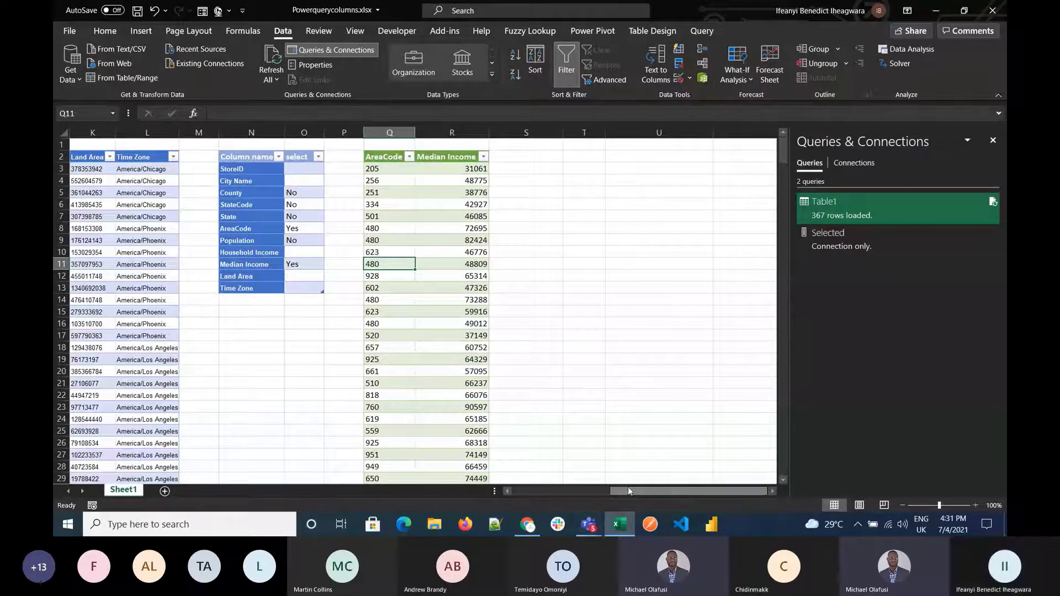
Step: Close the Queries & Connections pane with the source, selection and output tables in view
scroll(628, 490, "left", 2)
left_click_drag(628, 490, 548, 491)
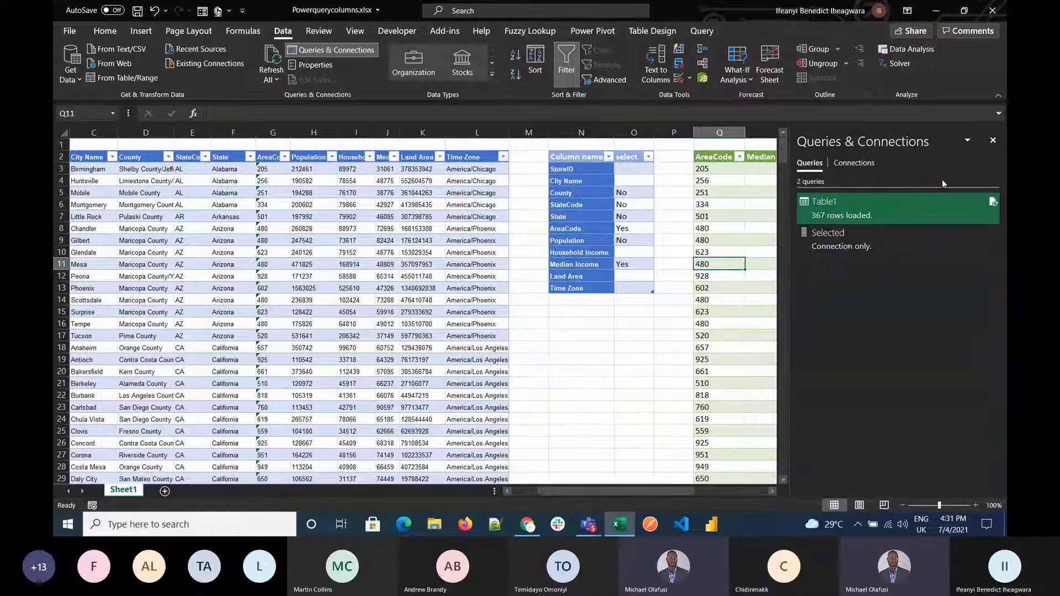
left_click(992, 140)
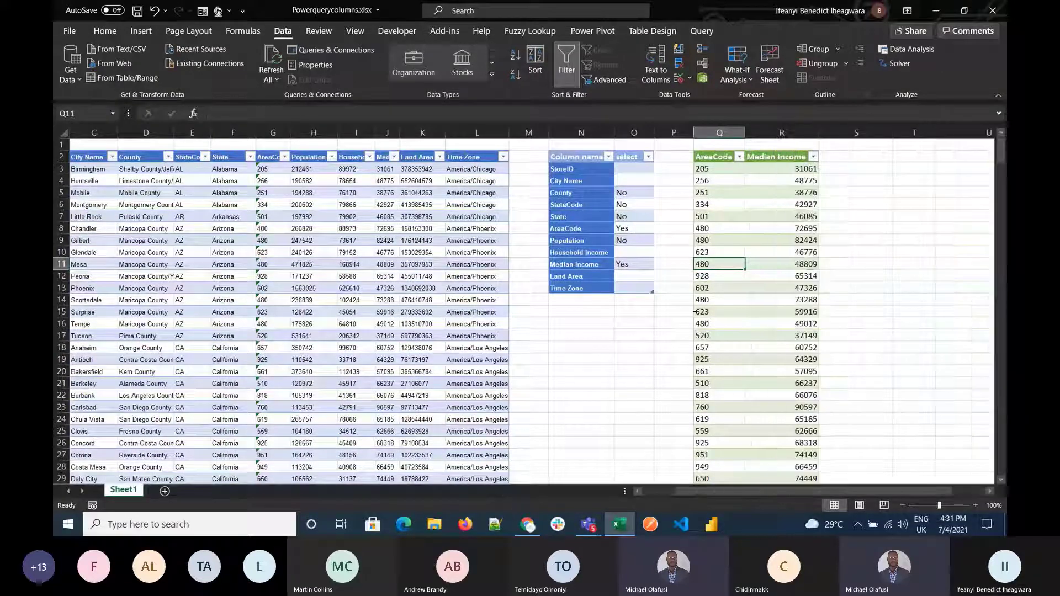
Step: Set Household Income and Land Area to No in the select column of the column-name table
left_click(632, 252)
left_click(659, 252)
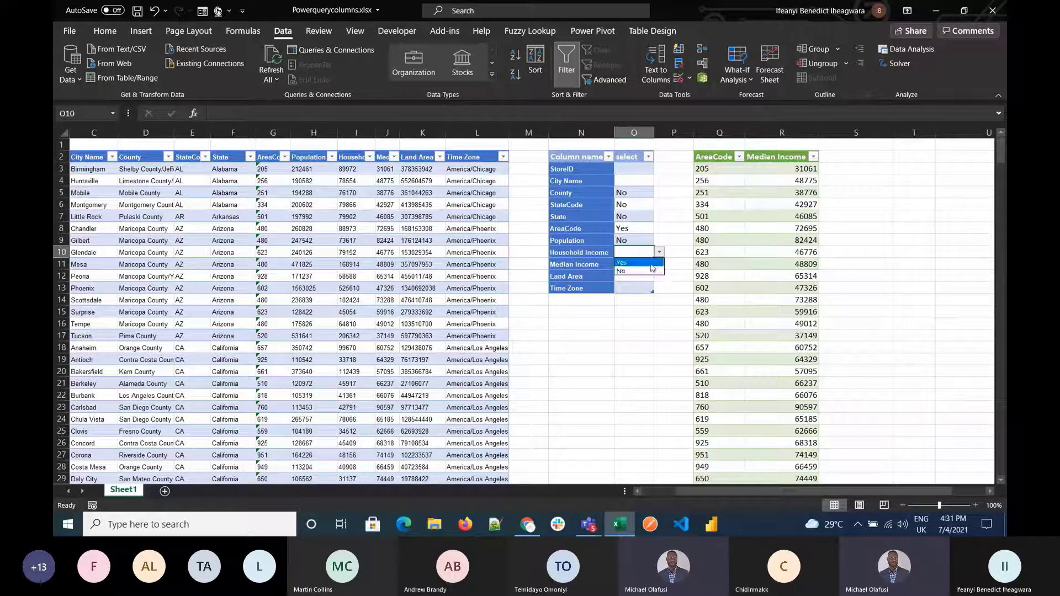
left_click(651, 270)
left_click(645, 276)
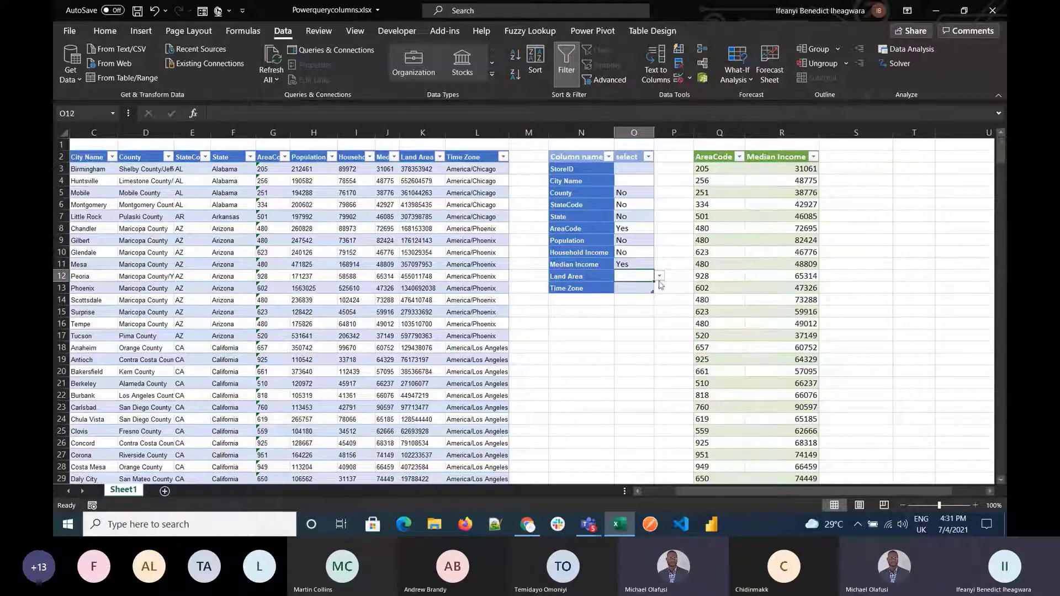
left_click(659, 275)
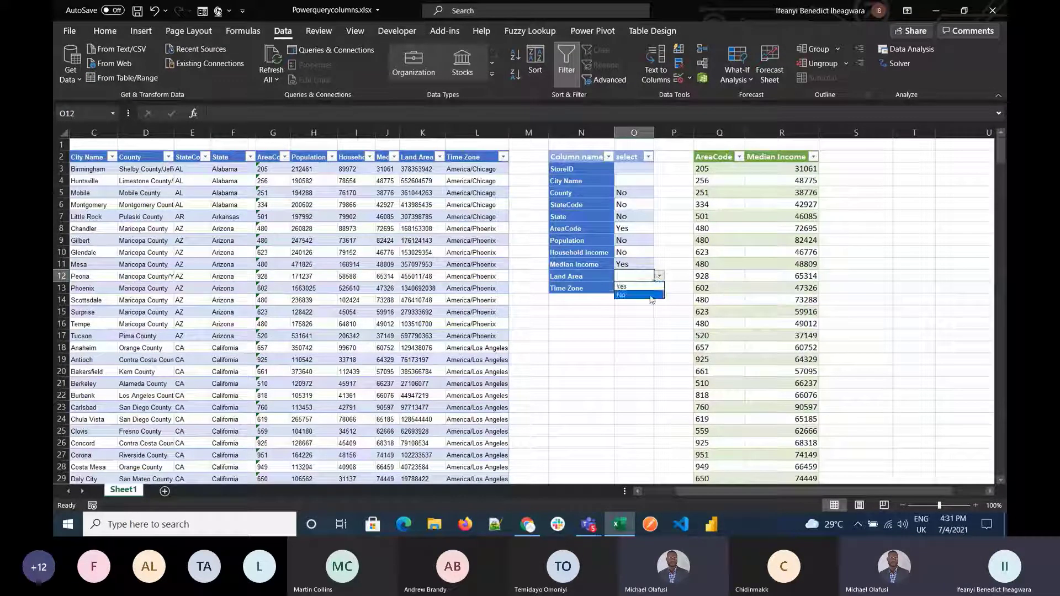
left_click(653, 294)
left_click(726, 277)
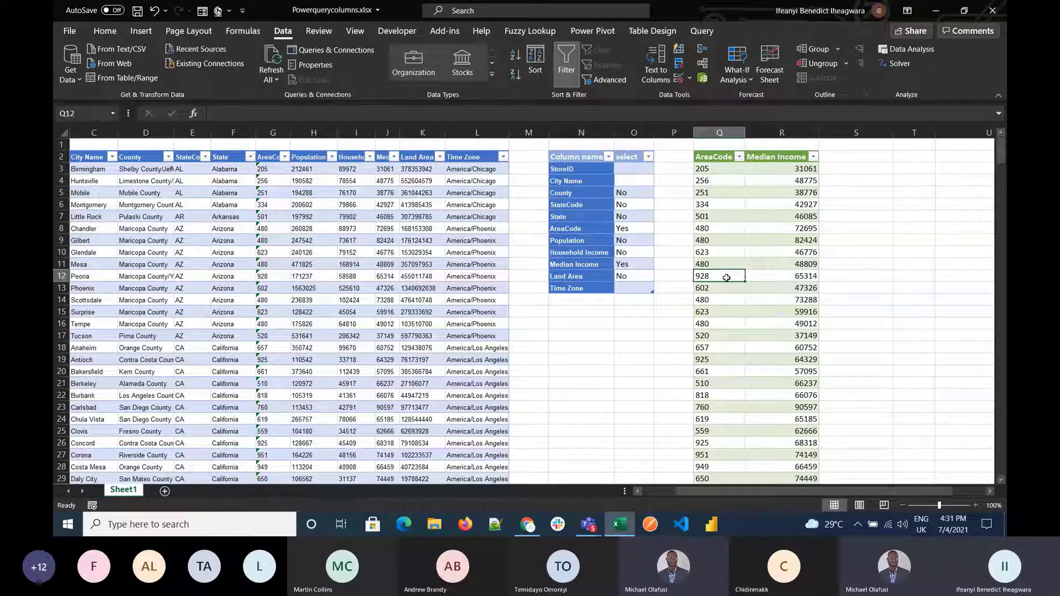
Step: Set Time Zone to Yes in the column-name table and refresh the query output table
left_click(641, 286)
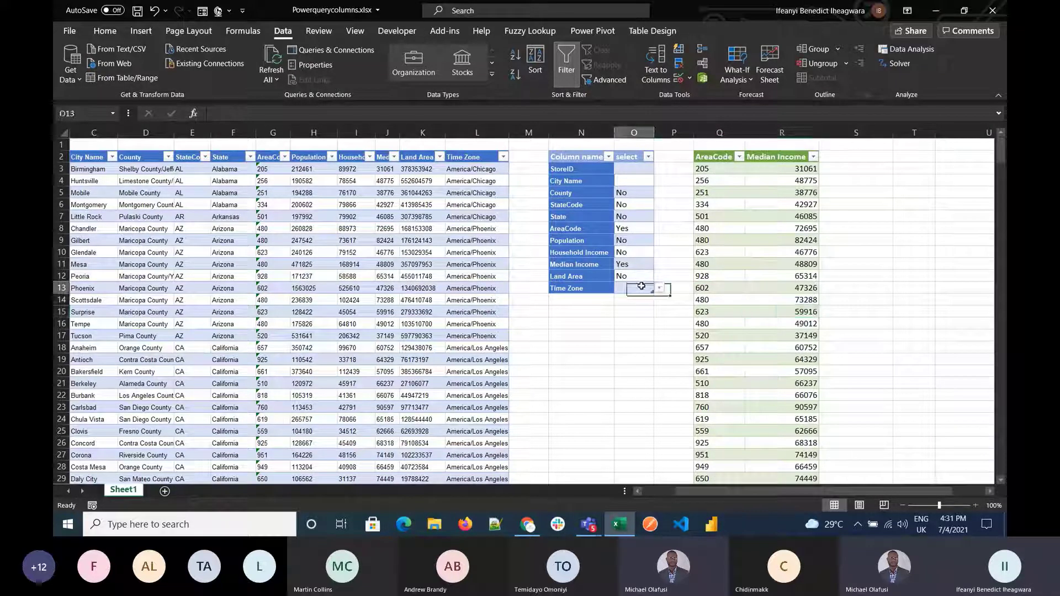
left_click(659, 288)
left_click(653, 298)
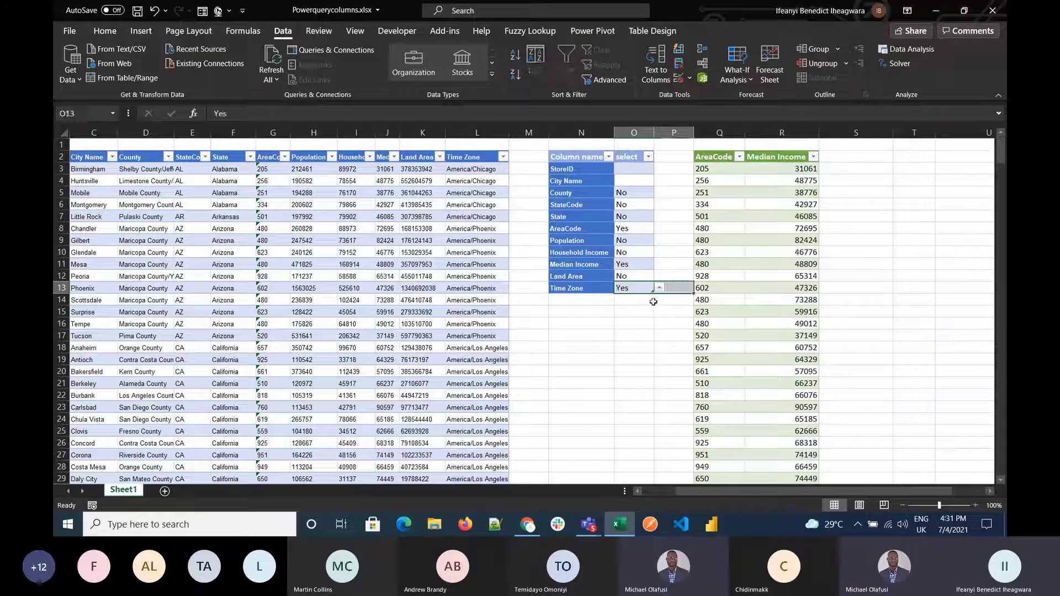
left_click(741, 287)
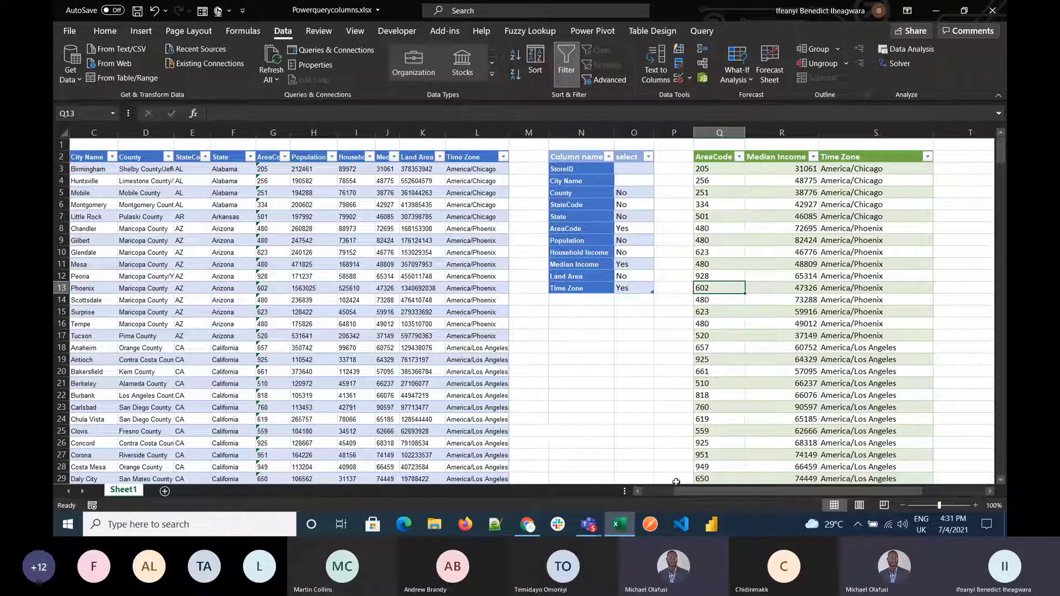
Step: Enter the sample spellings ok and OK in cells N18 and N19 below the column-name table
left_click_drag(680, 489, 651, 491)
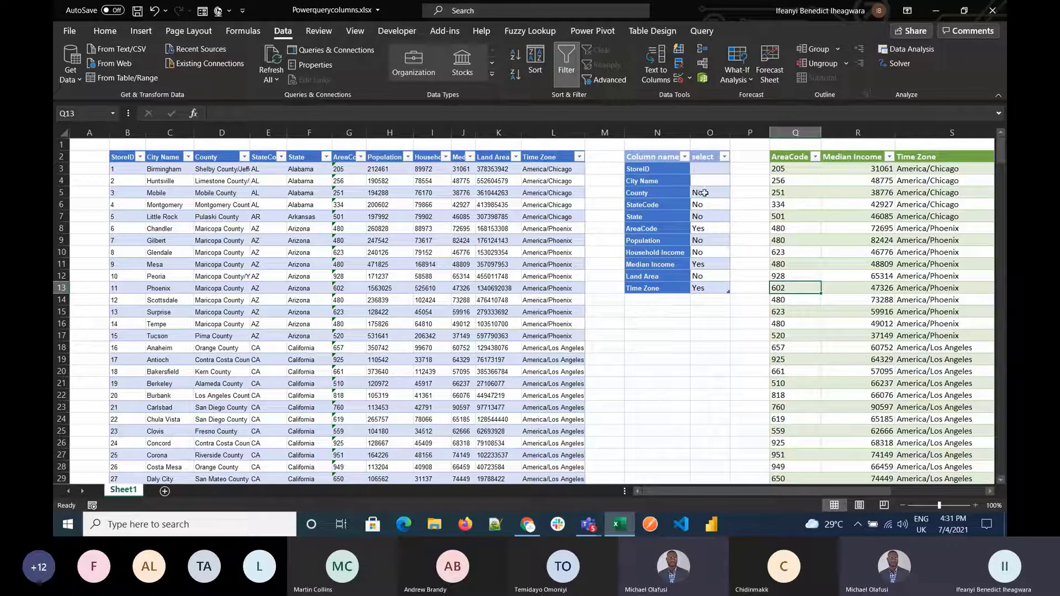
left_click(665, 345)
type("vv")
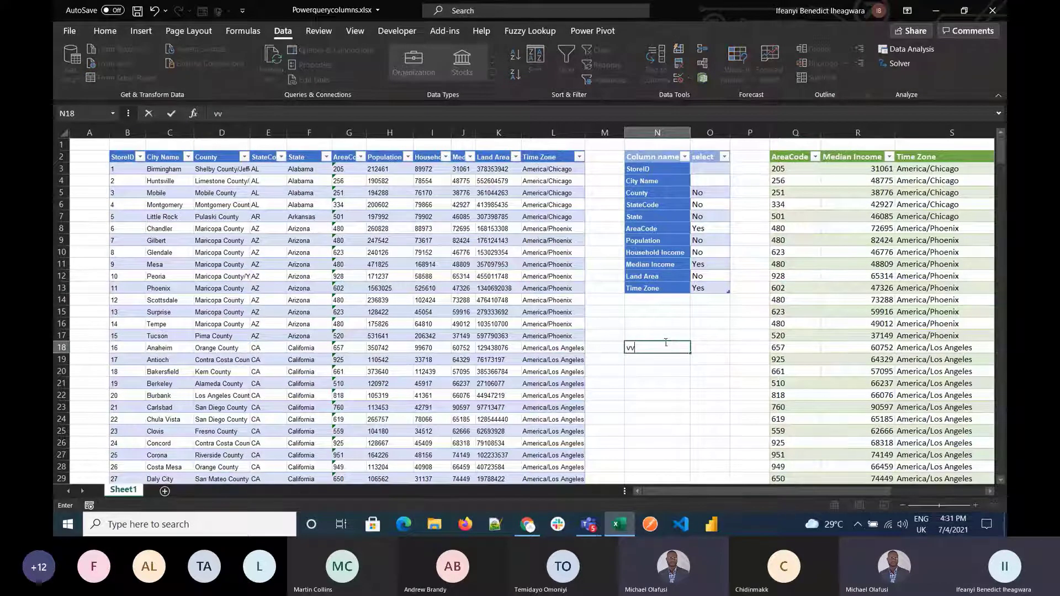
key("BackSpace")
key("BackSpace")
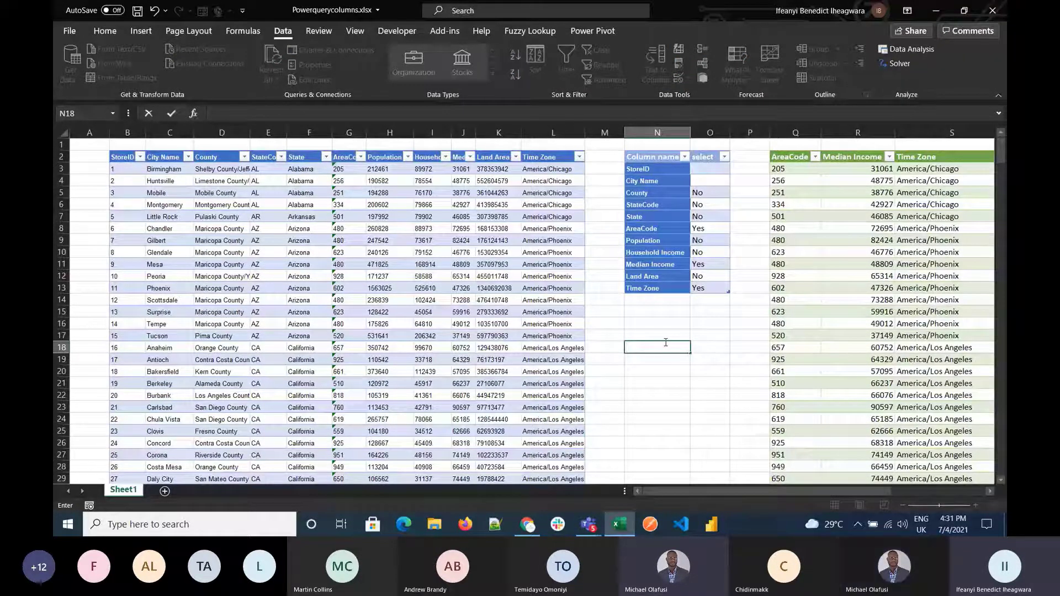
type("ok")
key("Return")
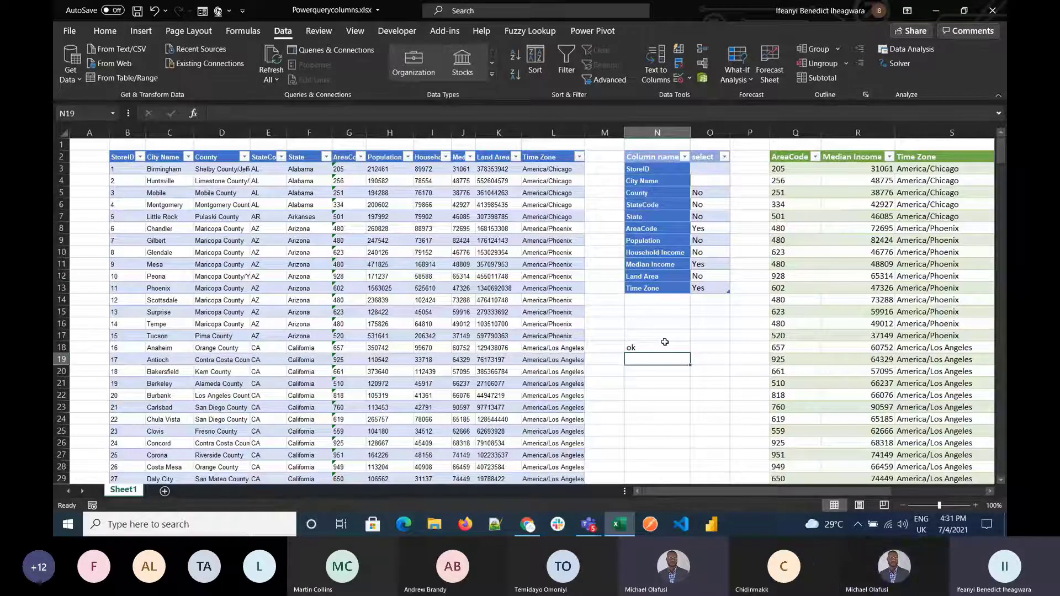
type("OK")
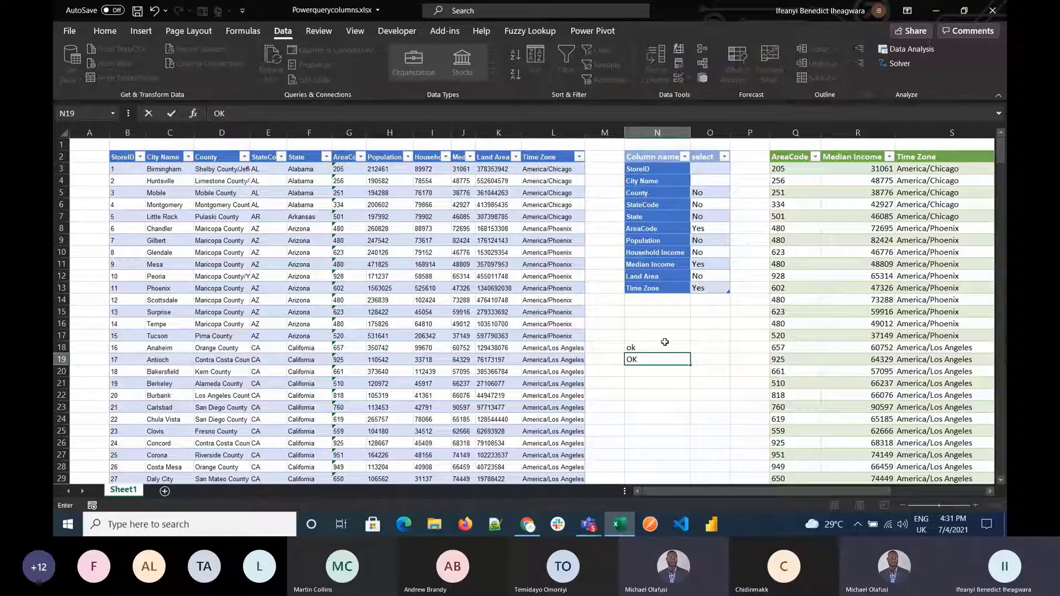
key("Return")
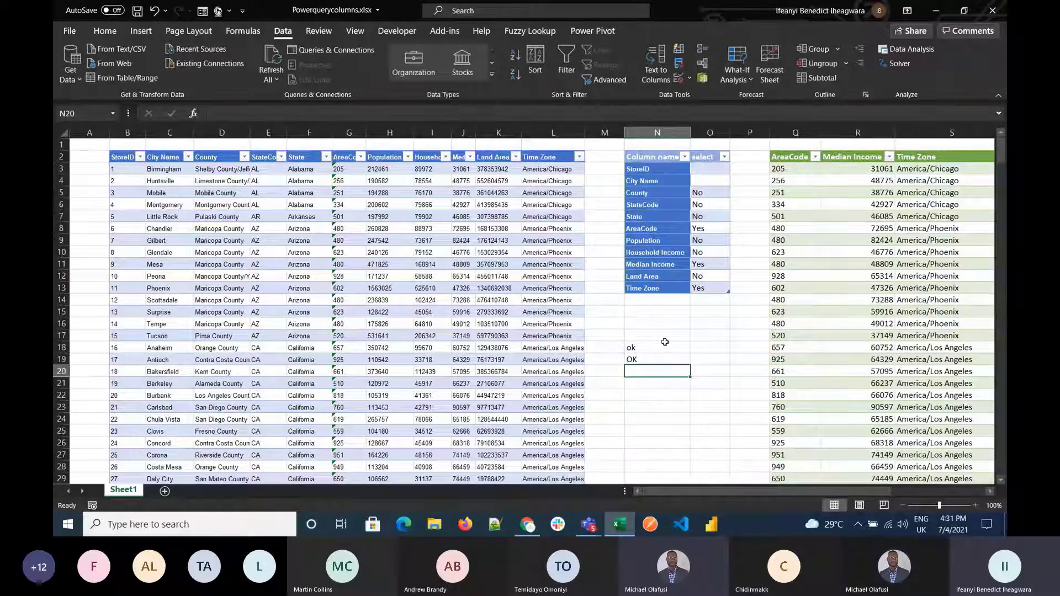
Step: Add sample entries with stray spaces in N20 and N21: ok with a leading space and o with trailing spaces
type("o")
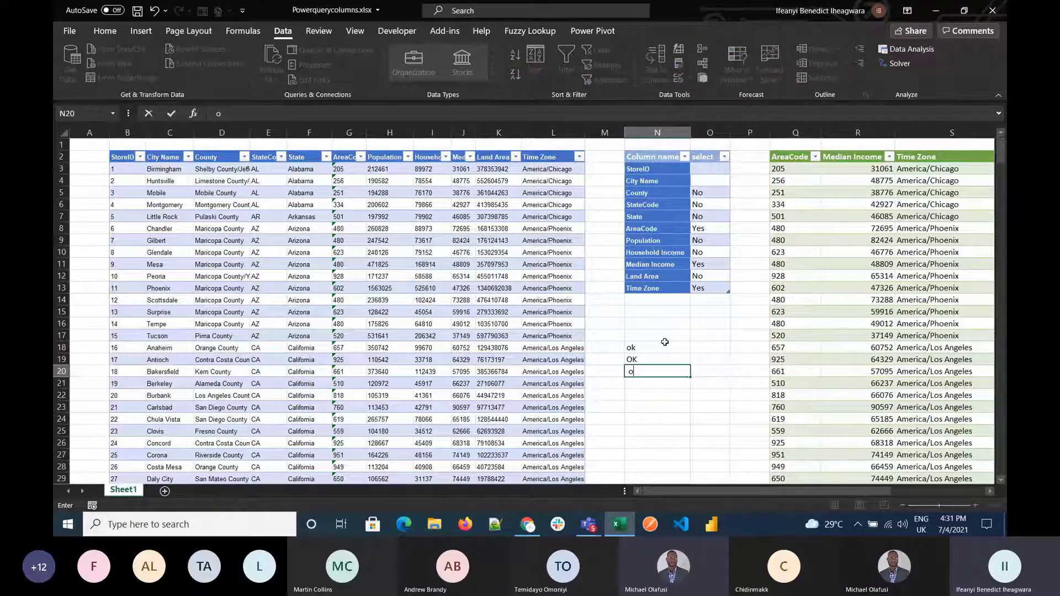
type("k")
key("Return")
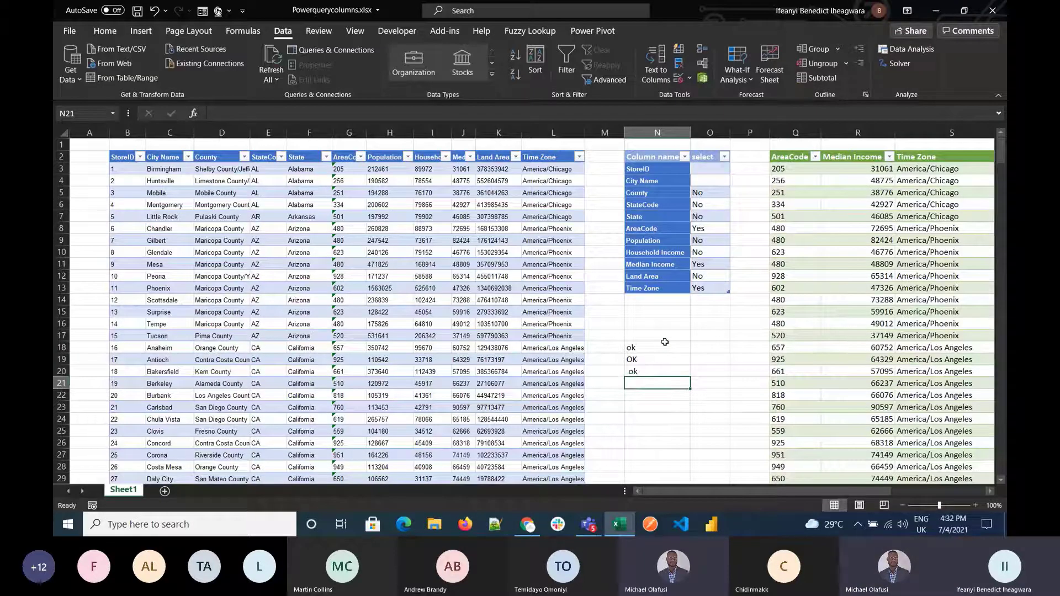
type("ok")
key("BackSpace")
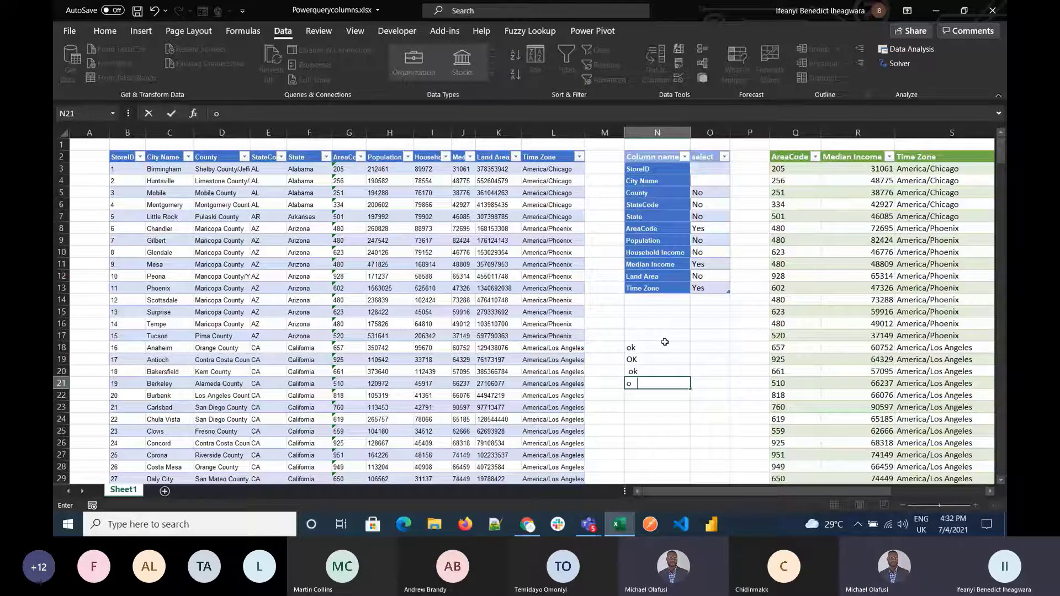
Step: Clear all the sample entries below the column-name table, from N18 through N22
left_click_drag(657, 371, 665, 344)
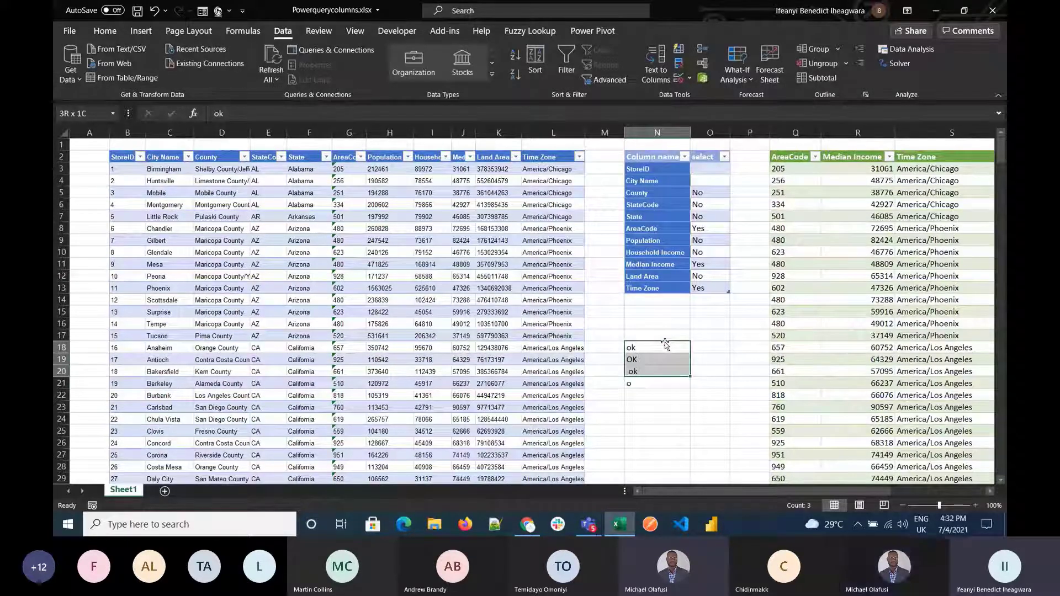
key("shift+Down")
key("shift+Down")
key("Delete")
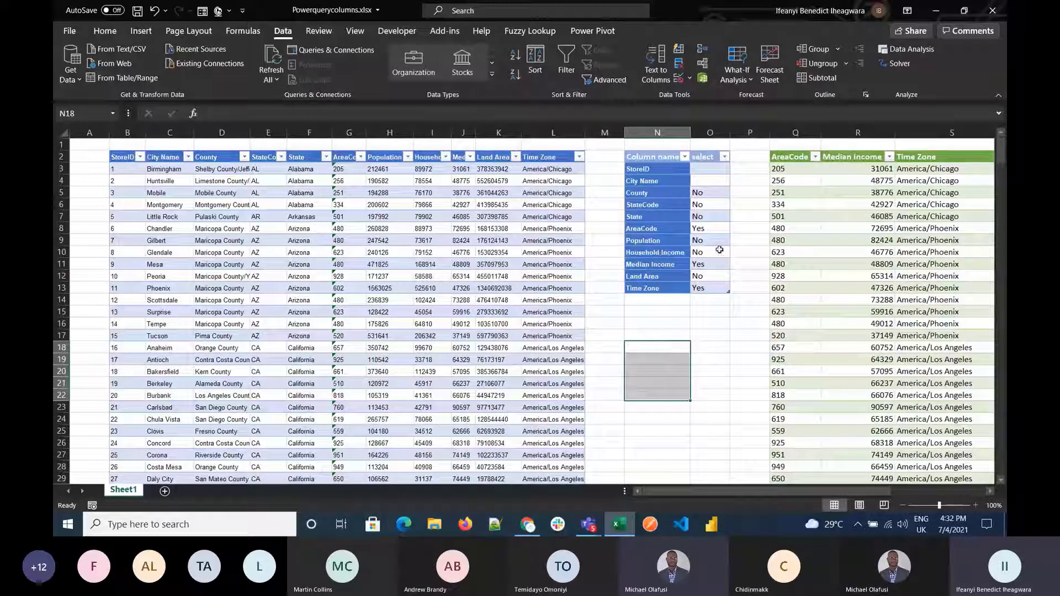
left_click_drag(710, 168, 711, 289)
left_click(695, 340)
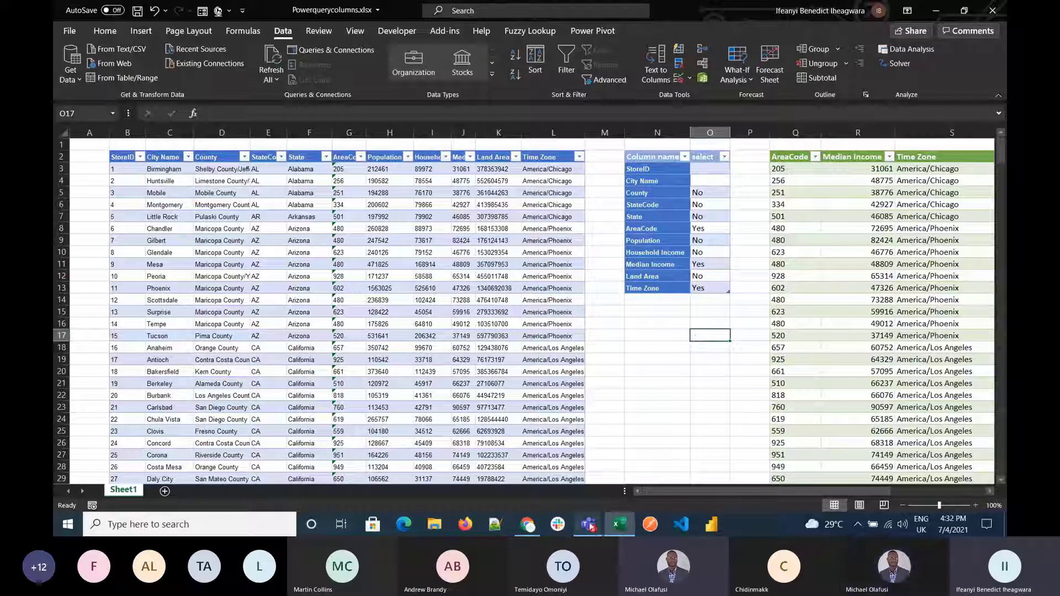
Step: Switch to the Teams meeting, read the latest meeting chat messages, and close the chat
mouse_move(589, 525)
left_click(620, 474)
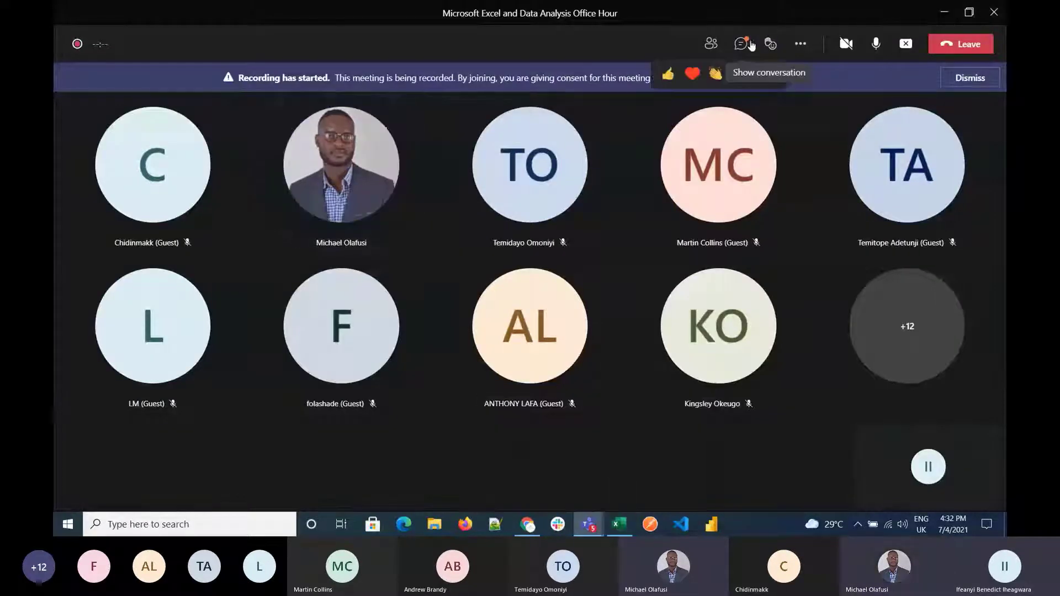
left_click(749, 44)
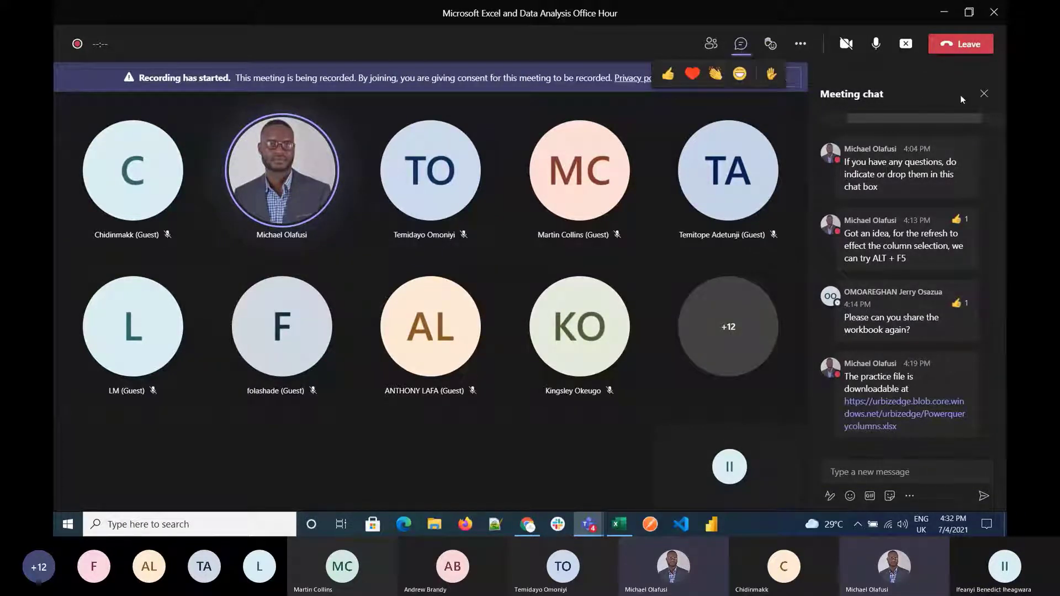
left_click(982, 94)
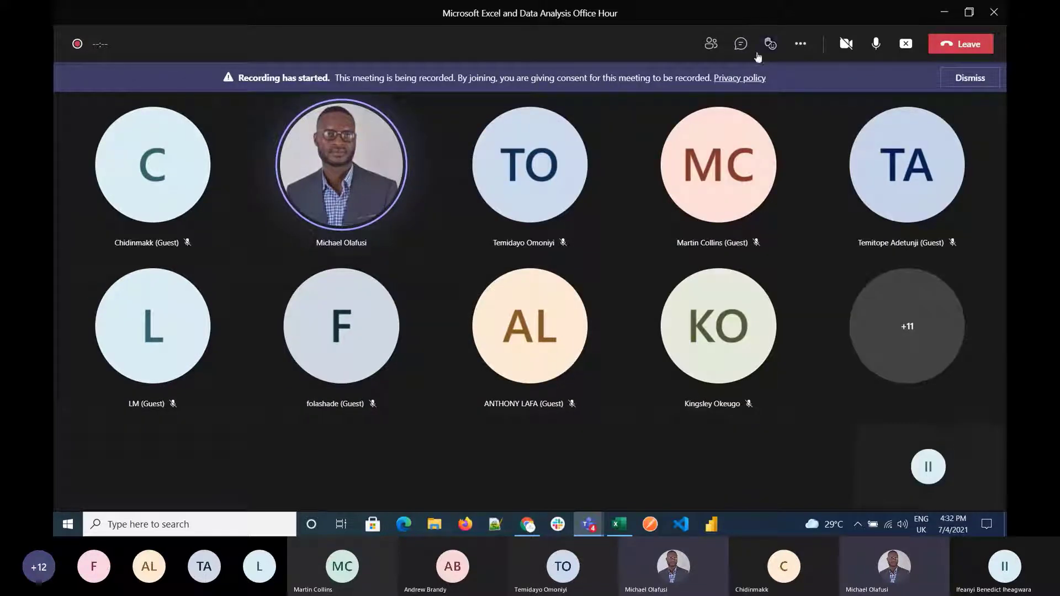
mouse_move(767, 54)
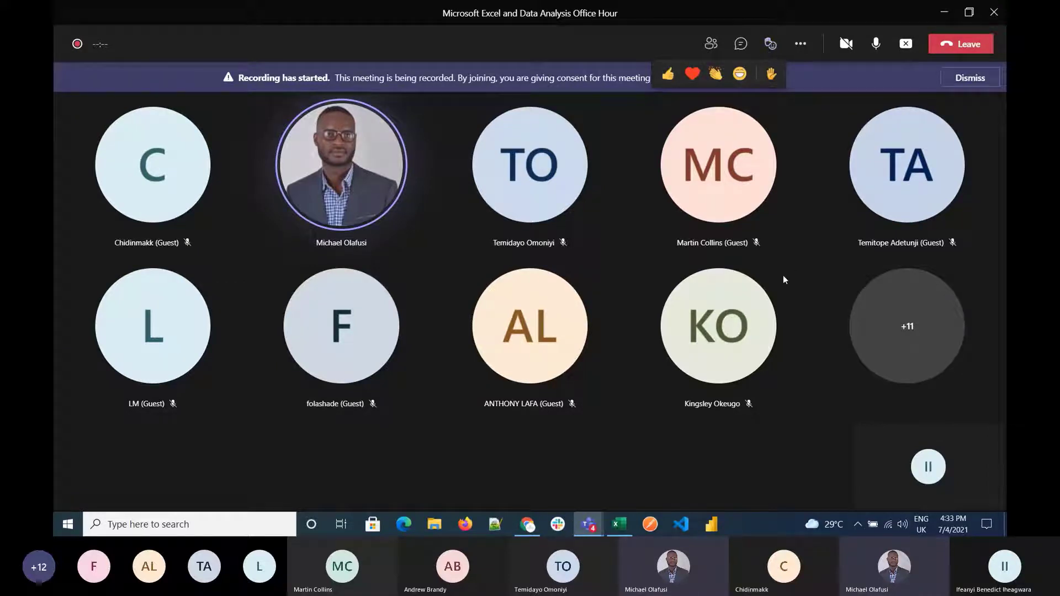
Step: Switch back to the Excel workbook and look over the source, column-name and output tables
left_click(631, 519)
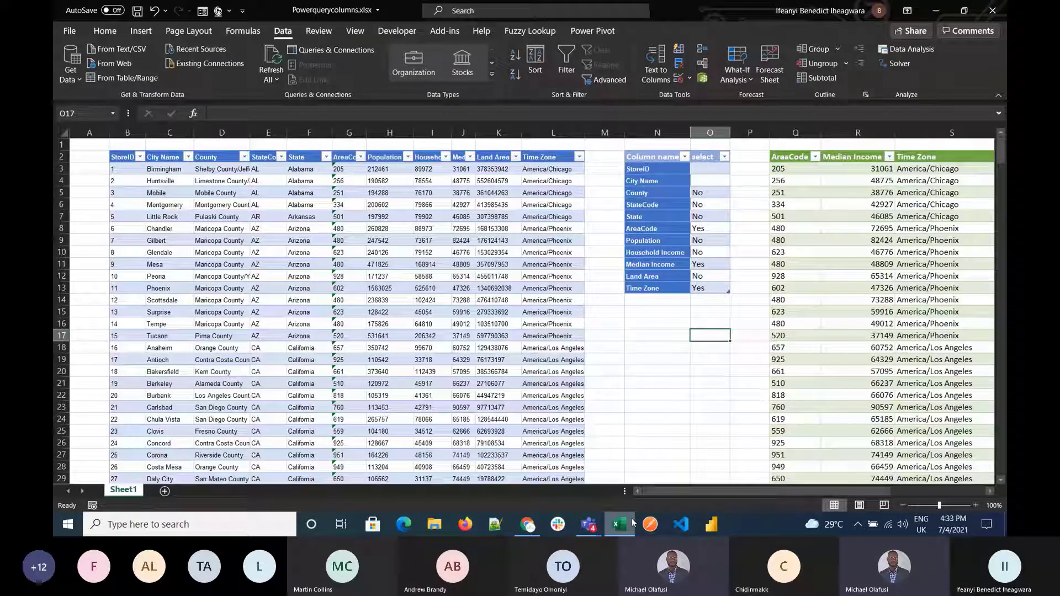
left_click(631, 338)
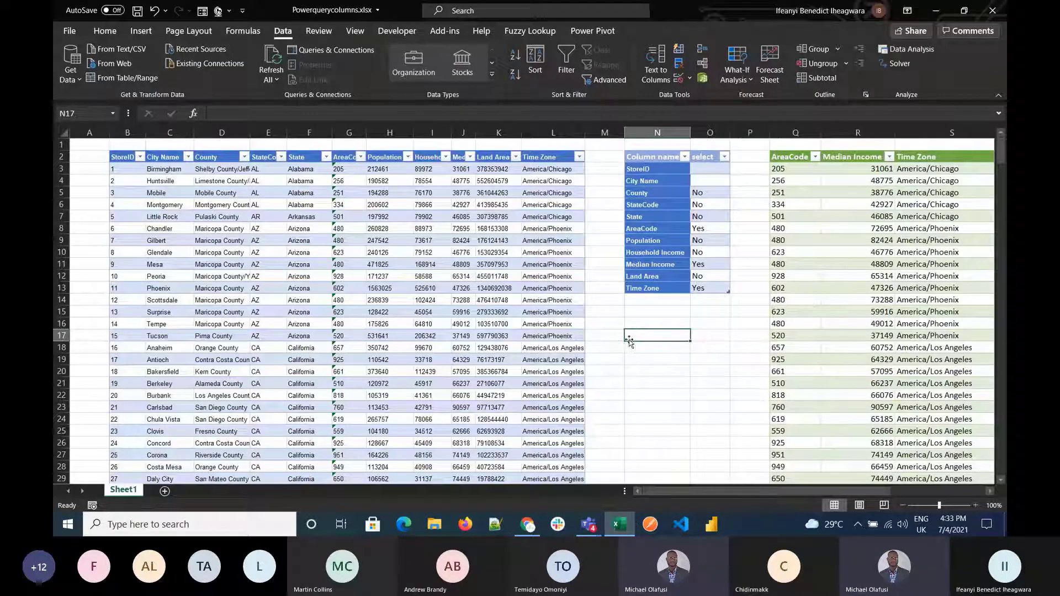
scroll(477, 286, "down", 2)
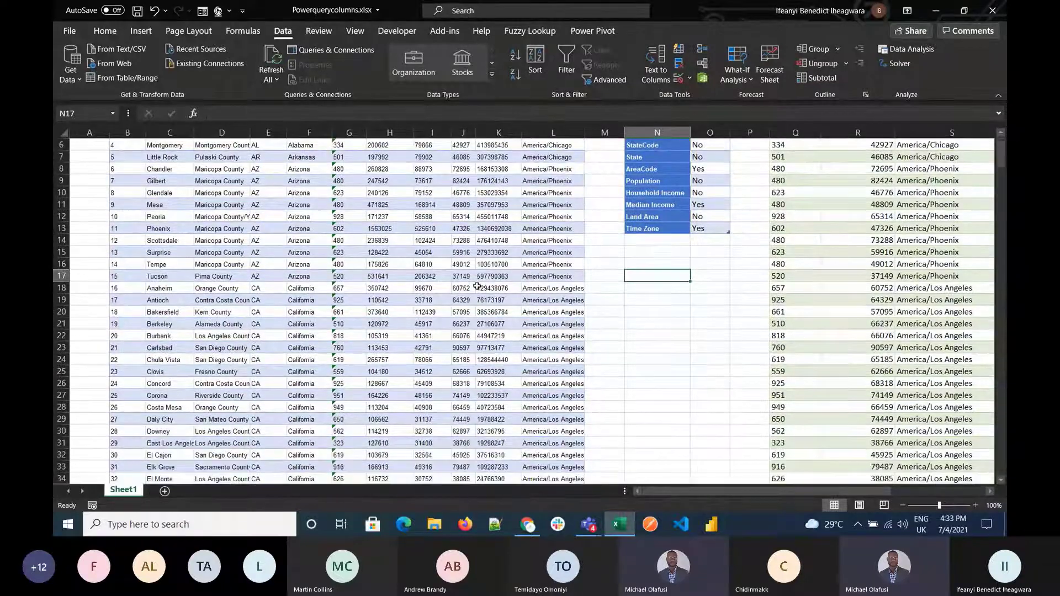
scroll(476, 287, "up", 2)
mouse_move(670, 490)
left_mouse_down()
mouse_move(717, 504)
mouse_move(670, 502)
left_mouse_up()
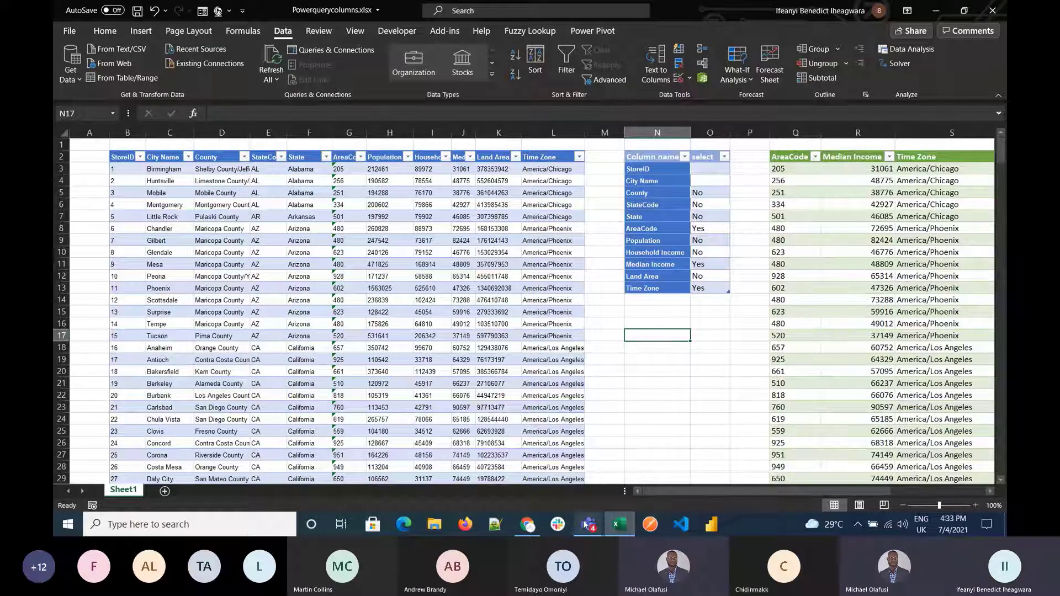
Step: Switch to the Teams meeting, review the full list of participants in the meeting, and close the list
mouse_move(585, 523)
left_click(601, 485)
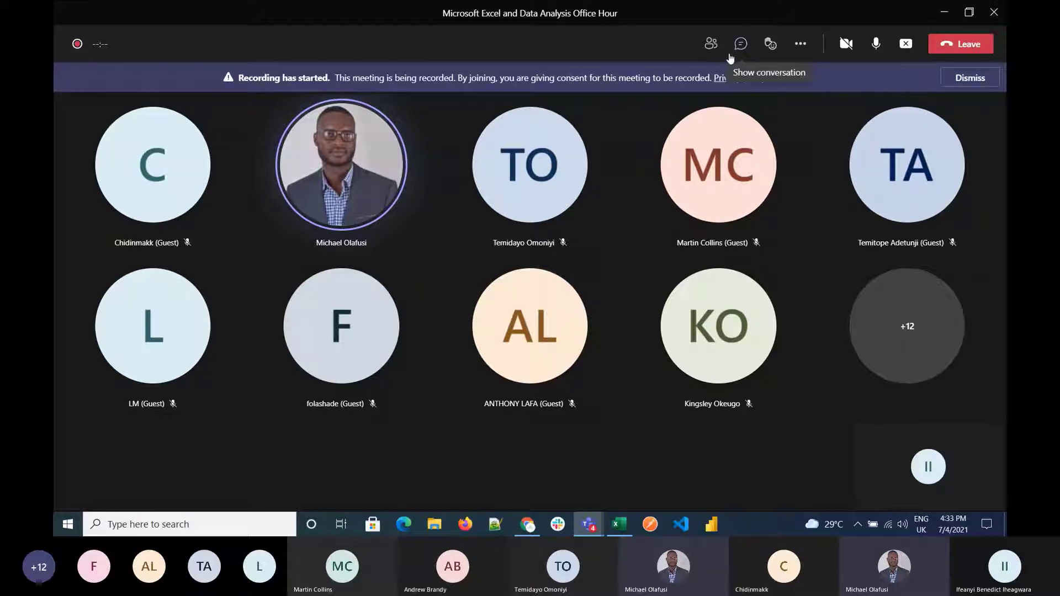
left_click(709, 44)
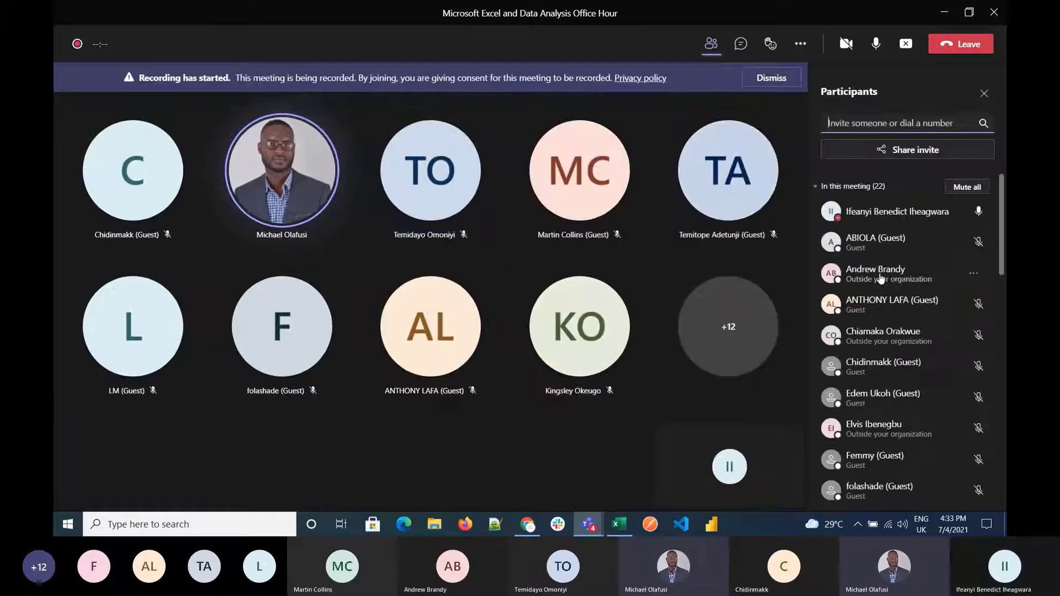
scroll(880, 279, "down", 3)
scroll(880, 279, "down", 10)
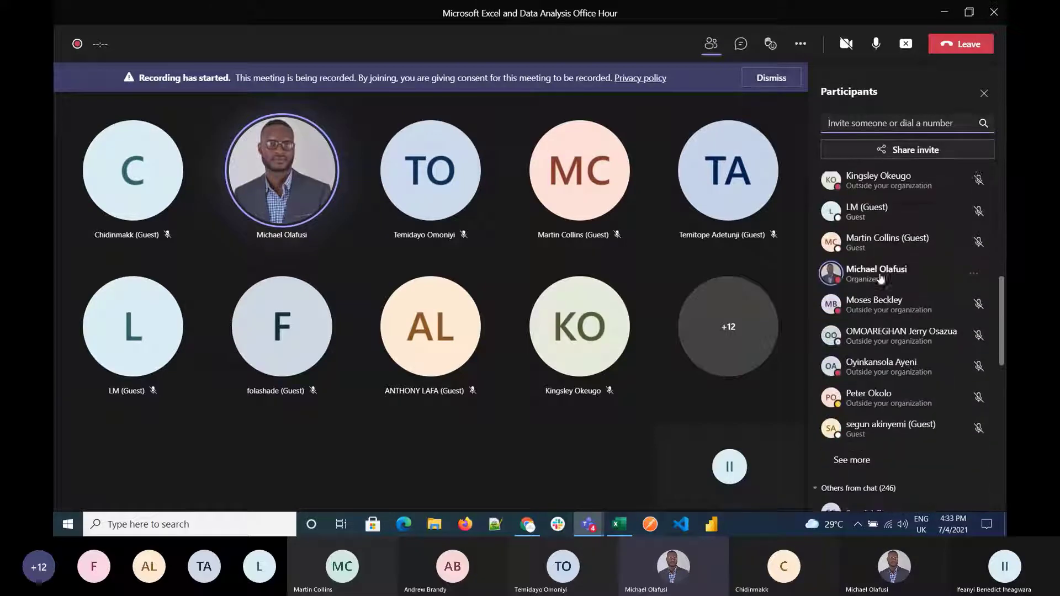
left_click(861, 348)
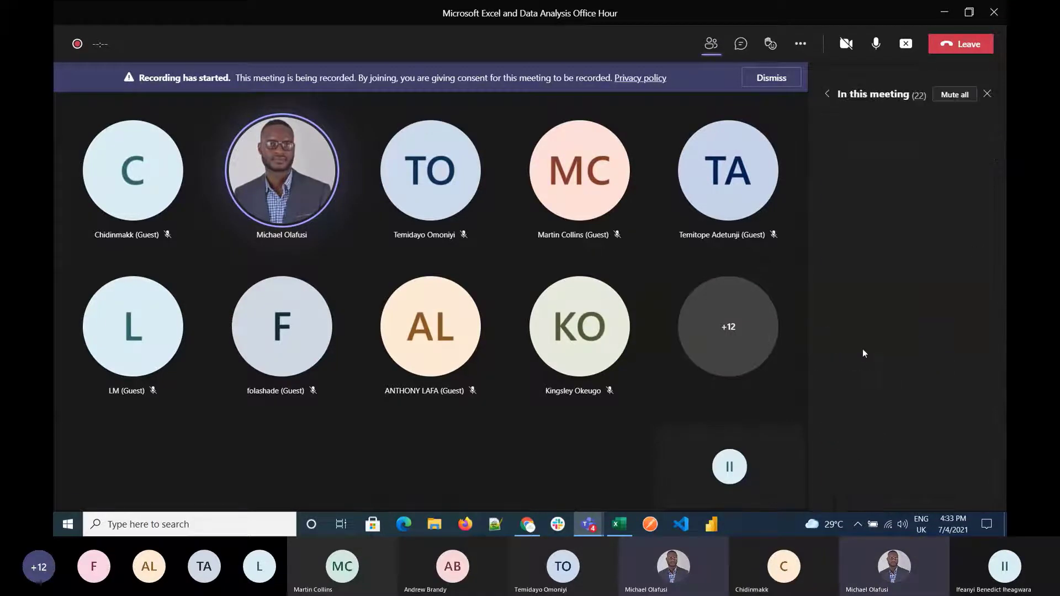
scroll(909, 338, "down", 6)
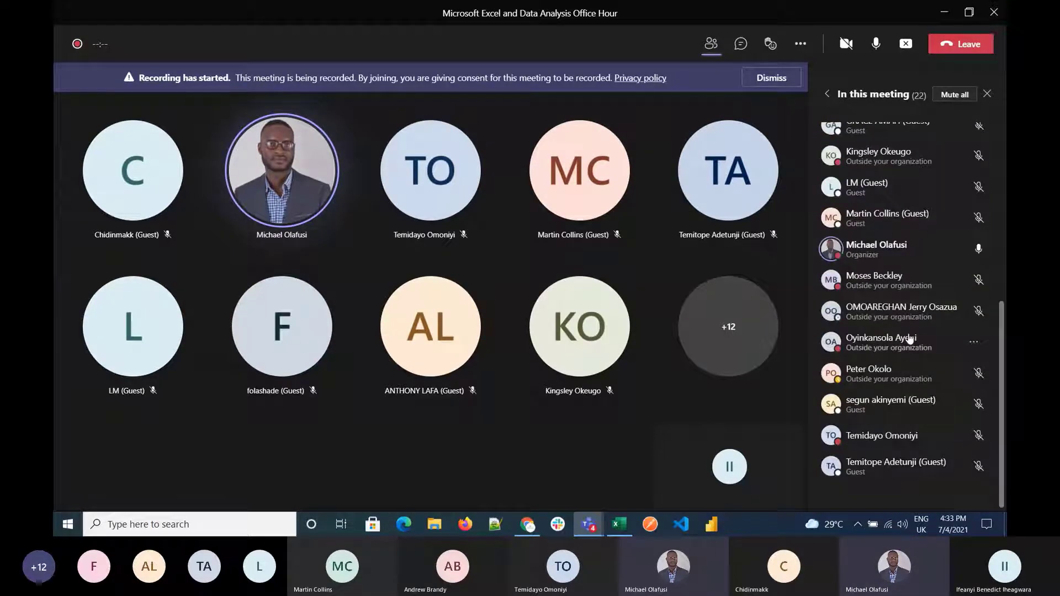
scroll(909, 337, "up", 6)
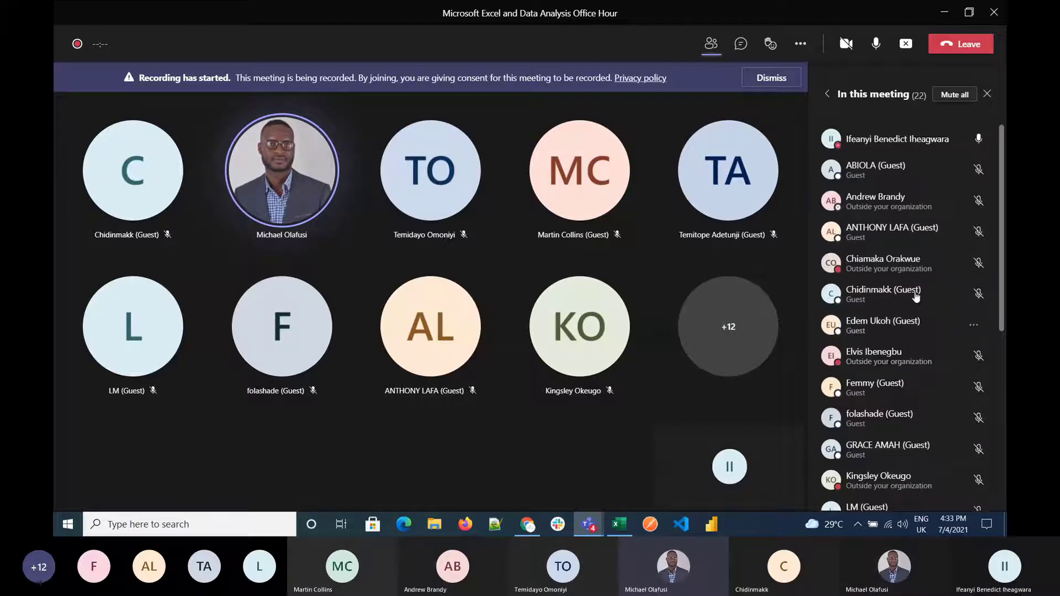
left_click(986, 91)
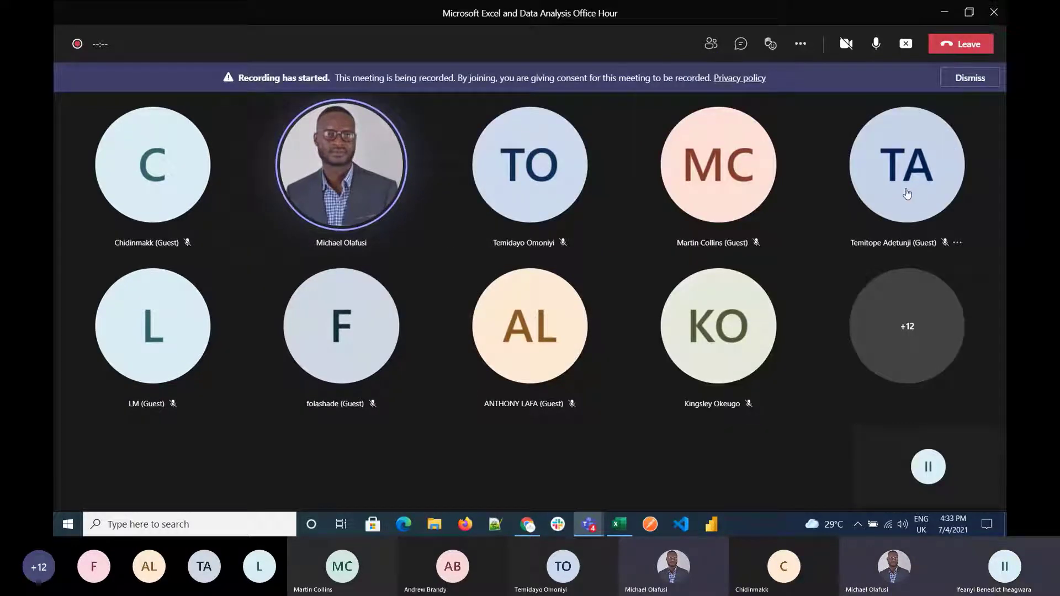
mouse_move(907, 193)
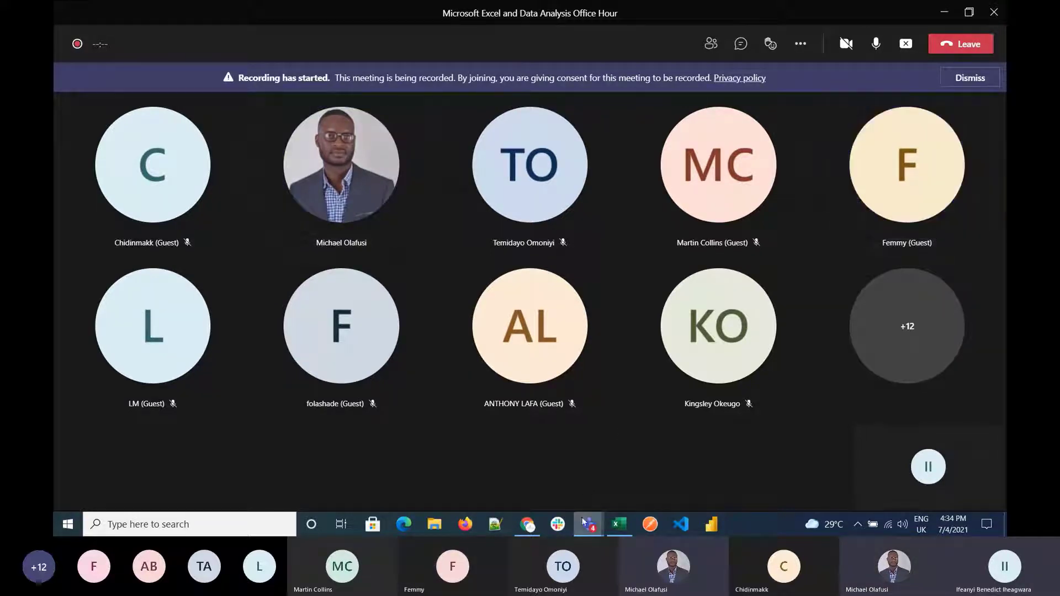
Step: Return to the Powerquerycolumns.xlsx workbook in Excel, closing the extra Book2 window, and save the workbook
left_click(621, 525)
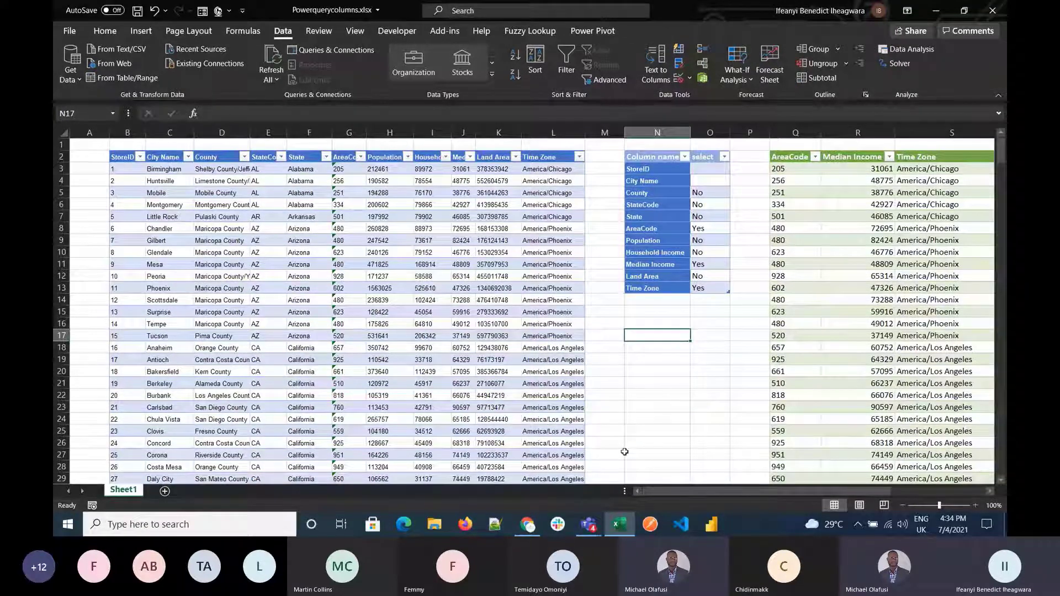
middle_click(629, 526)
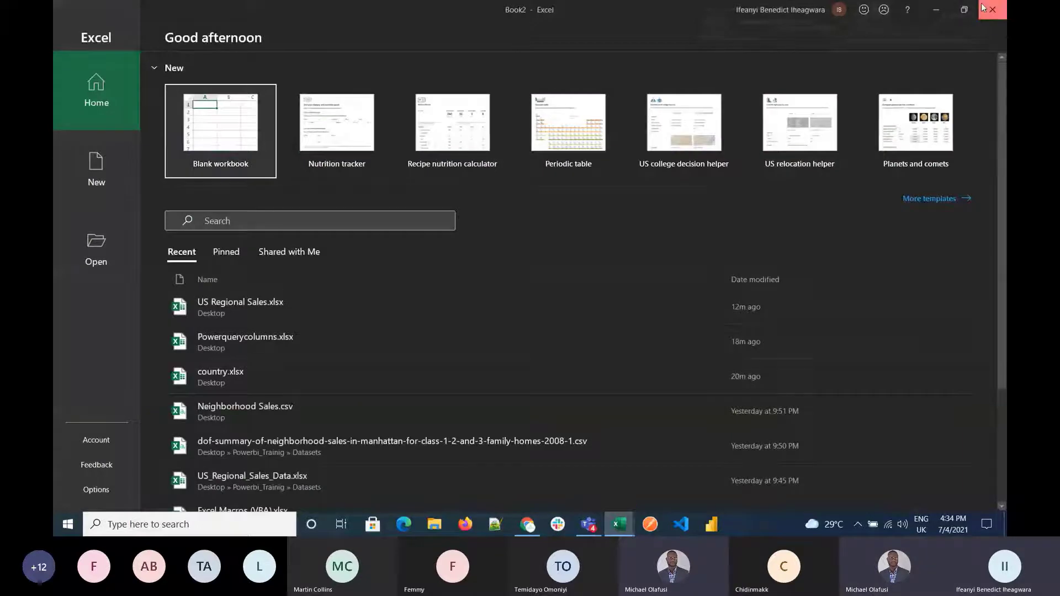
left_click(983, 7)
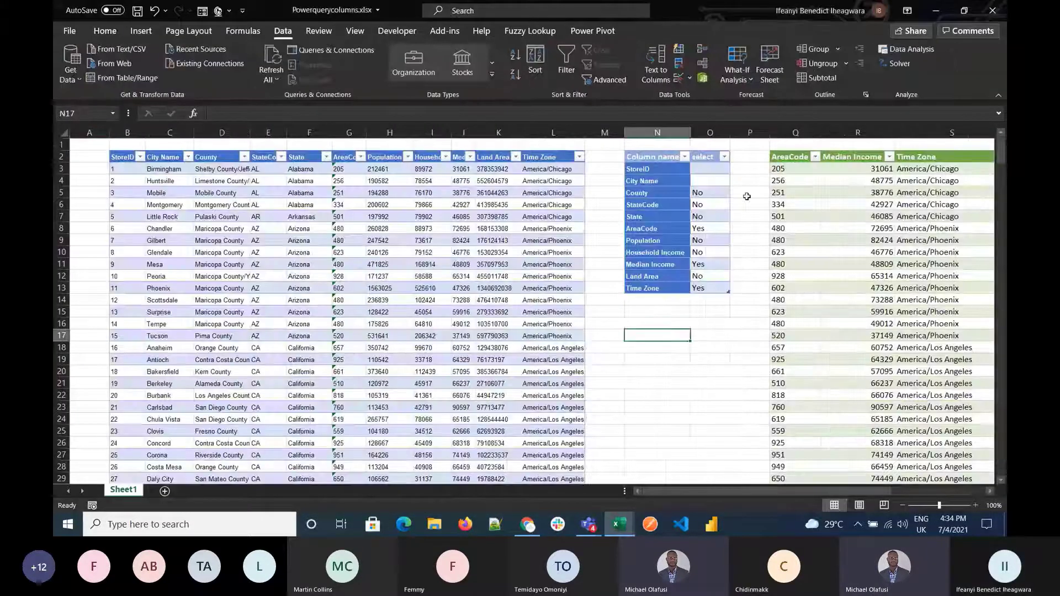
left_click(138, 10)
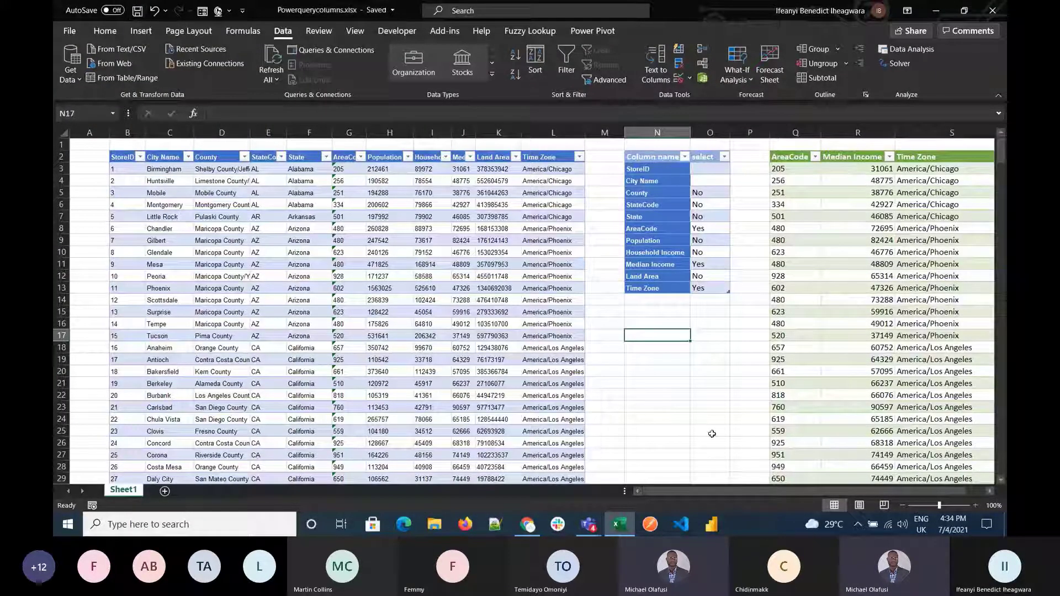
Step: Select the AreaCode 334 row of the green output table and switch to the Teams meeting window
left_click(646, 444)
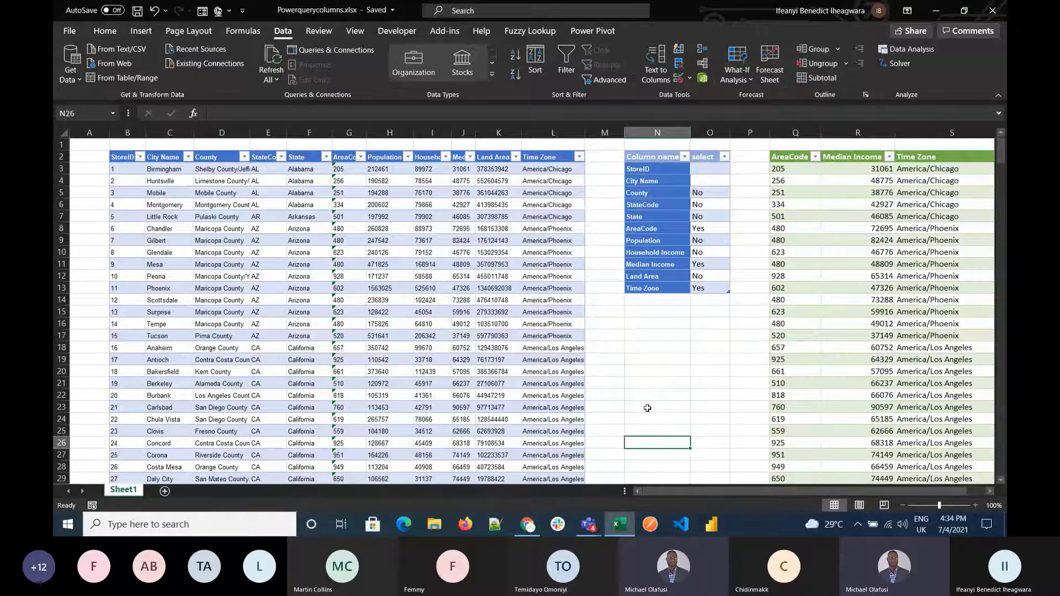
left_click(776, 205)
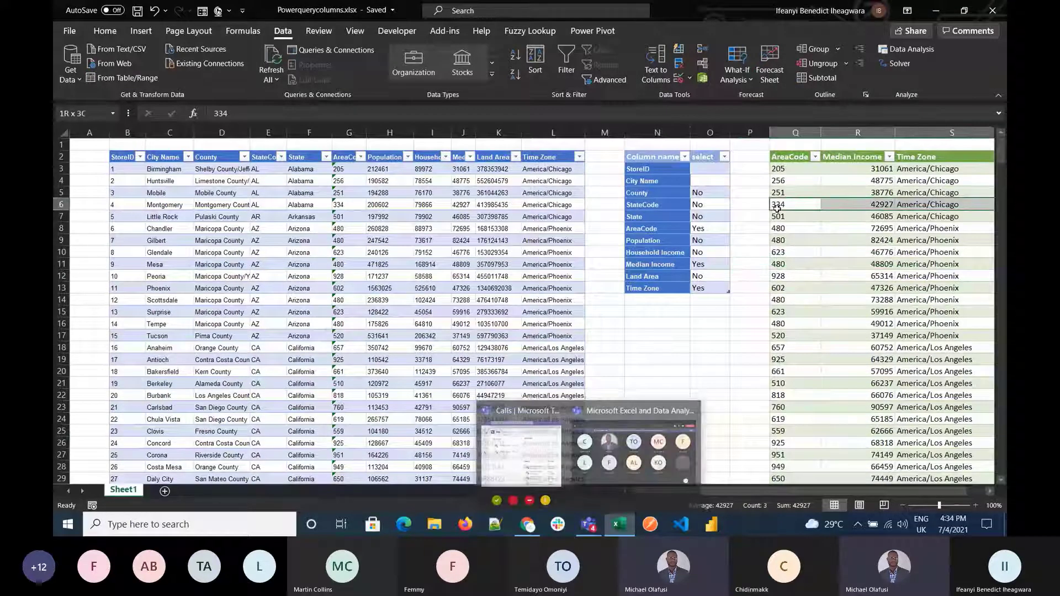
left_click(992, 11)
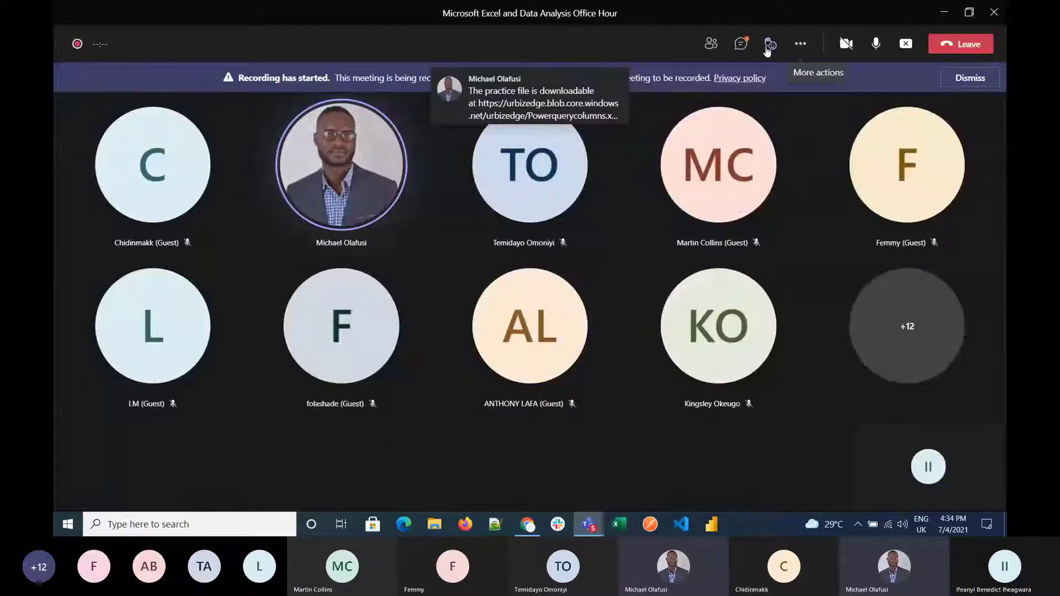
Step: Download Powerquerycolumns.xlsx from the latest practice-file link in the meeting chat, and open it in Excel with editing enabled
left_click(743, 45)
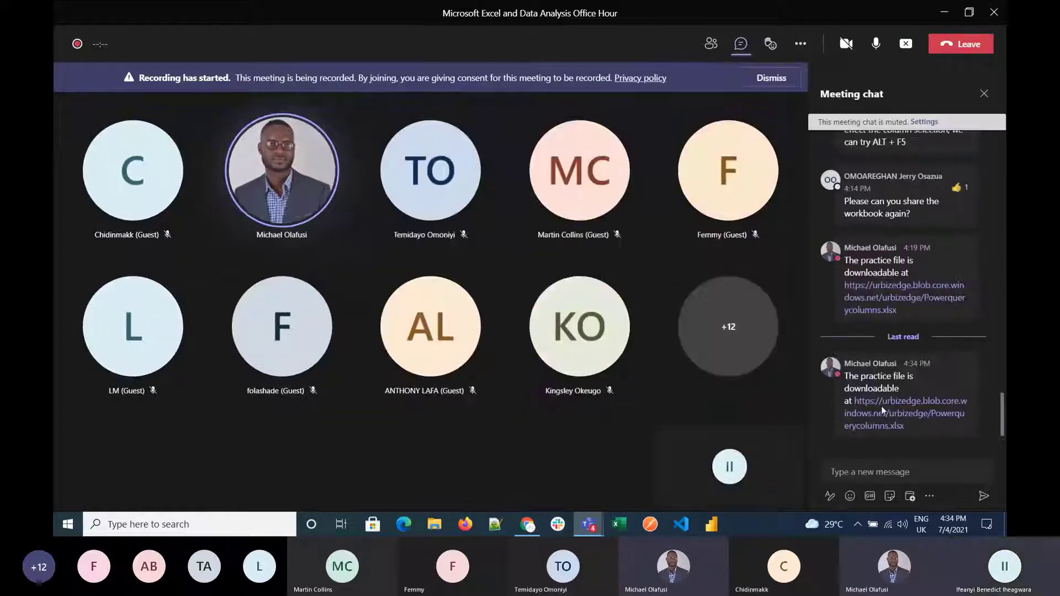
left_click(883, 421)
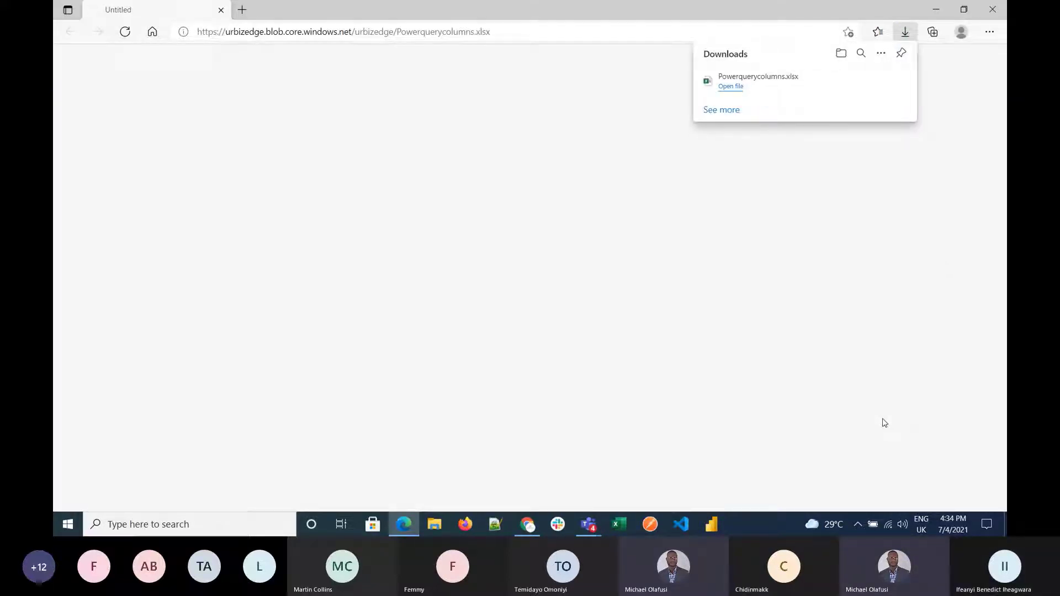
left_click(731, 87)
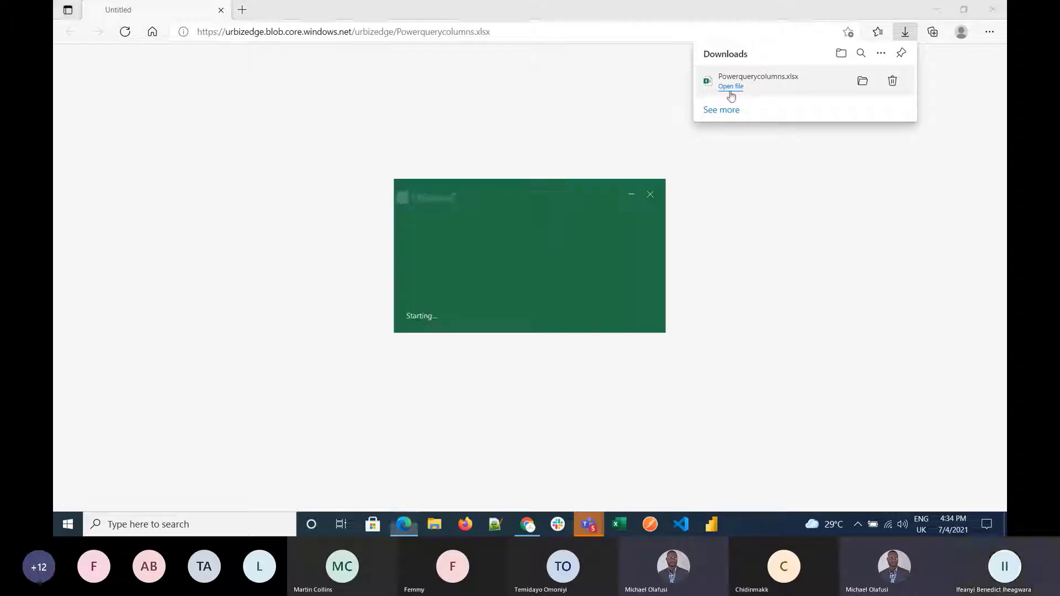
mouse_move(588, 525)
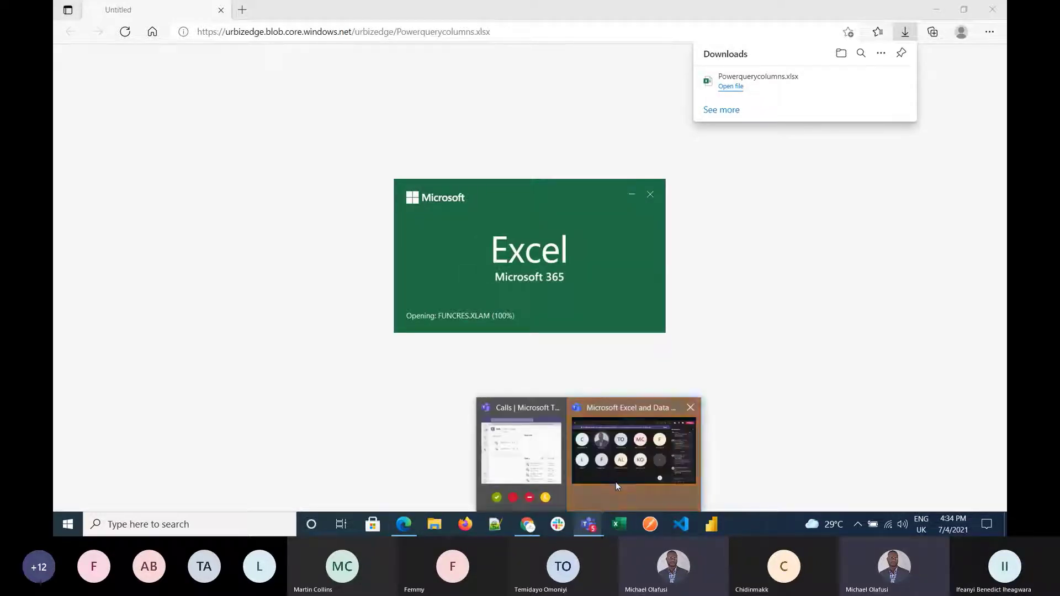
left_click(615, 482)
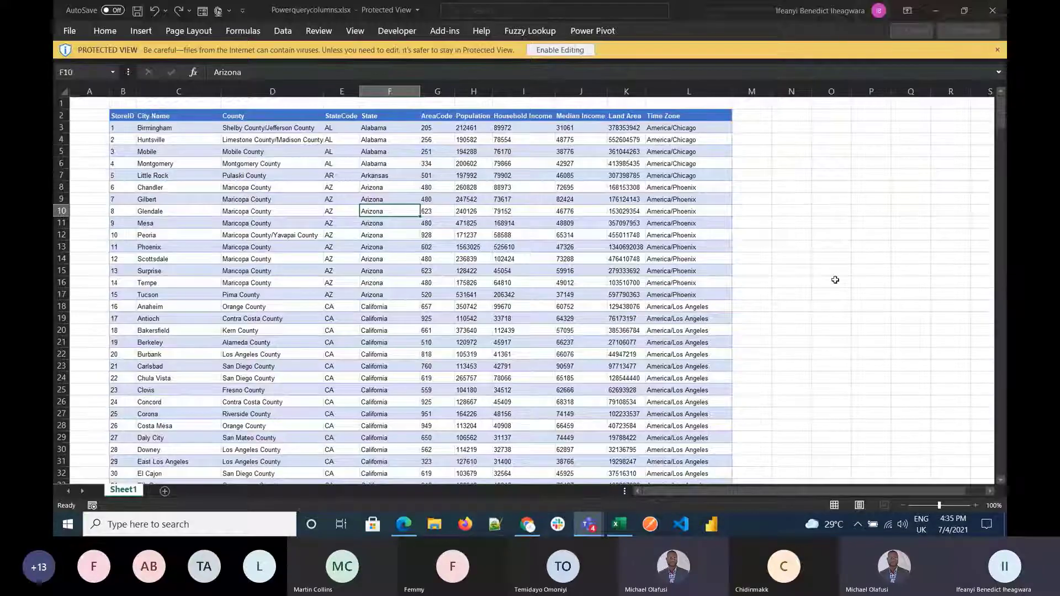
left_click(579, 50)
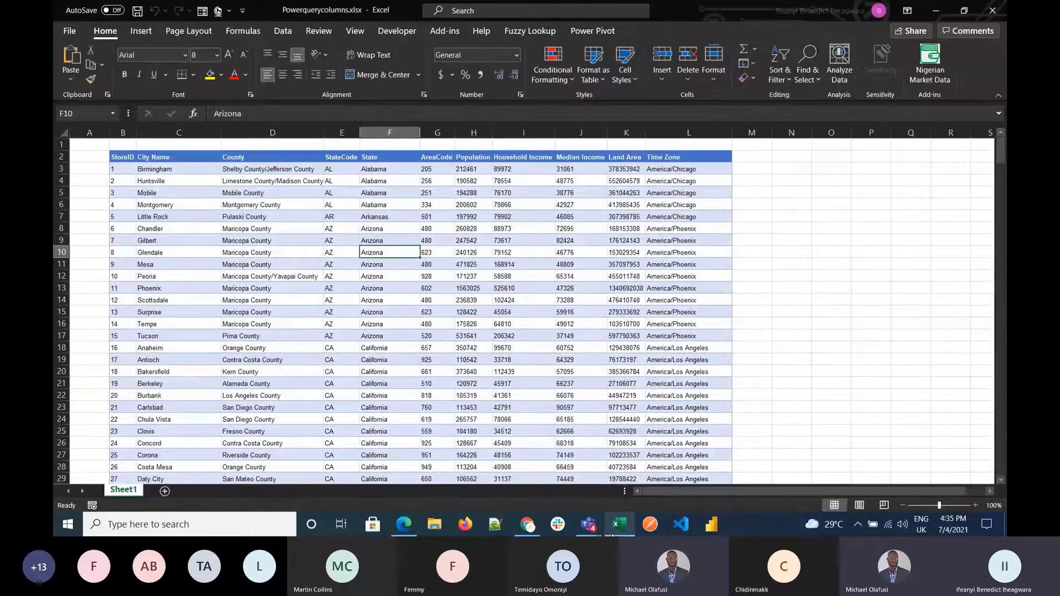
Step: Check the new messages in the Teams meeting chat and return to the Powerquerycolumns.xlsx workbook in Excel
mouse_move(588, 524)
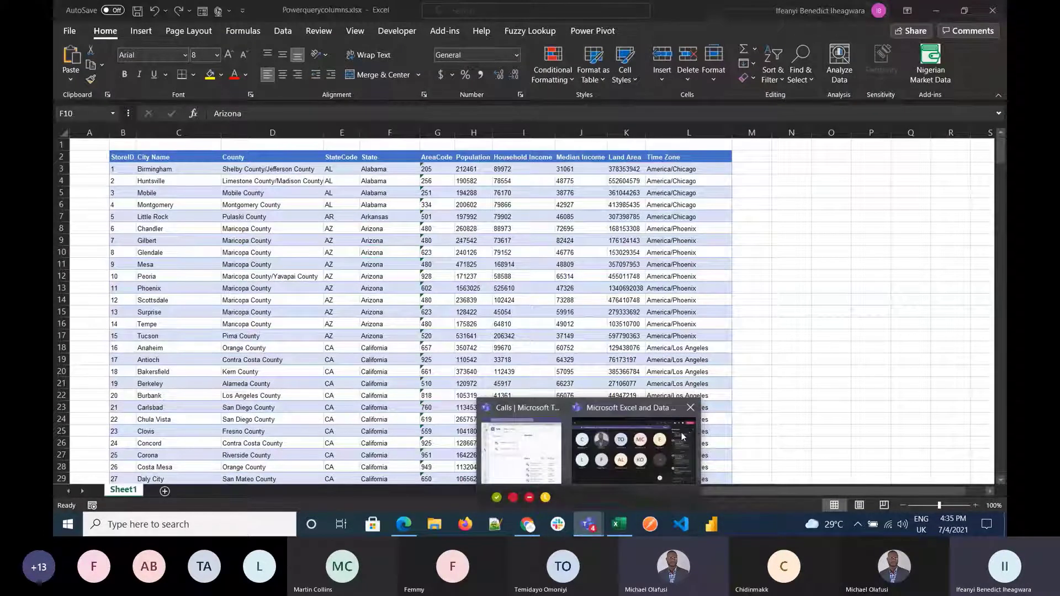
left_click(682, 437)
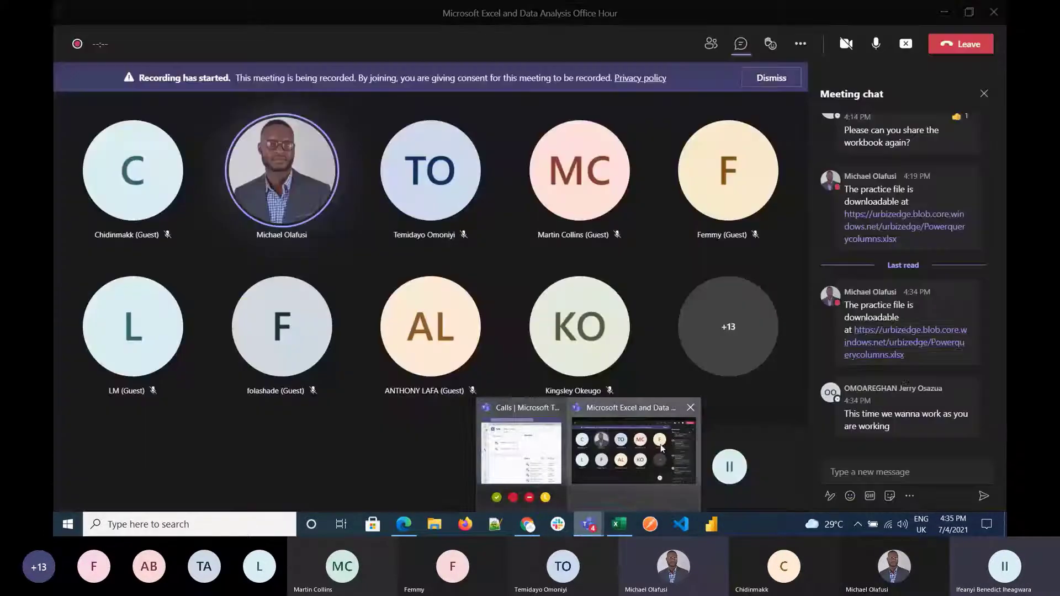
left_click(942, 12)
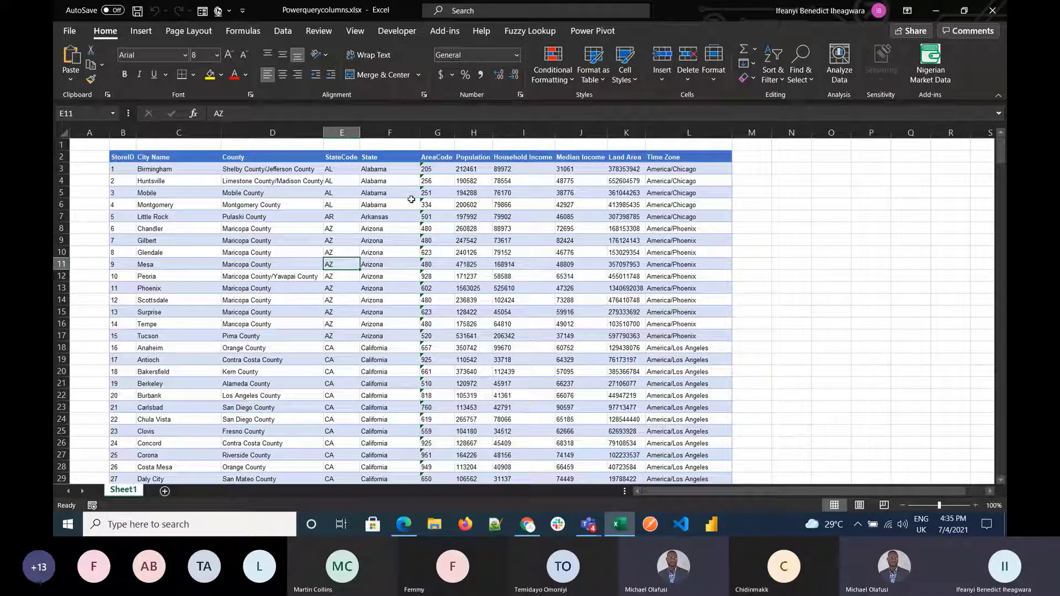
left_click(173, 334)
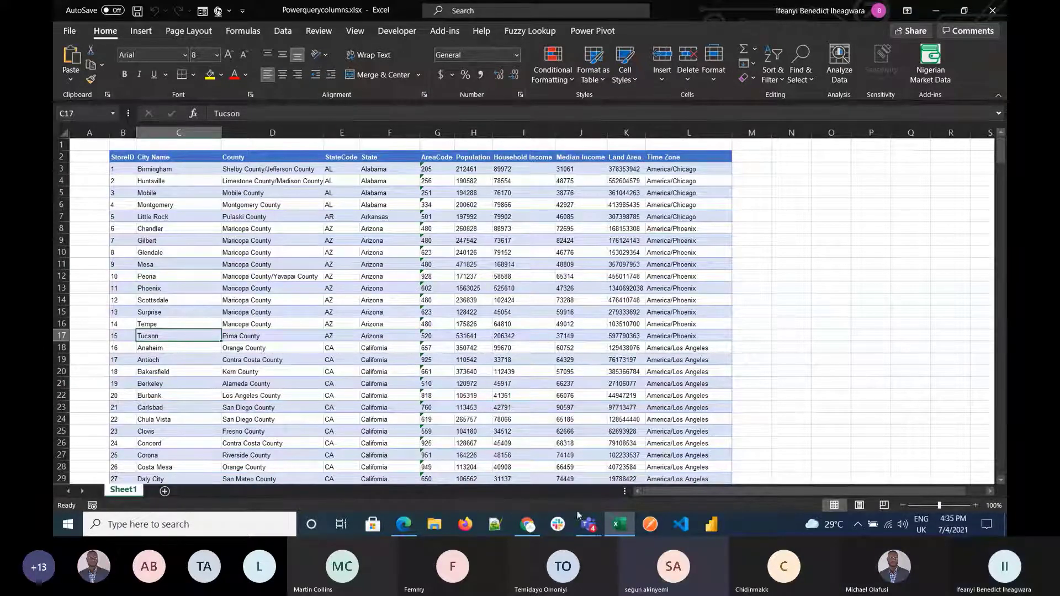
Step: Switch to the Teams meeting, look at the content-sharing options without sharing anything, and return to the Excel workbook
mouse_move(589, 525)
left_click(586, 472)
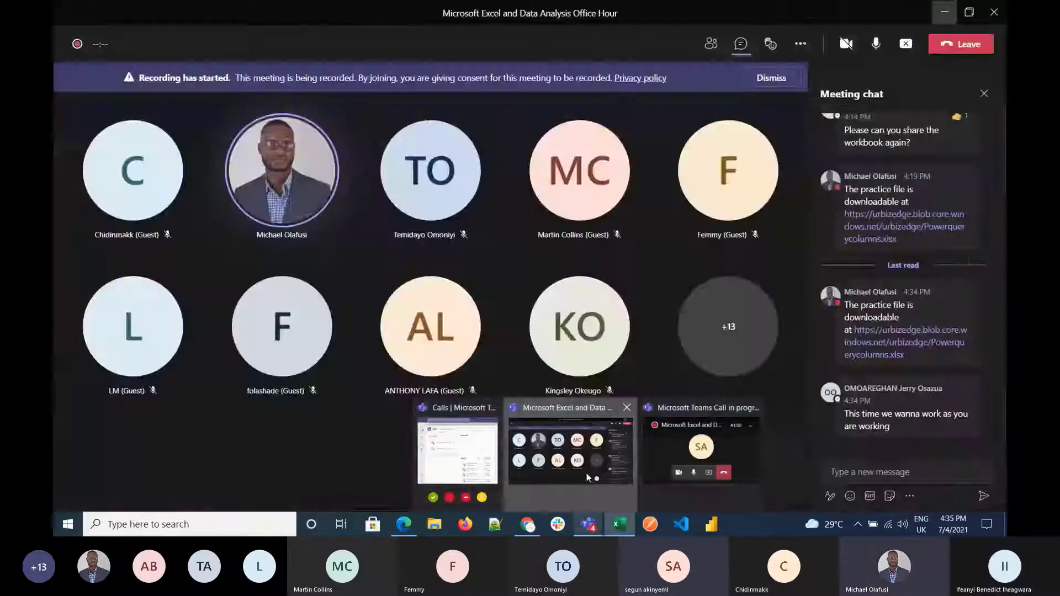
mouse_move(778, 43)
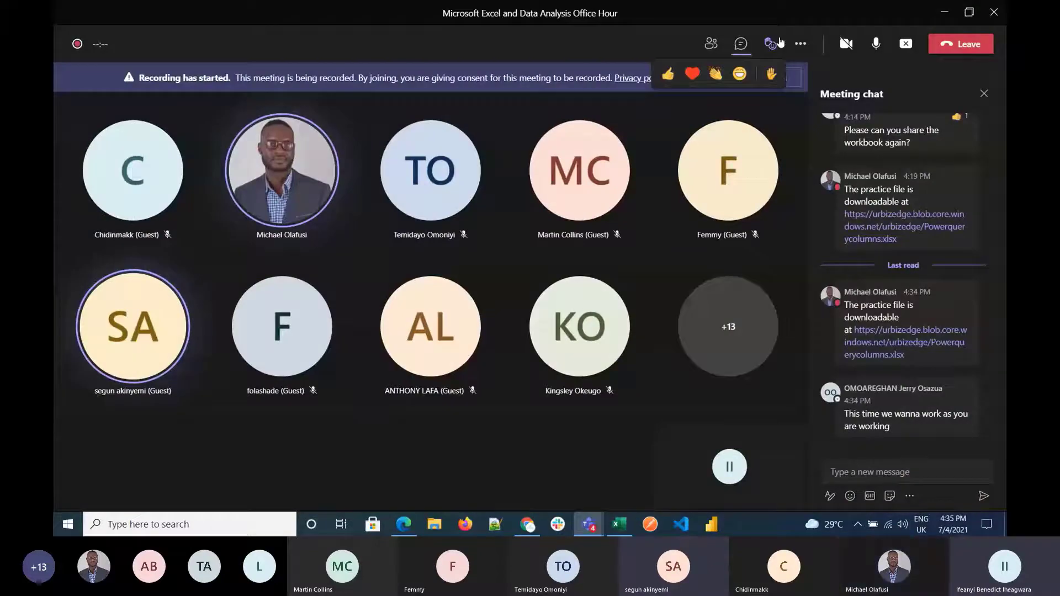
left_click(910, 45)
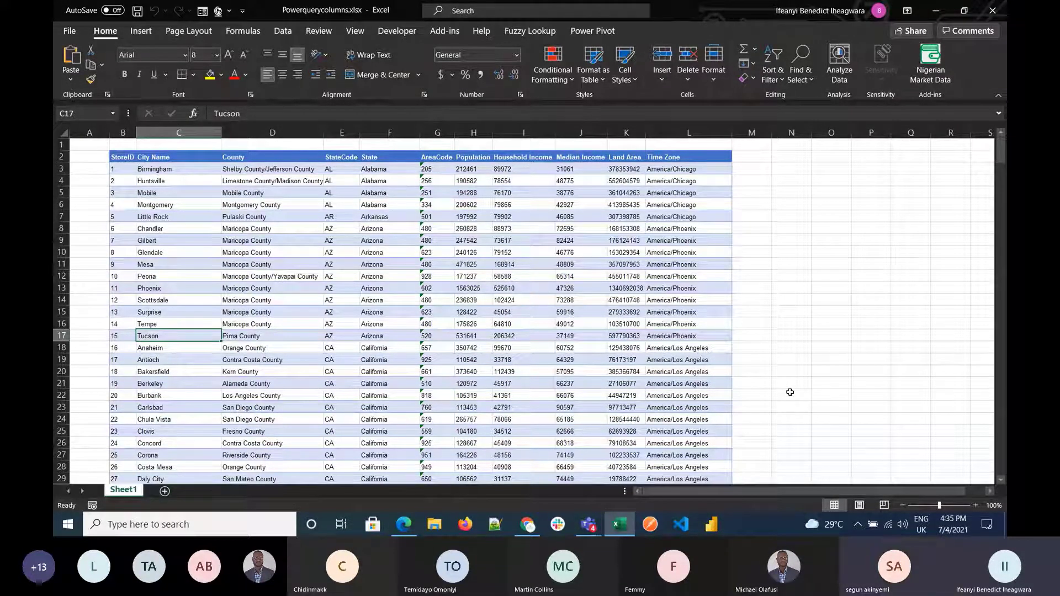
mouse_move(589, 524)
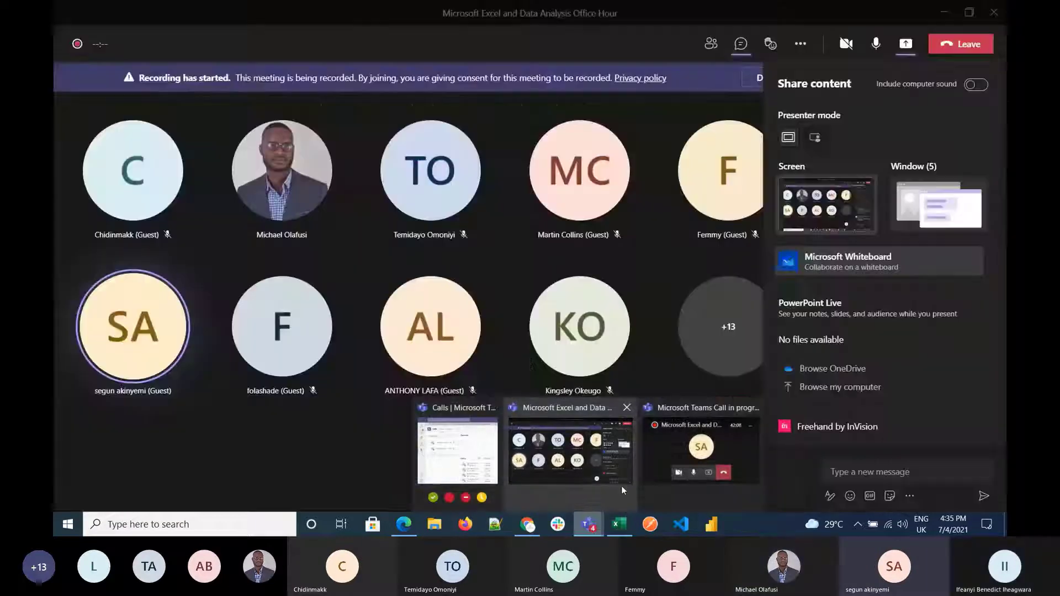
left_click(621, 482)
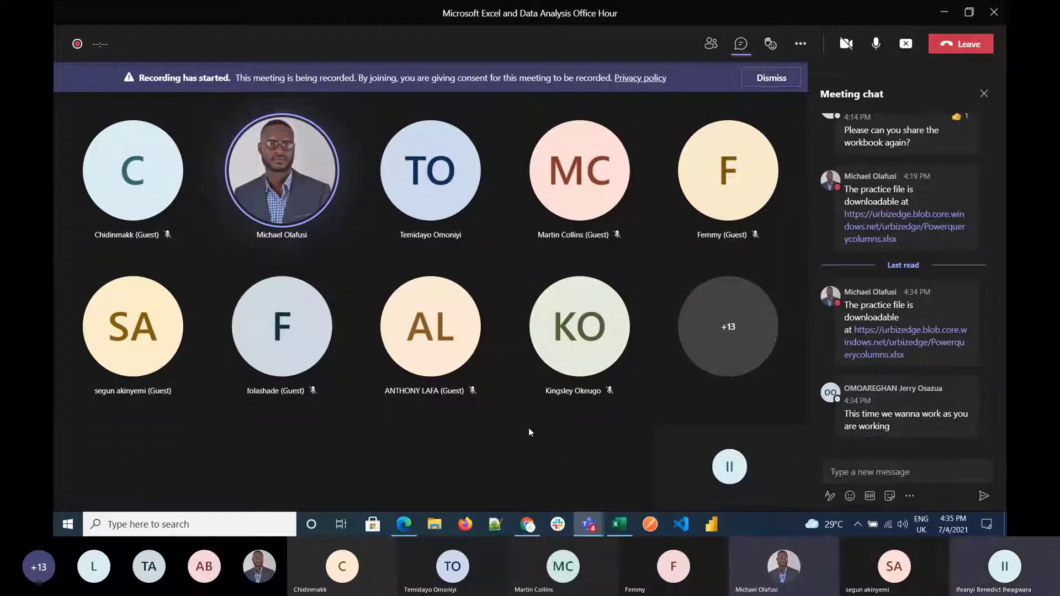
left_click(944, 12)
left_click(579, 238)
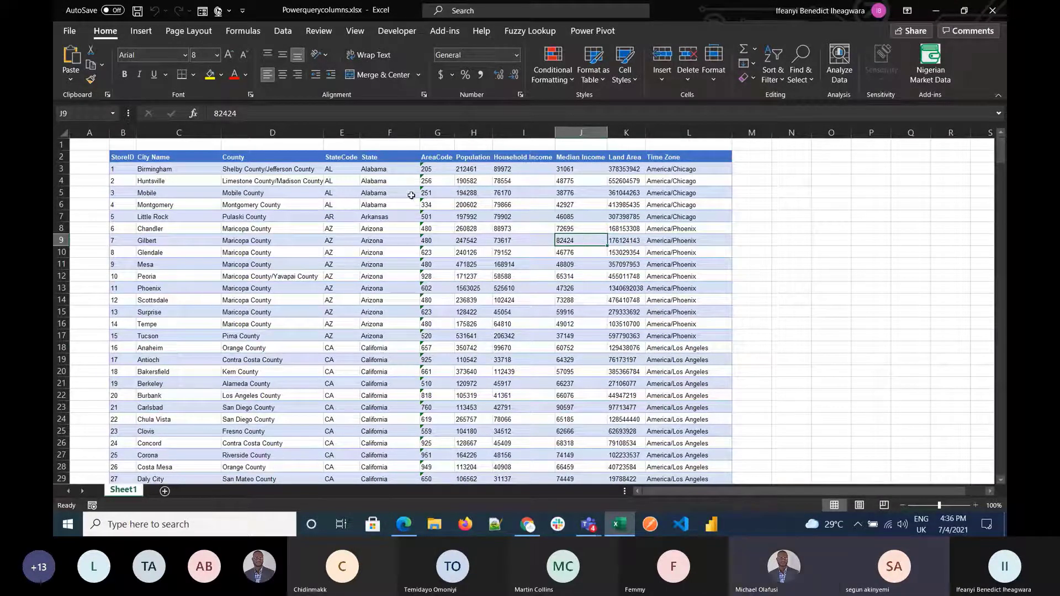
Step: Check the table's readability at enlarged zoom levels up to 140%, and return the worksheet to 100%
left_click(975, 505)
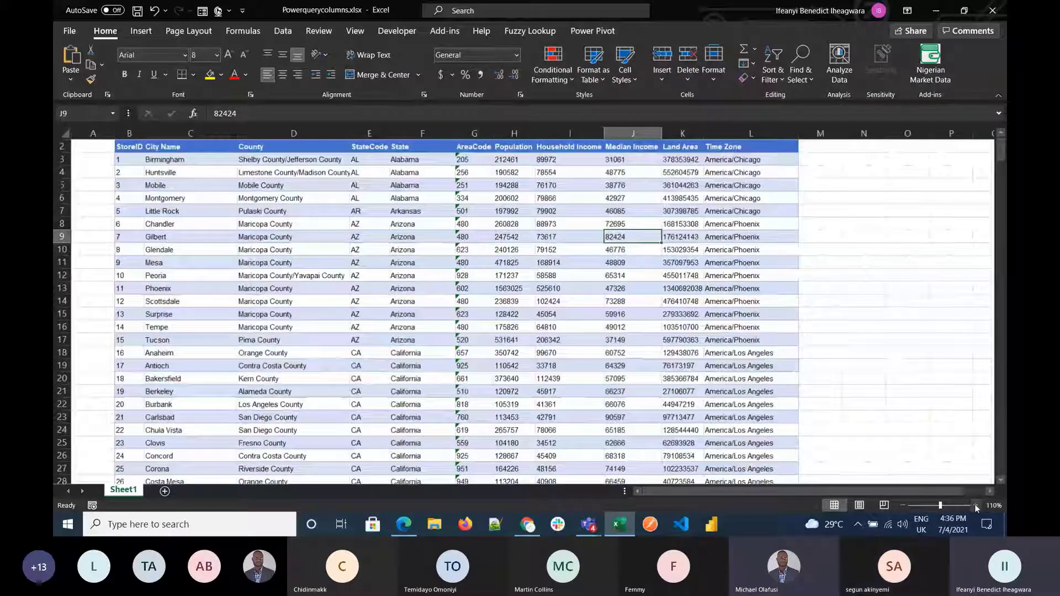
left_click(973, 506)
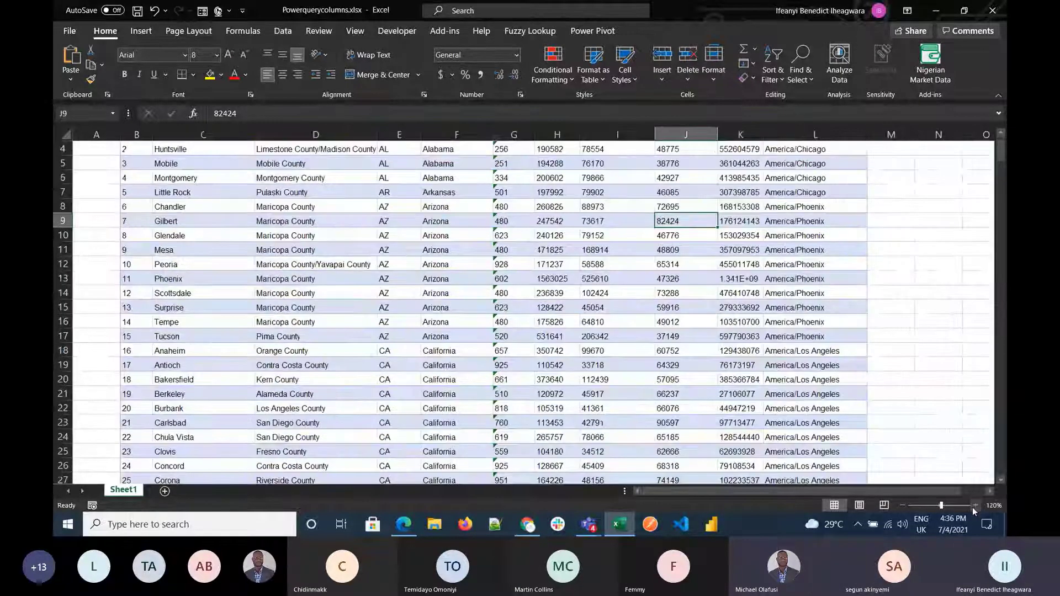
scroll(769, 335, "up", 1)
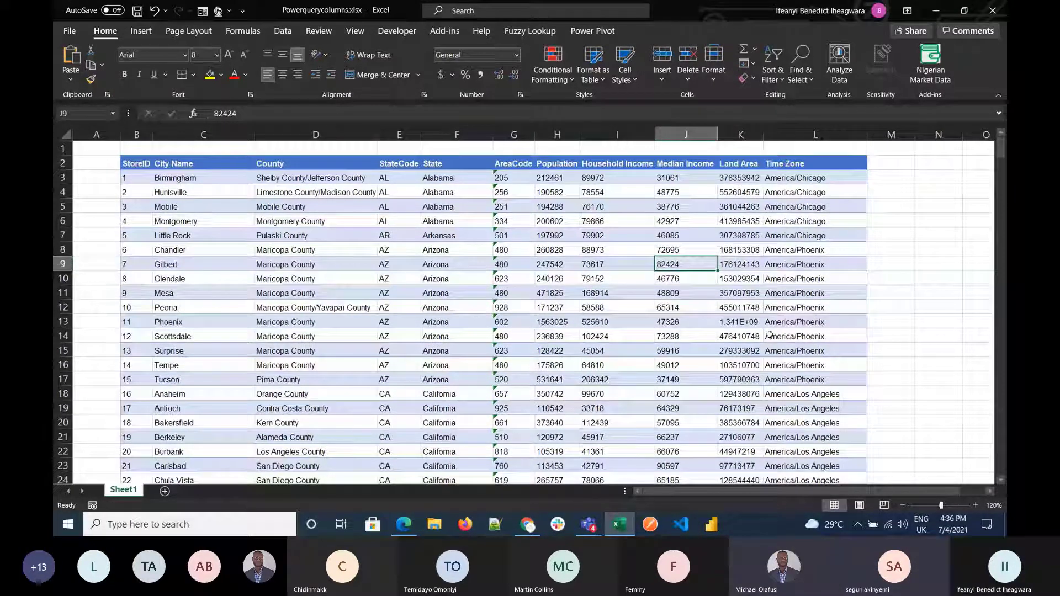
left_click(911, 440)
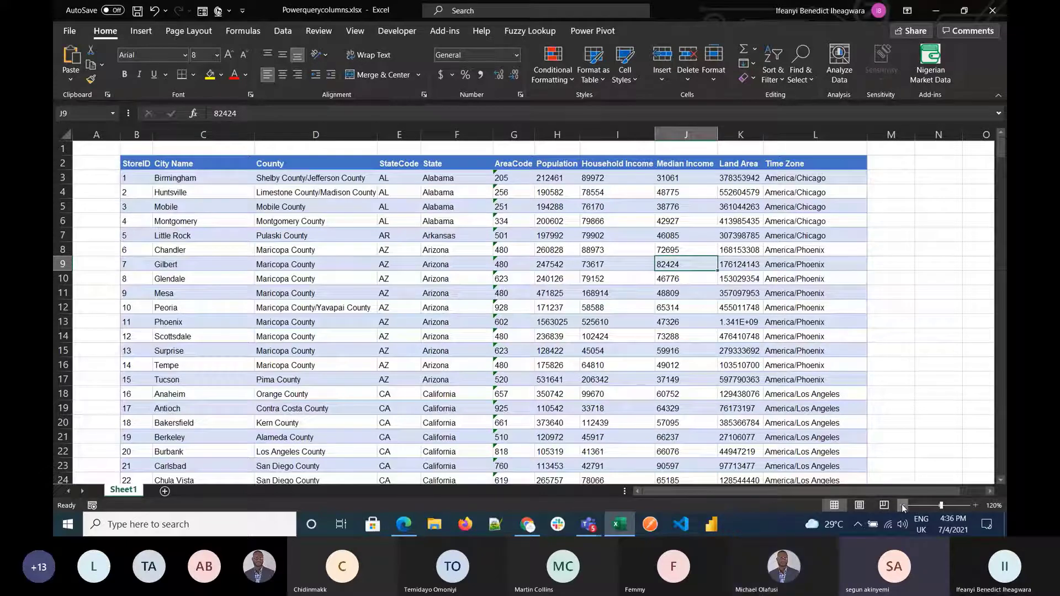
left_click(903, 505)
left_click(903, 505)
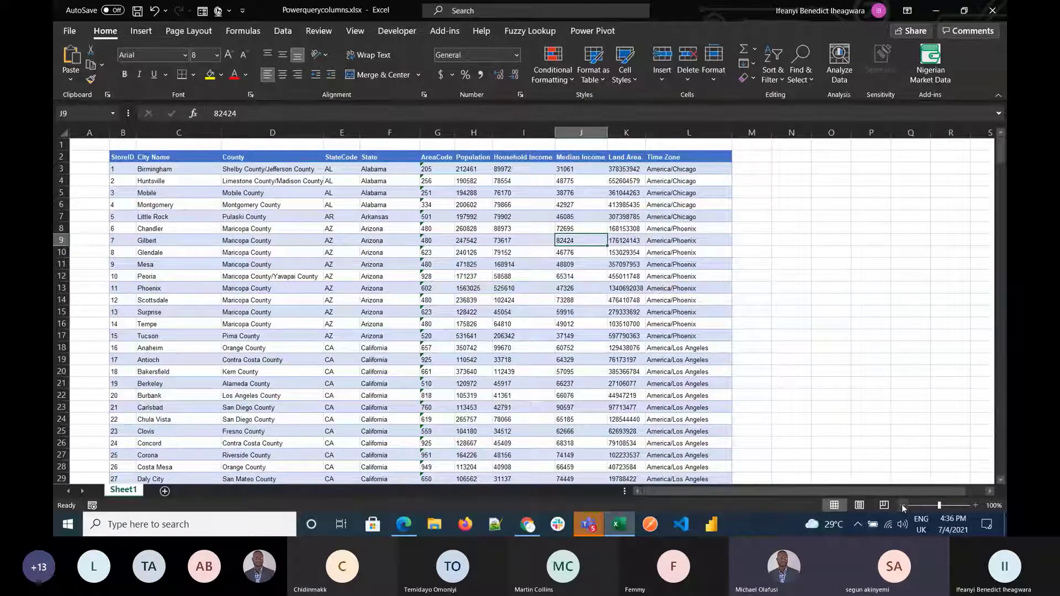
left_click(975, 505)
left_click(974, 505)
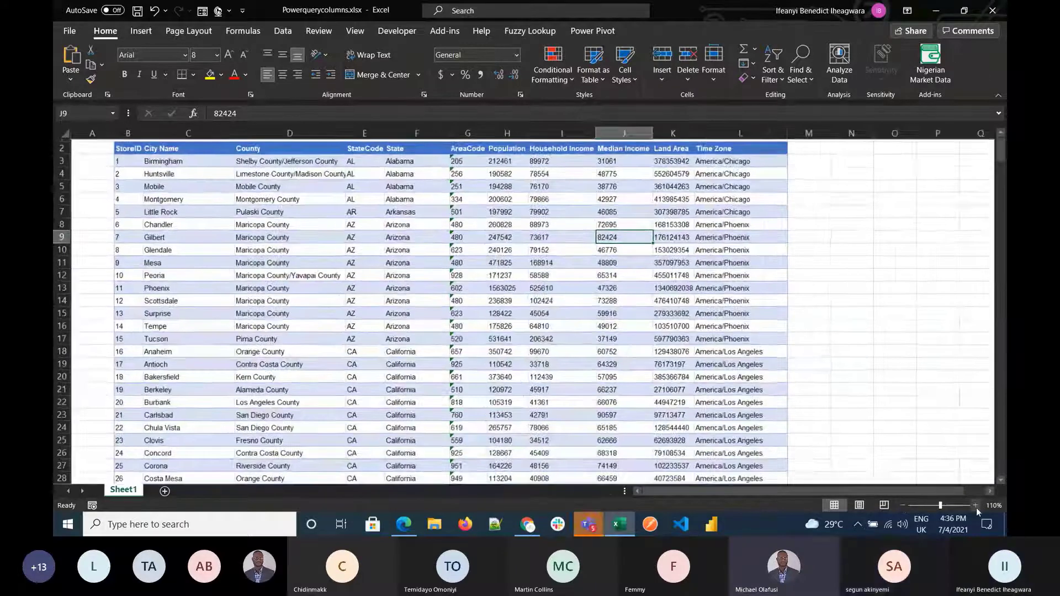
left_click(975, 505)
left_click(974, 505)
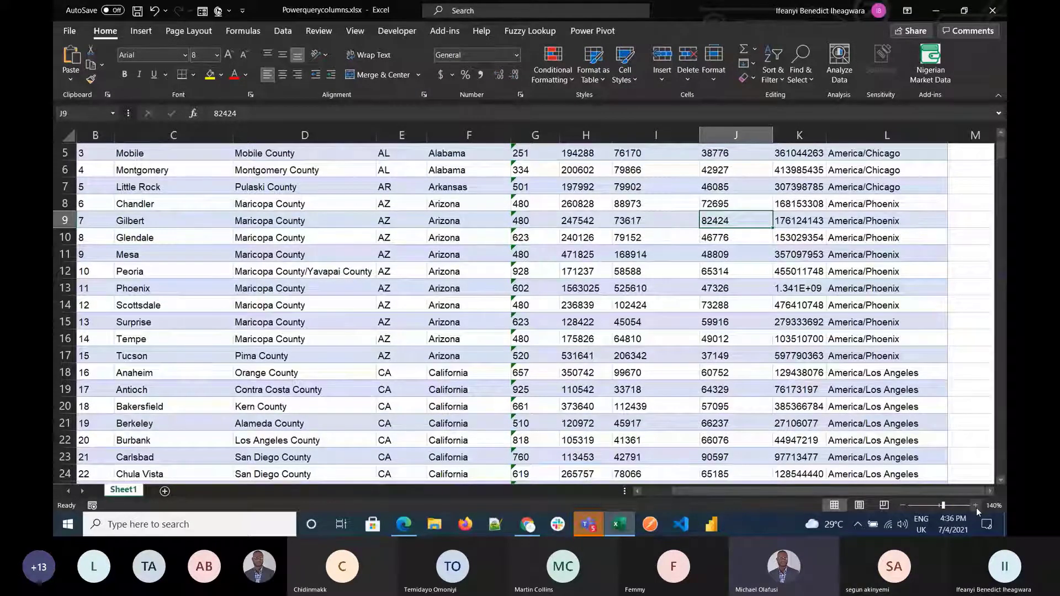
left_click(905, 508)
left_click(905, 508)
left_click(905, 508)
left_click(905, 508)
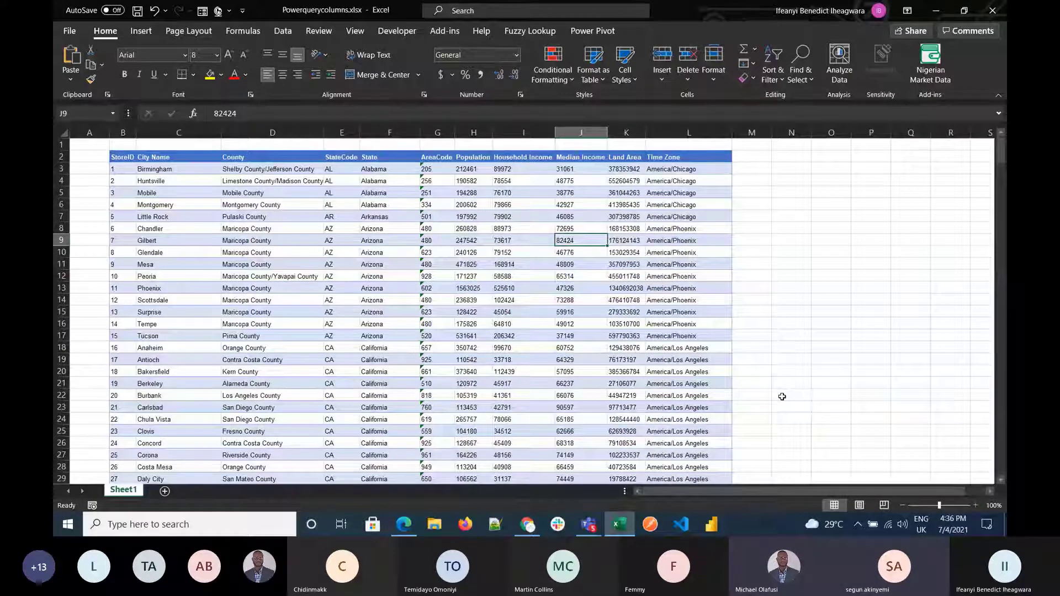
mouse_move(594, 529)
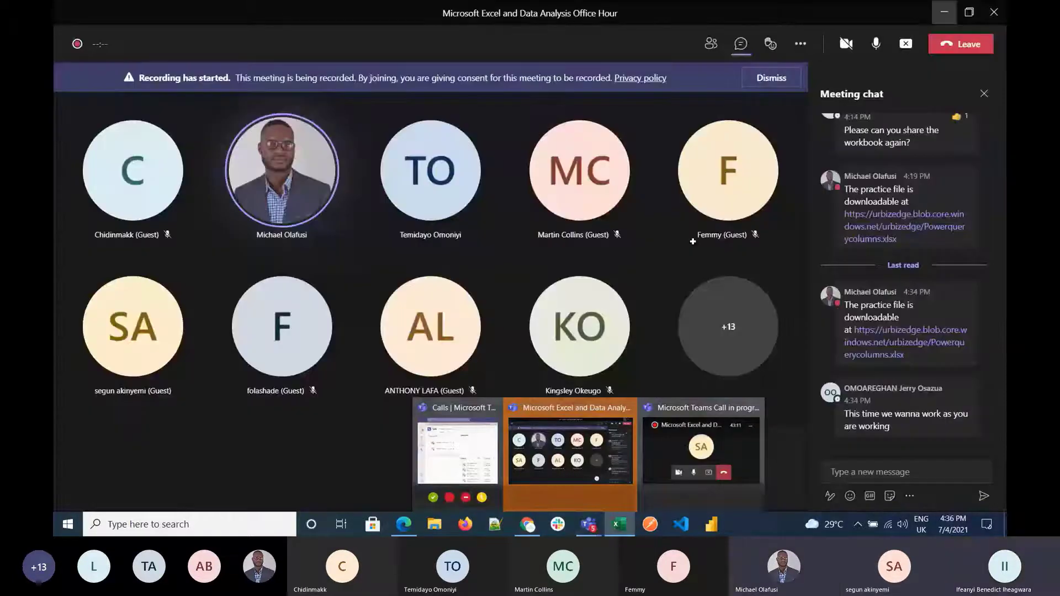
left_click(566, 264)
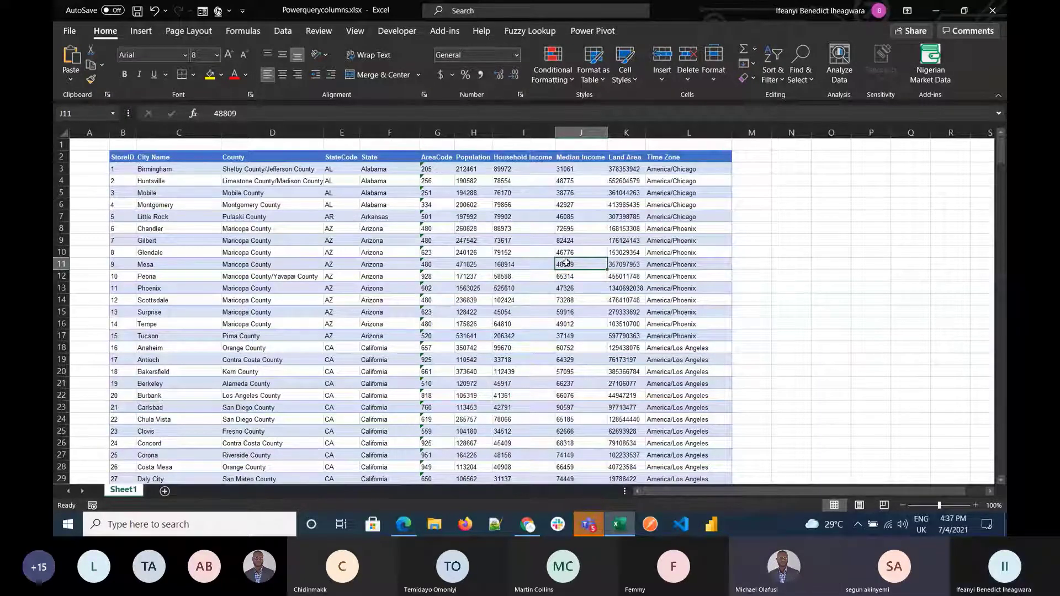
left_click(390, 250)
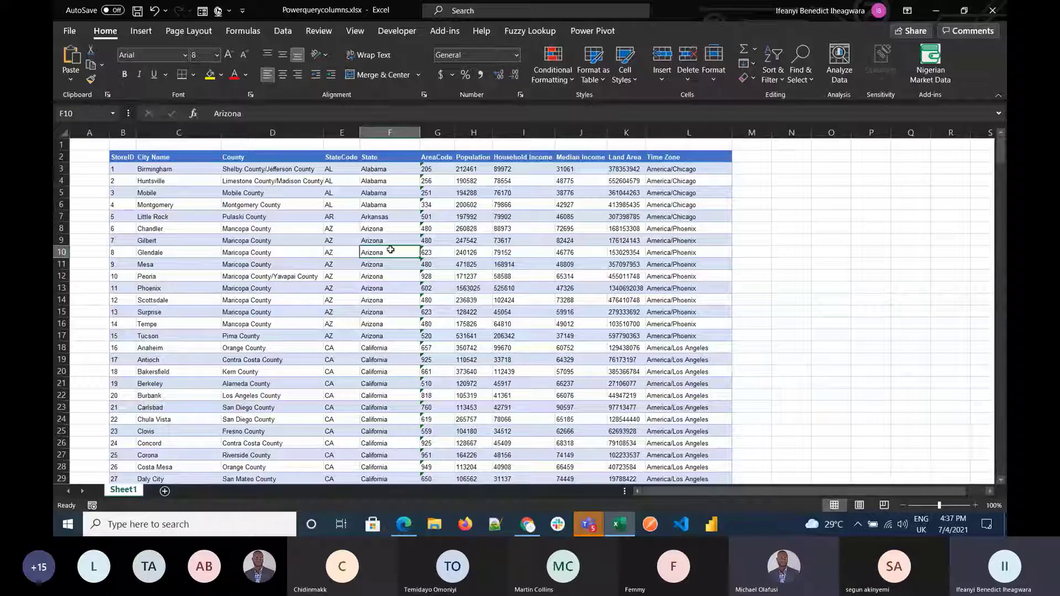
left_click(342, 301)
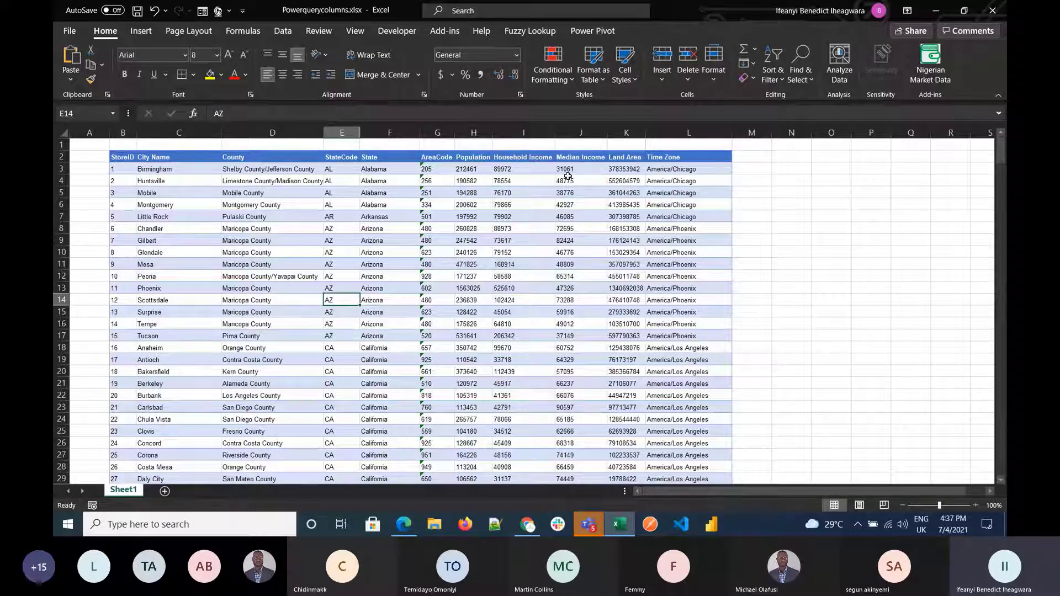
Step: Load the city data range $B$2:$L$369 into the Power Query Editor as a table with headers
left_click(271, 276)
left_click(283, 31)
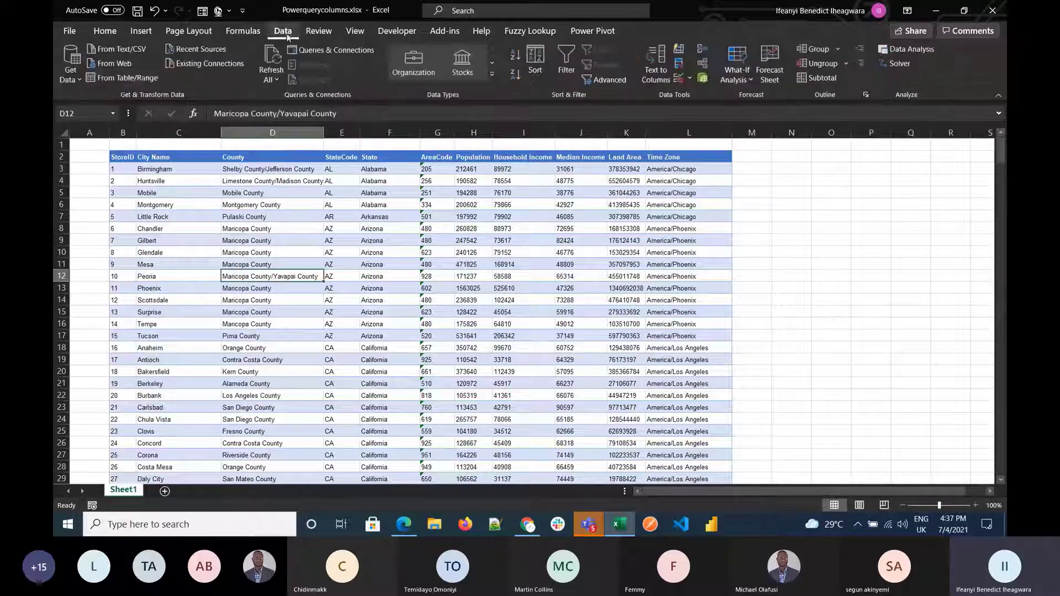
left_click(144, 79)
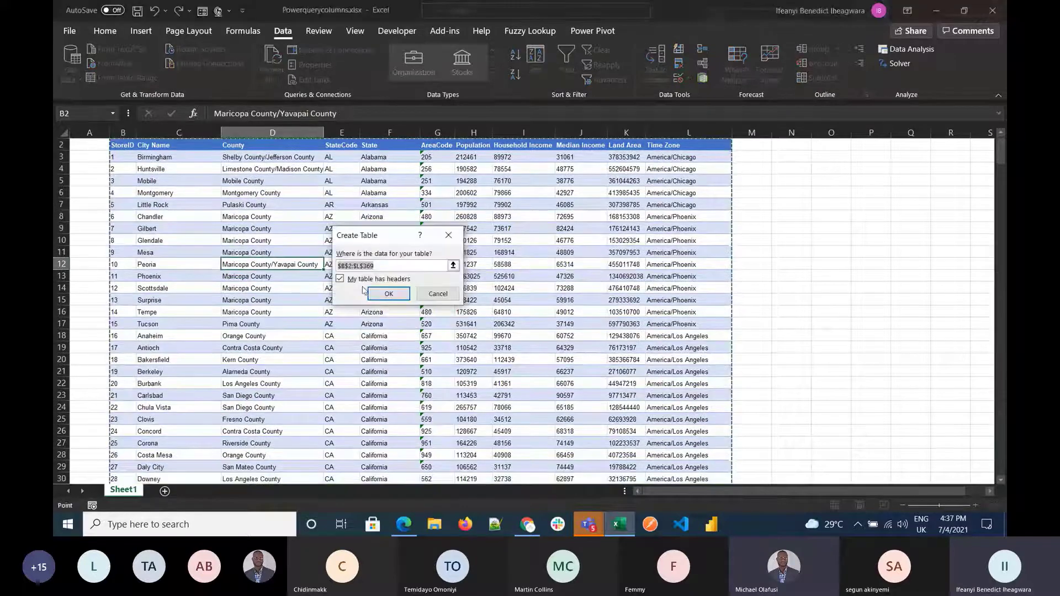
left_click(388, 294)
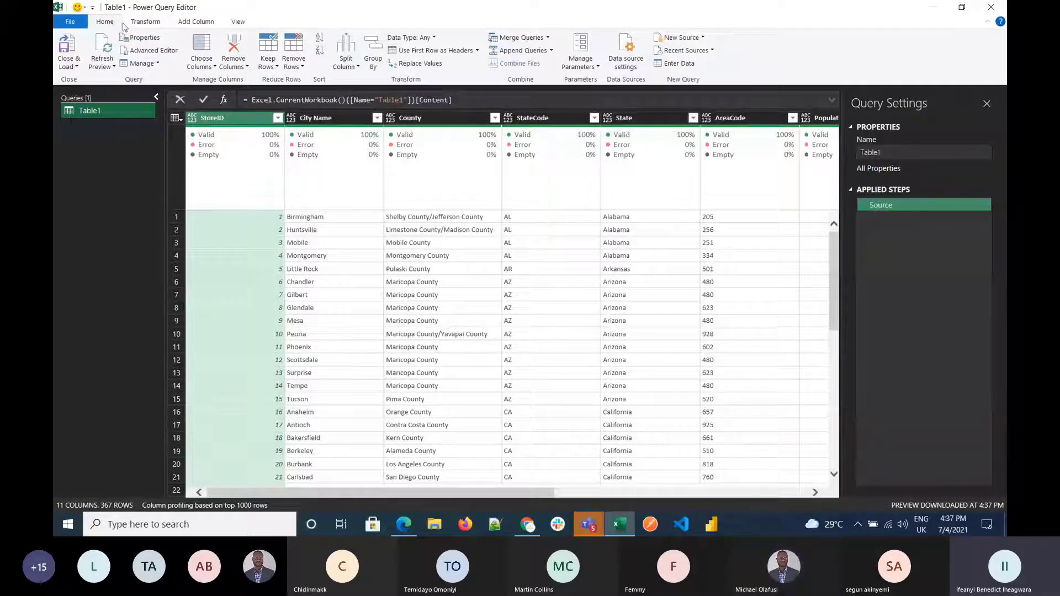
Step: Review the global Type Detection choices in the Query Options, comparing the per-file and never-detect settings, and leave without saving changes
left_click(70, 21)
mouse_move(117, 130)
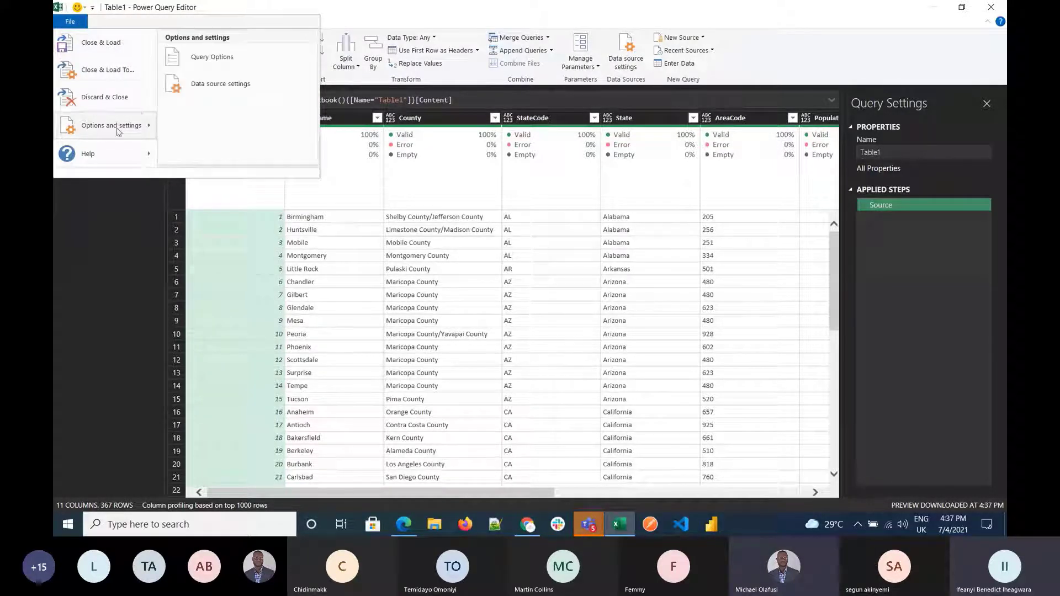
left_click(206, 66)
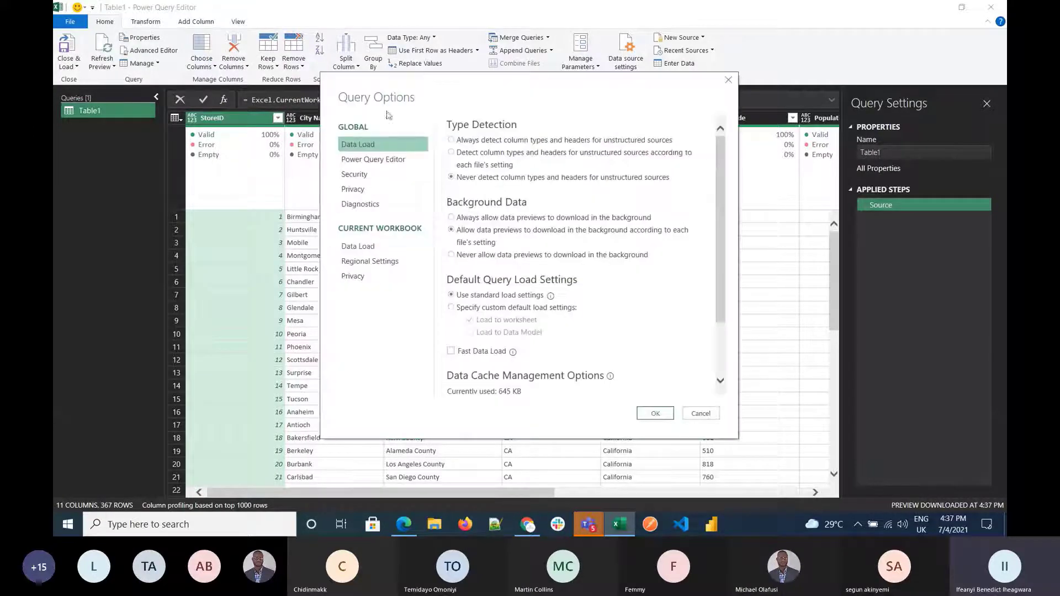
left_click(457, 162)
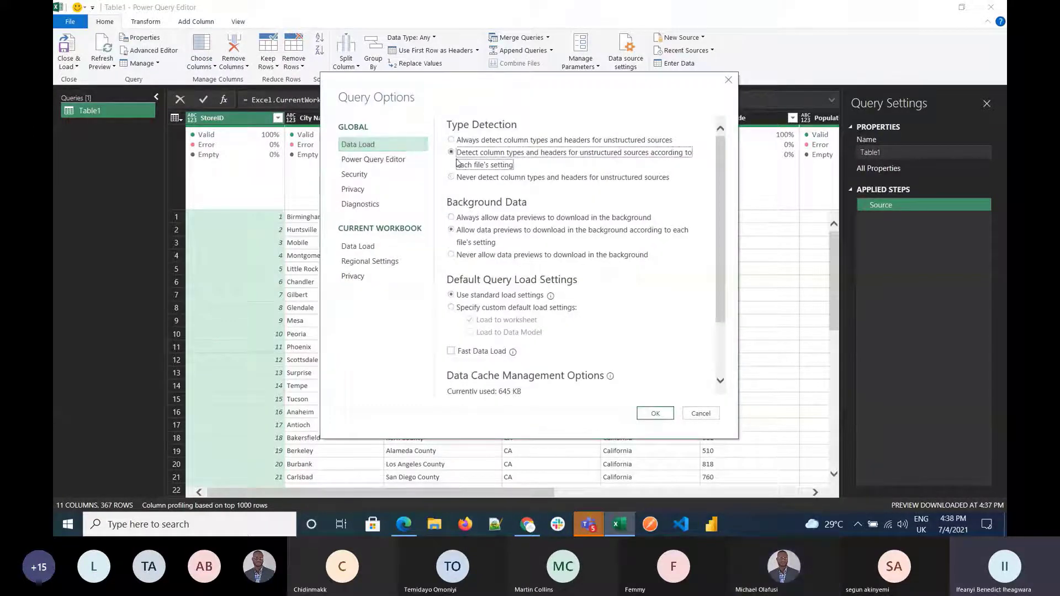
left_click(457, 177)
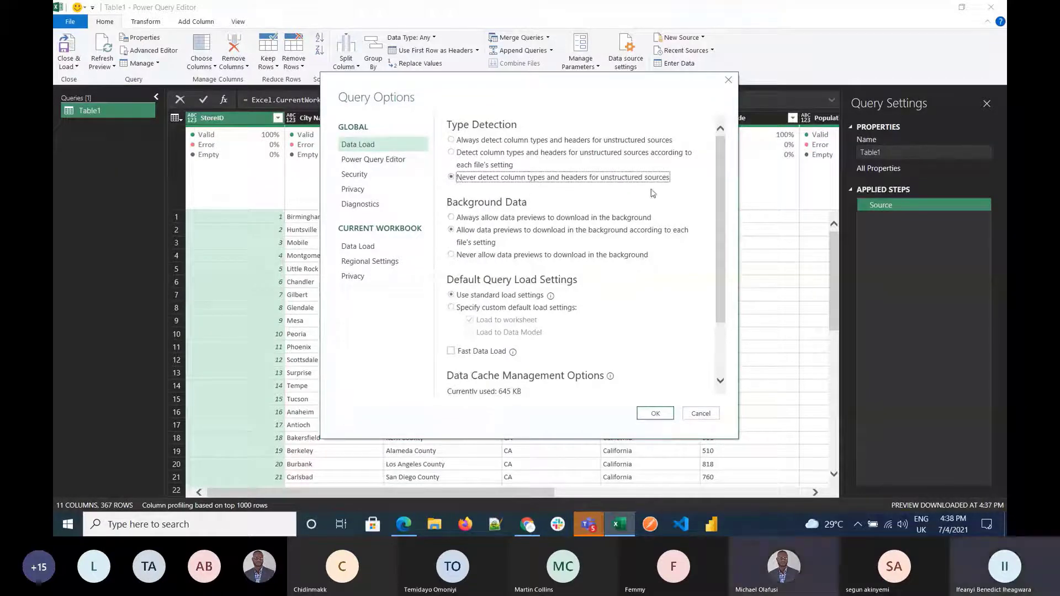
left_click(702, 414)
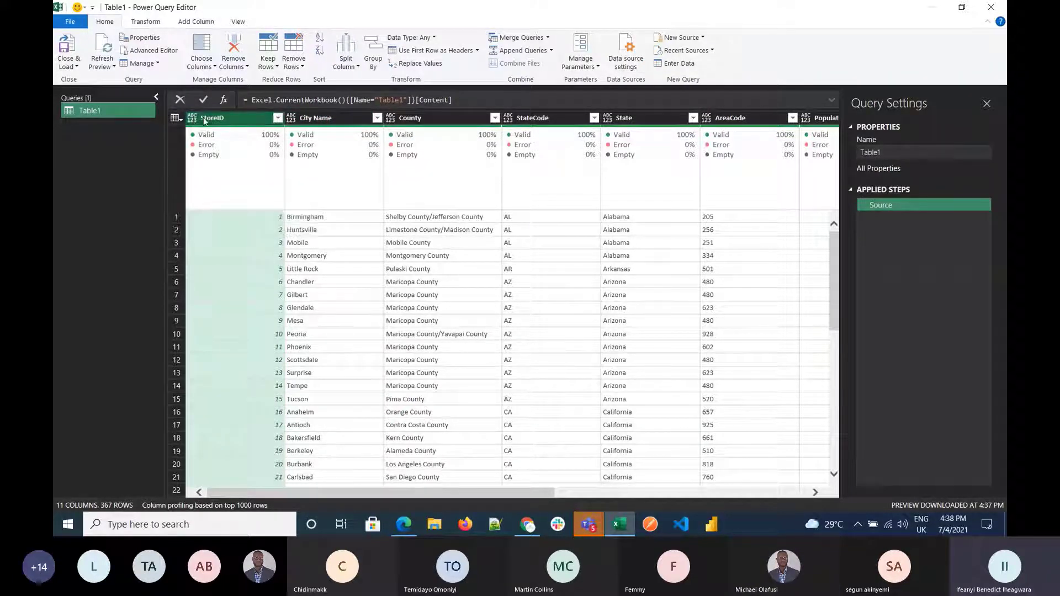
Step: Set the data type of the columns StoreID through AreaCode to Text in one change
key("shift+Right")
key("shift+Right")
key("shift+Right")
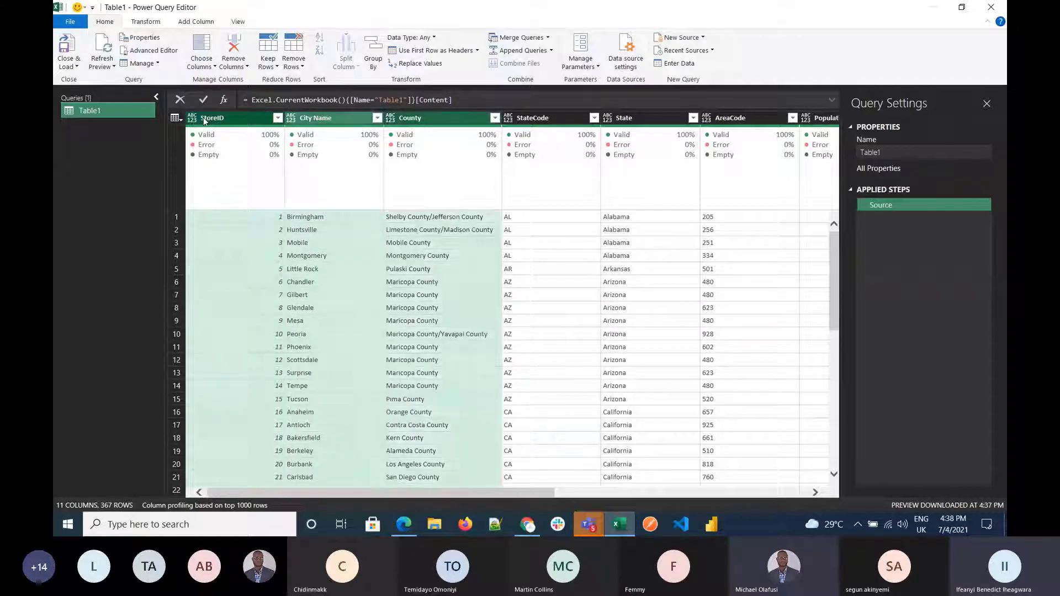
key("shift+Right")
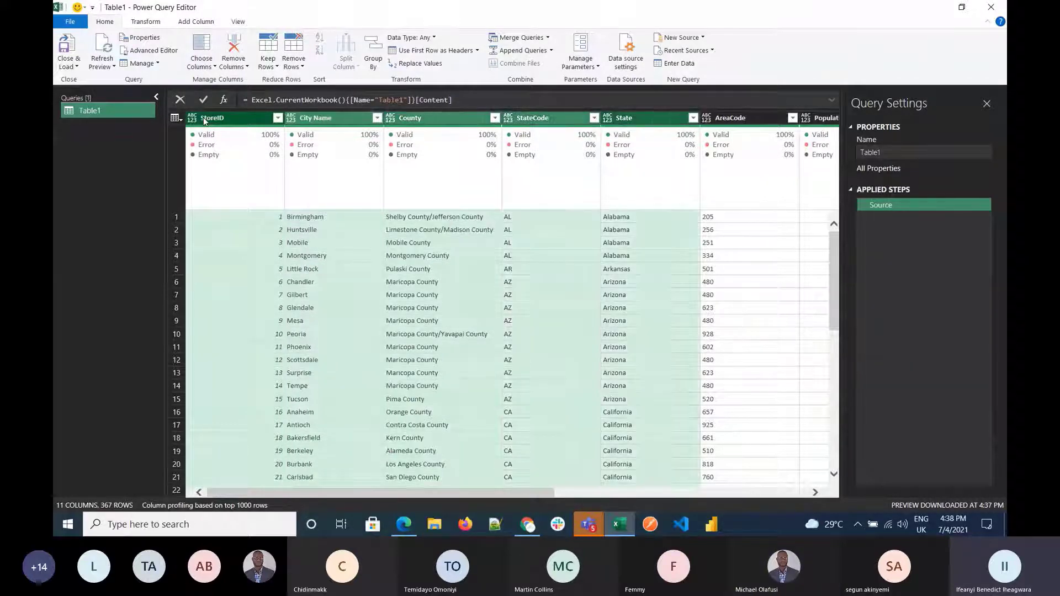
key("shift+Right")
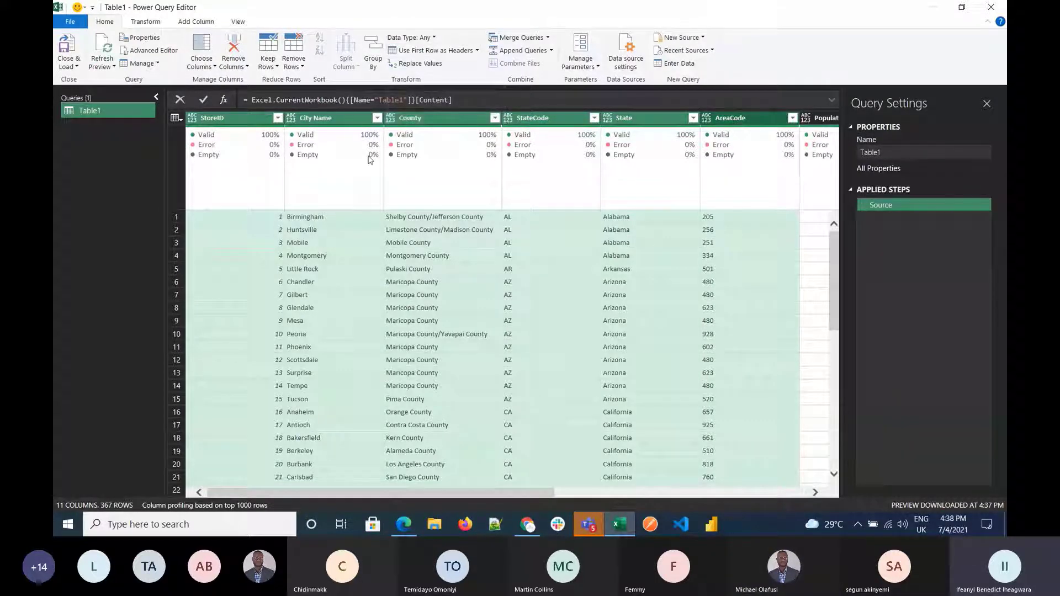
left_click(426, 37)
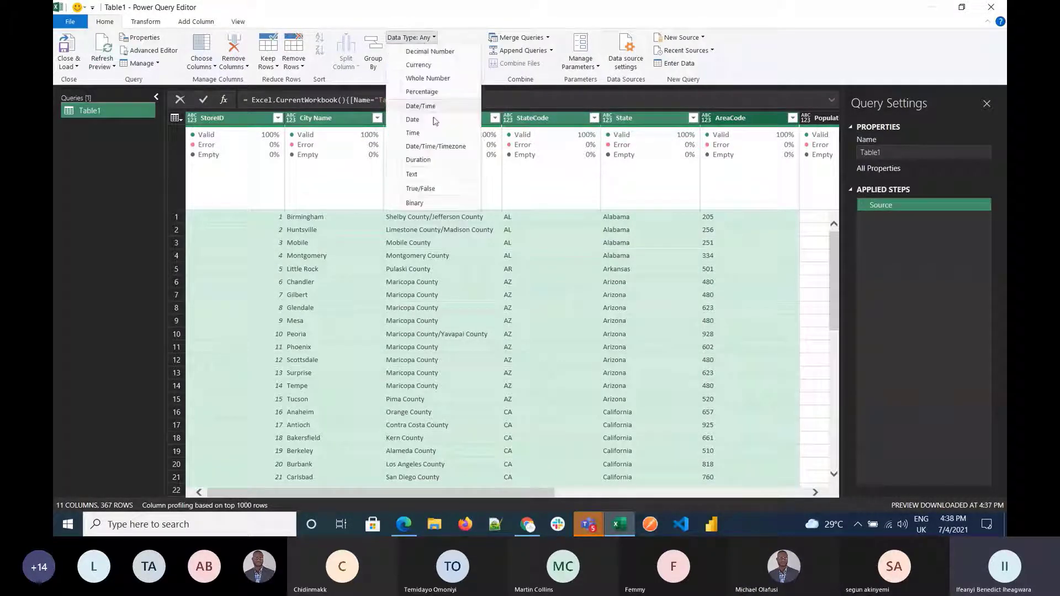
left_click(432, 173)
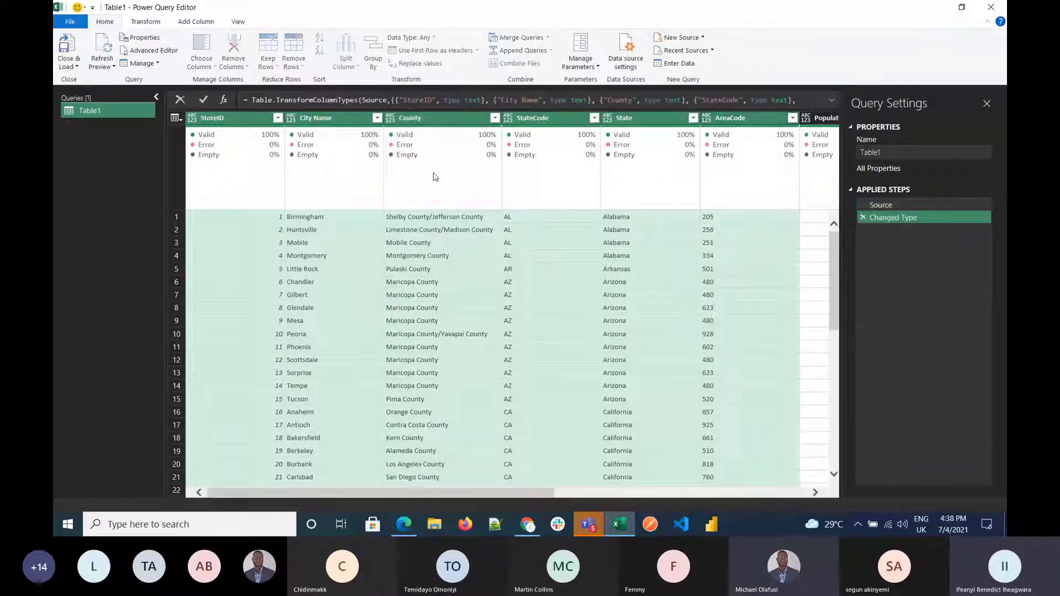
Step: Set the data type of the Population and Household Income columns to Whole Number
left_click_drag(511, 494, 691, 494)
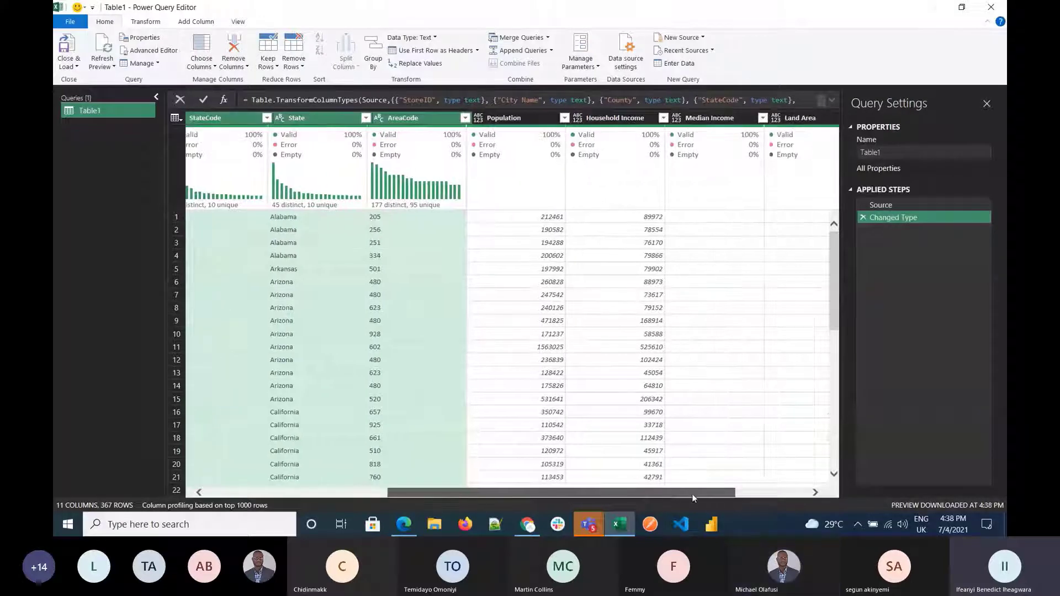
left_click(512, 124)
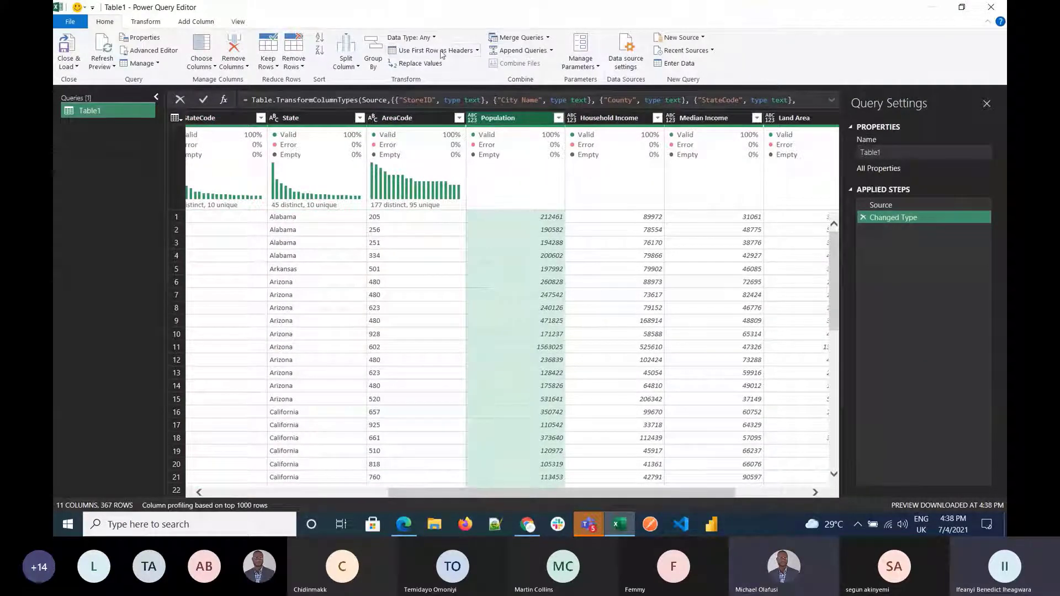
left_click(425, 38)
left_click(428, 78)
left_click(613, 117)
left_click(420, 38)
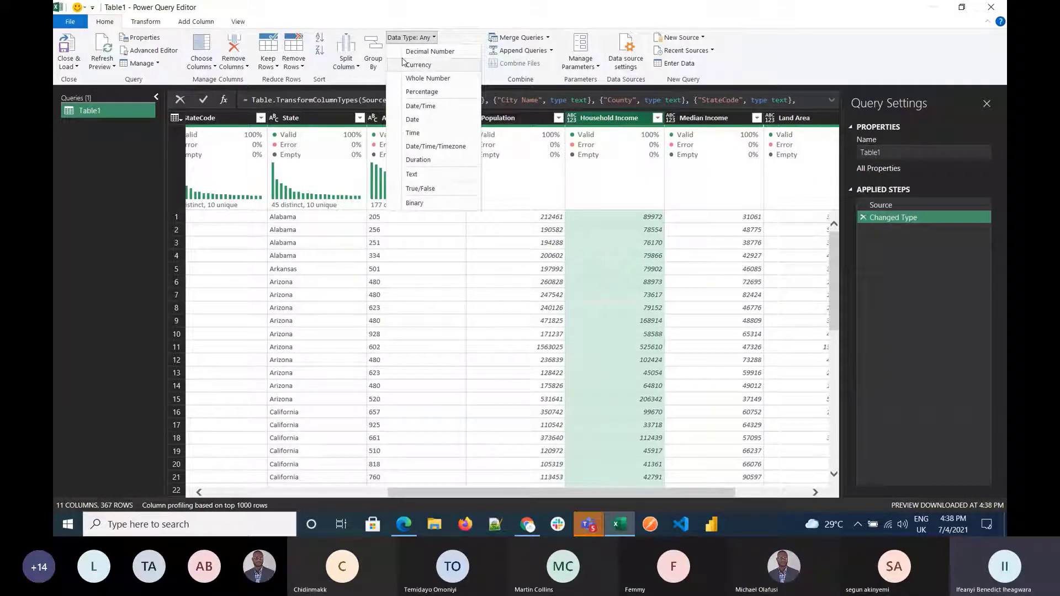
left_click(444, 78)
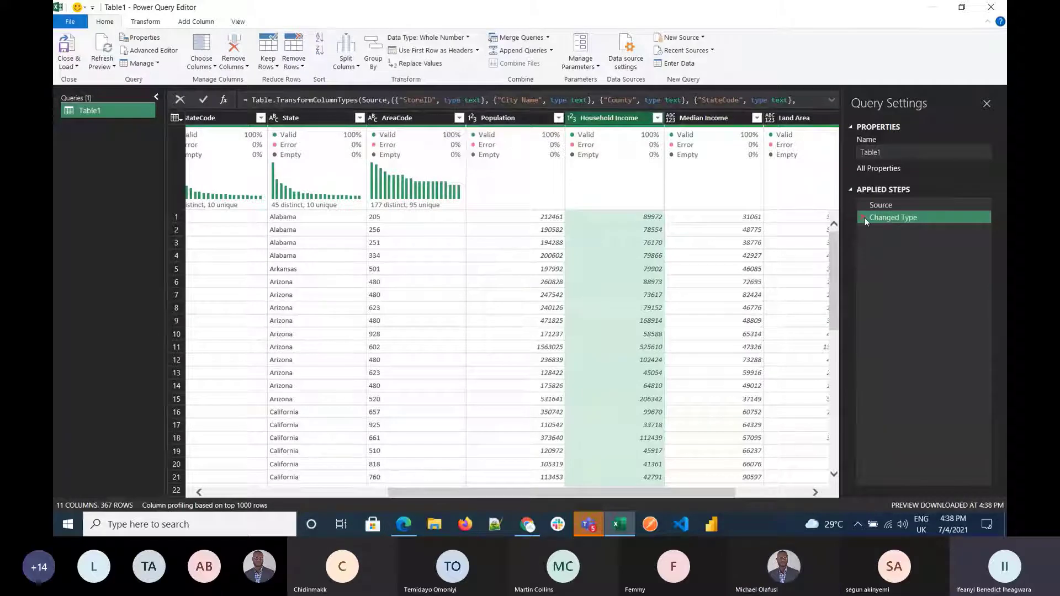
Step: Set the Household Income and Median Income columns to Currency, replacing the current type conversion for Household Income
left_click(429, 39)
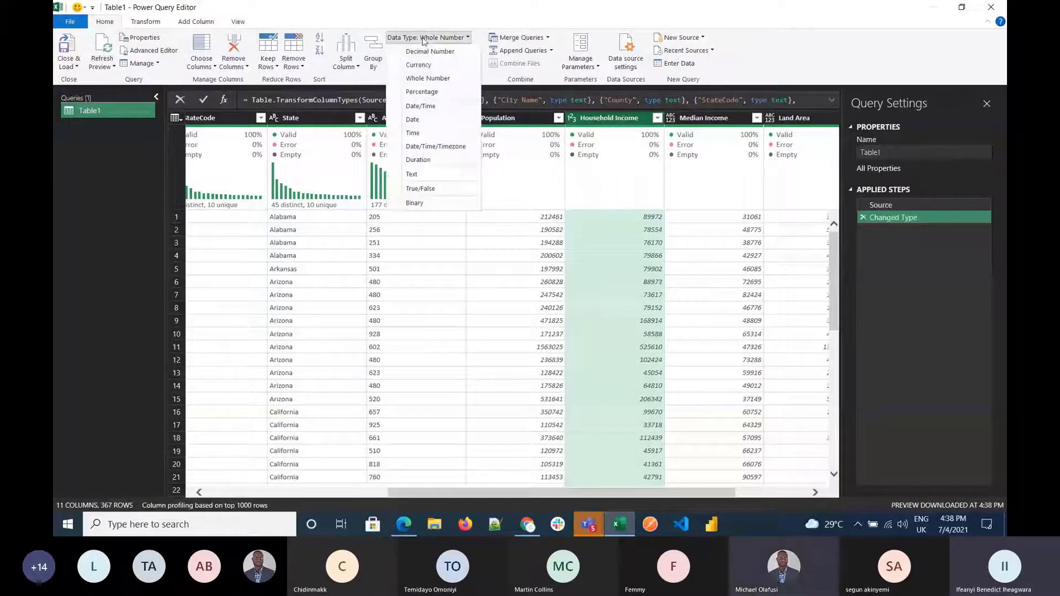
left_click(433, 66)
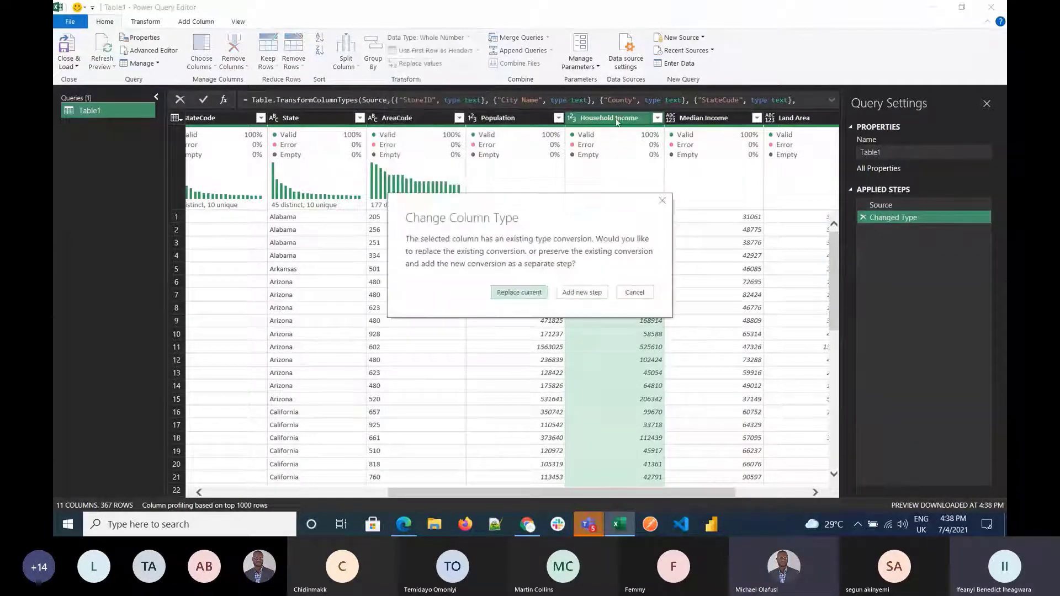
left_click(532, 295)
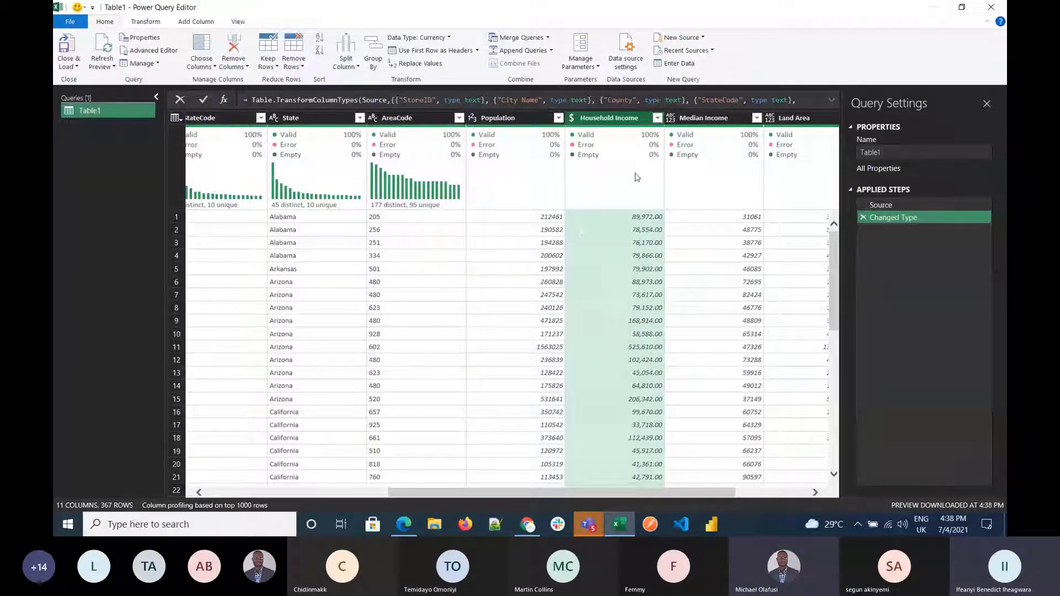
left_click(704, 117)
left_click(429, 39)
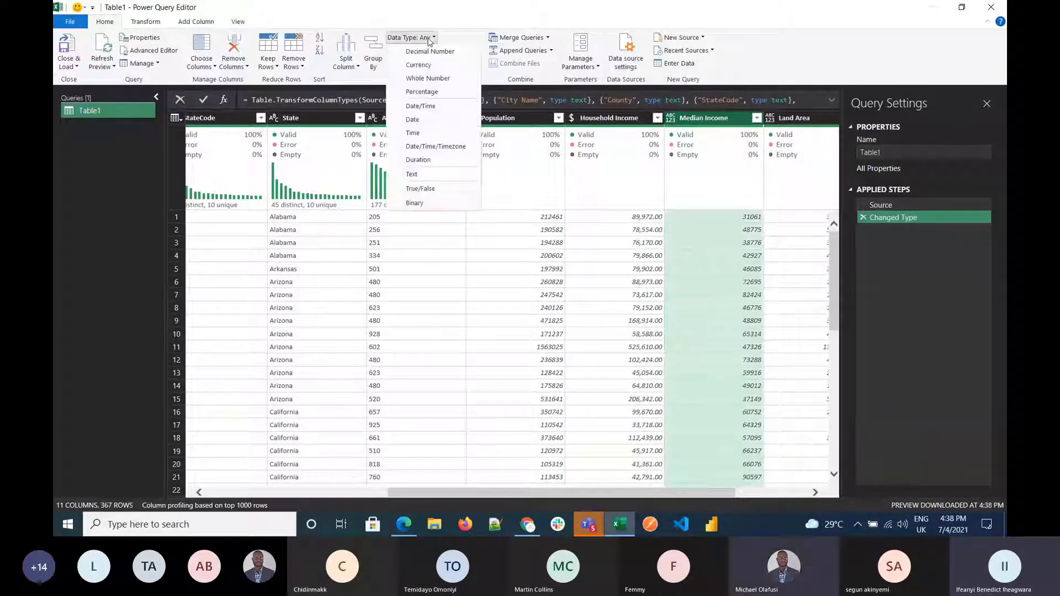
left_click(418, 64)
Step: Set the Land Area column's data type to Whole Number and the Time Zone column's to Text
left_click(784, 117)
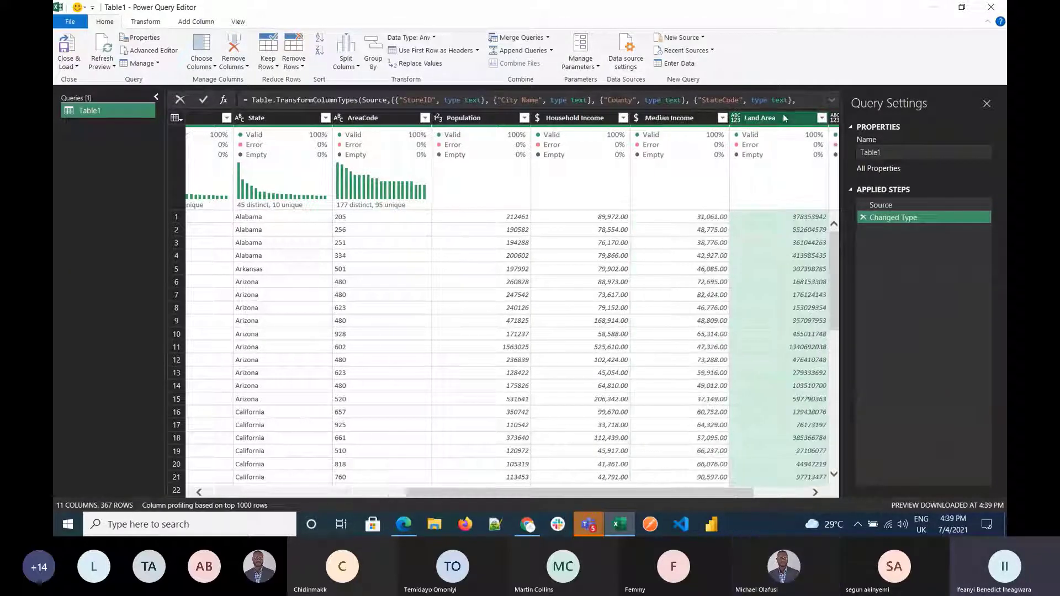
left_click(429, 38)
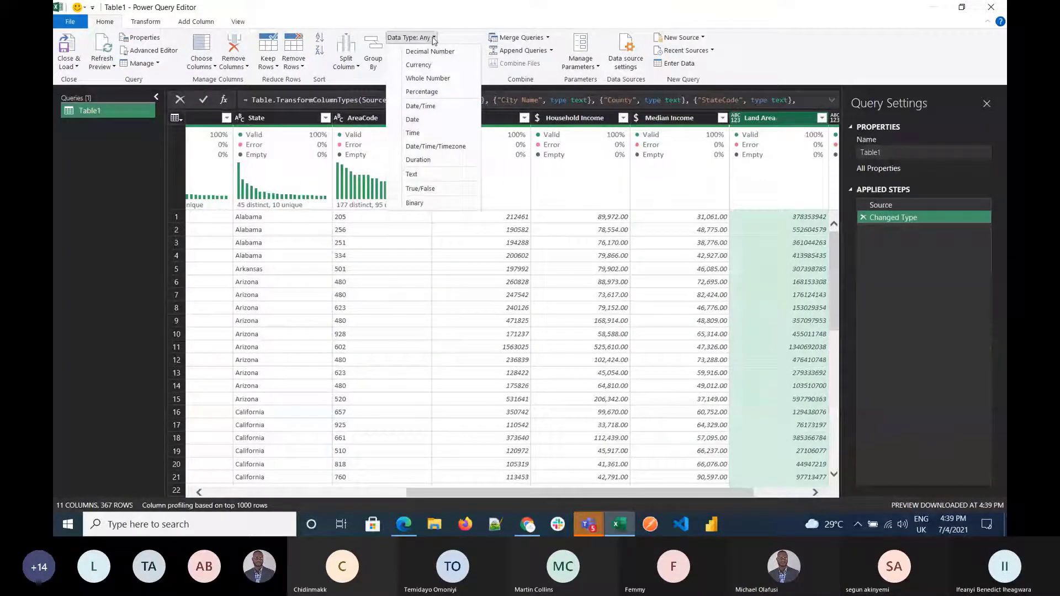
left_click(421, 78)
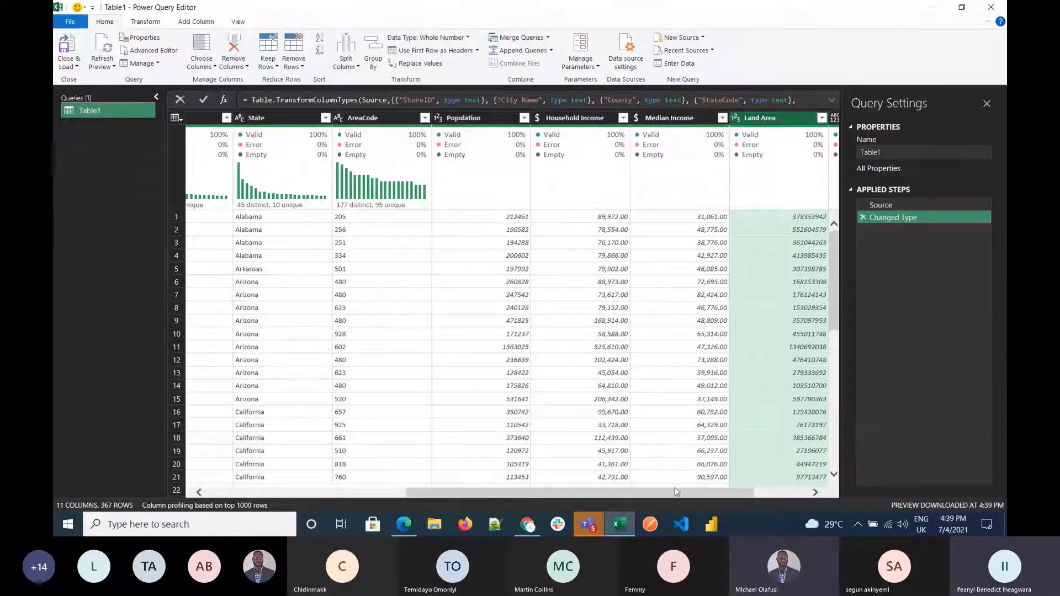
left_click_drag(673, 493, 727, 494)
left_click(758, 118)
left_click(425, 37)
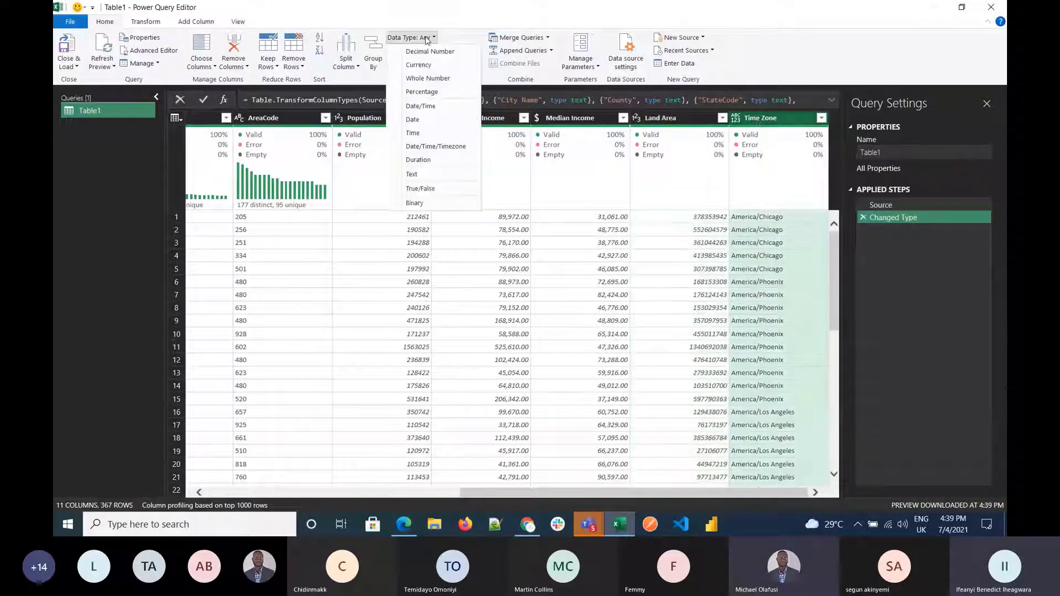
left_click(431, 175)
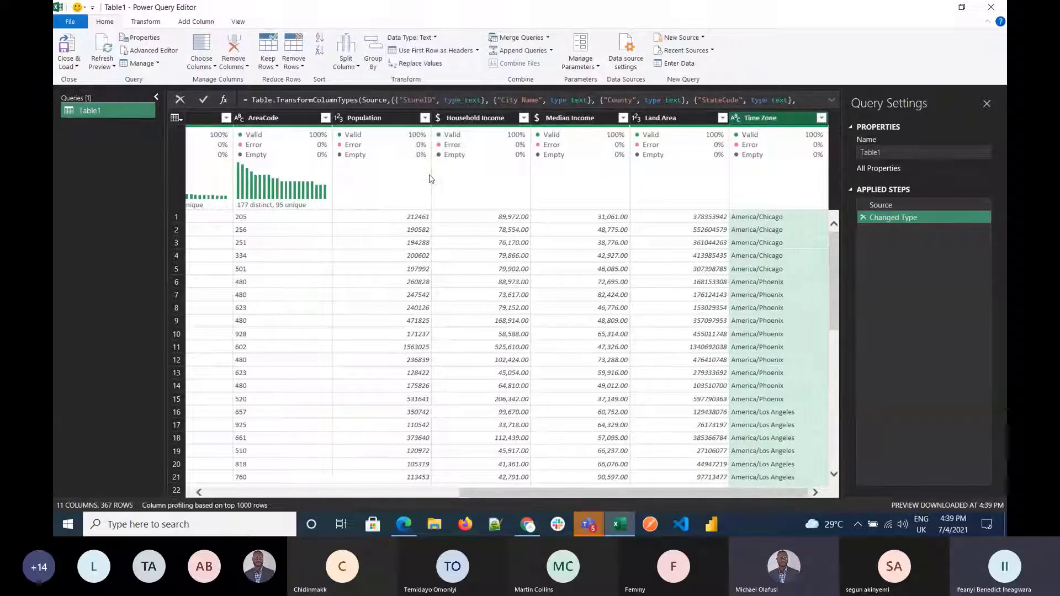
left_click_drag(585, 492, 331, 492)
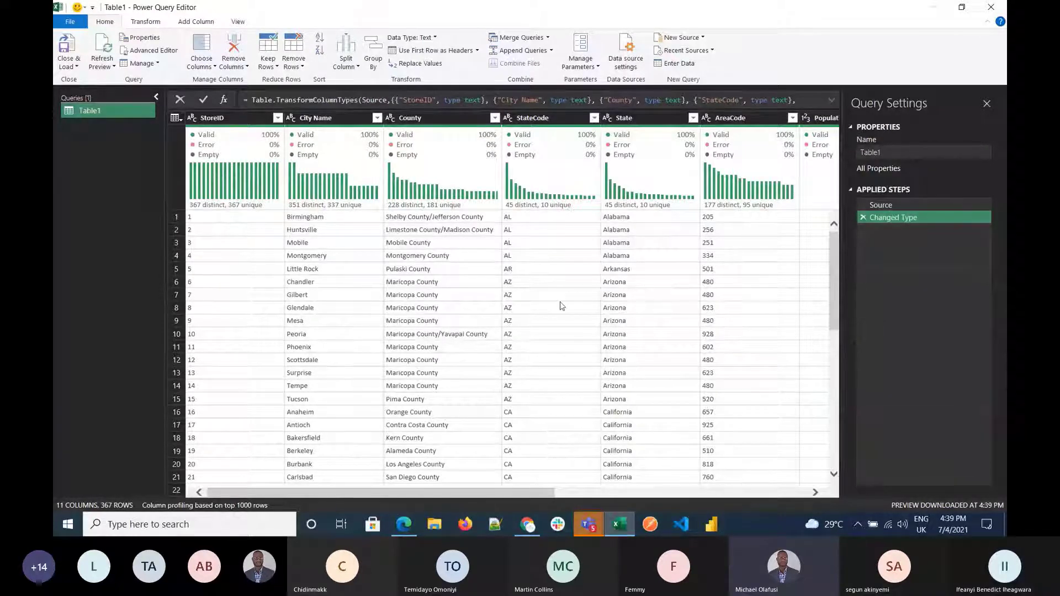
Step: Switch to the Teams meeting, check its chat for new messages, and return to the Power Query Editor
mouse_move(597, 530)
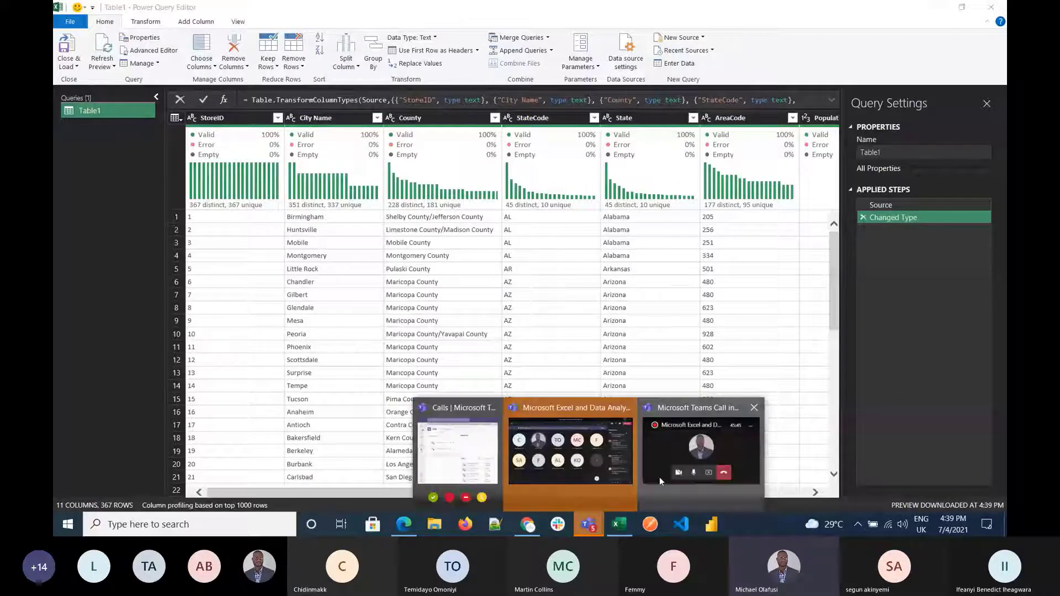
left_click(577, 474)
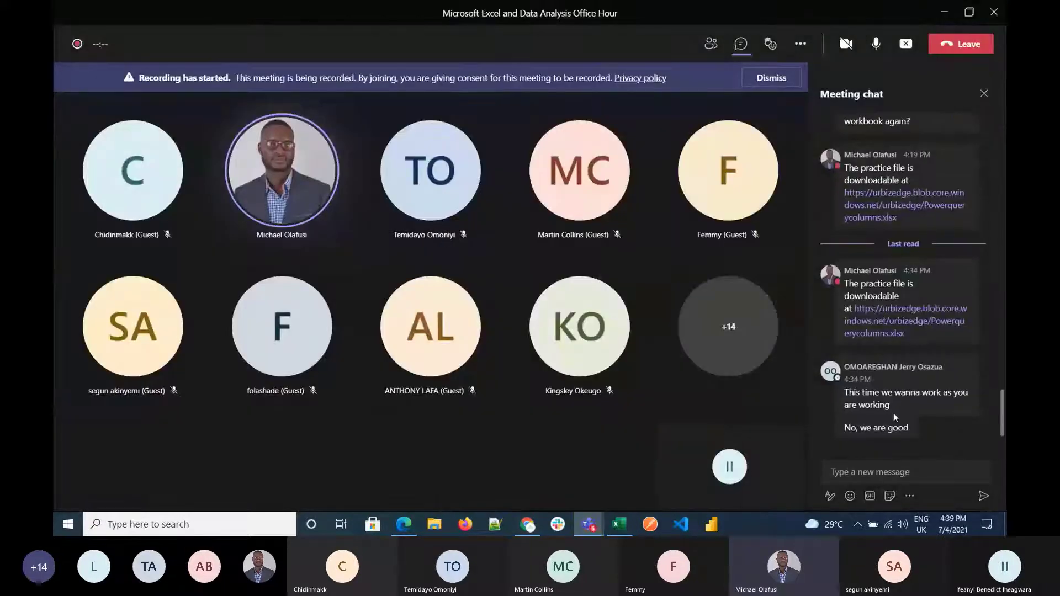
left_click(944, 12)
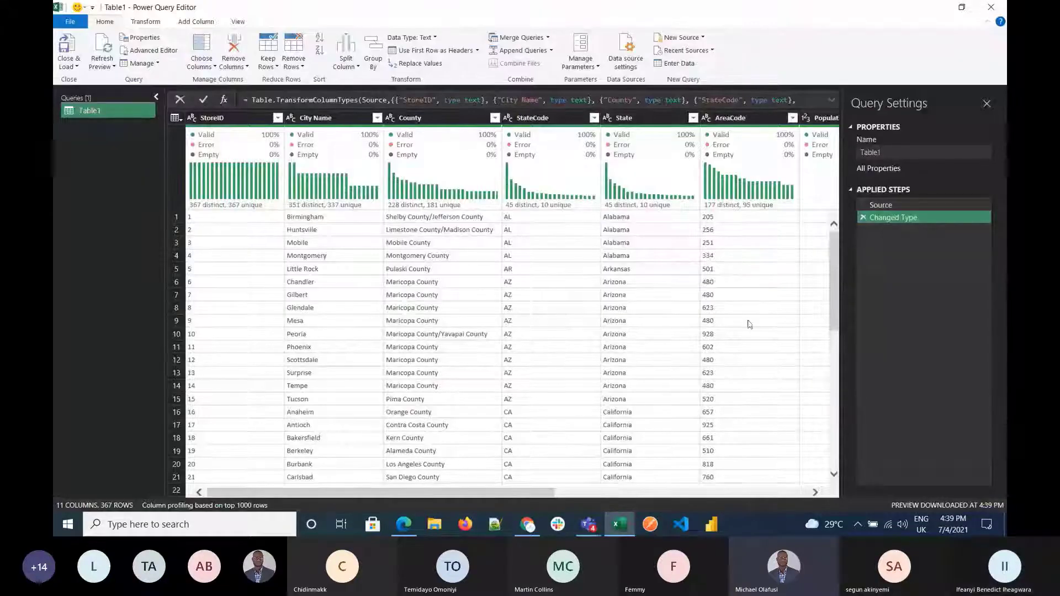
left_click(482, 300)
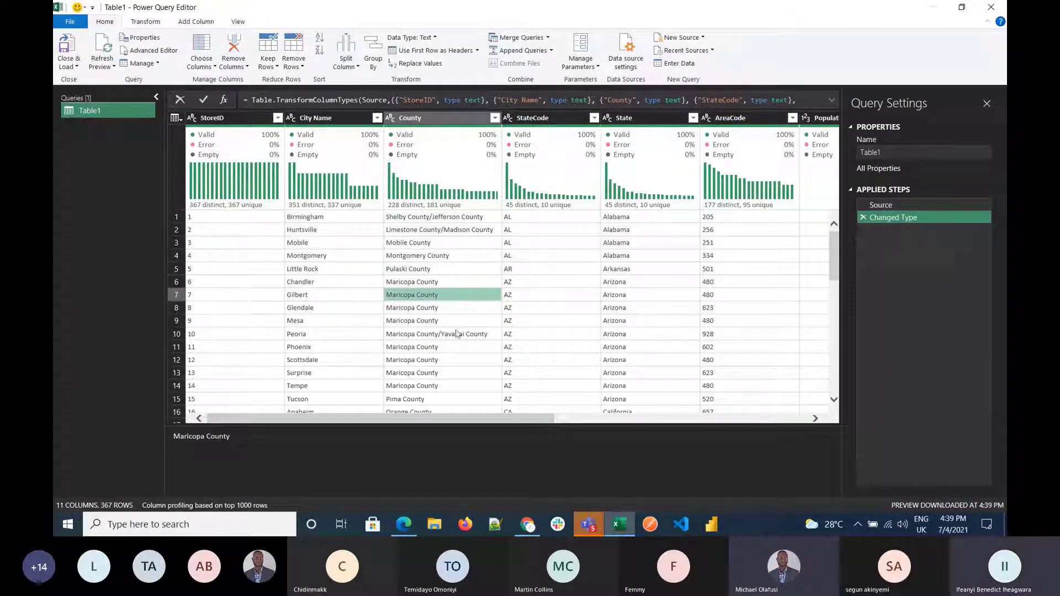
left_click(366, 323)
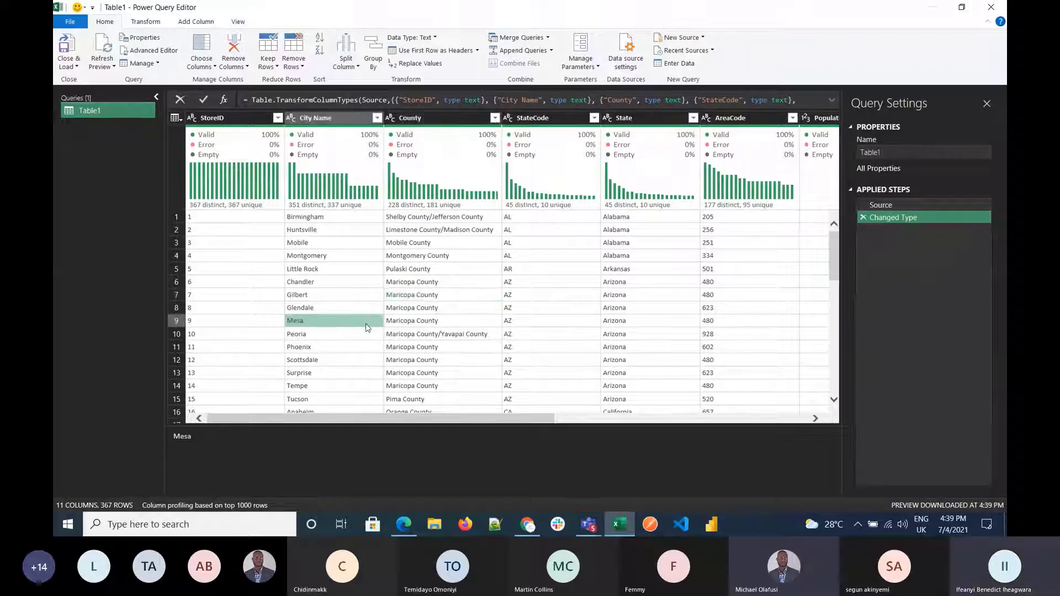
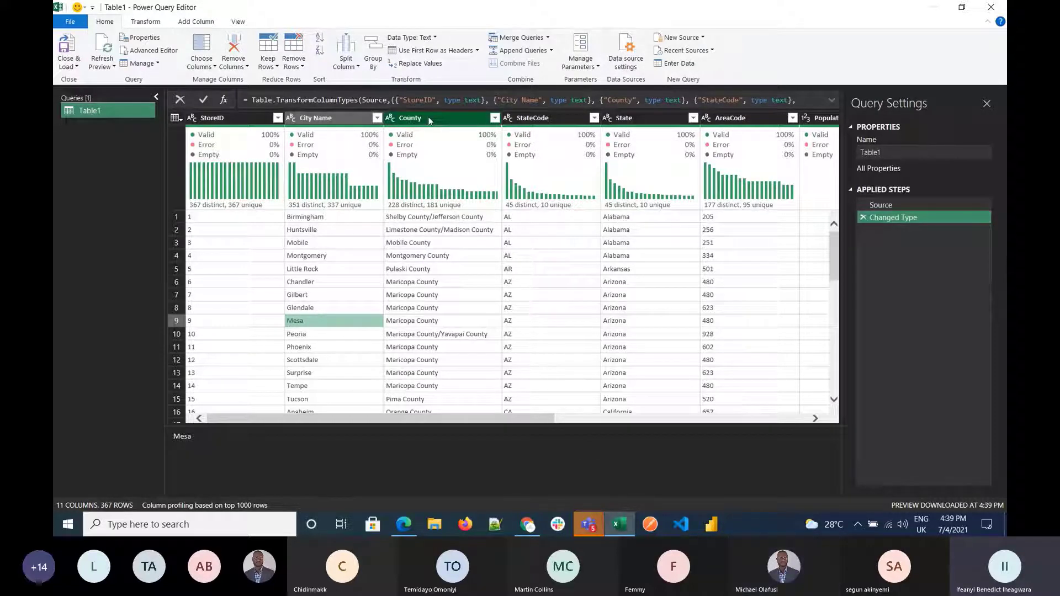
Step: Extend the column selection from County over the neighbouring columns past Population, and reduce it back to County alone
left_click(452, 116)
key("shift+Right")
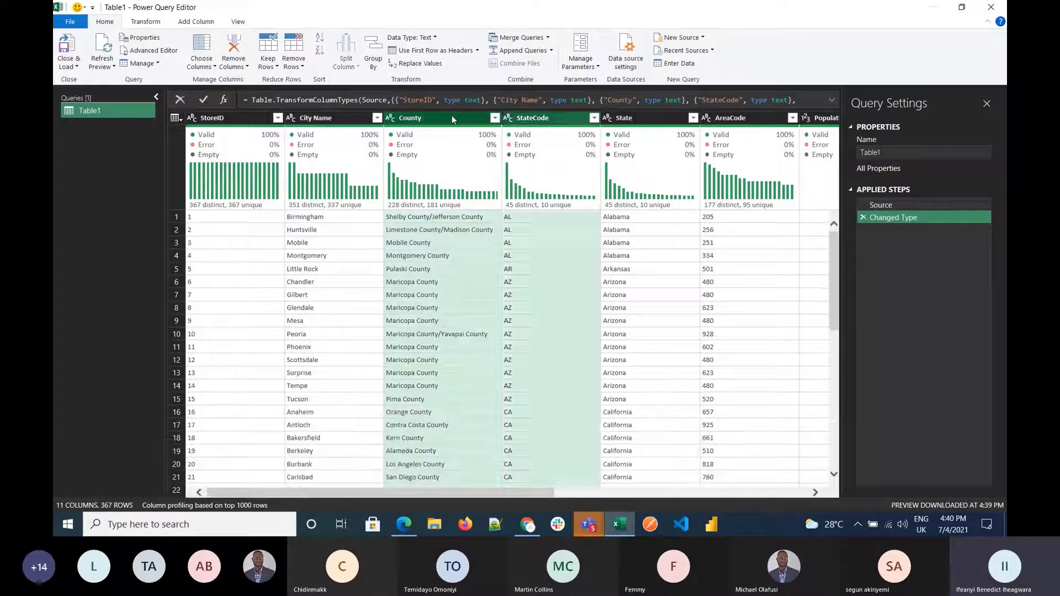
key("shift+Right")
key("shift+Right")
key("shift+Right")
key("shift+Right")
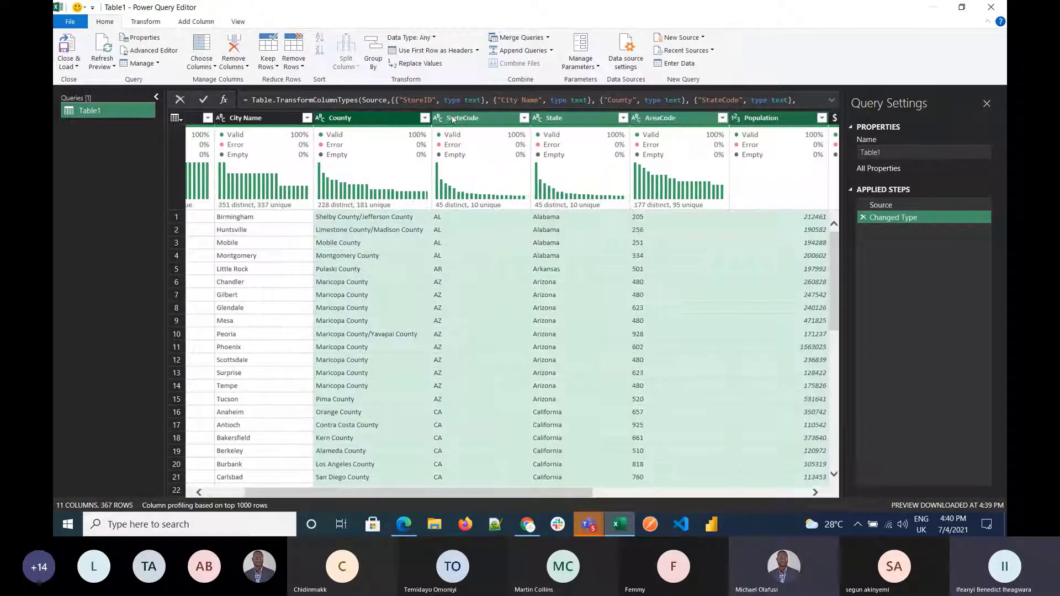
key("shift+Left")
key("shift+Left")
key("shift+Left")
key("shift+Left")
key("shift+Left")
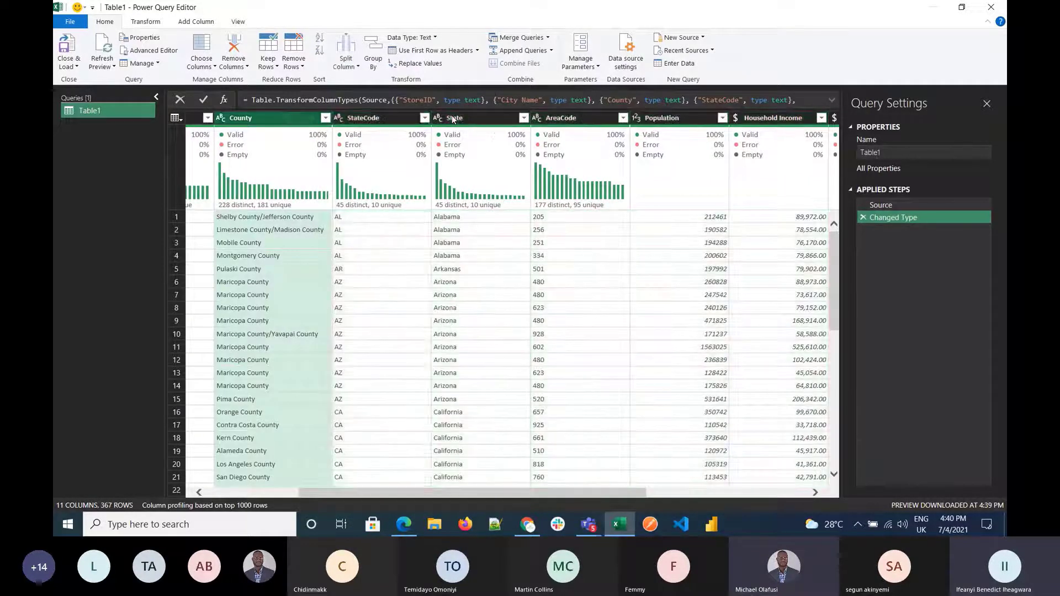
left_click_drag(428, 493, 286, 498)
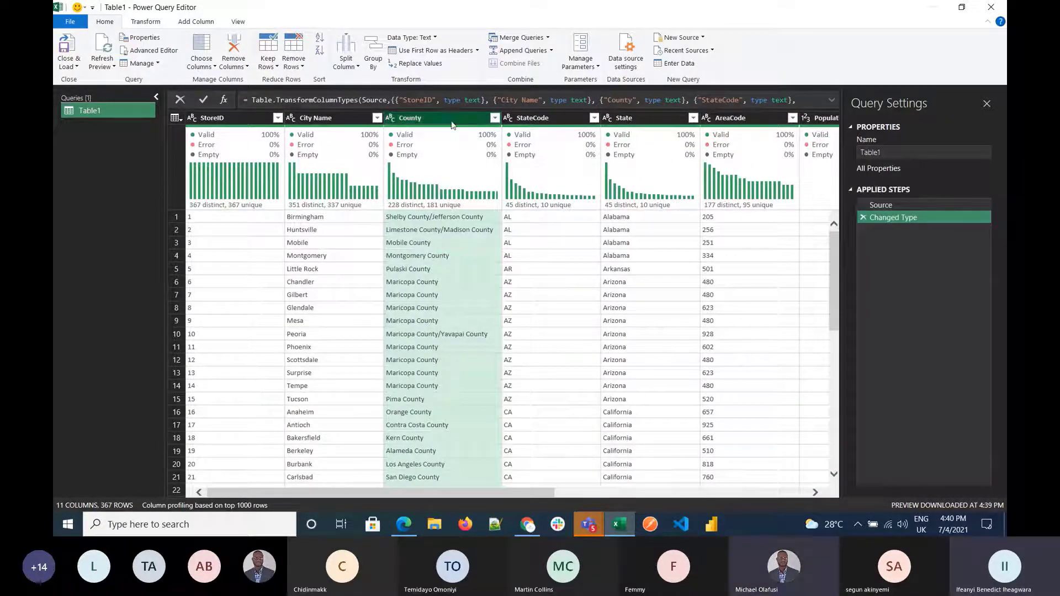
Step: Keep only the County and StateCode columns, removing all the other columns from the query
key("shift+Right")
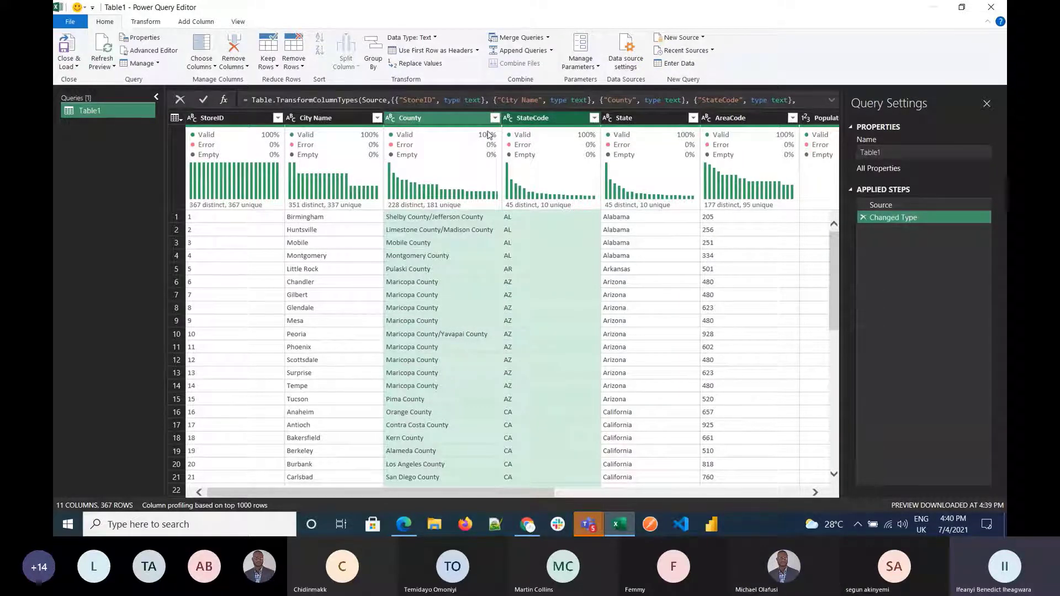
left_click(233, 63)
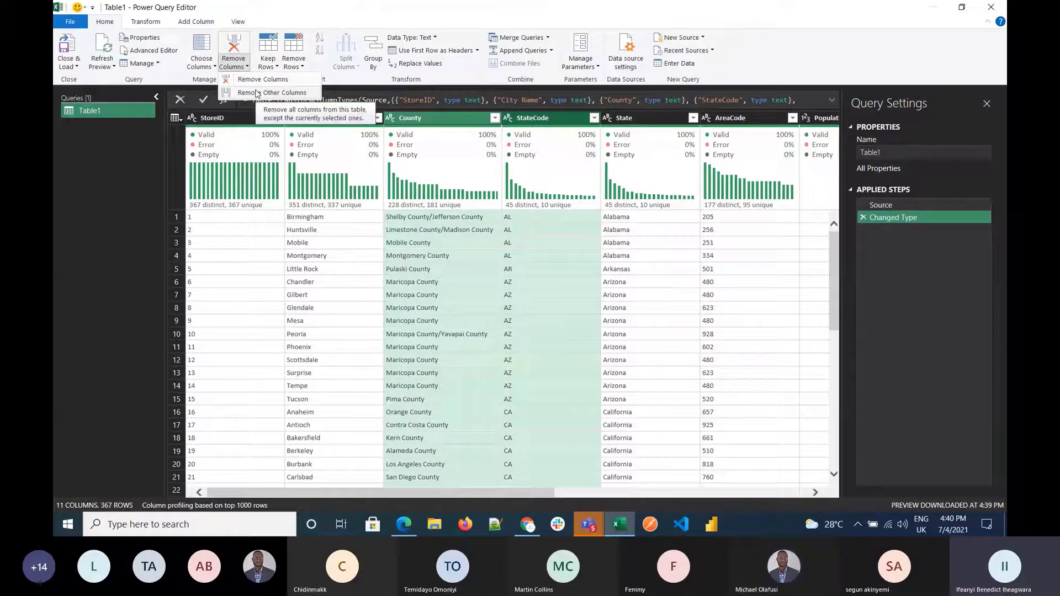
left_click(256, 93)
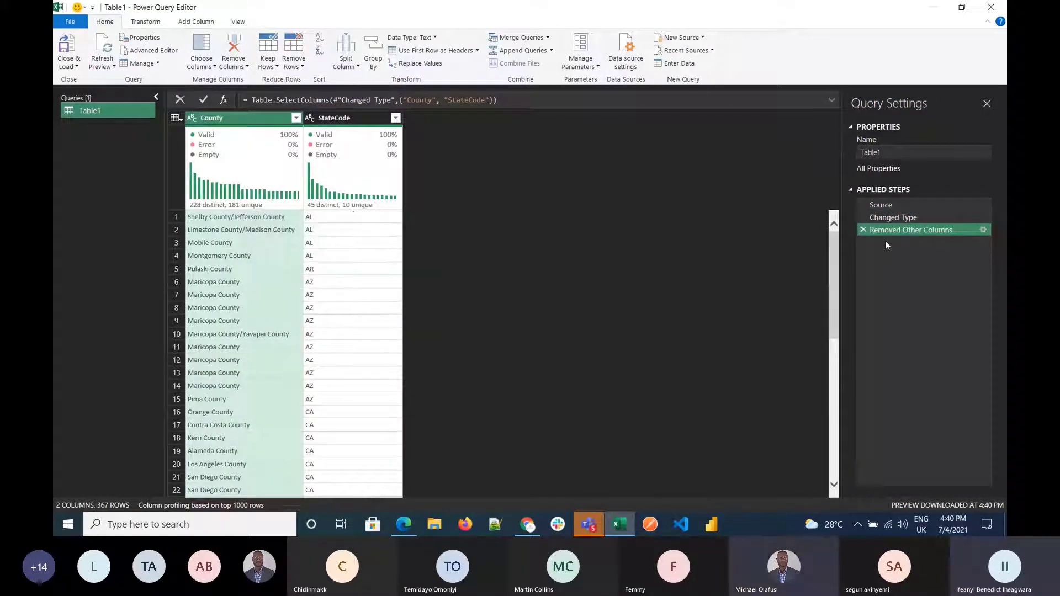
Step: Load the query result as a table into the existing worksheet, starting at cell Q2 of Sheet1
left_click(80, 69)
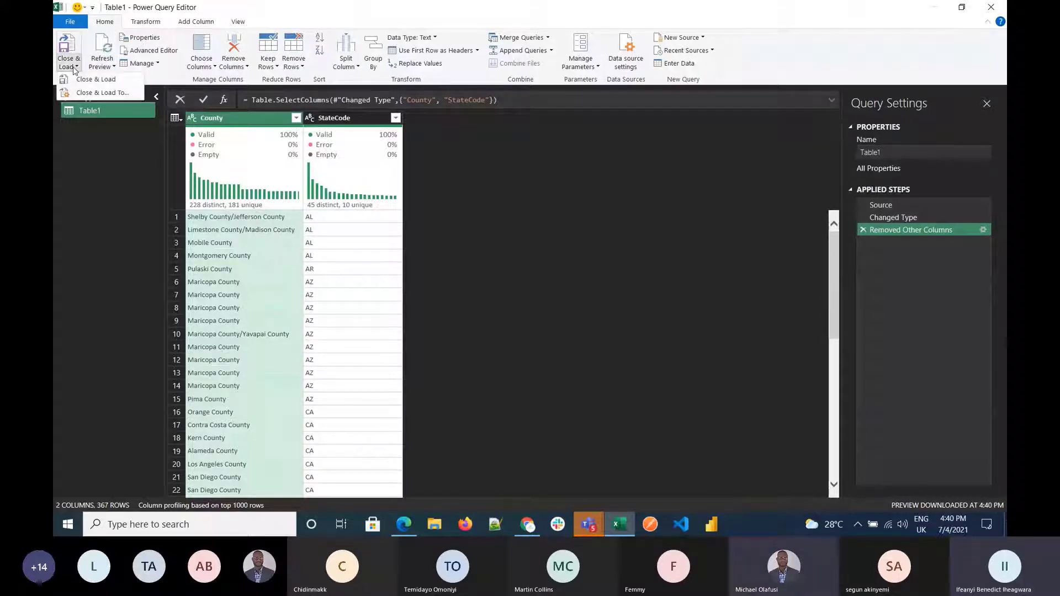
left_click(90, 95)
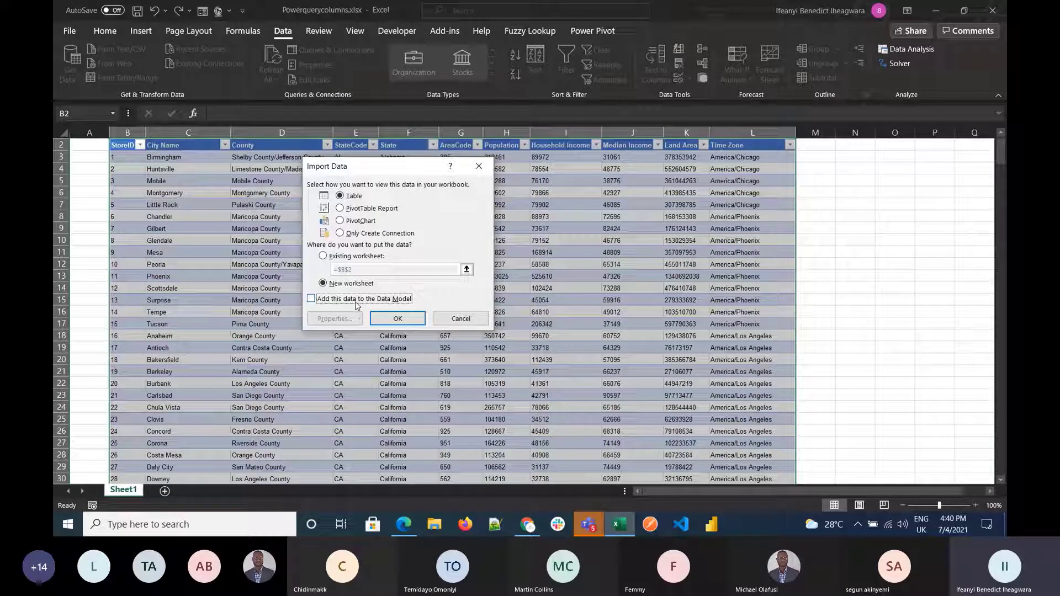
left_click(346, 257)
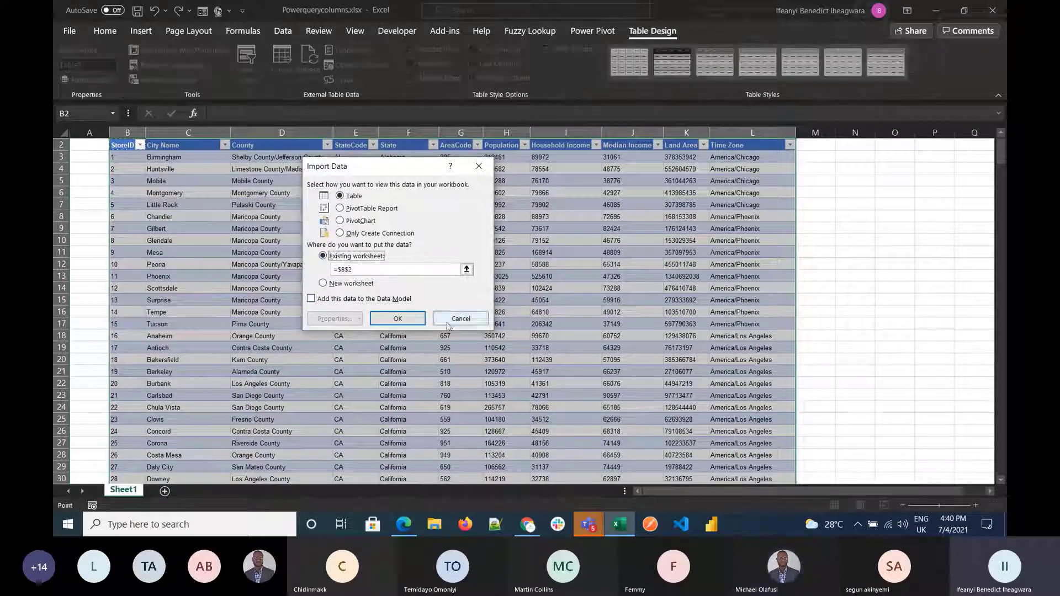
left_click(468, 271)
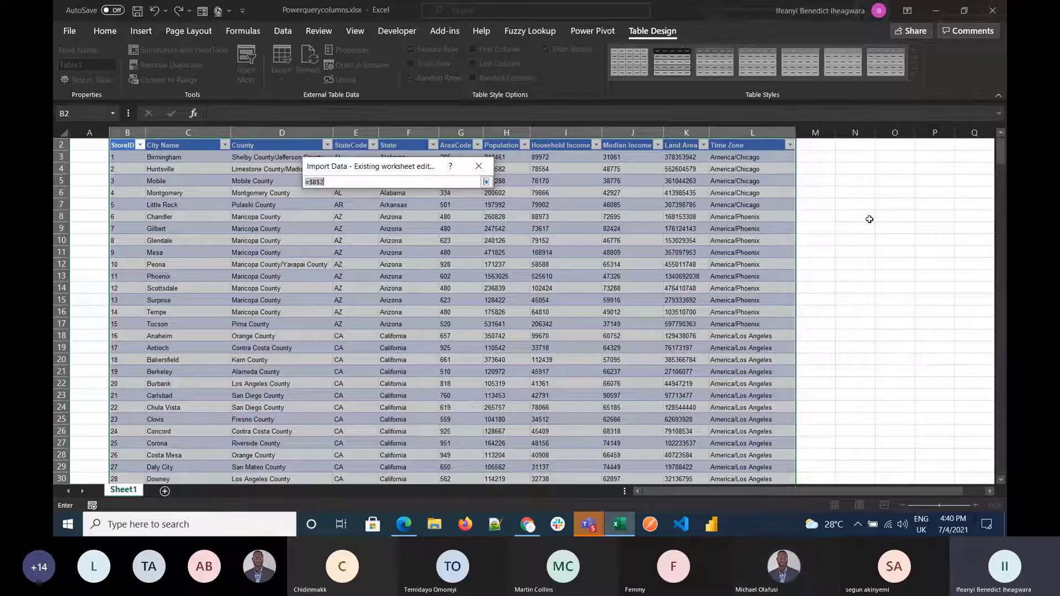
left_click(978, 147)
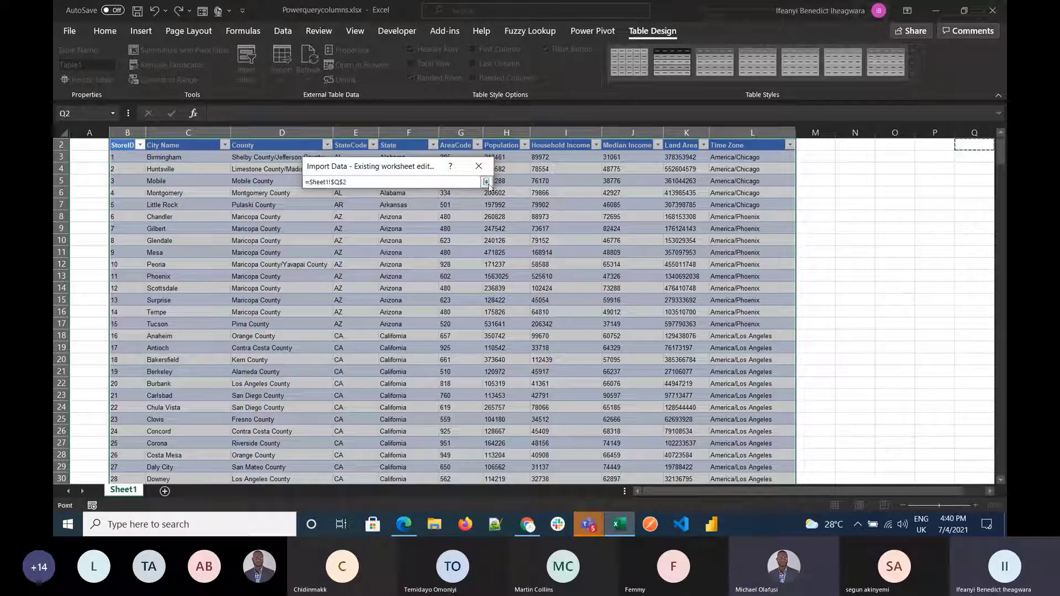
left_click(486, 181)
left_click(401, 320)
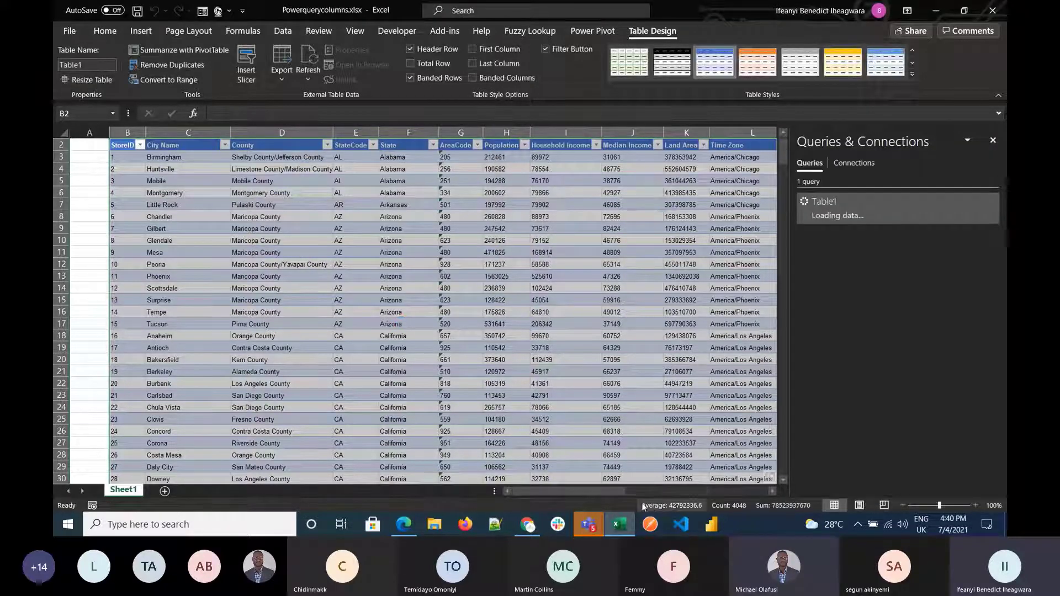
Step: Narrow column M and widen column O in the gap between the source table and the loaded table
left_click_drag(600, 492, 781, 508)
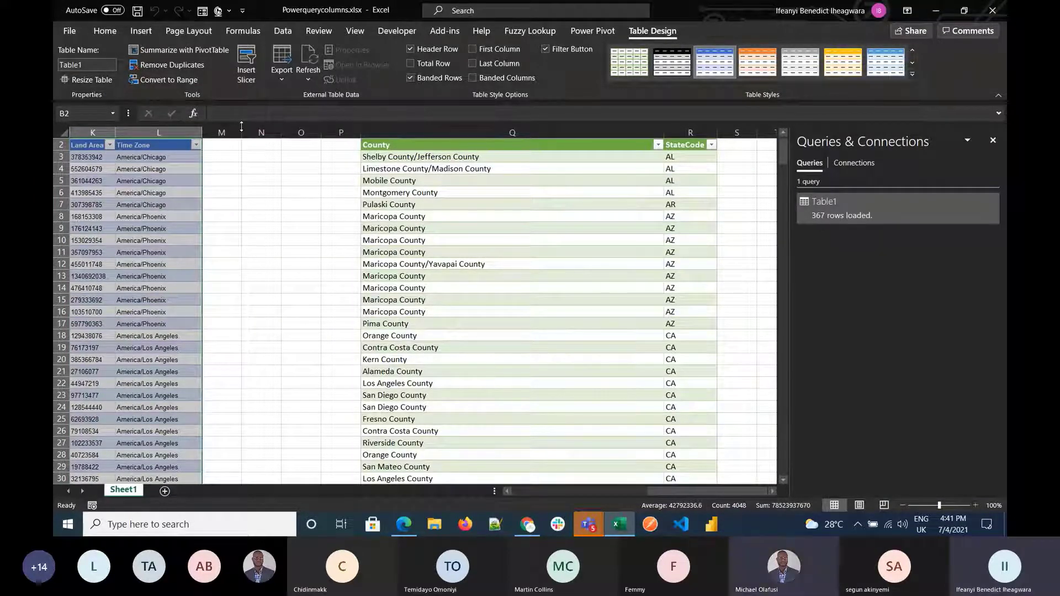
left_click_drag(237, 133, 223, 133)
left_click_drag(304, 135, 326, 133)
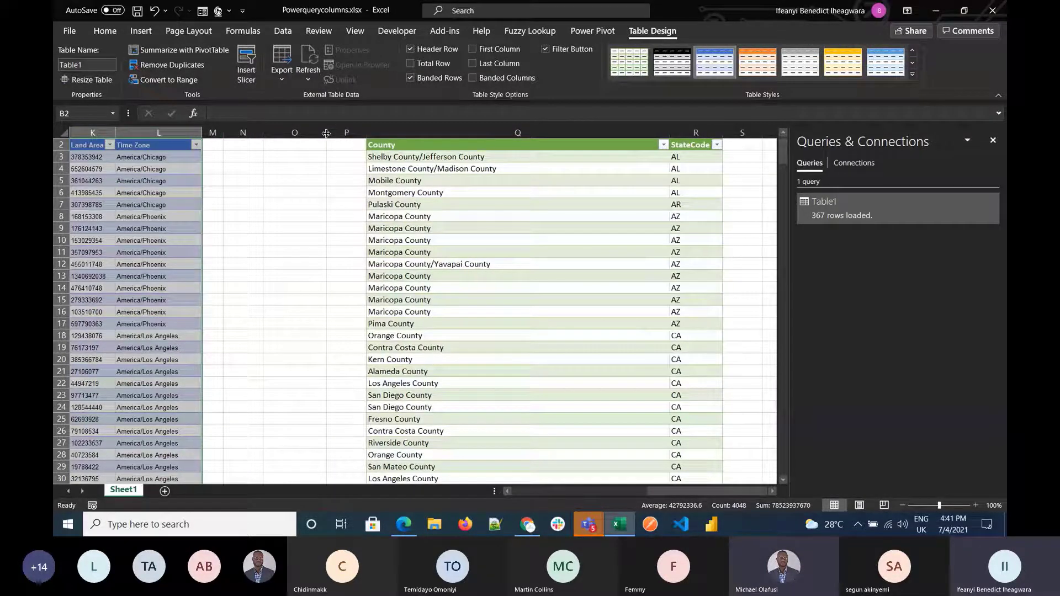
Step: Fill columns M and P with the darkest black theme shade as dividers between the two tables
left_click(213, 133)
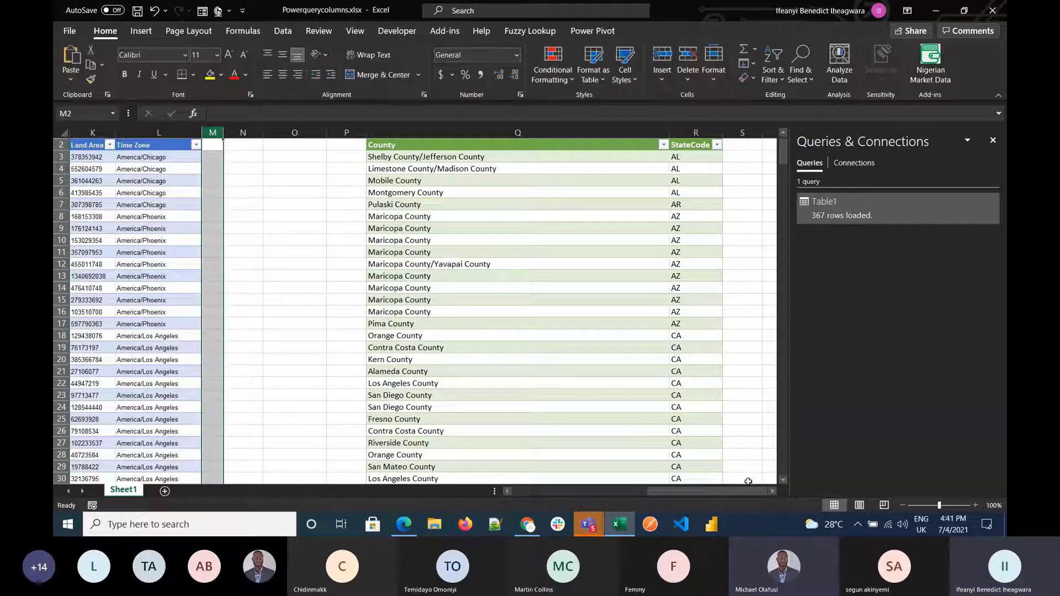
left_click_drag(744, 489, 551, 492)
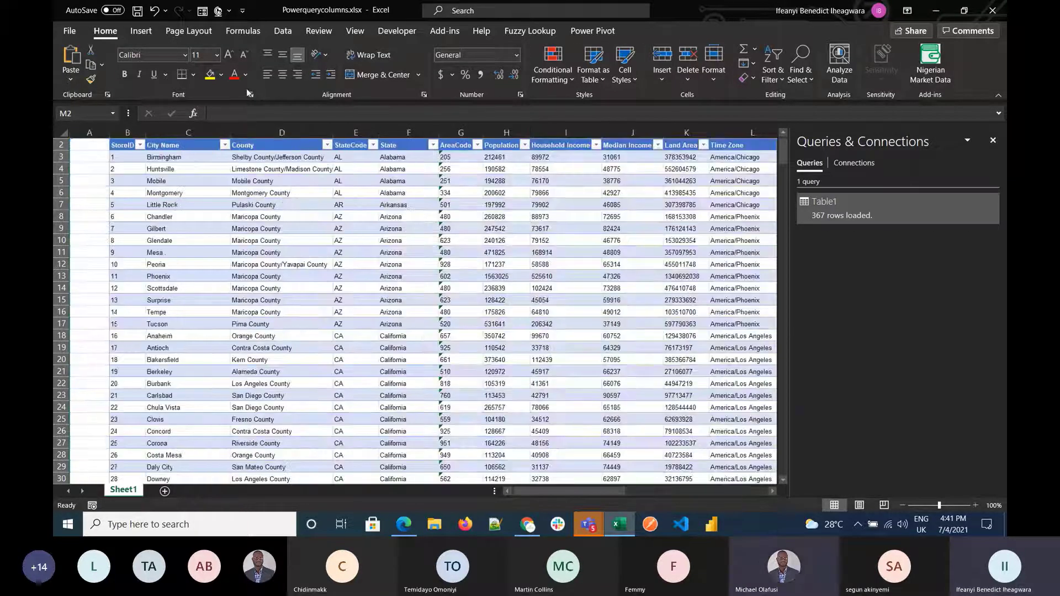
left_click(221, 75)
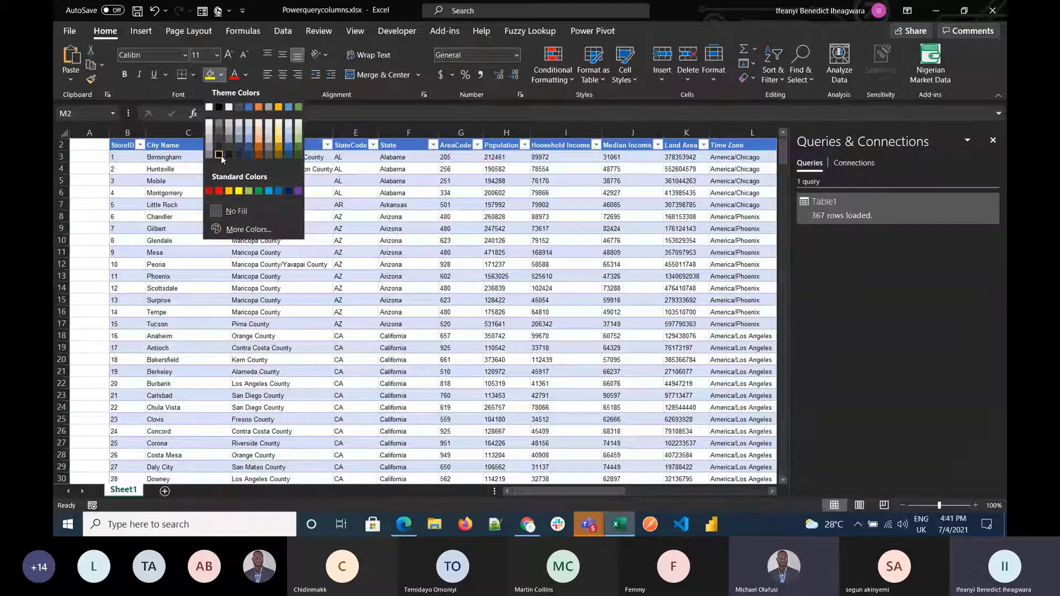
left_click(219, 155)
left_click(527, 132)
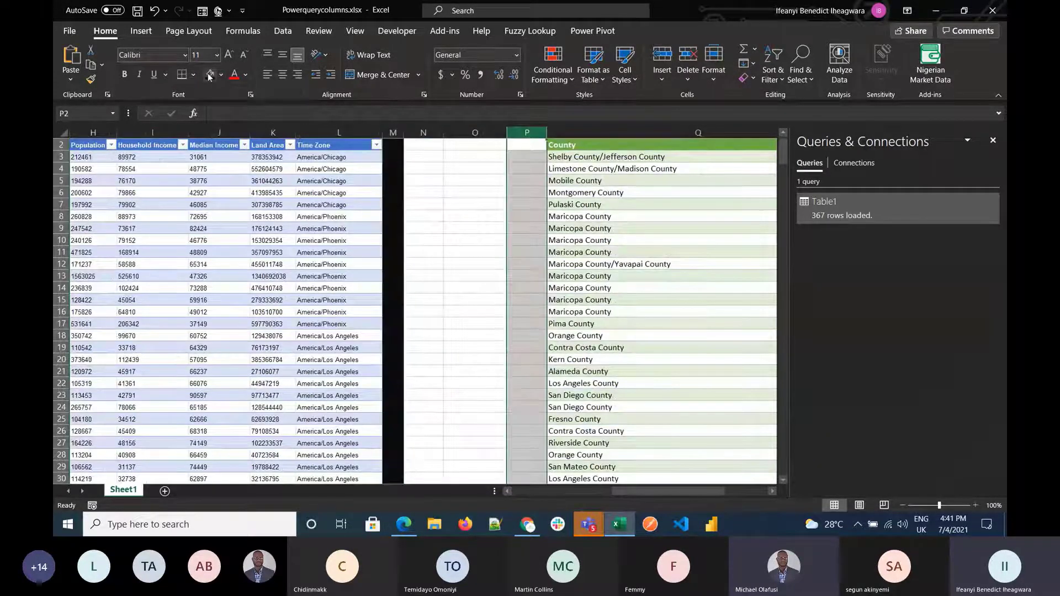
left_click(210, 75)
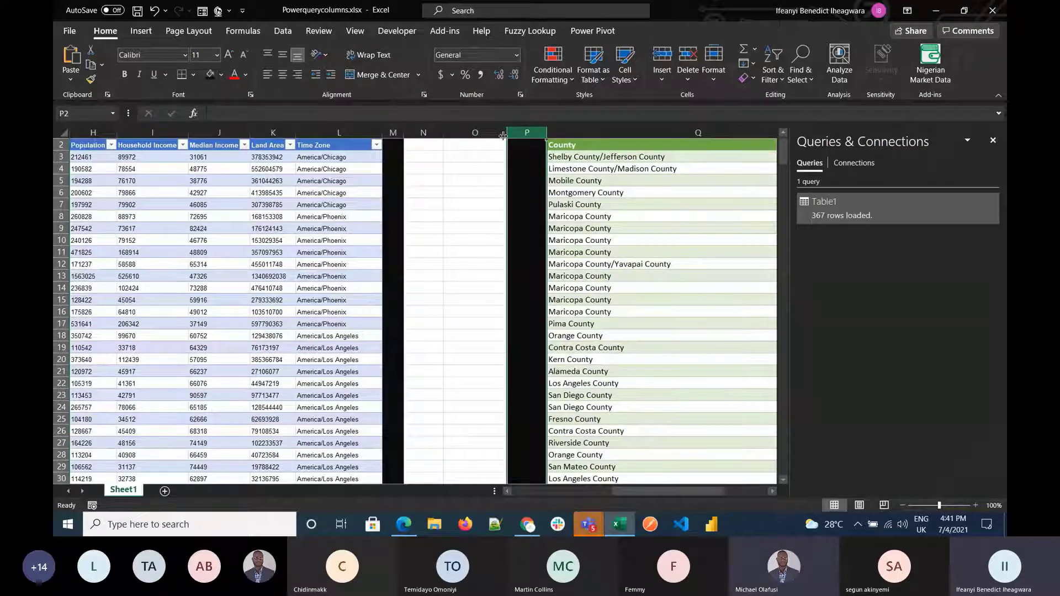
Step: Widen column O slightly, narrow the black column P, and close the Queries & Connections pane
left_click_drag(502, 134, 524, 134)
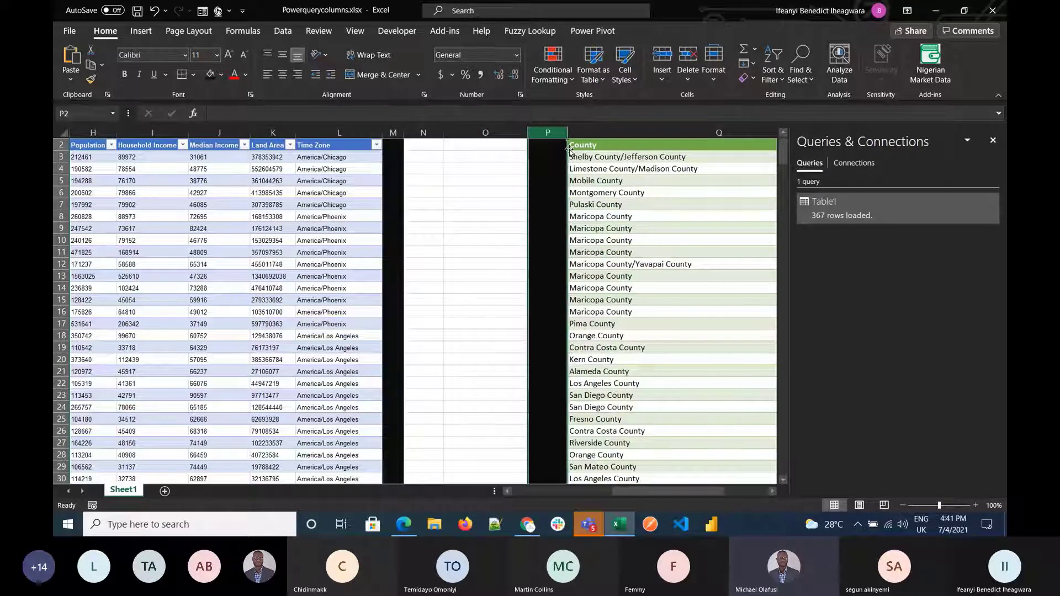
left_click_drag(571, 154, 545, 133)
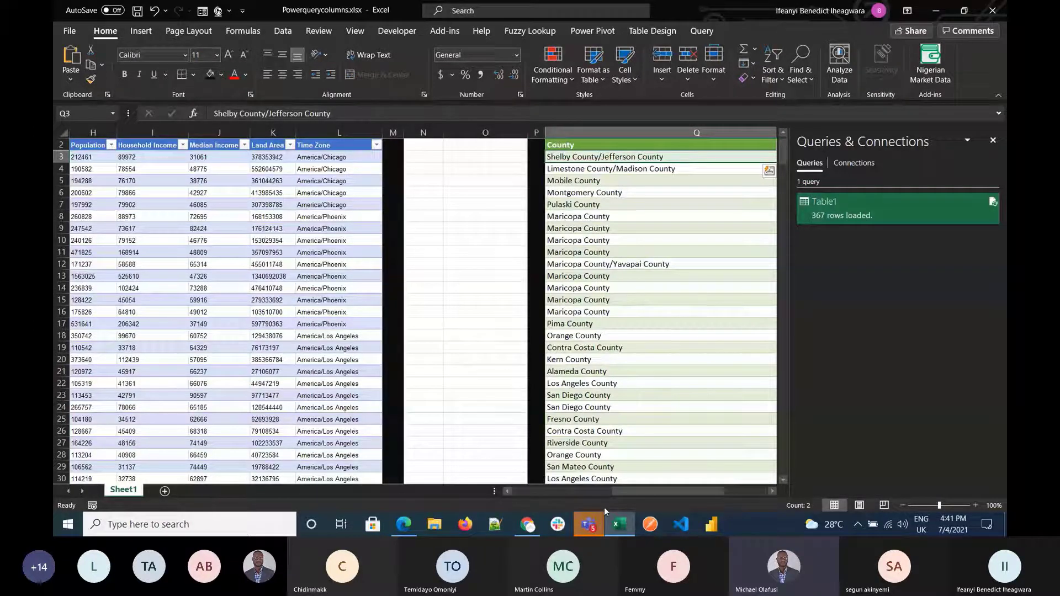
left_click(562, 490)
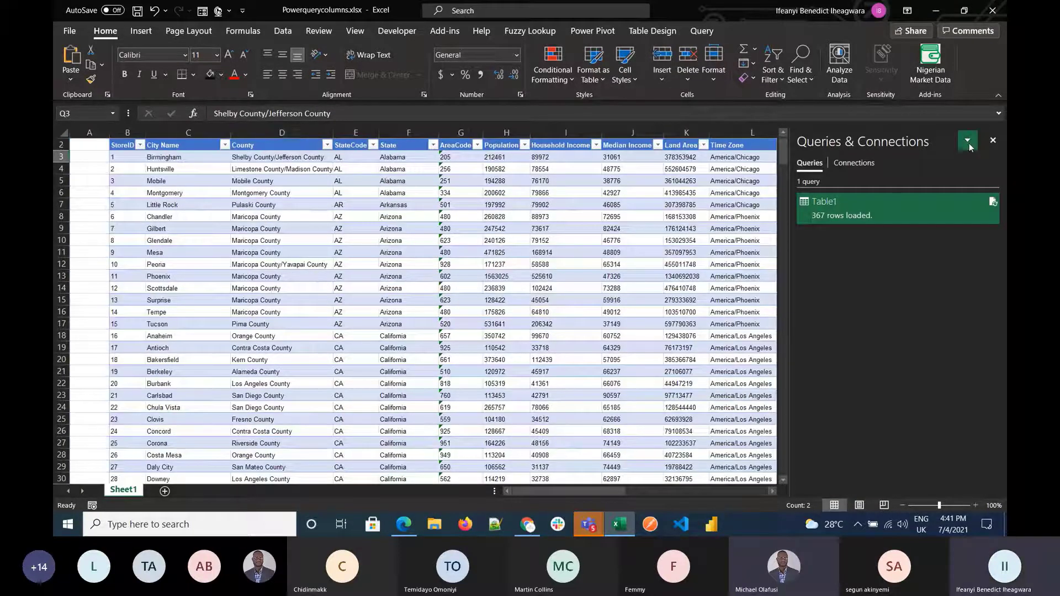
left_click(992, 141)
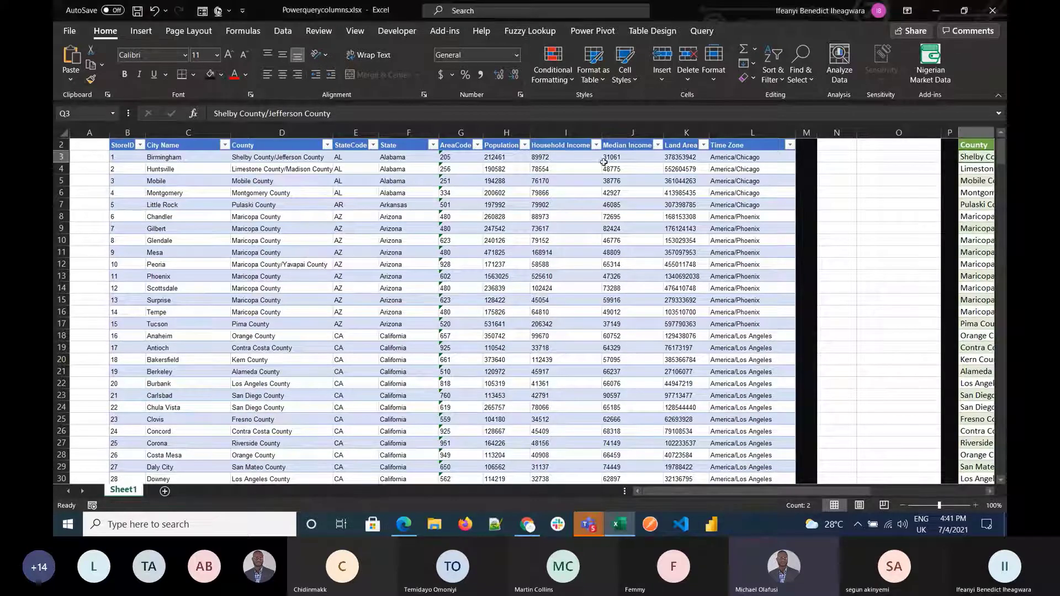
Step: Narrow the source table's City Name, County, State, AreaCode, Household Income, Median Income and Time Zone columns to bring the loaded table into view
left_click(632, 193)
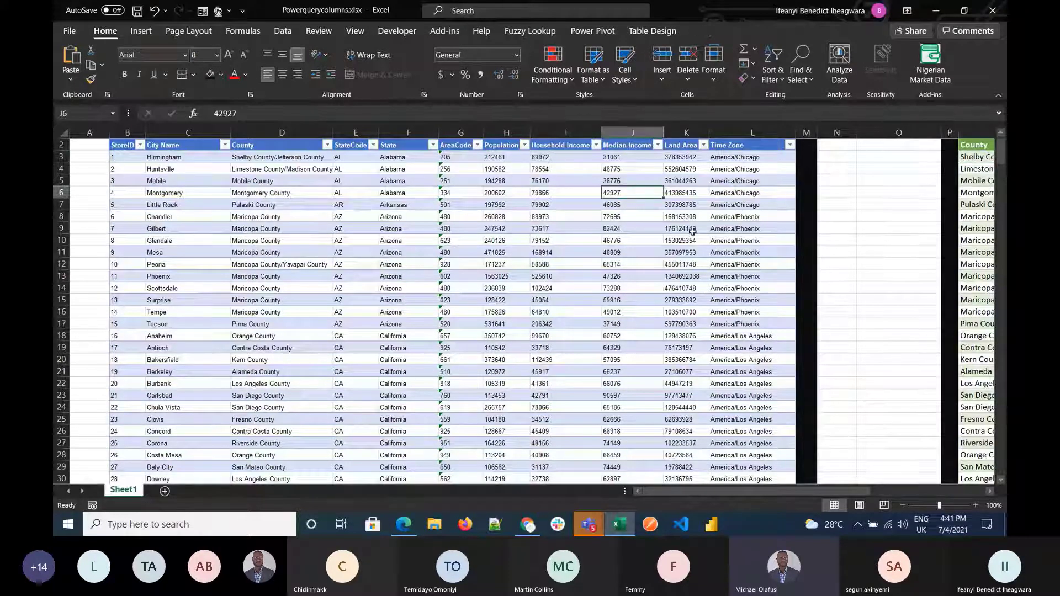
mouse_move(601, 133)
left_mouse_down()
mouse_move(574, 133)
mouse_move(605, 151)
left_mouse_up()
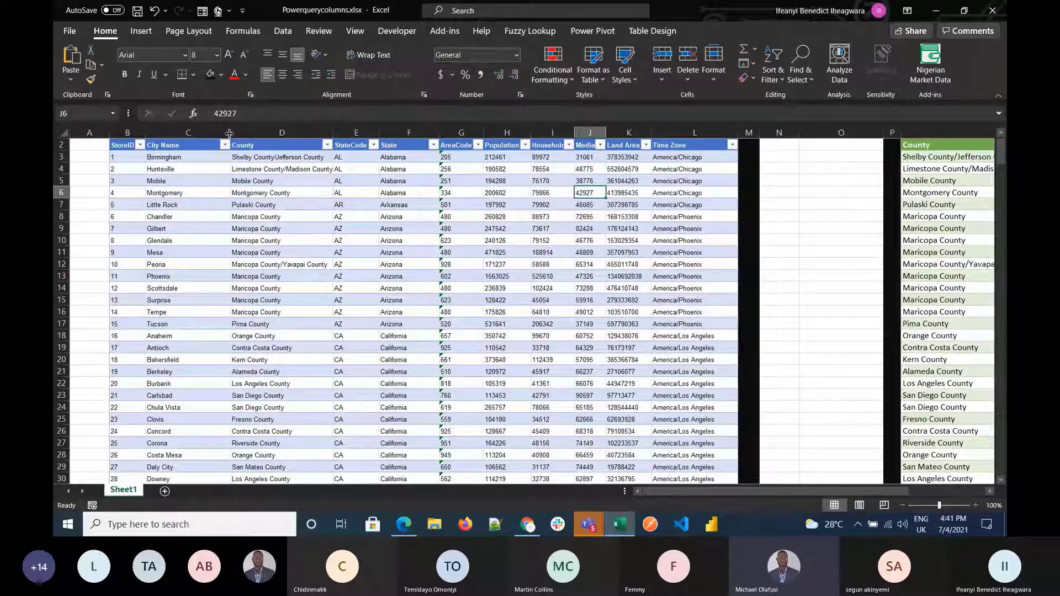
left_click_drag(229, 133, 181, 134)
left_click_drag(285, 133, 245, 135)
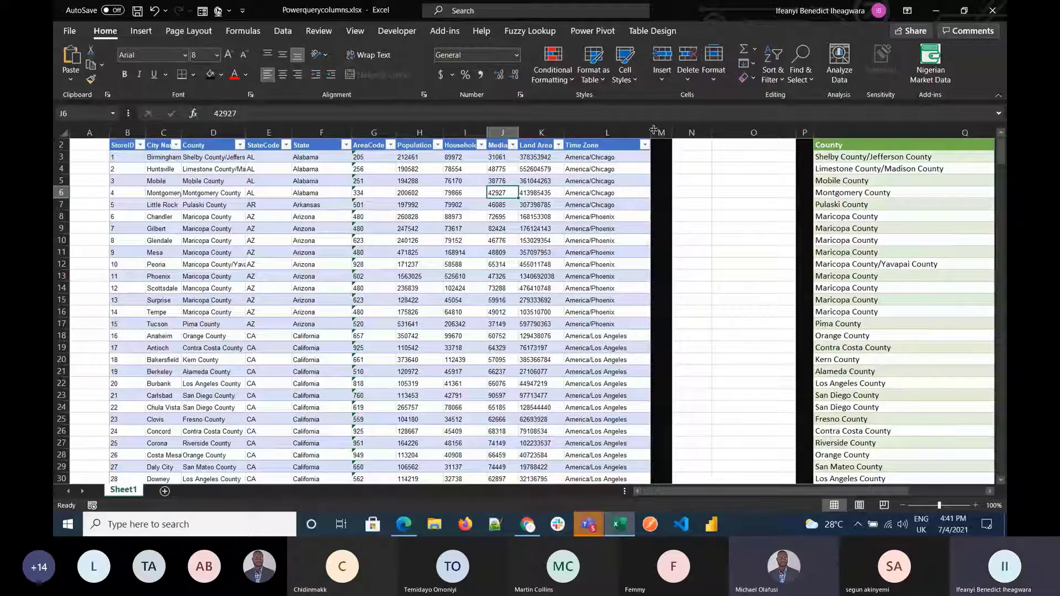
left_click_drag(653, 131, 620, 132)
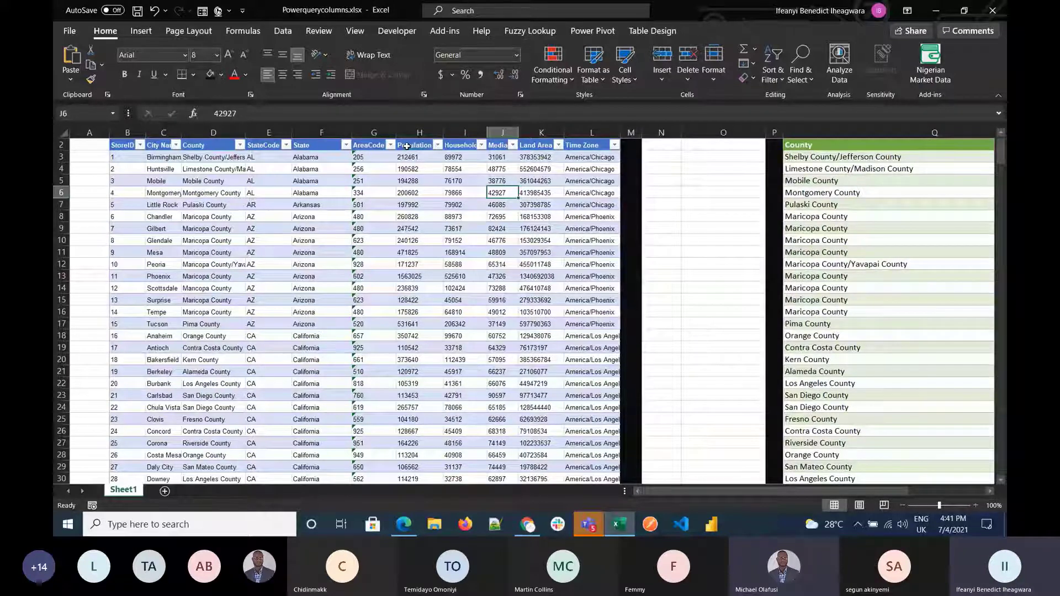
left_click_drag(396, 132, 372, 132)
left_click_drag(352, 132, 311, 132)
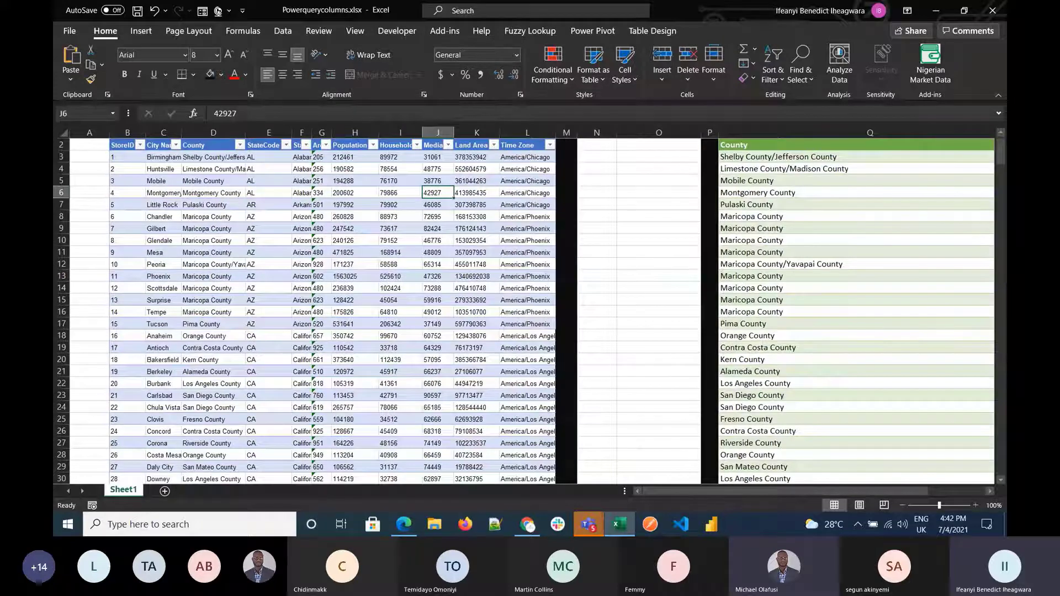
Step: Copy the source table's header row from StoreID to Time Zone and paste it transposed starting at cell N3
scroll(555, 324, "up", 1)
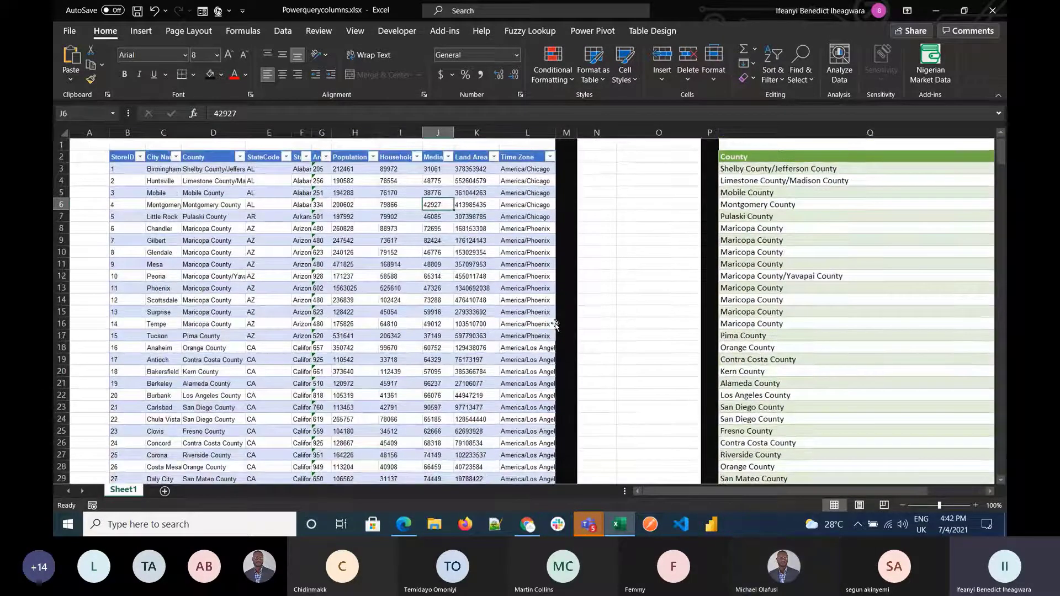
left_click(126, 160)
key("shift+Right")
key("shift+Right")
key("shift+Right")
key("shift+Right")
key("shift+Right")
key("shift+Right")
key("shift+Right")
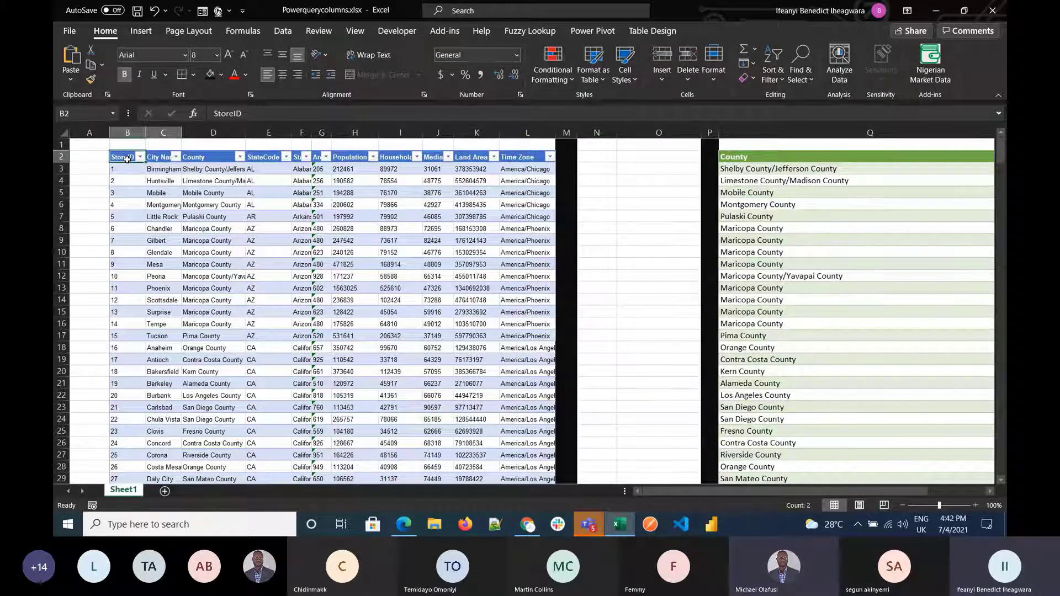
key("ctrl+shift+Right")
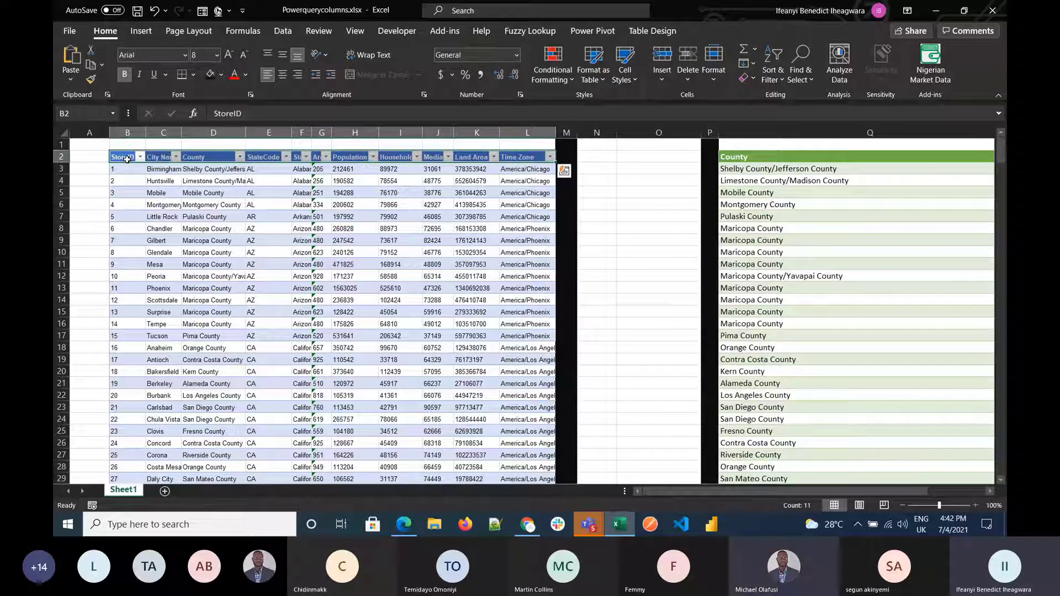
key("ctrl+c")
left_click(589, 169)
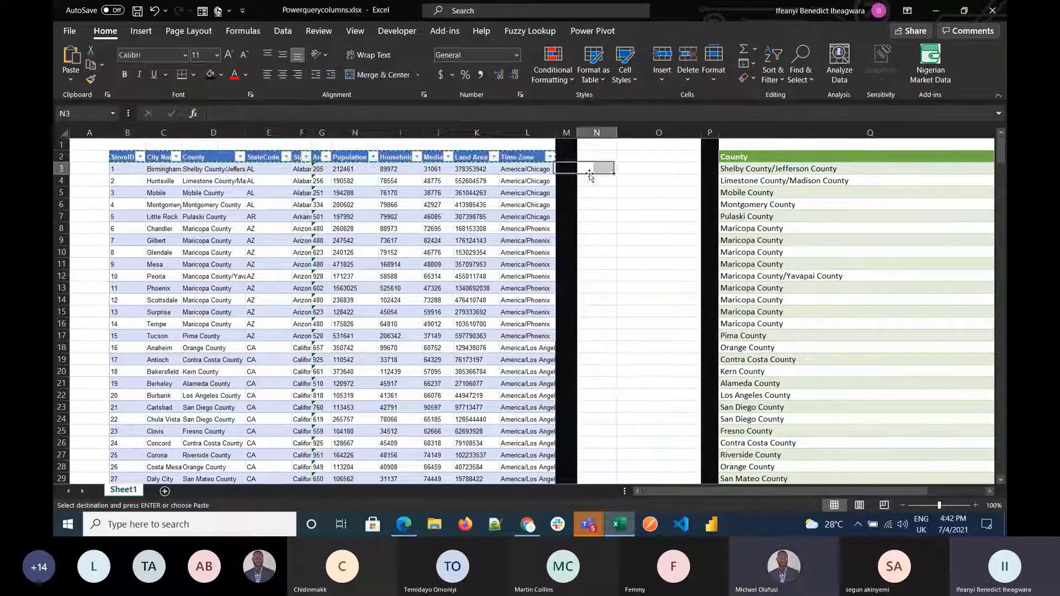
left_click(71, 81)
left_click(108, 130)
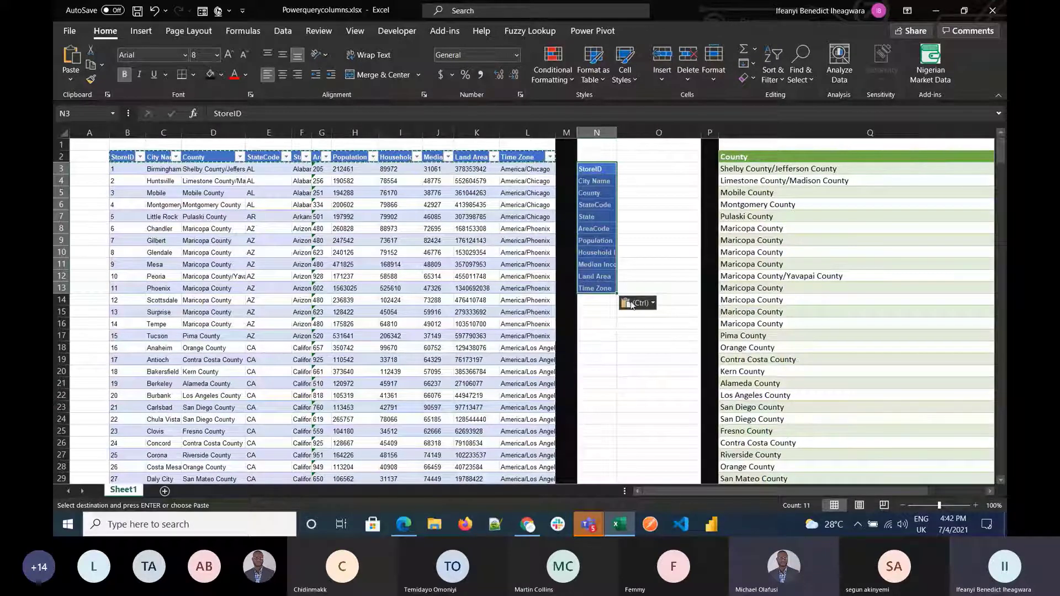
Step: Enter the headings "Column name" in cell N2 and "Select" in cell O2
left_click(587, 156)
type("Column")
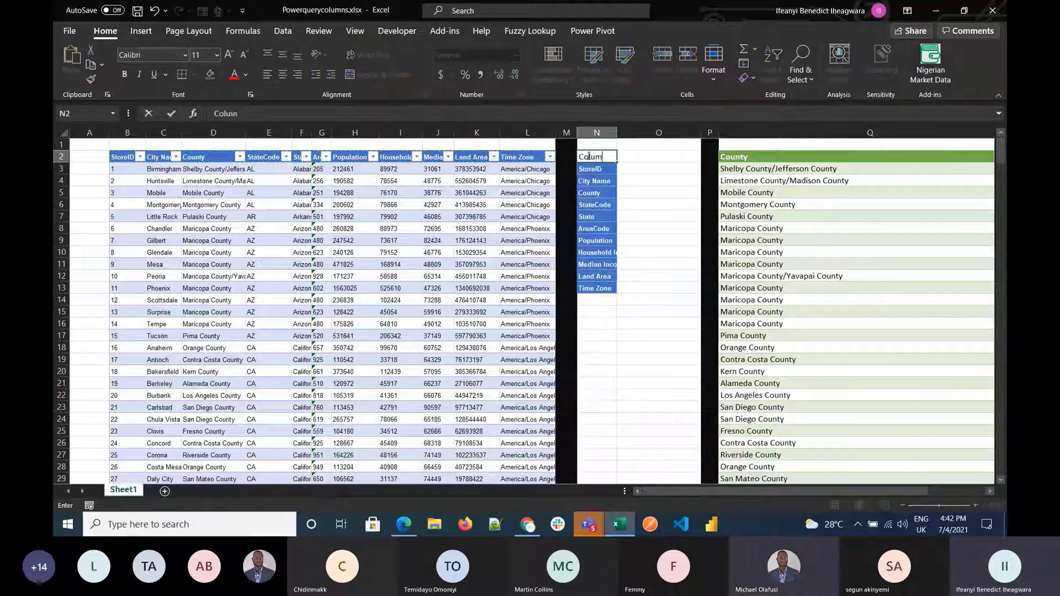
type(" nma")
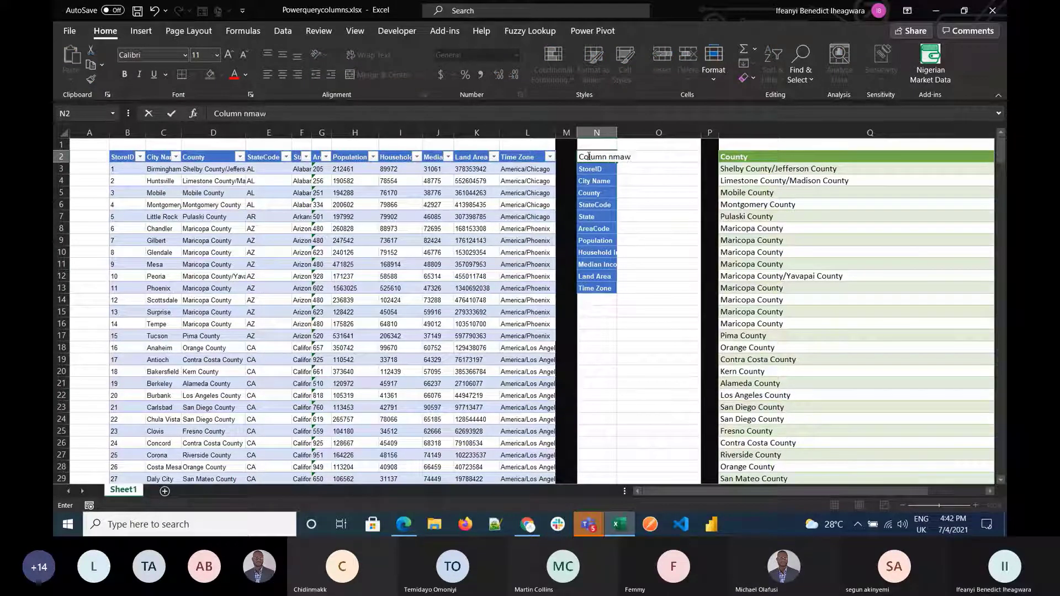
type("w")
key("BackSpace")
key("BackSpace")
key("BackSpace")
type("name")
key("Tab")
type("Se")
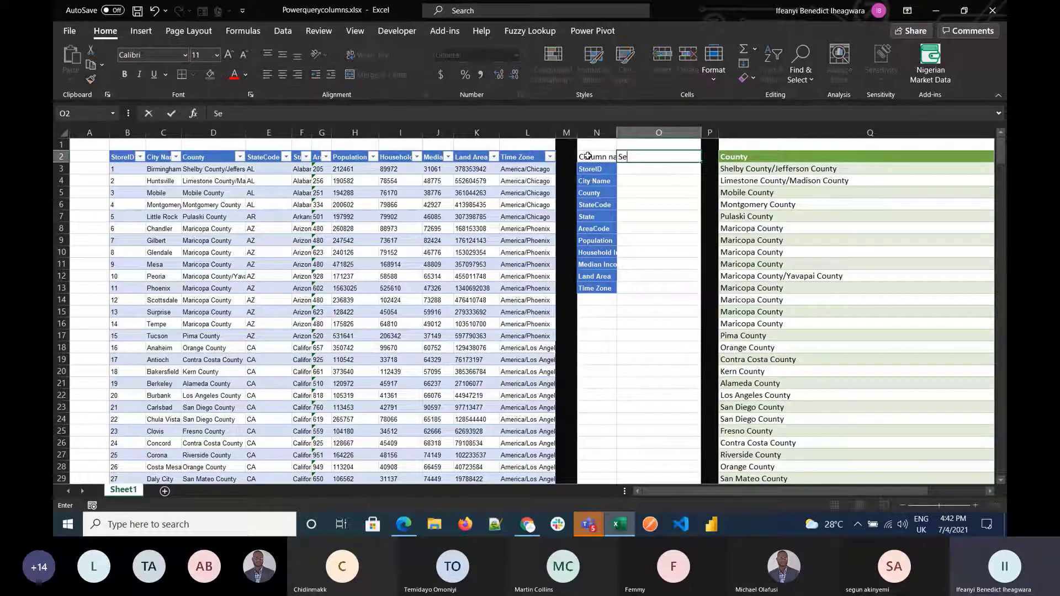
type("lect")
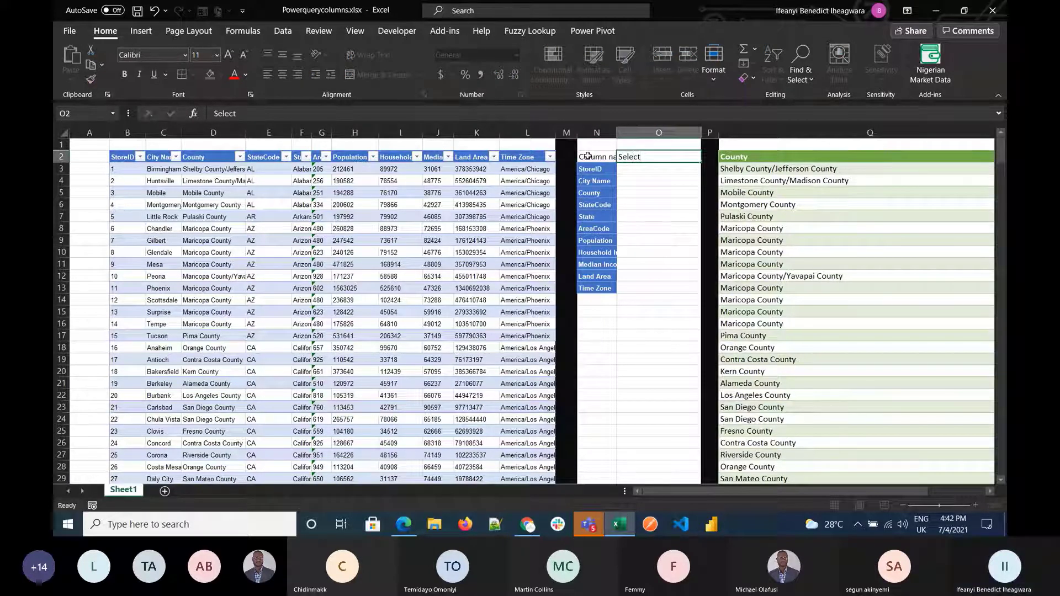
key("Return")
Step: Widen column N to fit the full list of column names
left_click_drag(617, 133, 624, 133)
left_click(601, 133)
double_click(627, 133)
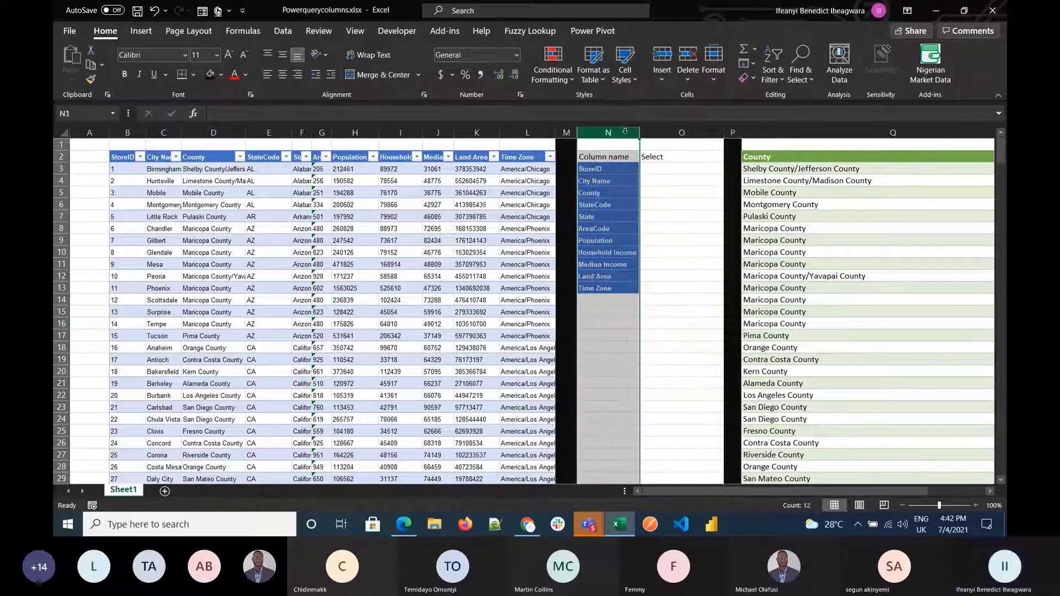
Step: Narrow column O so that it just fits the Select heading with a little room
left_click_drag(722, 133, 688, 134)
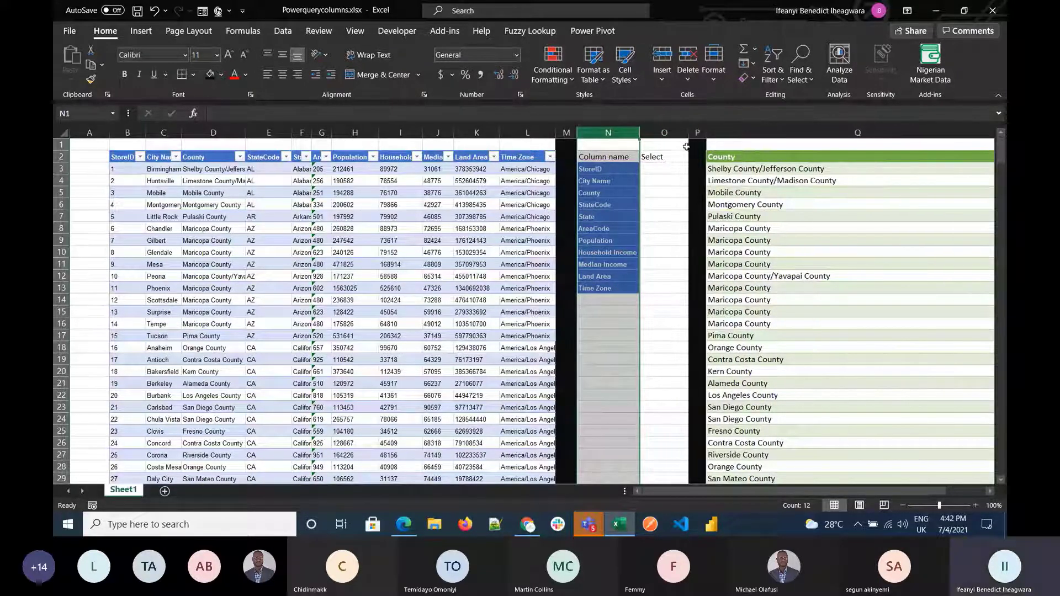
Step: Enter a trial x in cell N16, then clear the cell's contents and formats
left_click(607, 320)
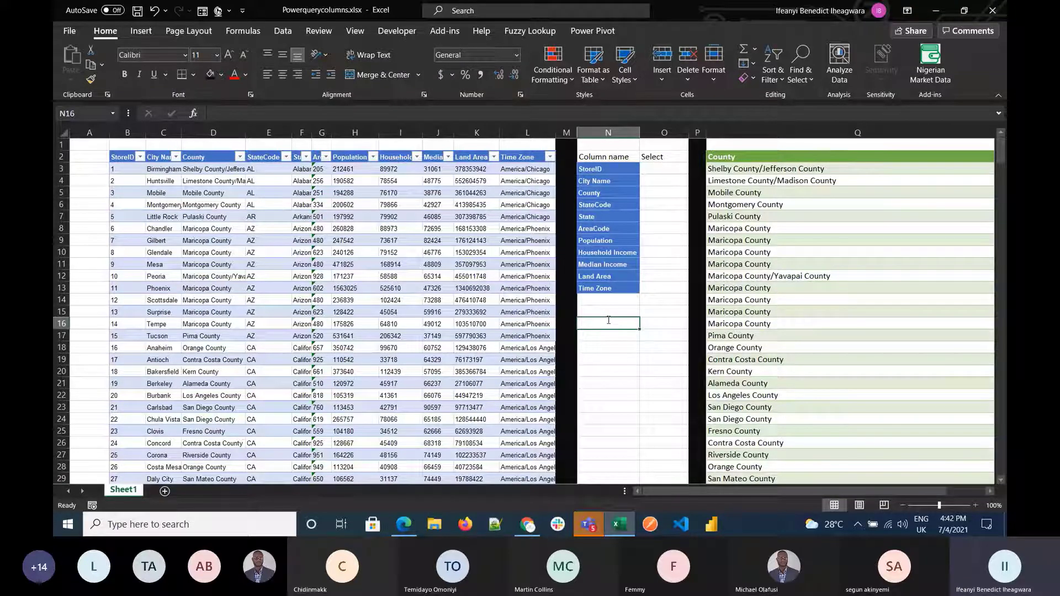
type("x")
key("Return")
left_click(607, 320)
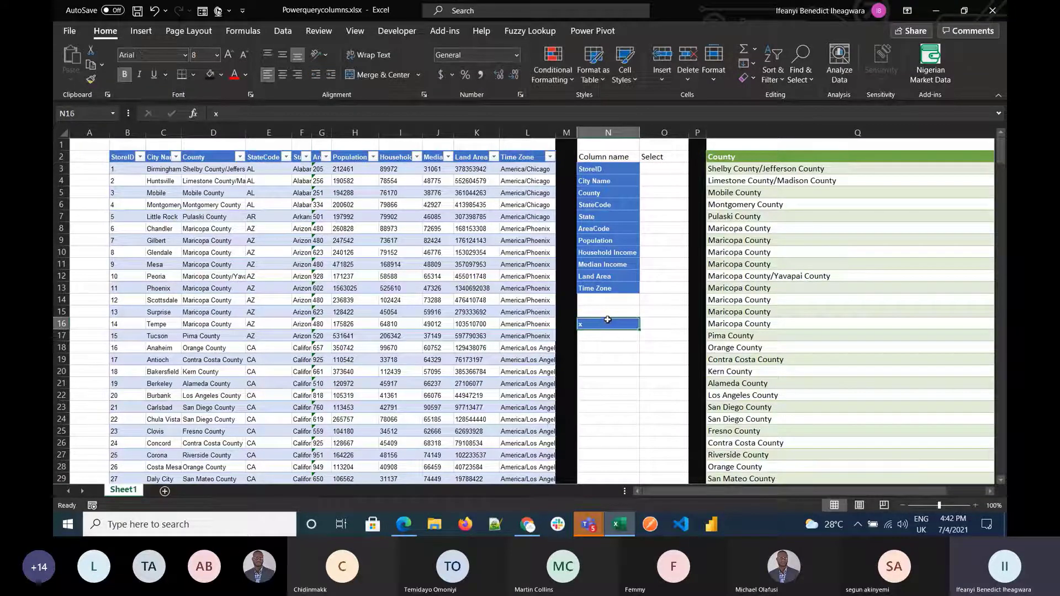
key("Delete")
left_click(748, 78)
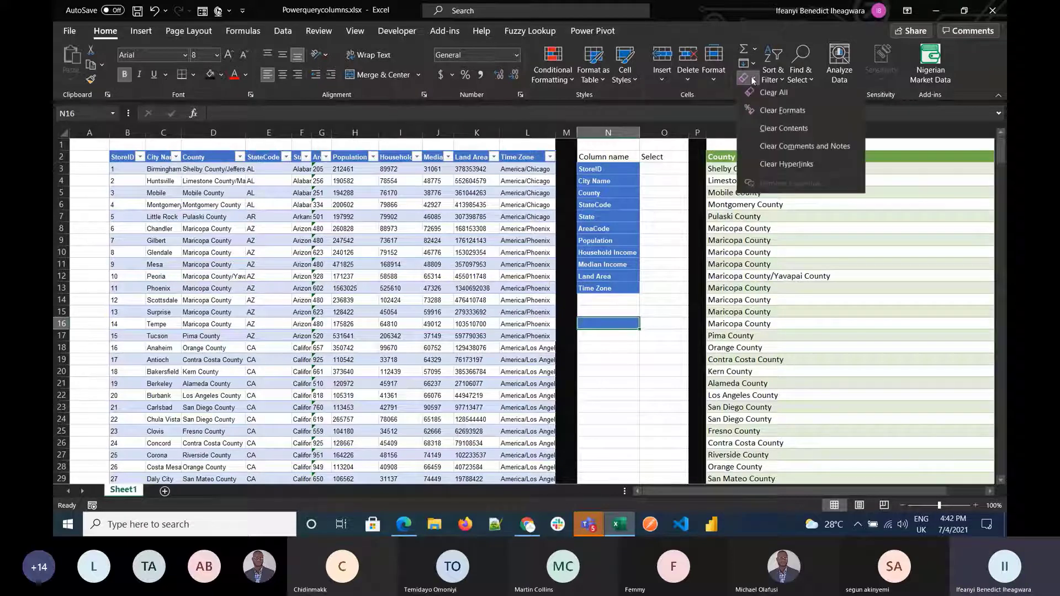
left_click(779, 100)
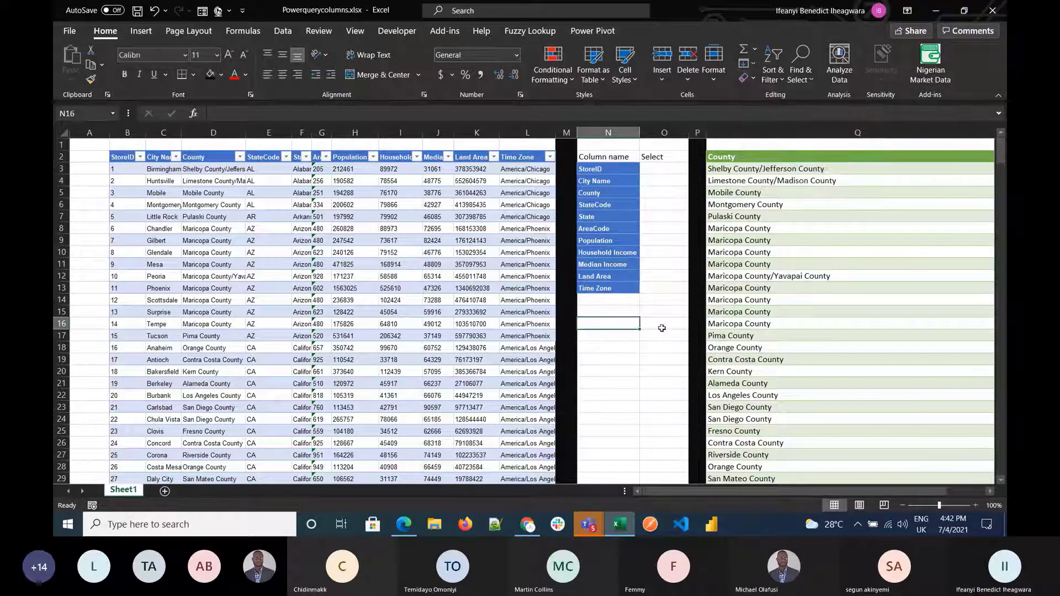
Step: Enter an unformatted sample x in cell N17 below the column-name list
left_click(659, 180)
left_click(652, 336)
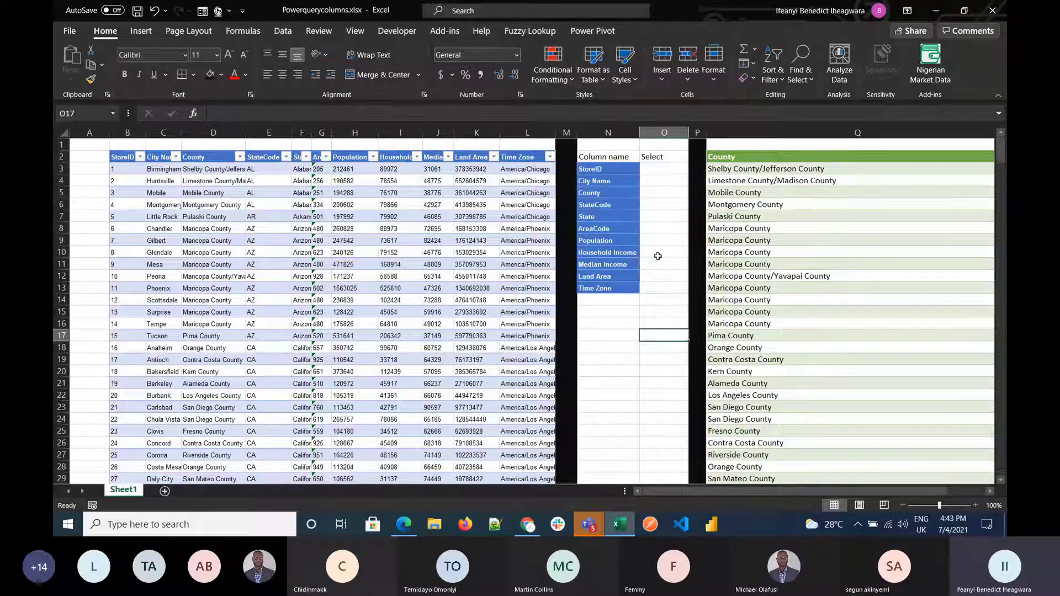
left_click(626, 341)
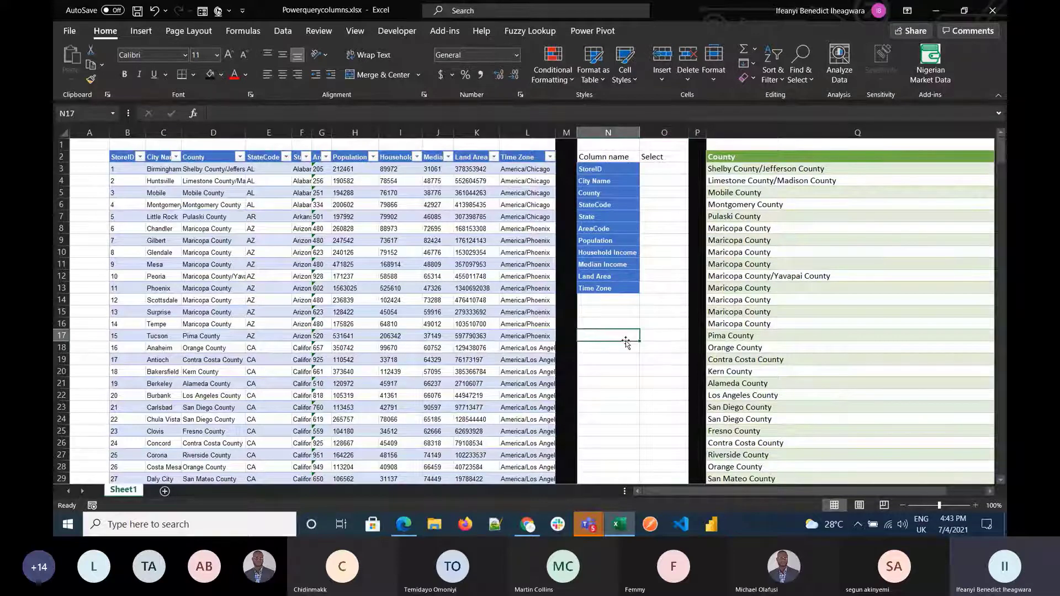
double_click(626, 341)
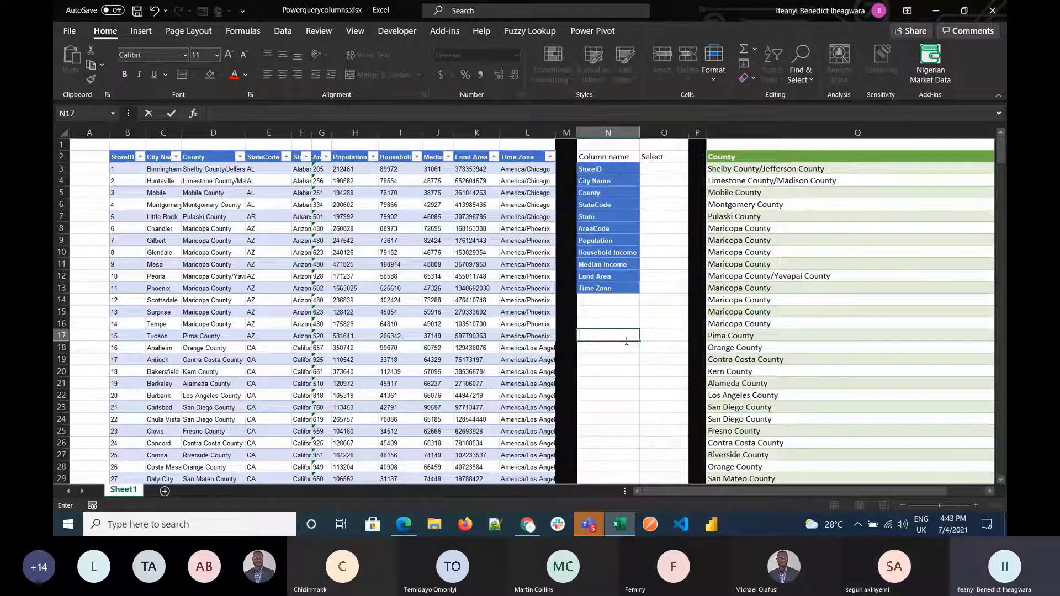
type("x")
Step: Change the heading in cell O2 to "X to Select"
left_click(657, 156)
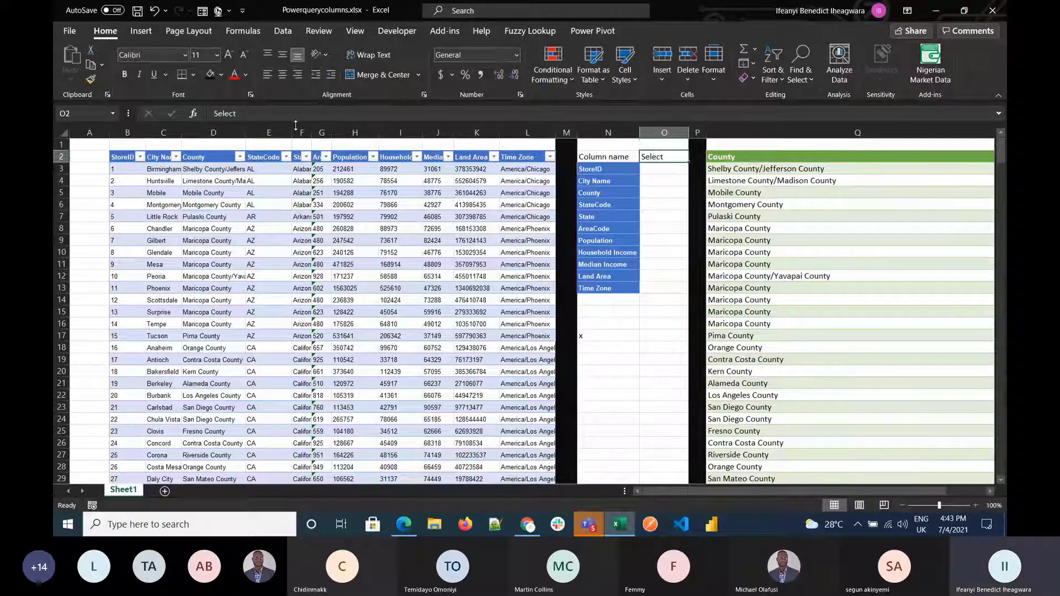
left_click(217, 115)
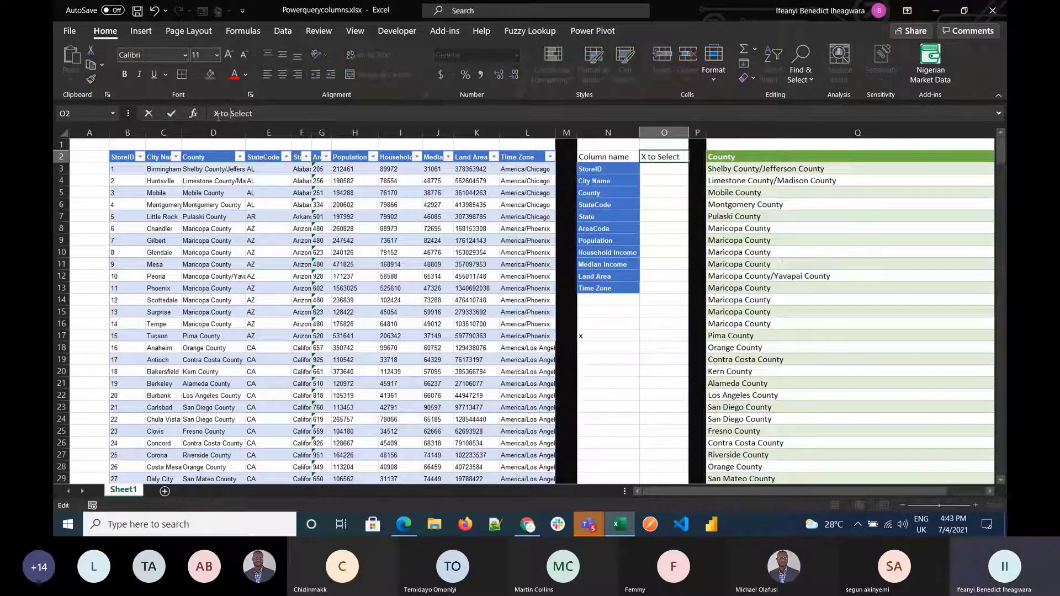
type("X to")
Step: Delete the sample x from N17 and enter the mark variants x, X, space-X and space-x in cells N16 to N19
left_click(596, 335)
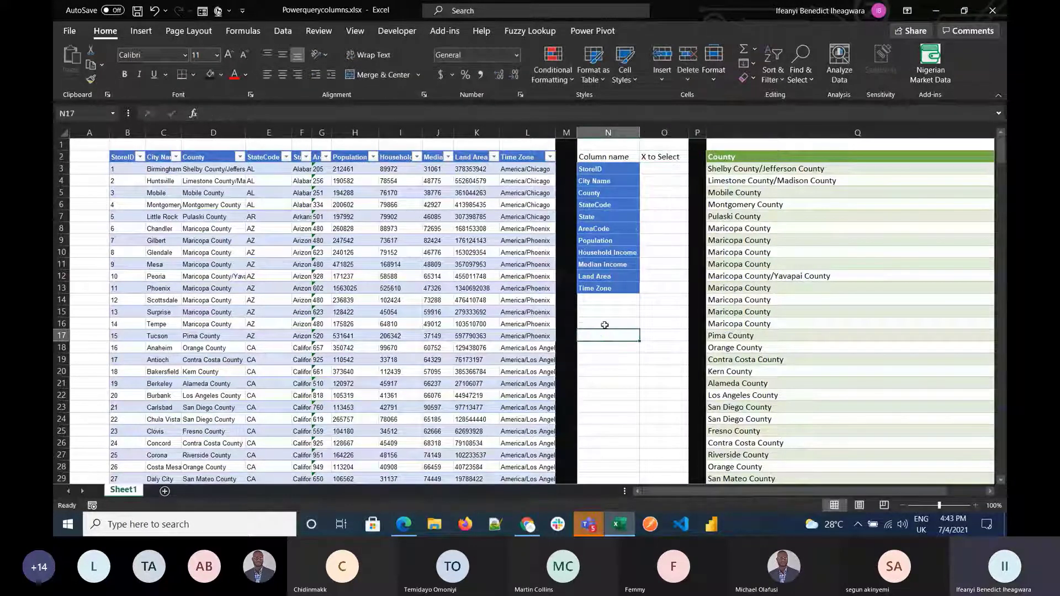
key("Delete")
left_click(608, 325)
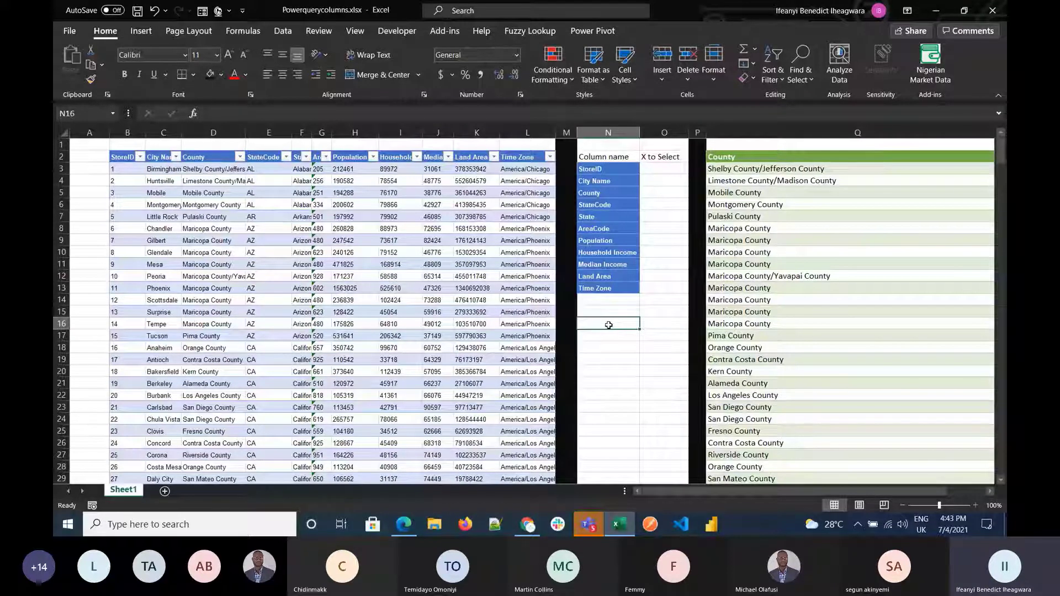
type("x")
key("Return")
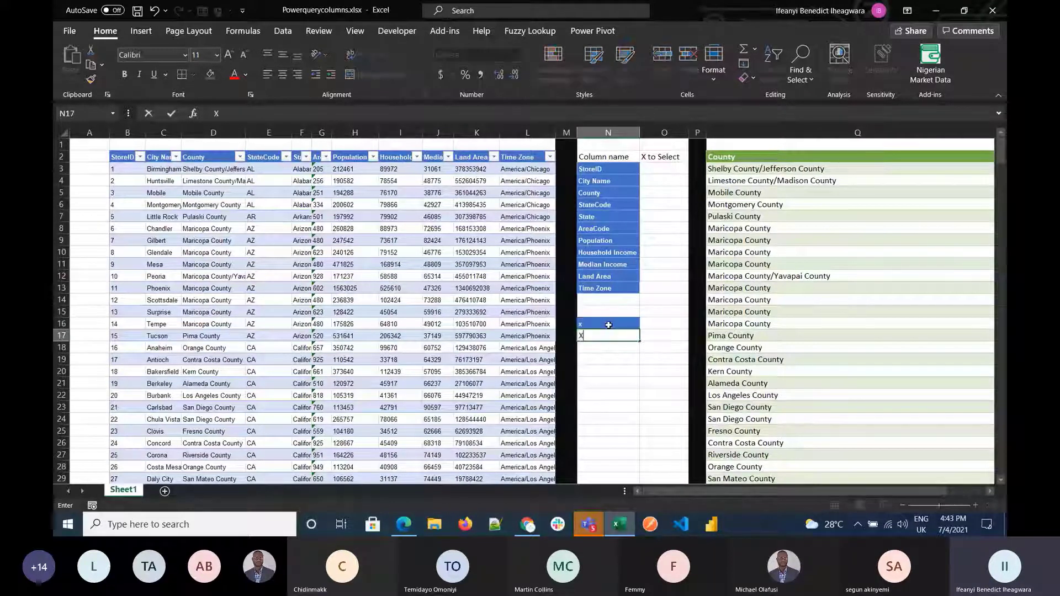
type("X")
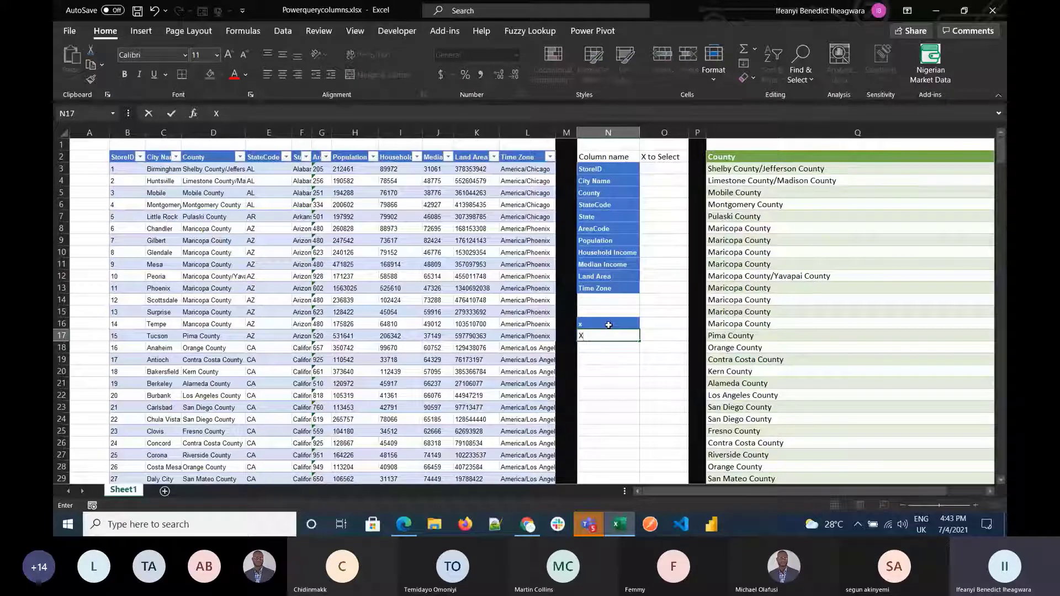
key("Return")
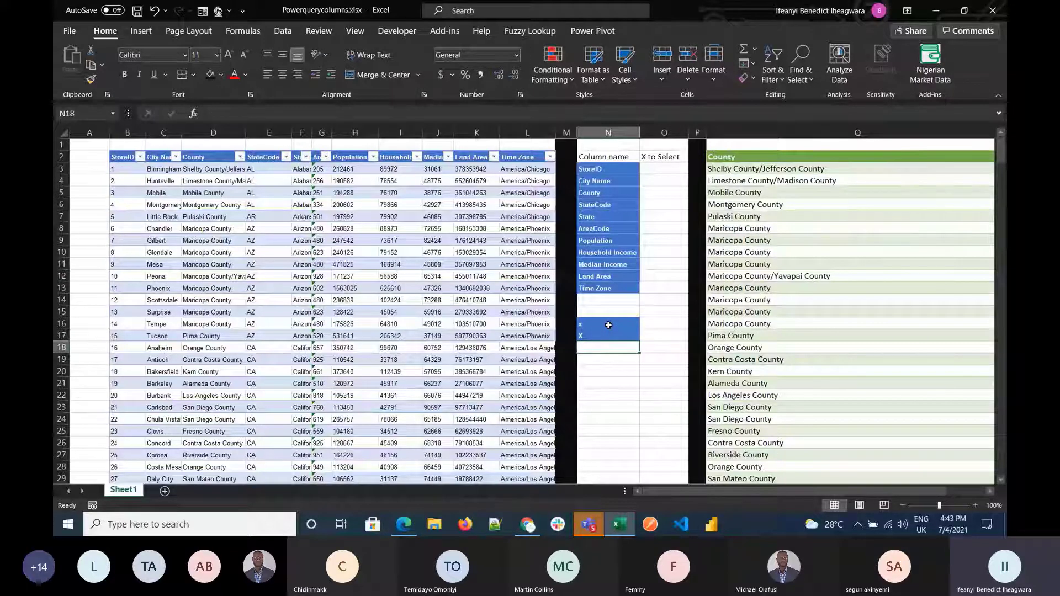
type("X")
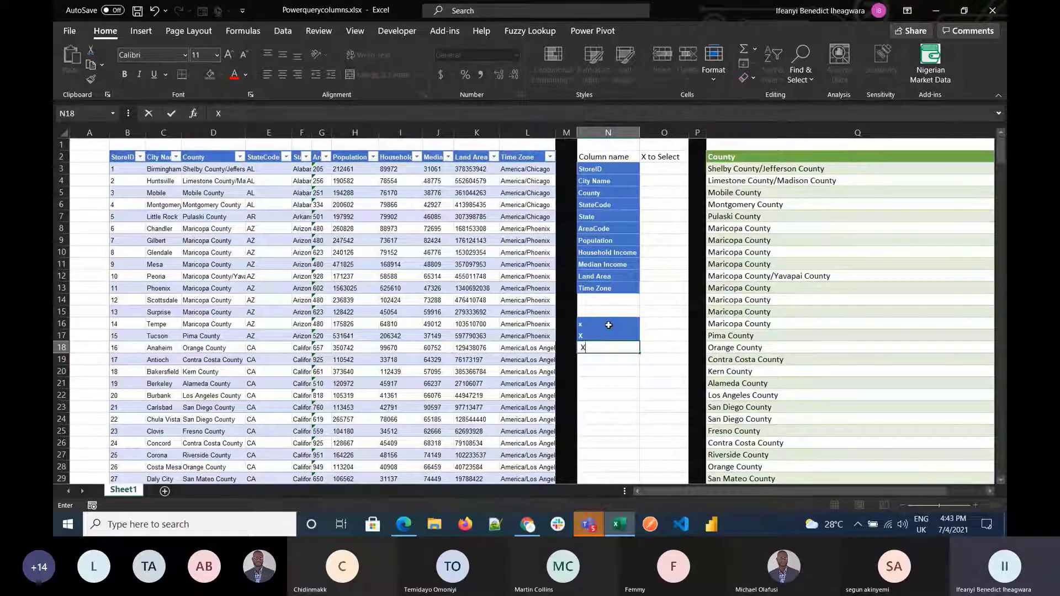
key("Return")
type("x")
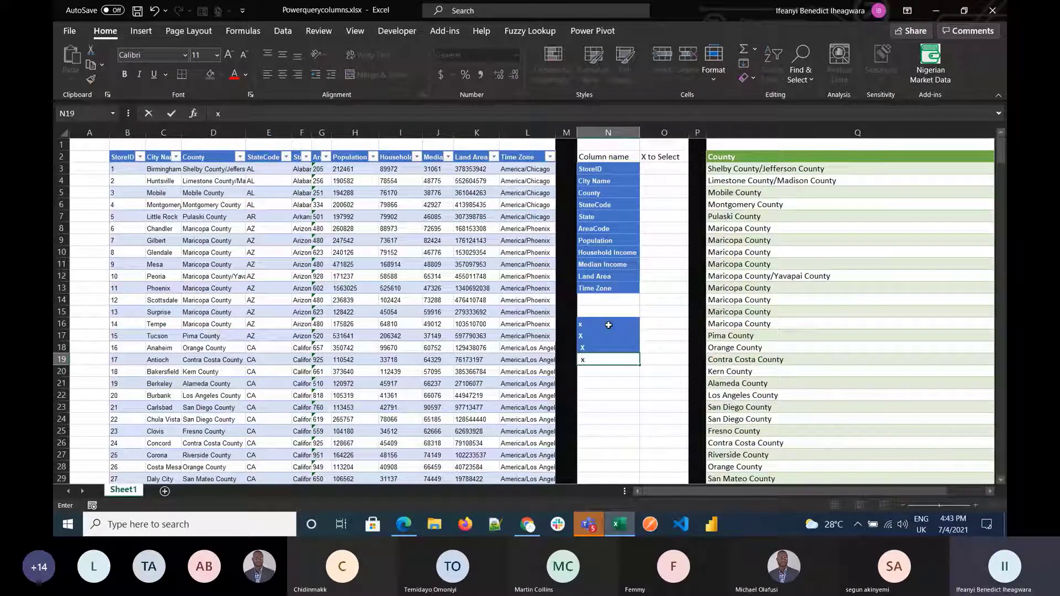
Step: Clear all contents and formatting from the sample marks in cells N16 to N20
left_click(608, 325)
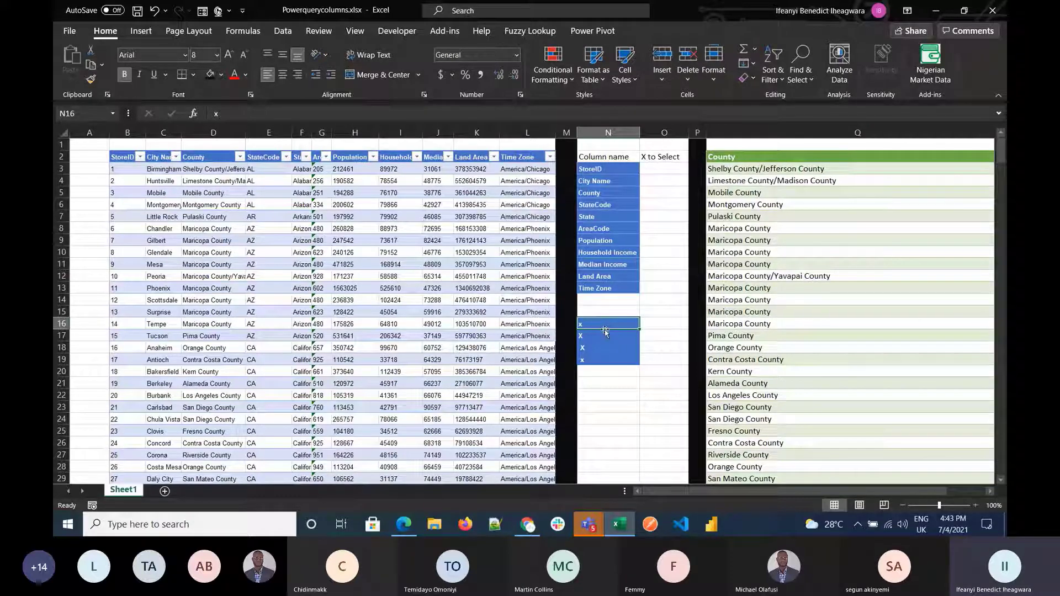
left_click_drag(601, 327, 607, 371)
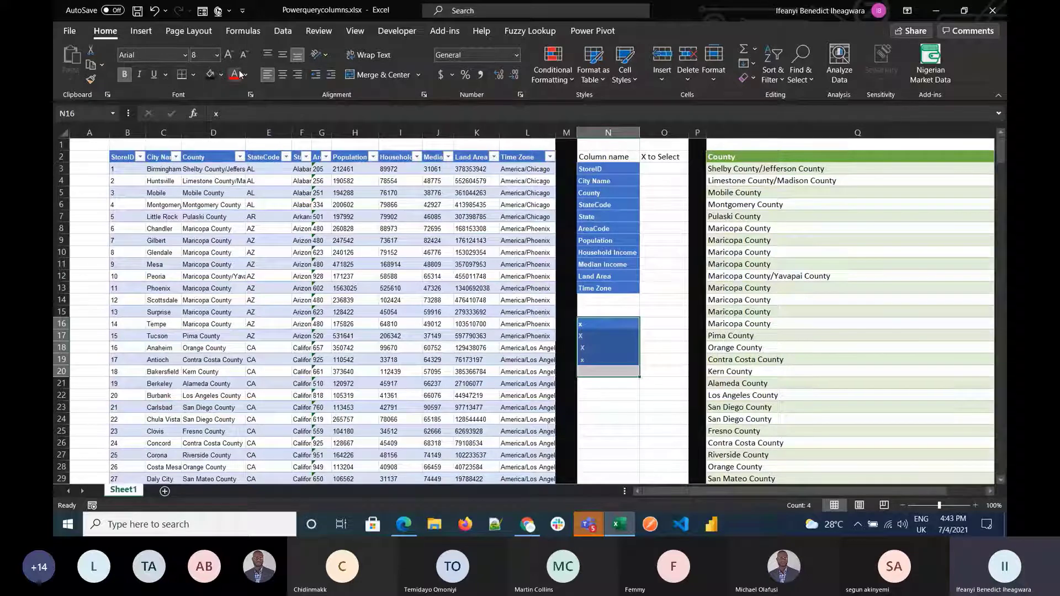
left_click(745, 78)
left_click(768, 133)
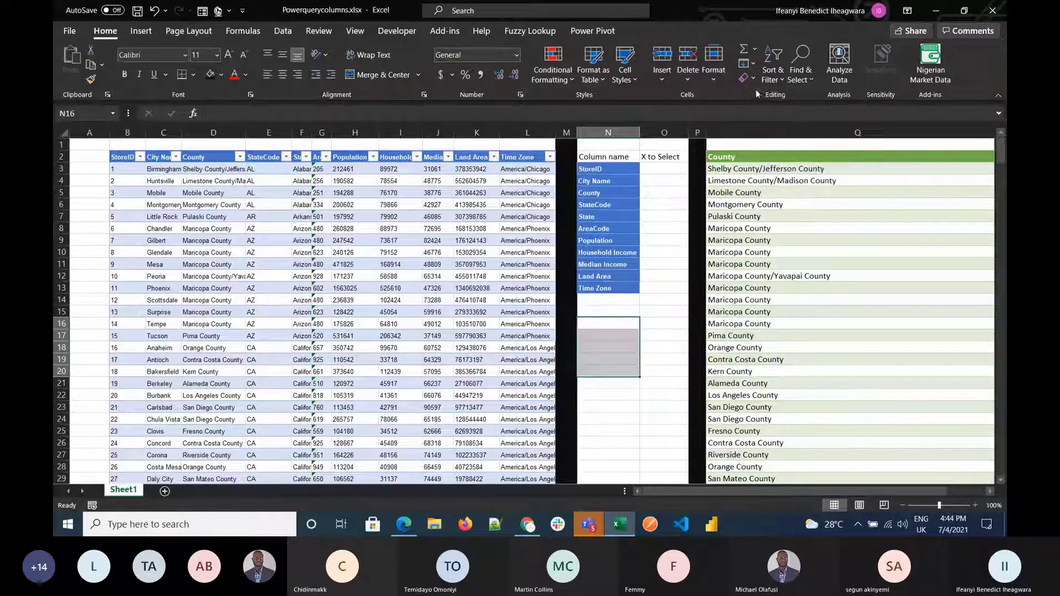
Step: In the X to Select column, mark City Name with a lowercase x and County with an uppercase X preceded by a space
left_click(665, 181)
type("x")
key("Return")
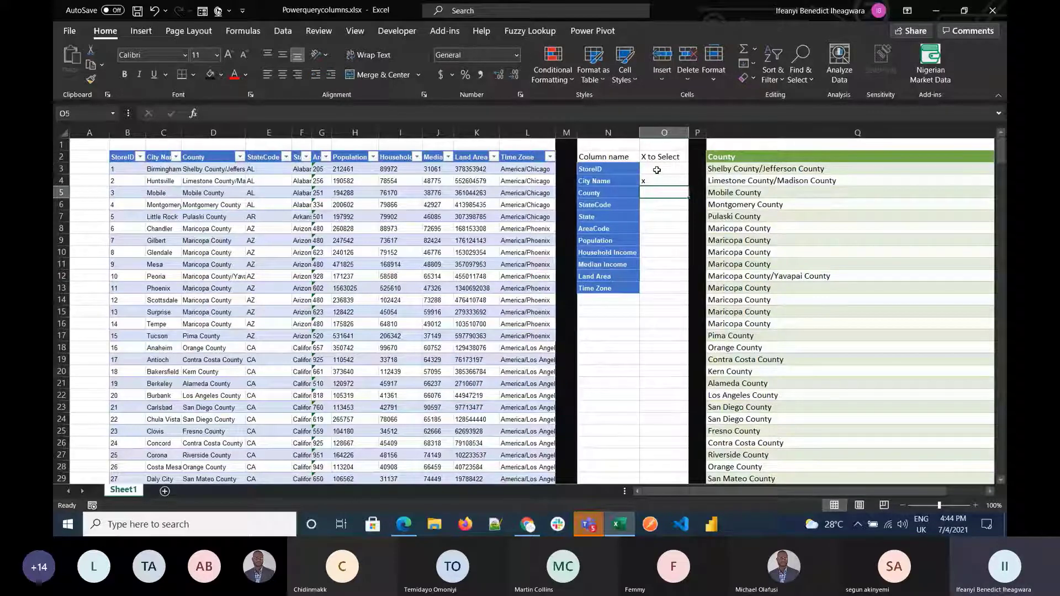
key("BackSpace")
type("X")
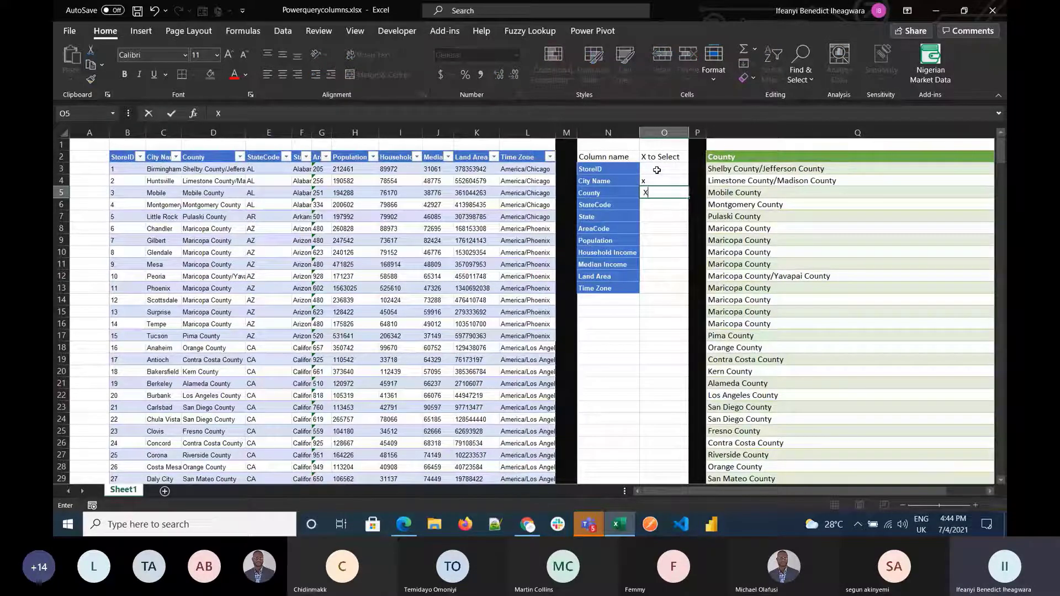
key("ctrl+Return")
key("Down")
key("Down")
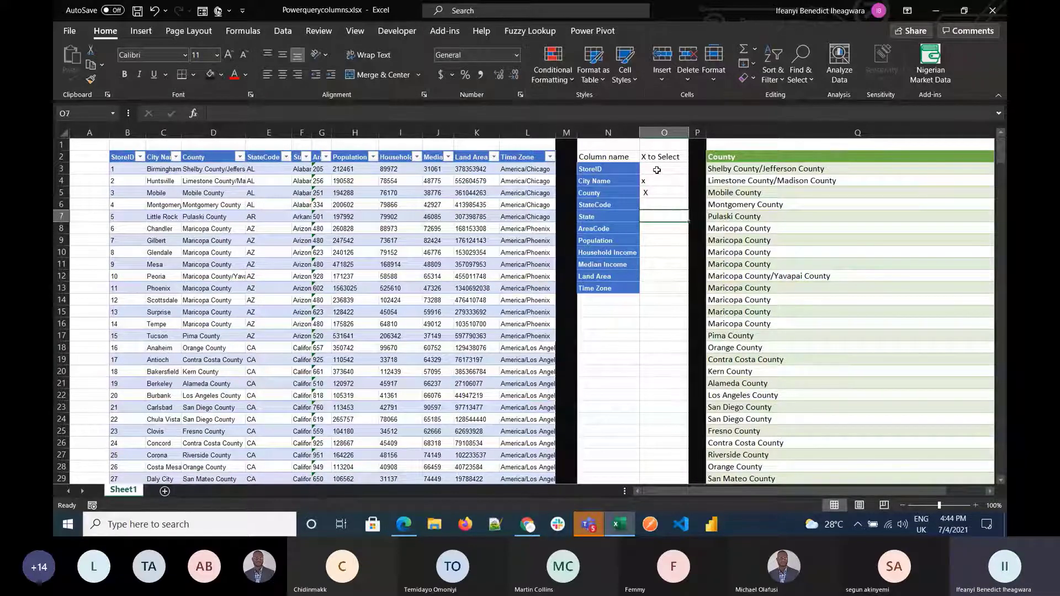
Step: Mark State with an uppercase X and AreaCode with a lowercase x preceded by a space
type("X")
key("Return")
type("x")
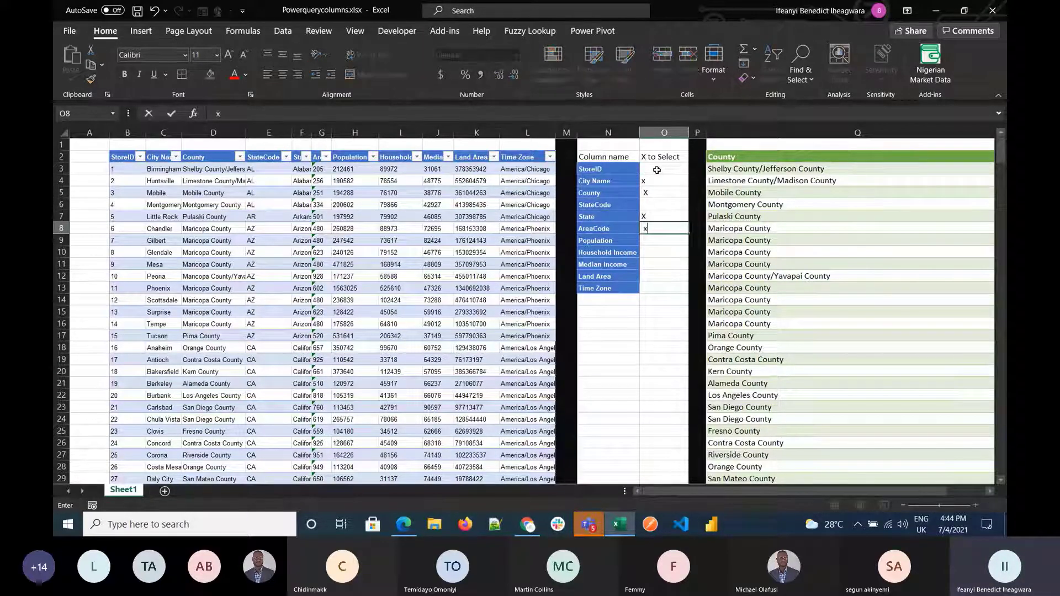
key("Return")
key("Return")
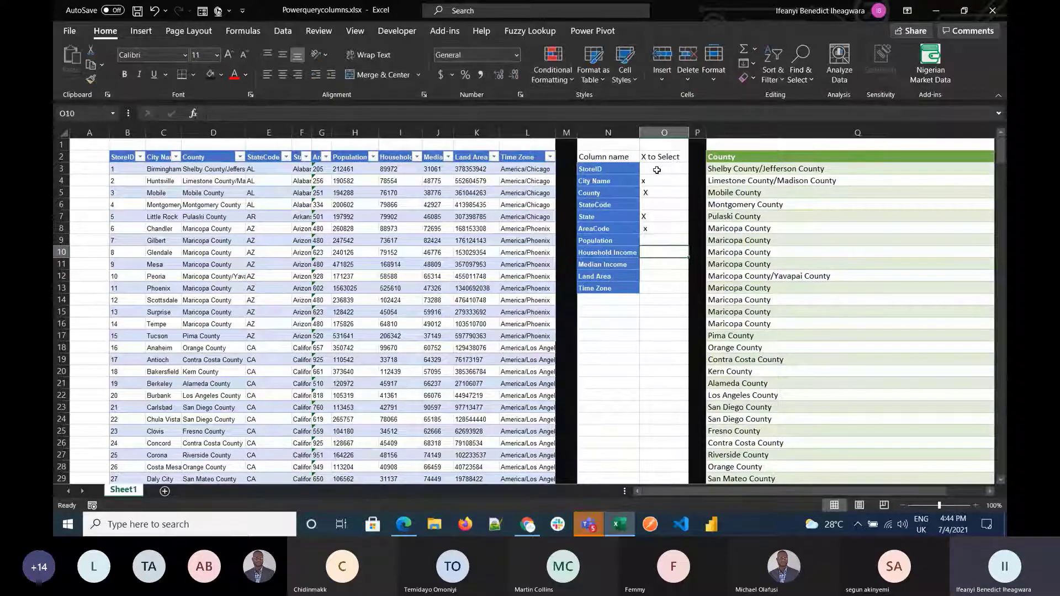
Step: Convert the column-name selection list in N2:O13 into a table with headers
key("ctrl+t")
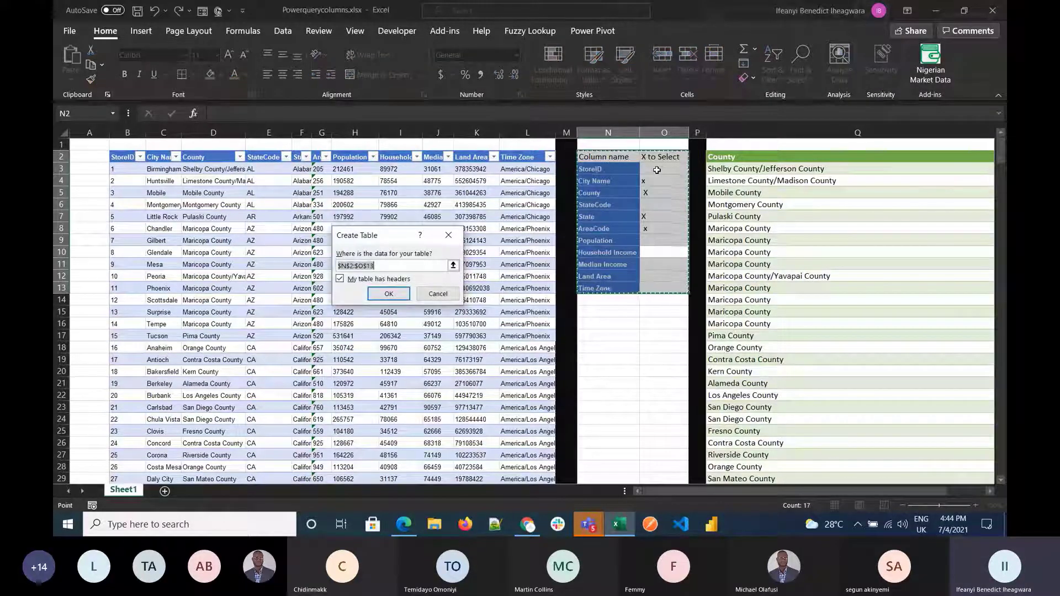
key("Return")
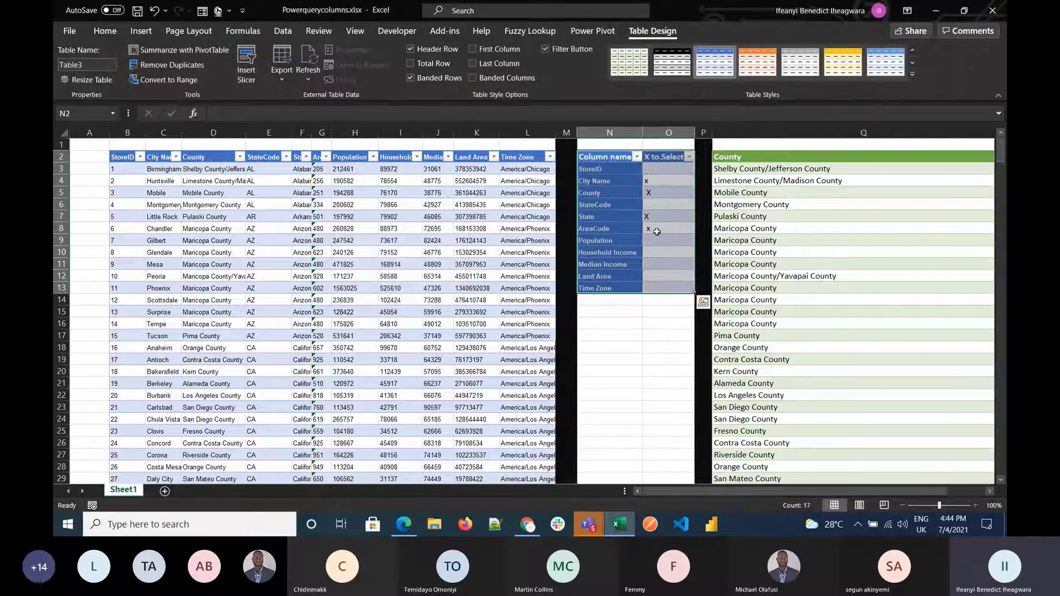
left_click(657, 231)
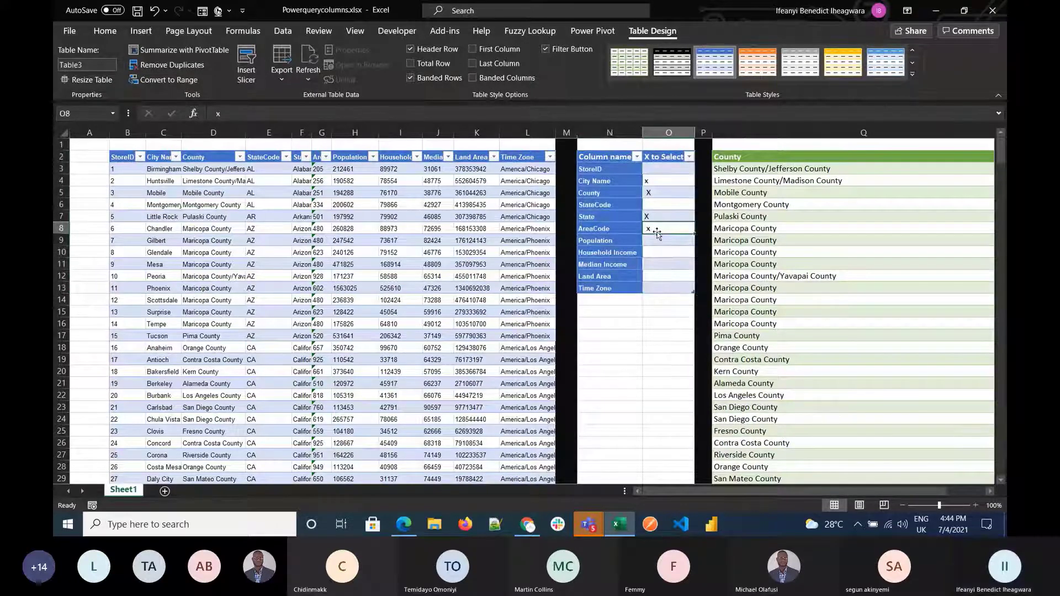
left_click(622, 288)
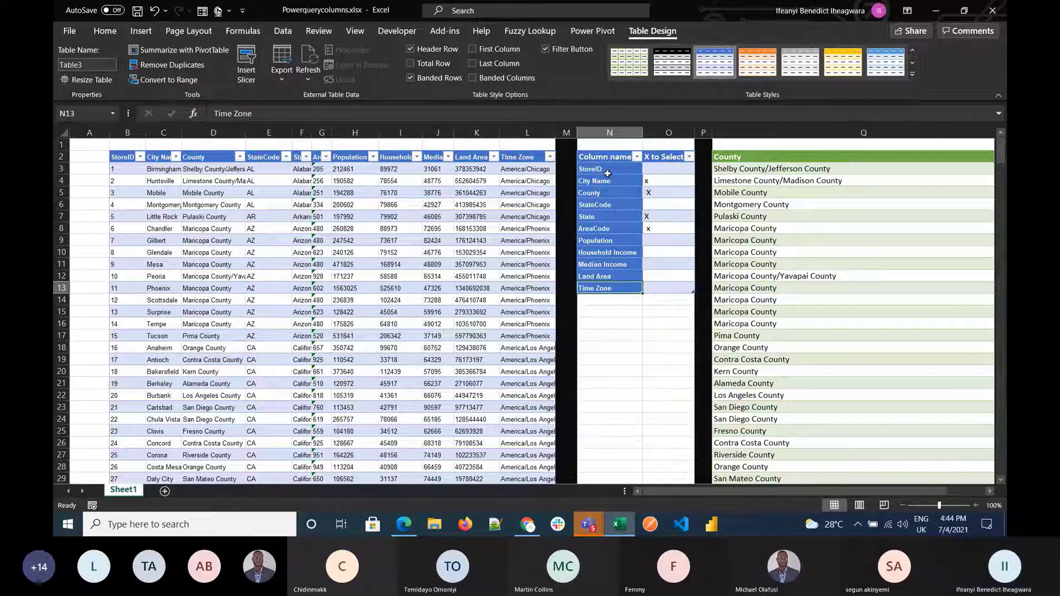
left_click(624, 207)
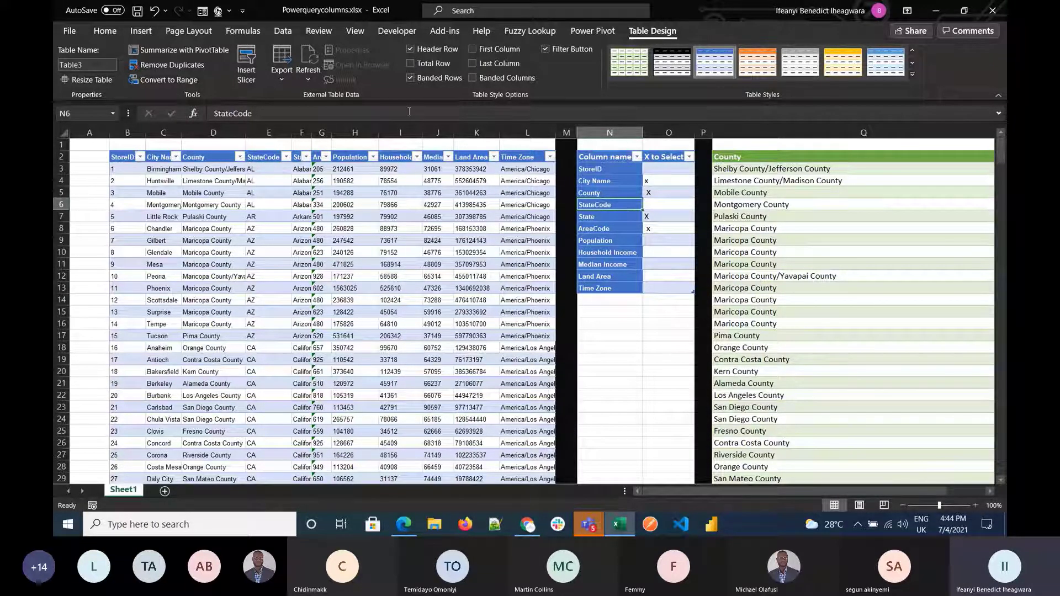
Step: Bring the selection table into Power Query as a new query and rename it "Selected"
left_click(282, 32)
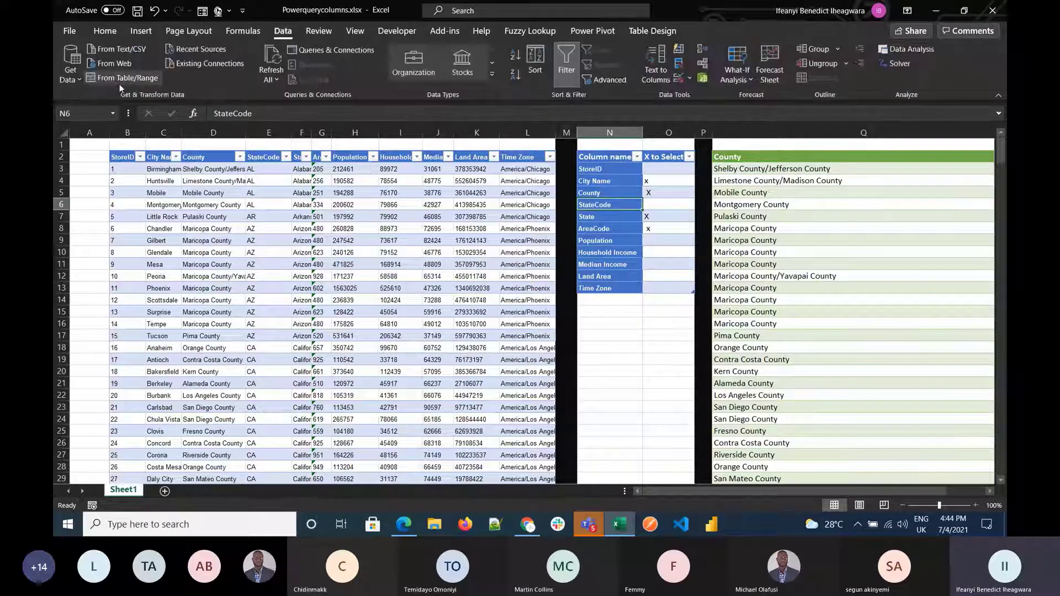
left_click(122, 79)
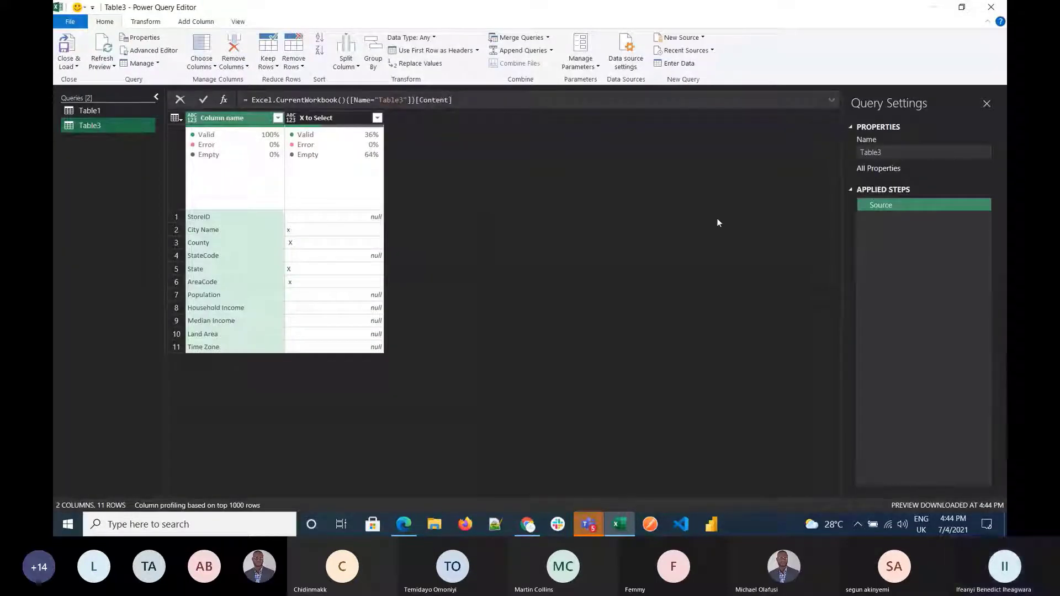
left_click_drag(895, 154, 858, 153)
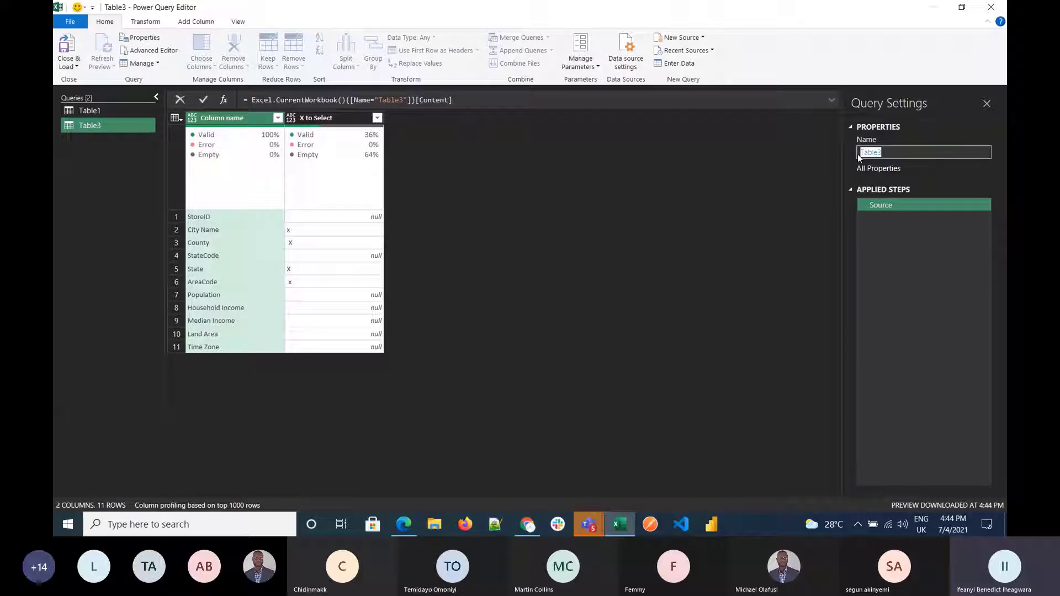
type("Selected")
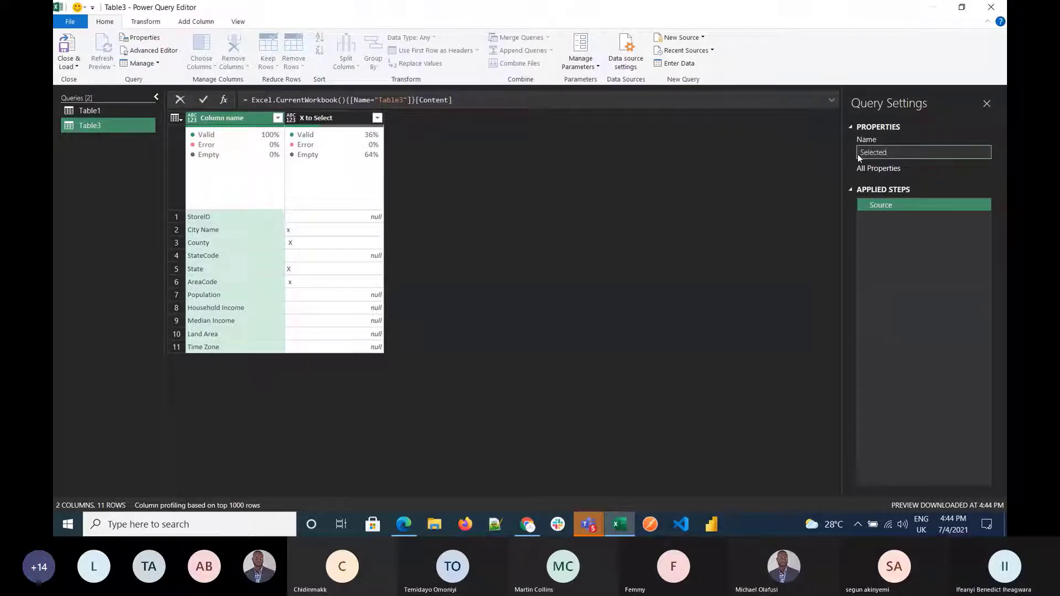
key("Return")
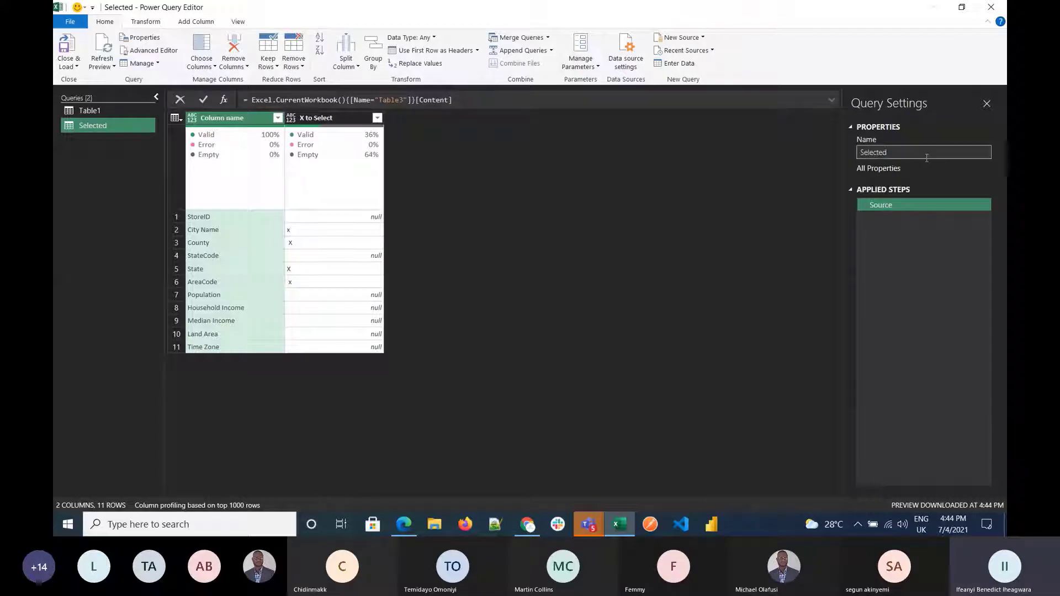
left_click(322, 255)
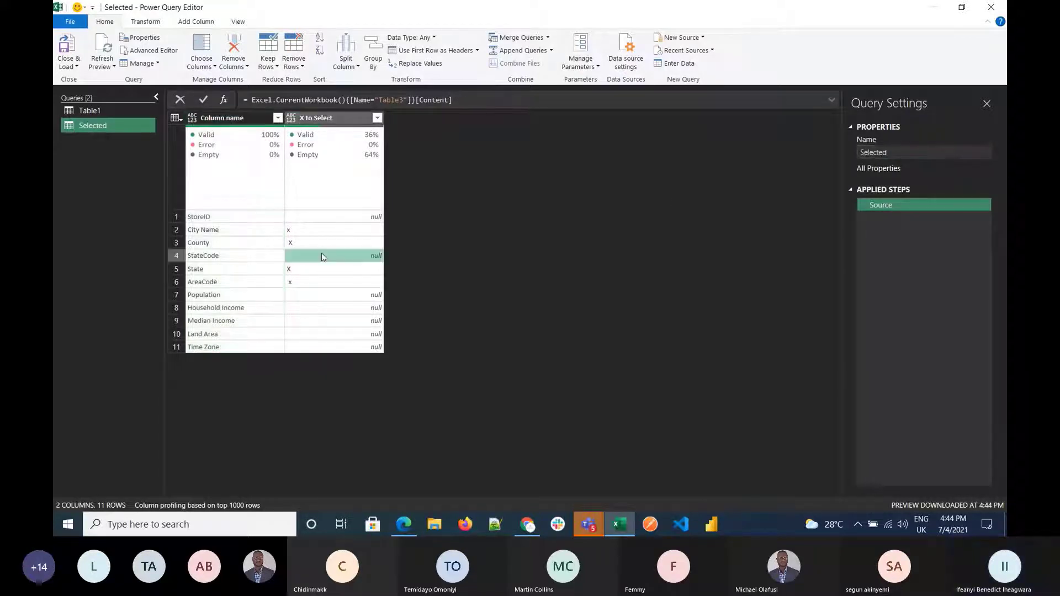
left_click(251, 222)
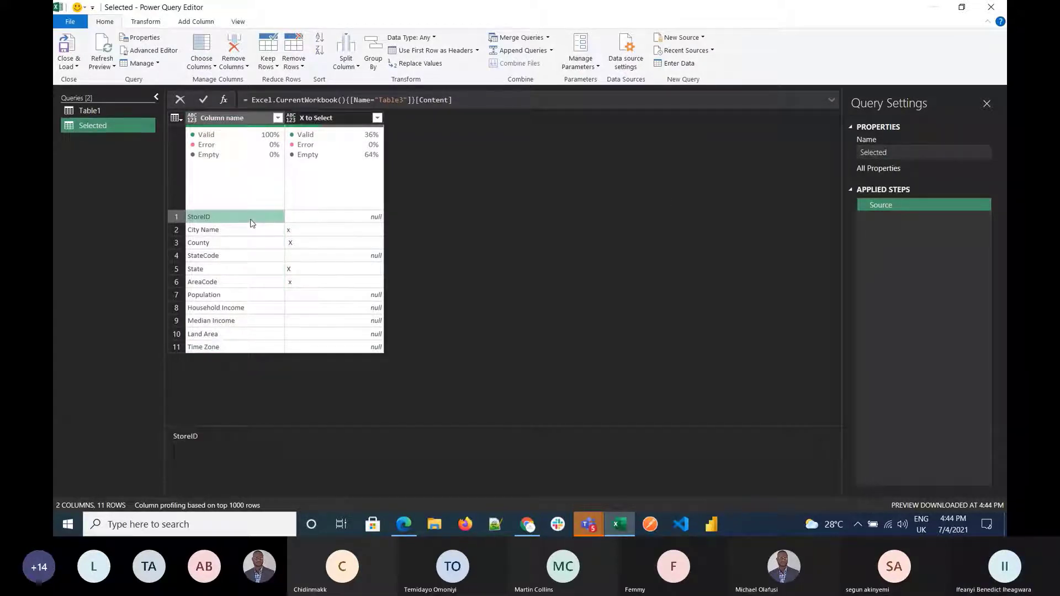
left_click(326, 241)
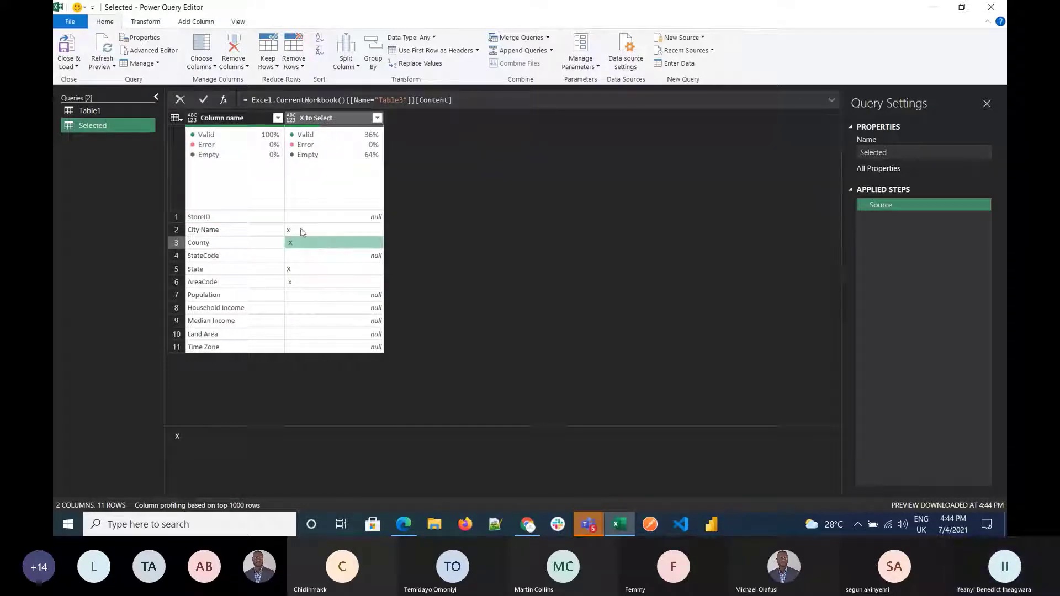
left_click(234, 209)
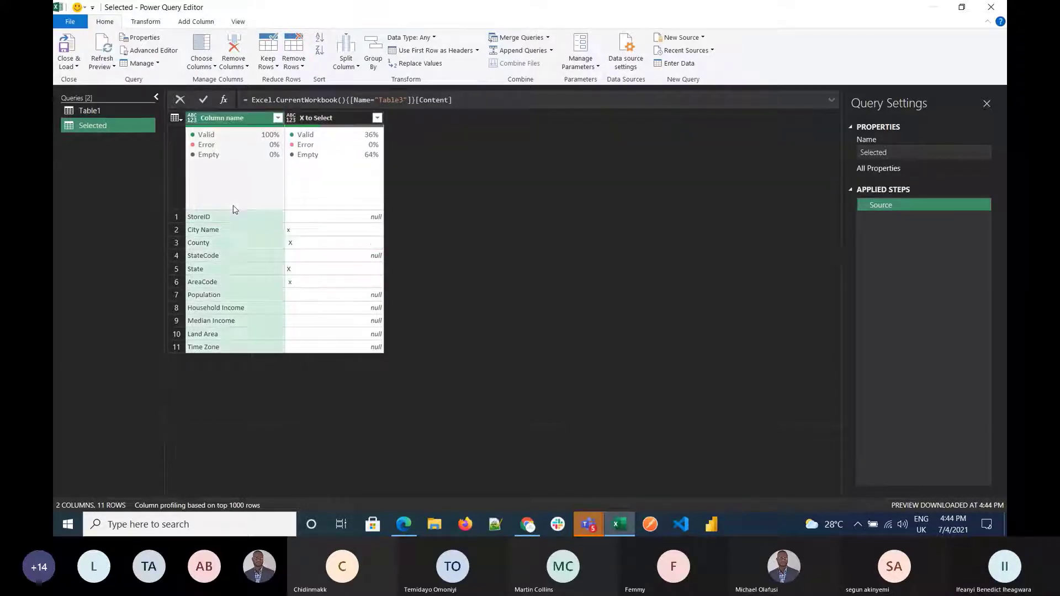
left_click(316, 244)
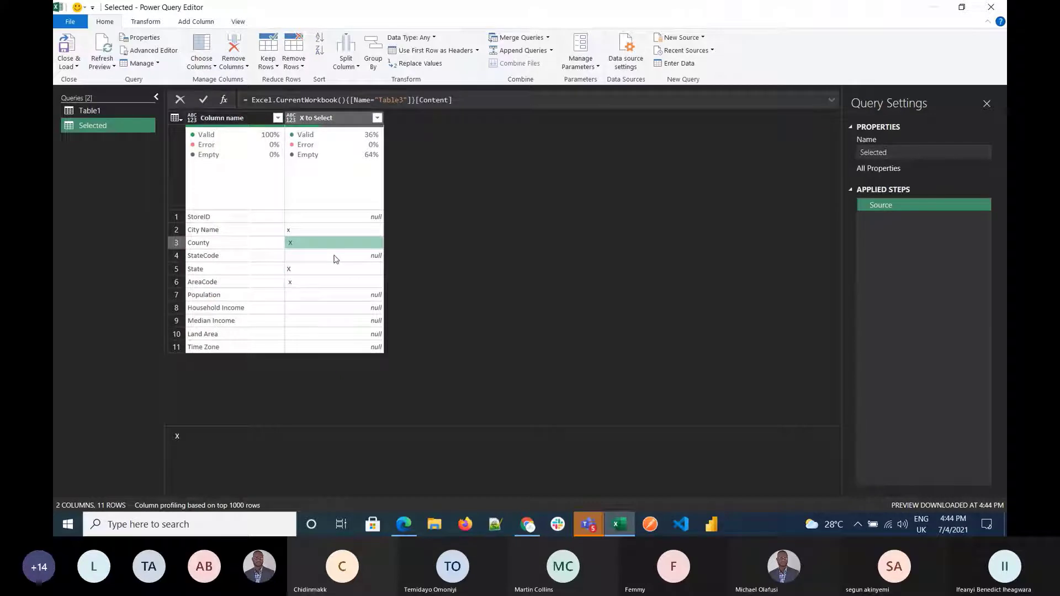
left_click(278, 228)
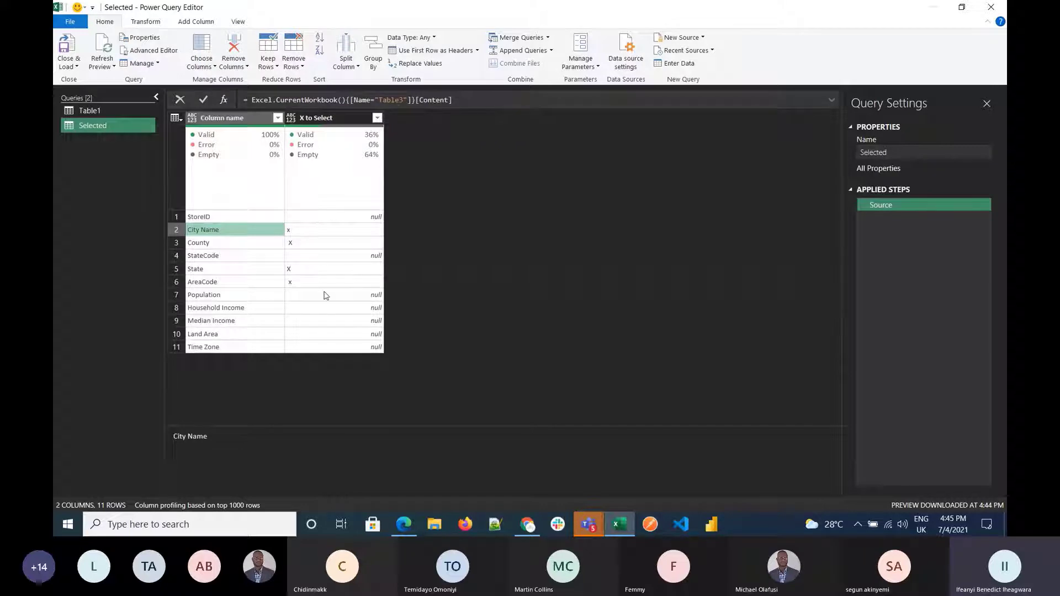
Step: Convert the text in the X to Select column to uppercase and trim its surrounding spaces
left_click(343, 122)
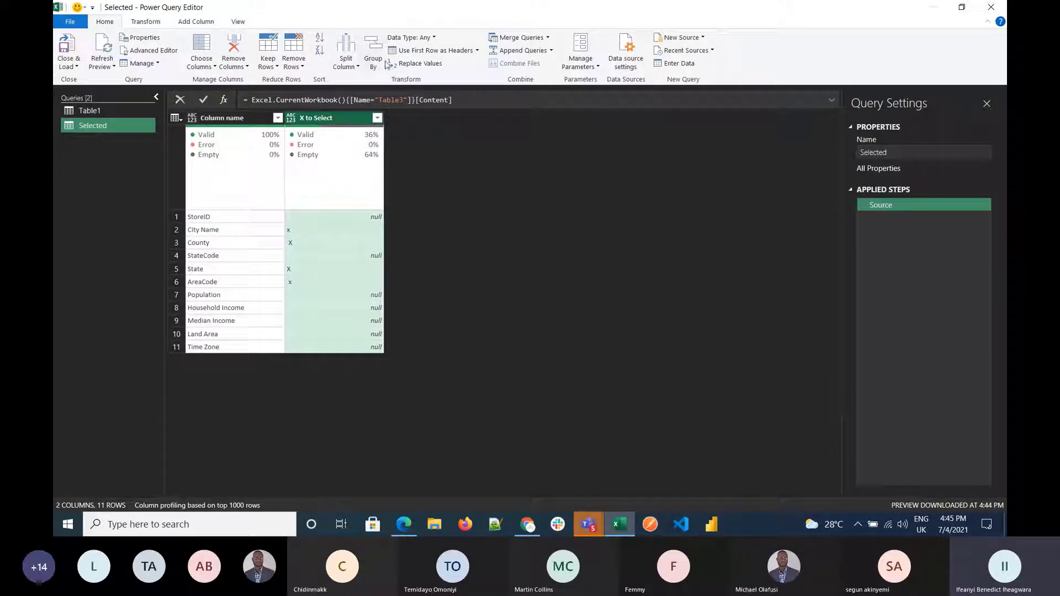
left_click(155, 25)
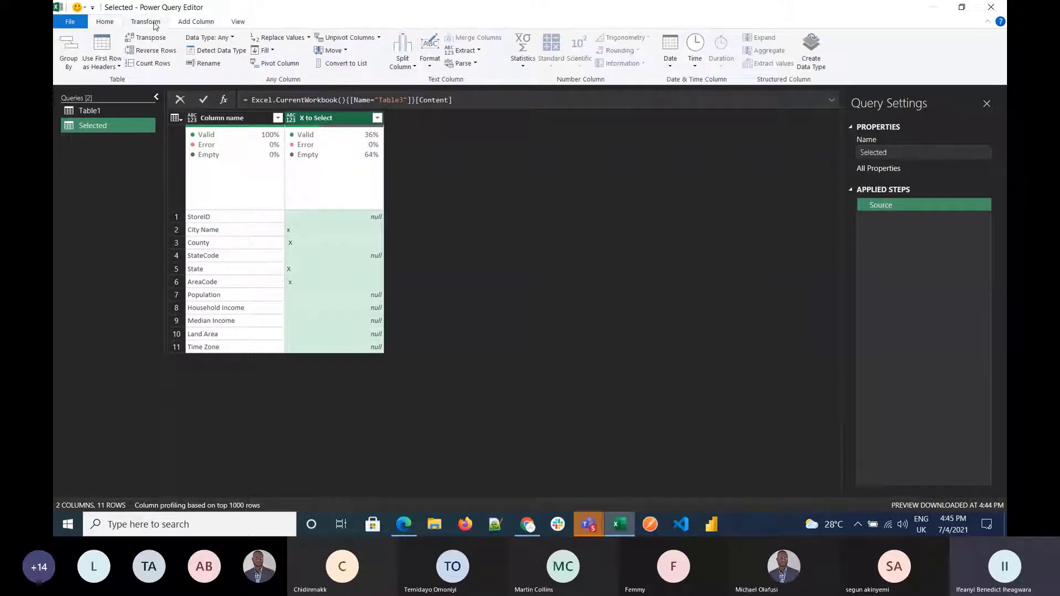
left_click(434, 65)
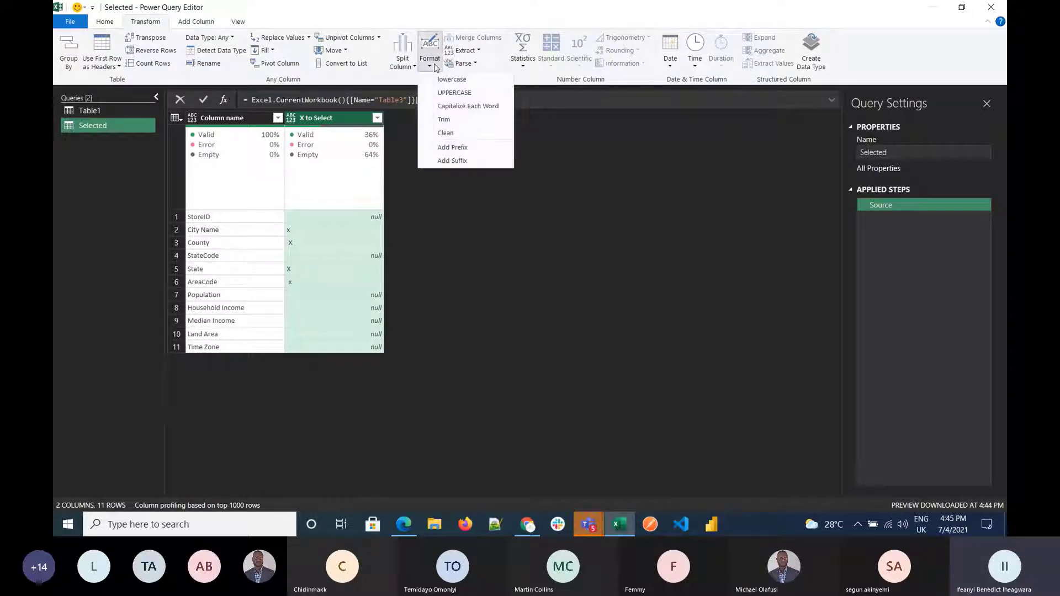
left_click(453, 92)
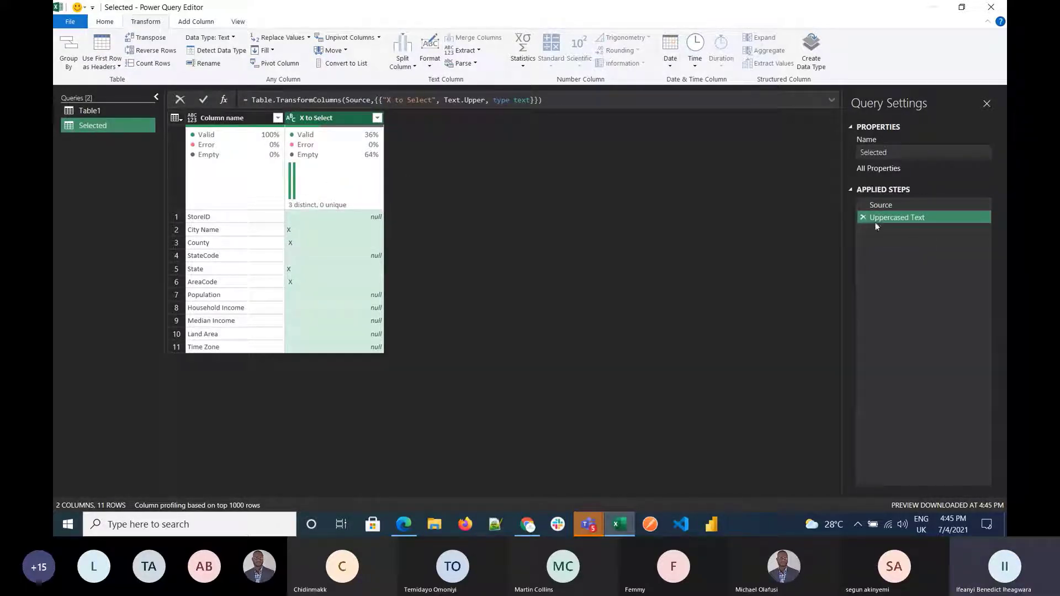
left_click(429, 66)
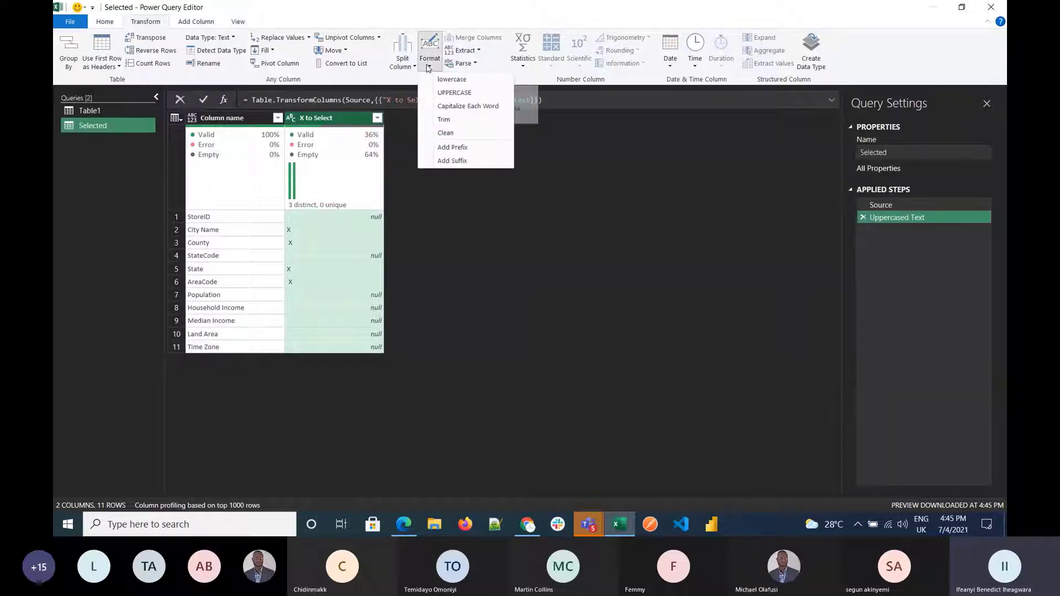
left_click(442, 120)
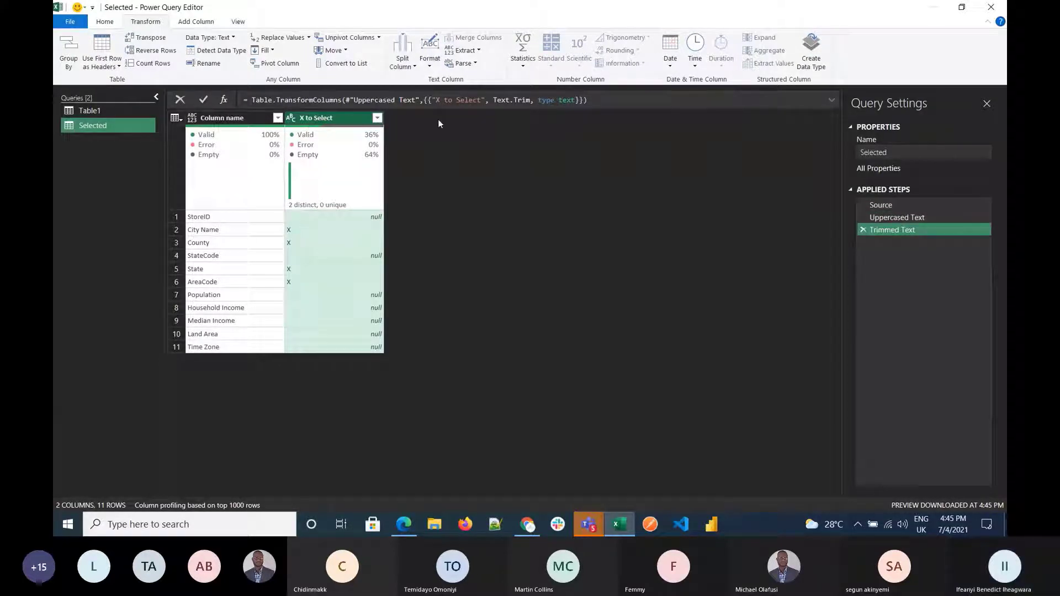
Step: Filter the X to Select column to keep only the rows marked X
left_click(376, 118)
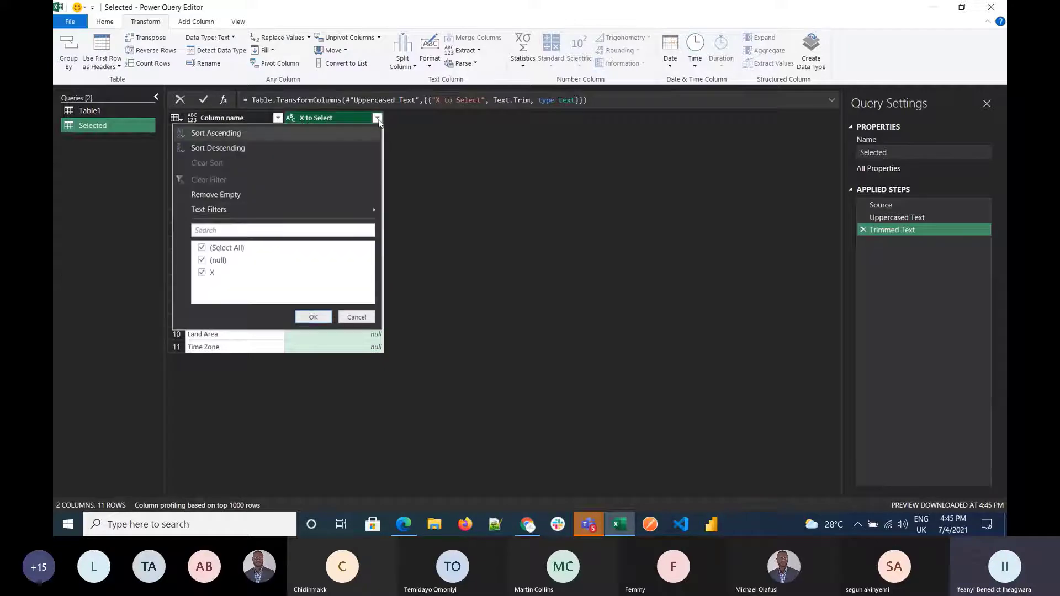
left_click(202, 247)
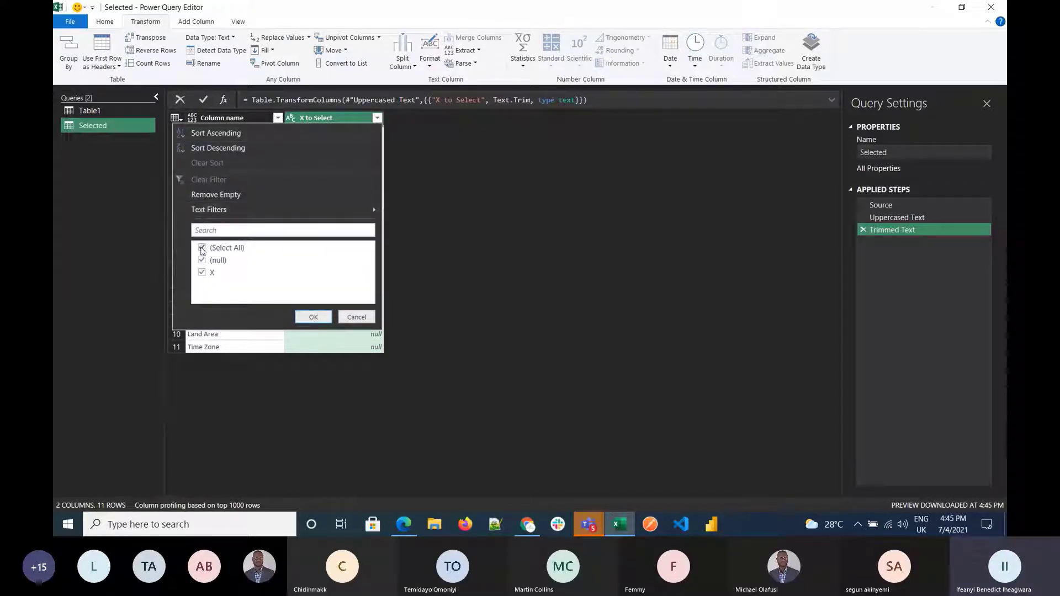
left_click(203, 272)
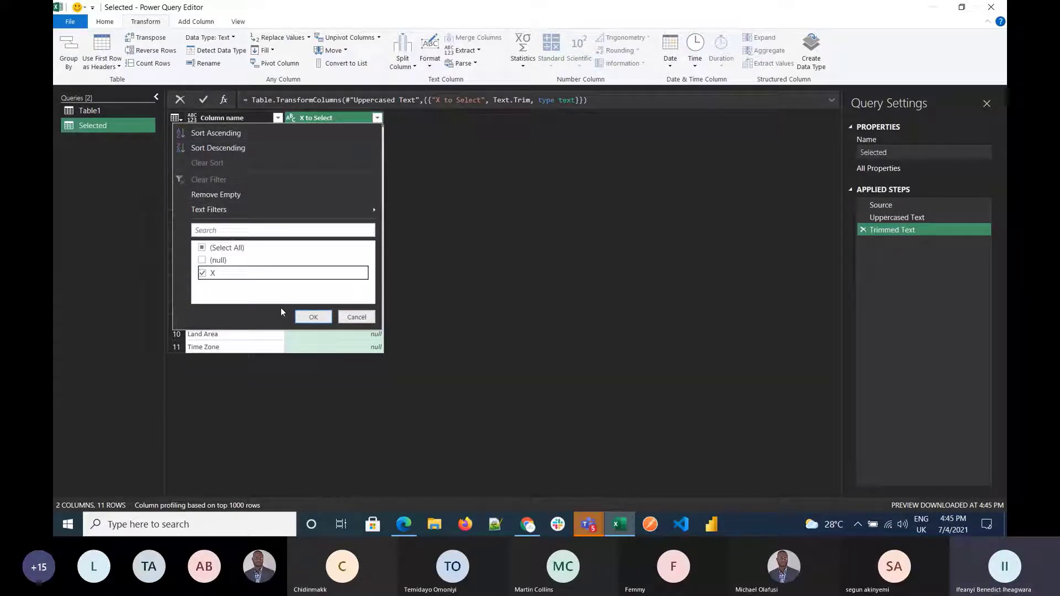
left_click(305, 316)
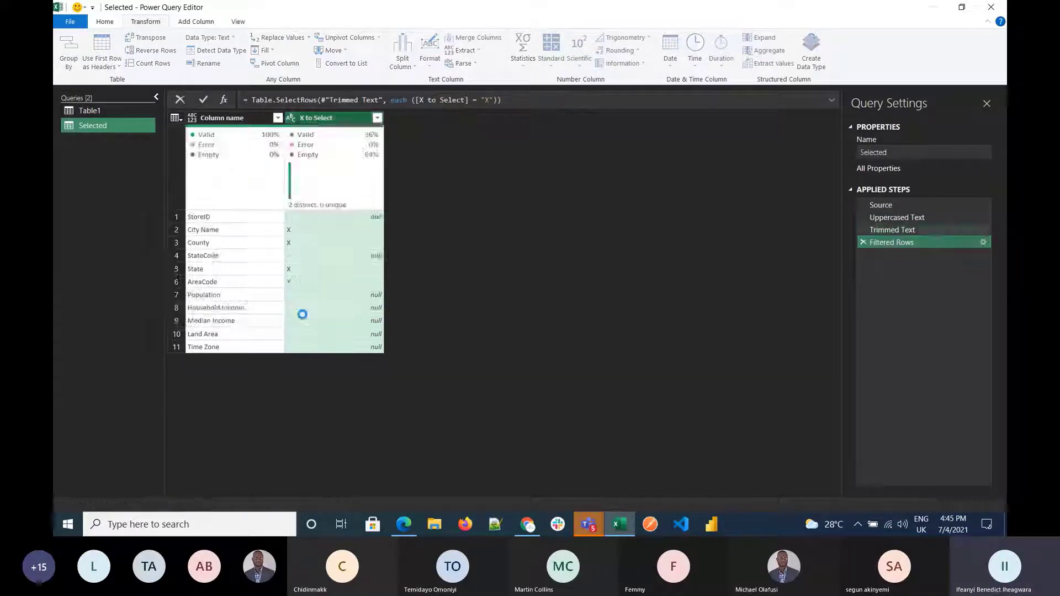
Step: Remove the X to Select column and convert the remaining Column name column to a list
right_click(314, 122)
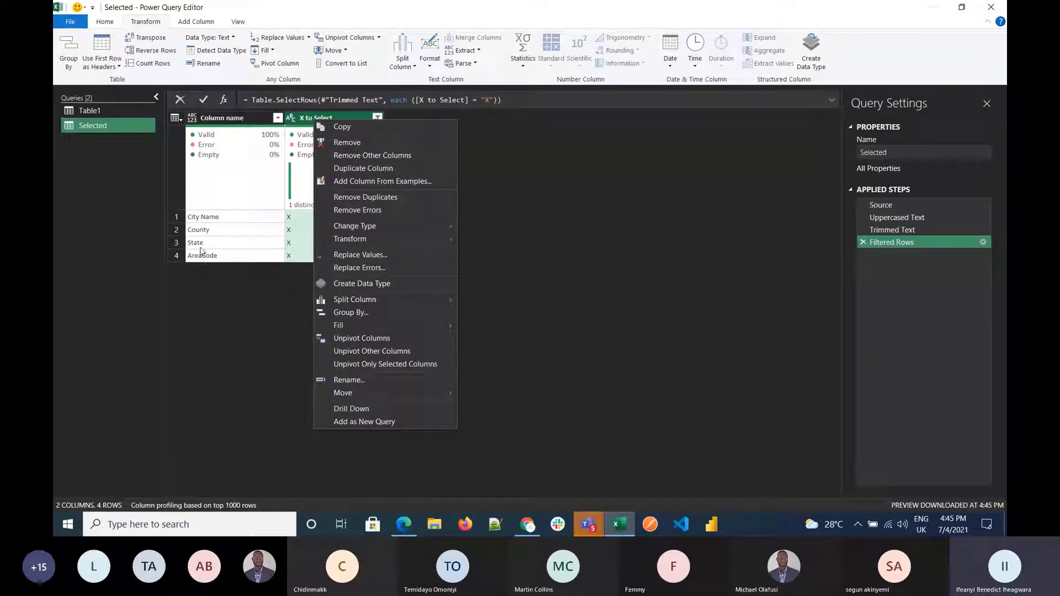
left_click(359, 143)
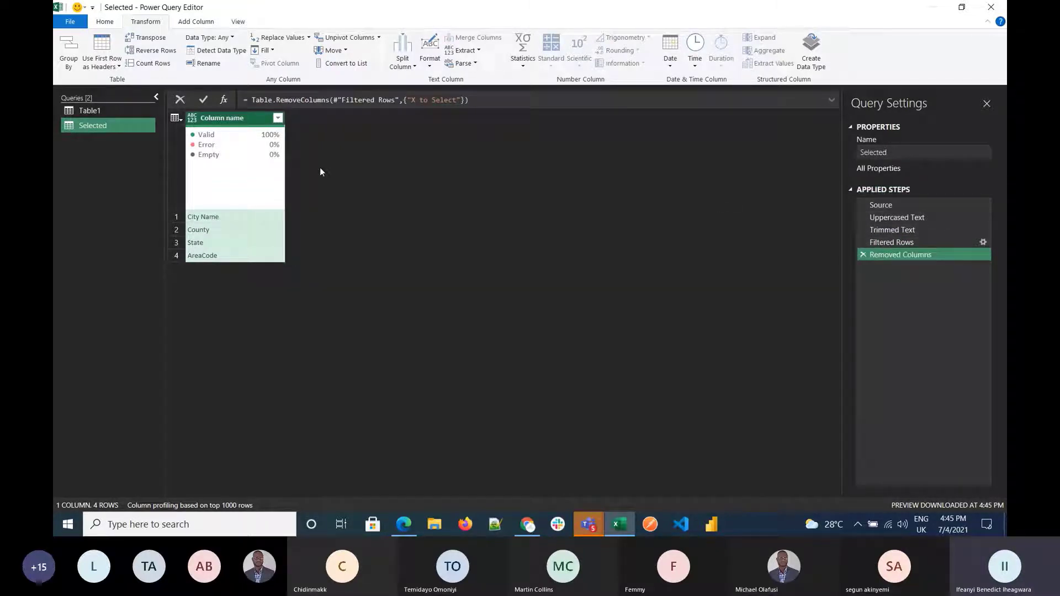
left_click(345, 63)
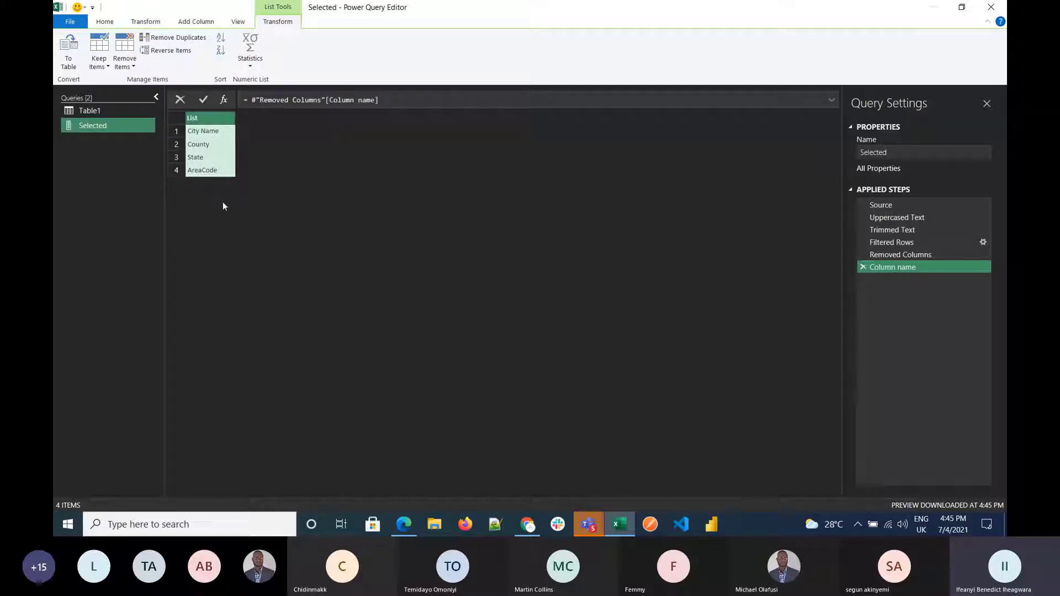
Step: Close the query editor and load the Selected query as a connection only
left_click(105, 22)
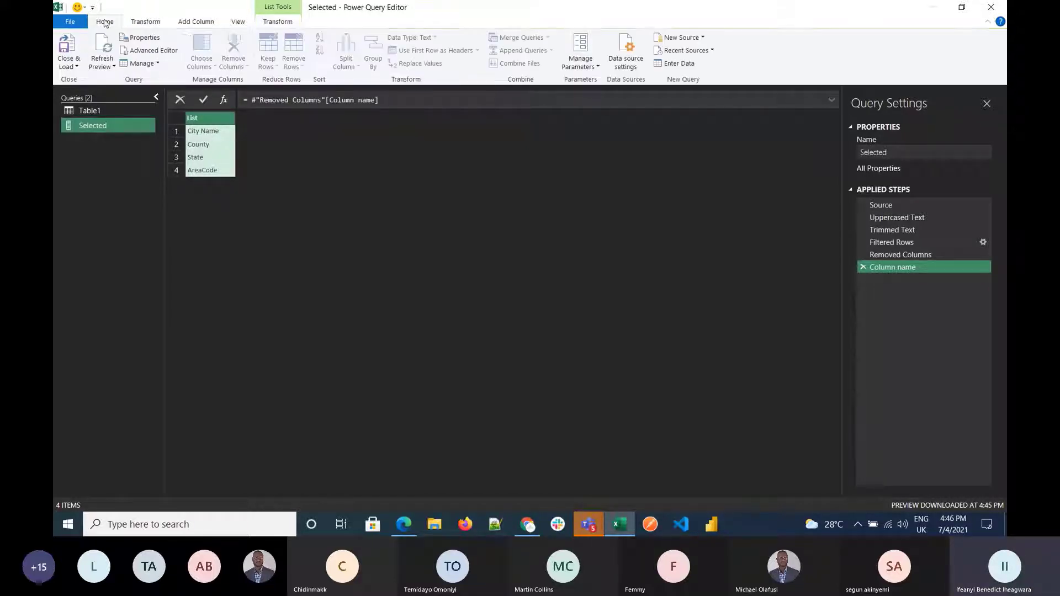
left_click(74, 67)
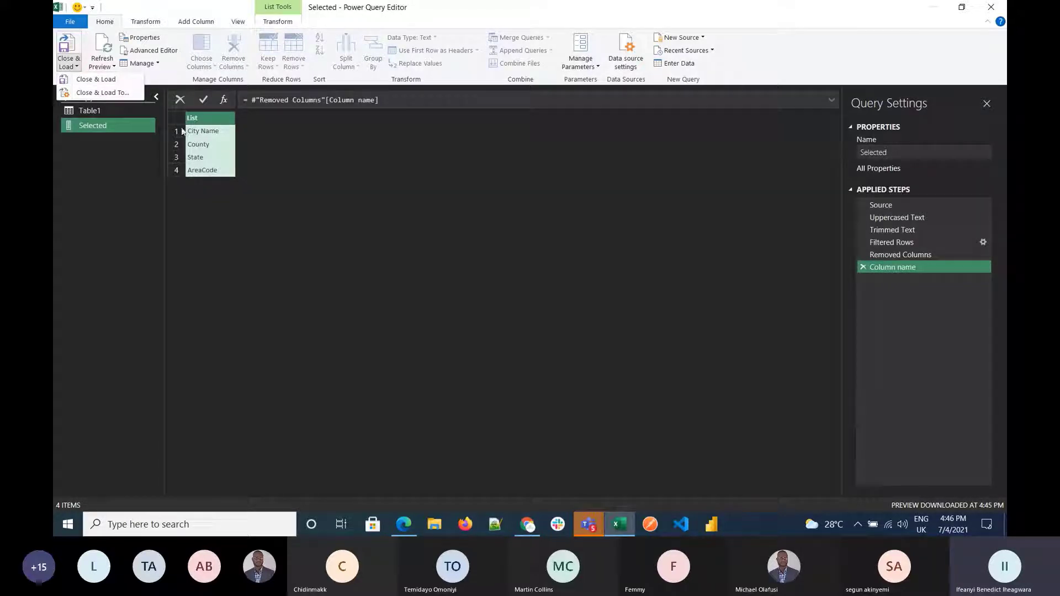
left_click(128, 99)
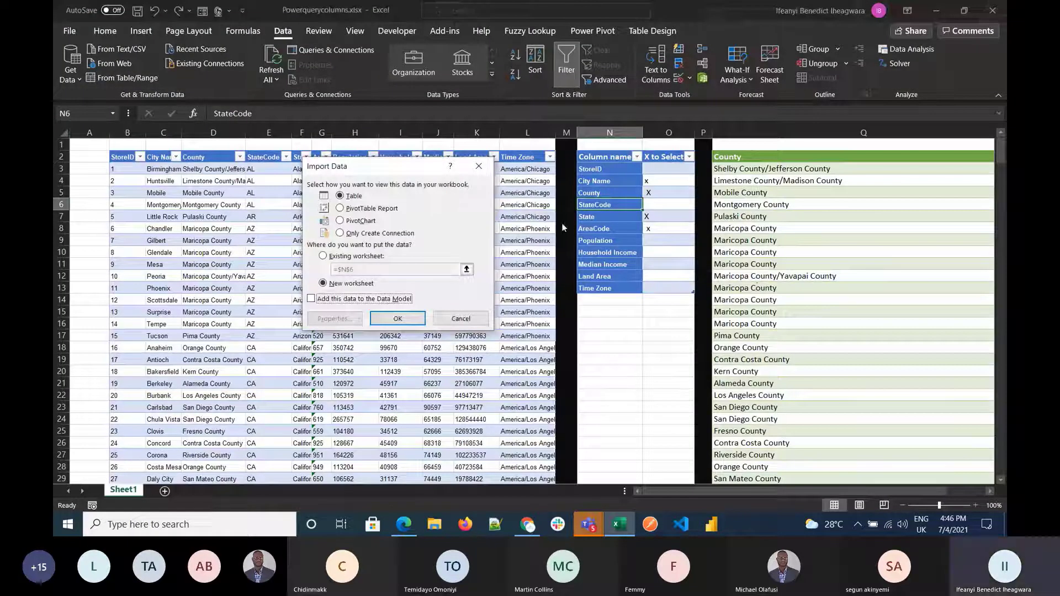
left_click(340, 234)
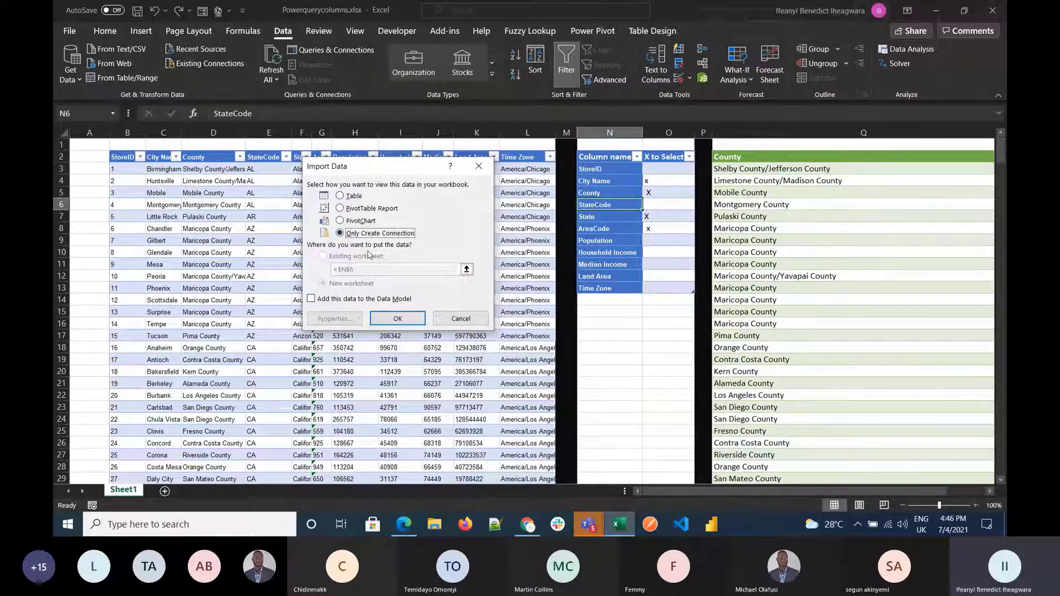
left_click(397, 319)
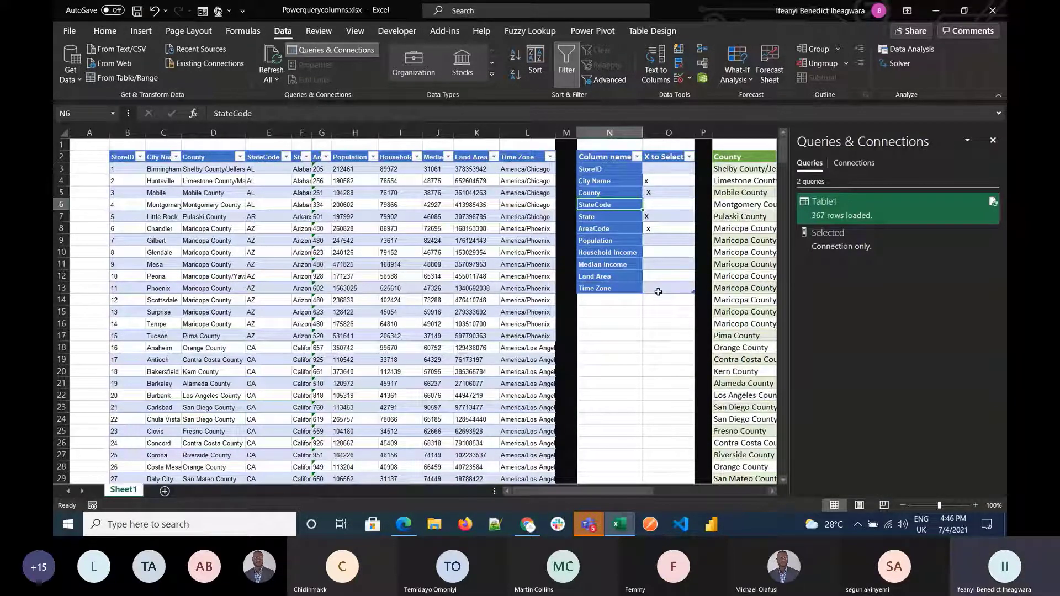
Step: Narrow the County column of the green output table so that StateCode sits closer beside it
left_click(658, 291)
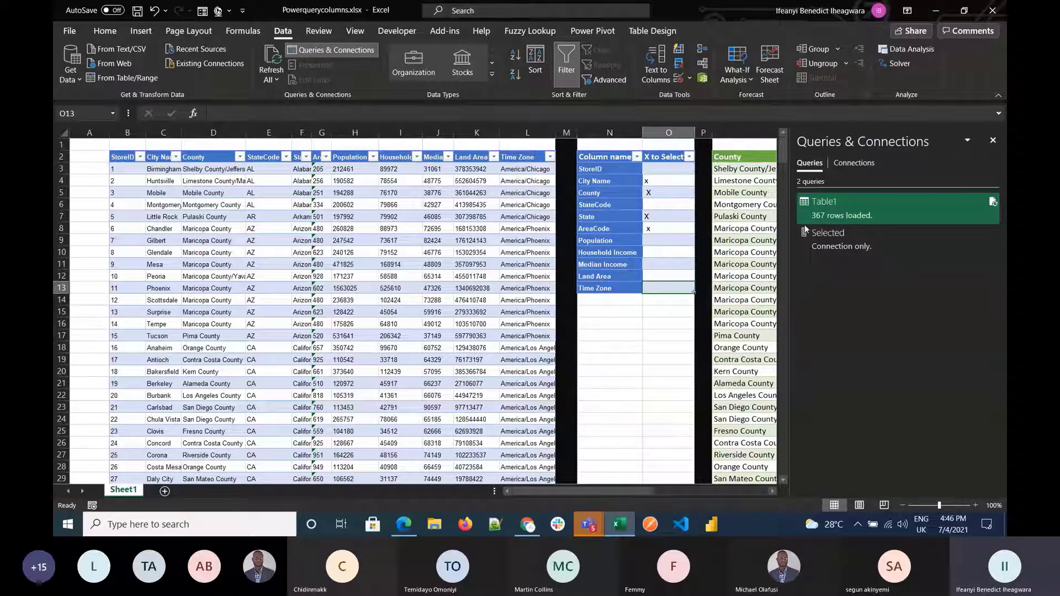
left_click_drag(620, 491, 694, 491)
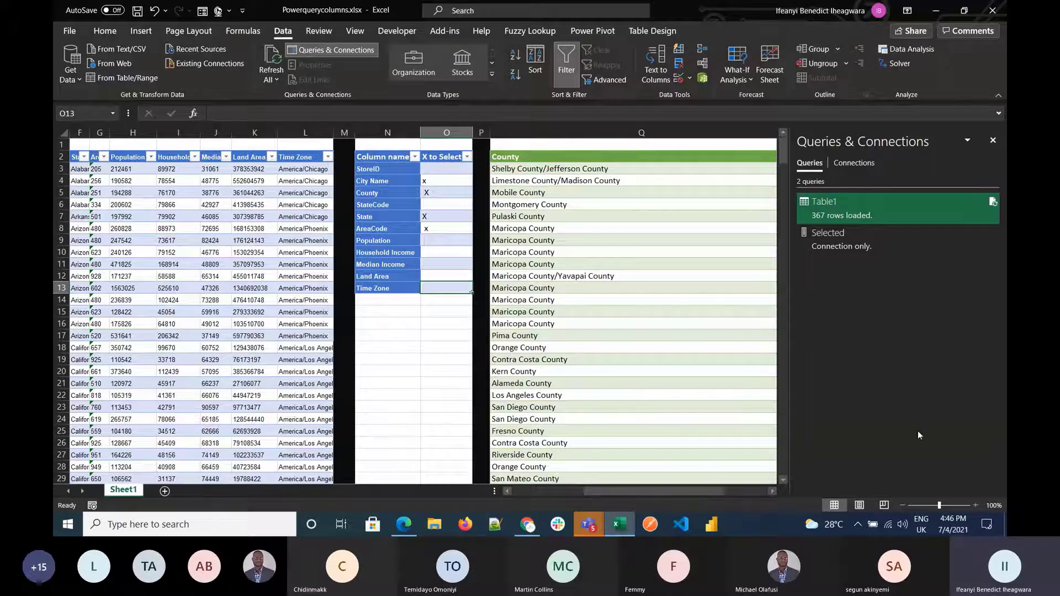
left_click(645, 240)
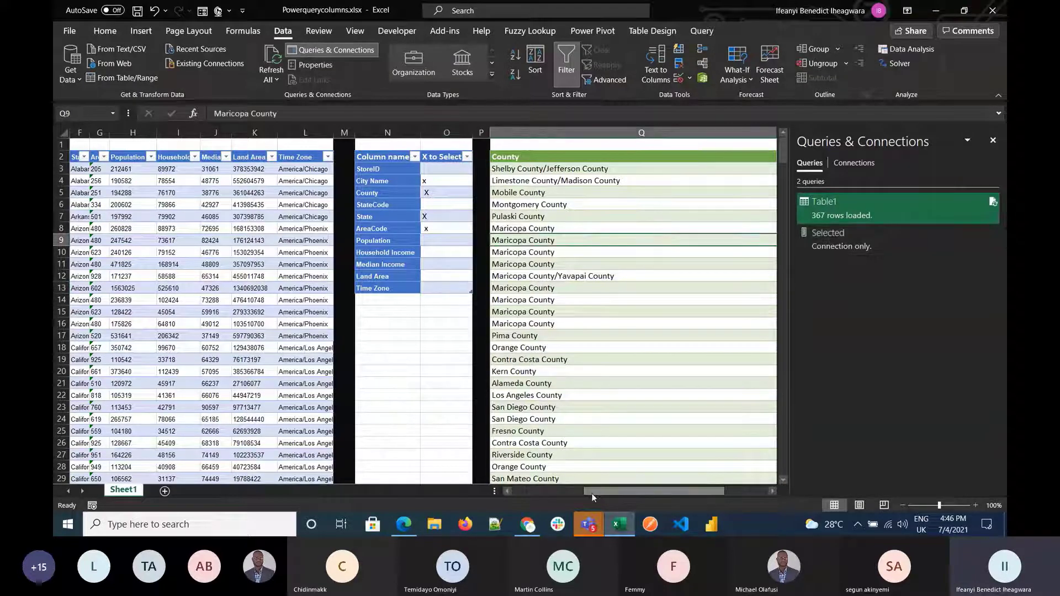
left_click_drag(592, 494, 657, 497)
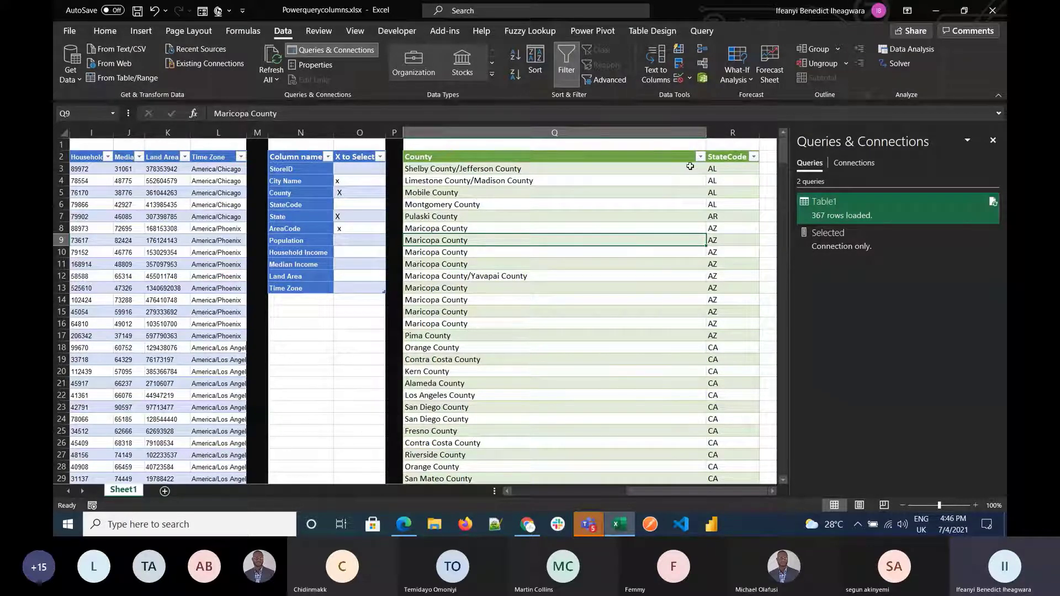
left_click_drag(708, 133, 525, 133)
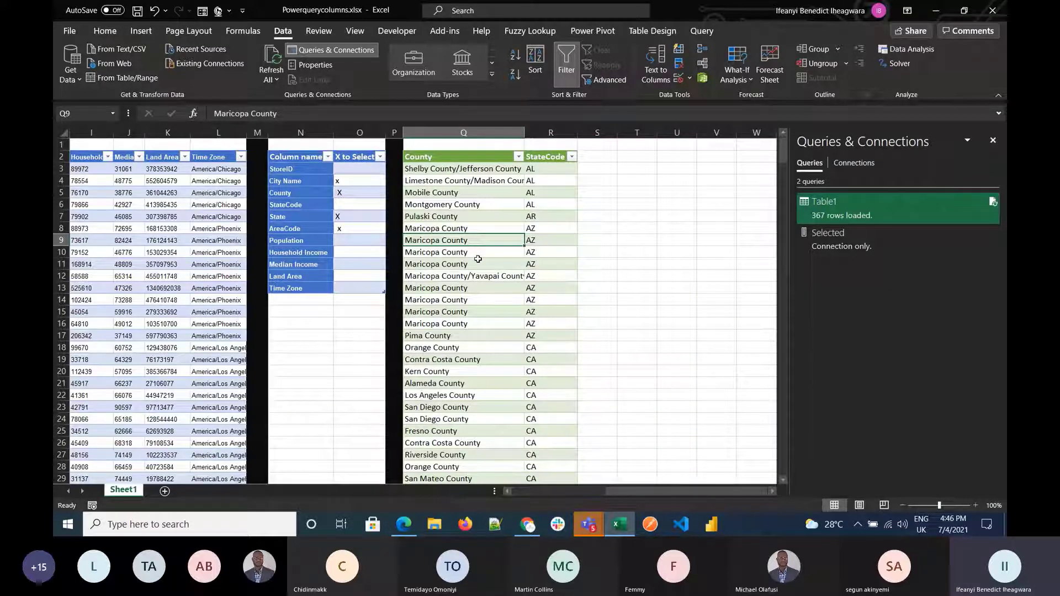
Step: Open the Table1 query for editing from the workbook's list of queries
key("Down")
key("Down")
key("Down")
right_click(836, 218)
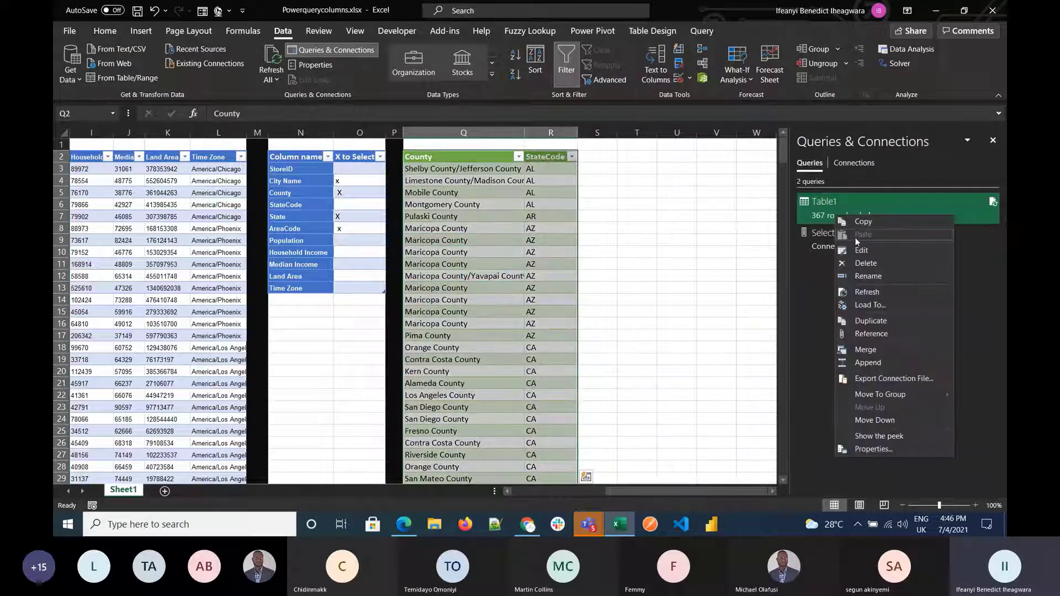
left_click(859, 247)
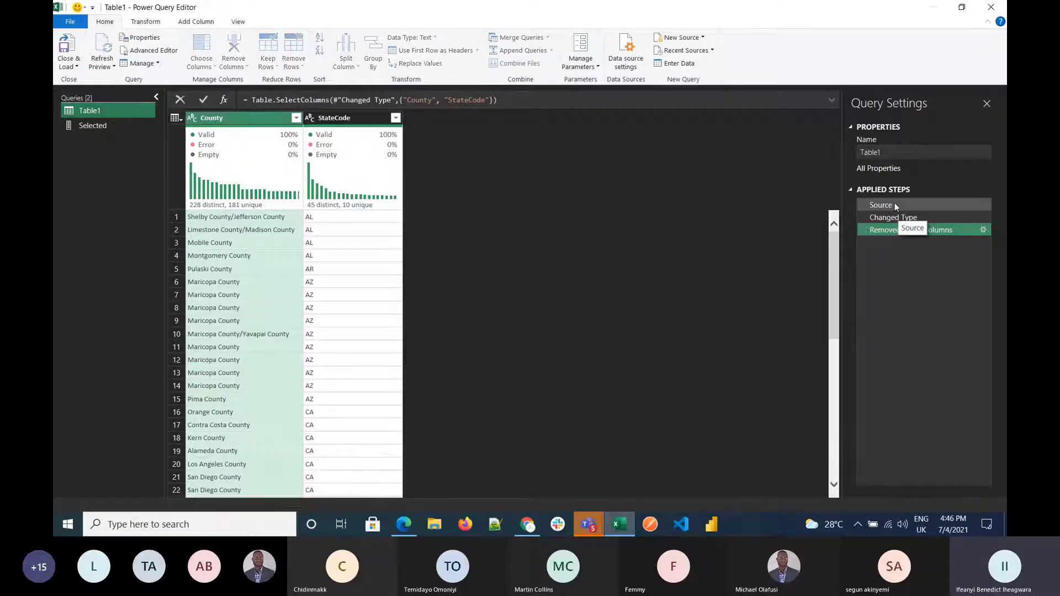
Step: Review Table1's Source, Changed Type and Removed Other Columns steps, and view the list in the Selected query
left_click(894, 205)
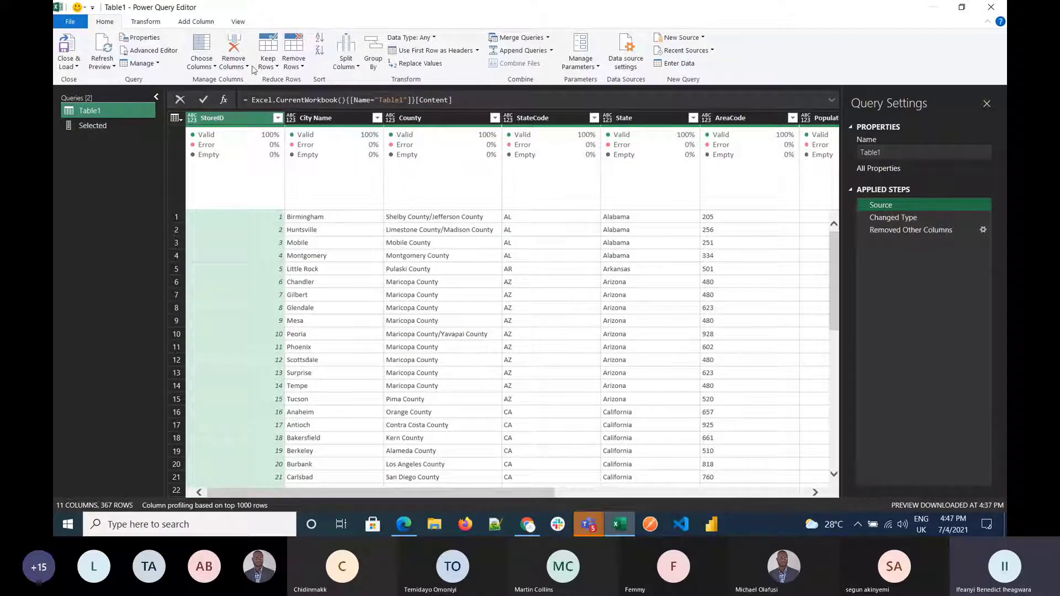
left_click(890, 217)
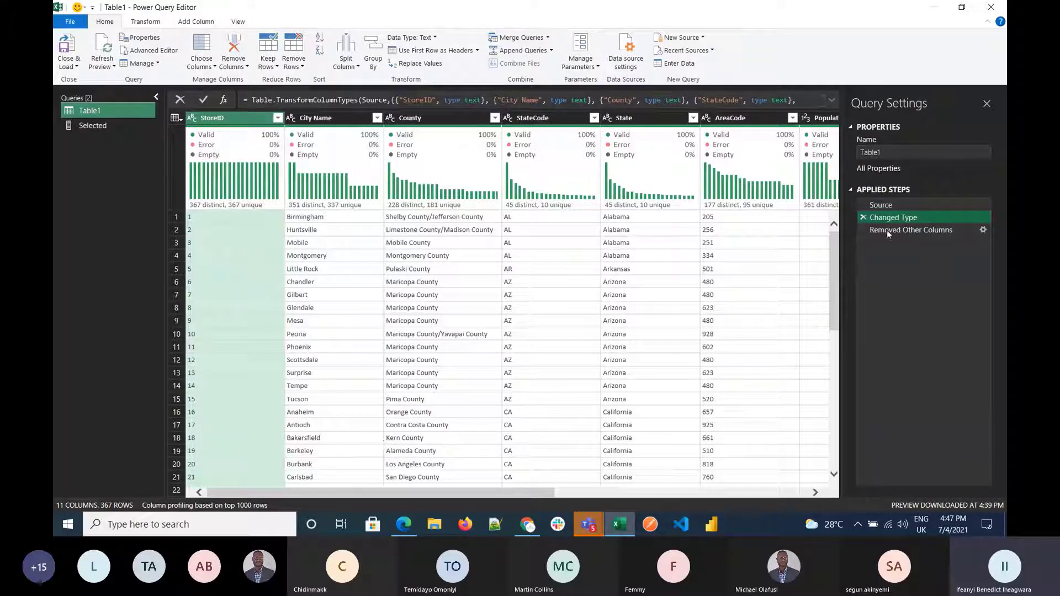
left_click(918, 224)
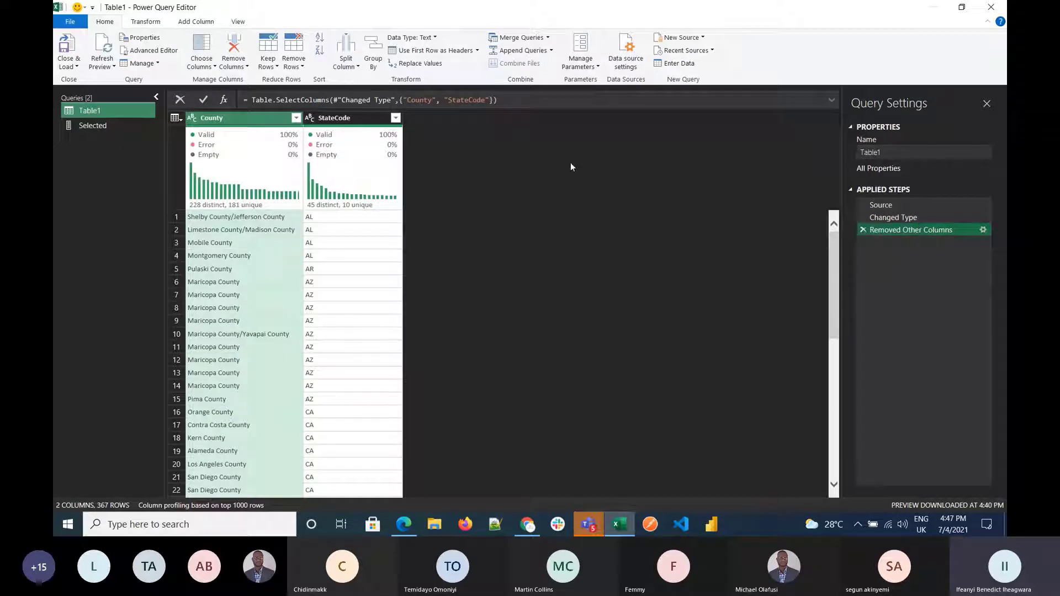
left_click(98, 127)
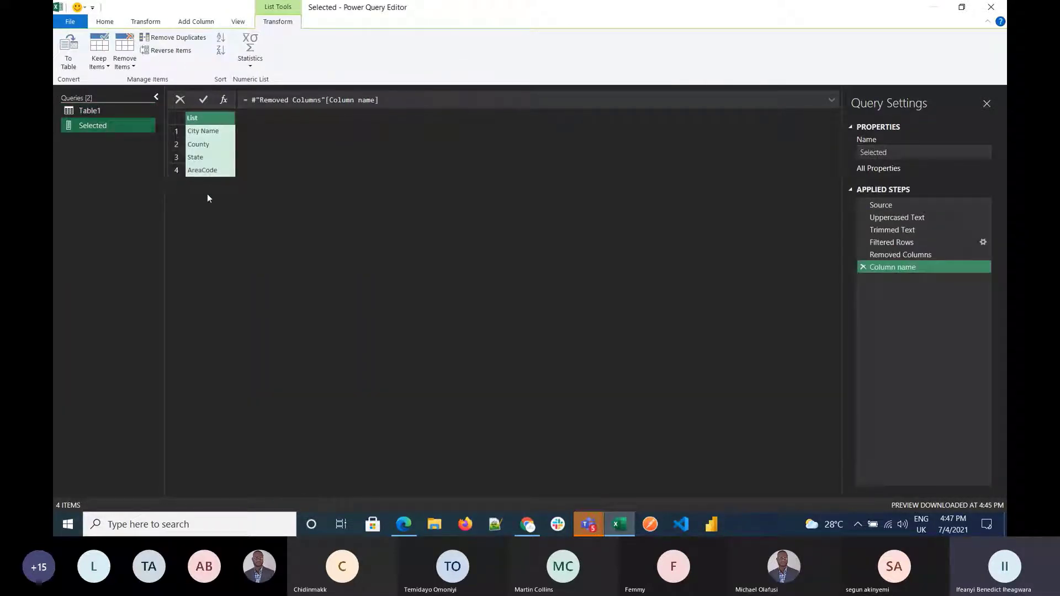
Step: Check the Selected query's name in its properties, and return to the Table1 query
left_click(900, 157)
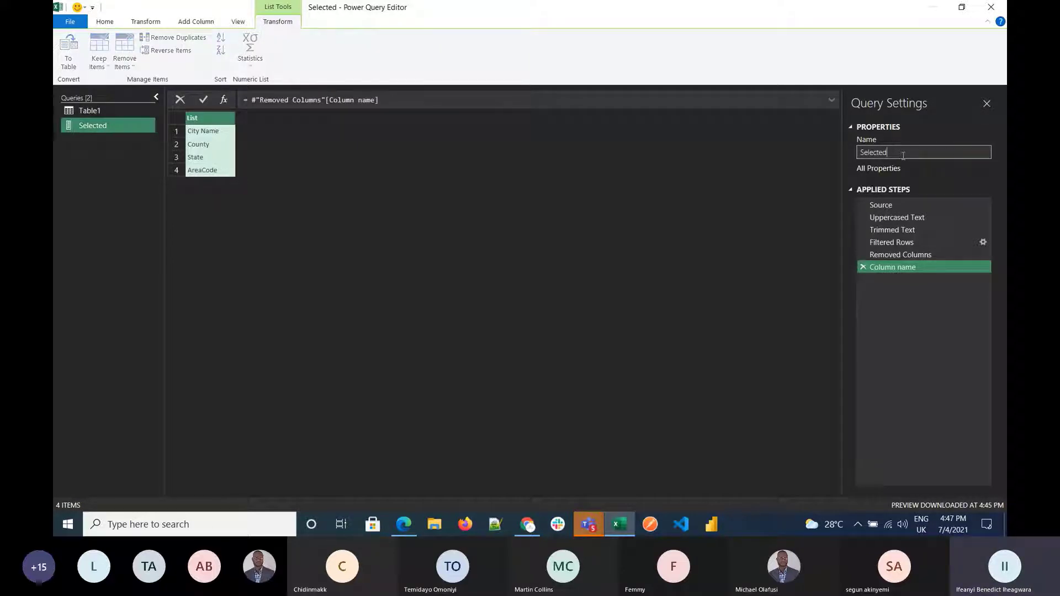
left_click_drag(899, 157, 844, 159)
left_click(90, 112)
left_click(90, 112)
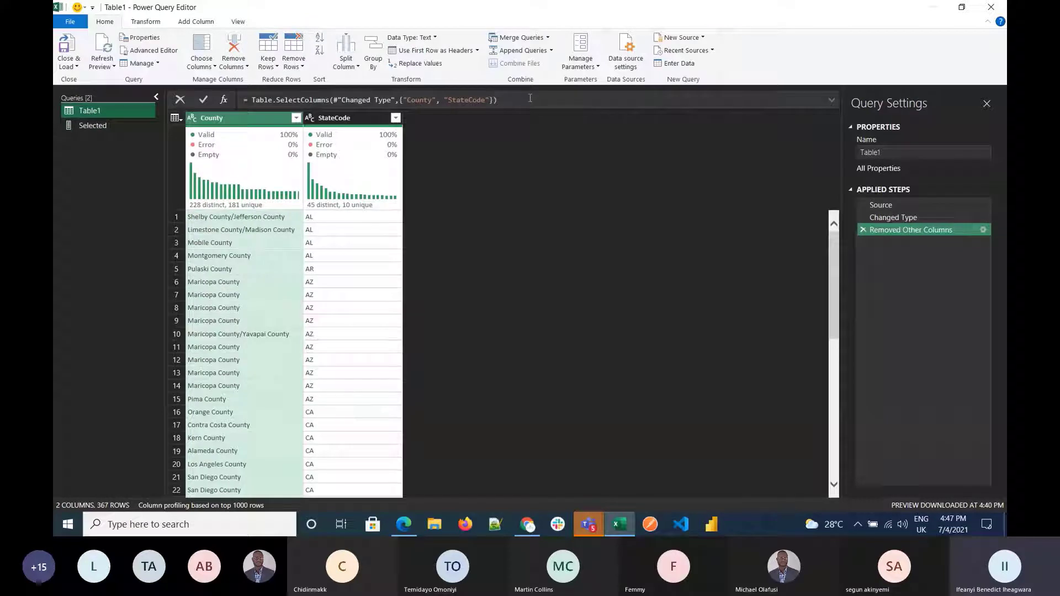
Step: Add "State" to the County and StateCode list in Table1's Table.SelectColumns formula and apply it
left_click(404, 103)
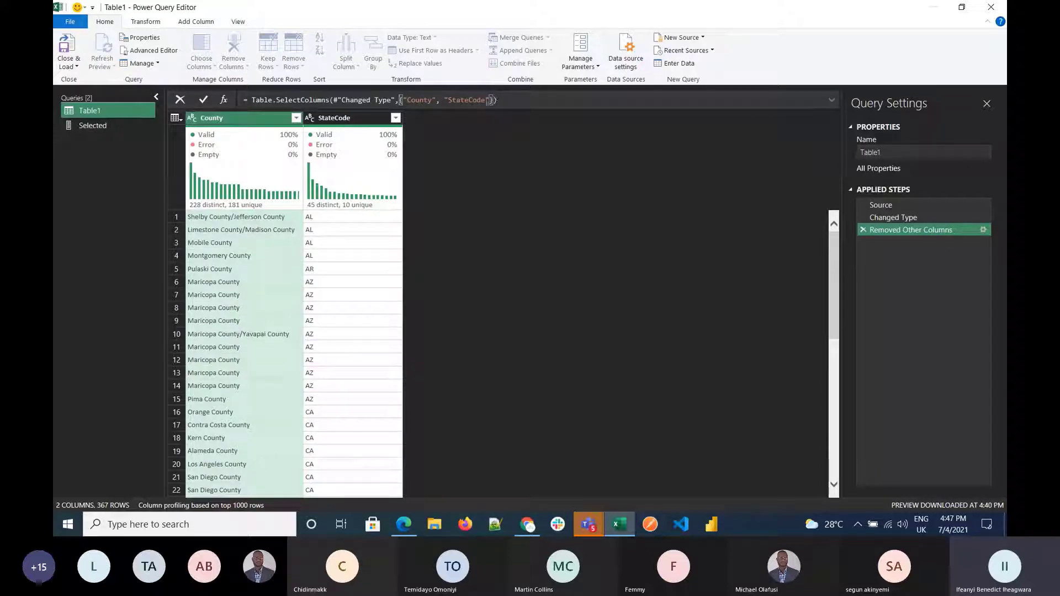
key("Left")
left_click(83, 129)
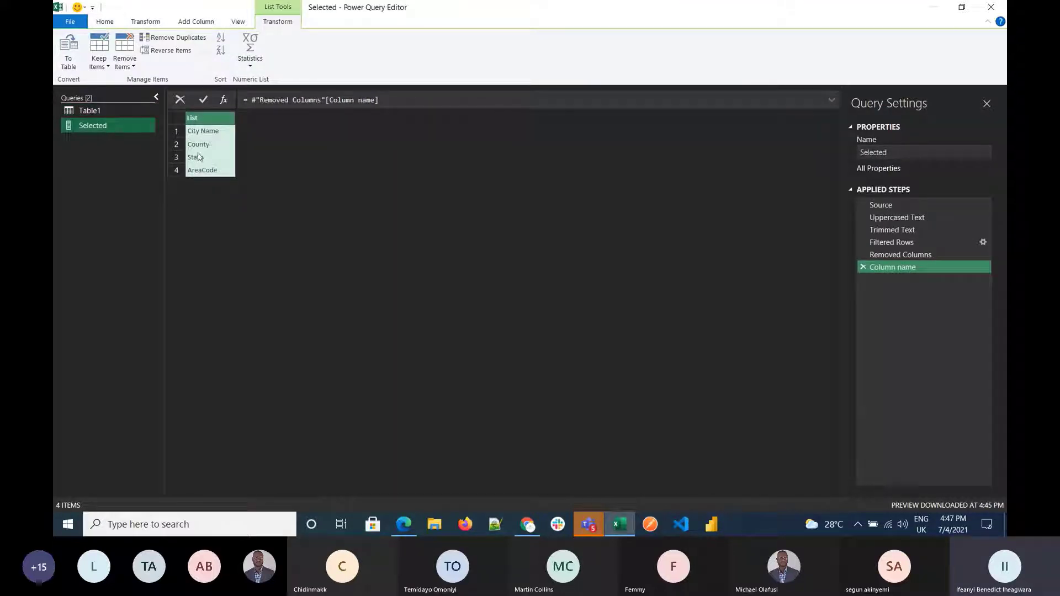
left_click(89, 112)
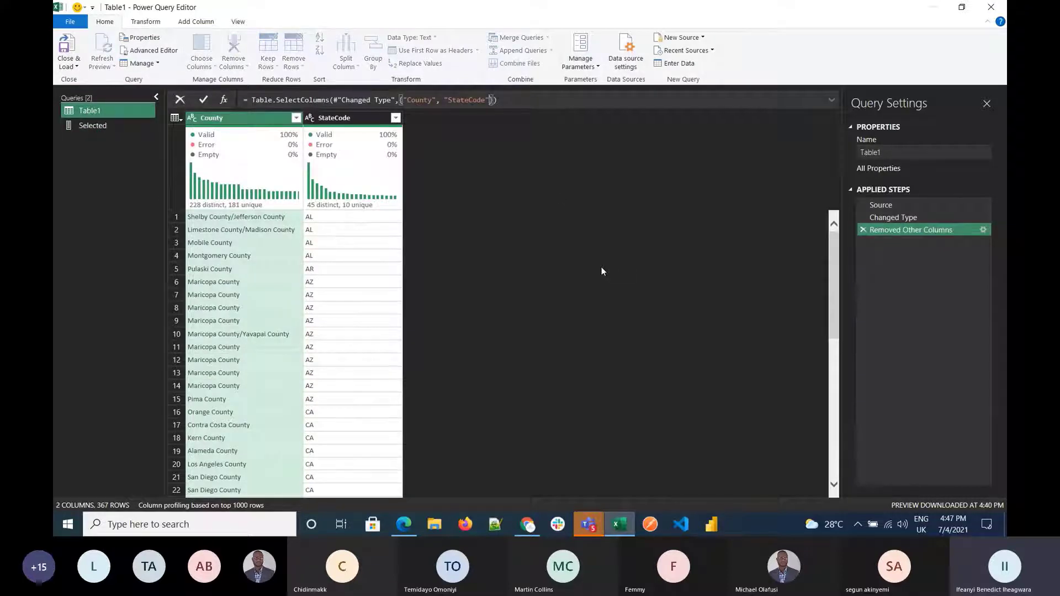
type(",")
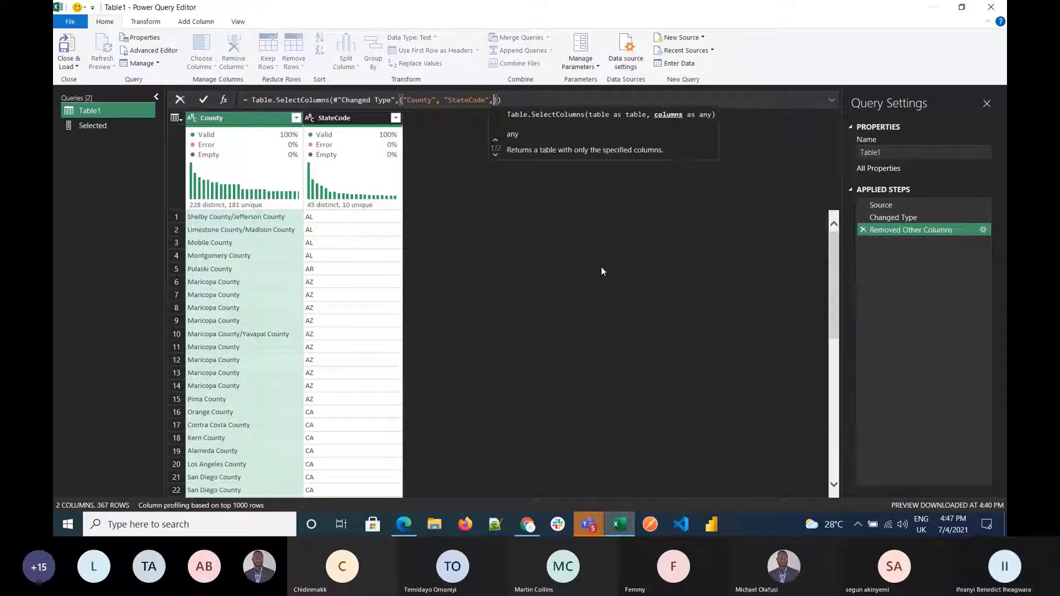
type("\"st")
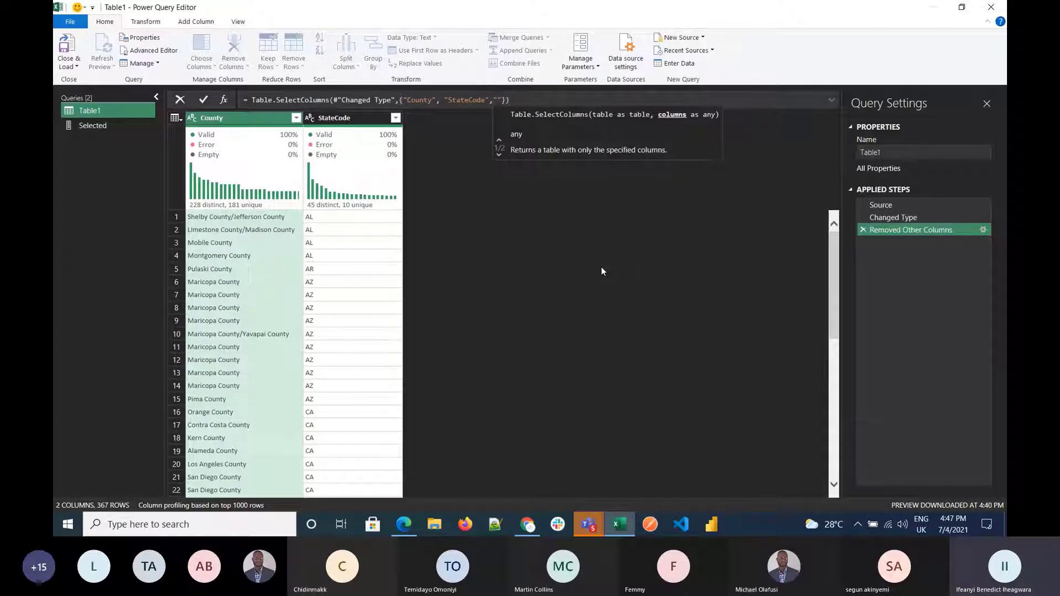
type("ate\"")
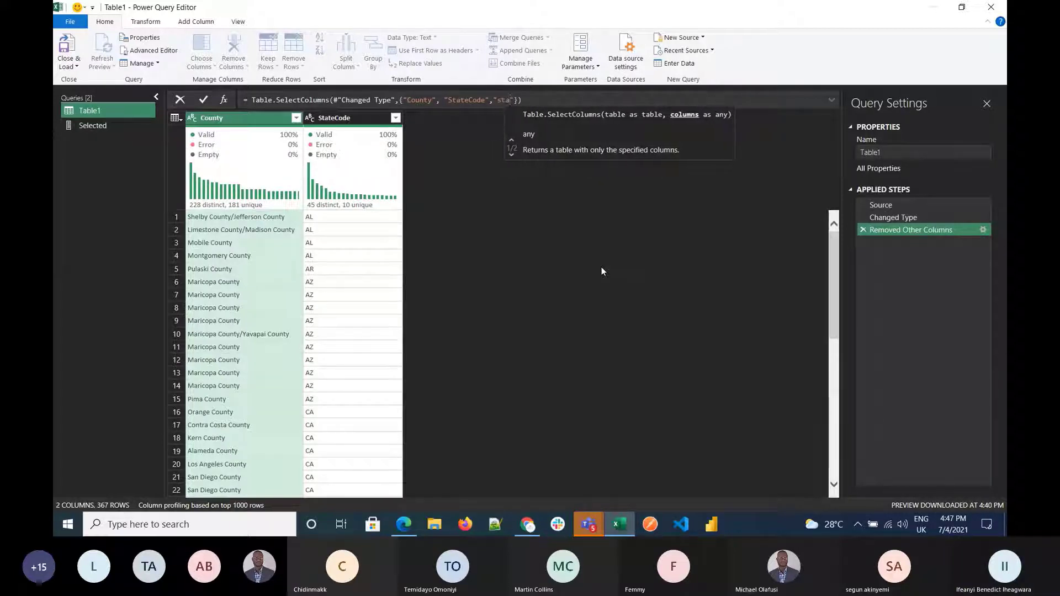
left_click(504, 103)
key("BackSpace")
type("S")
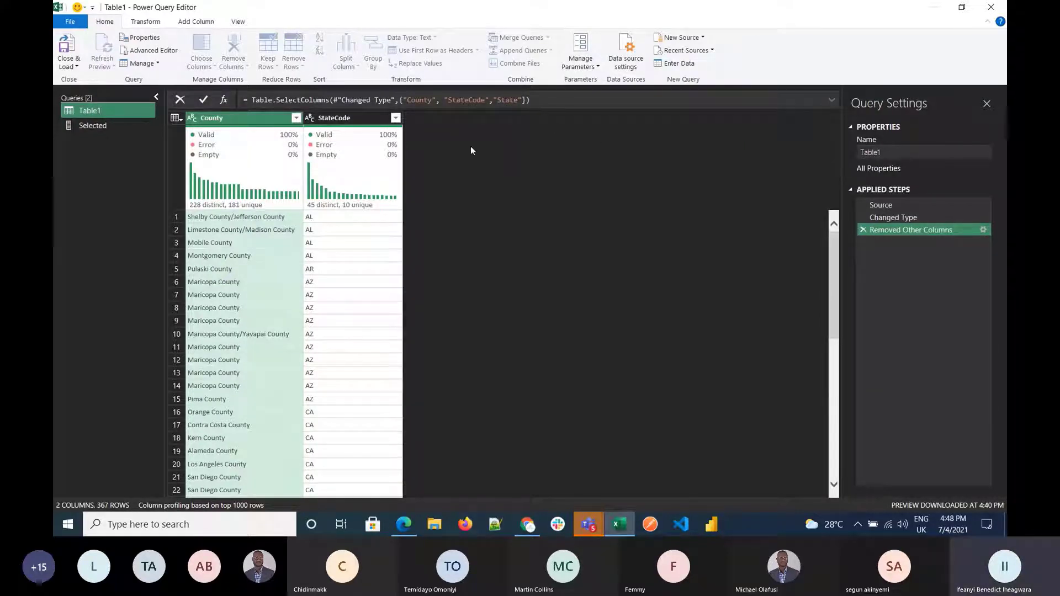
key("Return")
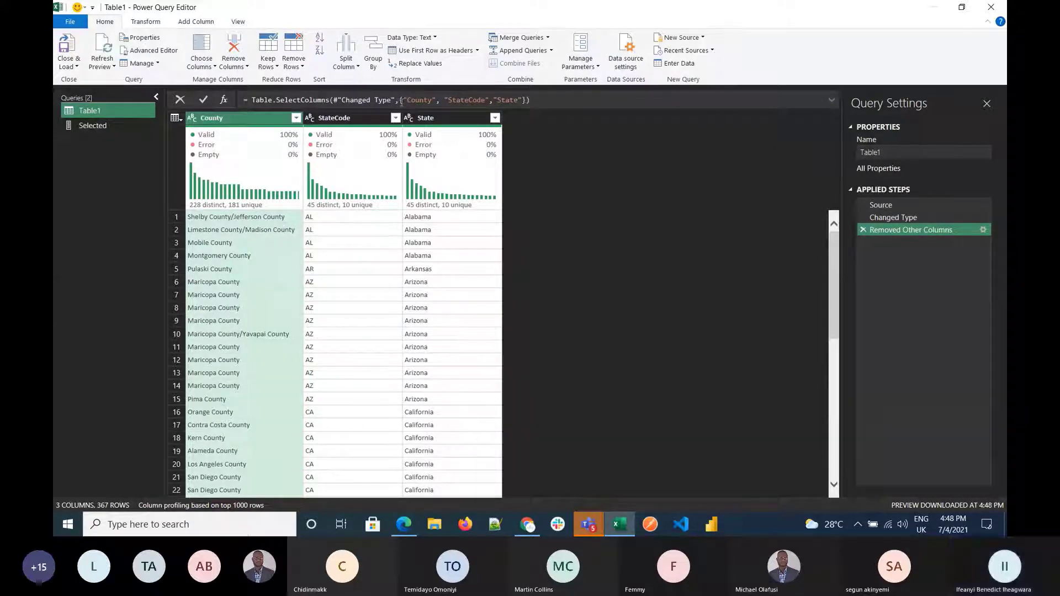
Step: Replace the hard-coded column list in Table1's Table.SelectColumns formula with Selected, and load the query to the sheet
left_click(400, 100)
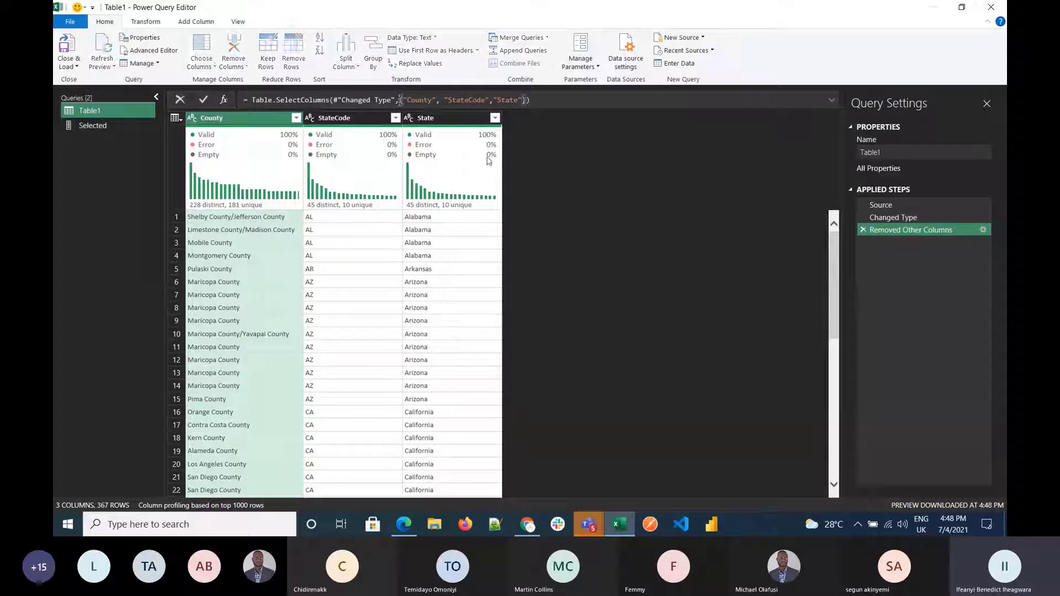
key("shift+Right")
key("shift+Right")
key("shift+Right")
key("shift+Right")
key("shift+Right")
key("shift+Right")
key("shift+Right")
key("shift+Right")
key("shift+Right")
key("shift+Right")
key("shift+Right")
key("shift+Right")
key("shift+Right")
key("shift+Right")
key("shift+Right")
key("shift+Right")
key("shift+Right")
key("shift+Right")
key("shift+Right")
key("shift+Right")
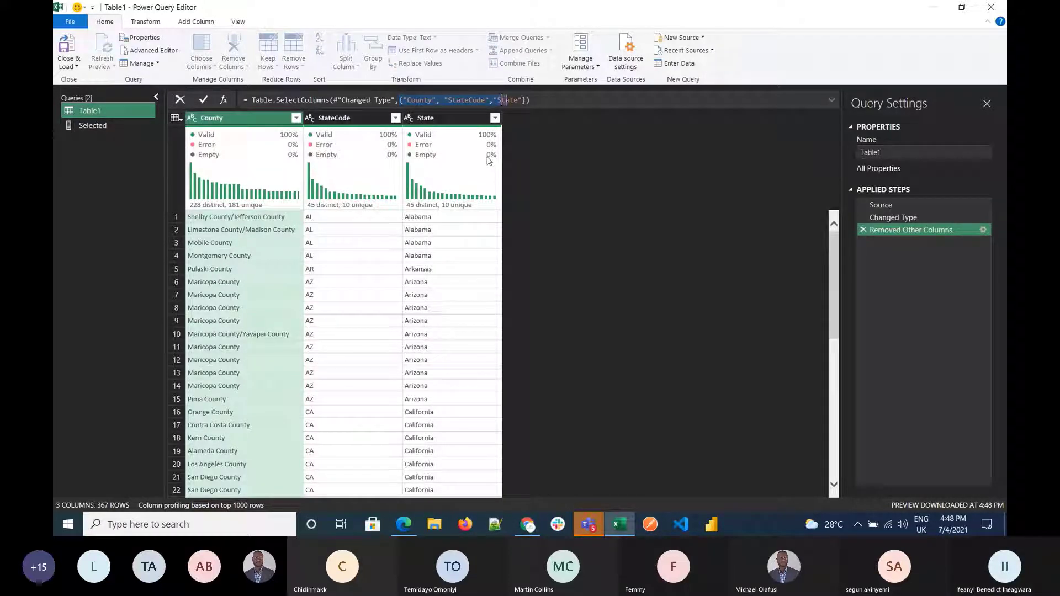
key("shift+Right")
key("shift+Right")
key("shift+Right")
key("shift+Right")
key("shift+Right")
key("shift+Right")
key("shift+Left")
key("Delete")
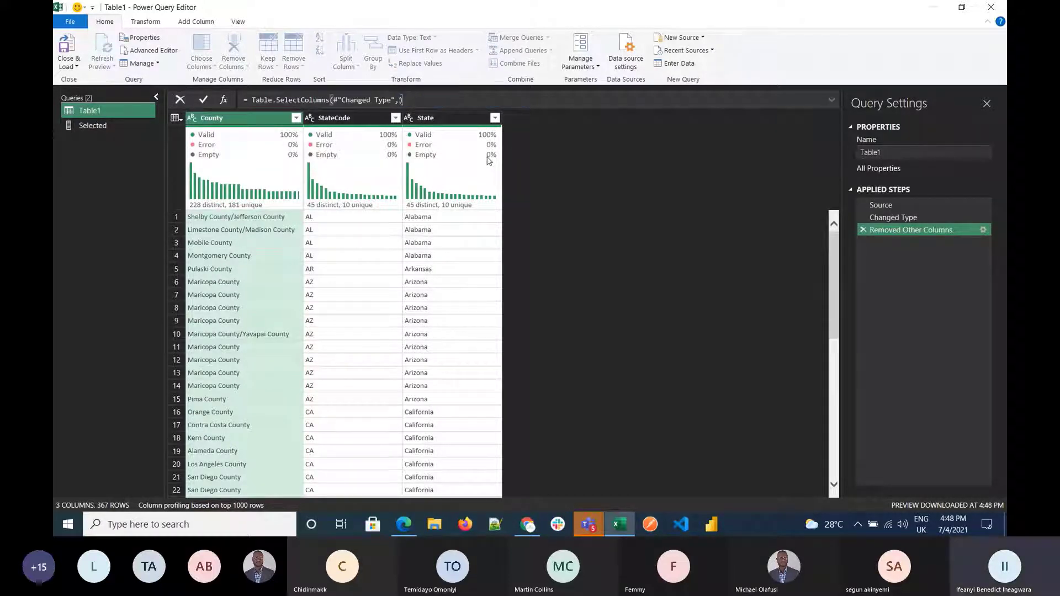
type("Selected")
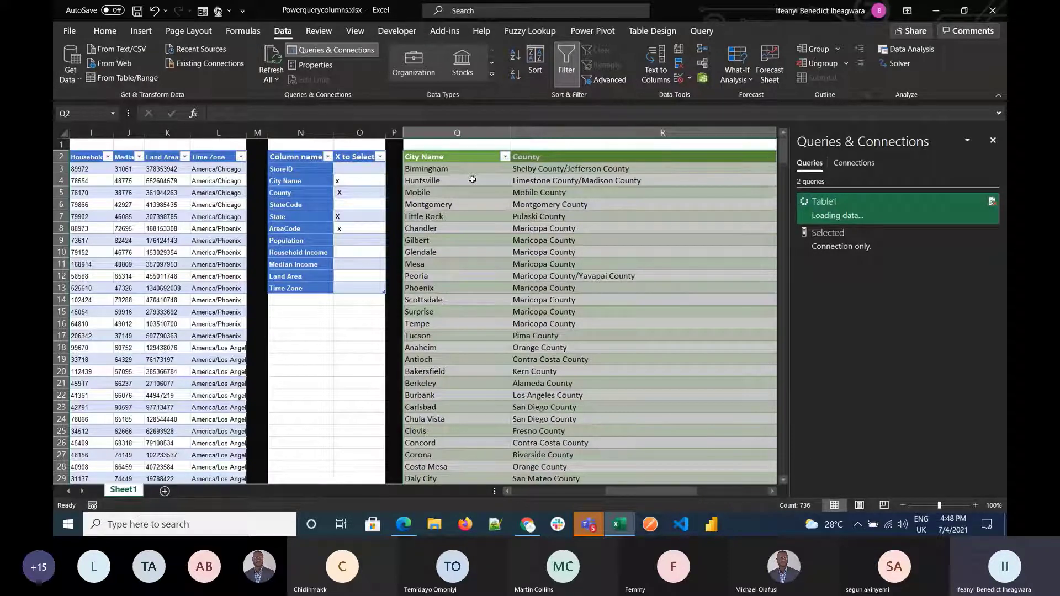
Step: Clear the x marks for County, State and AreaCode in the X to Select column
key("Left")
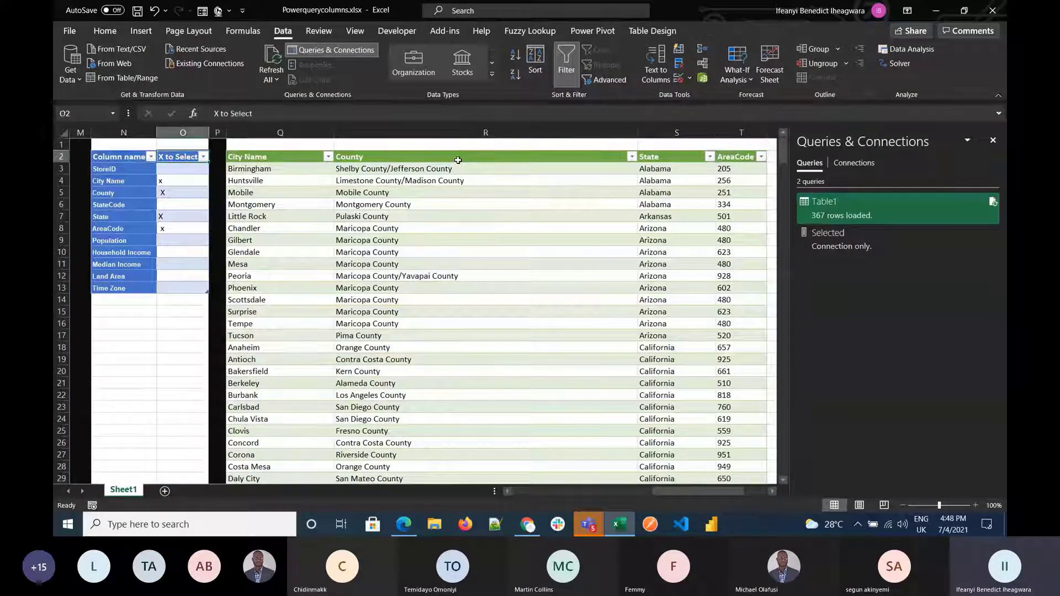
key("Down")
key("Down")
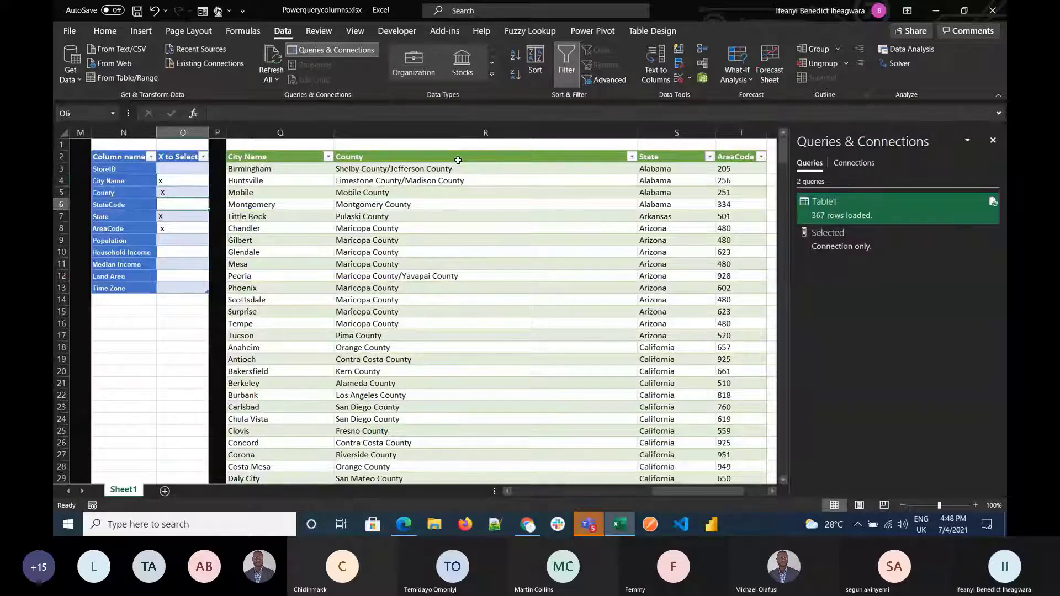
key("Down")
key("Down")
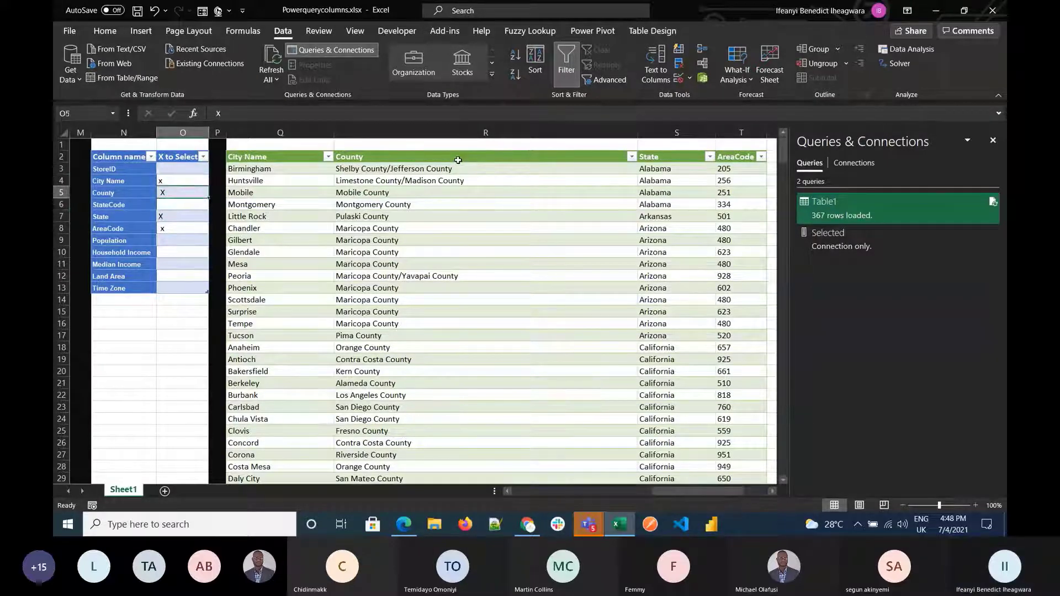
left_click(174, 192)
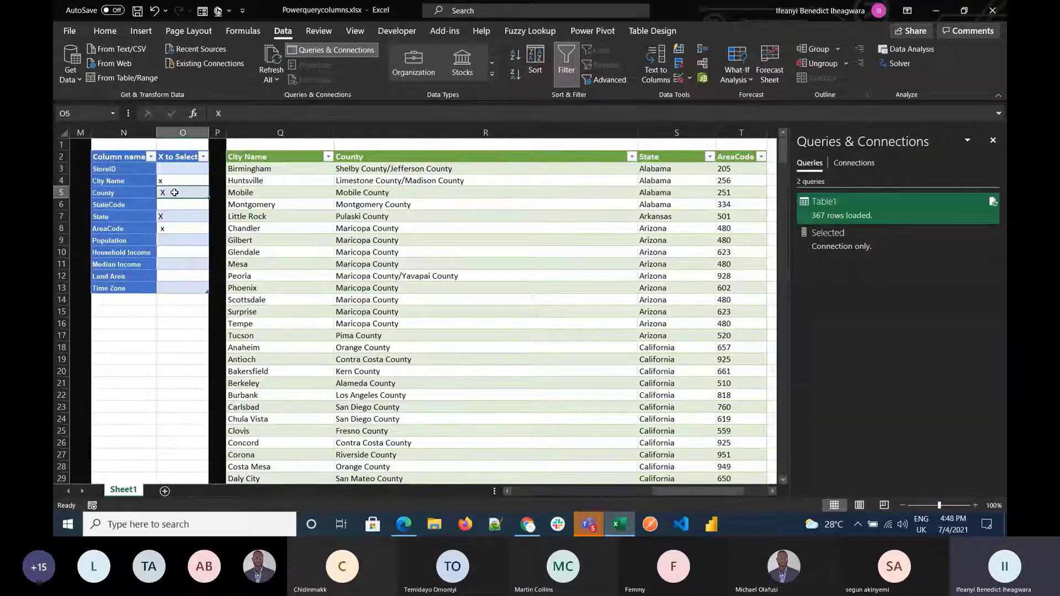
key("Down")
key("Down")
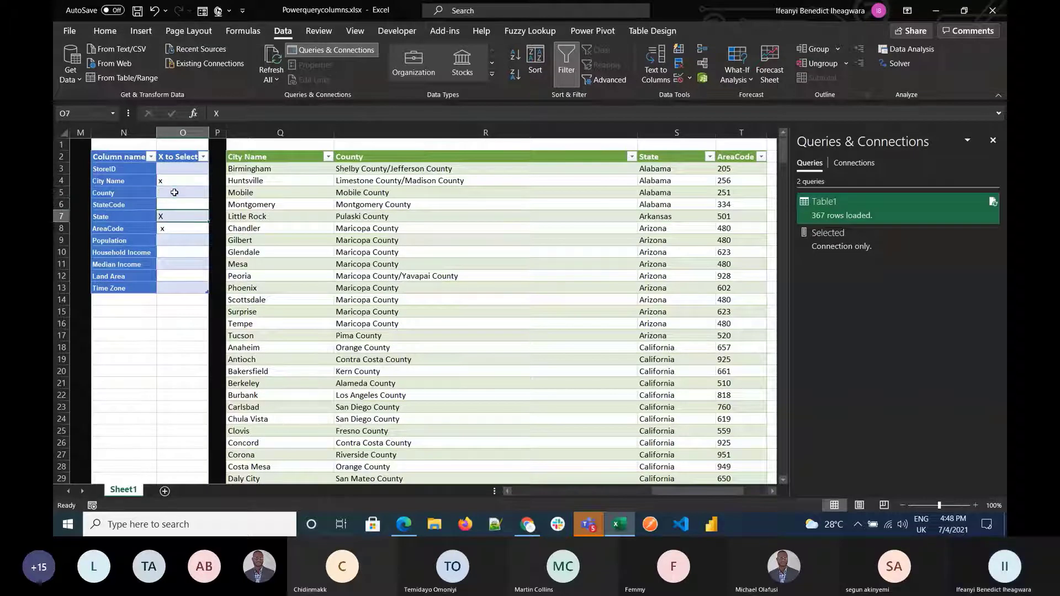
key("Delete")
key("Down")
key("Delete")
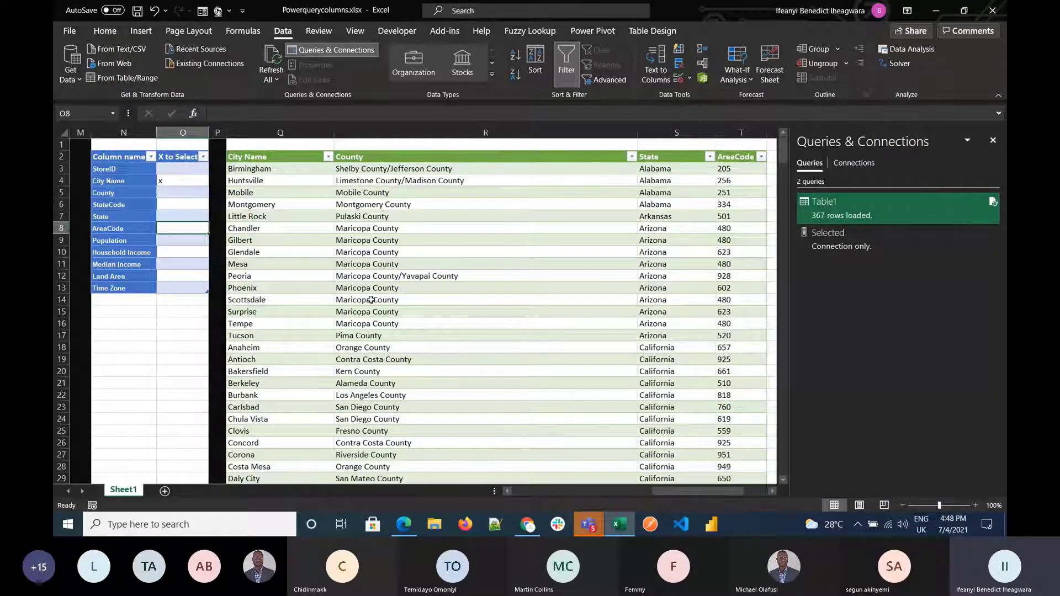
Step: Enter the note text "alt f" in cell N20 below the column name table
left_click(371, 300)
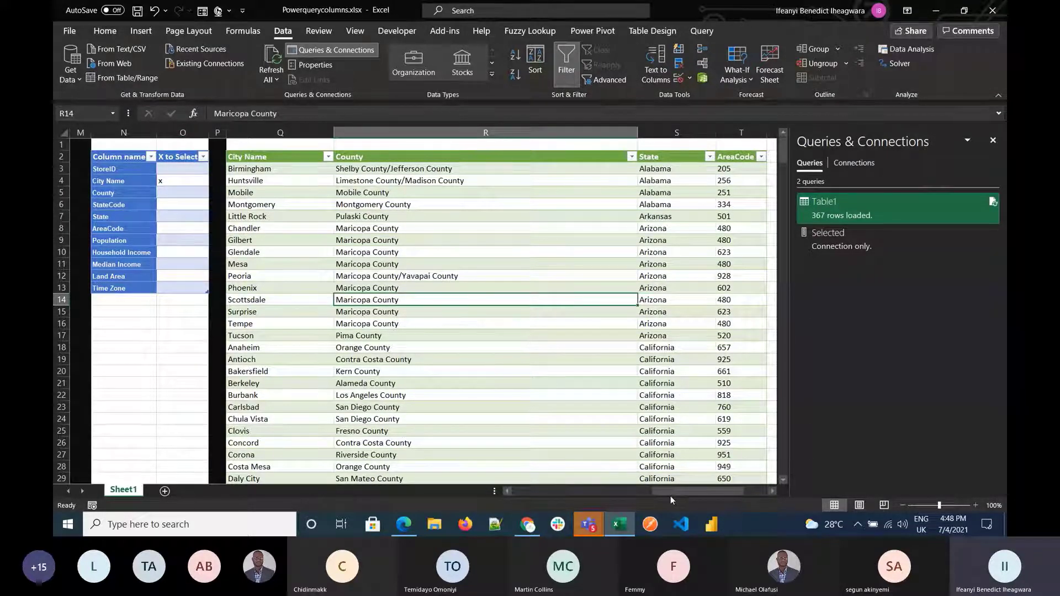
left_click_drag(662, 491, 540, 490)
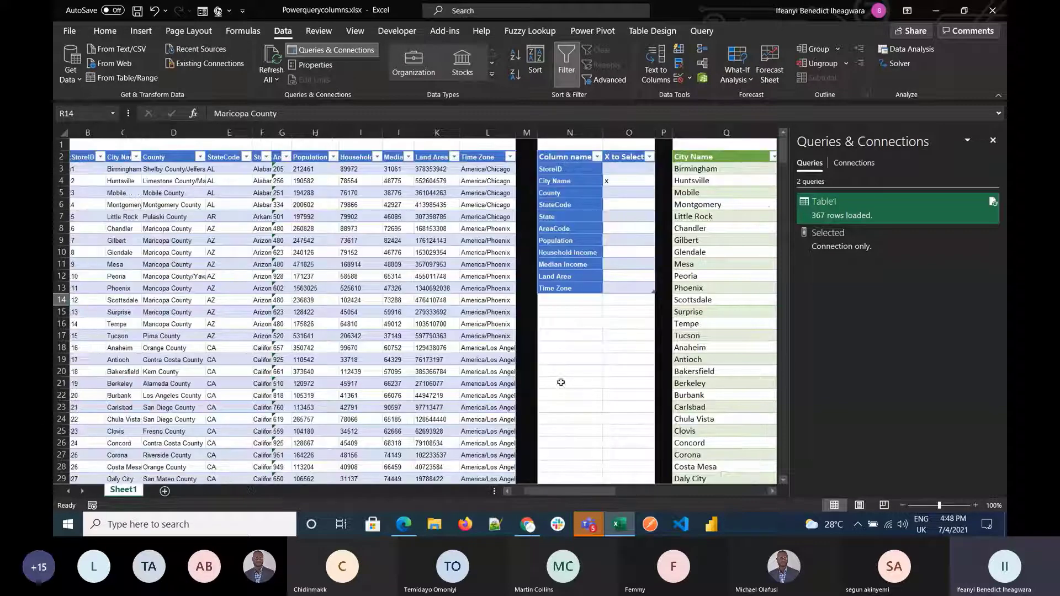
left_click(570, 371)
type("alt f")
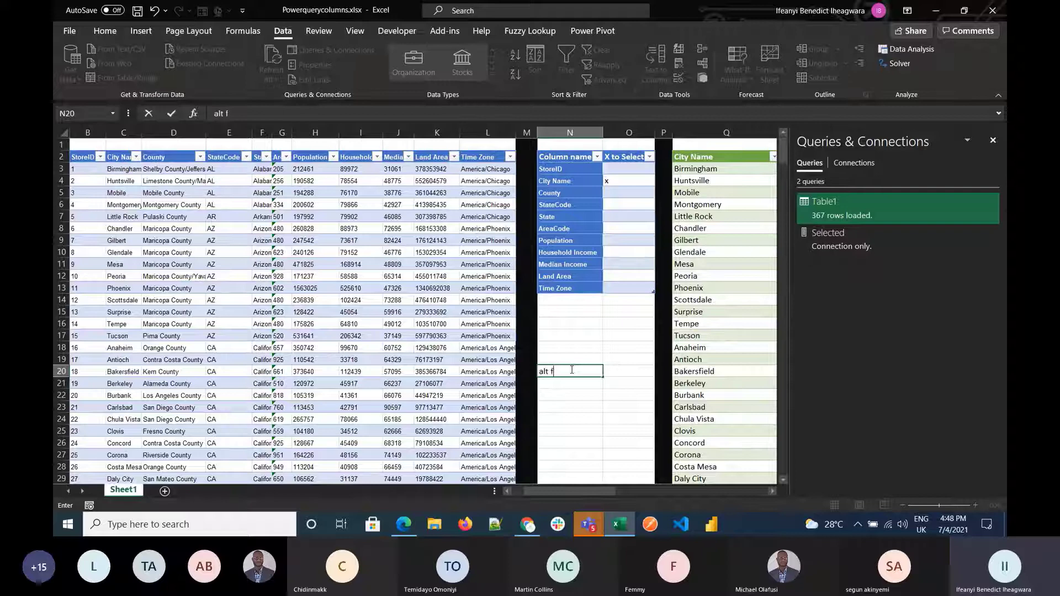
key("ctrl+f")
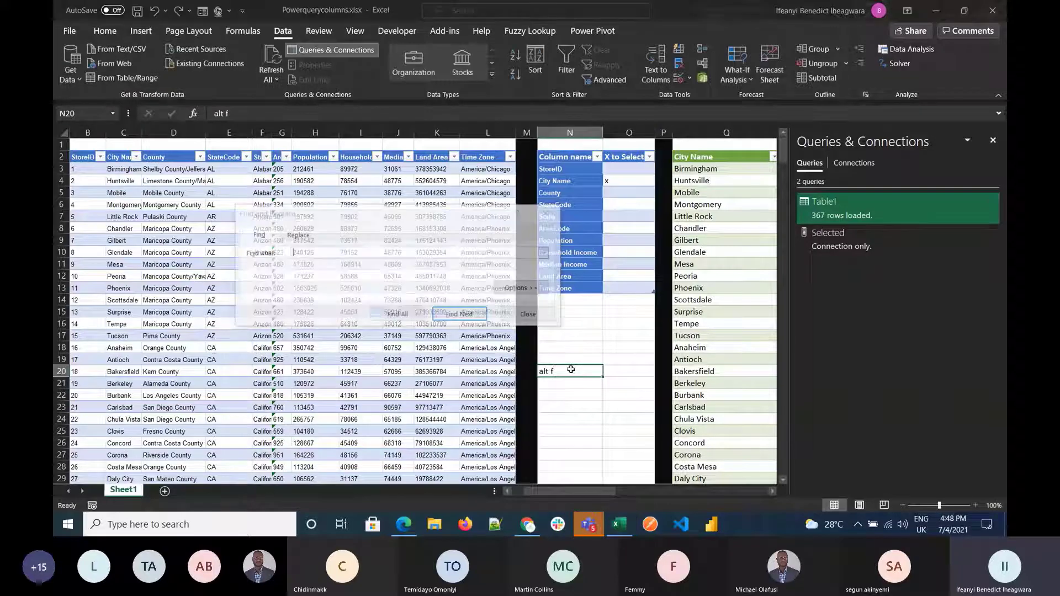
left_click(527, 318)
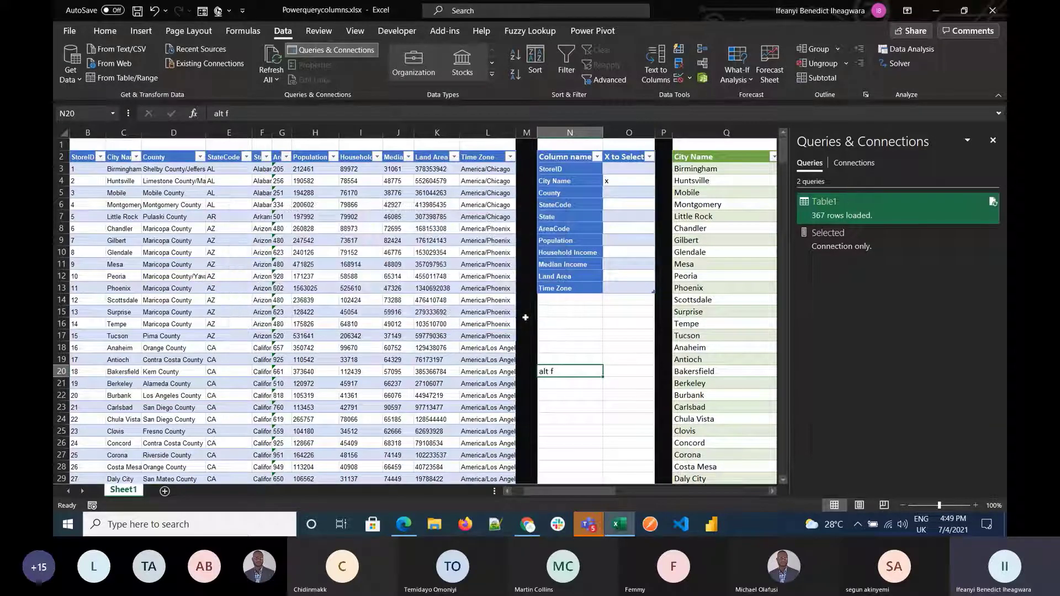
key("ctrl+g")
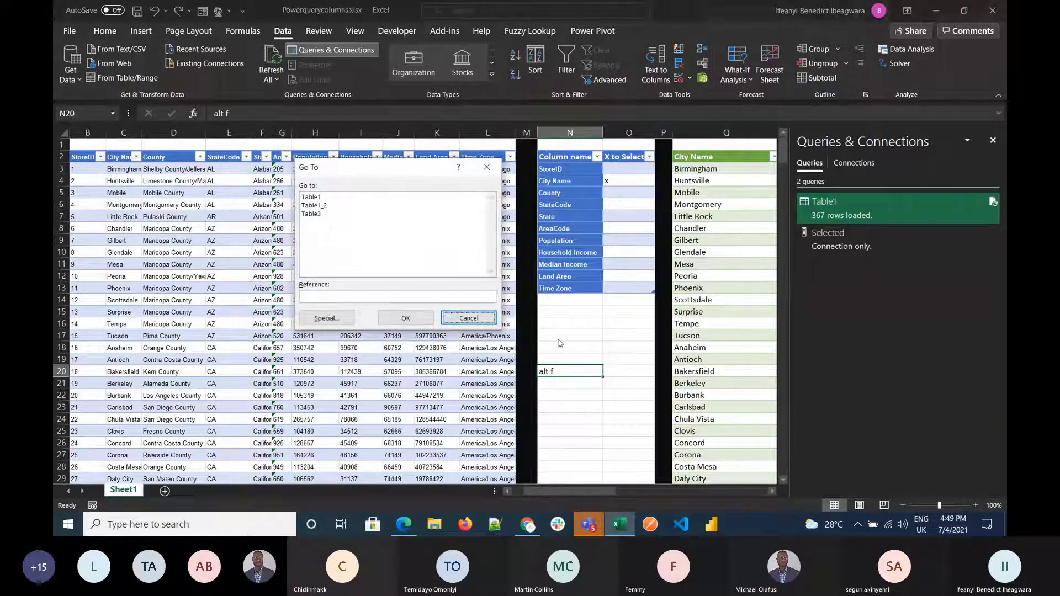
left_click(452, 317)
left_click(452, 317)
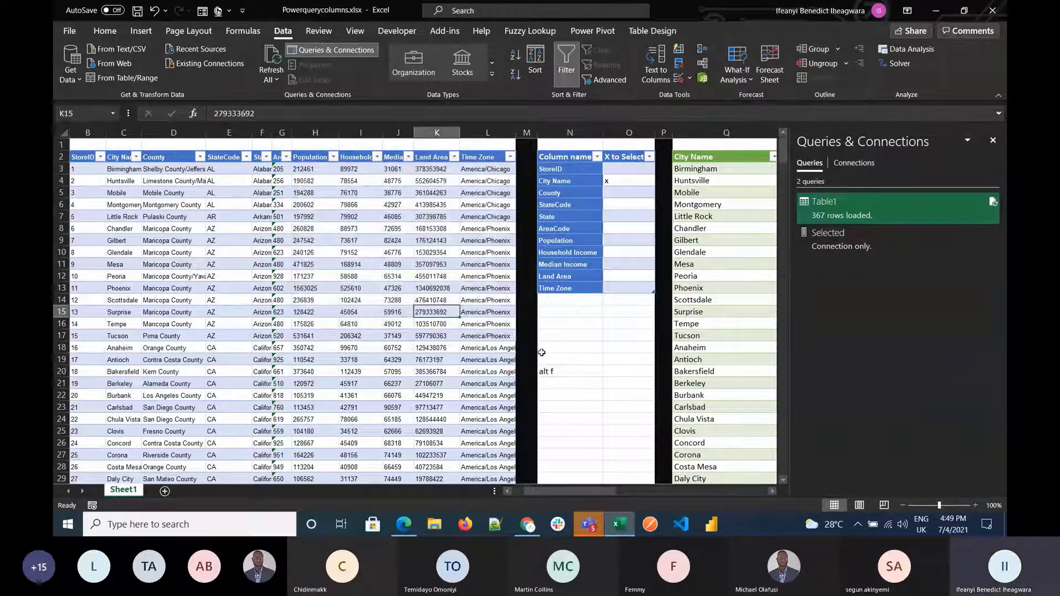
Step: Correct the shortcut note in cell N20 to "alt F5"
left_click(553, 371)
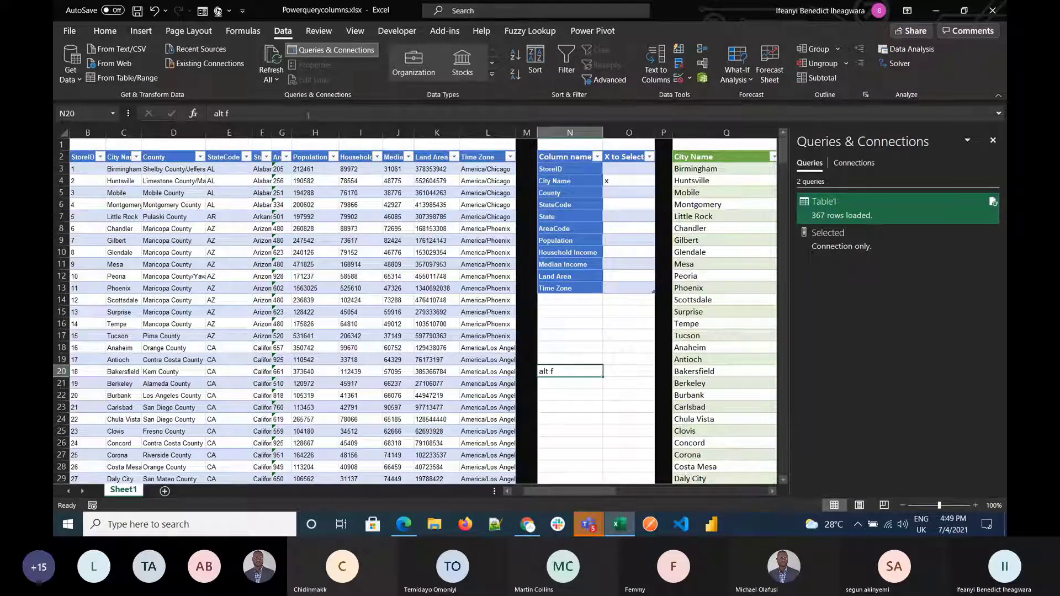
left_click(308, 114)
type("5")
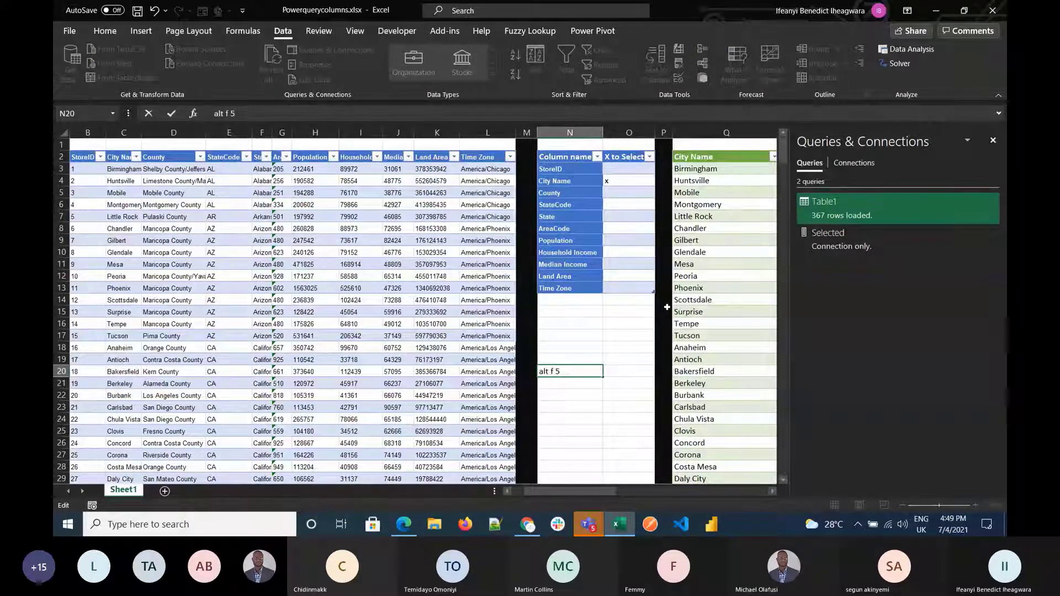
key("BackSpace")
key("BackSpace")
key("BackSpace")
type("F5")
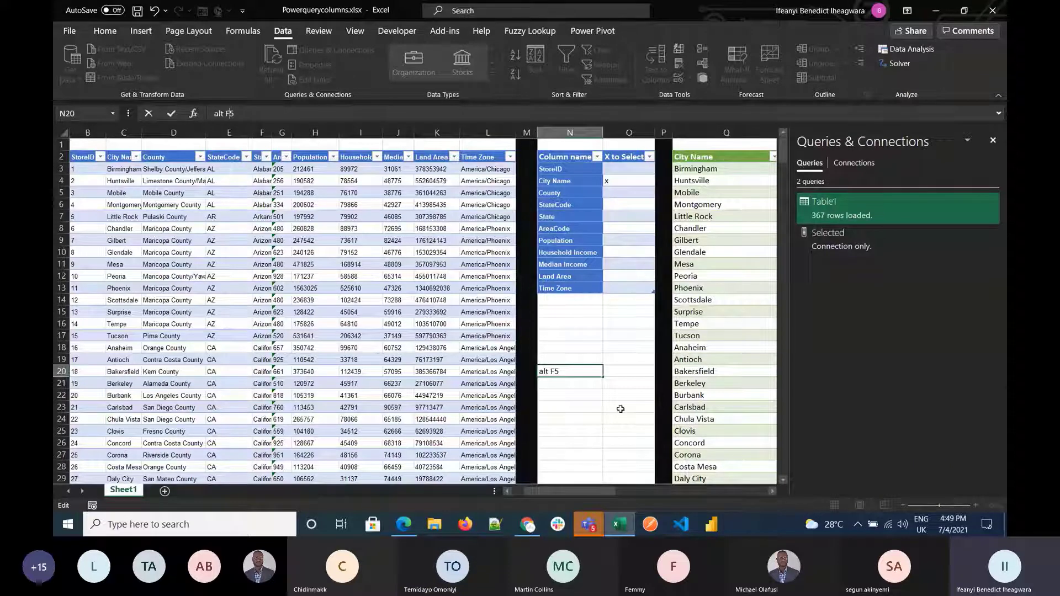
left_click(686, 312)
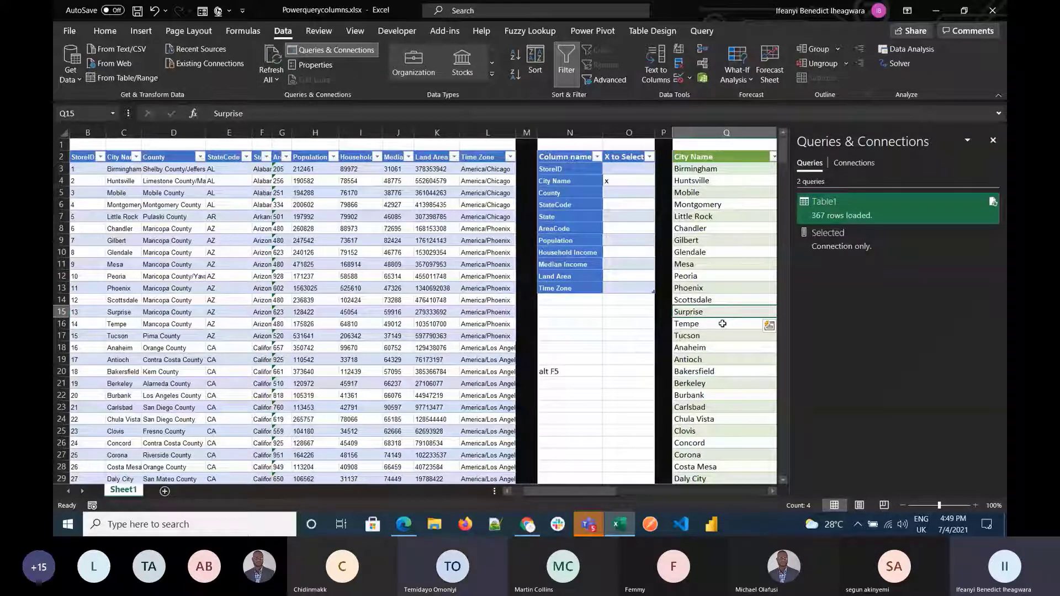
Step: Refresh the green output table so it follows the current column selection
scroll(722, 324, "right", 3)
left_click(619, 392)
key("alt+shift")
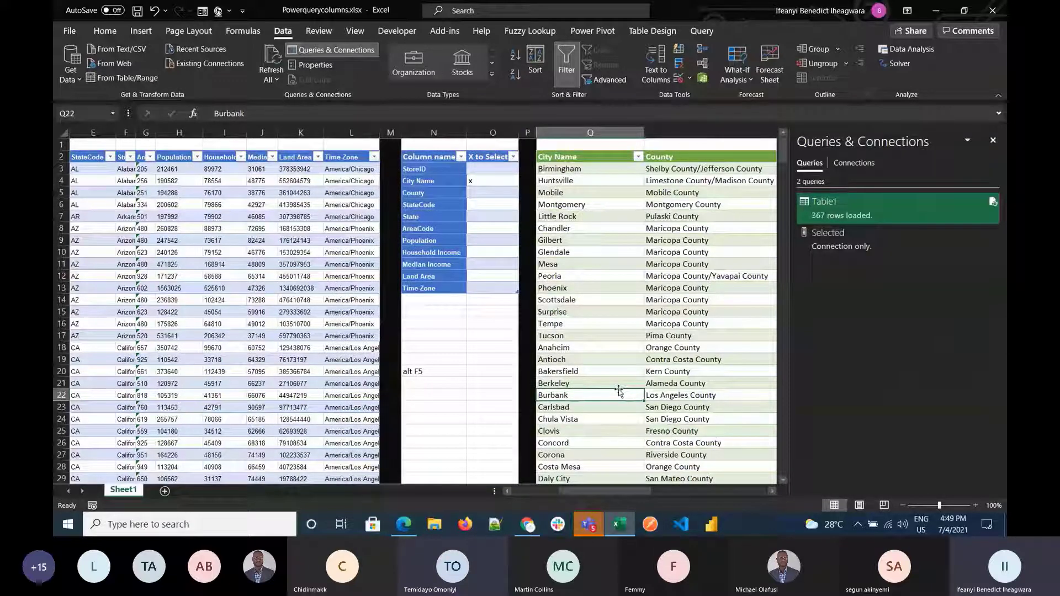
key("alt+F5")
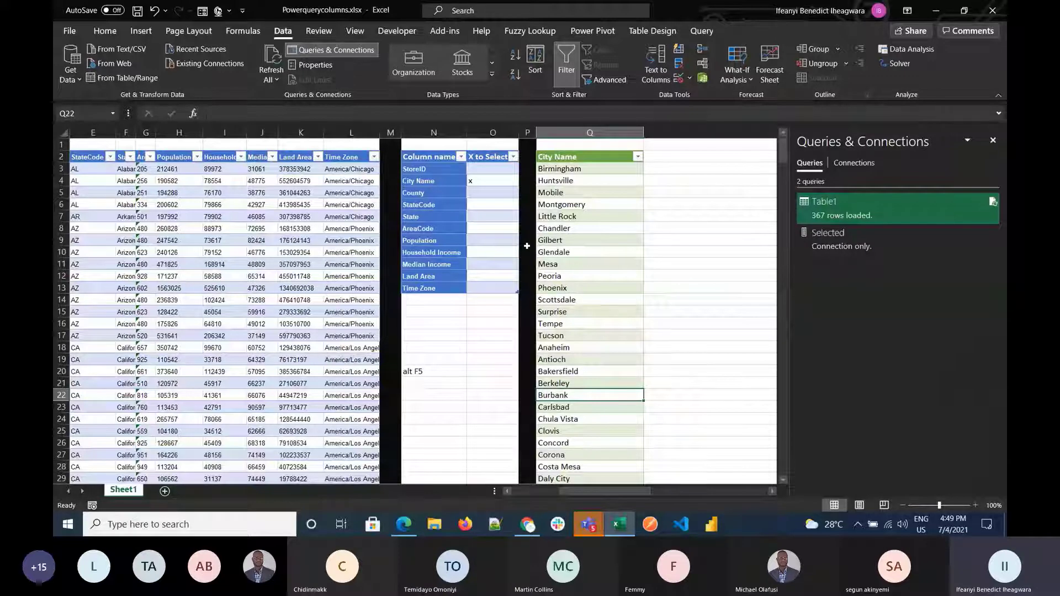
Step: Mark State with x in the X to Select column and refresh the green output table
left_click(479, 217)
type("x")
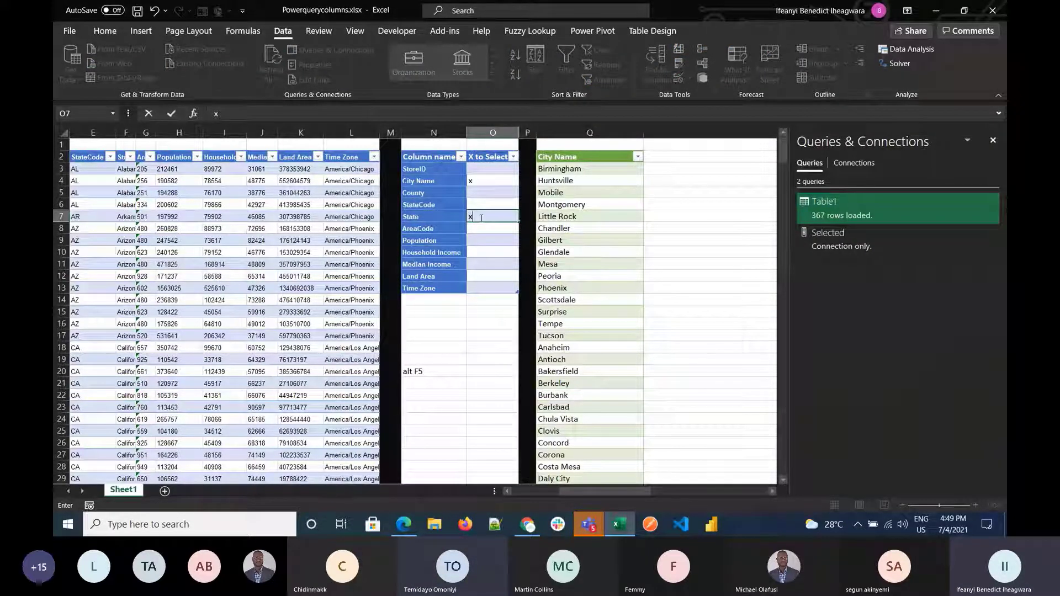
left_click(591, 274)
key("alt+F5")
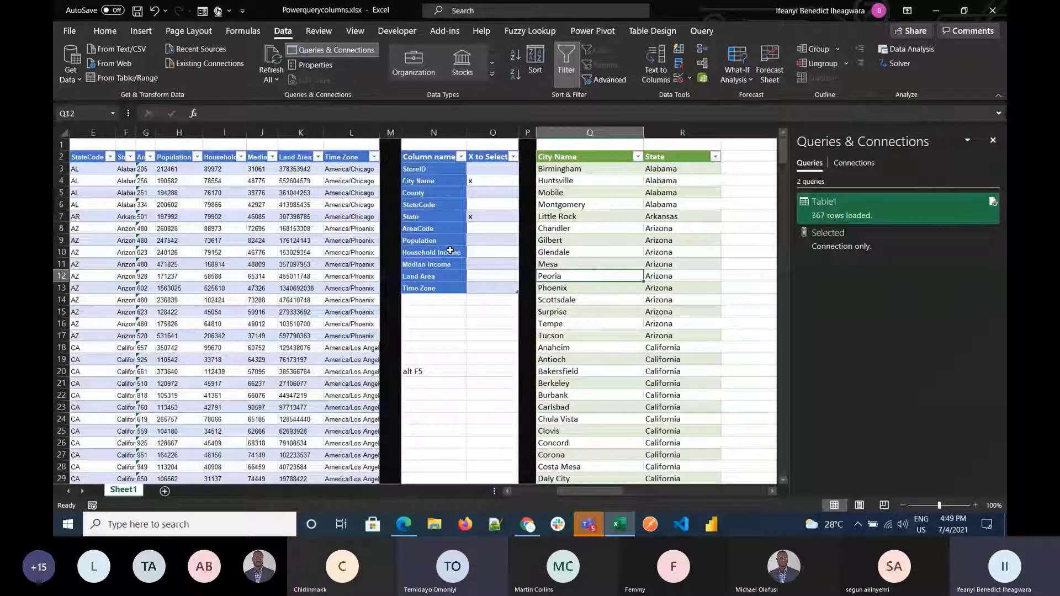
Step: Replace State's mark in the X to Select column with an x preceded by several spaces
left_click(483, 219)
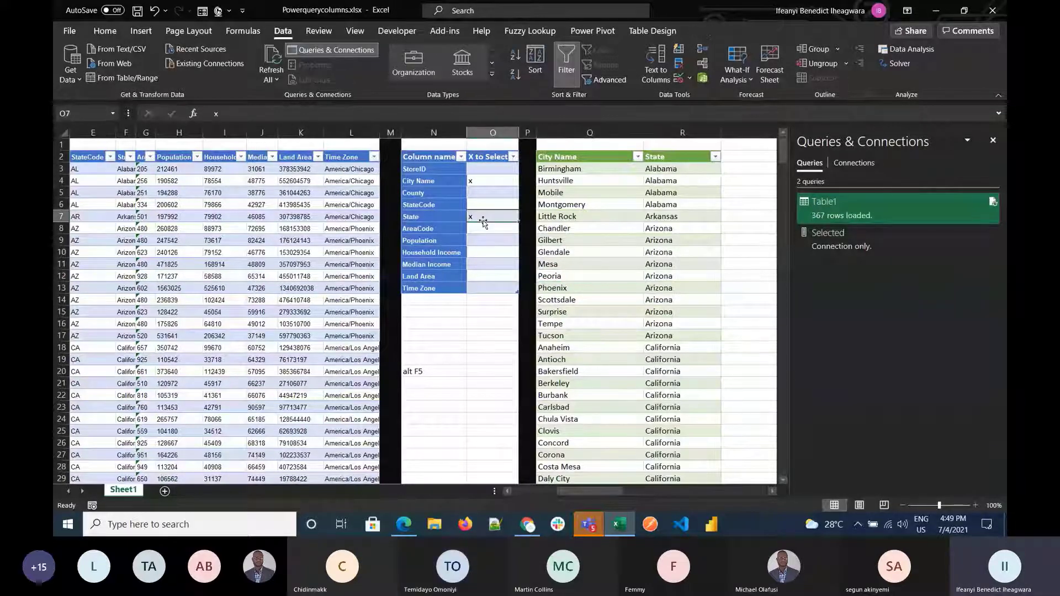
key("BackSpace")
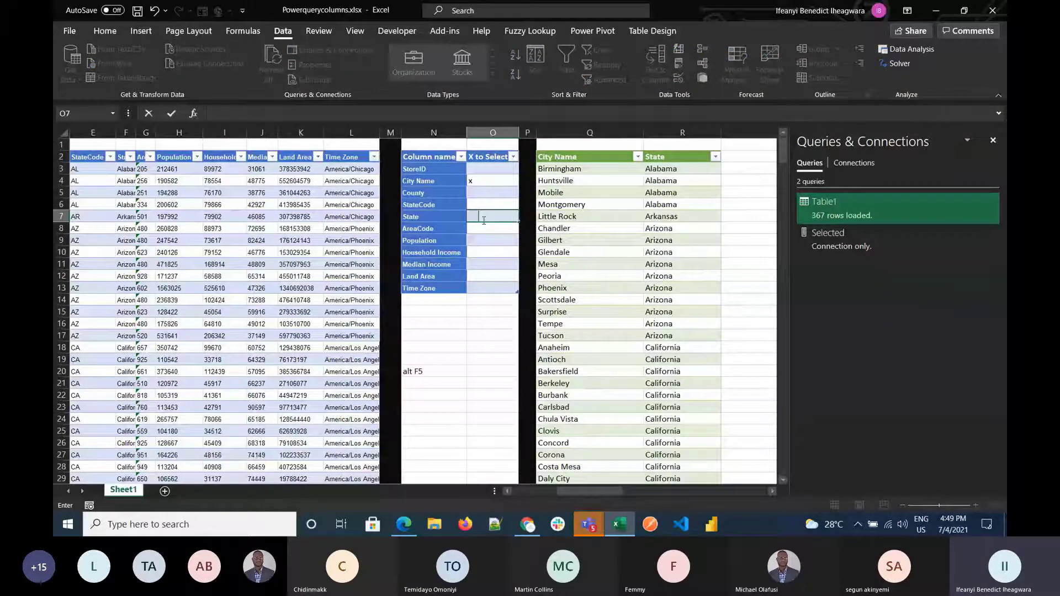
type("x")
key("Return")
key("Return")
Step: Mark Population with an uppercase X, Household Income with x, and Median Income with c in the X to Select column
type("X")
key("Return")
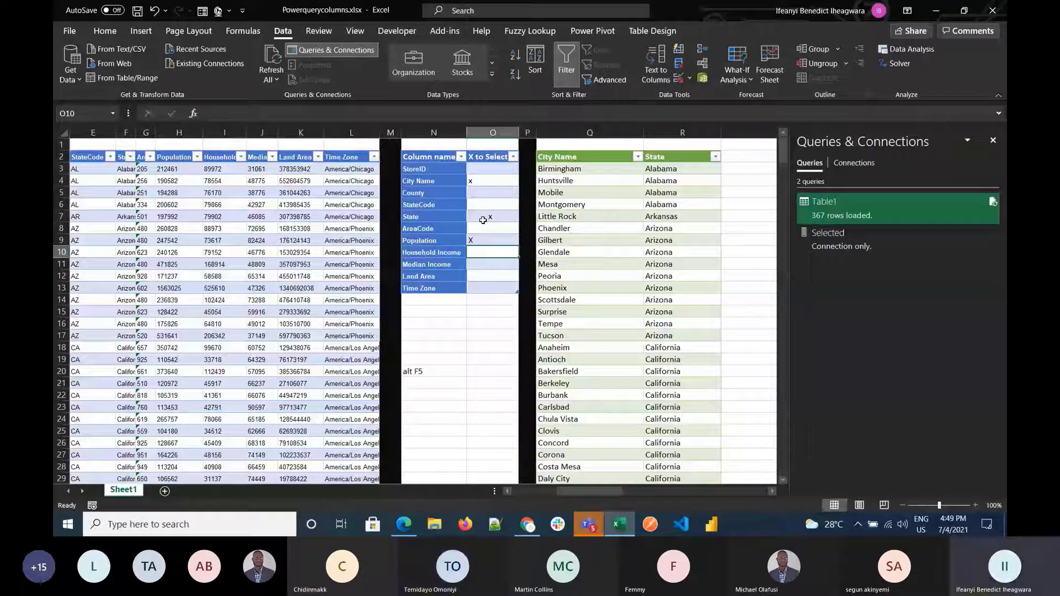
type("x")
key("Return")
type("c")
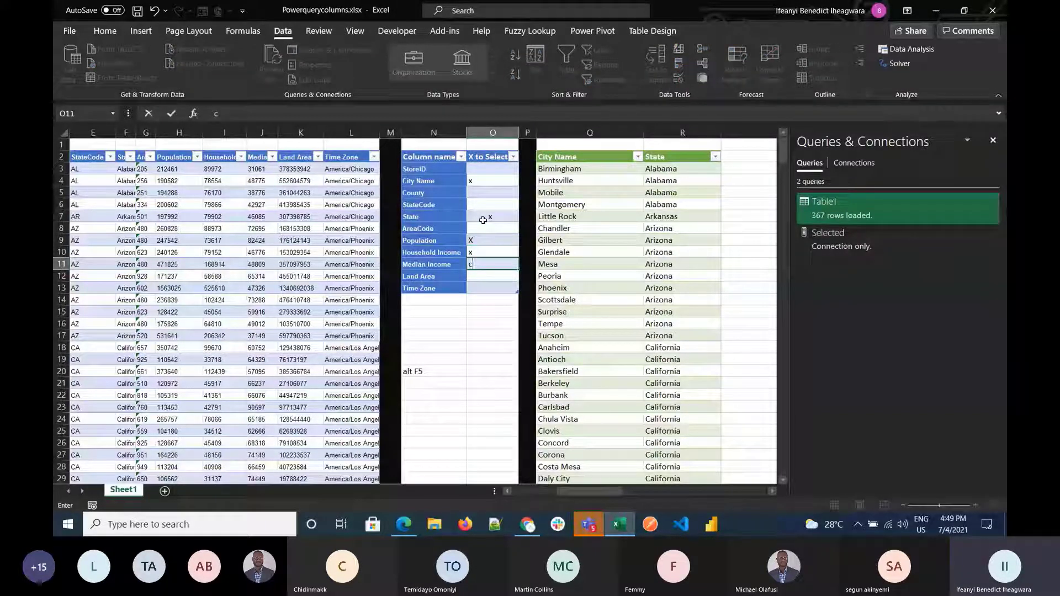
Step: Commit the marks and refresh the green output table to test the padded, uppercase and non-x entries
left_click(608, 310)
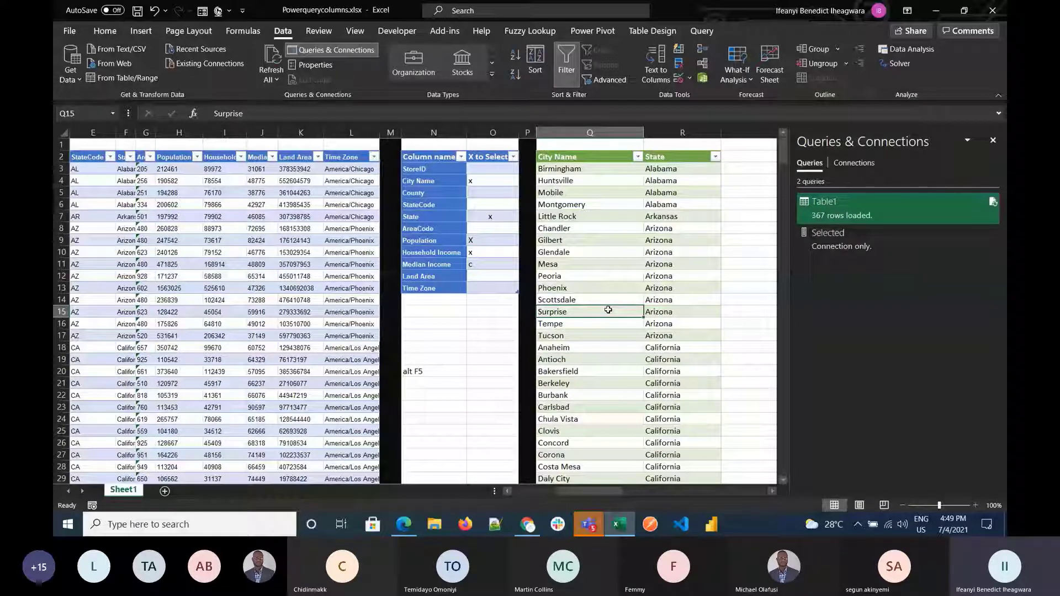
left_click(581, 265)
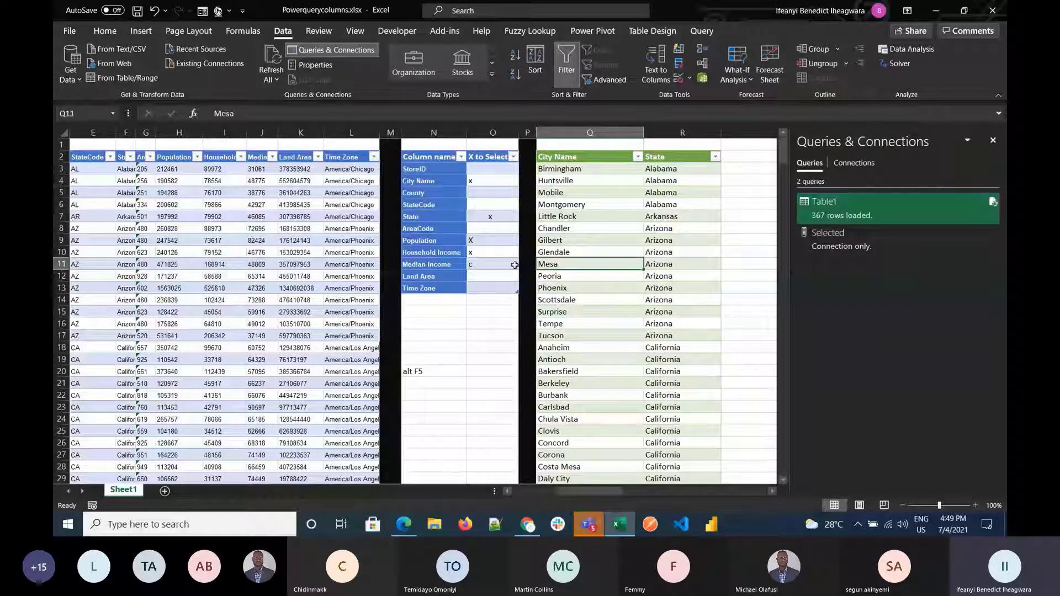
left_click(479, 249)
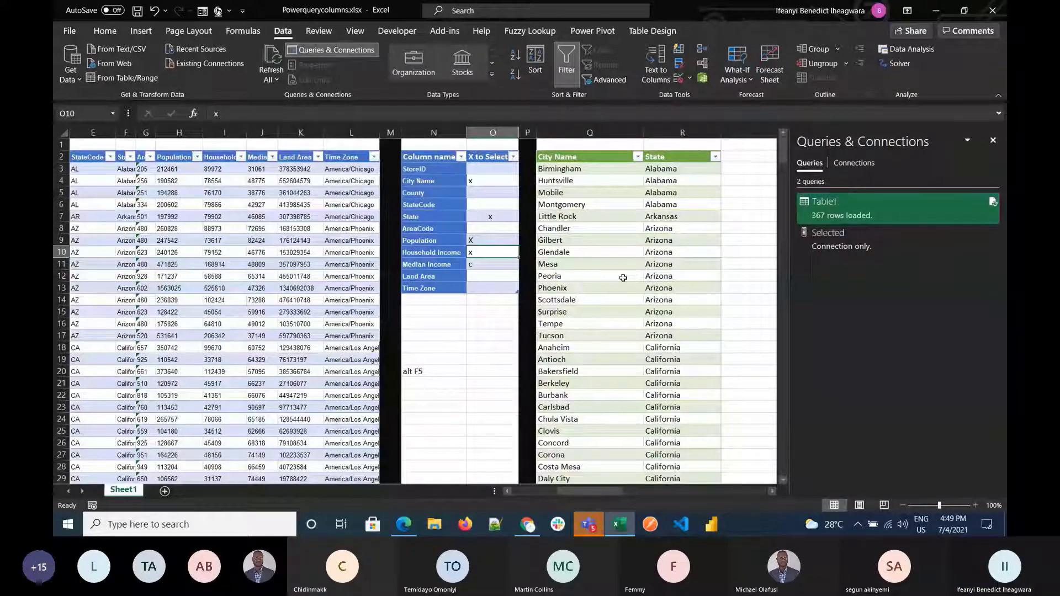
left_click(622, 286)
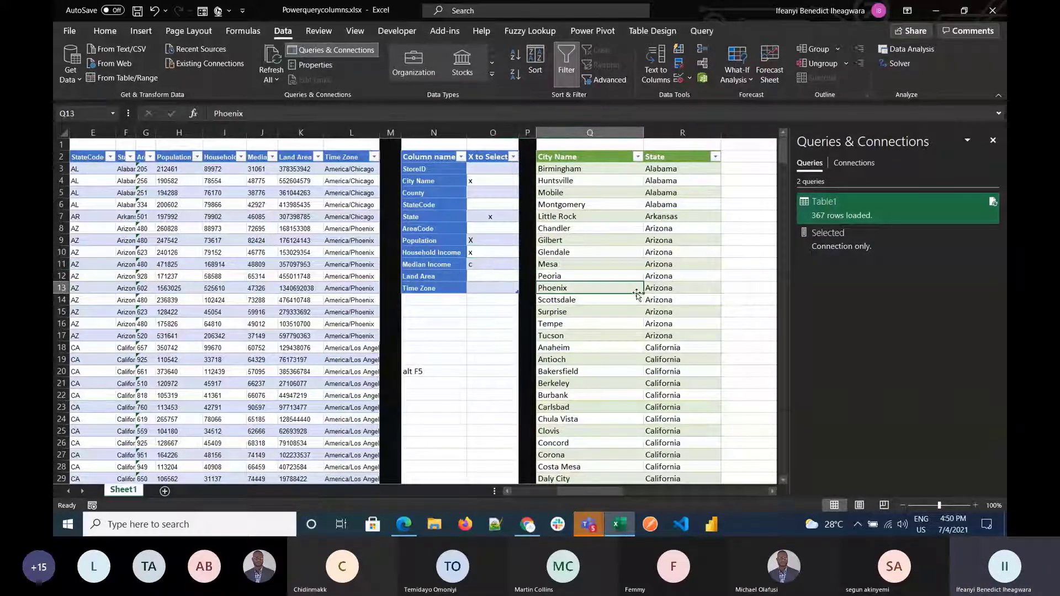
key("alt+F5")
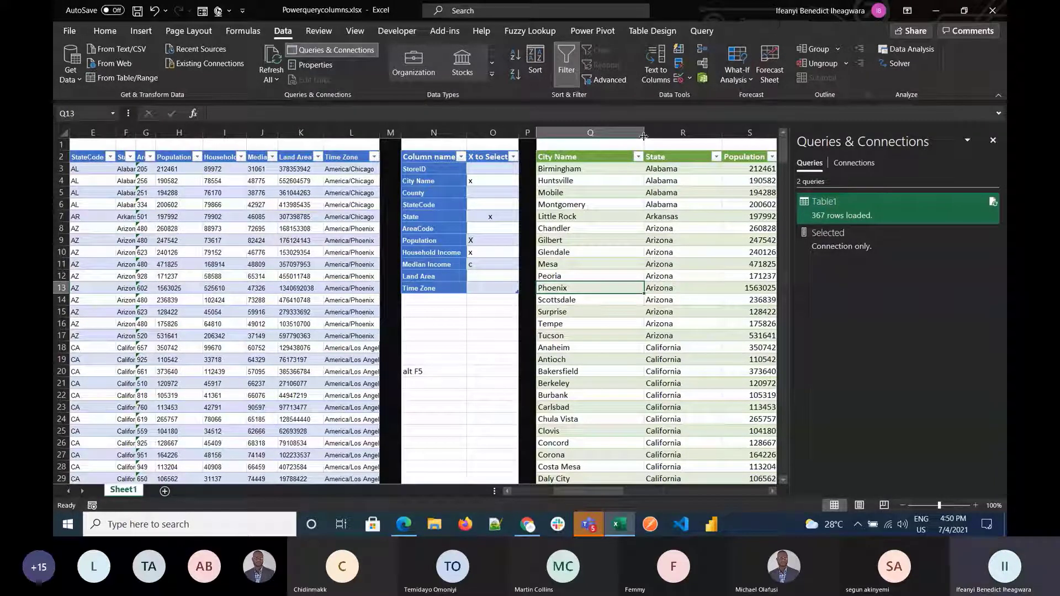
Step: Narrow the City Name, State and Household Income columns of the green output table
left_click_drag(643, 137, 571, 144)
left_click_drag(649, 138, 594, 137)
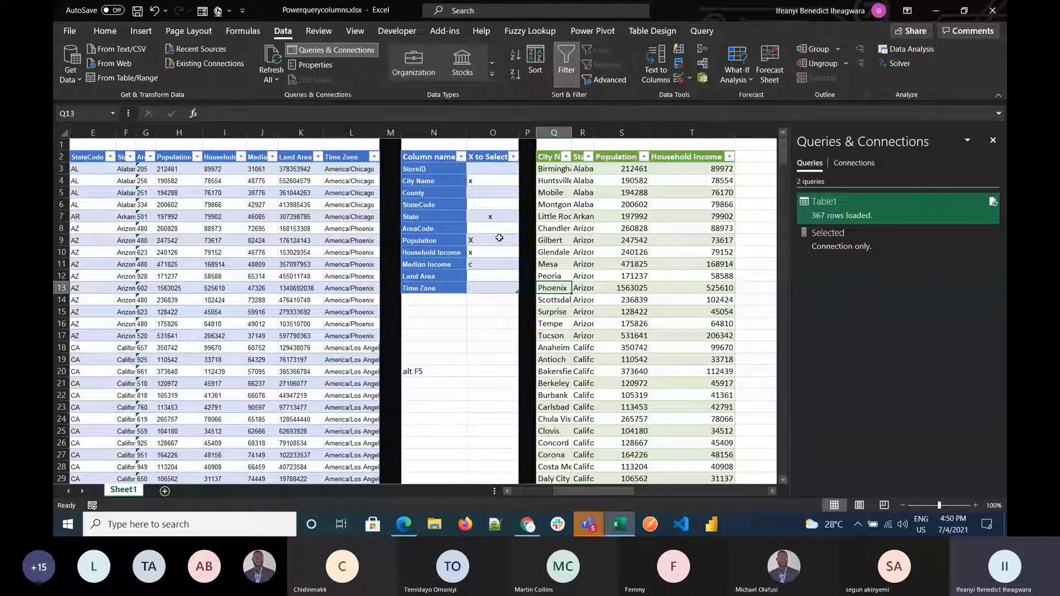
right_click(726, 136)
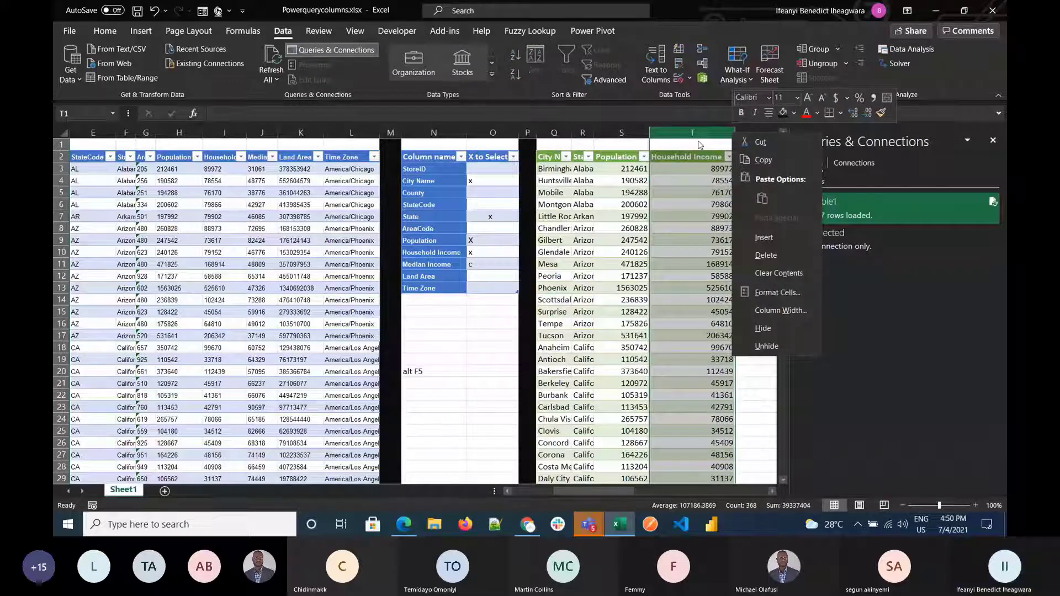
left_click_drag(734, 133, 699, 137)
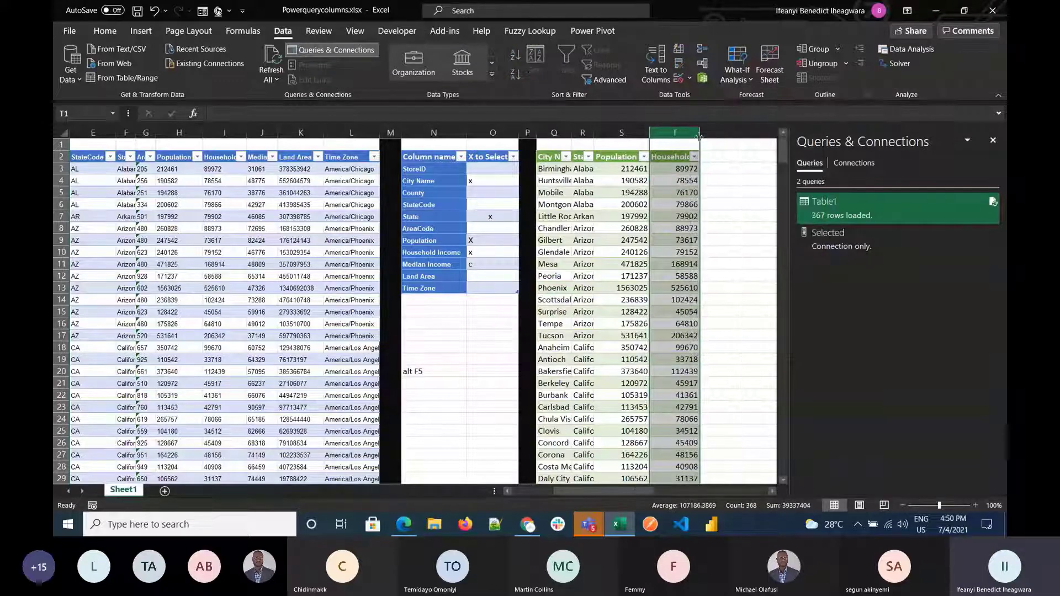
Step: Change the Median Income mark to XX and refresh the green output table
left_click(483, 217)
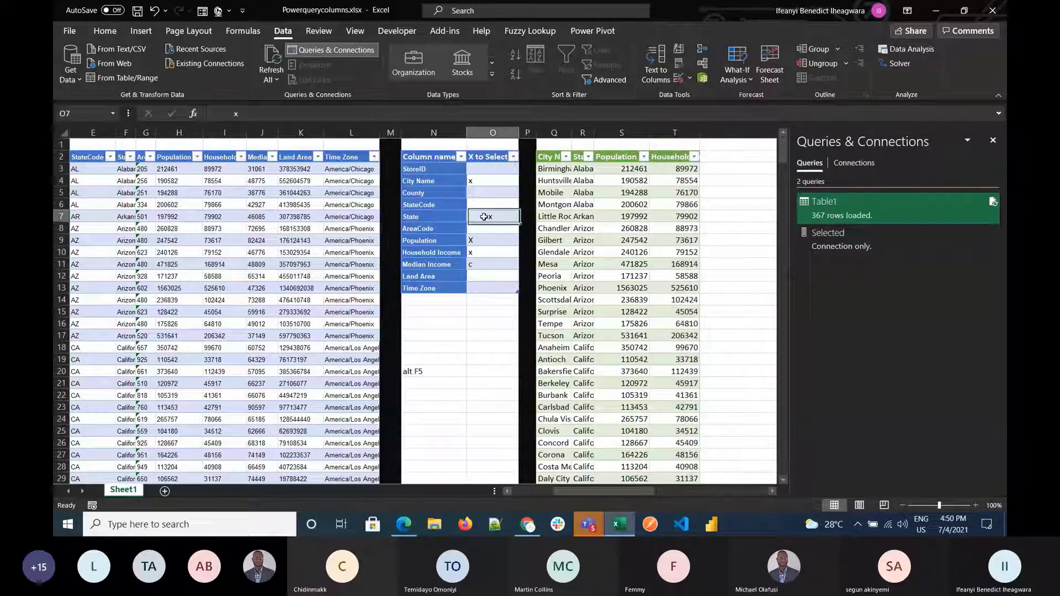
left_click(481, 265)
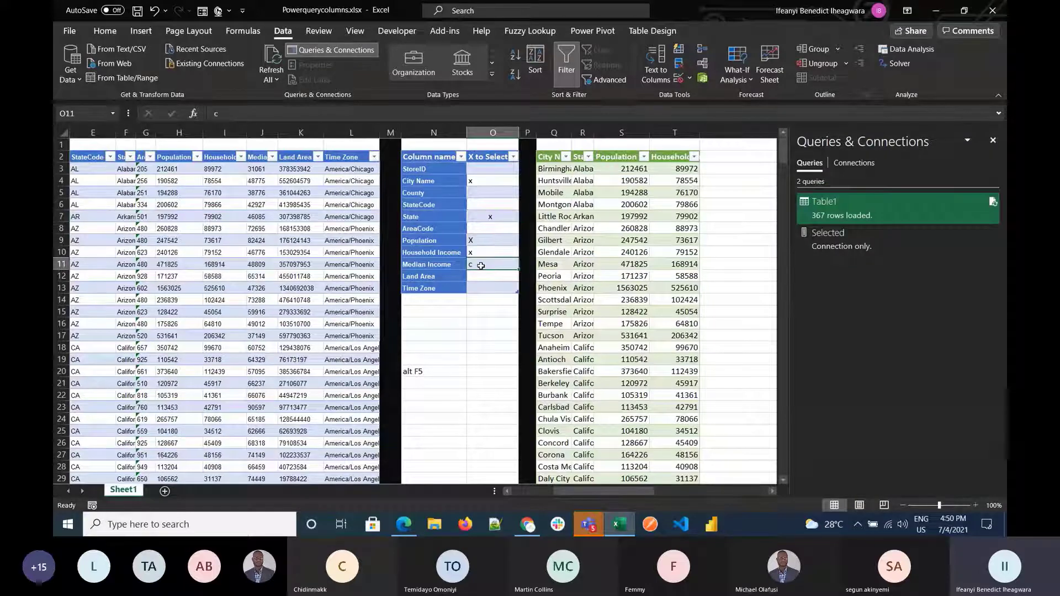
key("BackSpace")
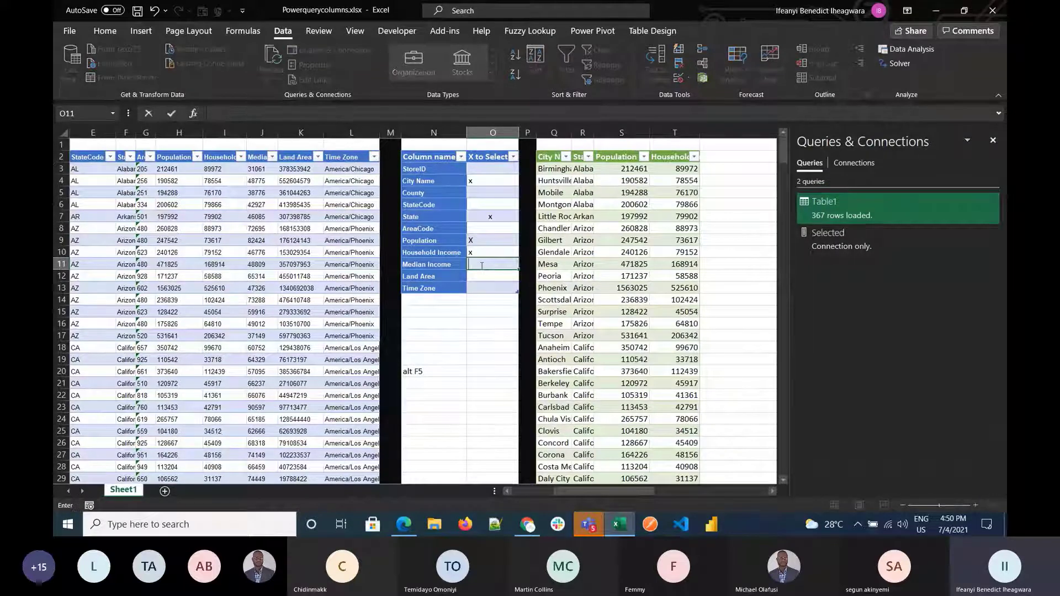
type("XX")
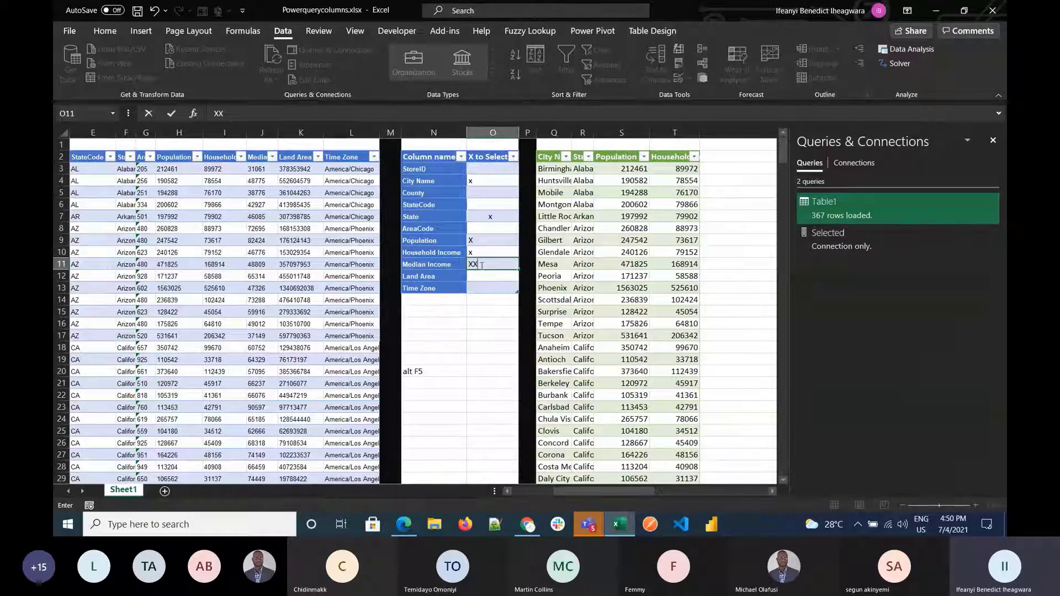
left_click(586, 315)
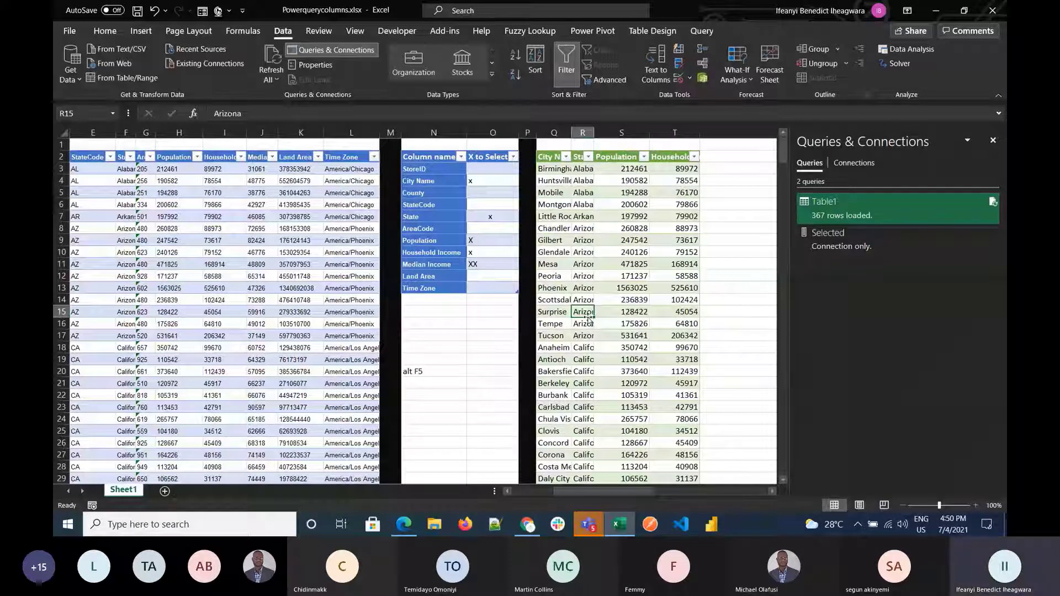
key("alt+F5")
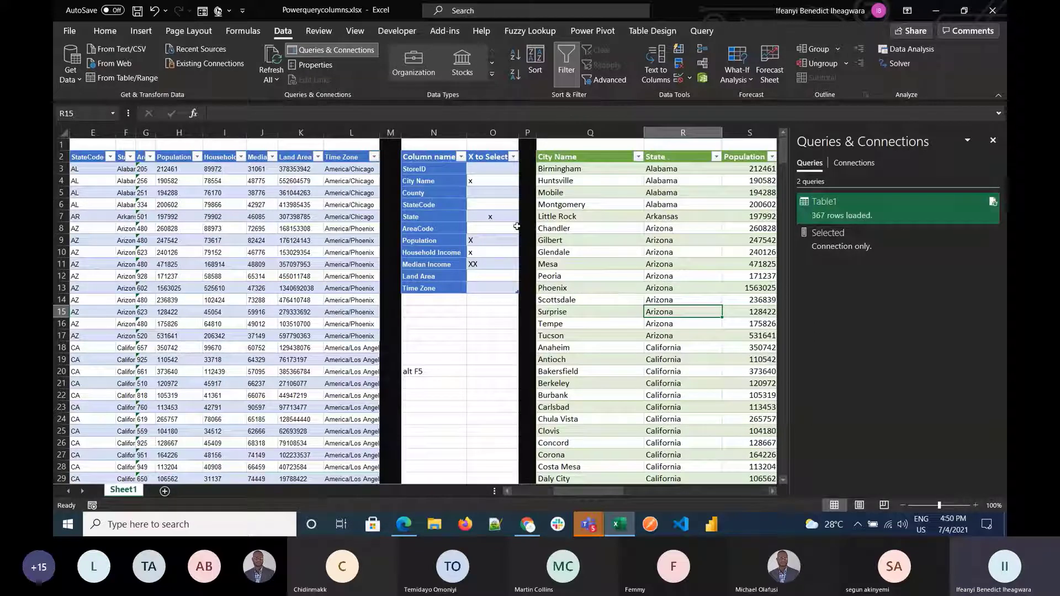
Step: Narrow the refreshed output table's City Name and State columns so more of its columns fit in view
left_click_drag(644, 133, 577, 144)
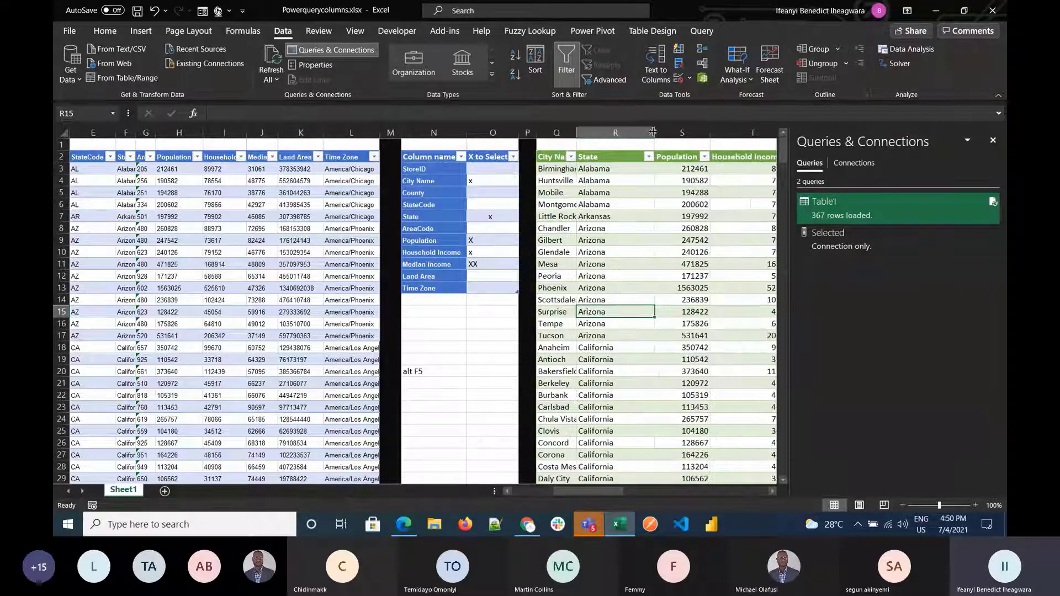
left_click_drag(652, 133, 608, 134)
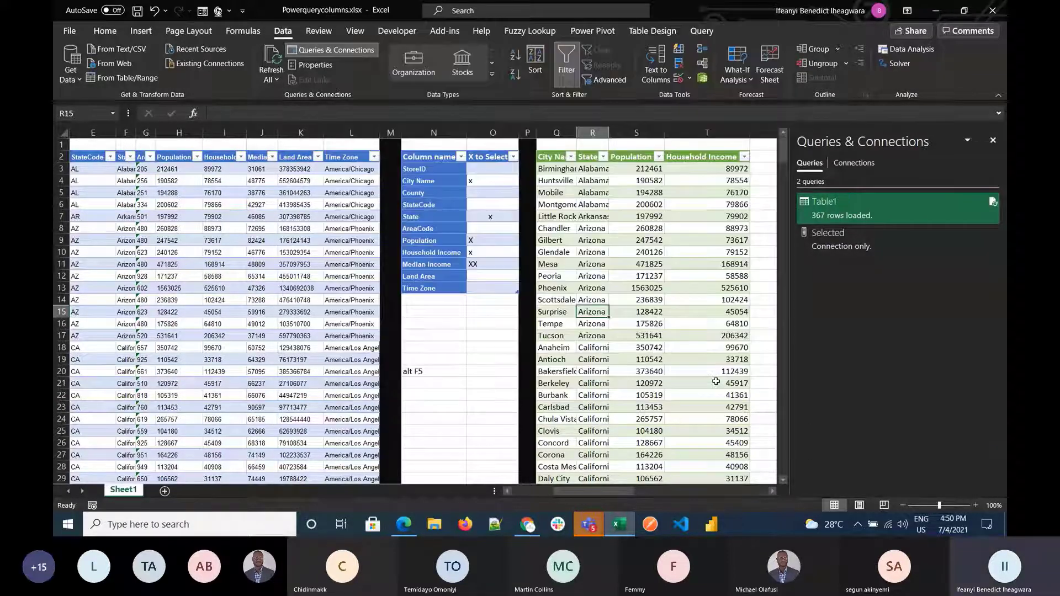
left_click_drag(591, 491, 546, 490)
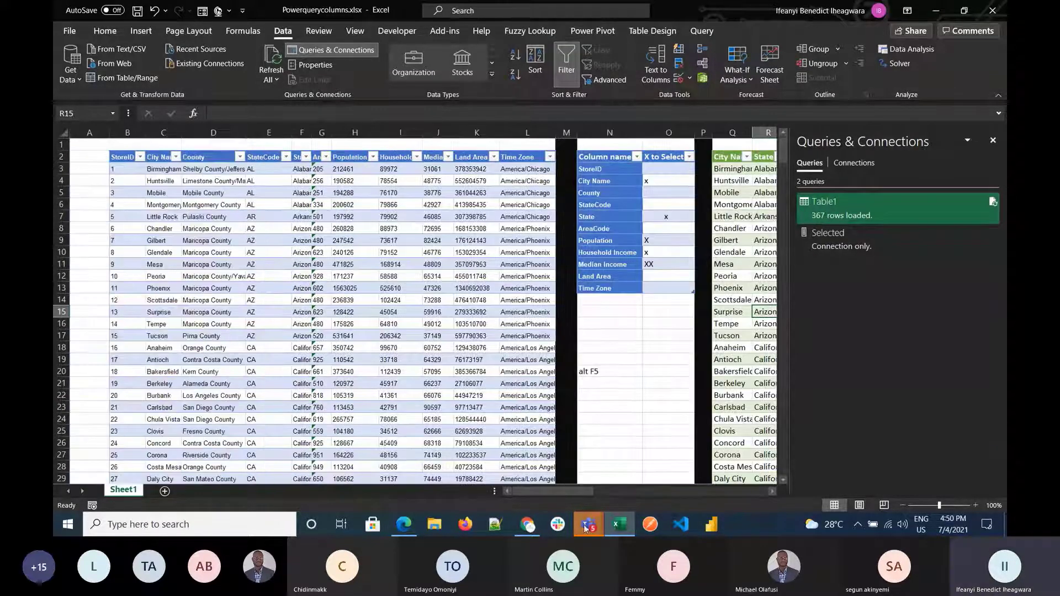
Step: Switch to the Microsoft Teams meeting window, check the chat for new messages, and return to the workbook
mouse_move(586, 528)
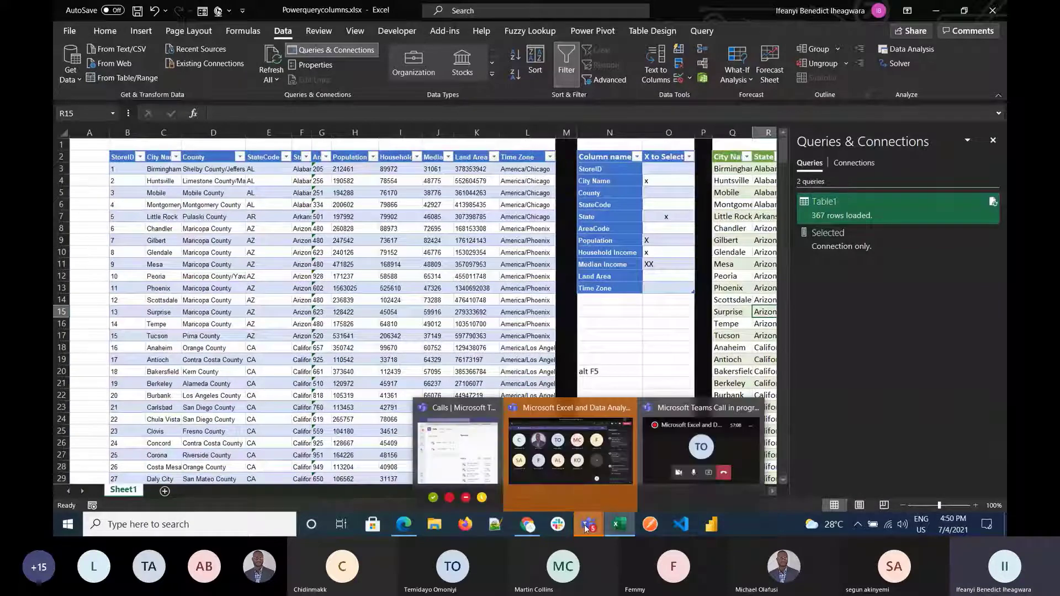
left_click(622, 321)
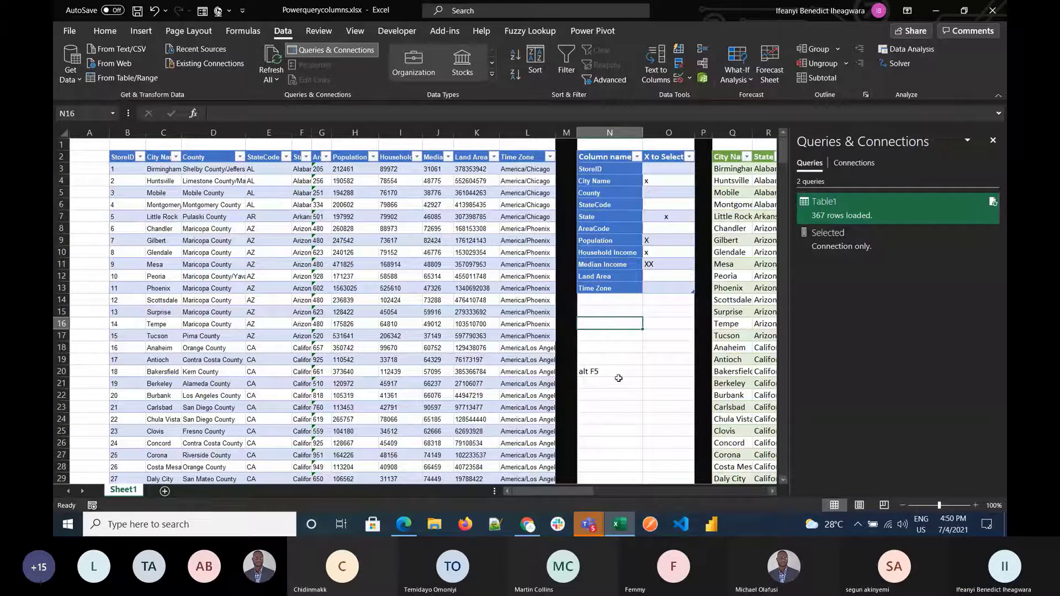
mouse_move(593, 521)
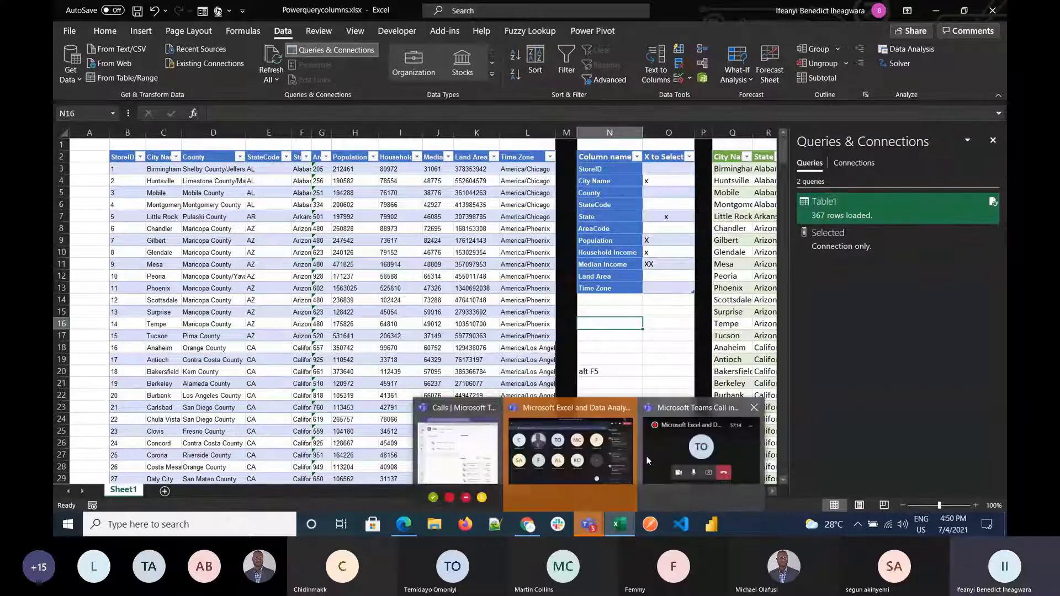
left_click(623, 454)
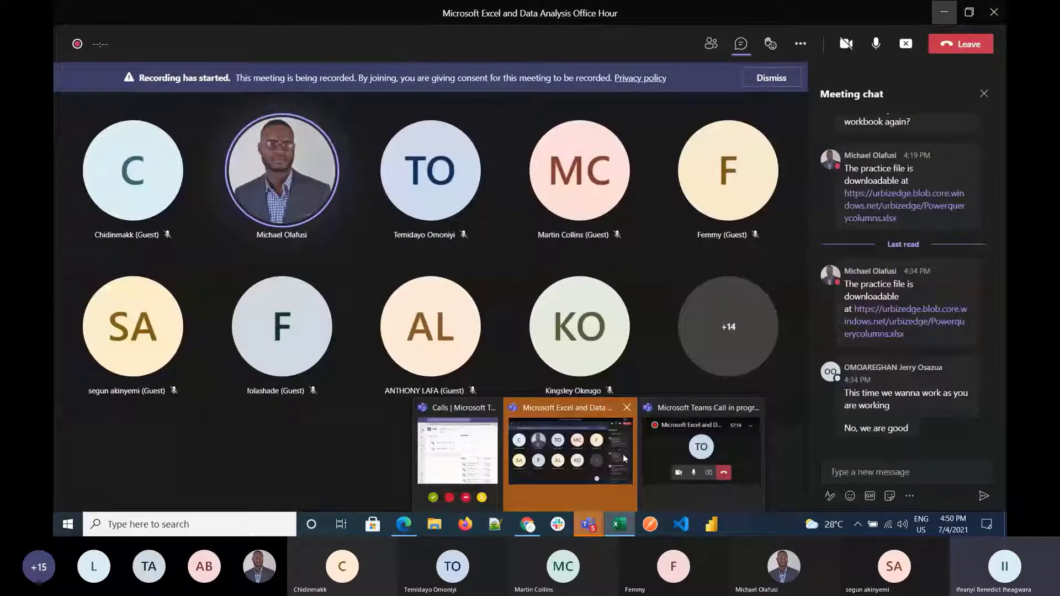
left_click(593, 458)
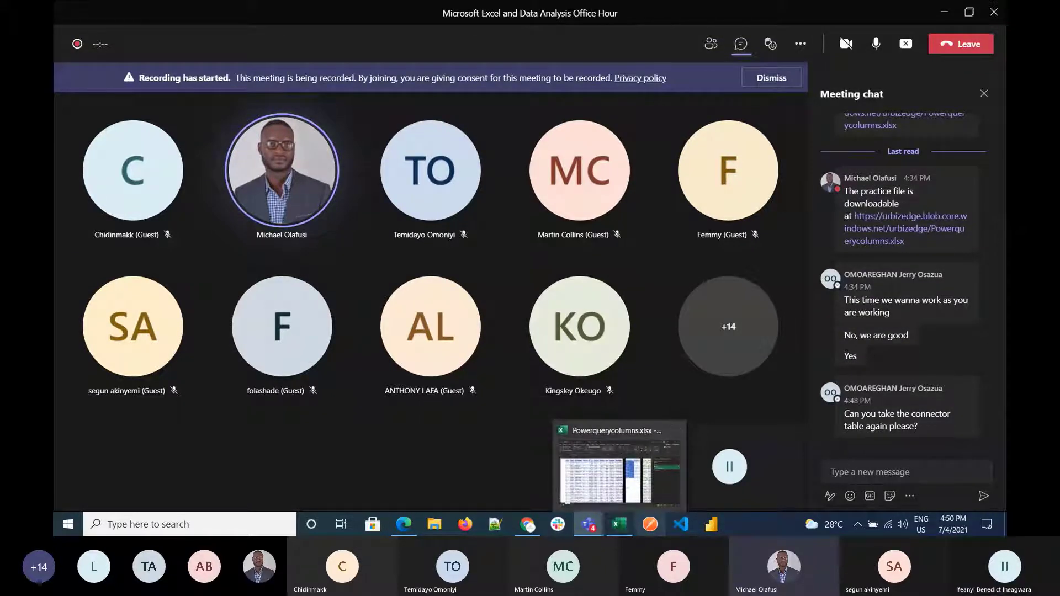
left_click(945, 8)
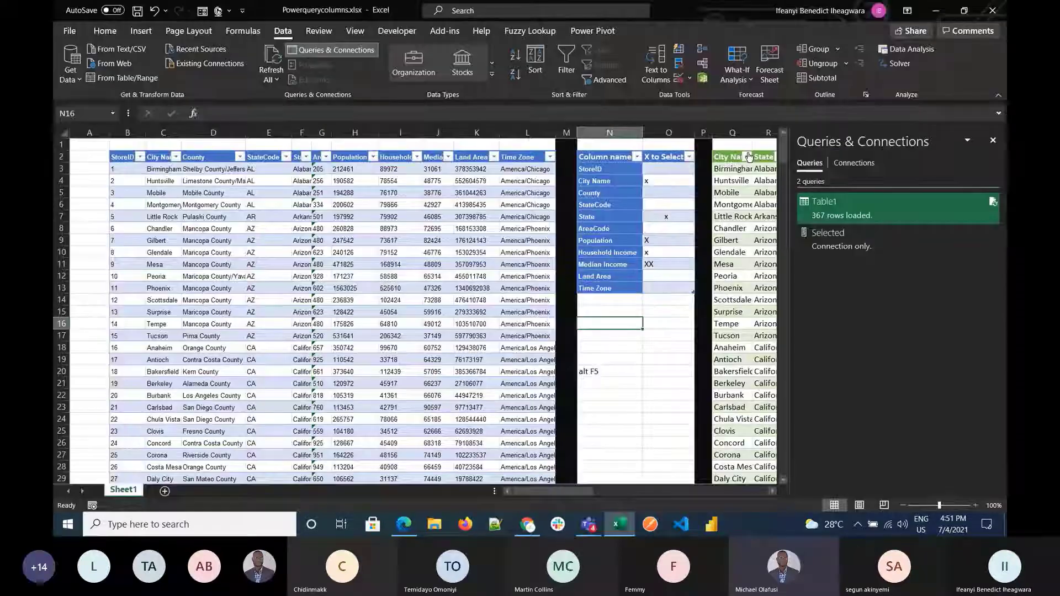
Step: Narrow the Household Income column of the green output table
left_click(635, 418)
left_click_drag(568, 490, 640, 491)
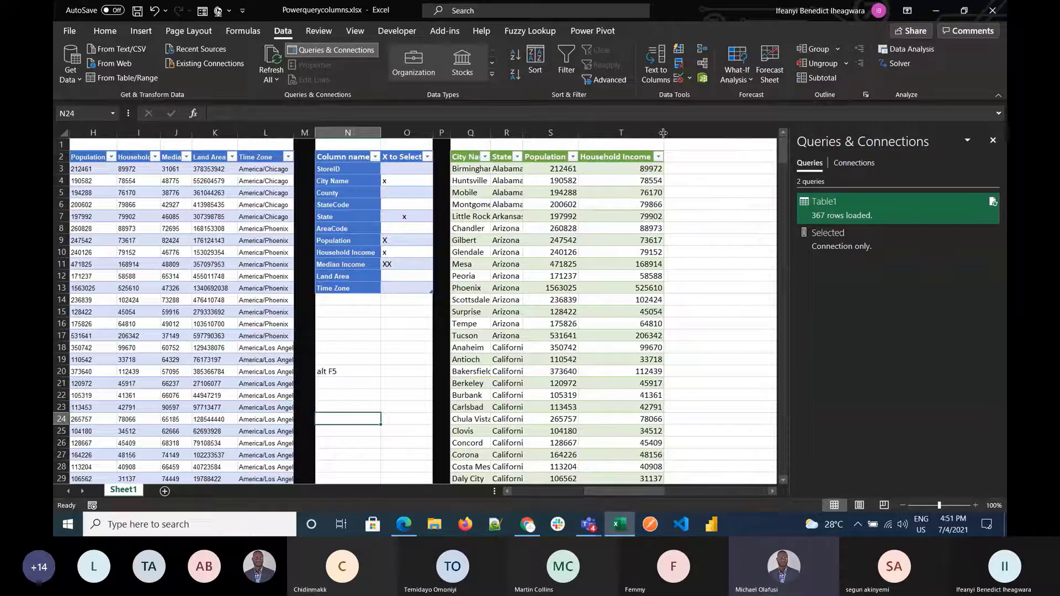
left_click_drag(625, 140, 626, 140)
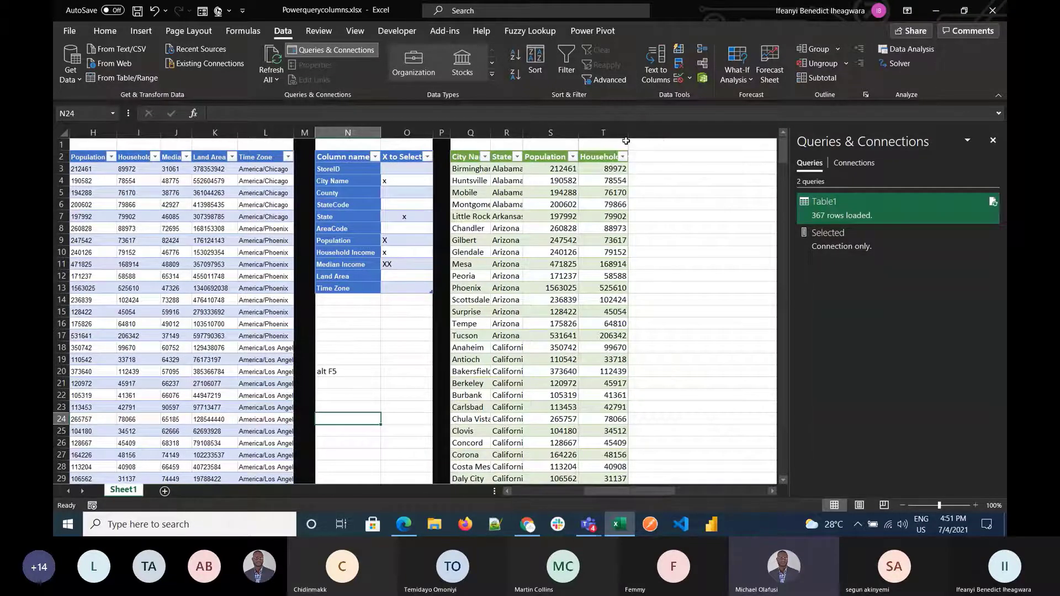
Step: Reopen the Teams meeting to read the chat question about the connector table, and minimise the meeting window
left_click(597, 244)
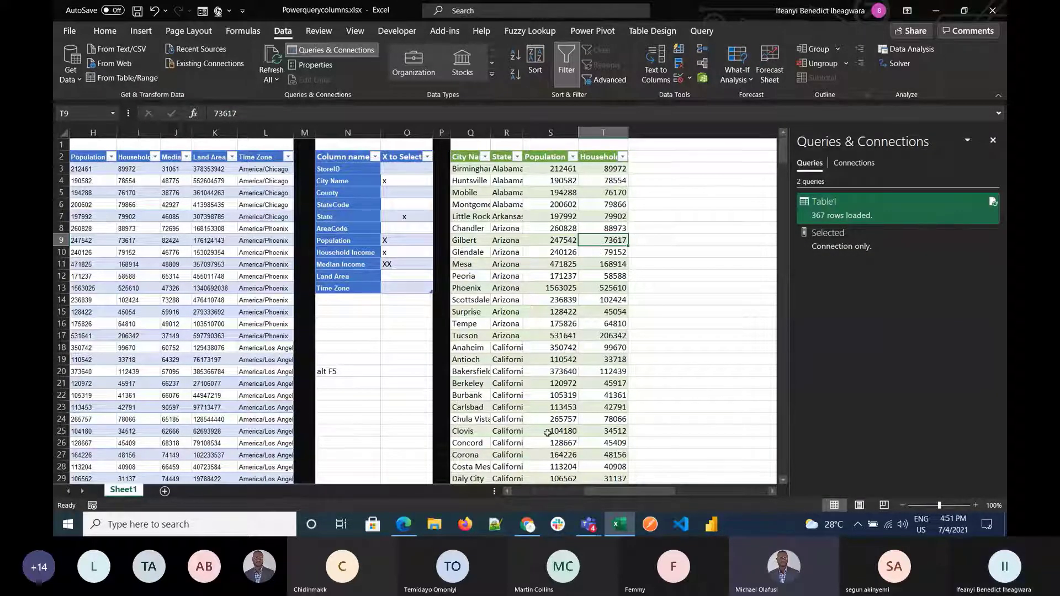
mouse_move(589, 525)
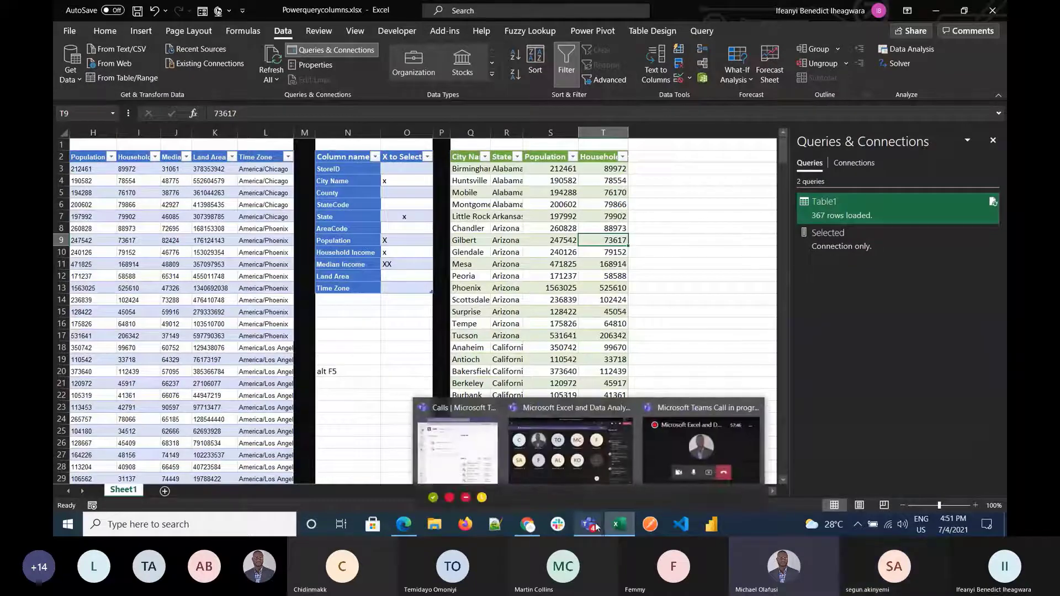
left_click(581, 468)
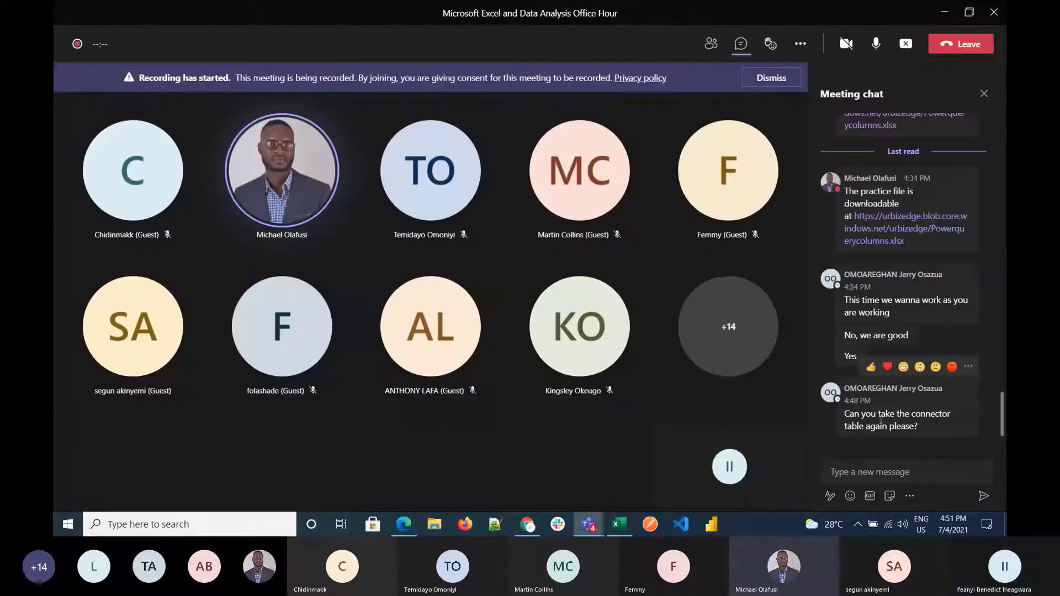
left_click(943, 15)
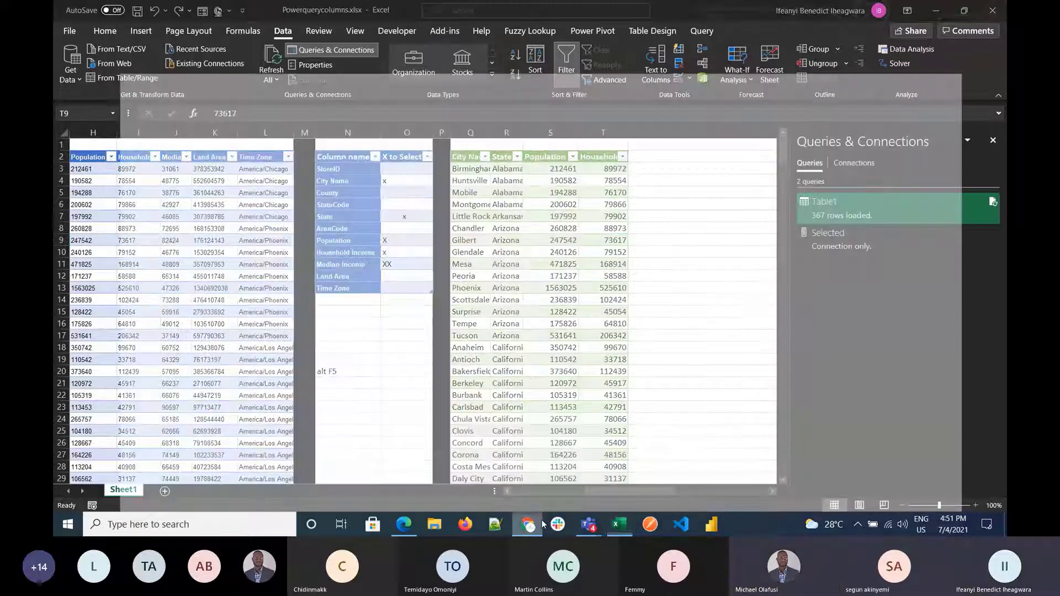
Step: Switch to Chrome and open the UrBizEdge YouTube channel's playlists page
left_click(527, 458)
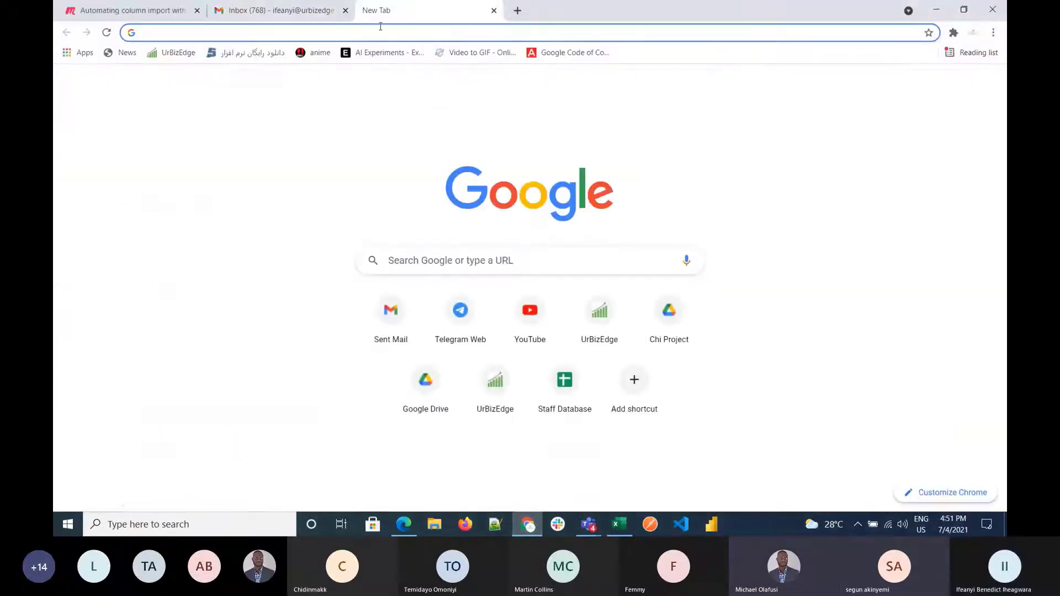
type("urb")
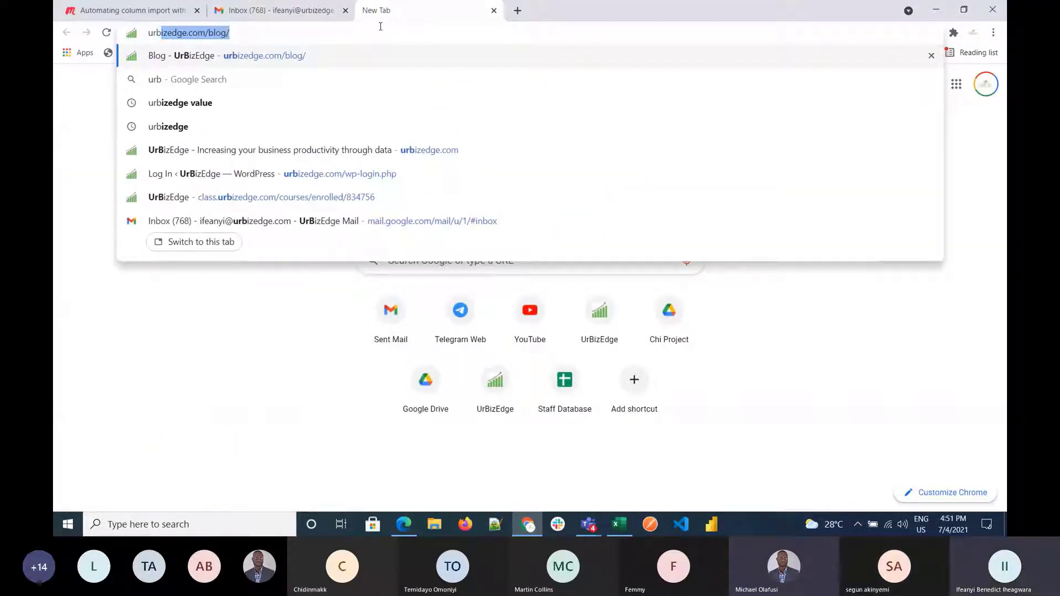
type("izedge y")
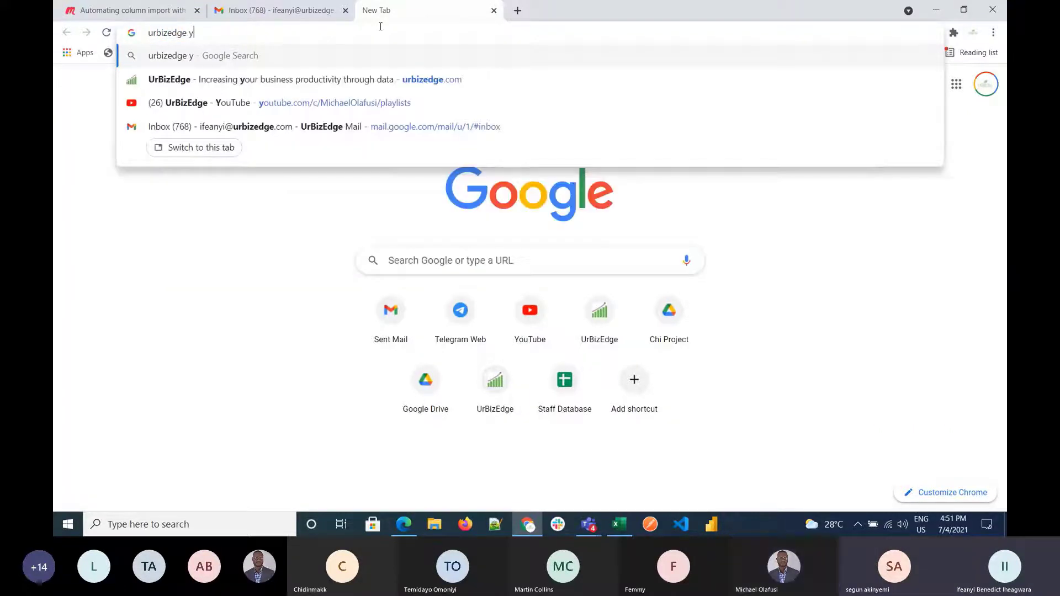
left_click(238, 102)
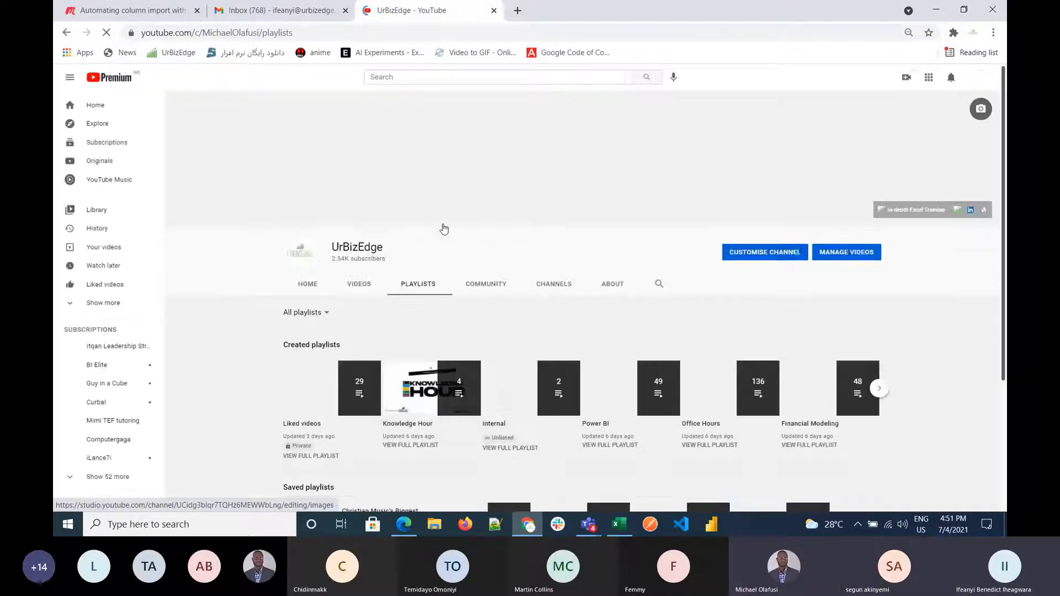
left_click_drag(406, 254, 328, 255)
left_click(329, 255)
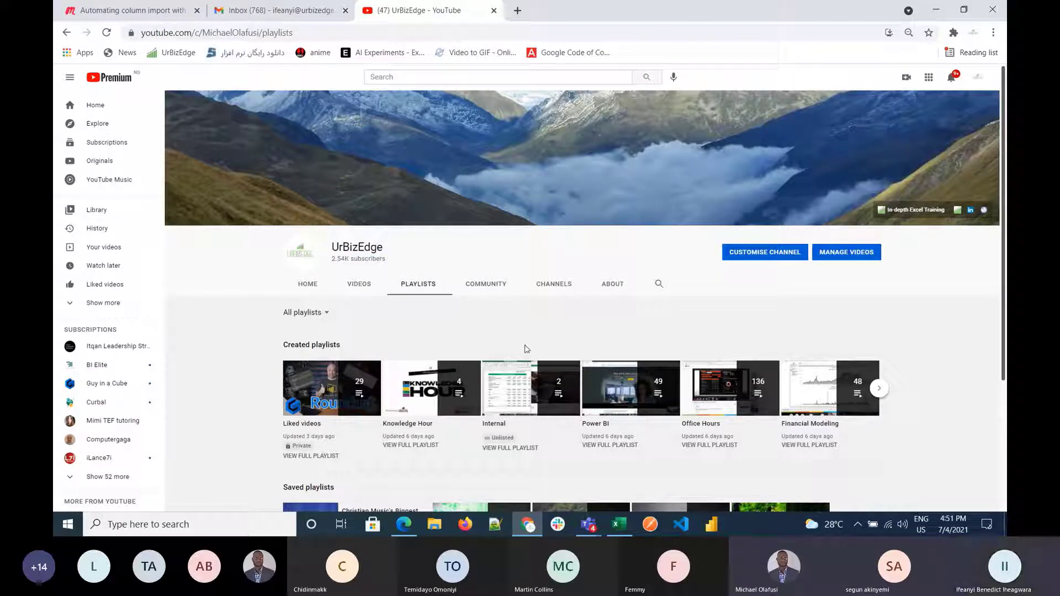
Step: Look through the channel's created and saved playlists and copy the page address
scroll(436, 353, "down", 2)
scroll(398, 179, "up", 1)
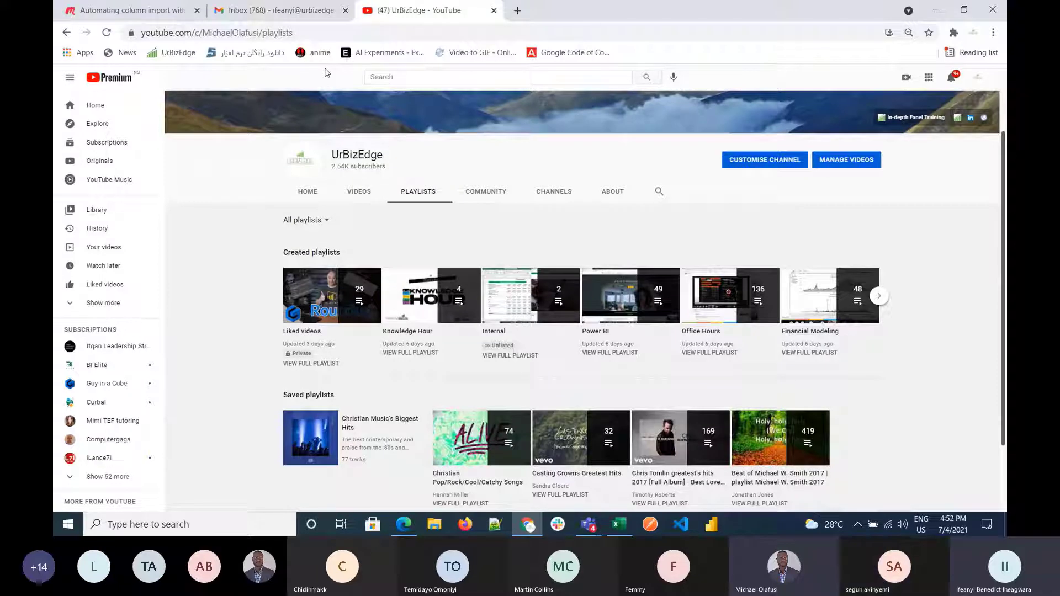
left_click(339, 32)
key("ctrl+c")
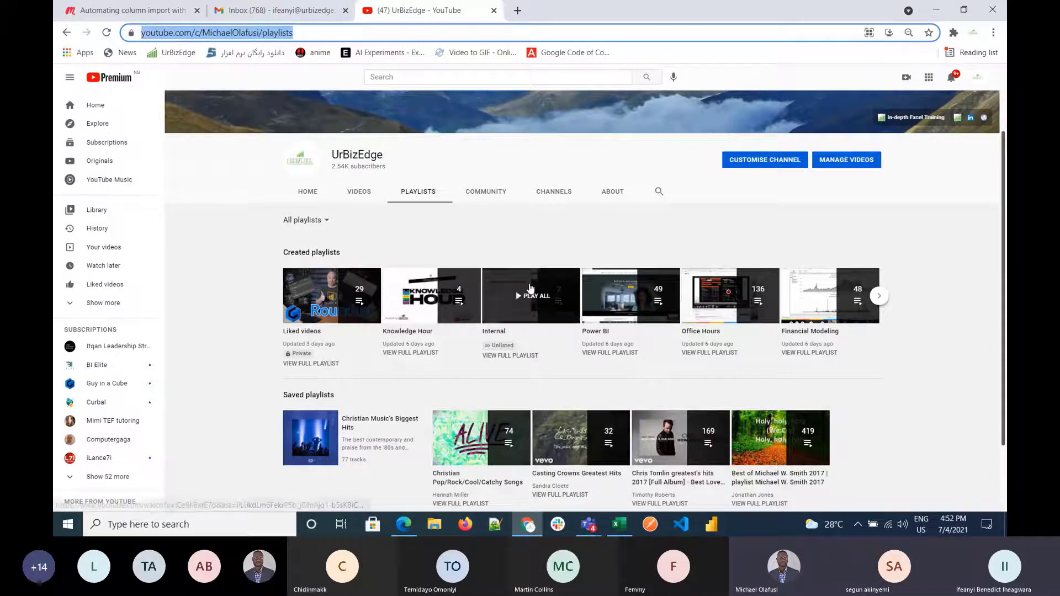
Step: Send the copied playlists link in the Teams meeting chat and return to the alt F5 note in cell N20 of the workbook
mouse_move(588, 525)
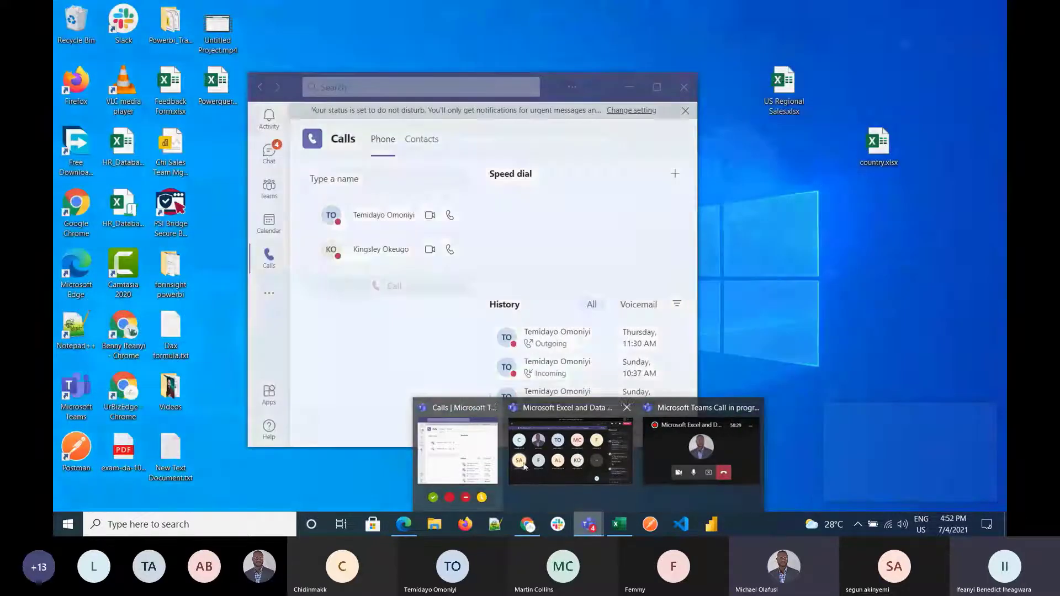
left_click(538, 460)
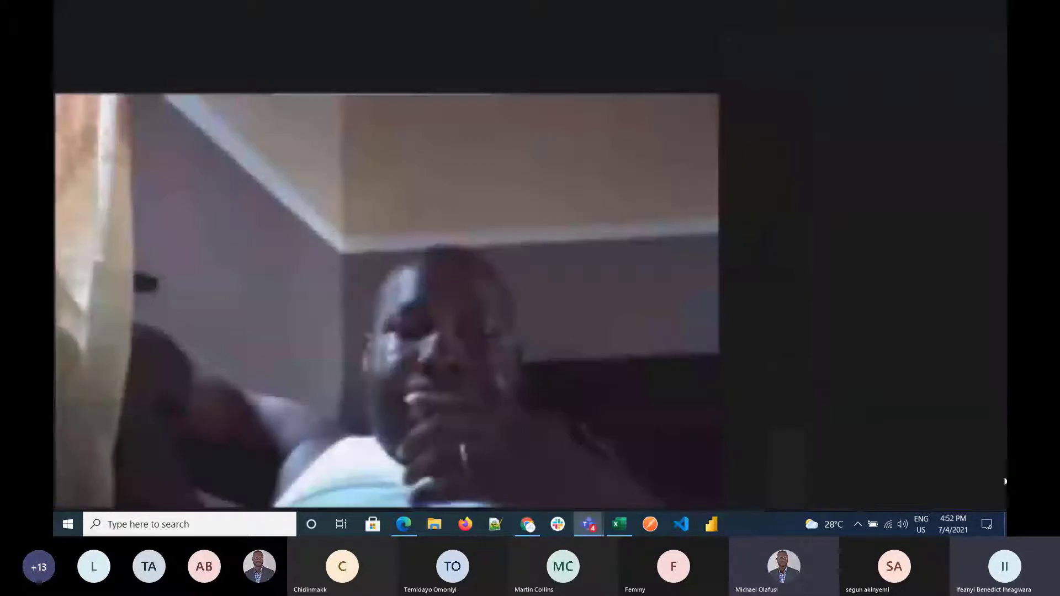
left_click(901, 474)
key("ctrl+v")
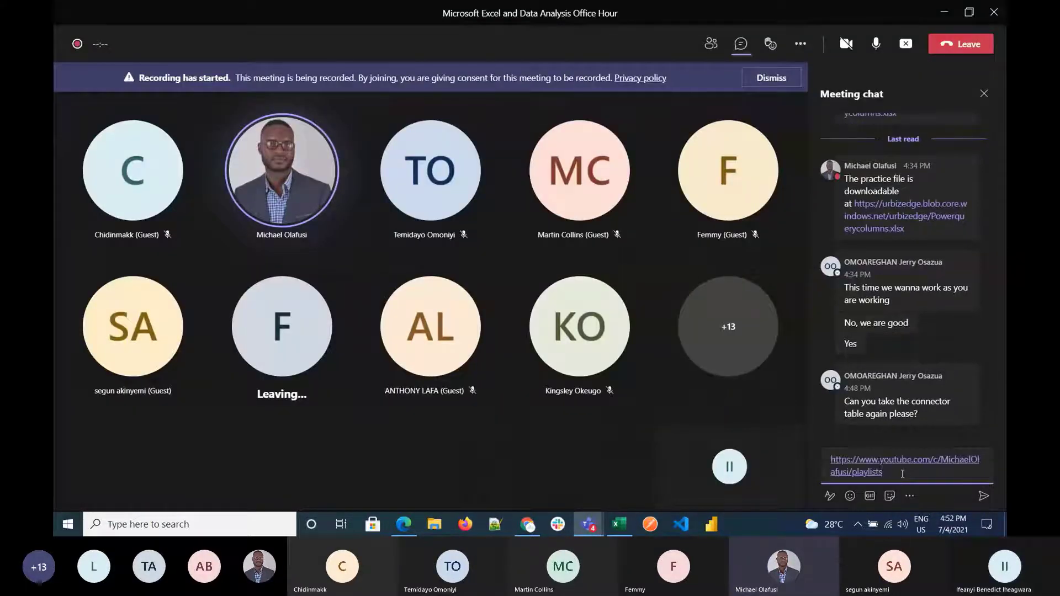
key("Return")
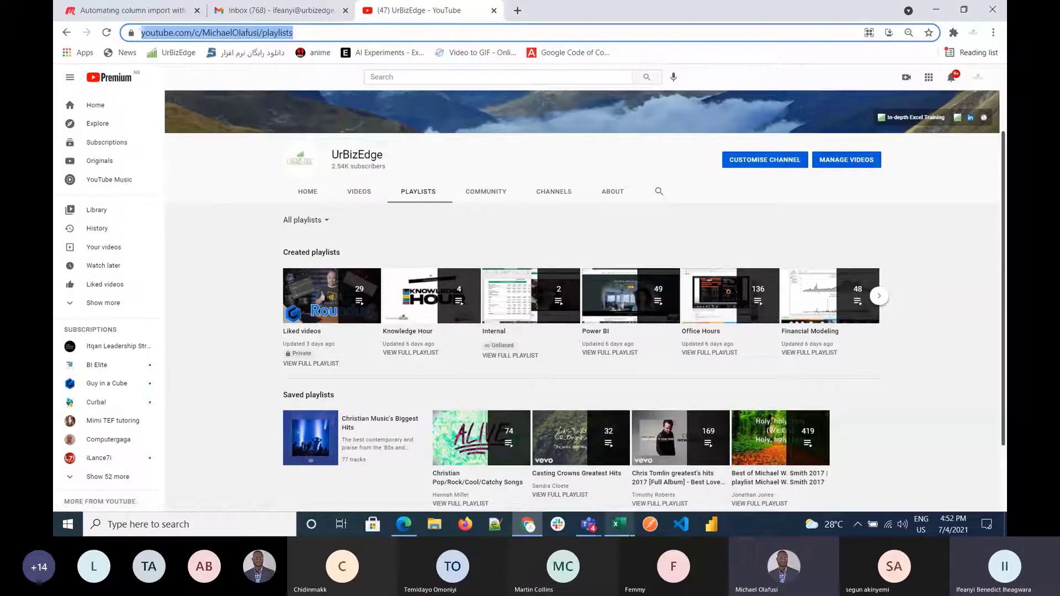
left_click(619, 524)
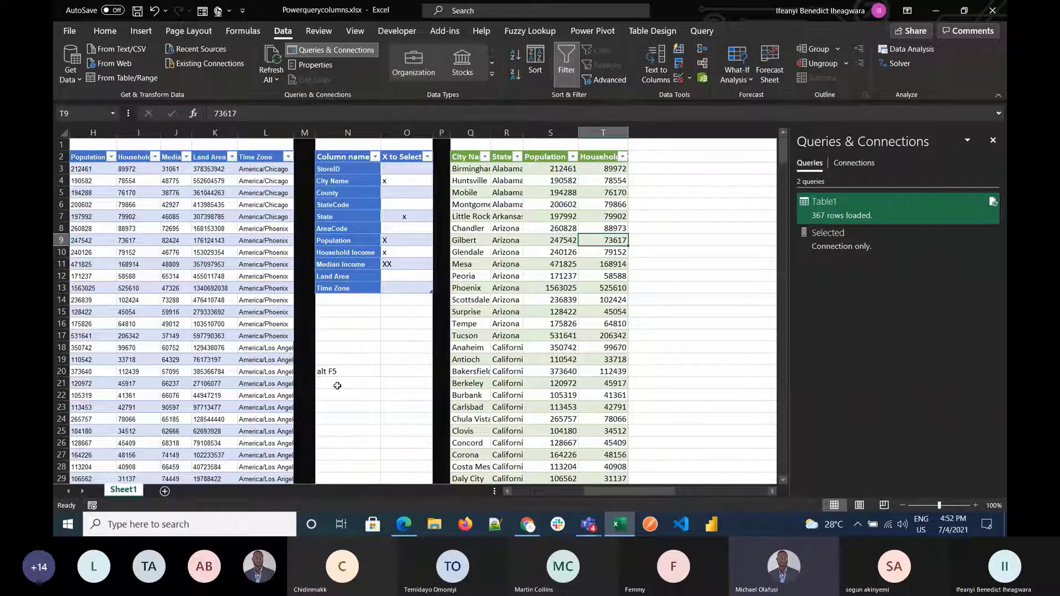
left_click(357, 375)
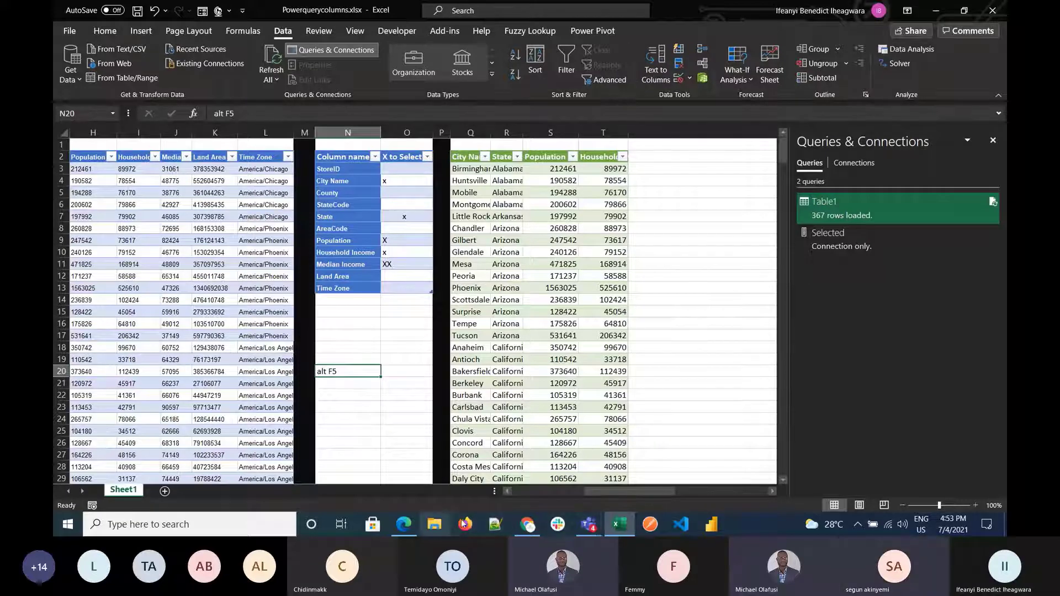
Step: Switch to Chrome and open the Power BI Learning Community Meetup page in a new tab
left_click(526, 524)
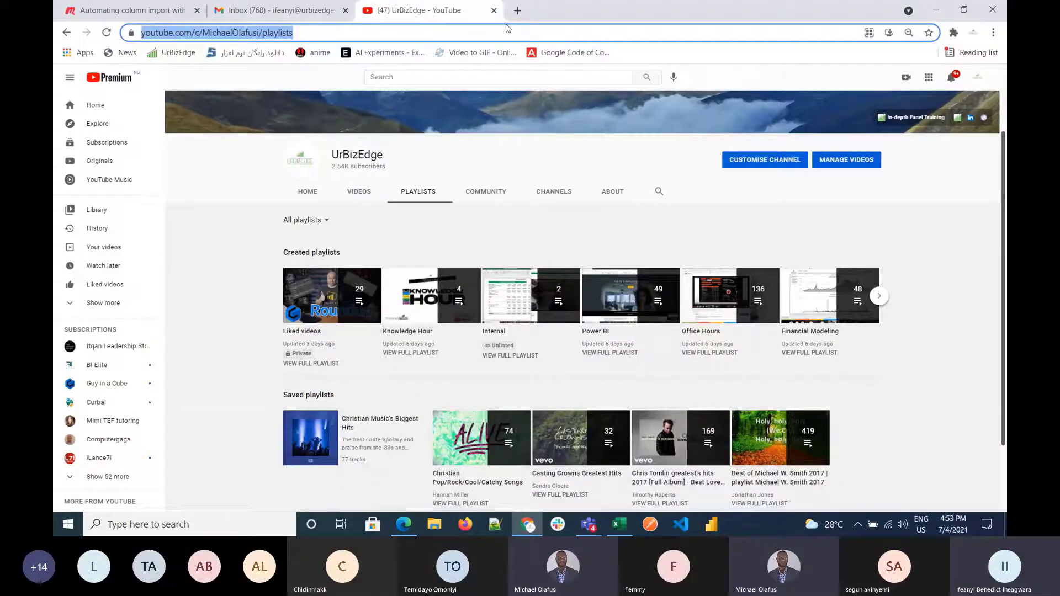
left_click(519, 11)
type("powe")
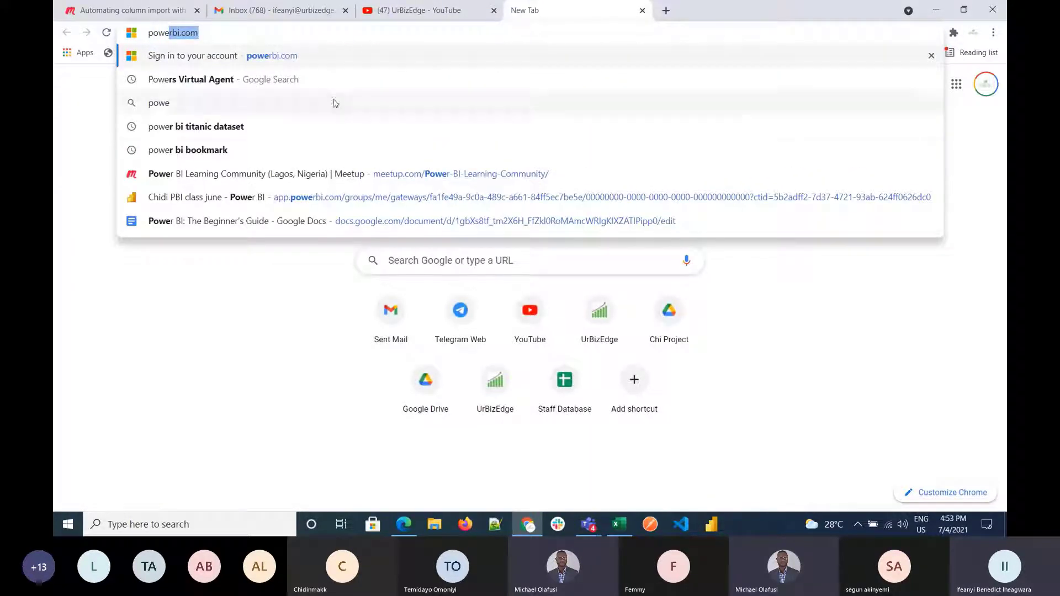
left_click(283, 174)
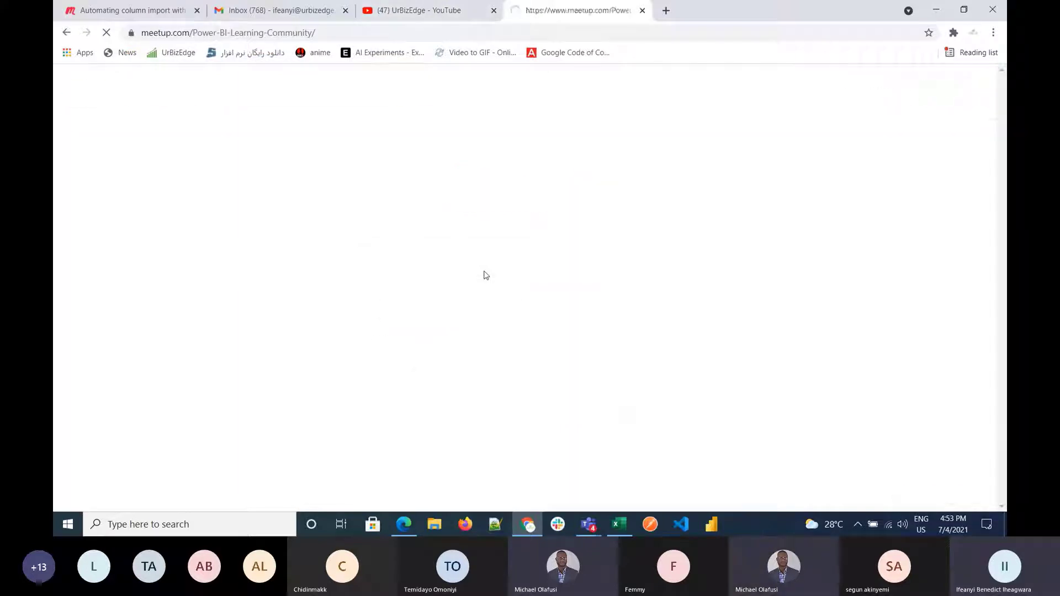
Step: Open the July 4 event on designing an interactive dashboard using bookmarks and tooltips, and review its schedule and agenda
scroll(497, 313, "down", 10)
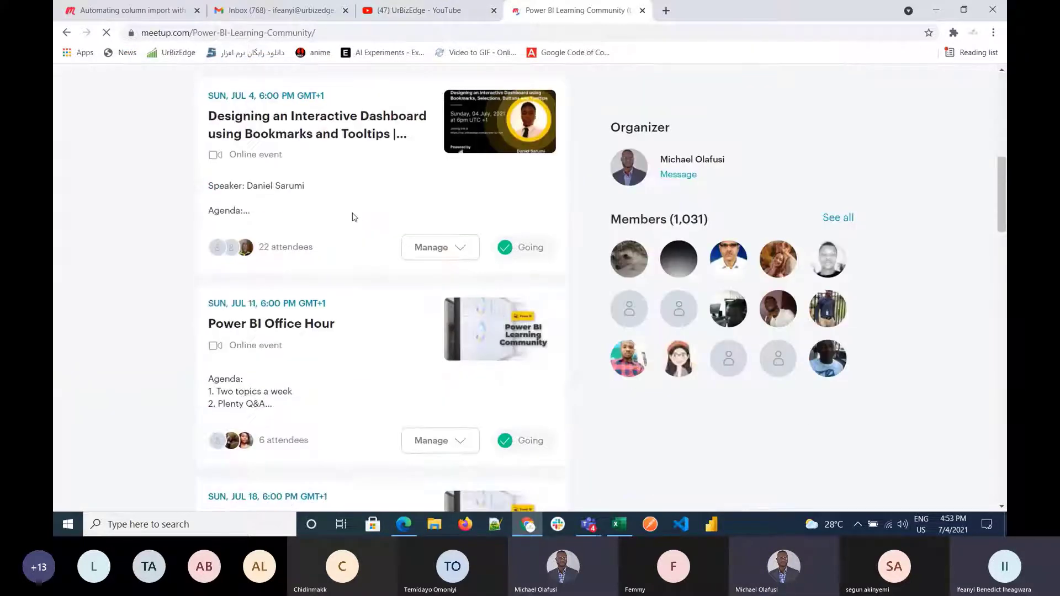
left_click(306, 166)
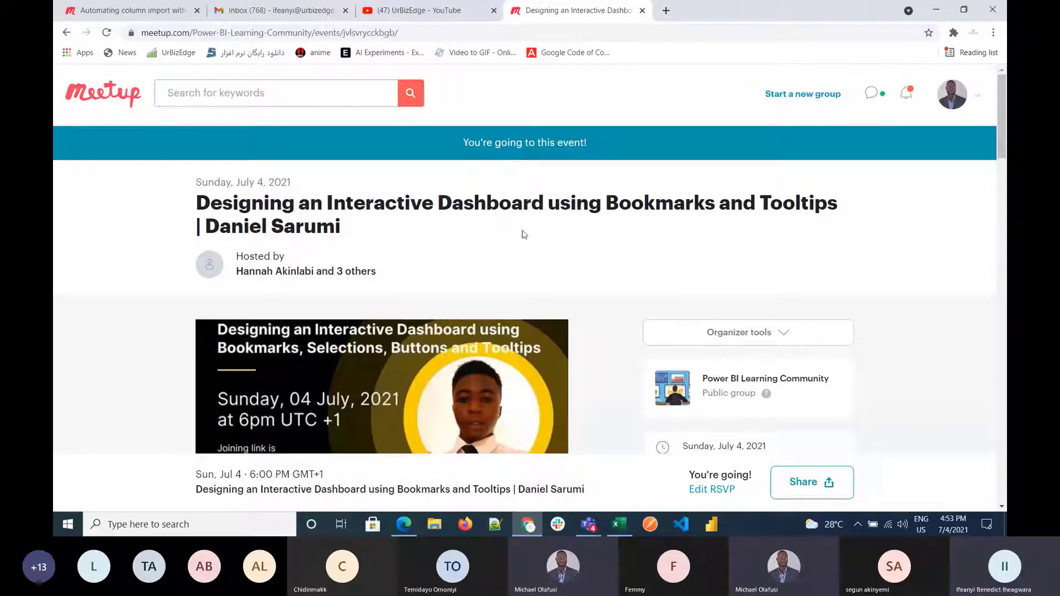
scroll(523, 232, "down", 5)
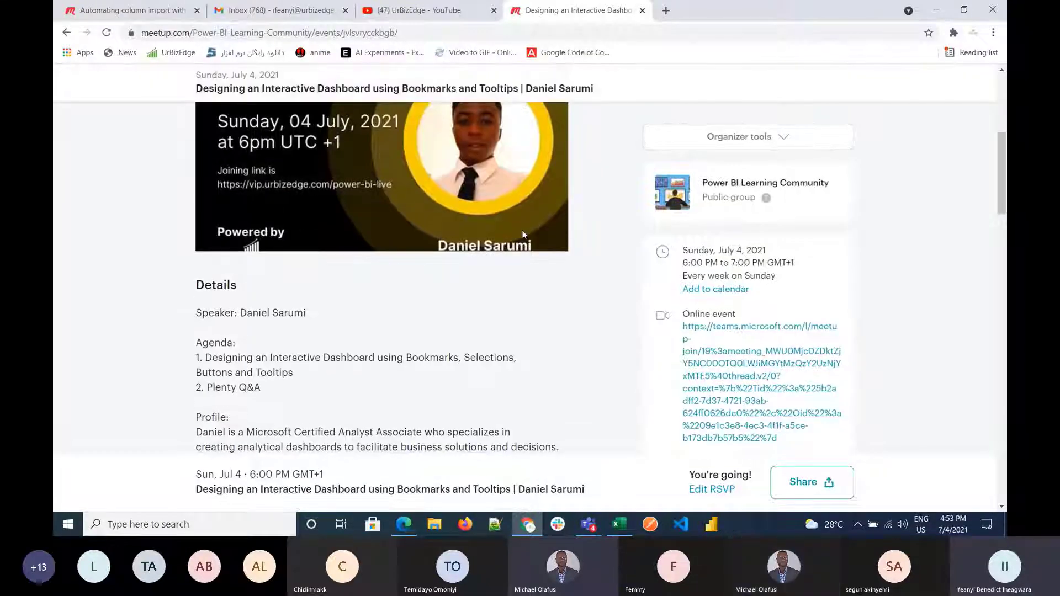
scroll(522, 232, "up", 1)
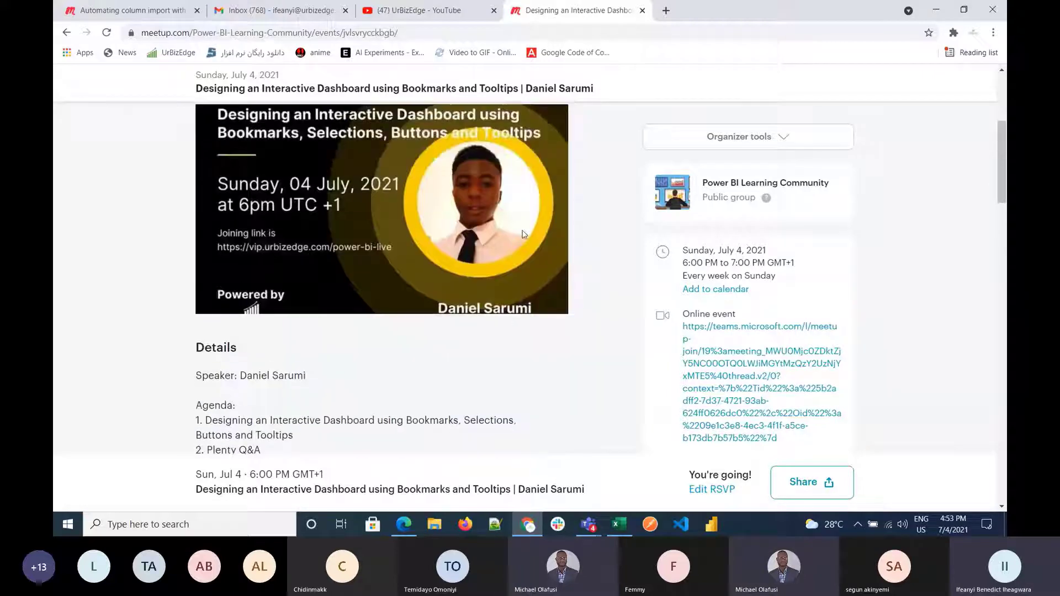
scroll(524, 234, "up", 2)
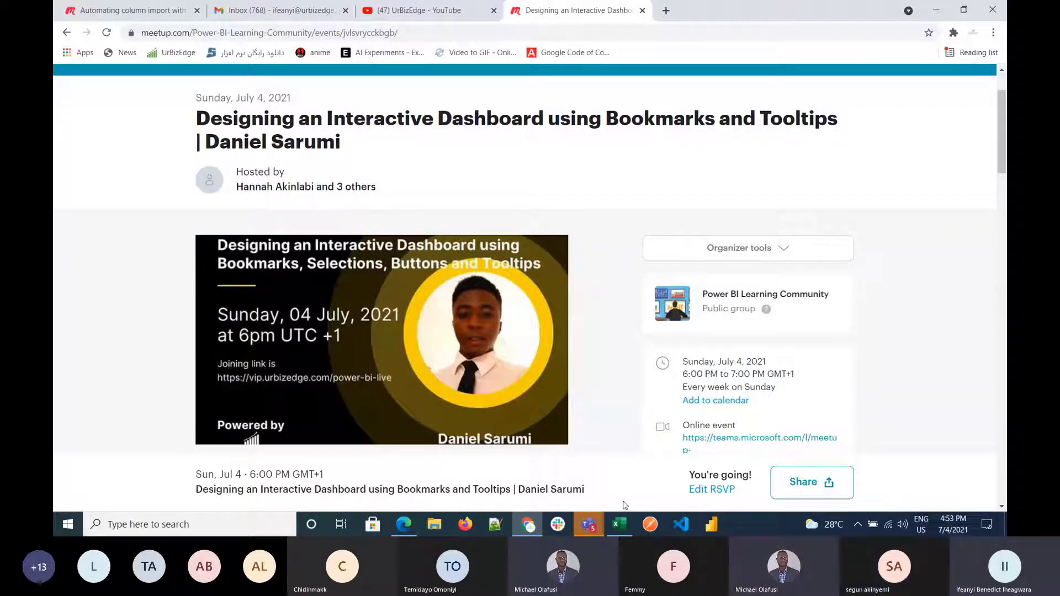
Step: Switch to the Microsoft Teams meeting window and read the newest messages in the meeting chat
mouse_move(590, 525)
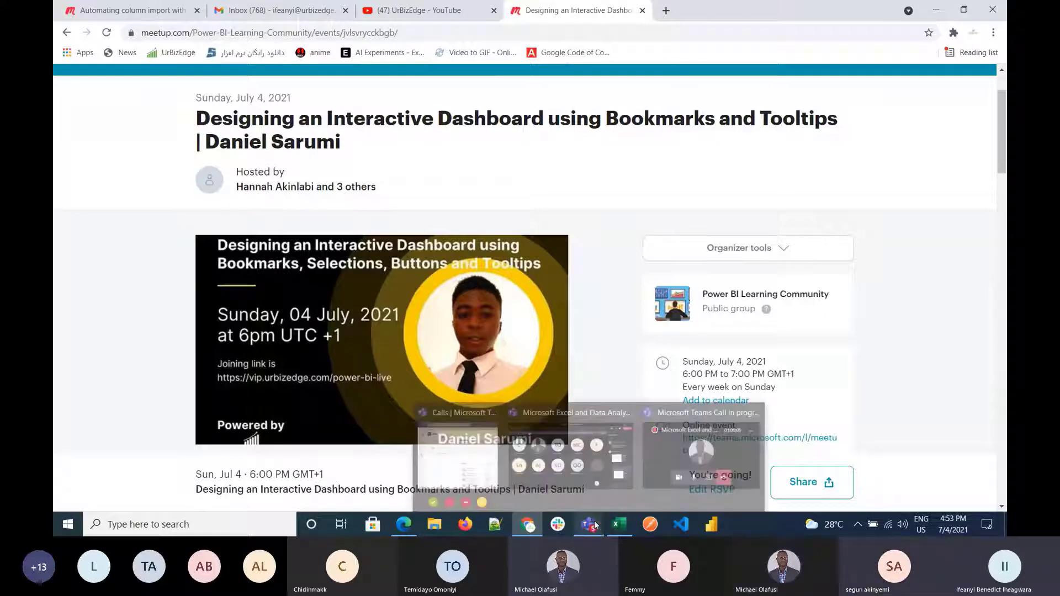
left_click(596, 460)
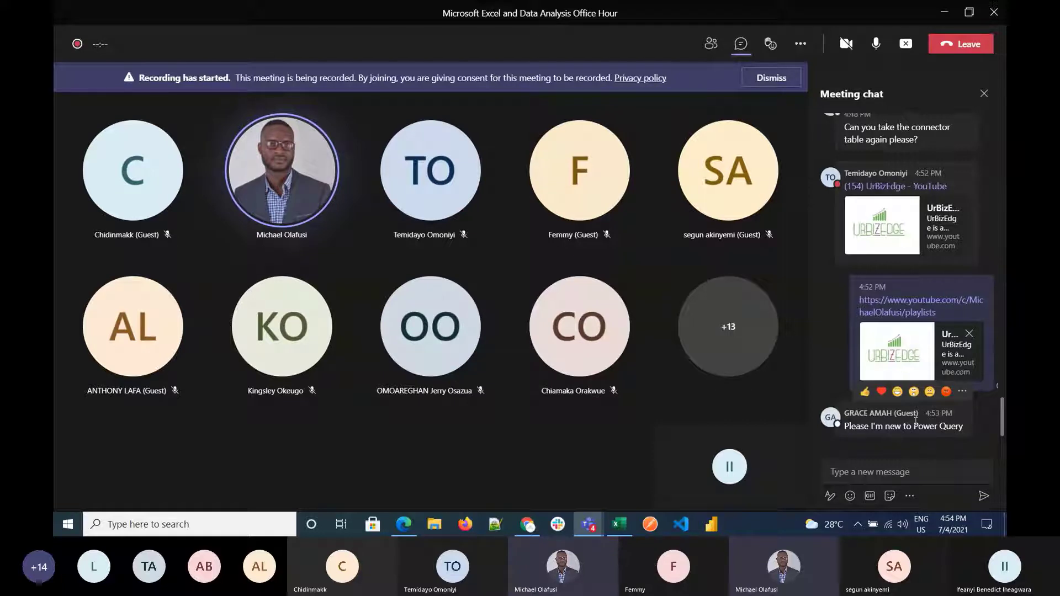
left_click(898, 467)
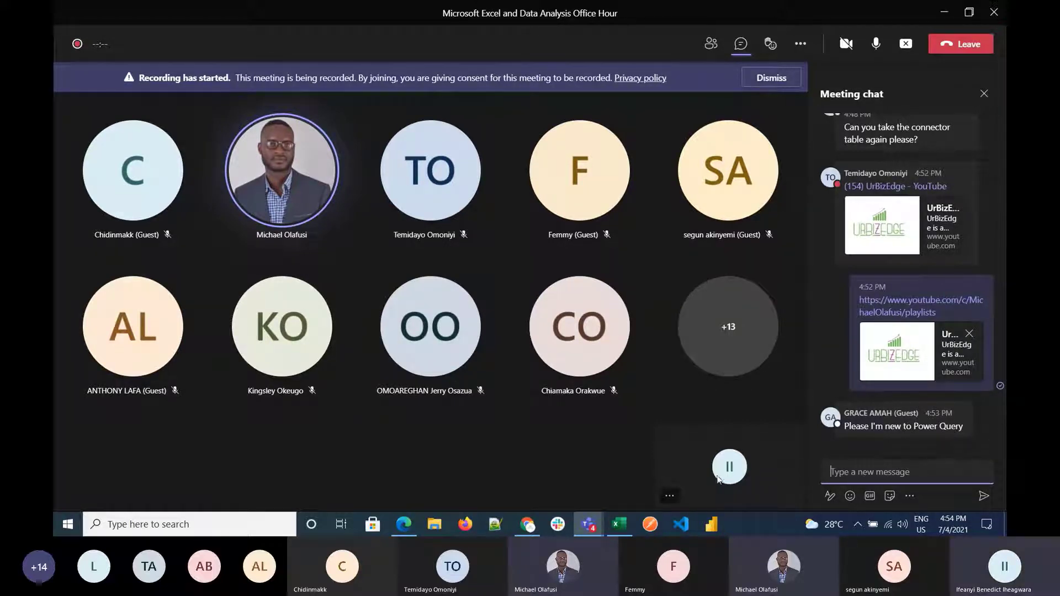
mouse_move(614, 534)
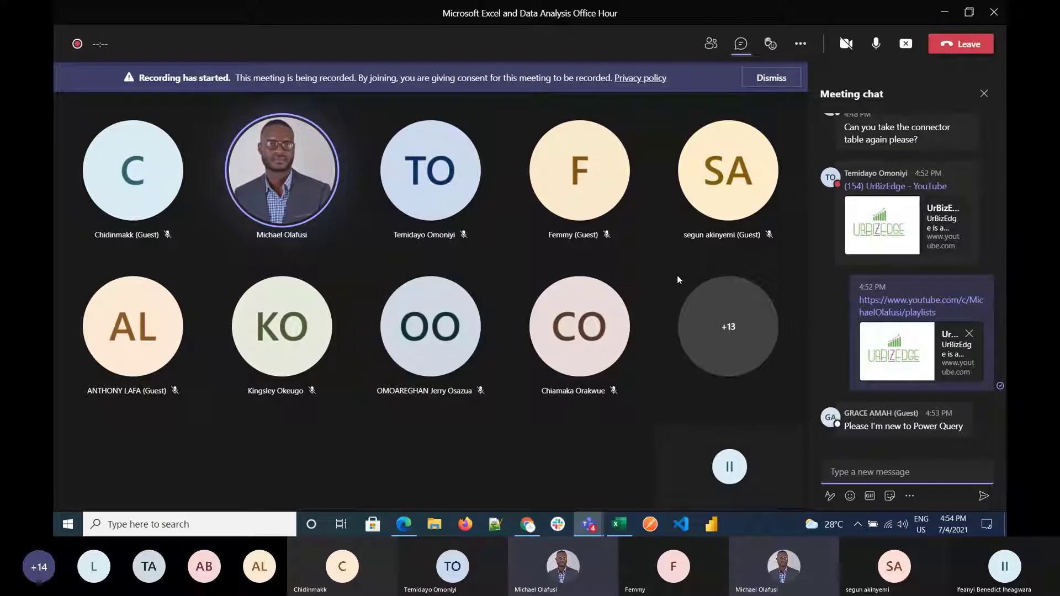
mouse_move(856, 437)
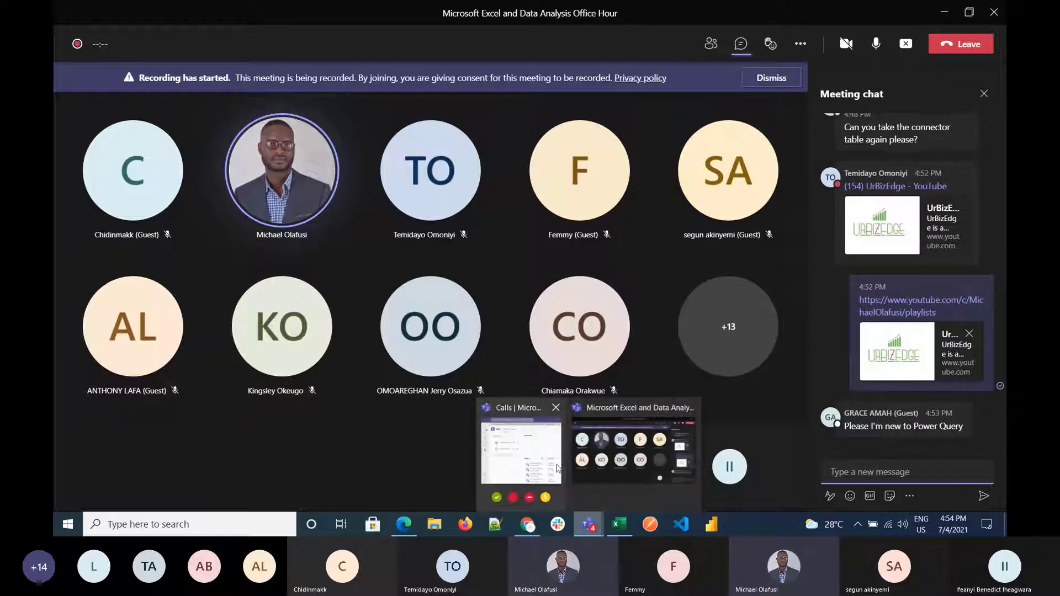
Step: Open the UrBizEdge blog in a new Chrome tab and copy its address, then return to the Teams meeting
left_click(528, 526)
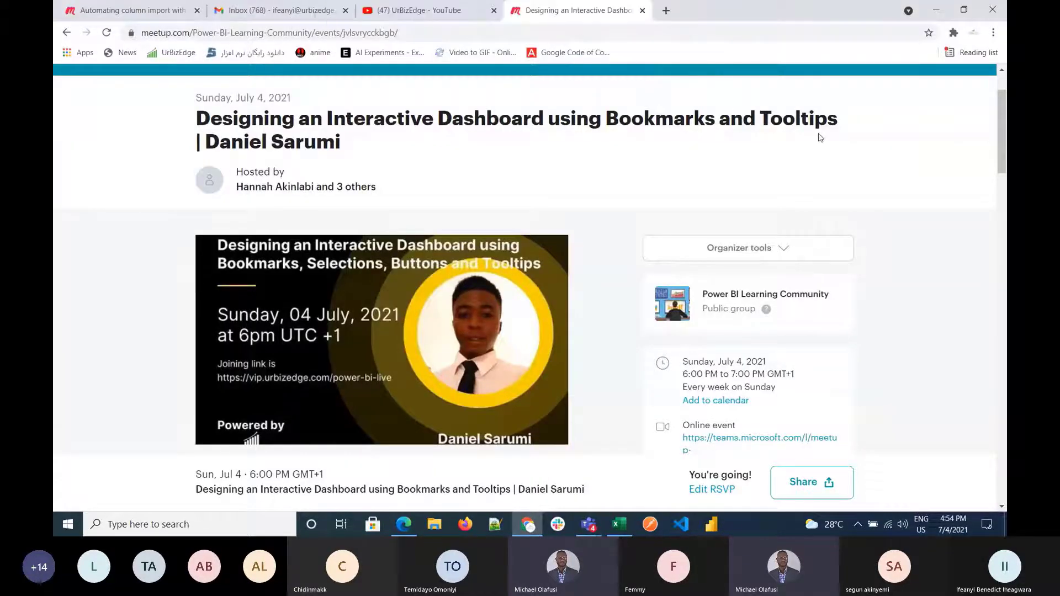
left_click(666, 10)
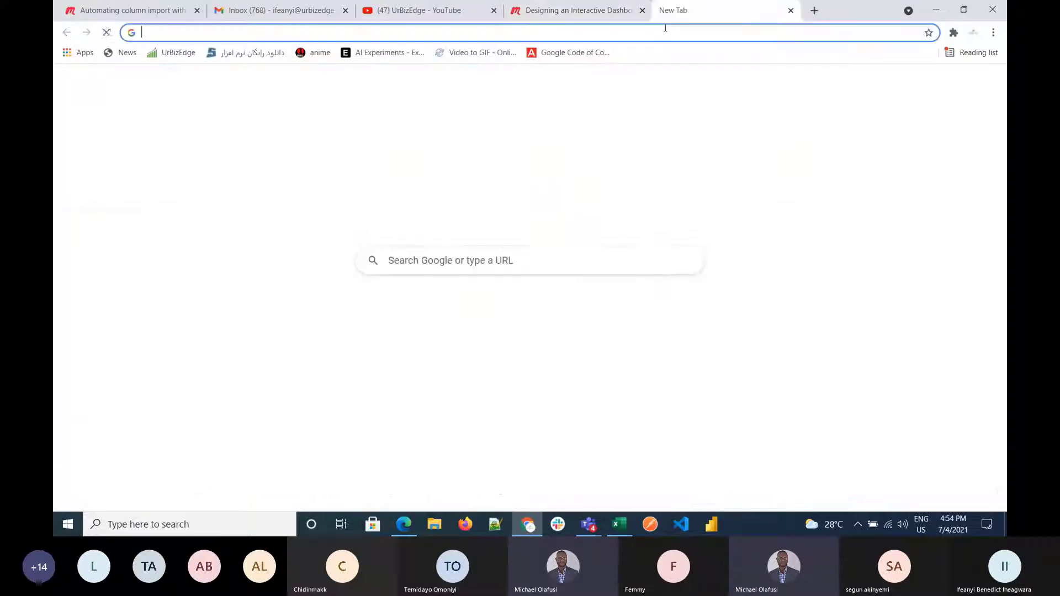
type("blog.harrisonclarke.com")
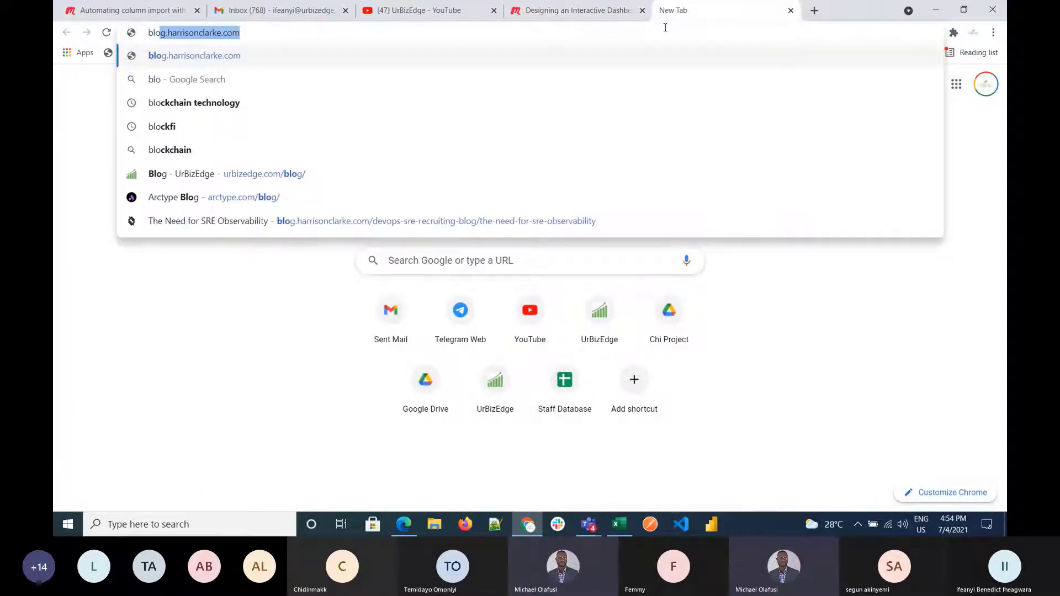
left_click(336, 173)
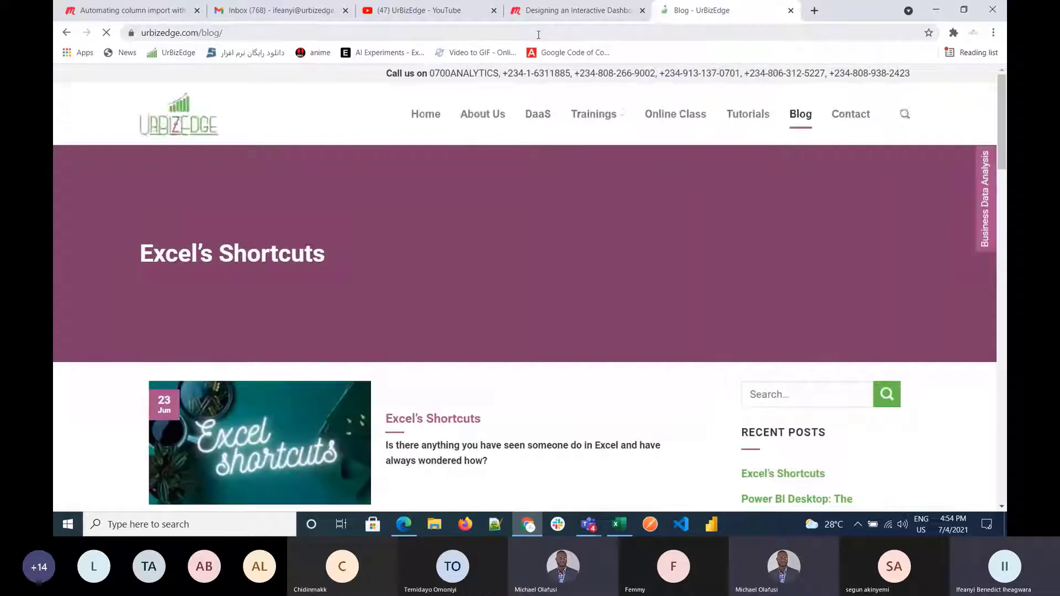
left_click(538, 34)
key("ctrl+c")
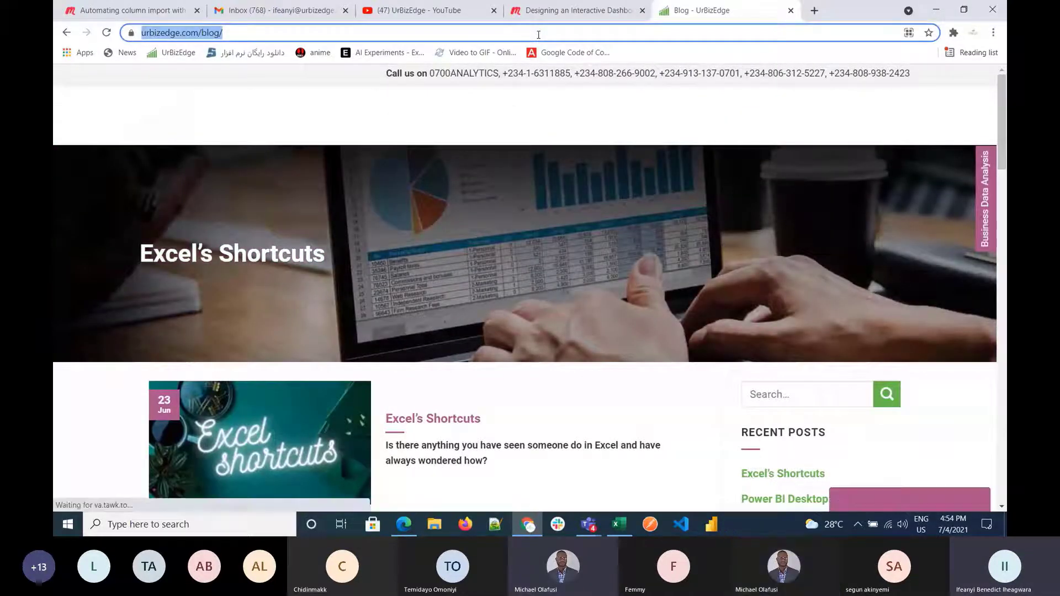
left_click(933, 8)
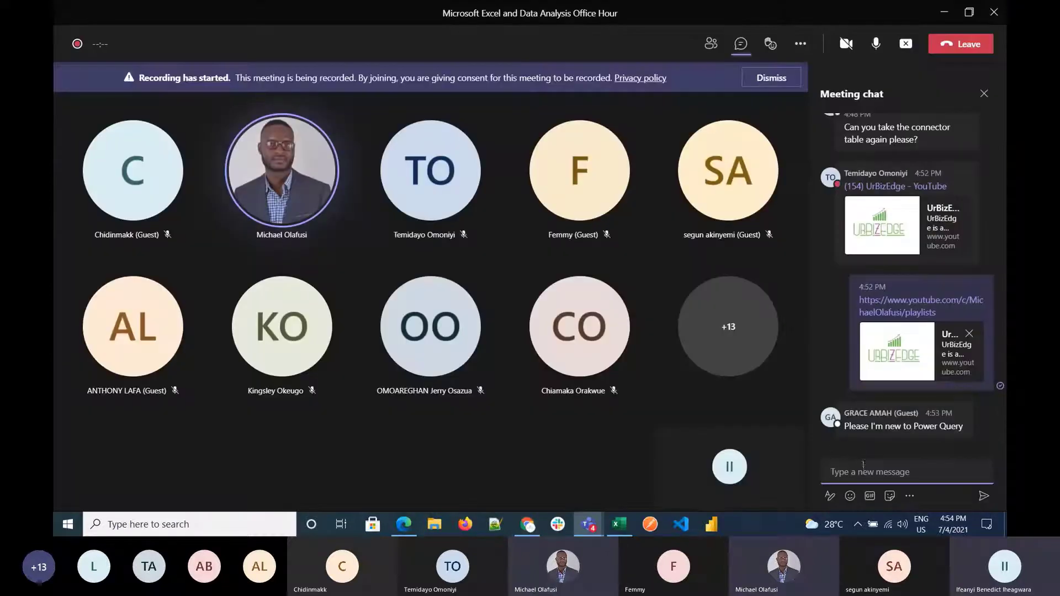
left_click(862, 469)
type("So i wa")
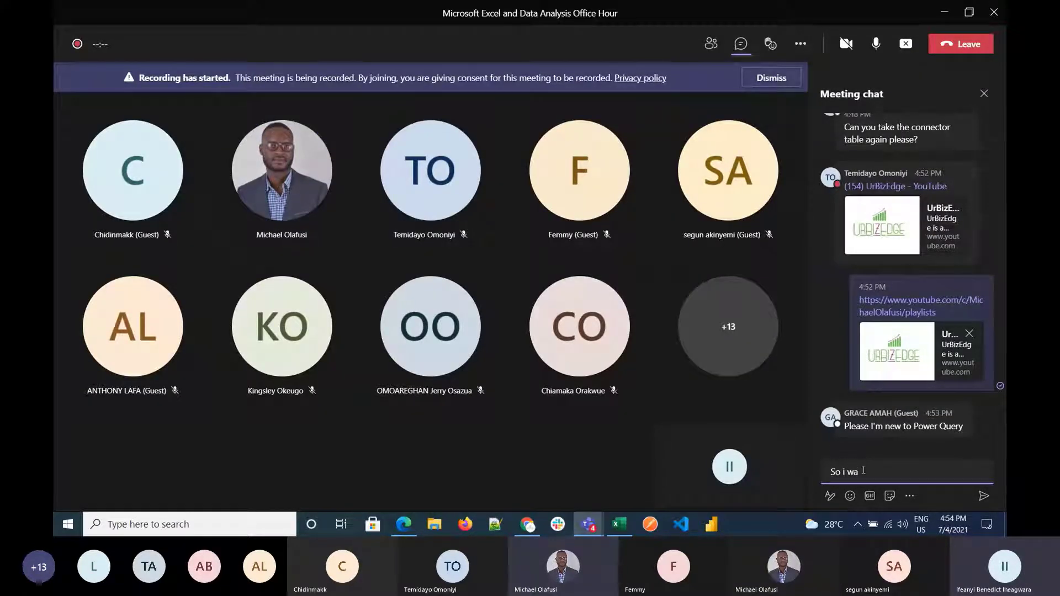
key("BackSpace")
key("BackSpace")
key("BackSpace")
key("BackSpace")
key("BackSpace")
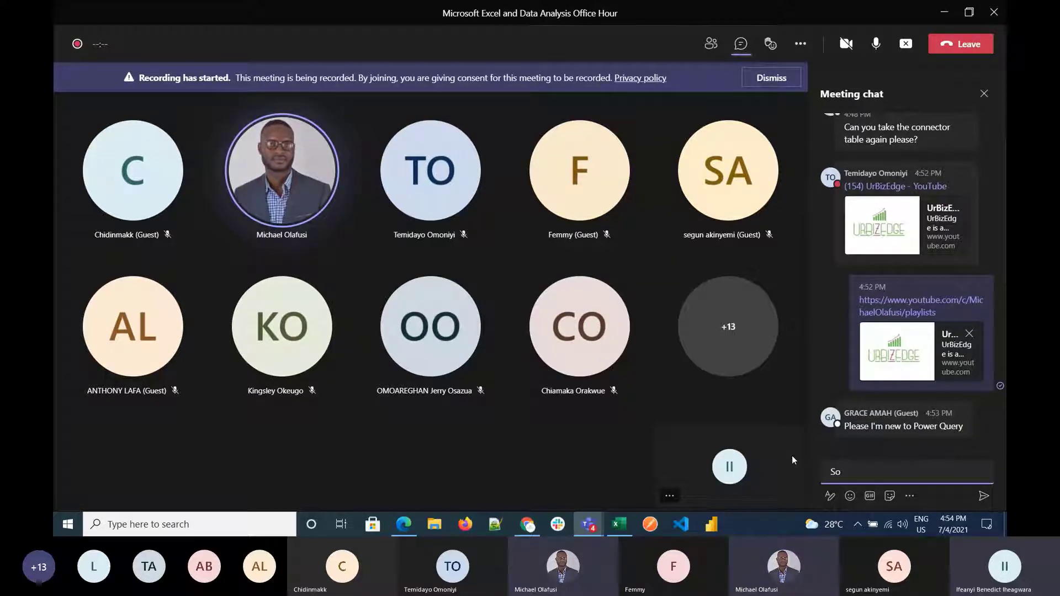
key("BackSpace")
key("BackSpace")
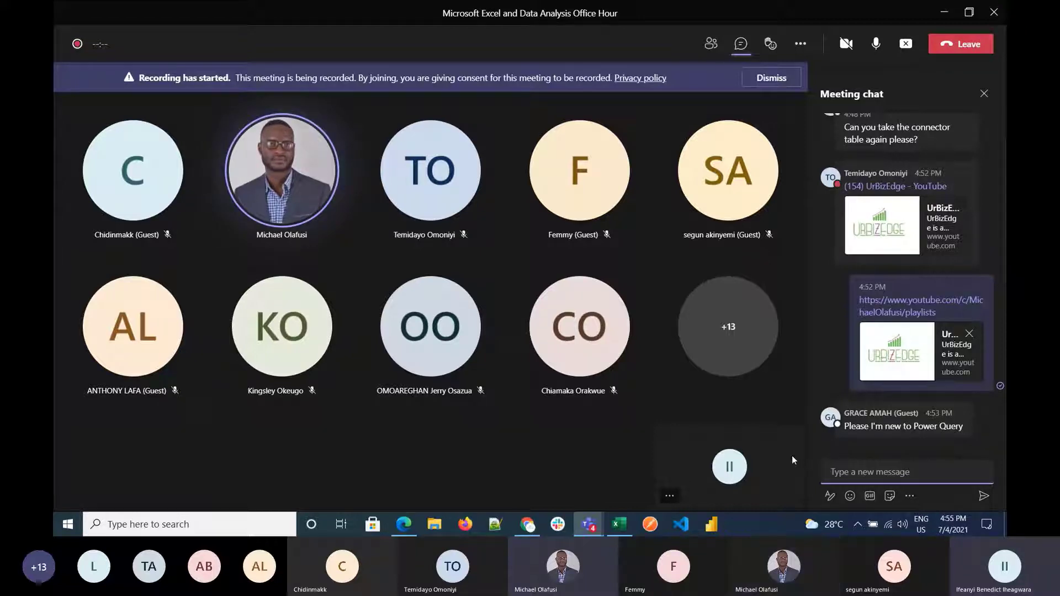
Step: Send the copied UrBizEdge blog link in the meeting chat and start a reply reading "Than"
key("ctrl+v")
key("Return")
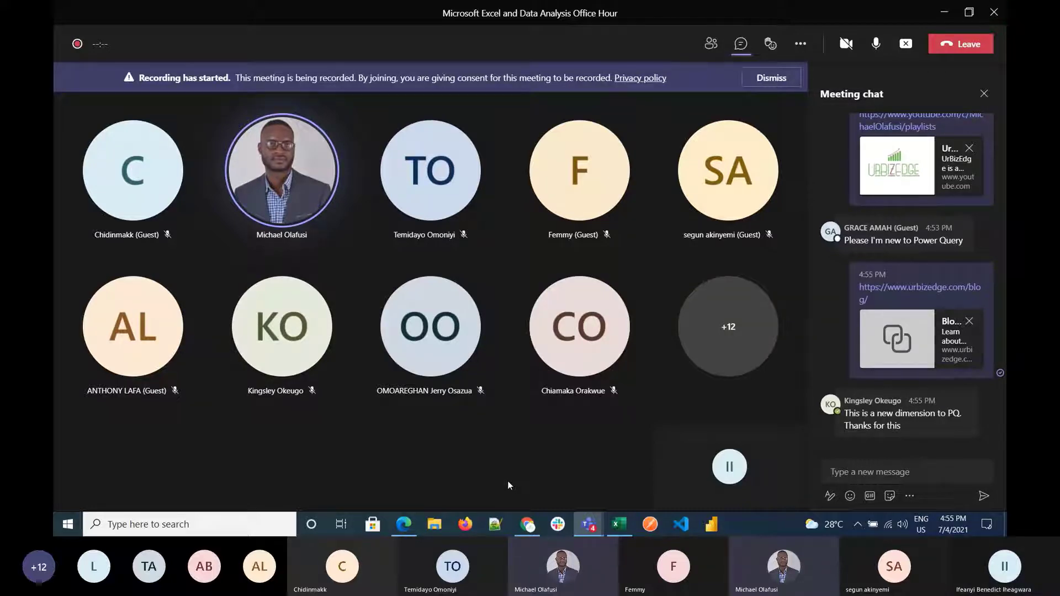
left_click(846, 471)
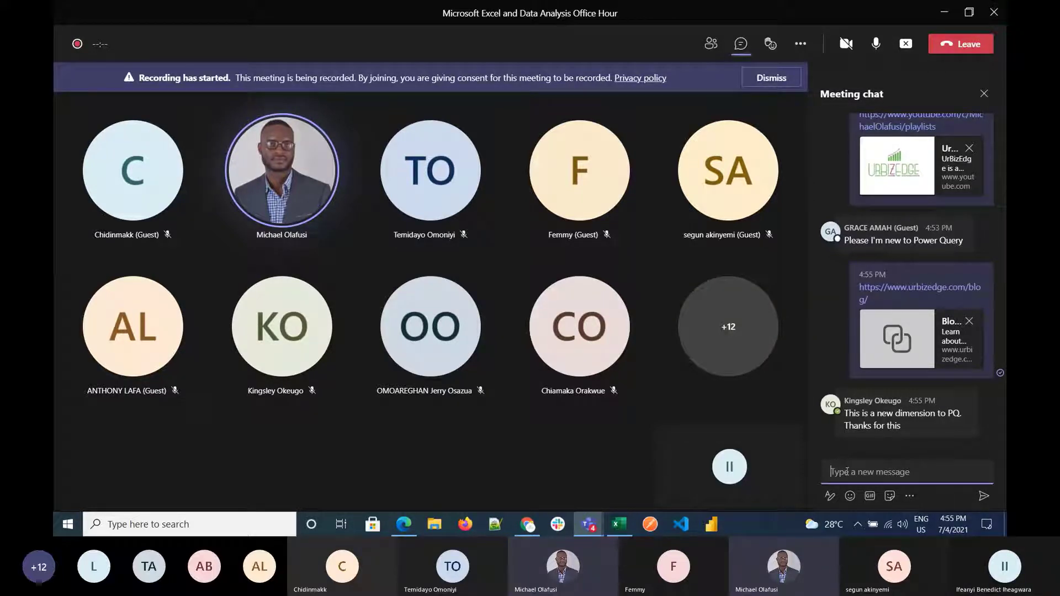
type("Than")
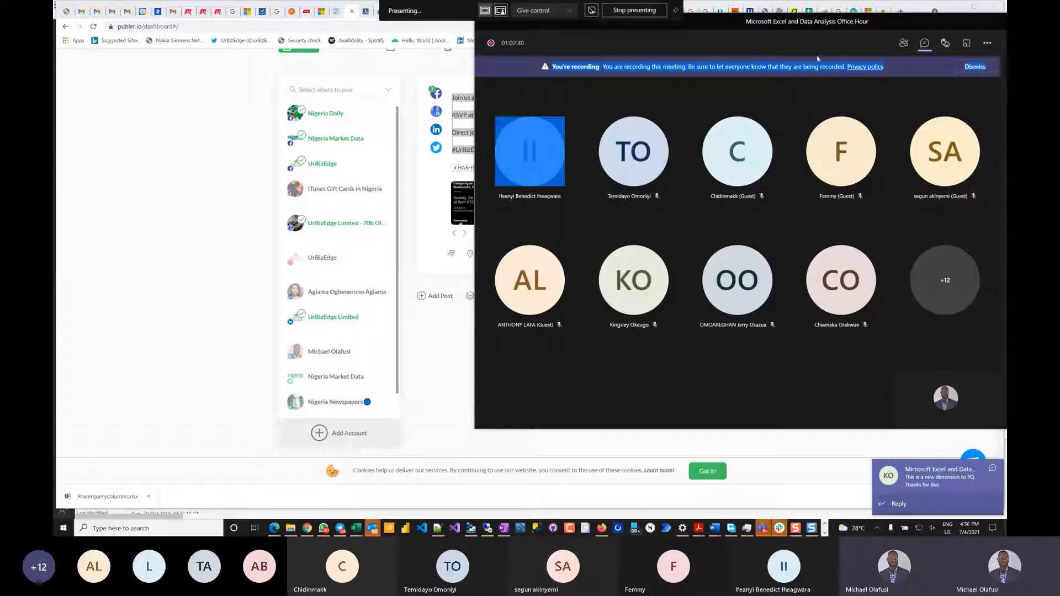
Step: Move the Teams window off the Publer dashboard, publish the 6:00pm interactive dashboard event announcement, and select the post's text
left_click_drag(707, 23, 1006, 44)
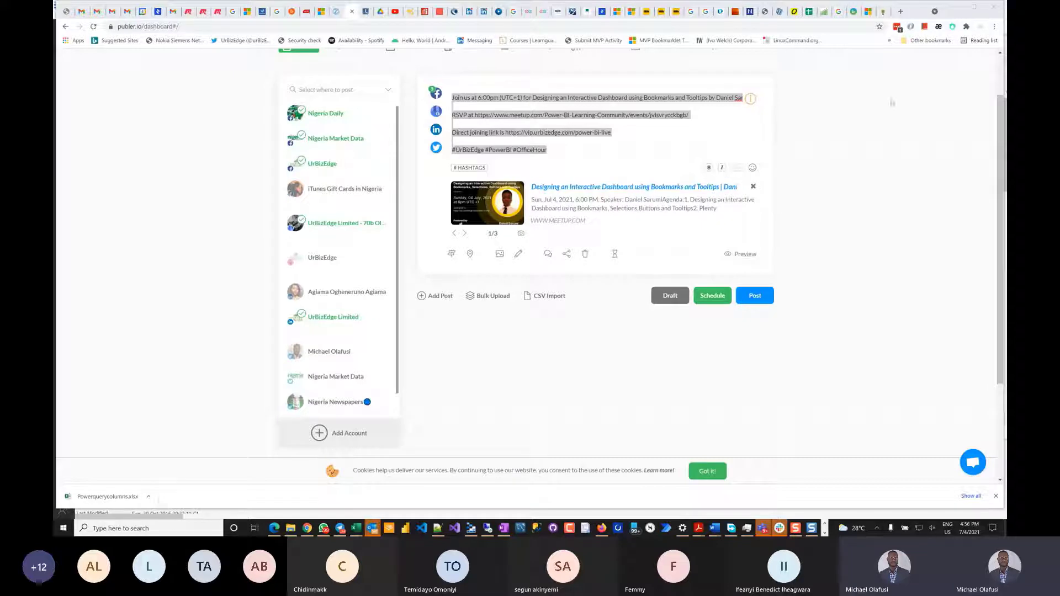
left_click(712, 129)
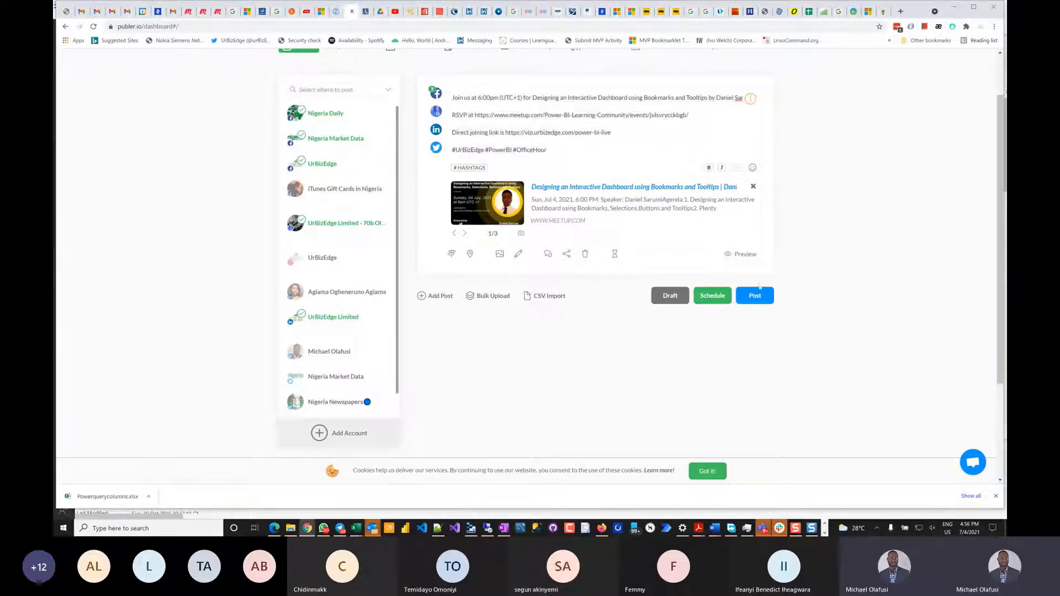
left_click(759, 289)
key("ctrl+a")
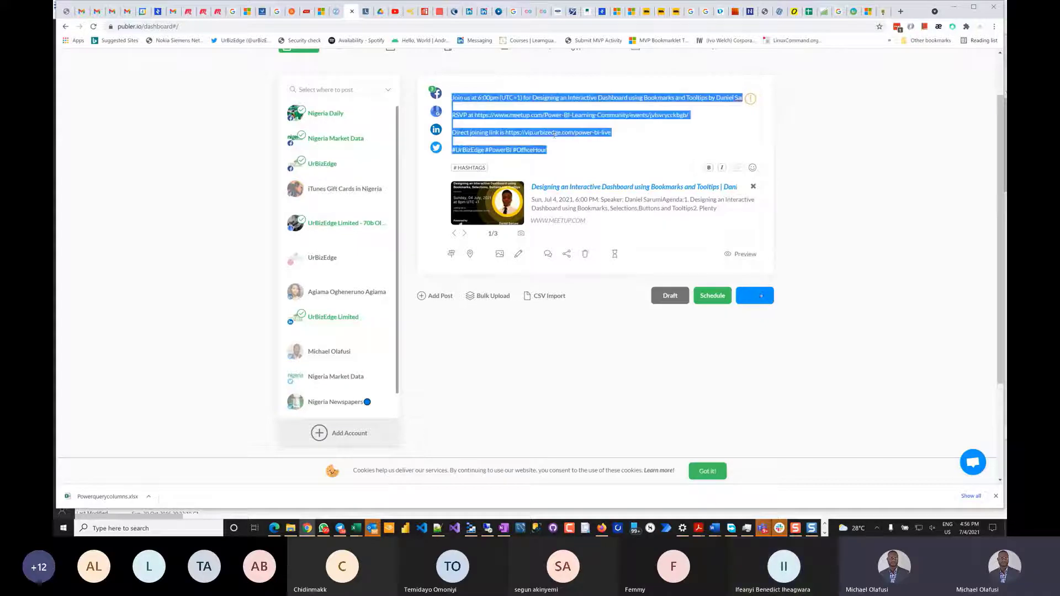
Step: Switch to the UrBizEdge website tab and load urbizedge.com
left_click(824, 11)
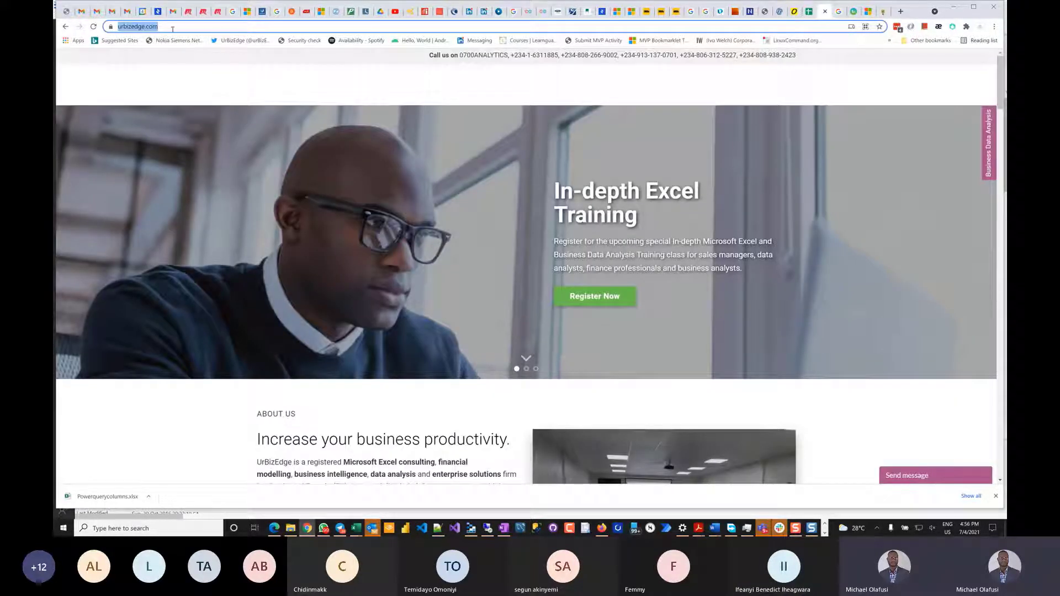
left_click(172, 29)
type("urbiz")
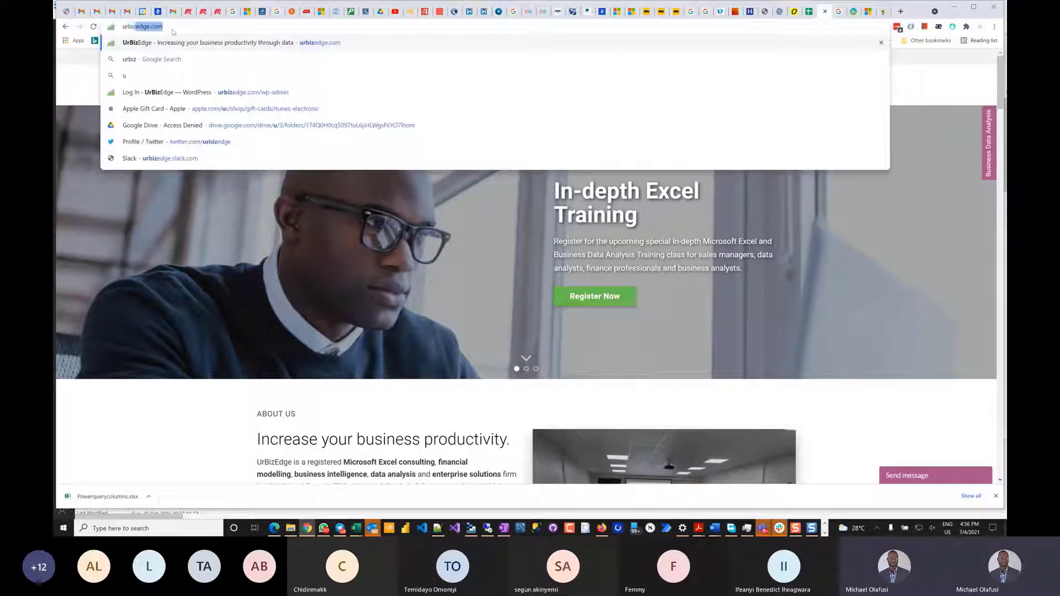
type("edge")
key("BackSpace")
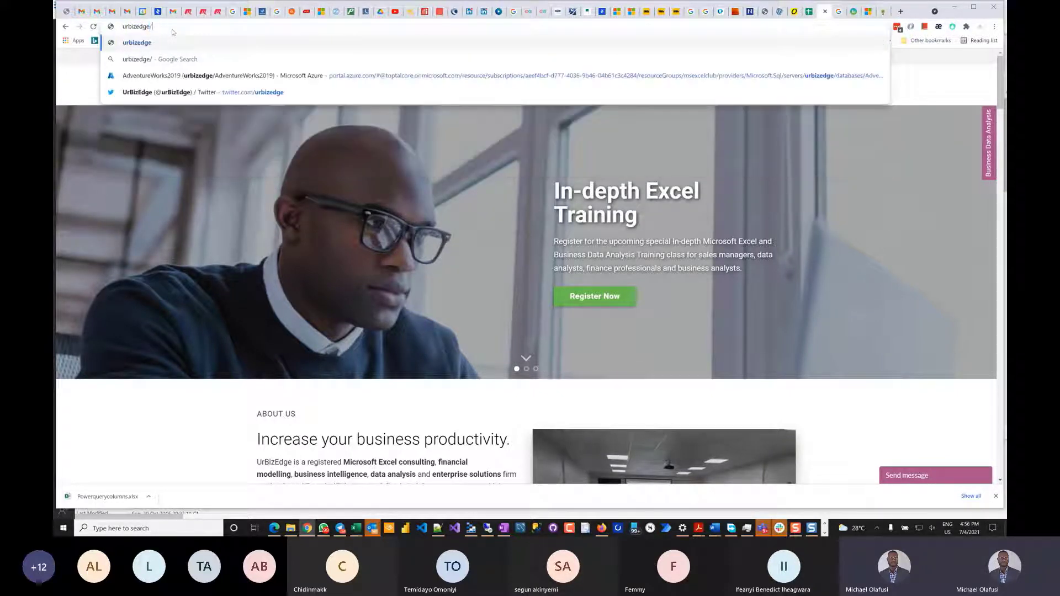
type(".com")
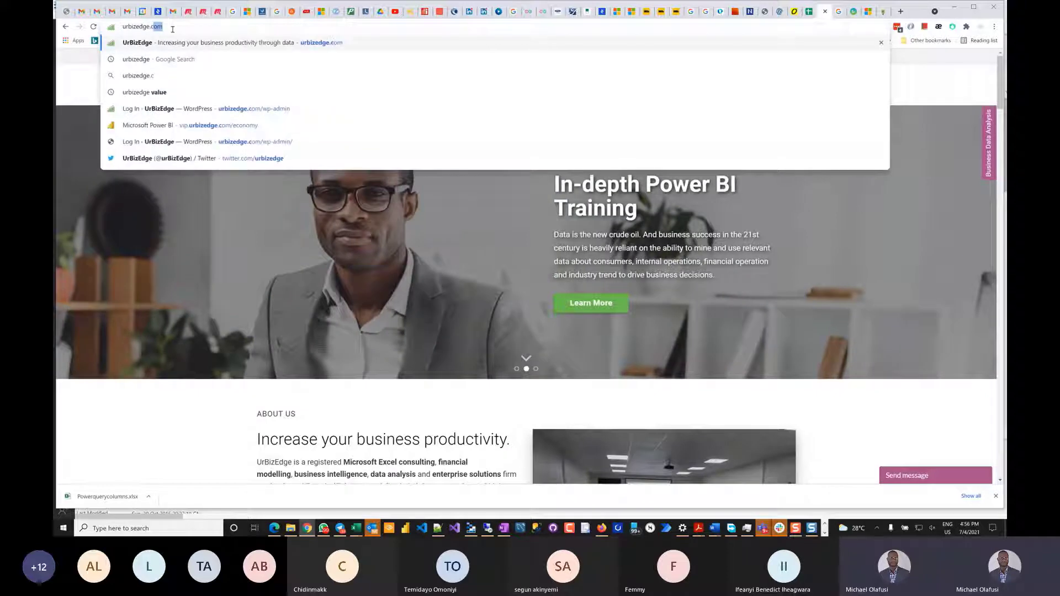
key("Return")
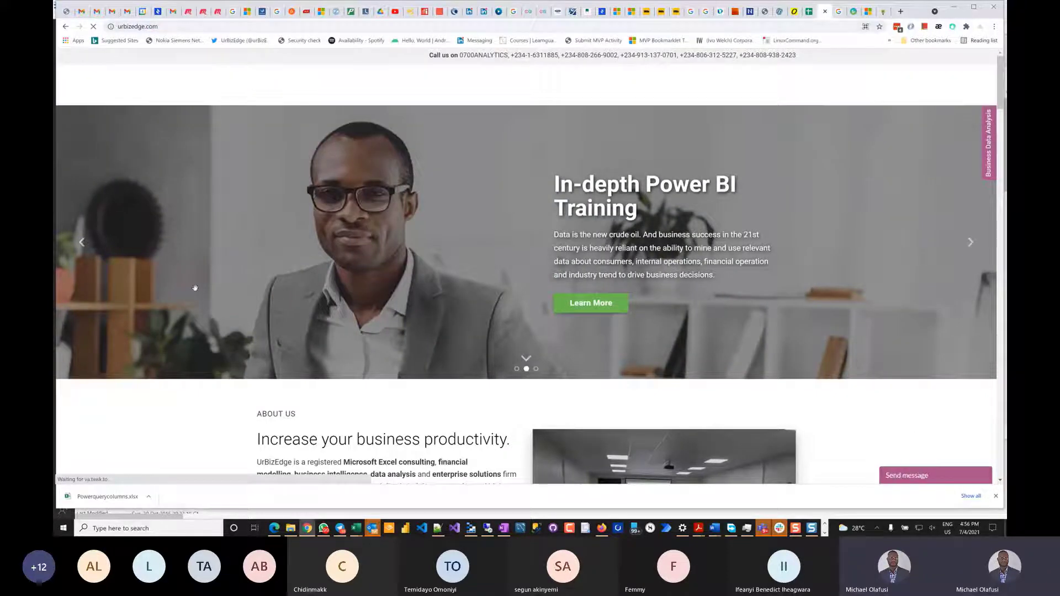
Step: Examine the home page's services section and the Lagos training calendar, then return to the site's main navigation
scroll(171, 262, "down", 3)
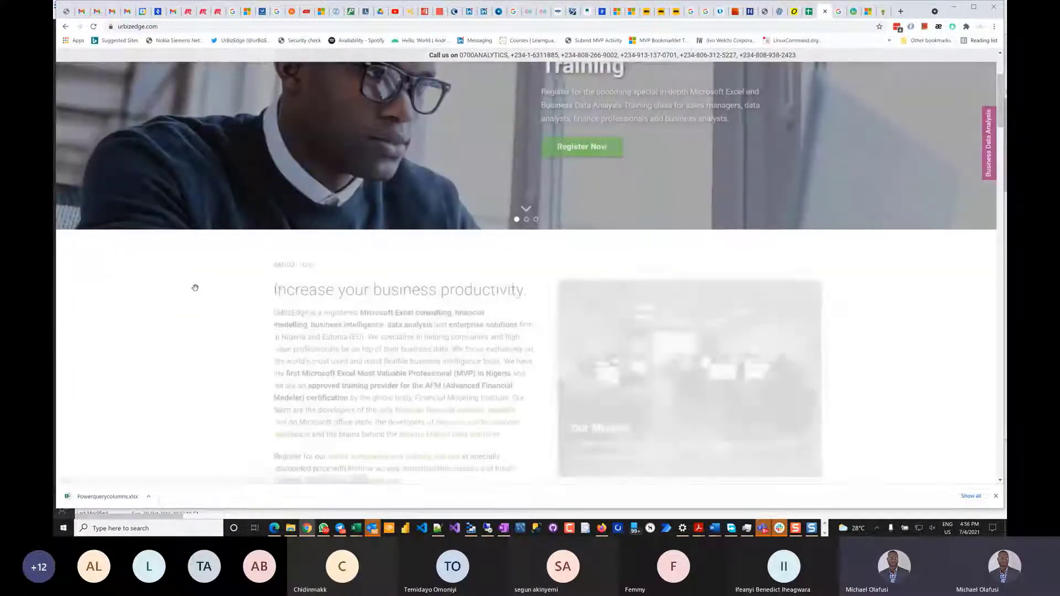
scroll(195, 287, "up", 3)
scroll(364, 277, "down", 10)
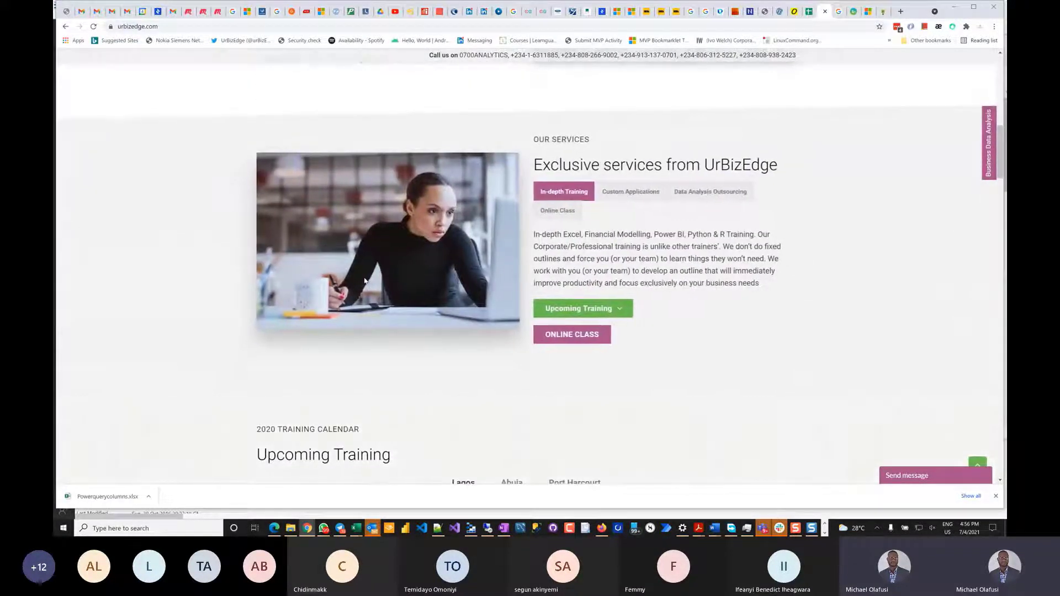
scroll(364, 282, "down", 6)
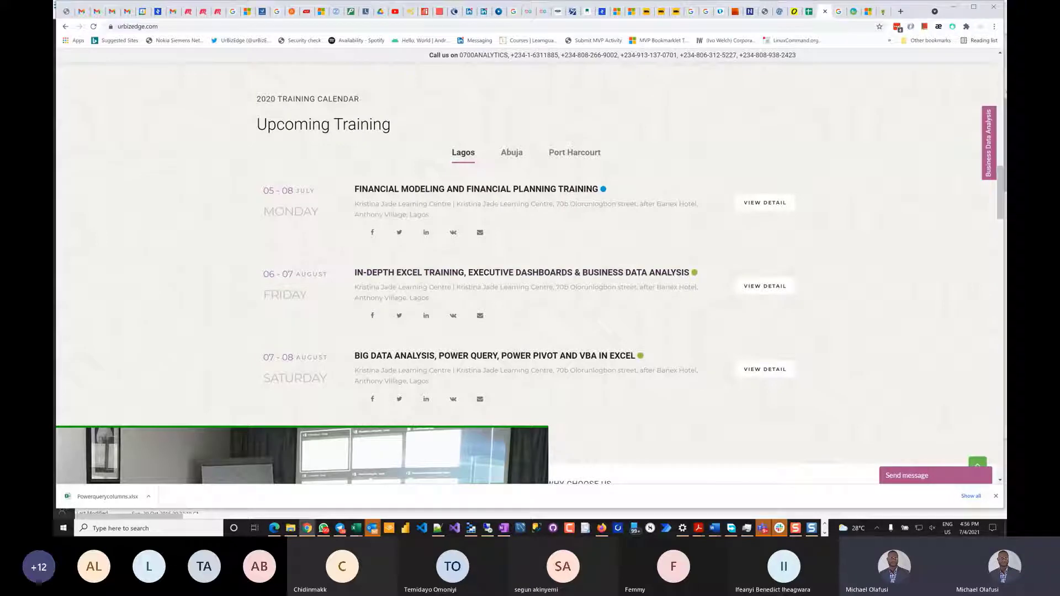
scroll(315, 312, "down", 1)
scroll(315, 312, "down", 1)
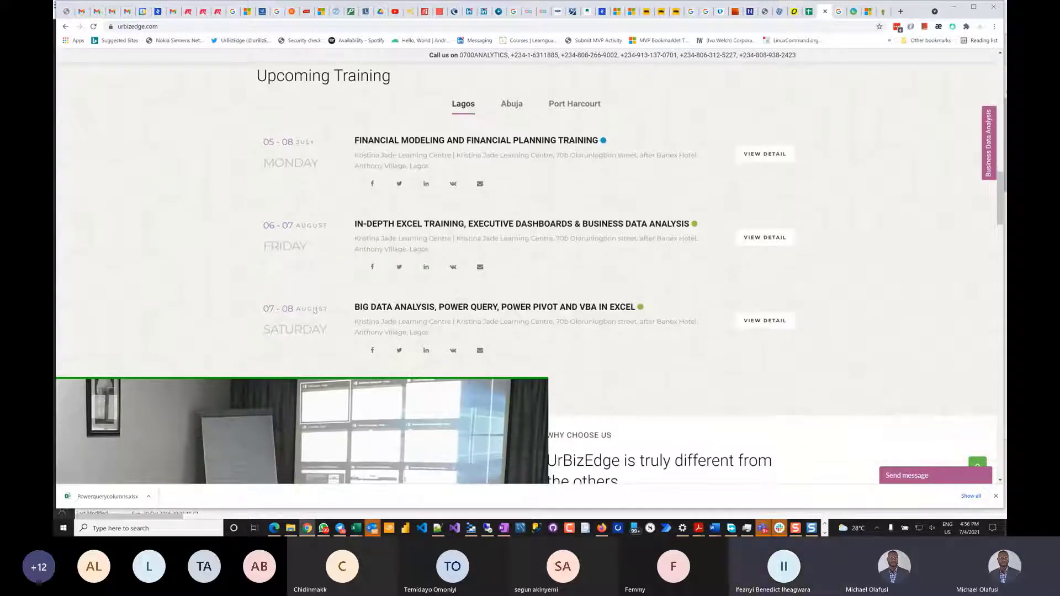
scroll(314, 311, "up", 6)
scroll(315, 312, "up", 11)
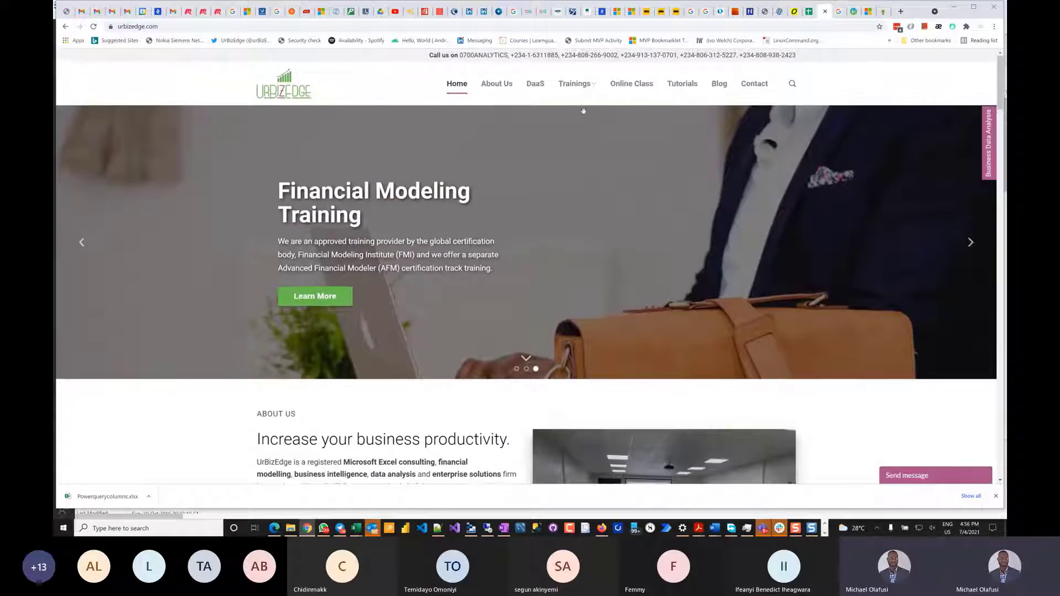
Step: Open the UrBizEdge Tutorials page in a new tab and switch to it
mouse_move(594, 89)
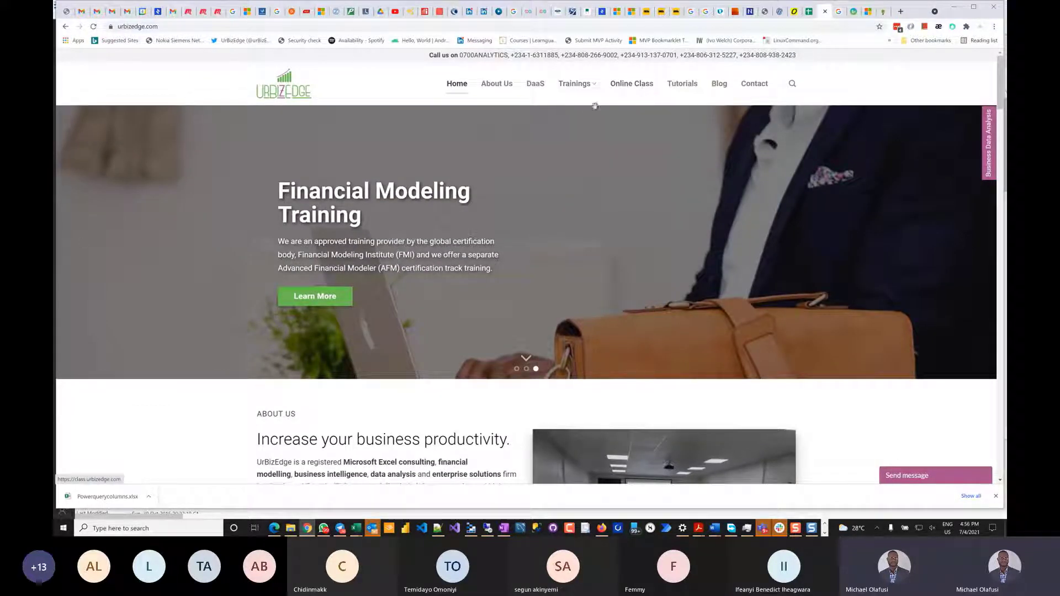
right_click(681, 92)
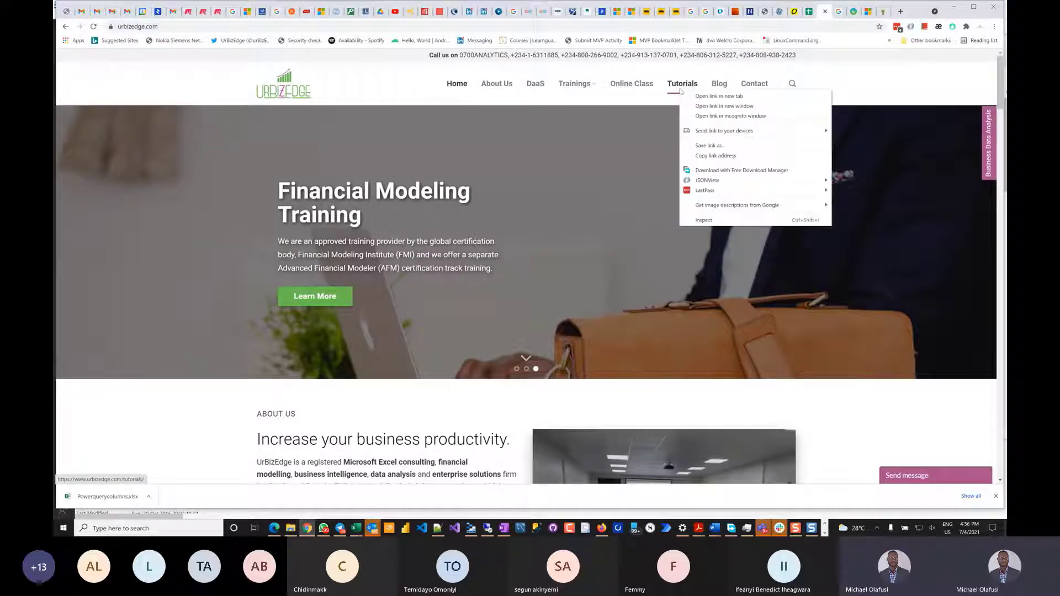
left_click(704, 98)
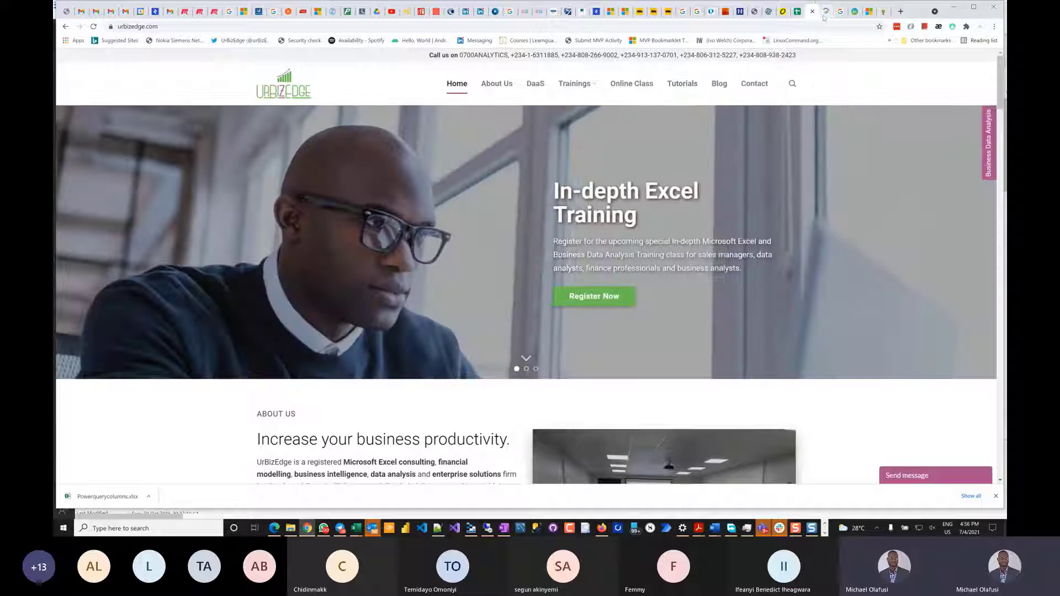
left_click(823, 14)
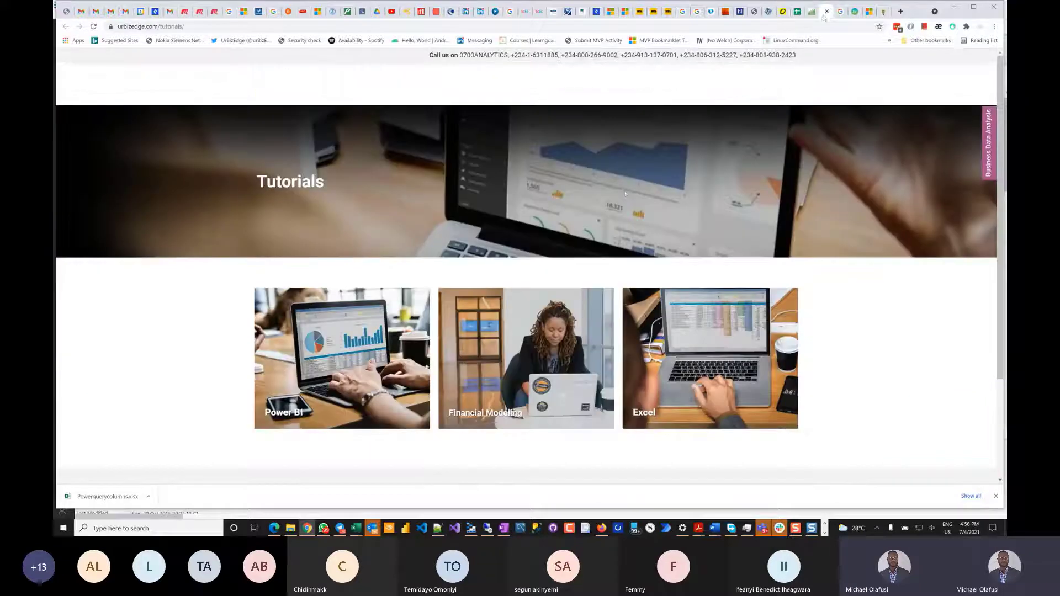
Step: Open the Power BI and Financial Modeling tutorials in new tabs and the Excel tutorials in the current tab
scroll(303, 302, "down", 2)
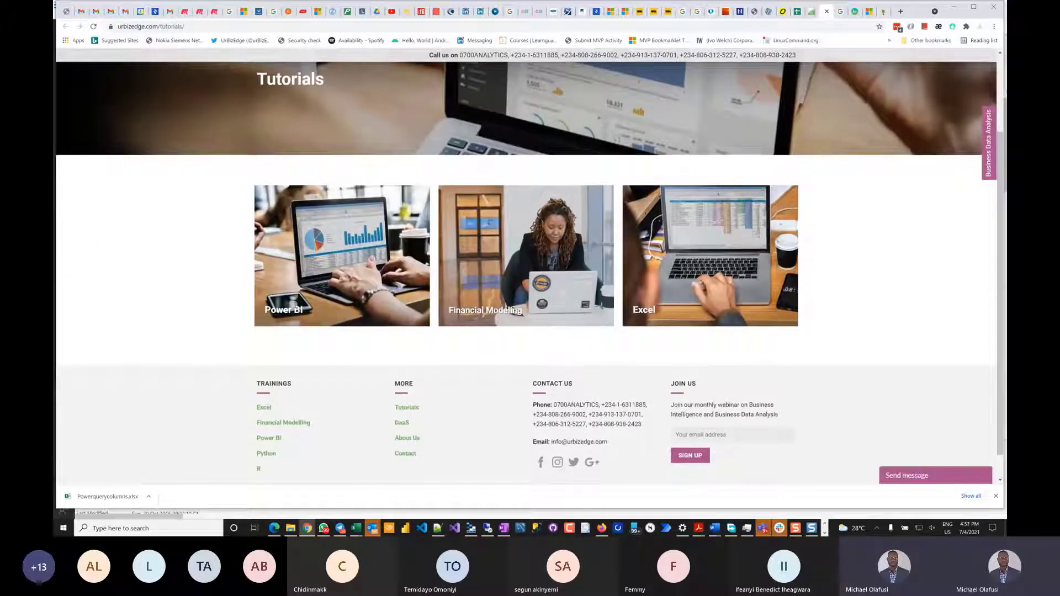
right_click(345, 258)
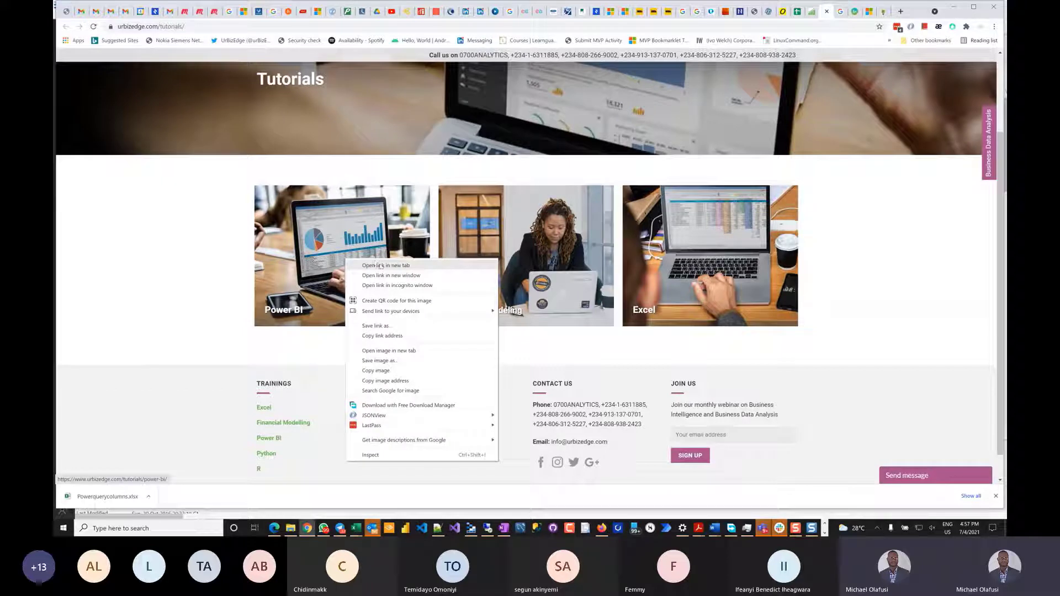
left_click(380, 266)
right_click(475, 267)
left_click(508, 275)
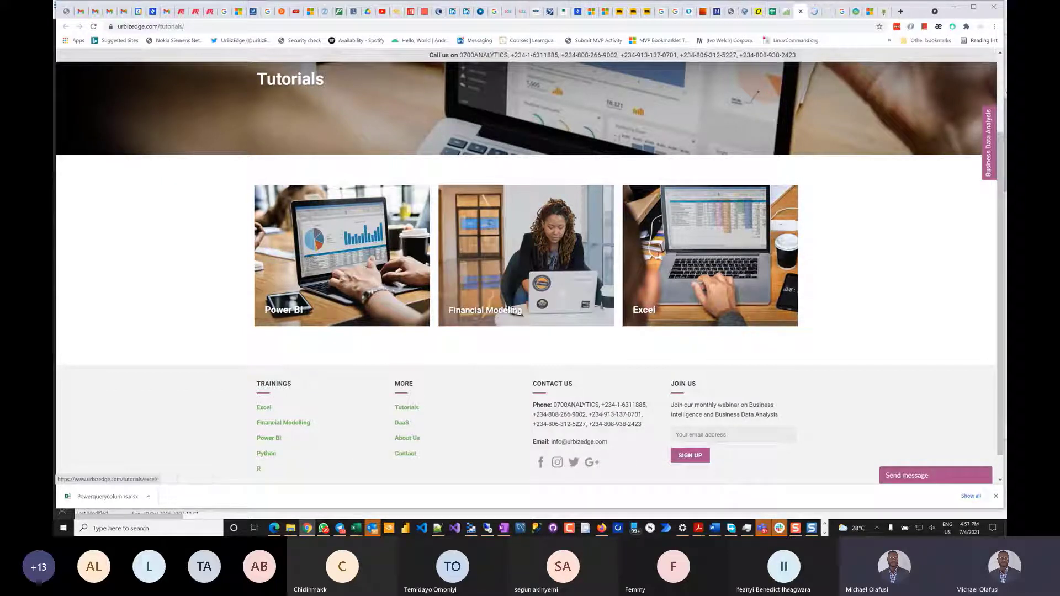
left_click(674, 259)
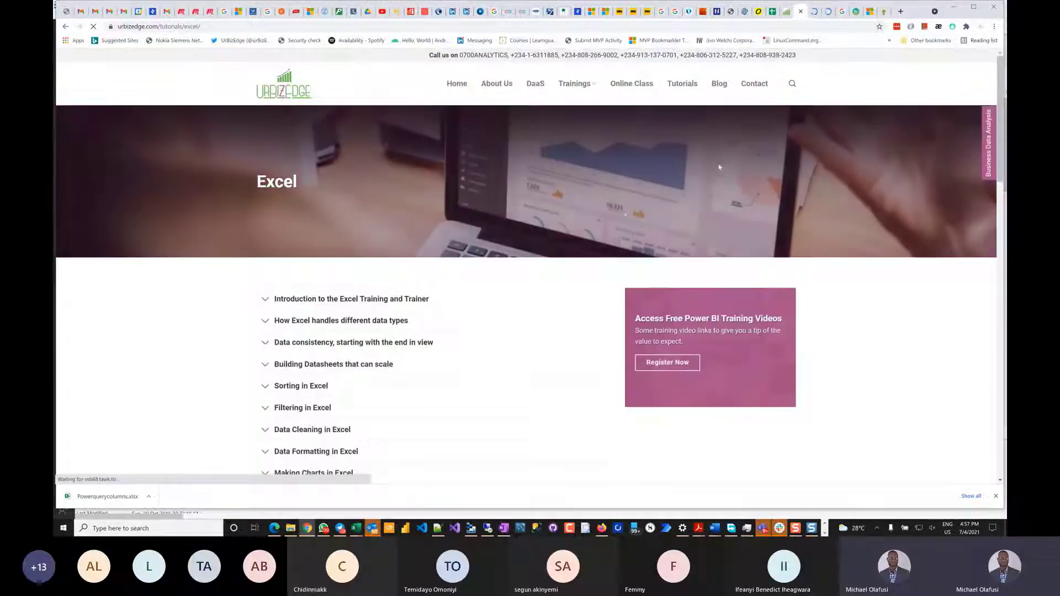
Step: Review the Excel tutorial topics and the video gallery below them
scroll(157, 351, "down", 15)
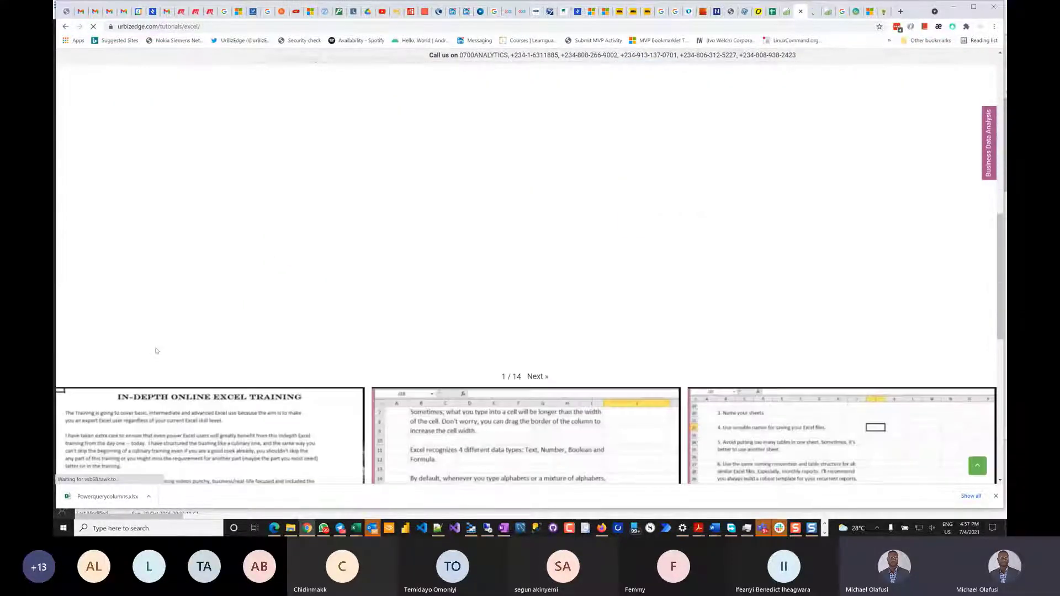
scroll(156, 350, "down", 3)
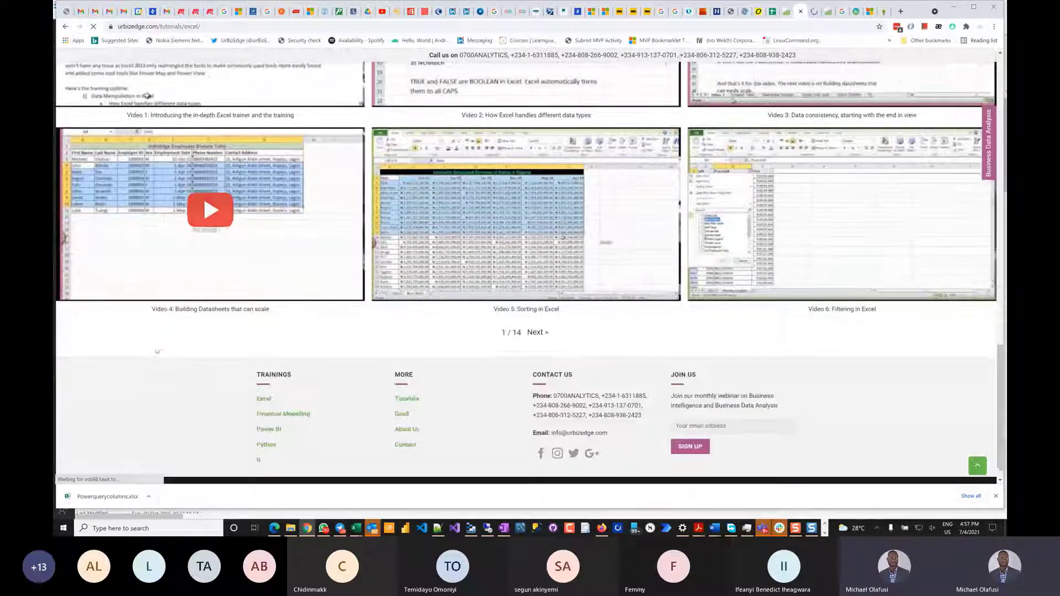
scroll(156, 351, "up", 10)
scroll(156, 351, "up", 6)
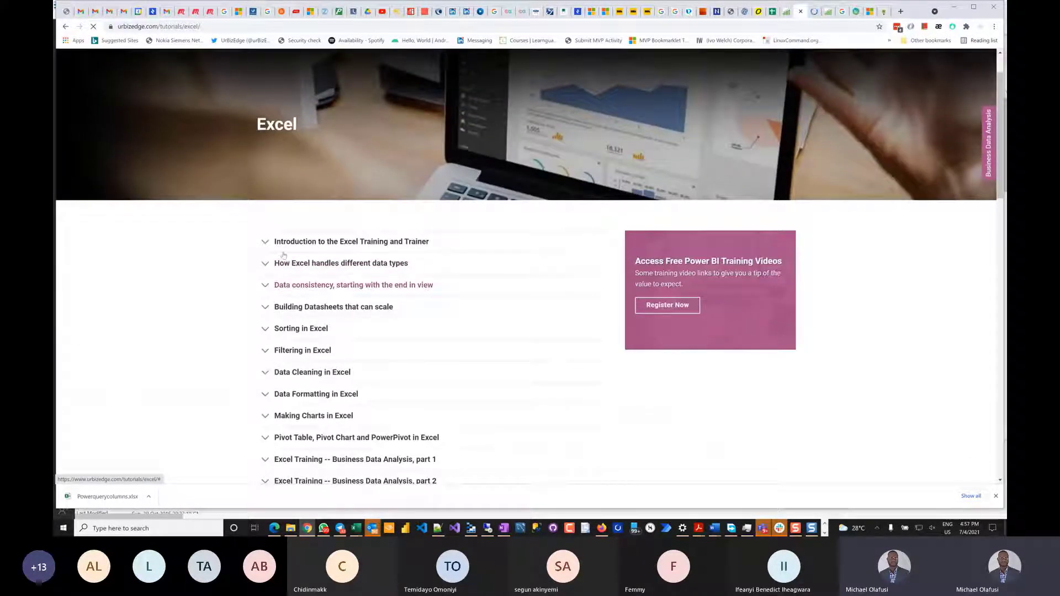
Step: Switch to the Power BI tutorials tab and review its list of topics and videos
left_click(814, 12)
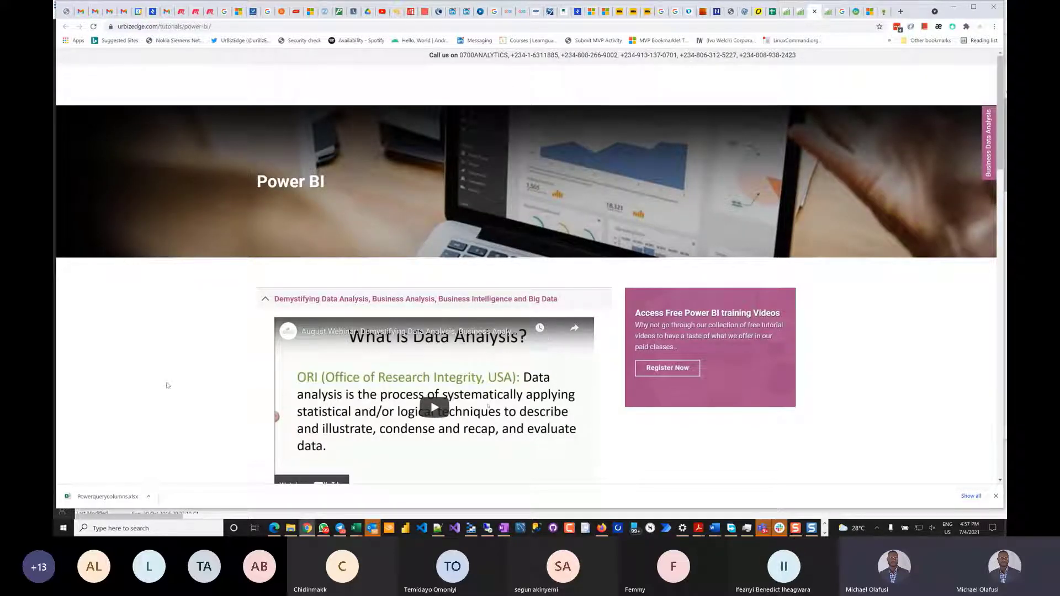
scroll(168, 385, "down", 3)
scroll(168, 385, "down", 4)
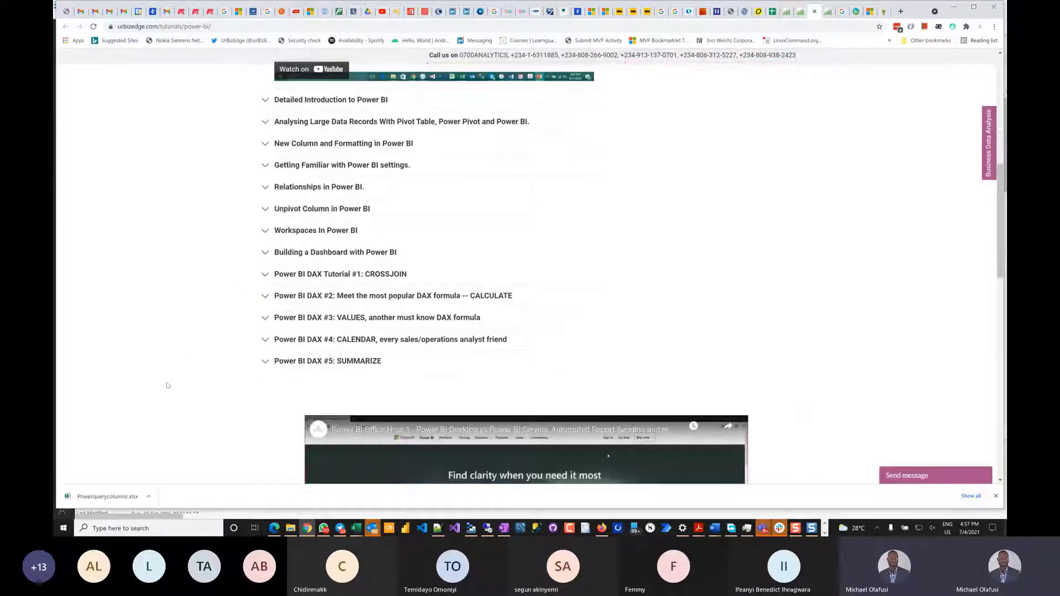
scroll(168, 385, "down", 12)
scroll(168, 385, "up", 13)
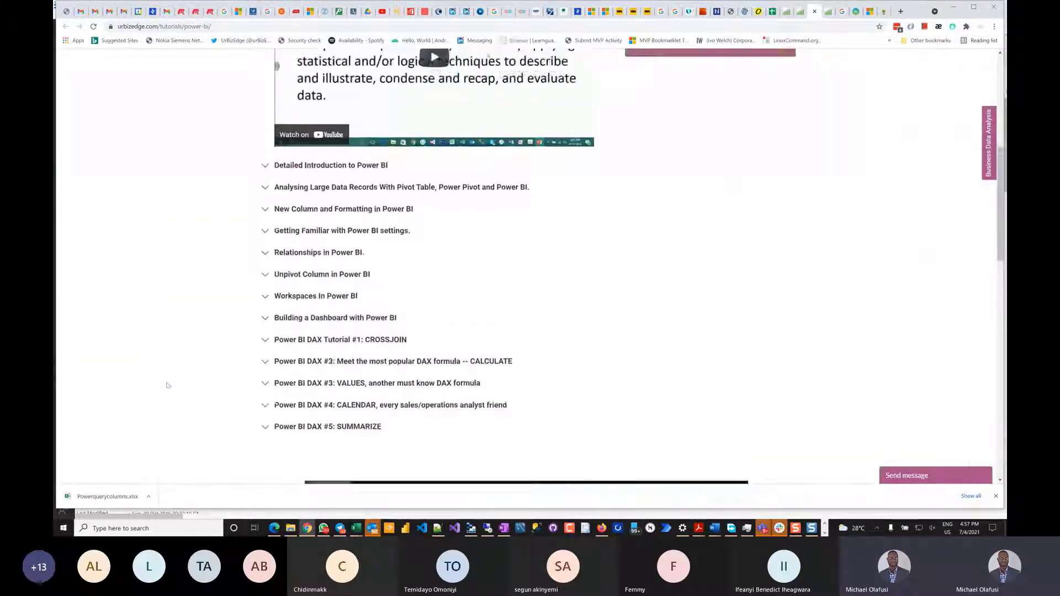
scroll(168, 386, "up", 5)
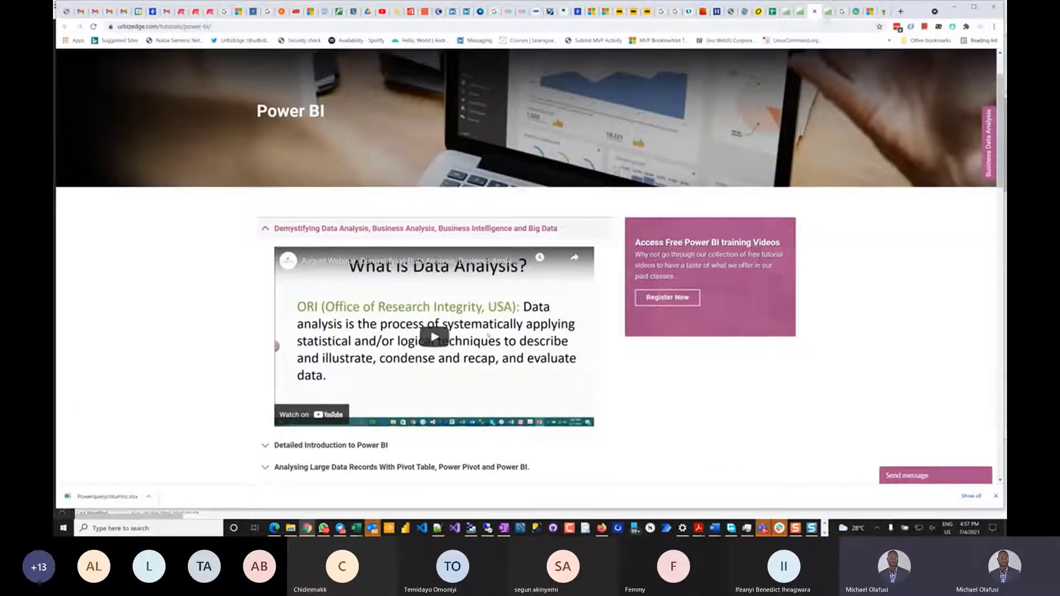
Step: Switch to the Financial Modeling tutorials tab and look through its topics and Office Hour videos
key("ctrl+Tab")
scroll(373, 308, "down", 8)
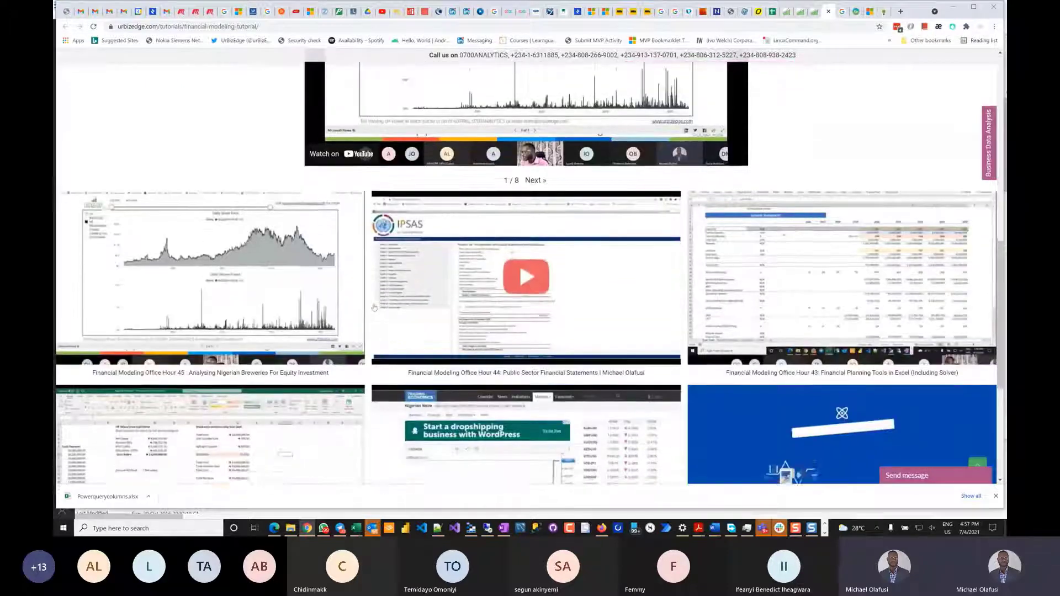
scroll(374, 308, "down", 4)
scroll(373, 307, "up", 10)
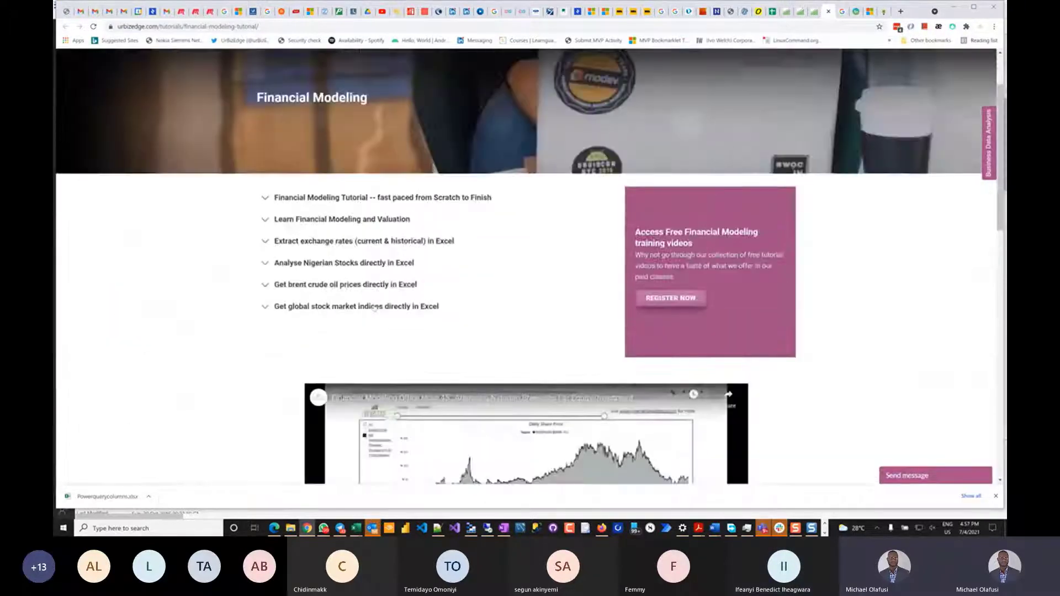
scroll(374, 308, "up", 2)
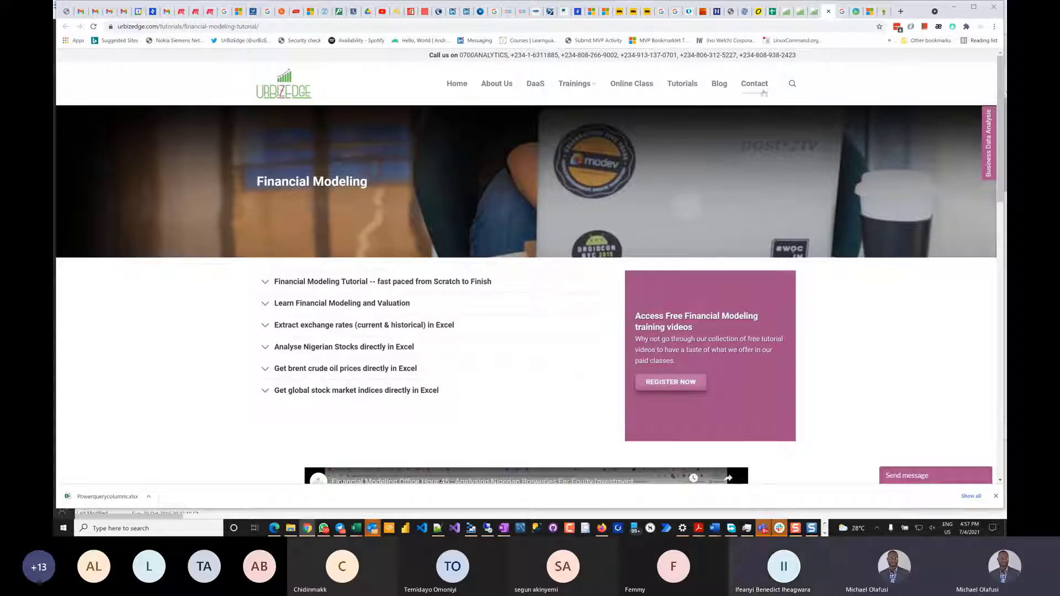
Step: Return to the UrBizEdge home page tab and review the About Us section and the Articles listing
left_click(786, 11)
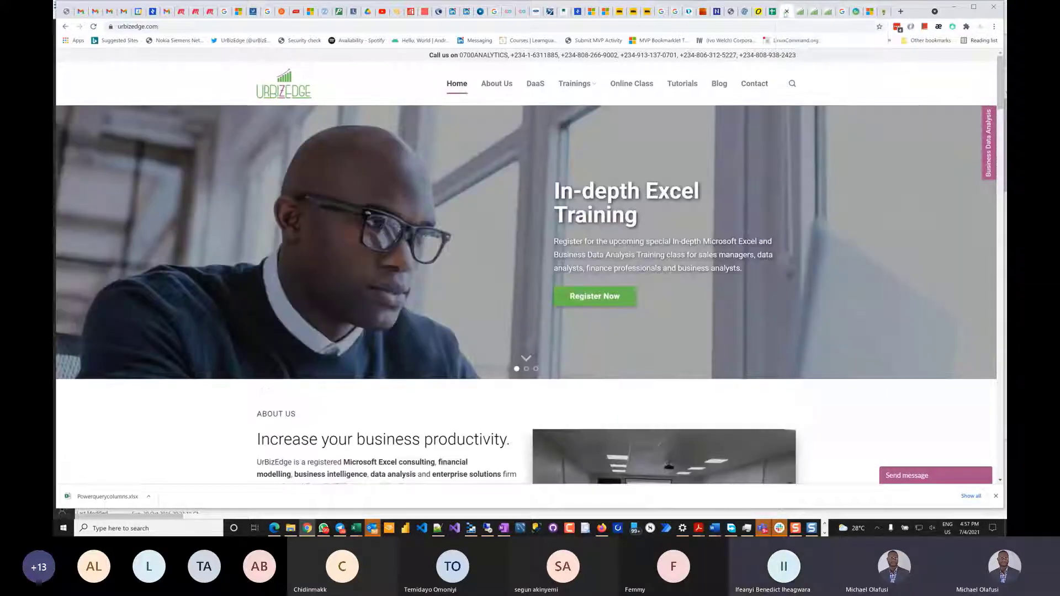
scroll(348, 313, "down", 1)
scroll(348, 313, "down", 5)
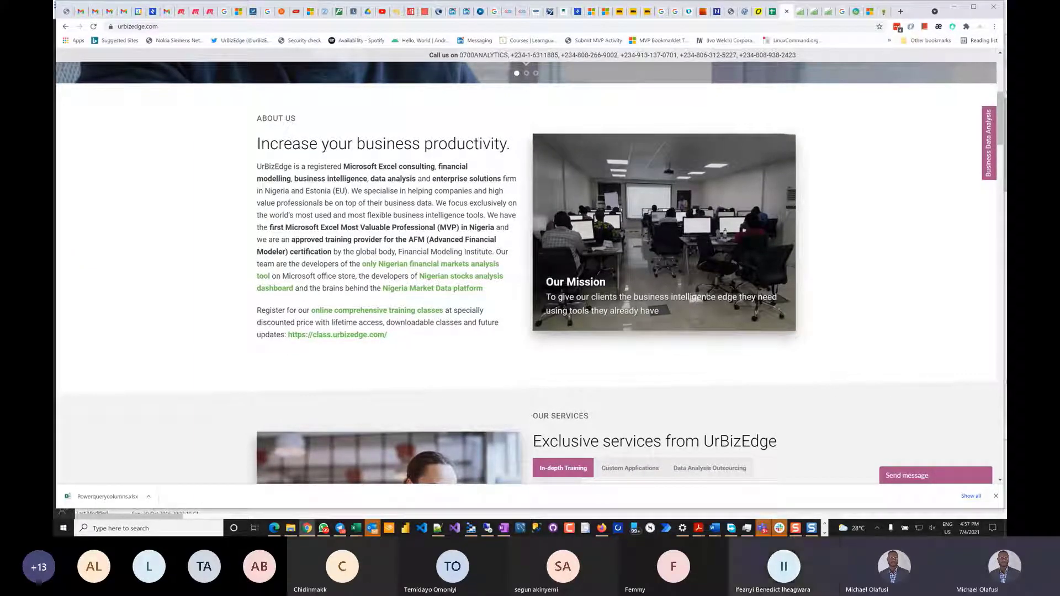
scroll(283, 333, "down", 3)
scroll(283, 333, "down", 20)
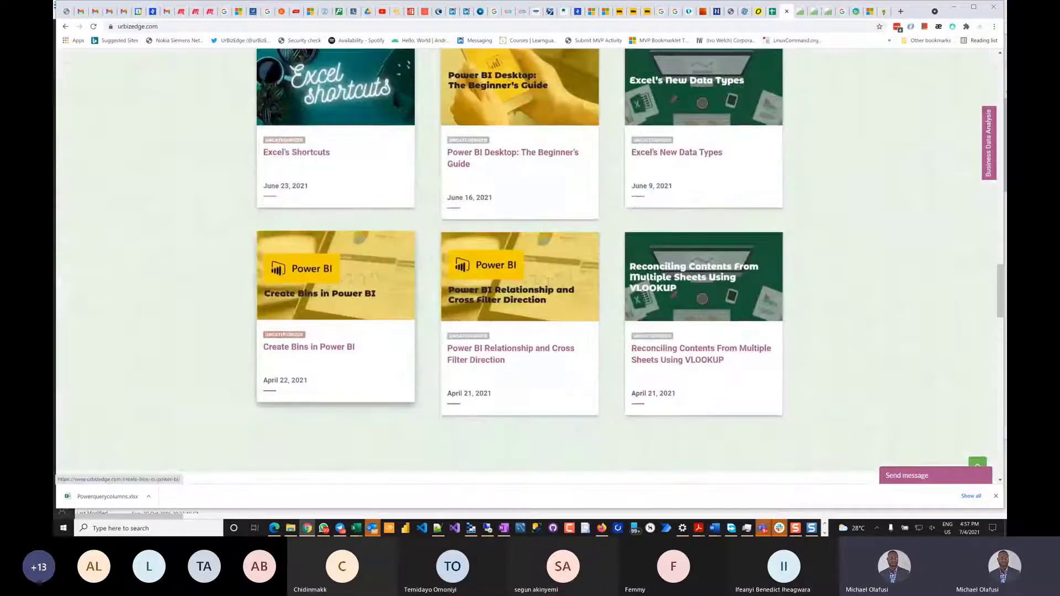
scroll(519, 276, "up", 2)
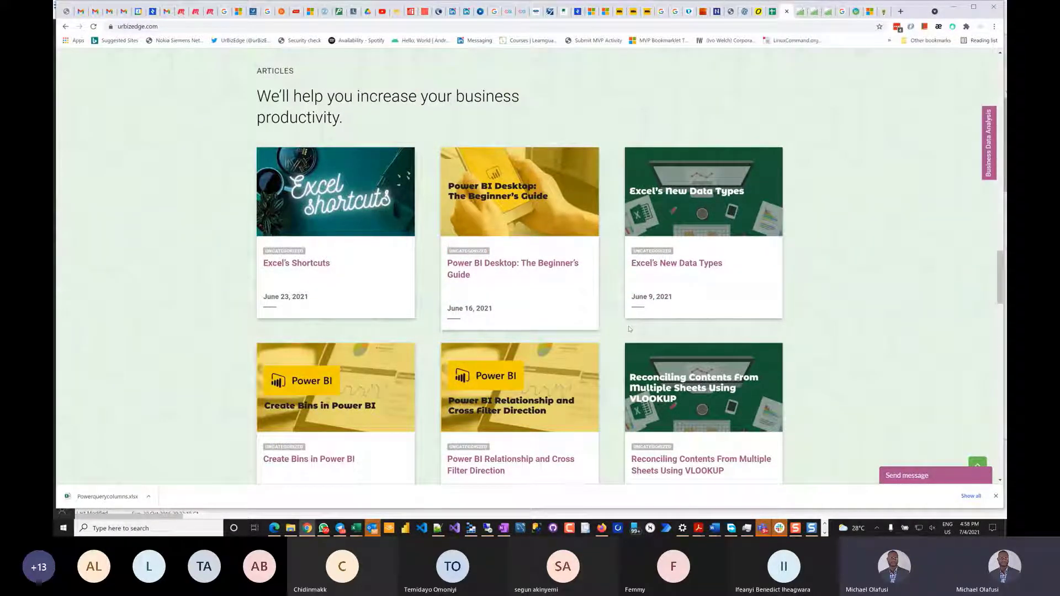
scroll(629, 328, "down", 2)
scroll(629, 329, "up", 1)
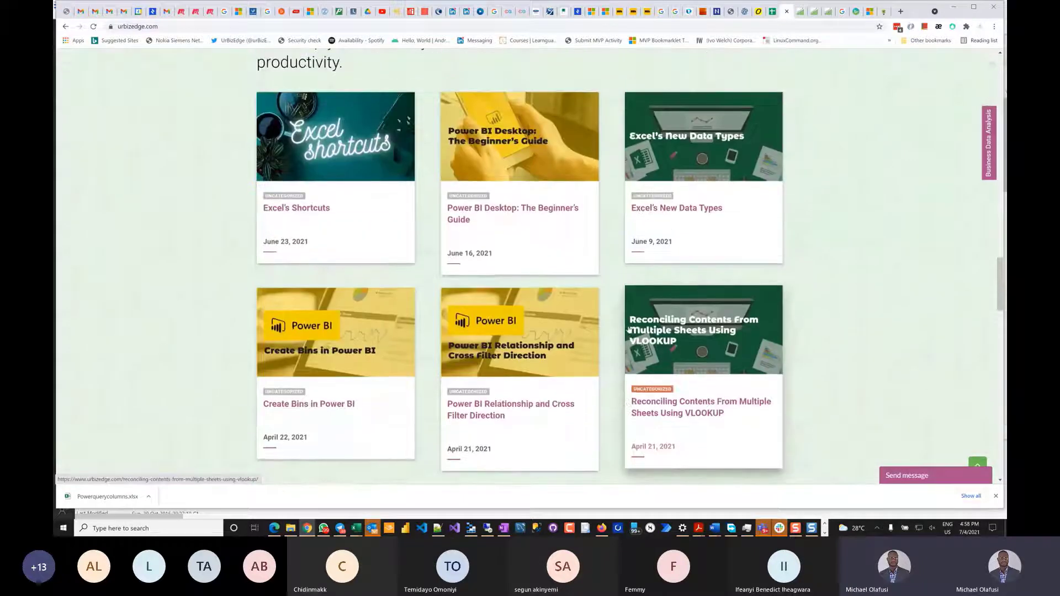